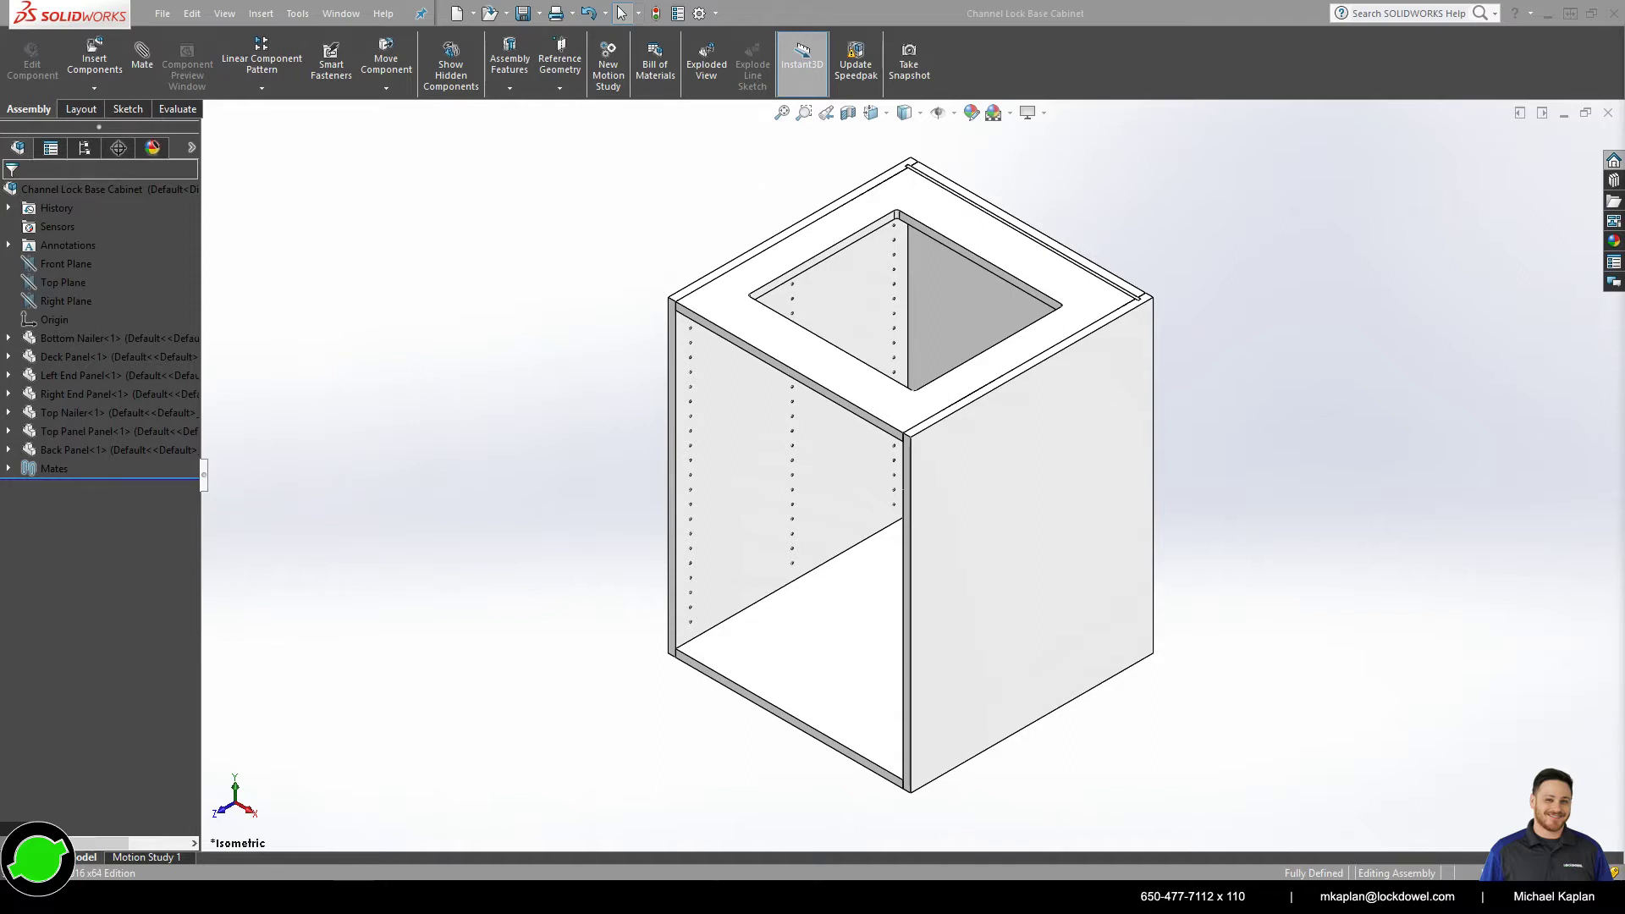
# - Switch to the browser to review the Lockdowel channel lock DXF design downloads, then return to the cabinet assembly
pyautogui.click(1437, 562)
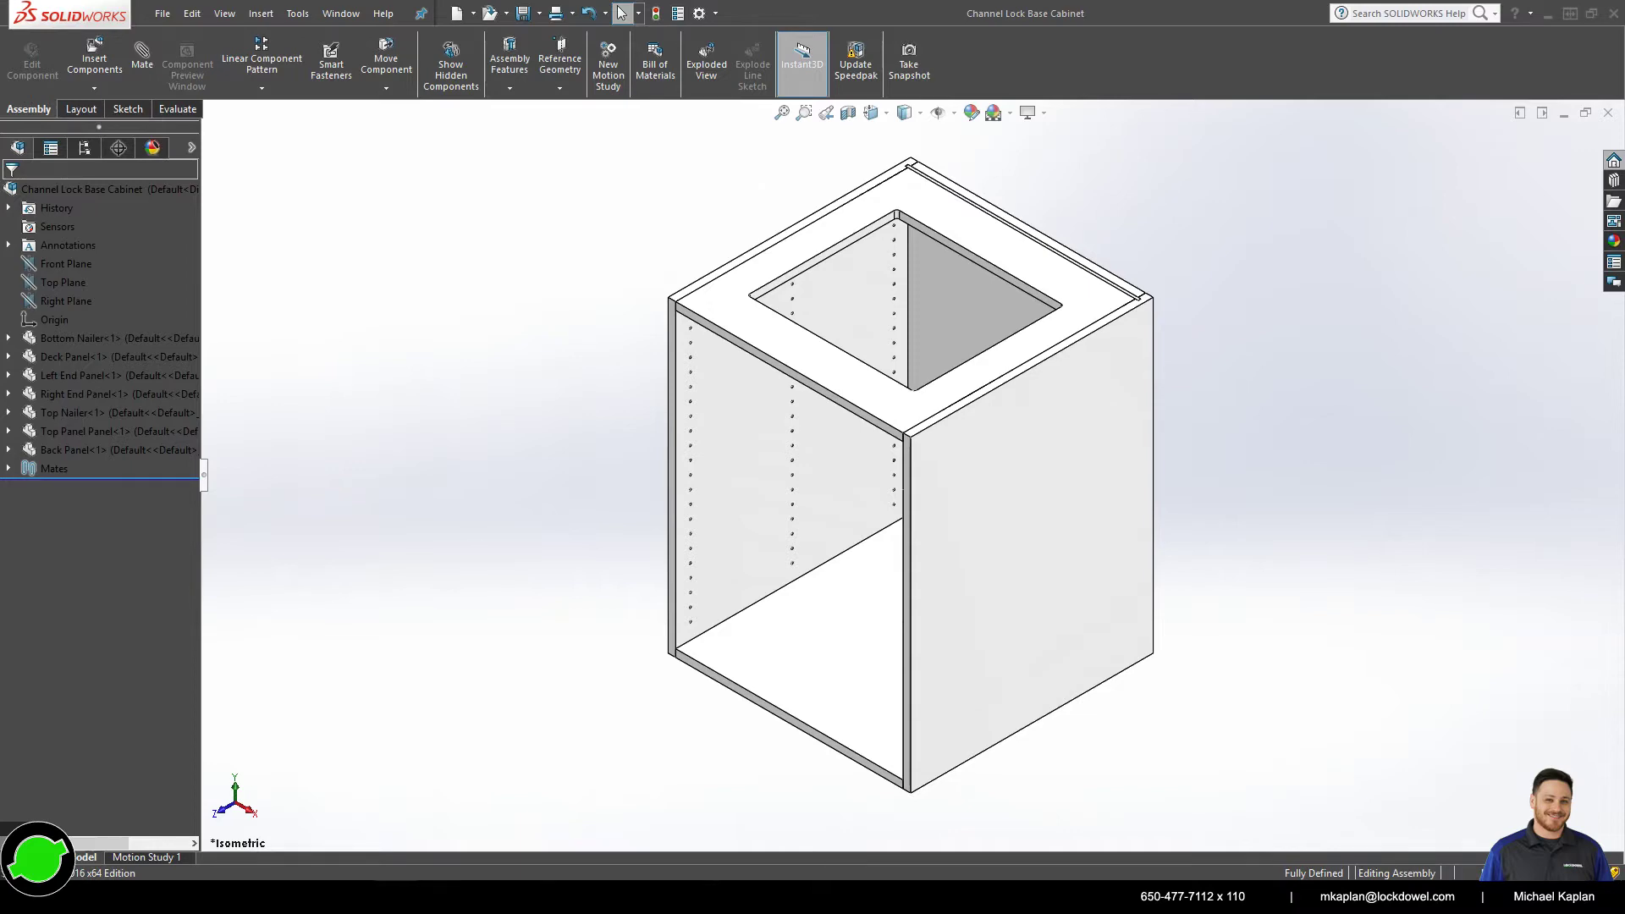
pyautogui.click(450, 896)
pyautogui.click(217, 7)
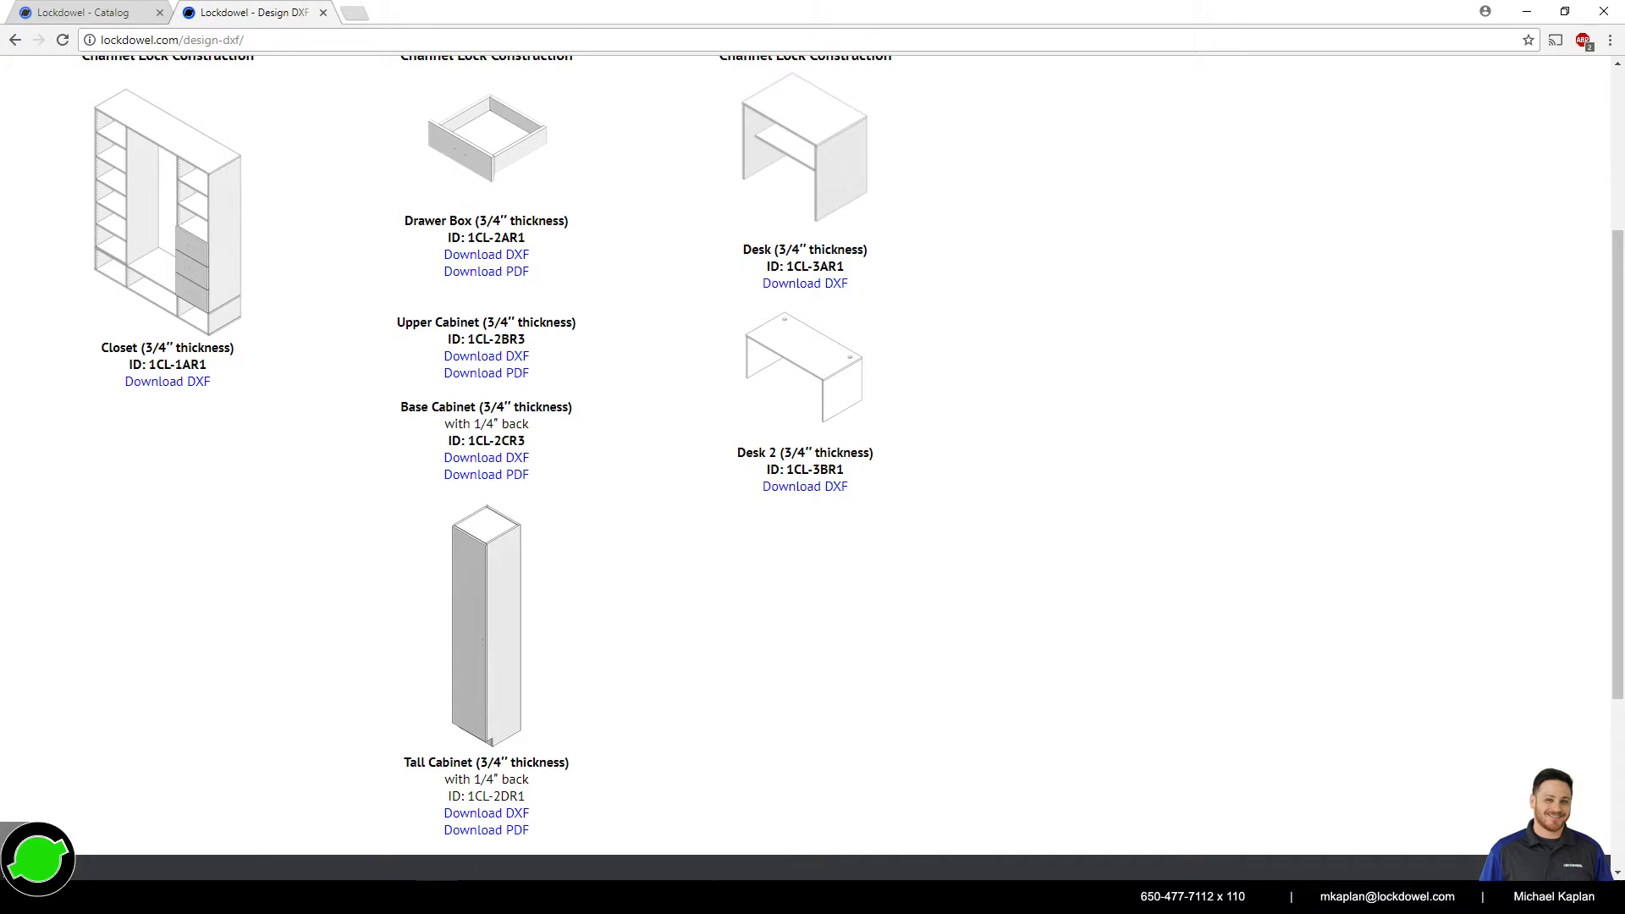
pyautogui.hotkey('alt', 'Tab')
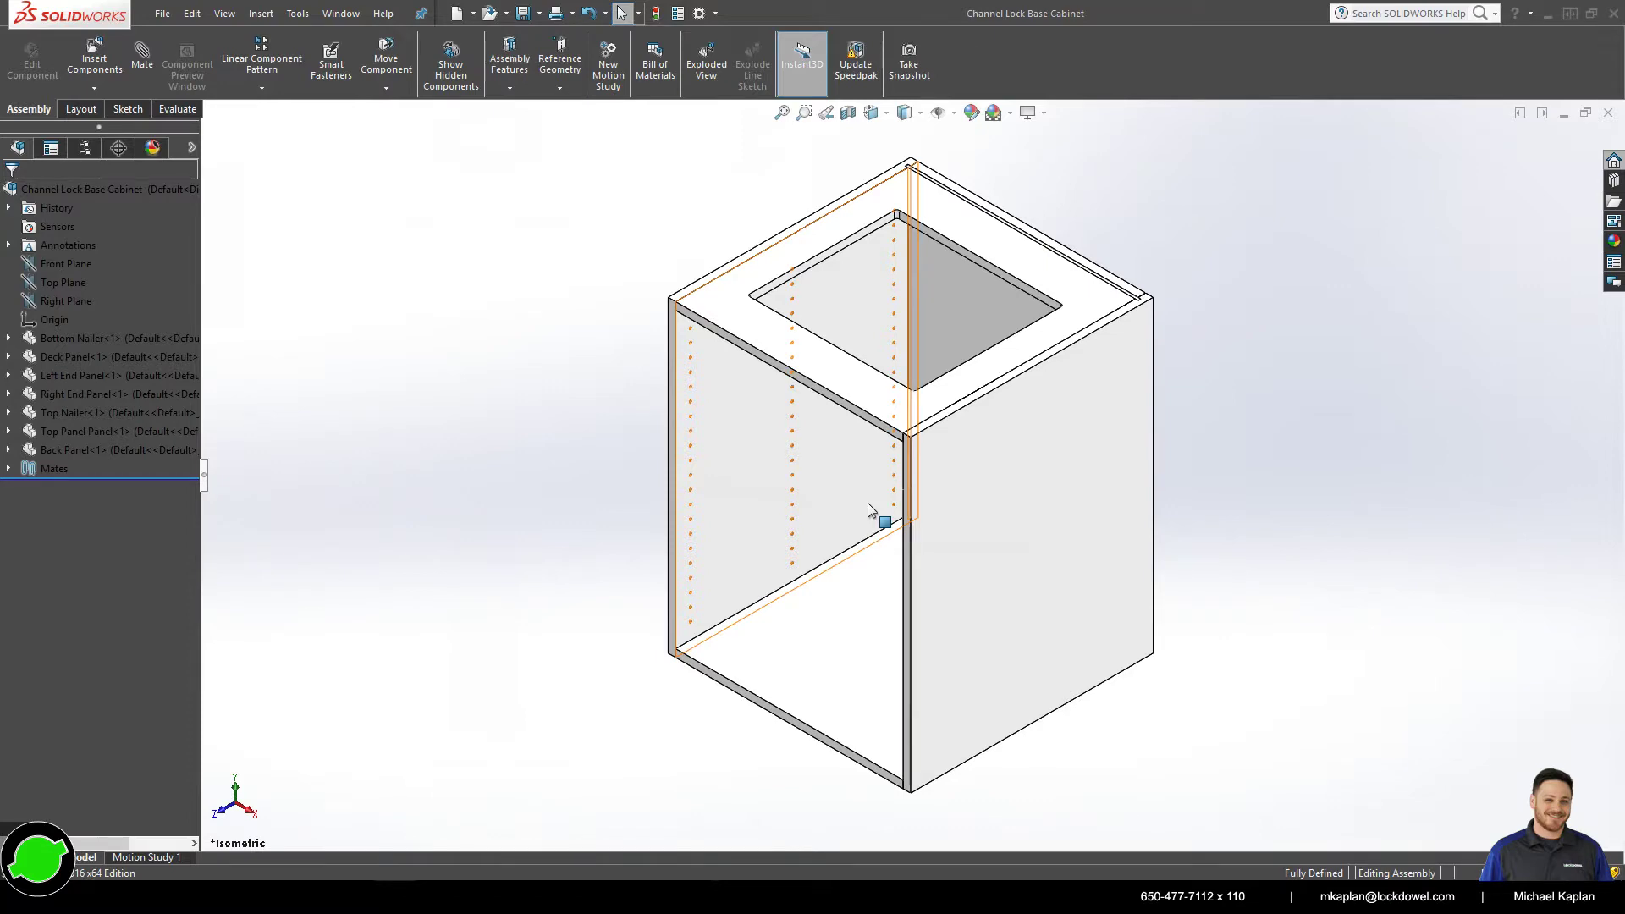
# - Examine the E900BP Barbed Channel Lock routing instructions in the Lockdowel online catalog and return to the SOLIDWORKS cabinet assembly
pyautogui.click(525, 894)
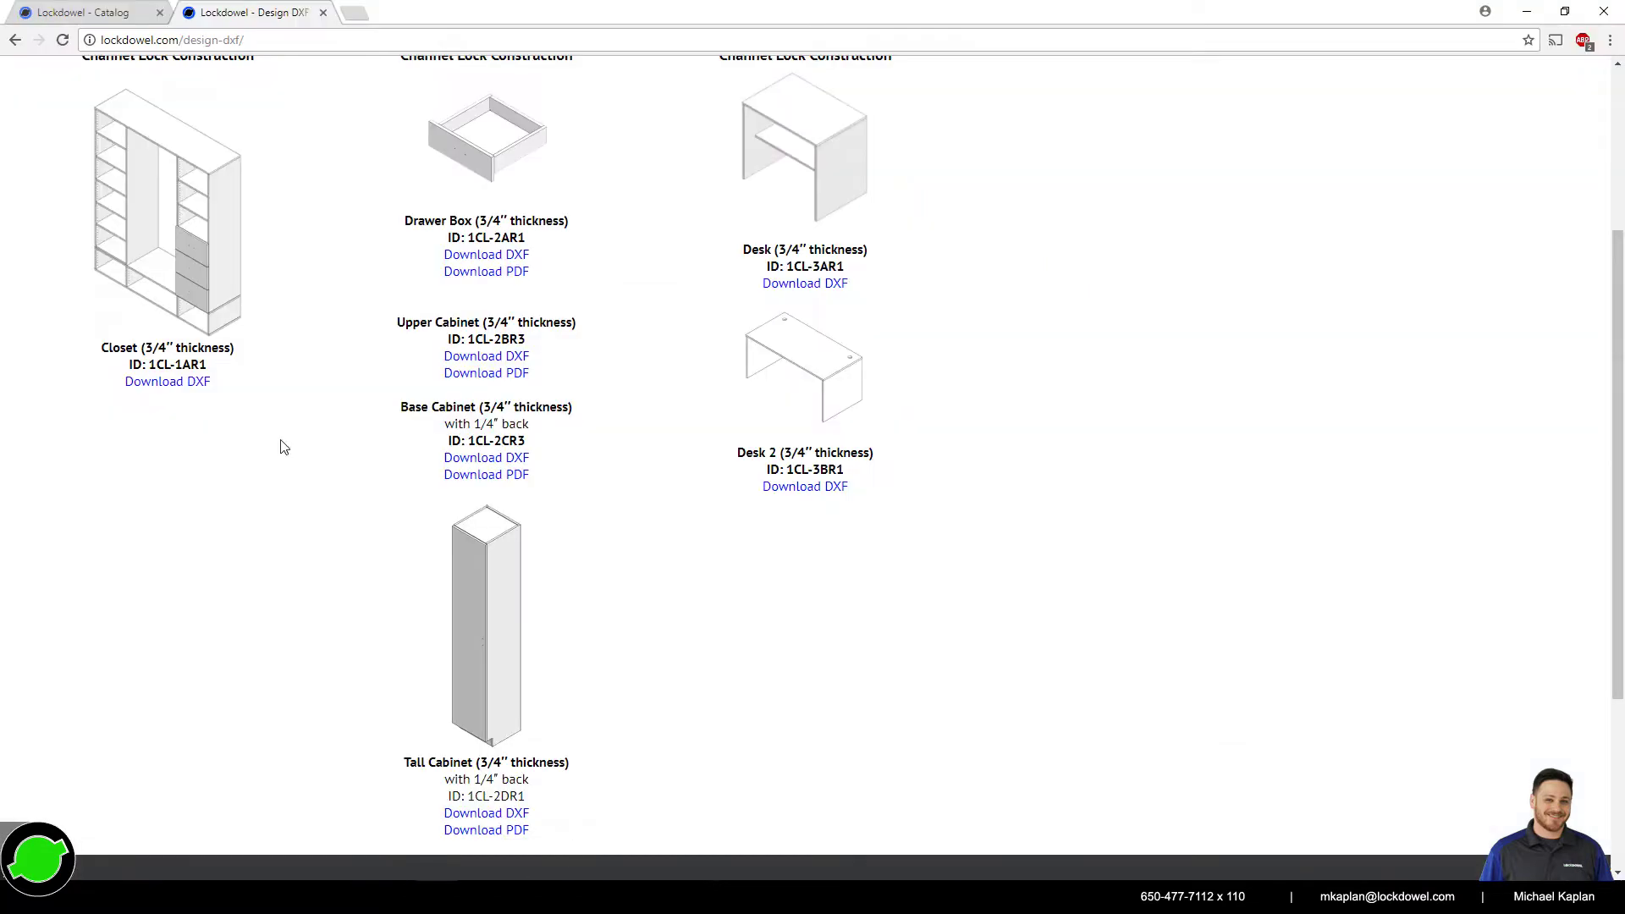
pyautogui.click(132, 15)
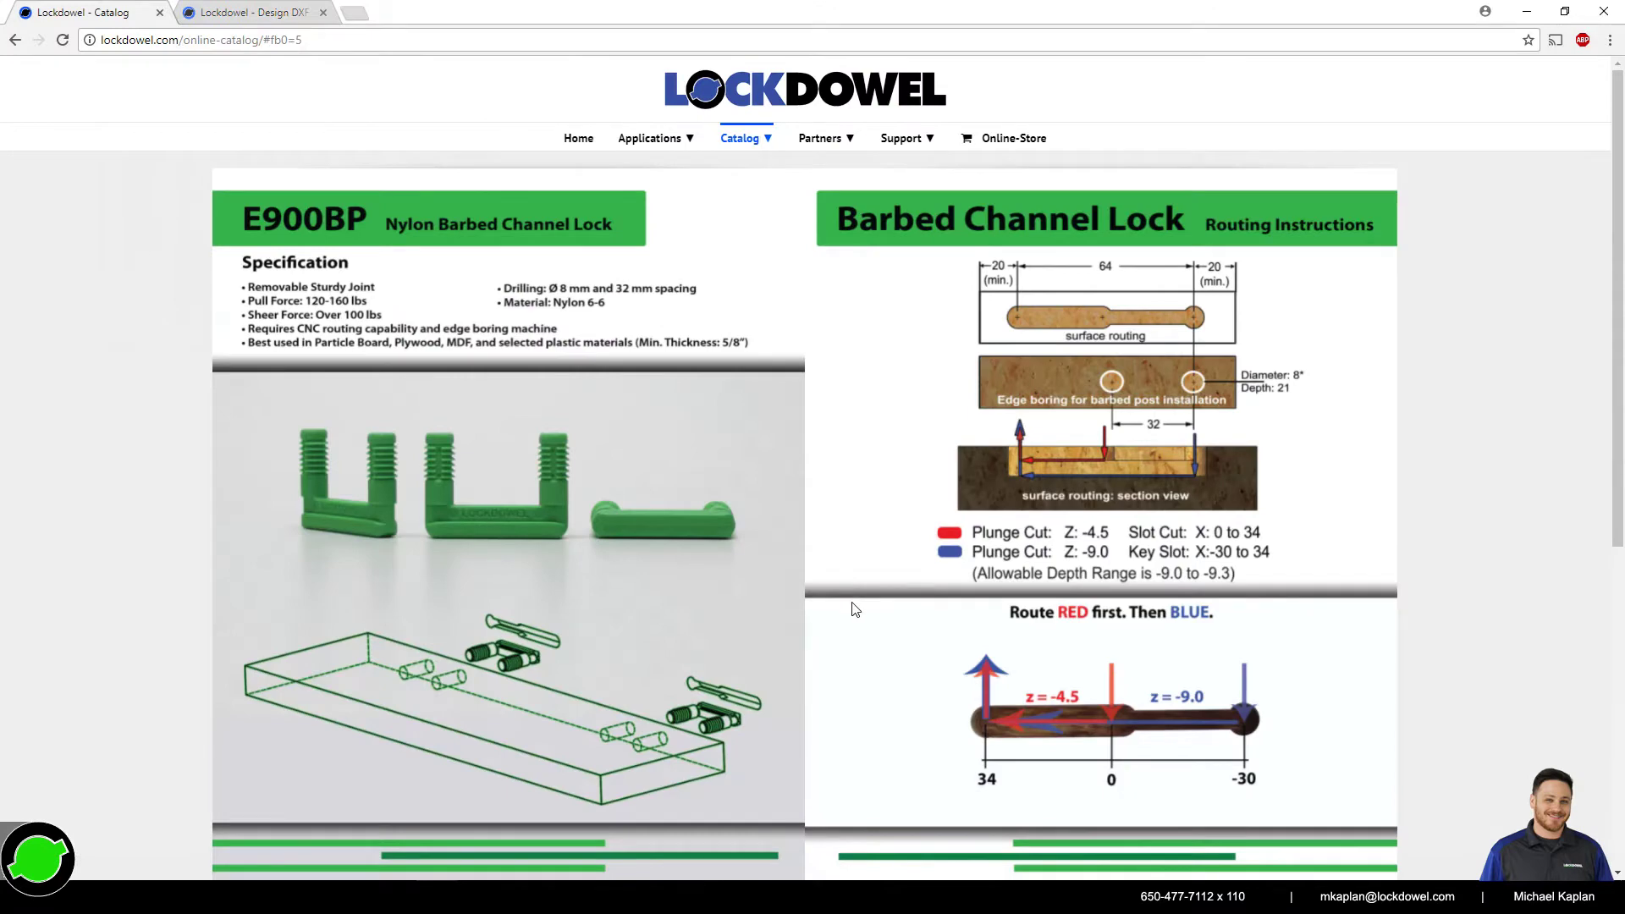
pyautogui.scroll(-2, 846, 609)
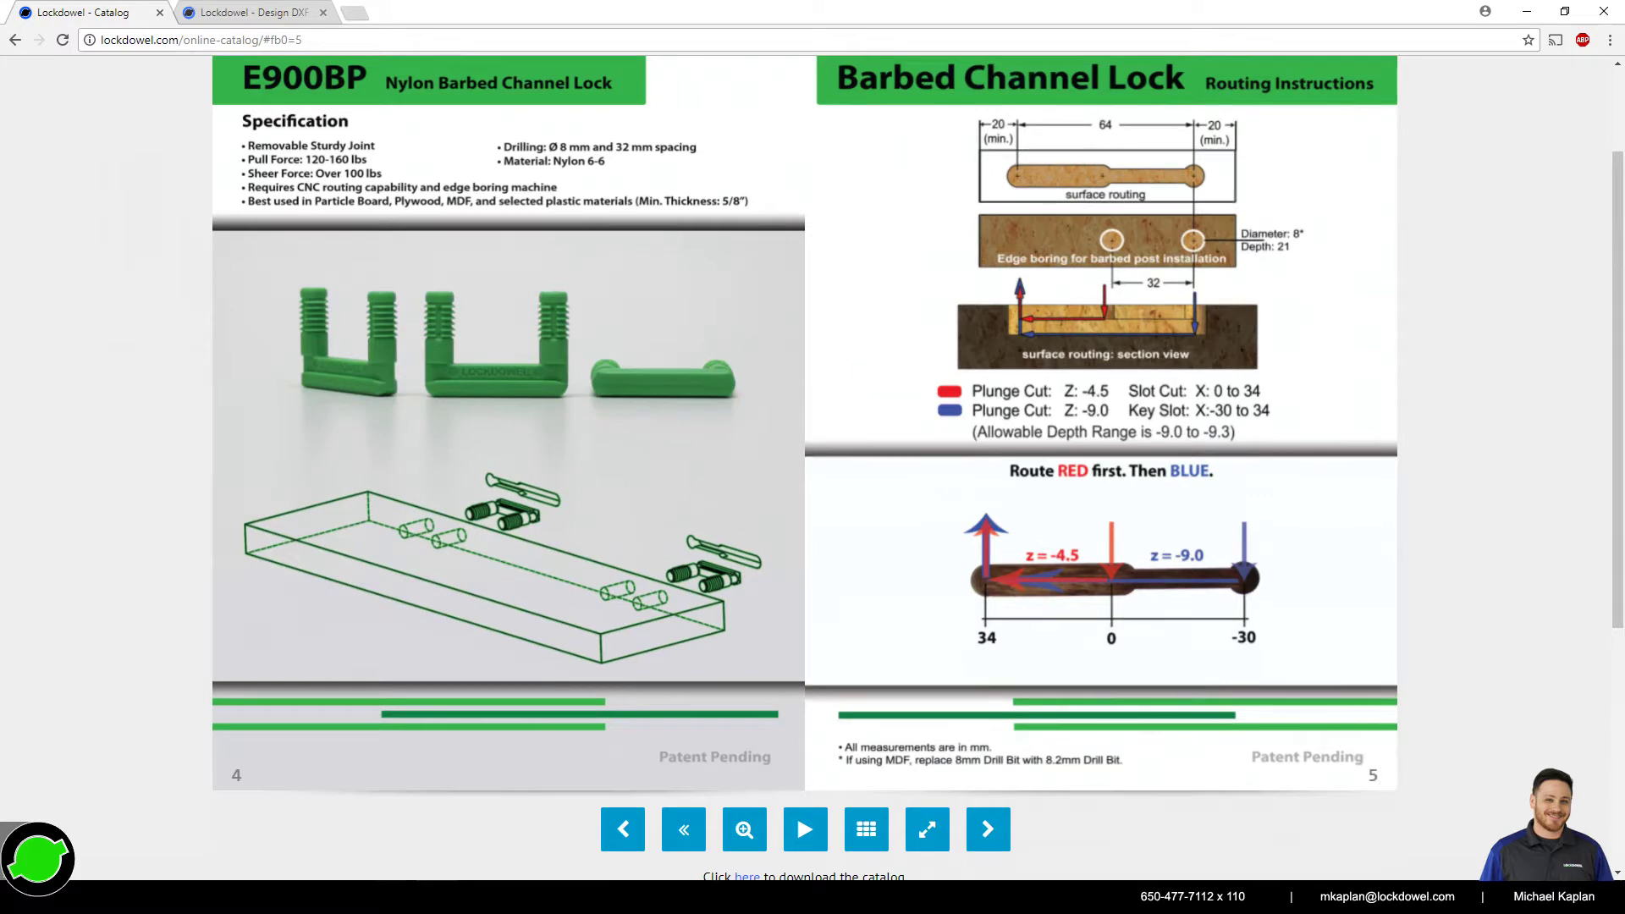
pyautogui.click(396, 897)
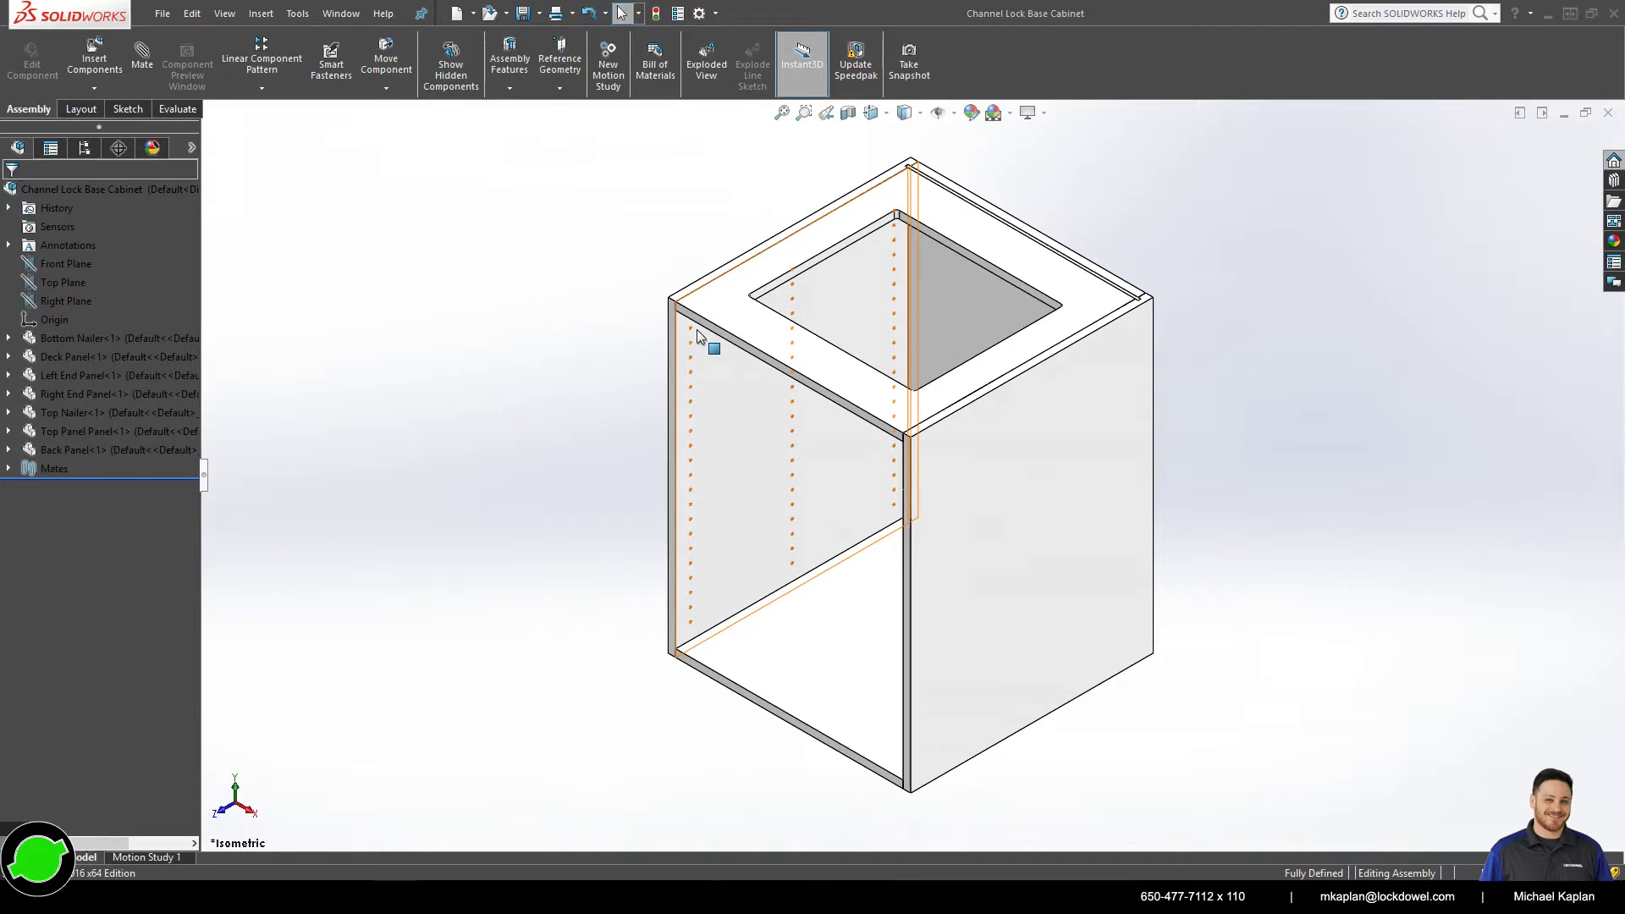
# - Edit the top panel within the assembly and start an Extruded Cut sketch on its right side edge face
pyautogui.click(809, 334)
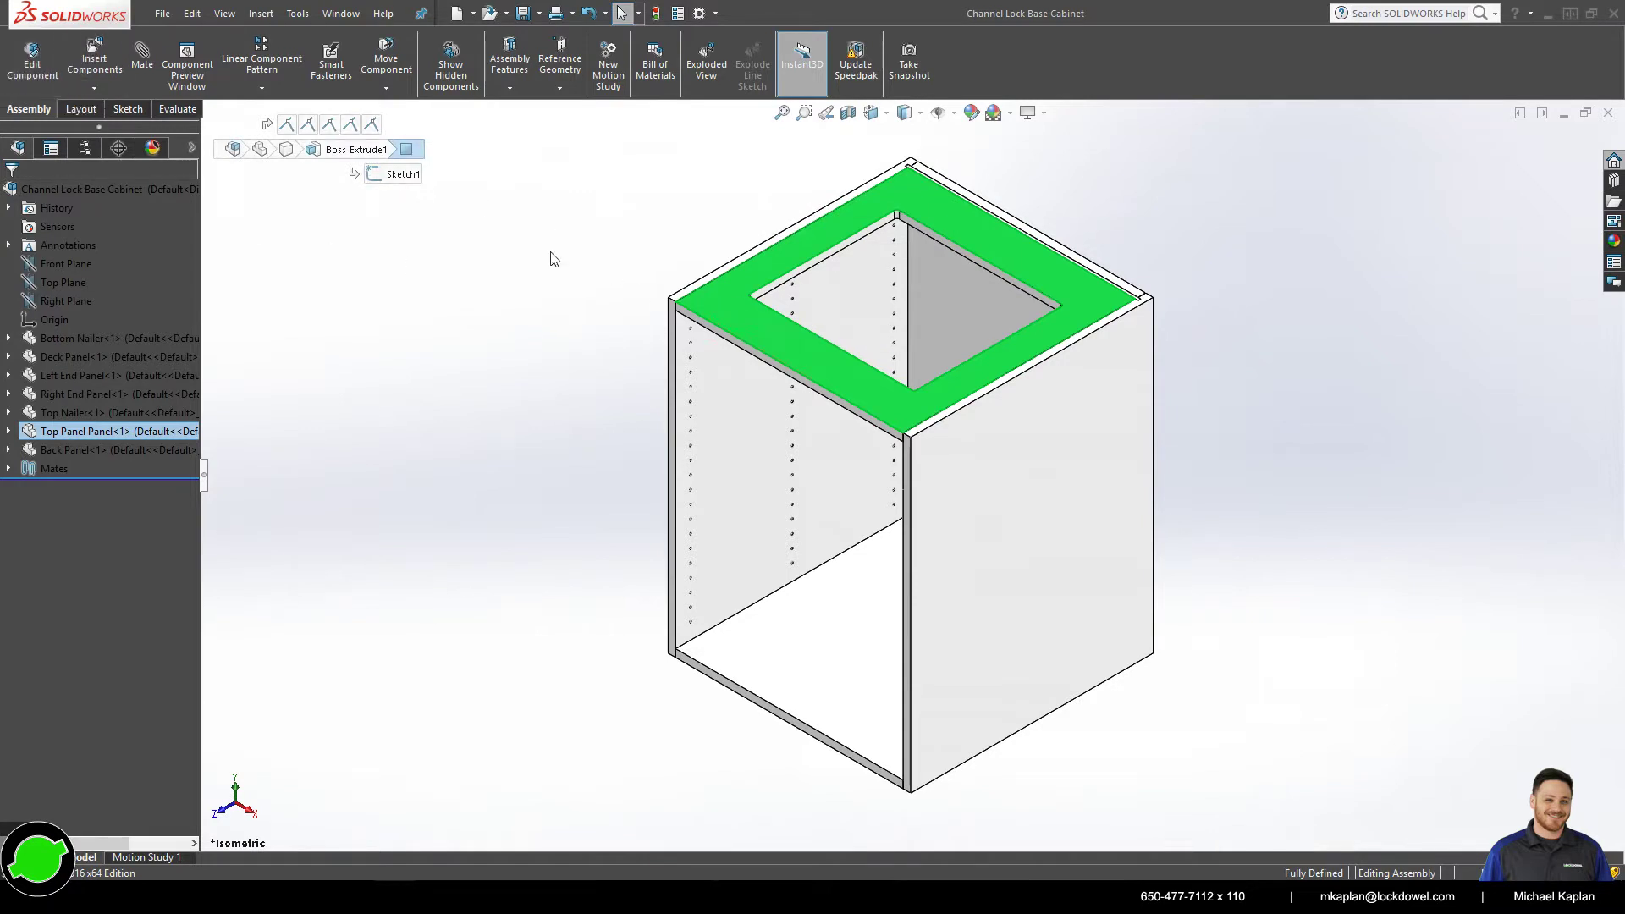
pyautogui.click(51, 72)
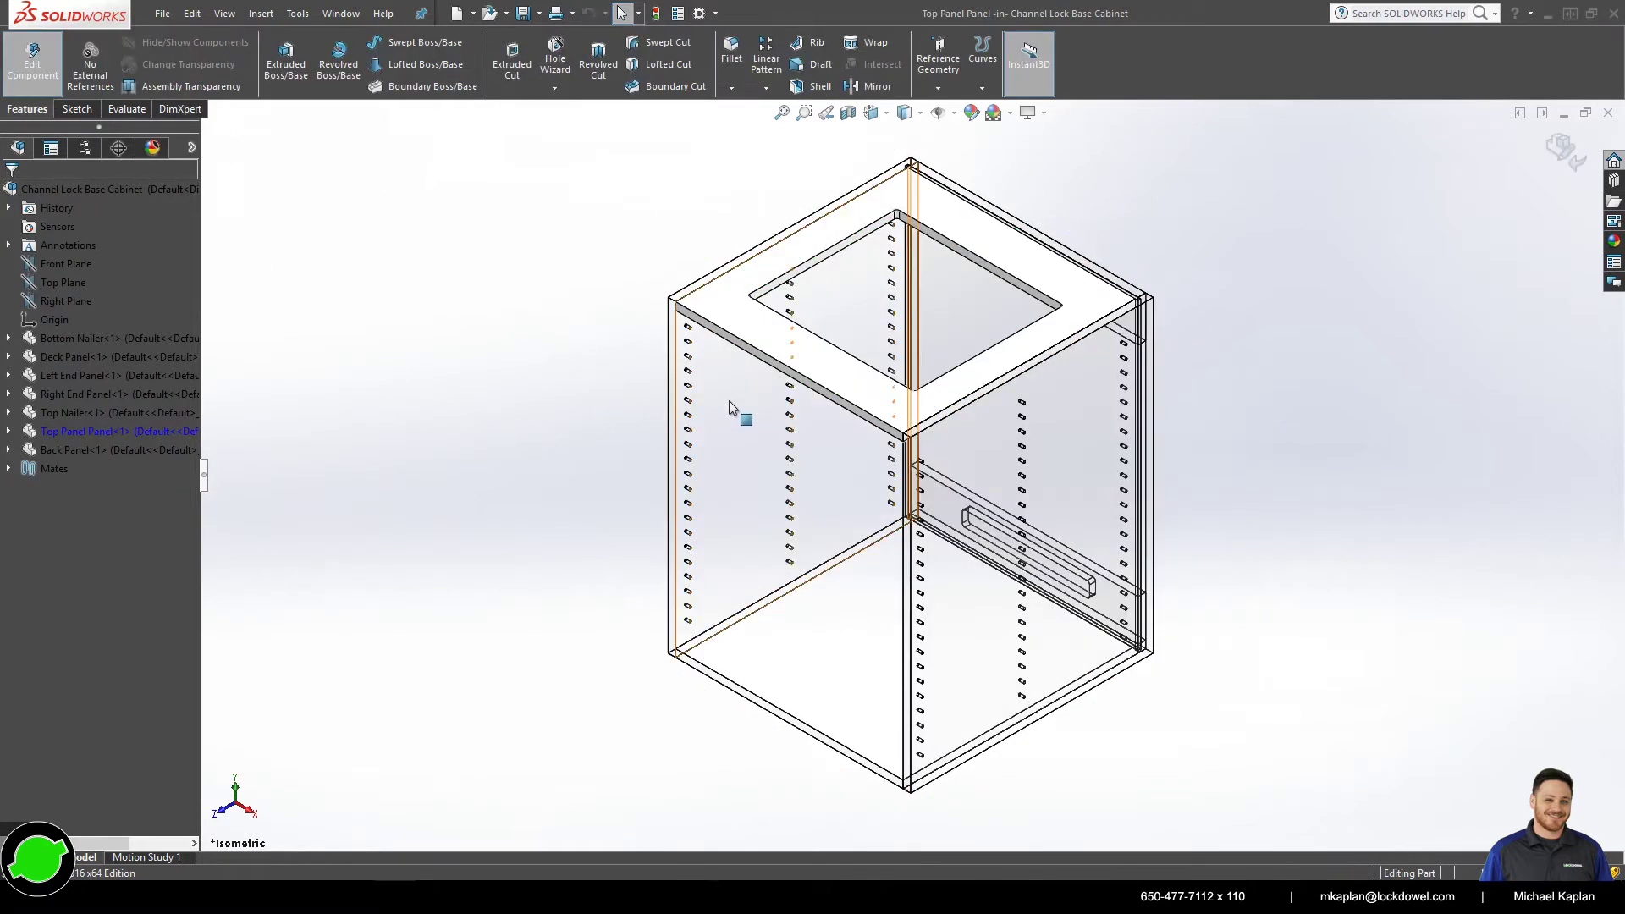
pyautogui.moveTo(729, 400); pyautogui.dragTo(790, 318, button='middle')
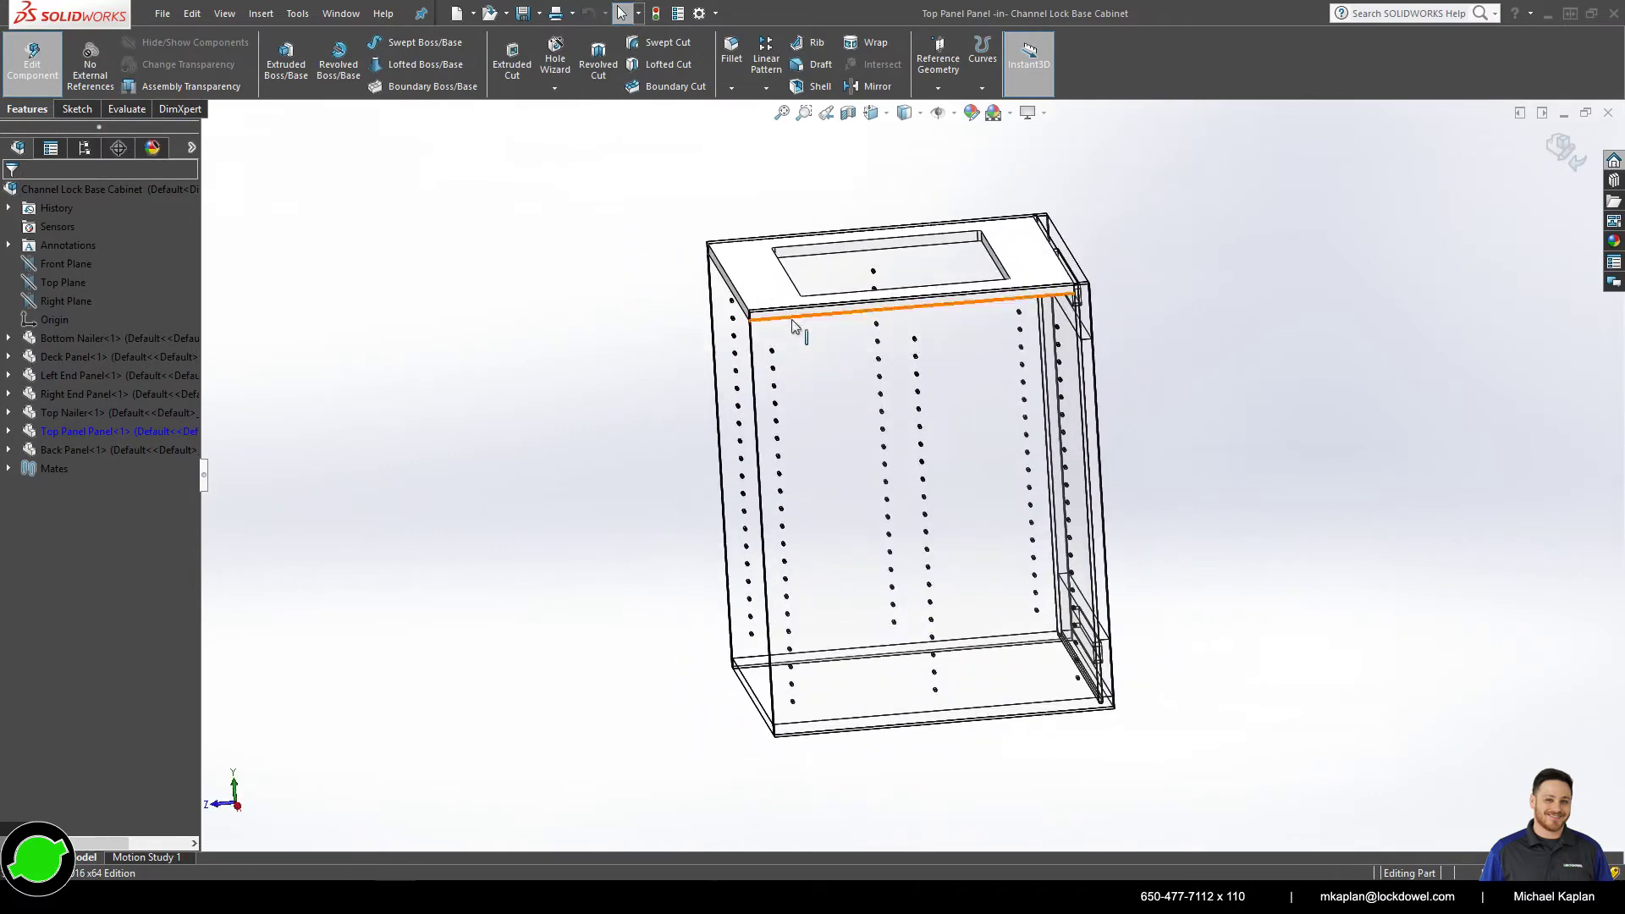
pyautogui.scroll(-5, 804, 347)
pyautogui.click(799, 355)
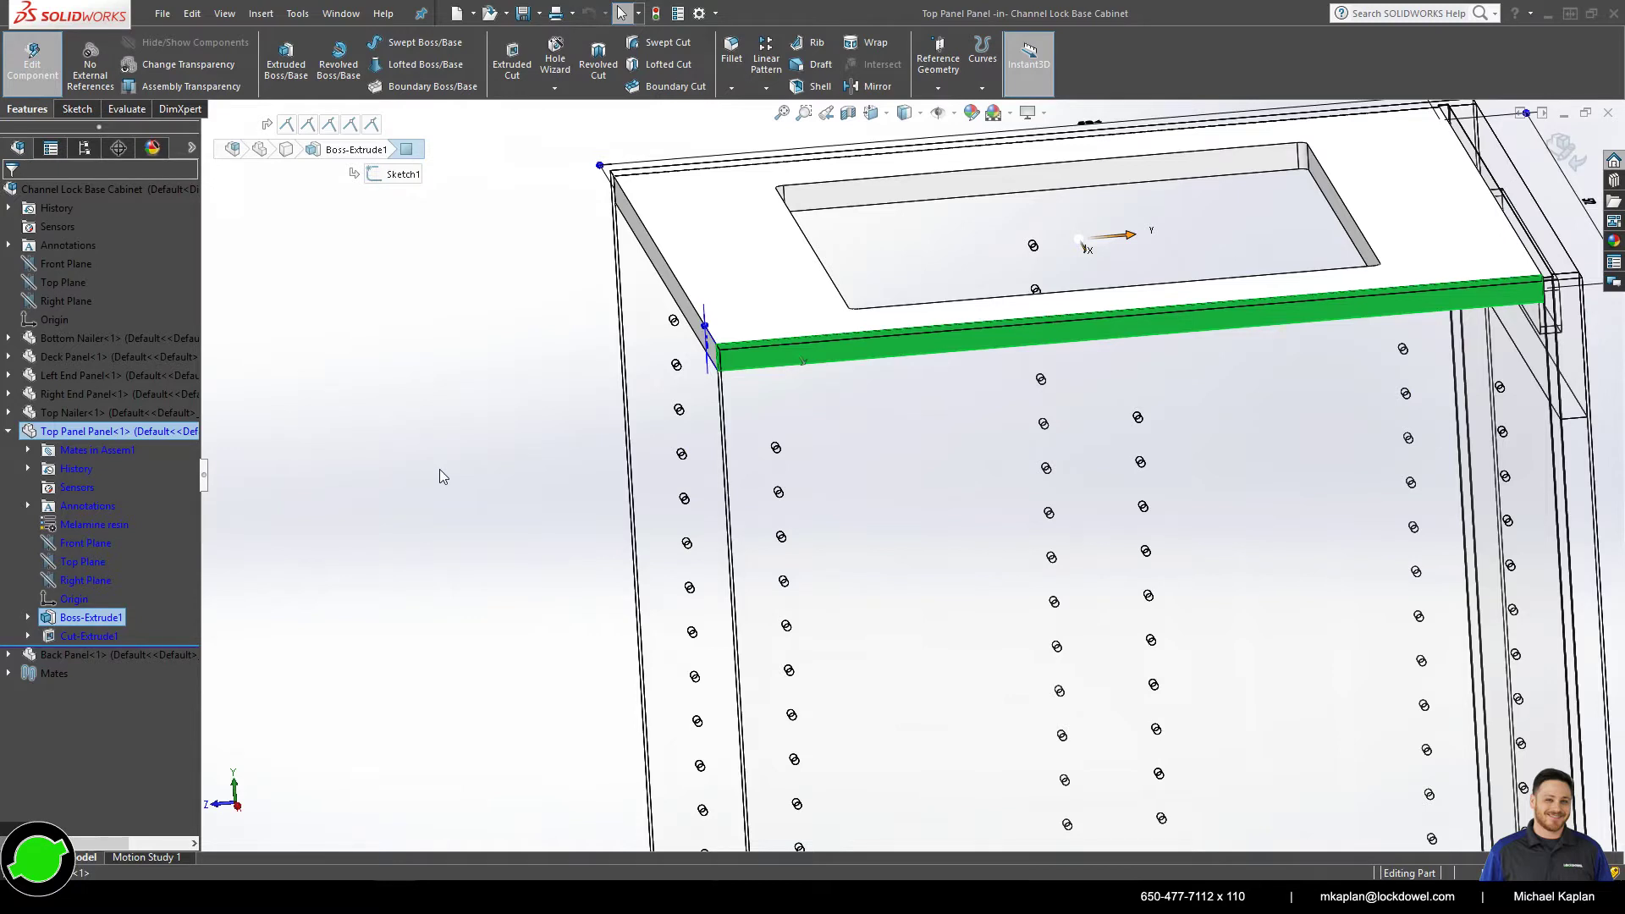
pyautogui.click(513, 63)
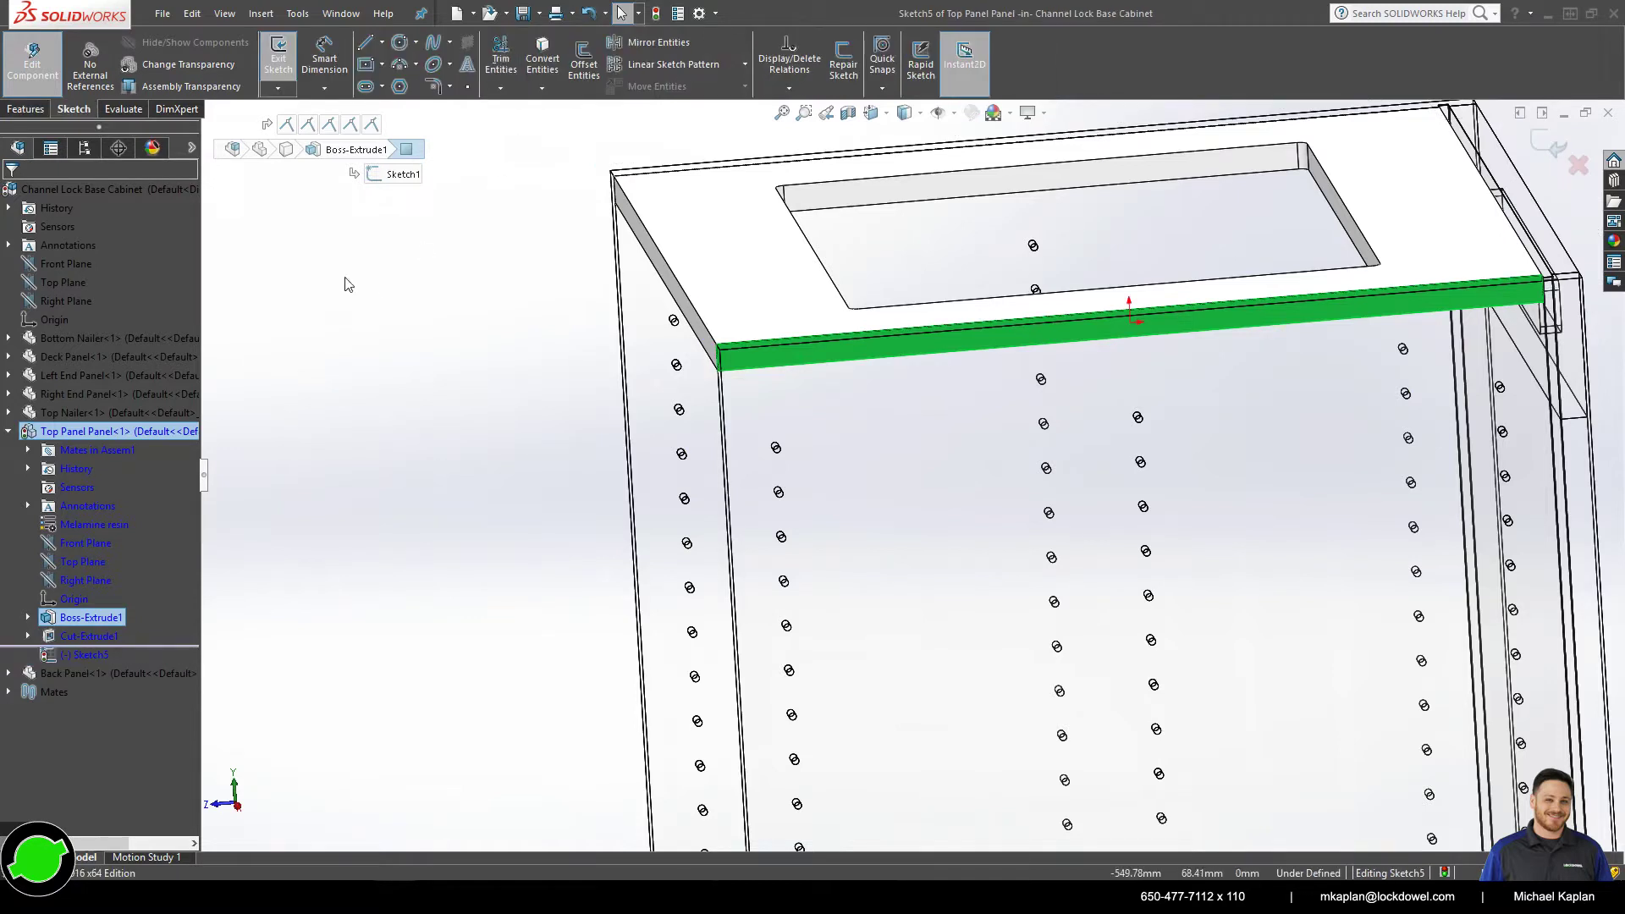
# - Sketch a construction centerline along the panel's edge face, joining the midpoints of its two short ends
pyautogui.click(381, 43)
pyautogui.click(398, 84)
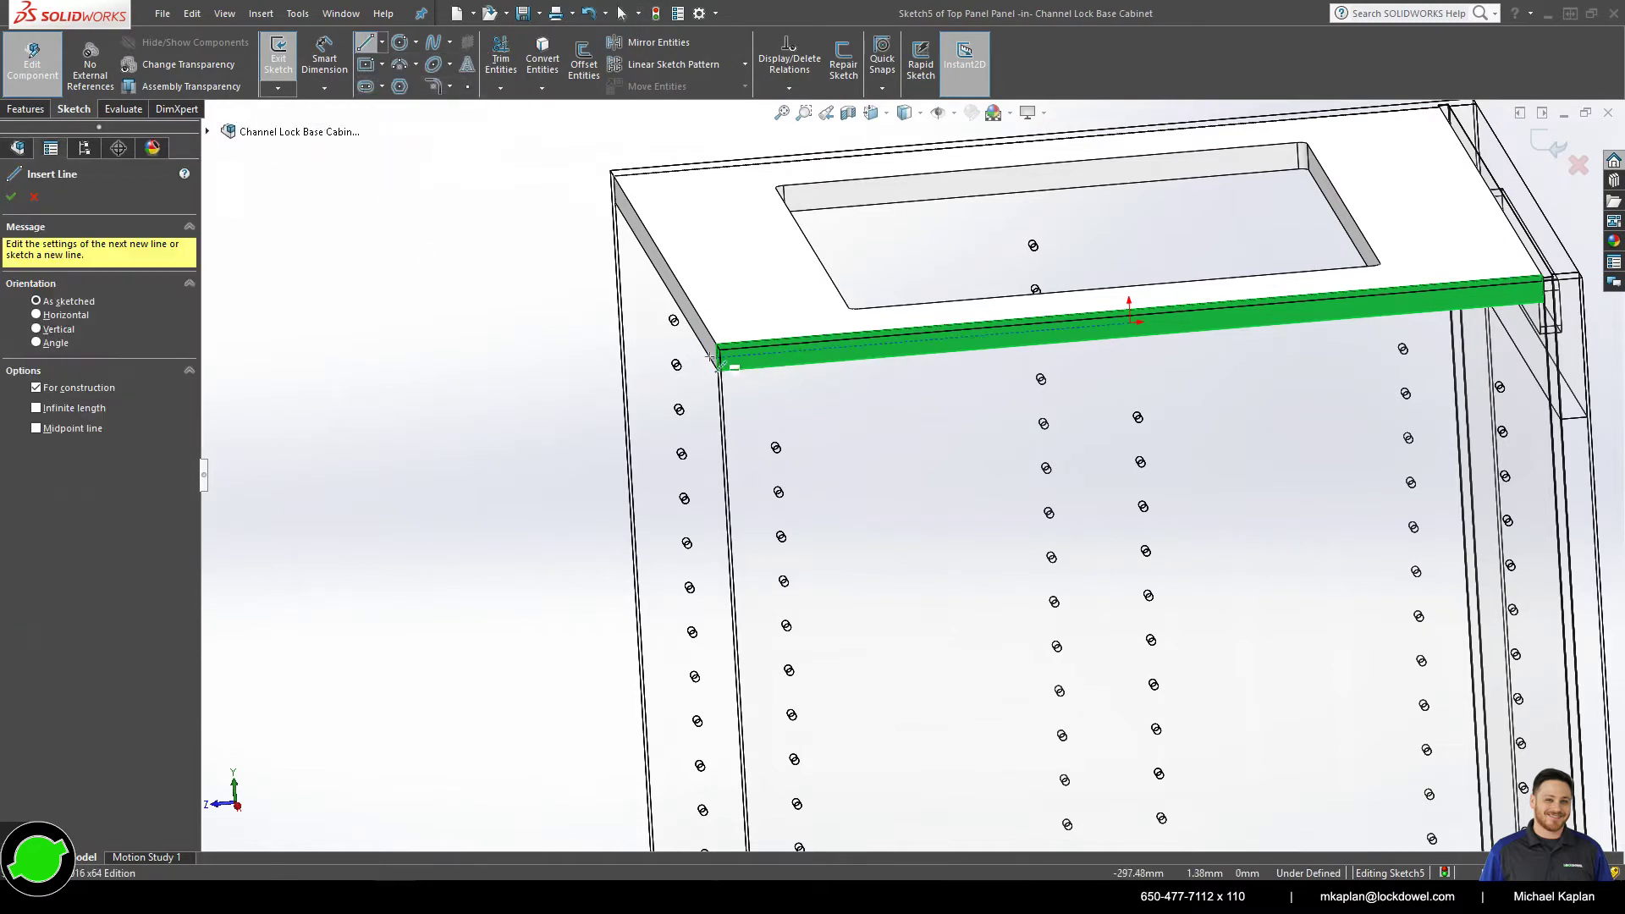
pyautogui.moveTo(719, 356); pyautogui.dragTo(1605, 291)
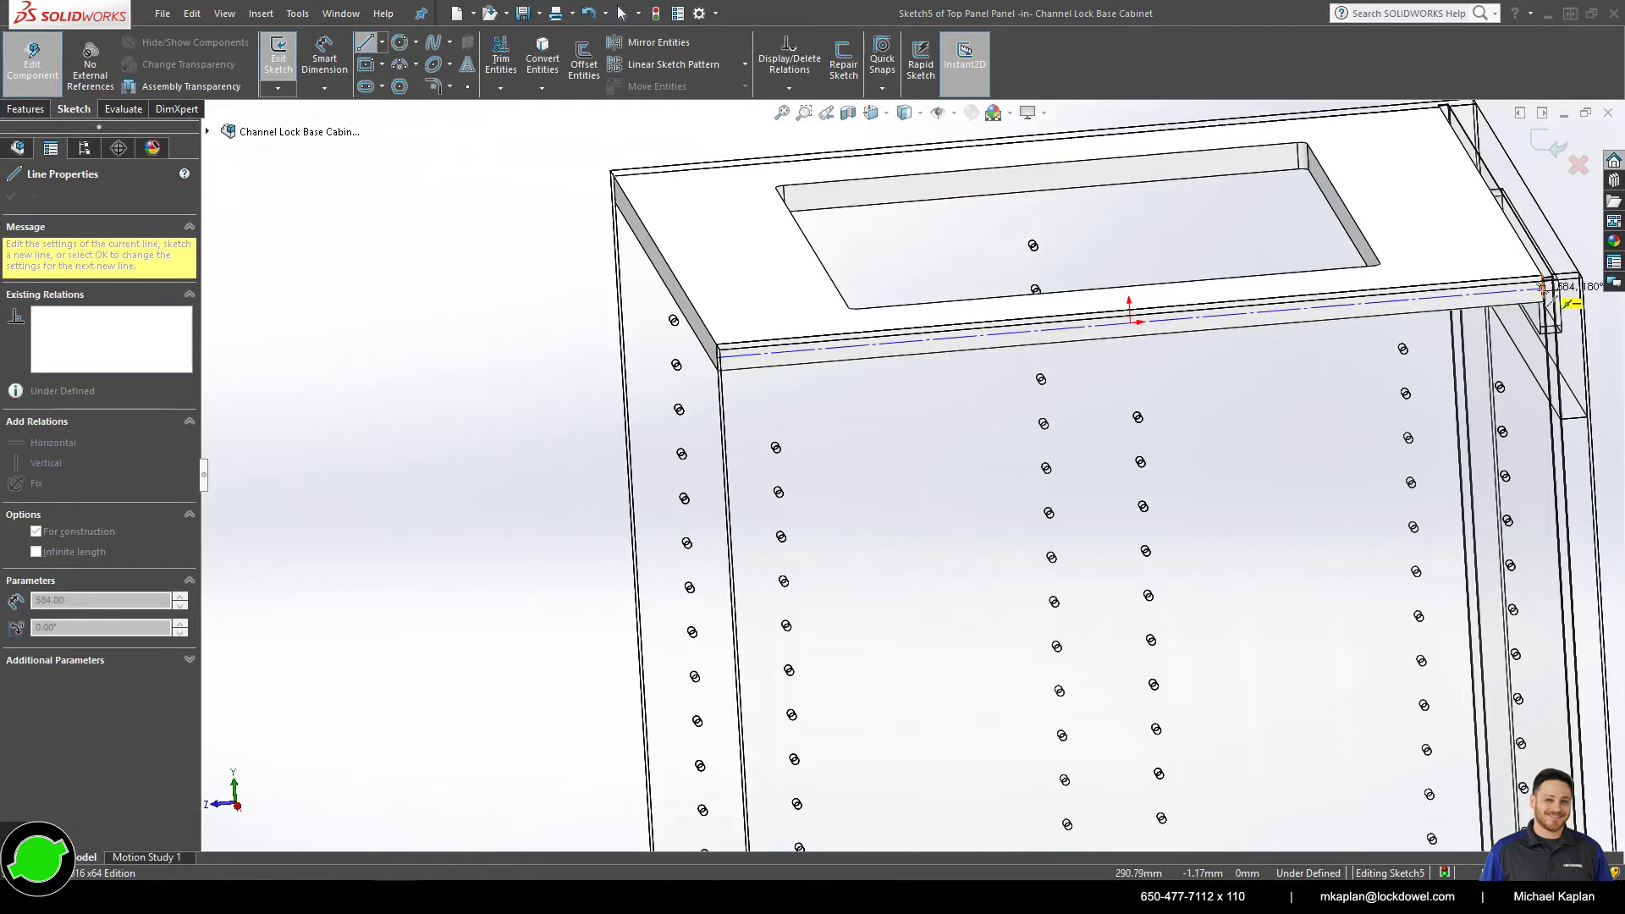
pyautogui.click(1542, 289)
pyautogui.press('Escape')
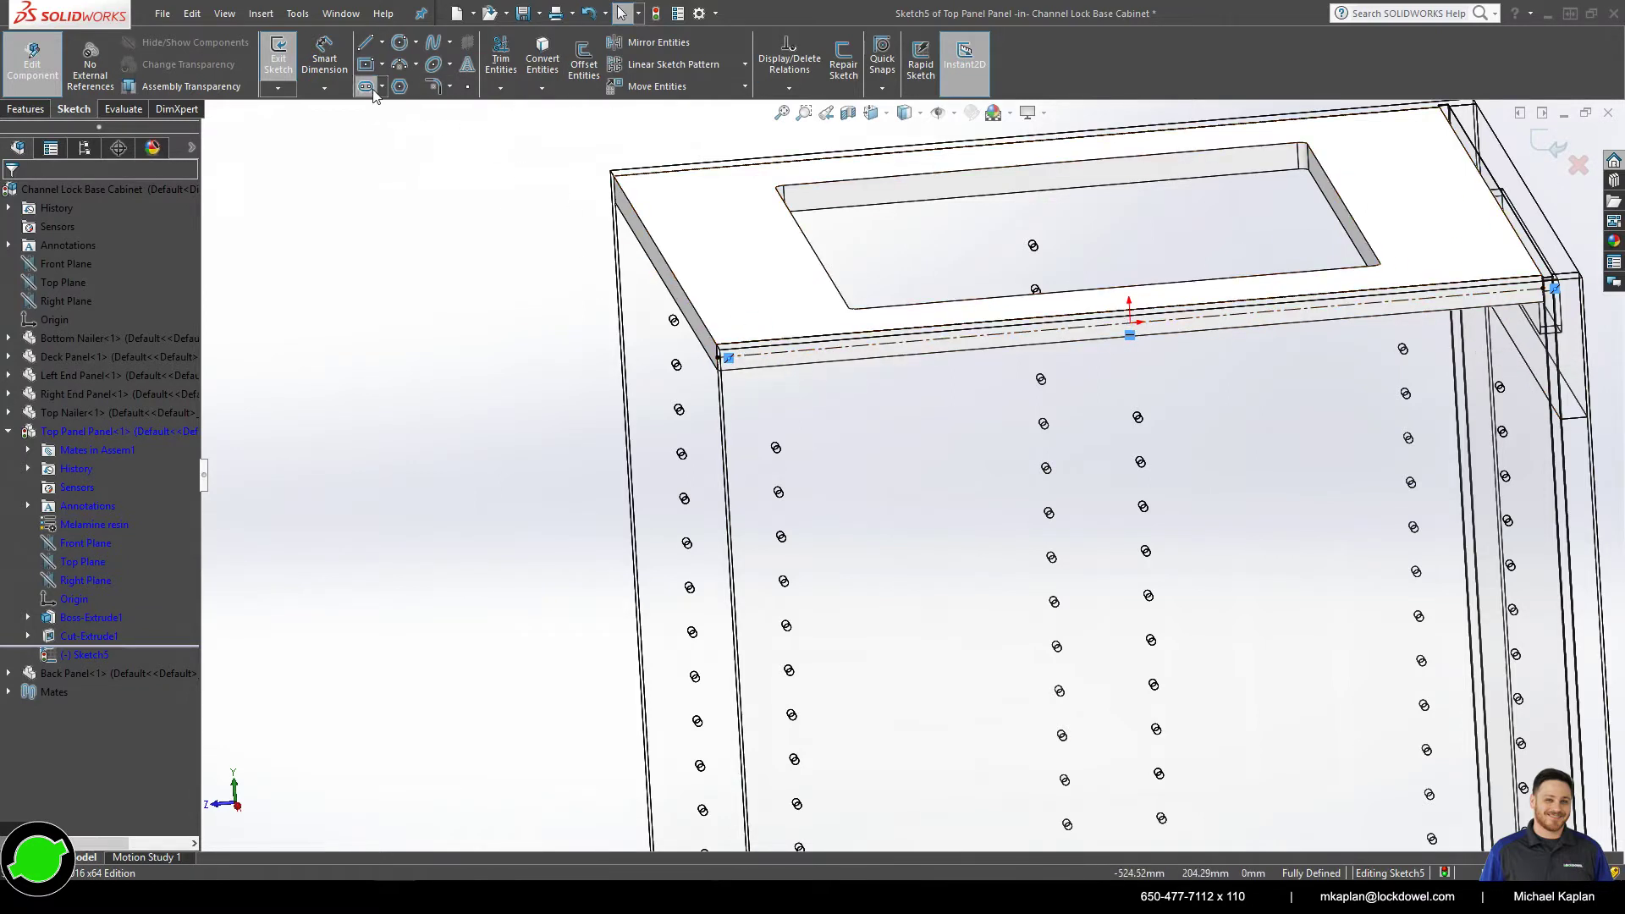
# - Sketch six circles in three pairs along the edge face, each about 20 mm in radius and centred on the centerline
pyautogui.click(400, 42)
pyautogui.click(773, 352)
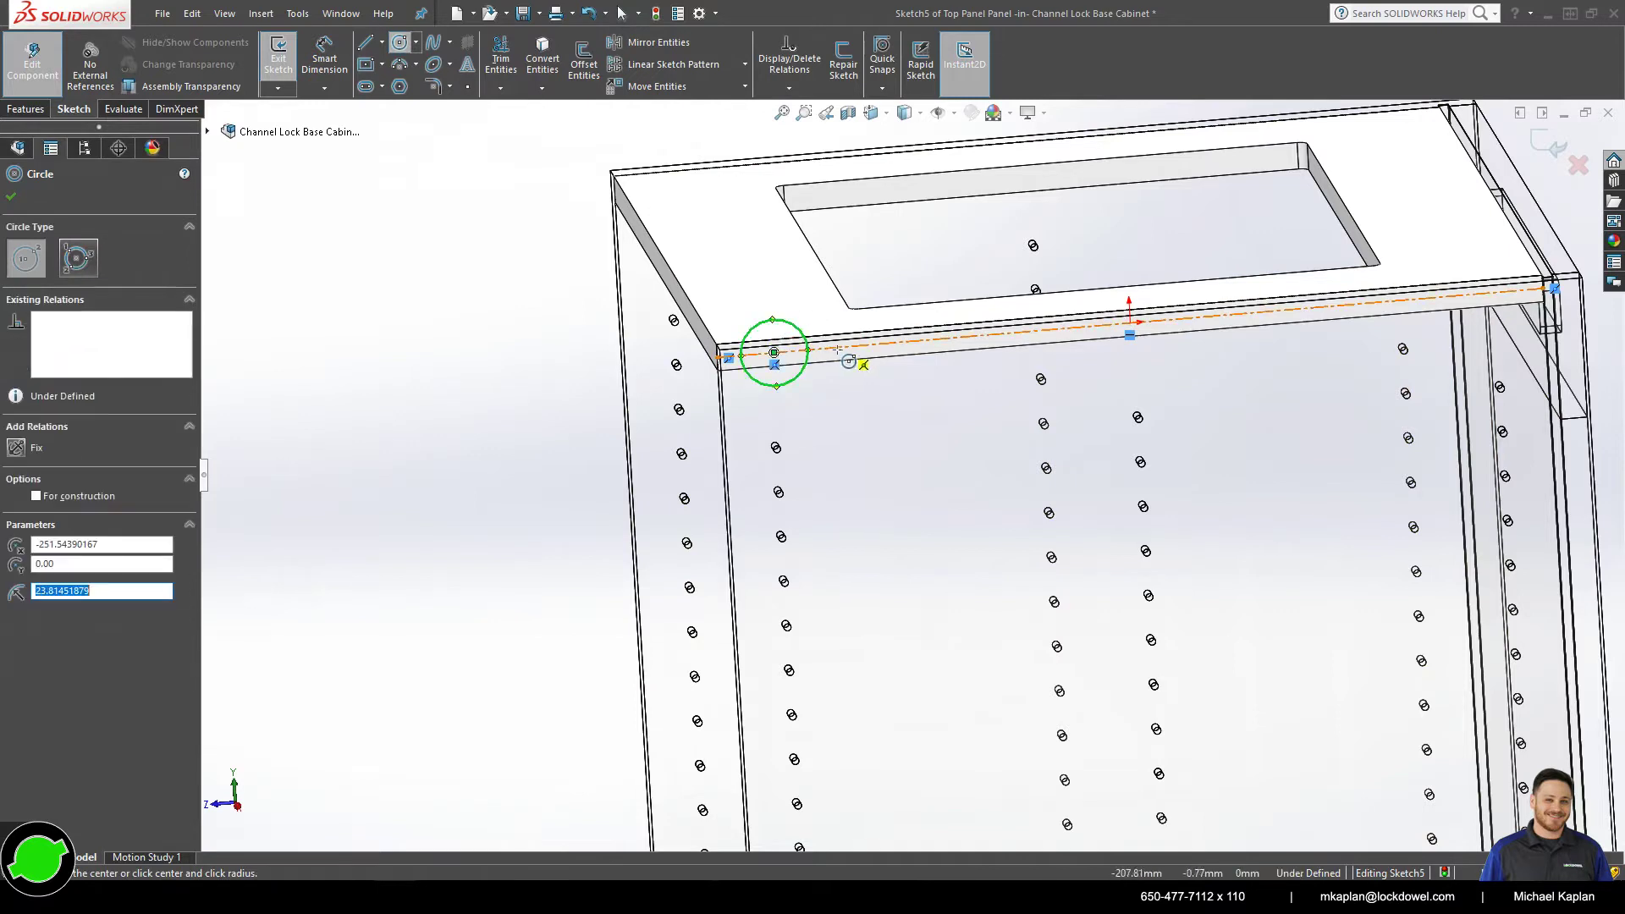
pyautogui.click(806, 356)
pyautogui.click(868, 345)
pyautogui.click(938, 339)
pyautogui.click(966, 339)
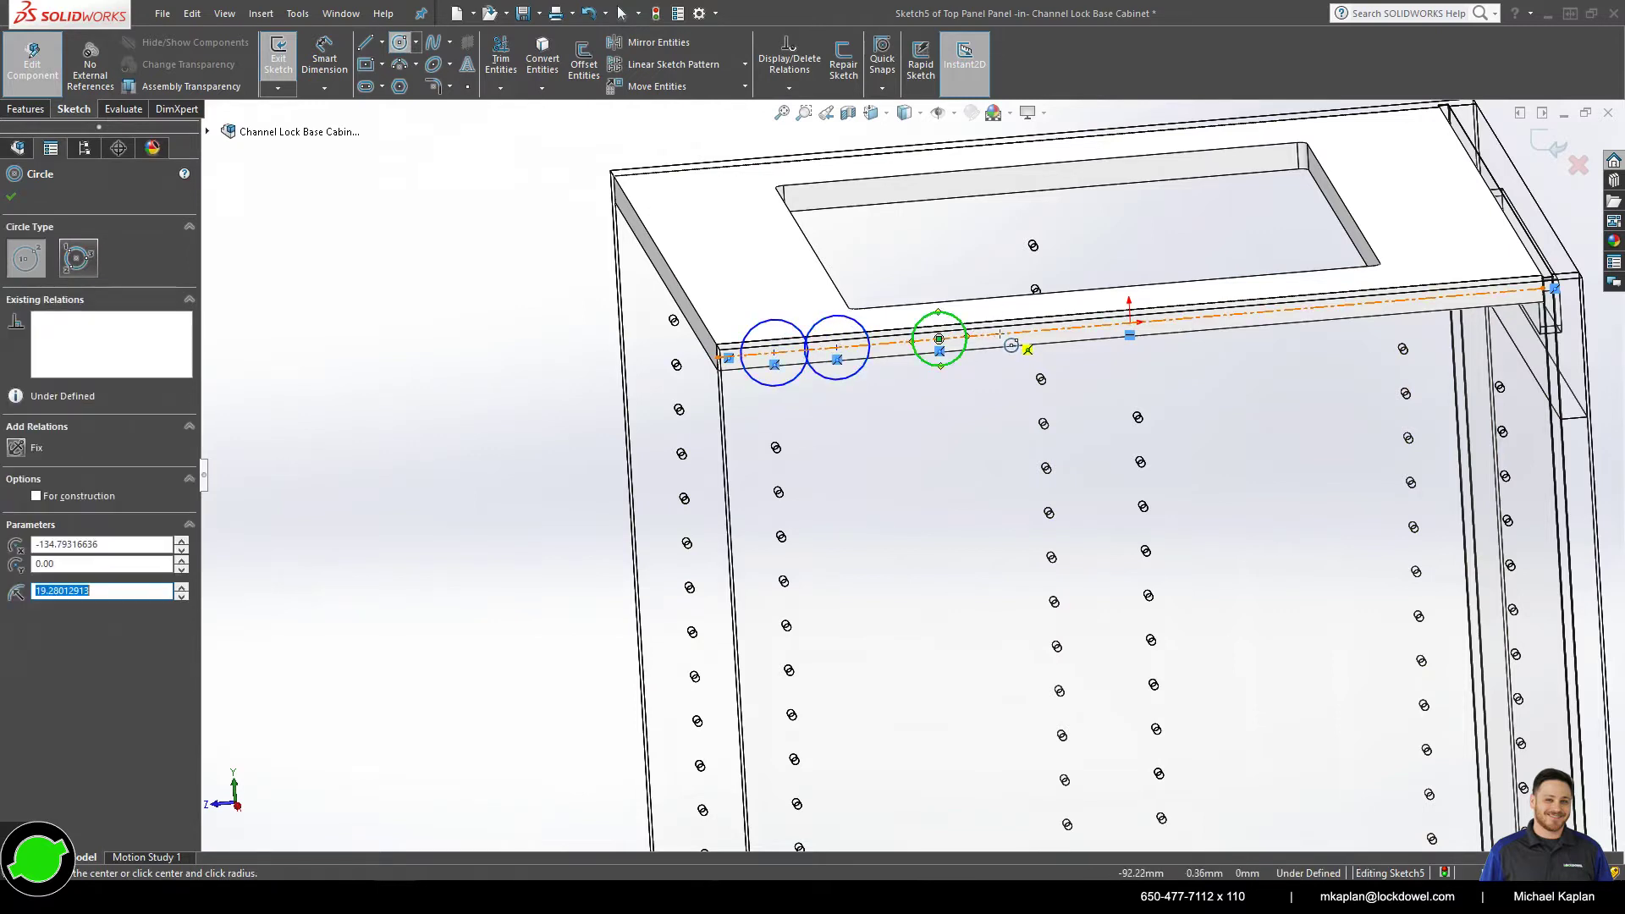
pyautogui.click(999, 334)
pyautogui.click(1023, 334)
pyautogui.click(1166, 319)
pyautogui.click(1191, 320)
pyautogui.click(1217, 316)
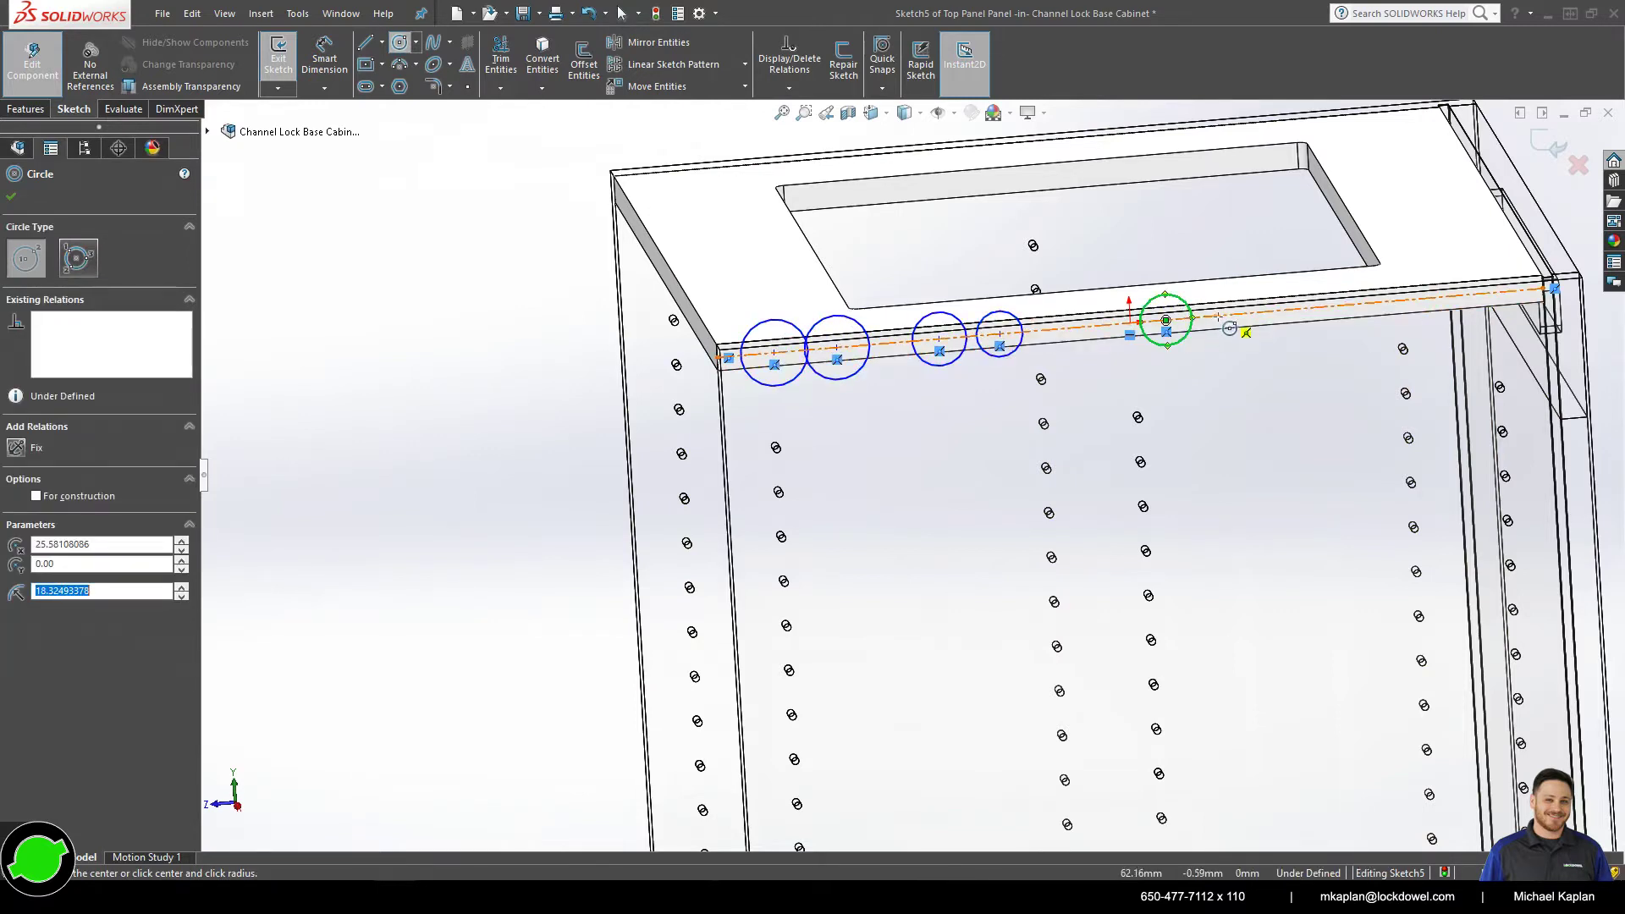
pyautogui.click(1242, 312)
pyautogui.press('Escape')
# - Make all six circles on the edge face equal in size
pyautogui.moveTo(586, 275); pyautogui.dragTo(1267, 389)
pyautogui.click(1353, 329)
pyautogui.press('Escape')
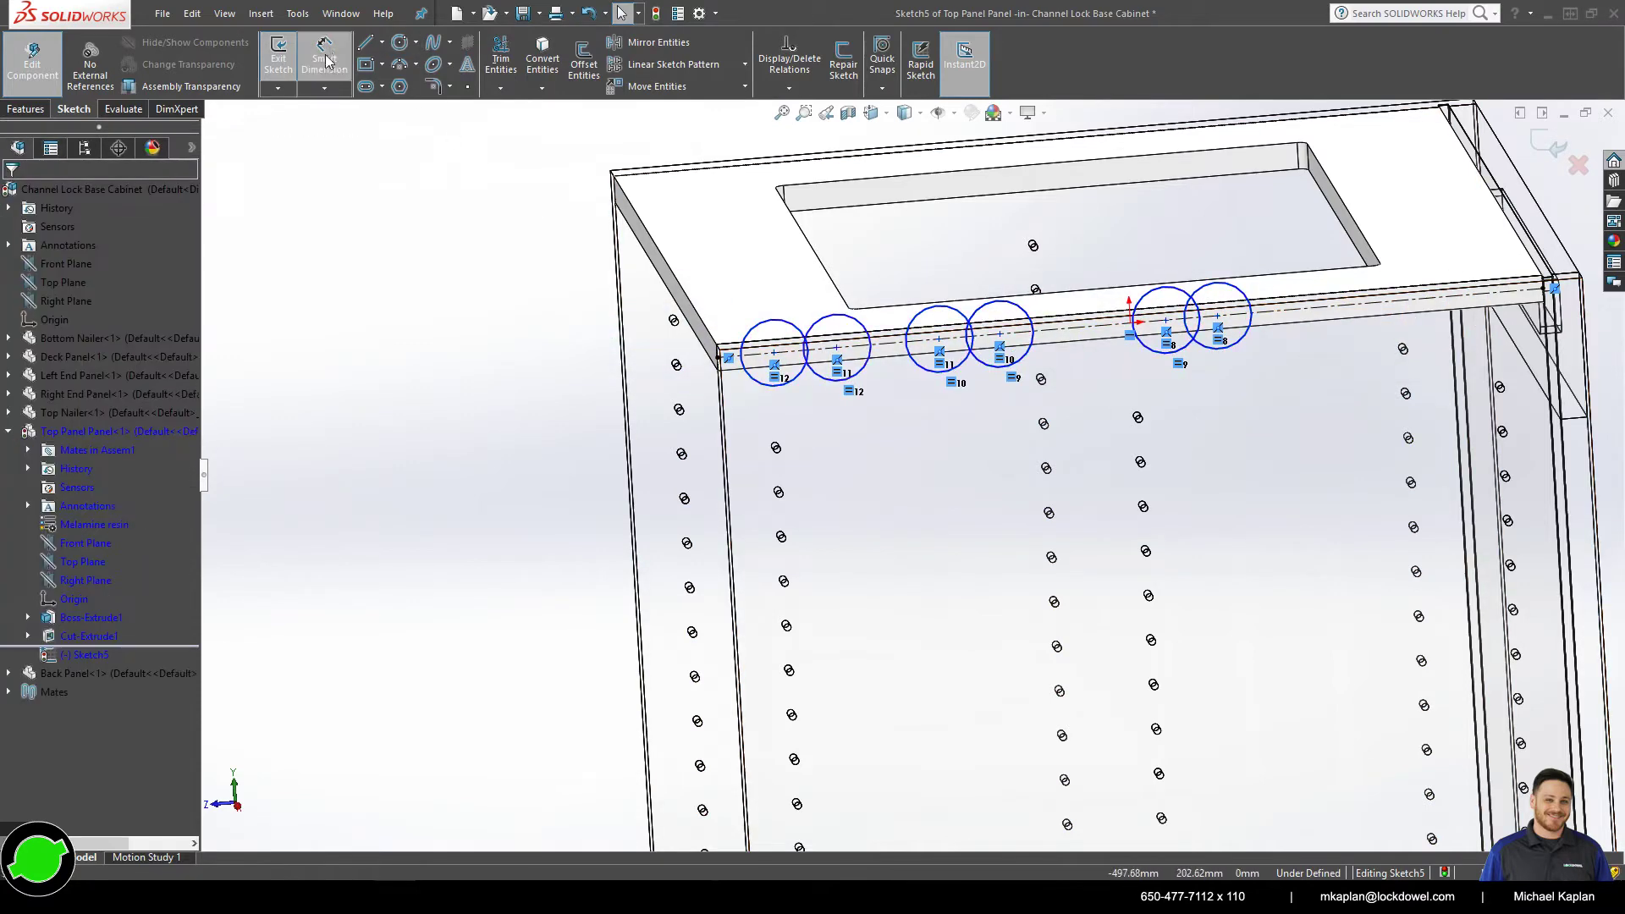
# - Dimension the centre distance of the circle pair nearest the panel's front end to 32 mm
pyautogui.click(836, 348)
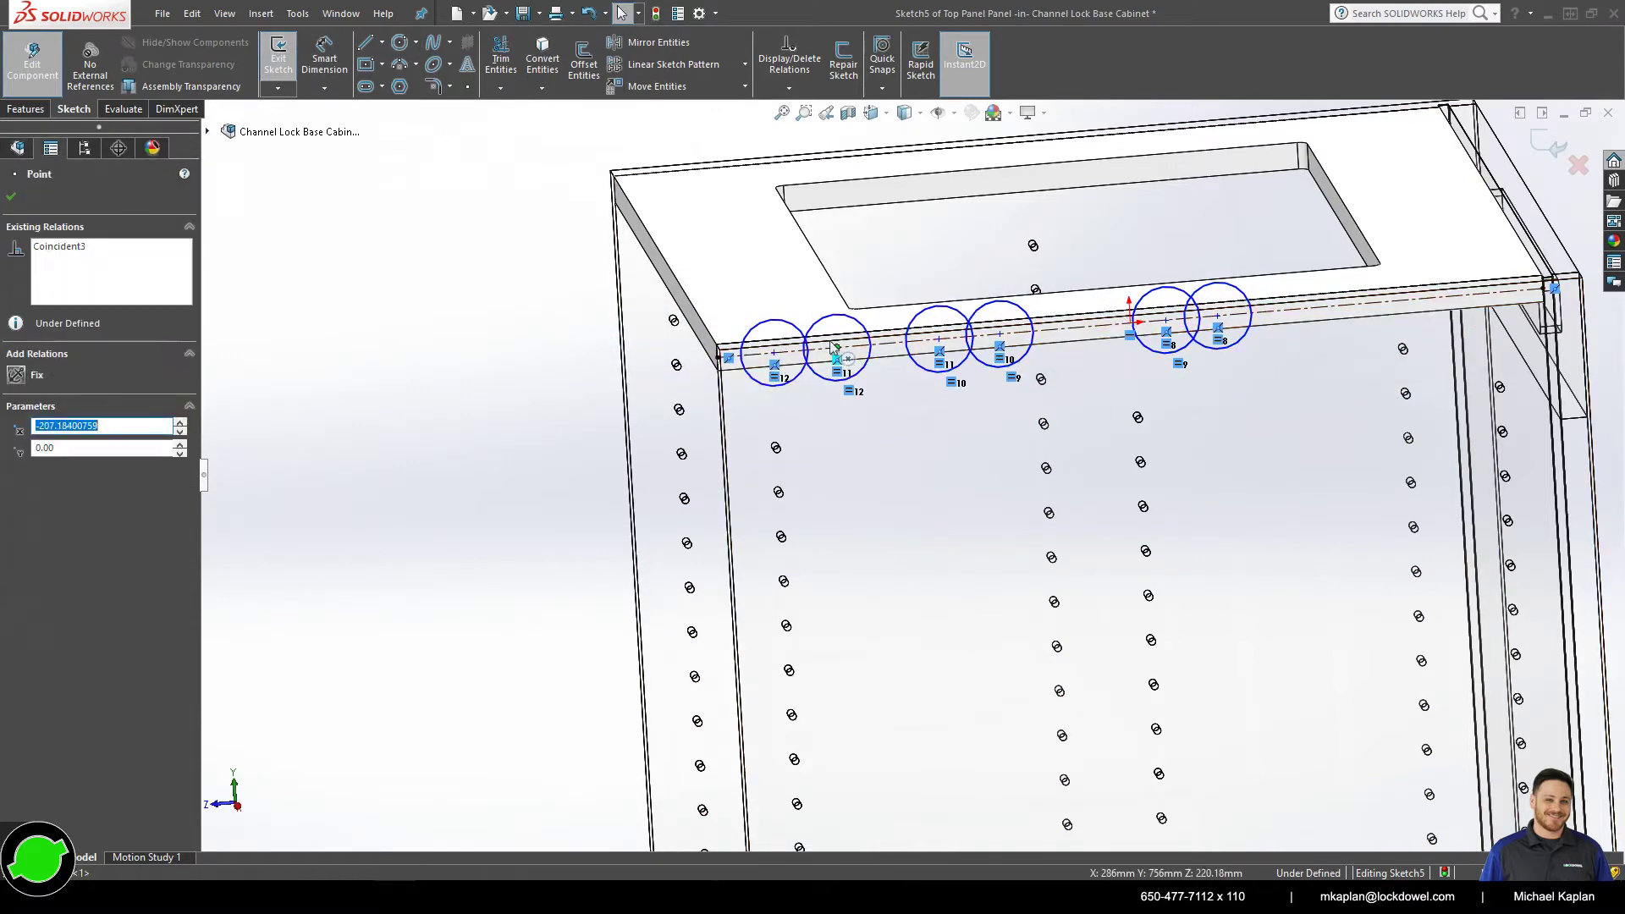
pyautogui.click(327, 59)
pyautogui.click(773, 352)
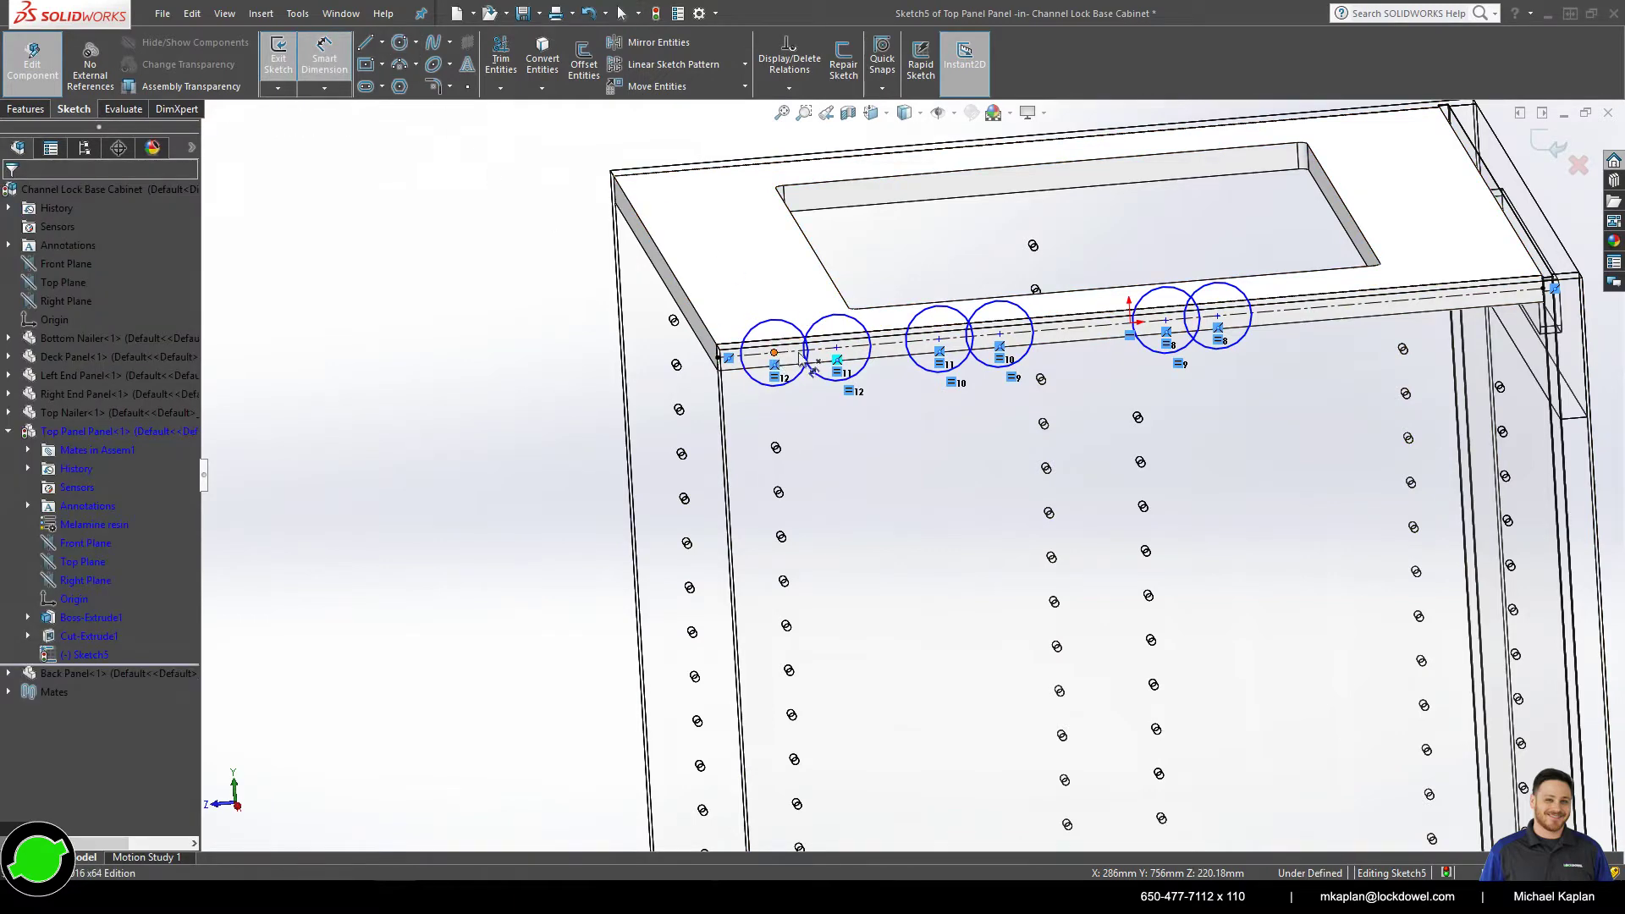
pyautogui.click(836, 347)
pyautogui.click(802, 310)
pyautogui.write('32')
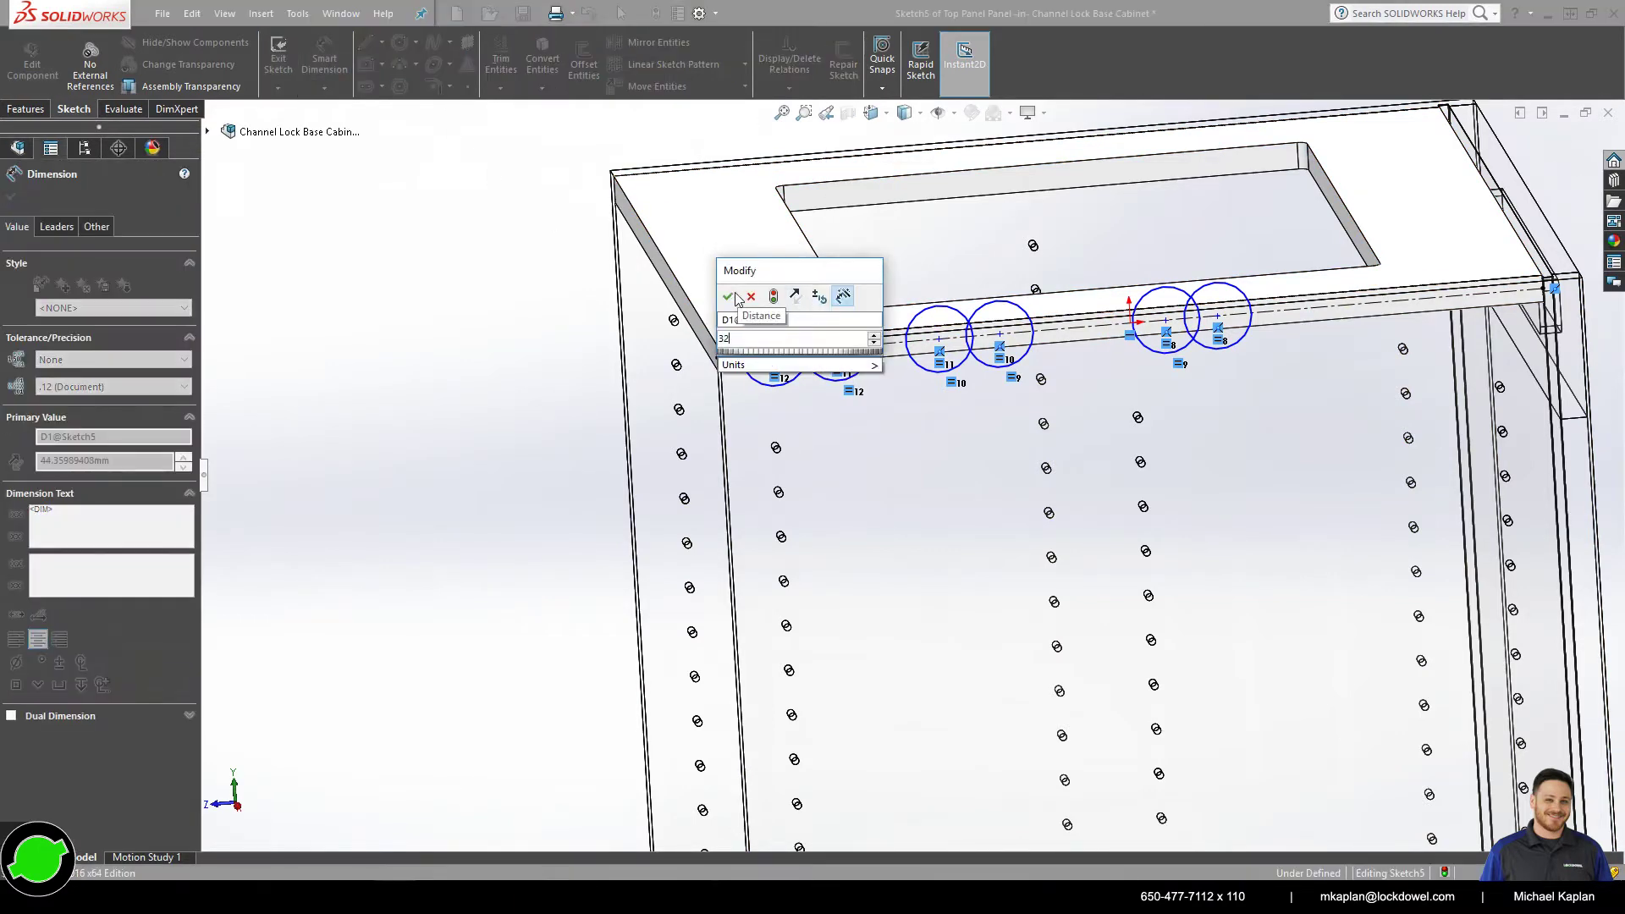
pyautogui.press('Return')
# - Set the spacing between the centres of the middle pair of circles to 32 mm
pyautogui.click(939, 338)
pyautogui.click(999, 334)
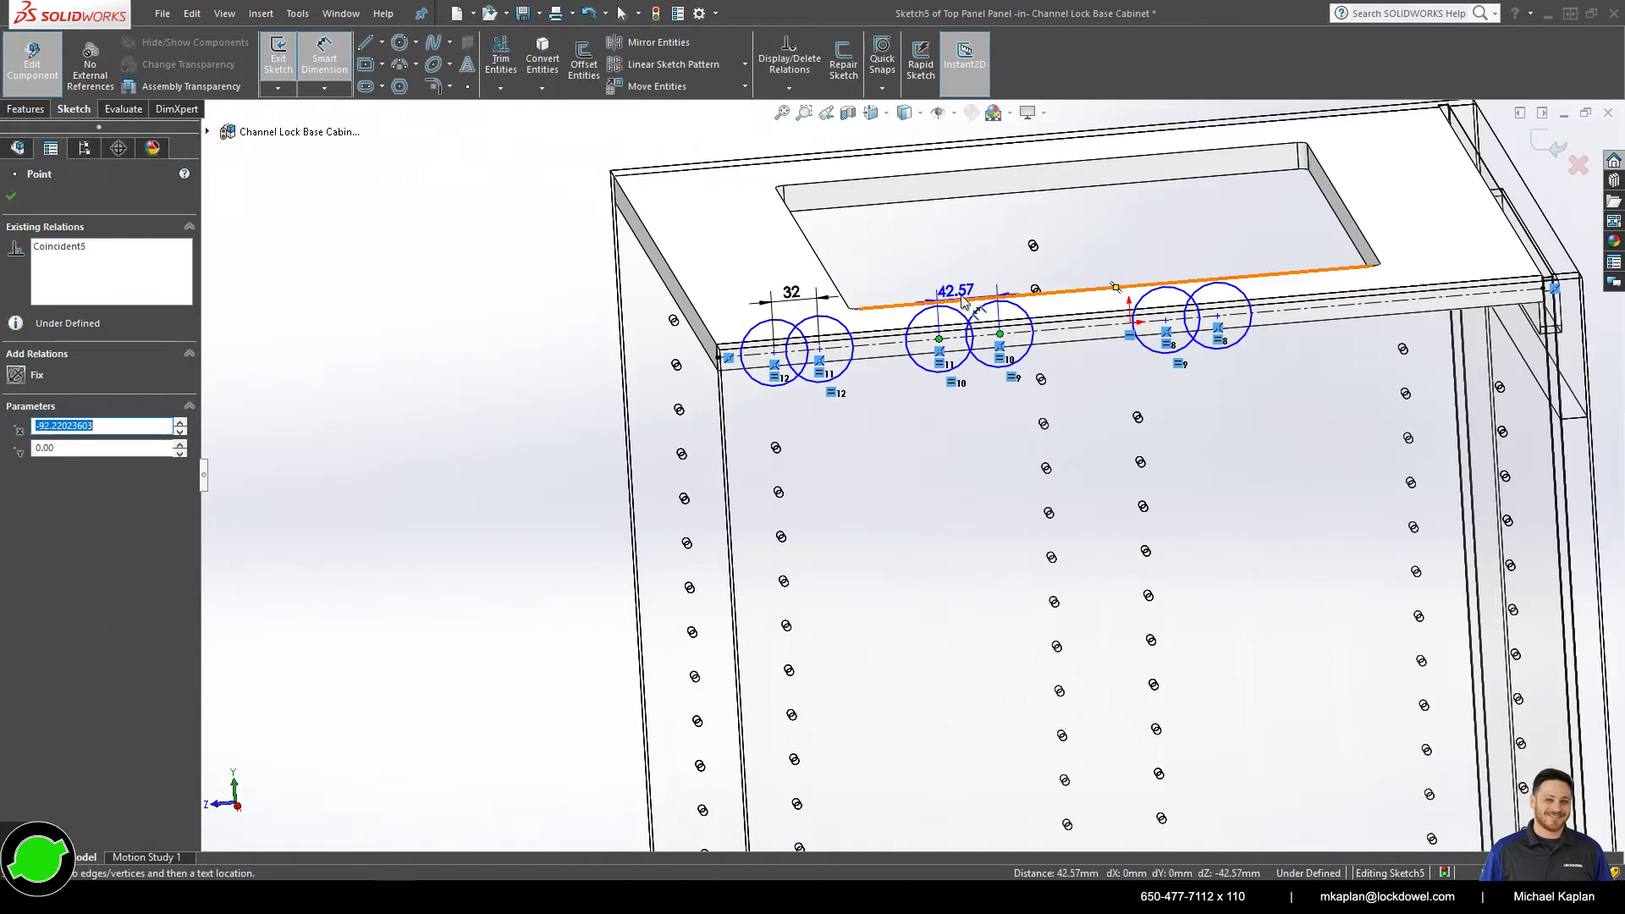
pyautogui.click(969, 303)
pyautogui.write('32')
pyautogui.press('Return')
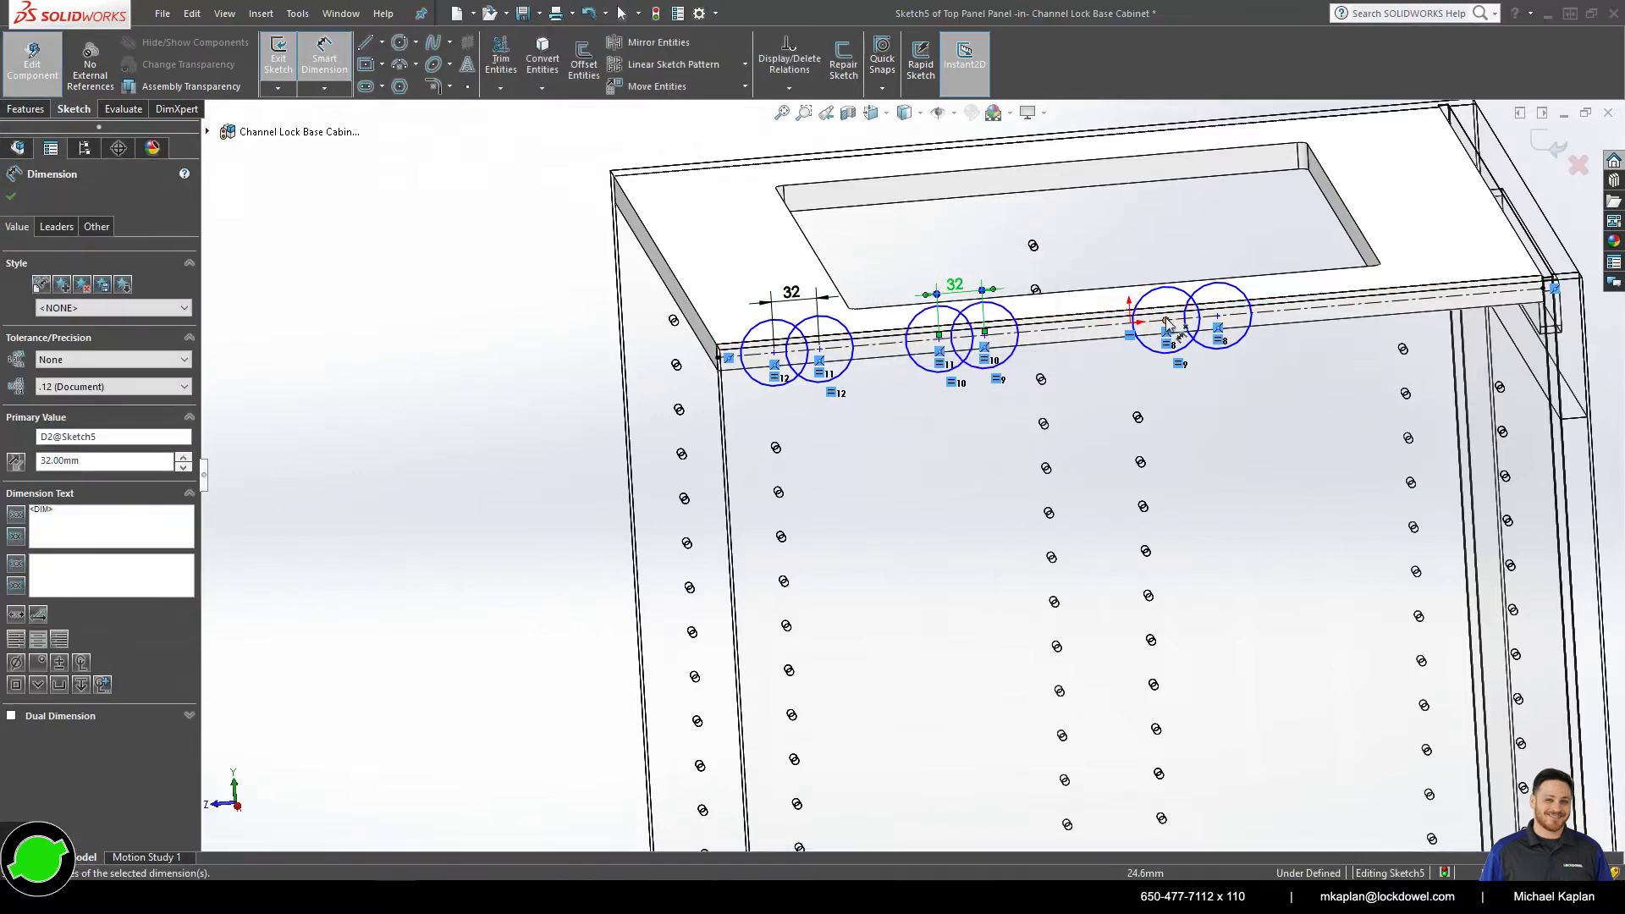
# - Dimension the rearmost pair of circles 32 mm apart, centre to centre
pyautogui.click(1217, 317)
pyautogui.click(1166, 321)
pyautogui.click(1176, 275)
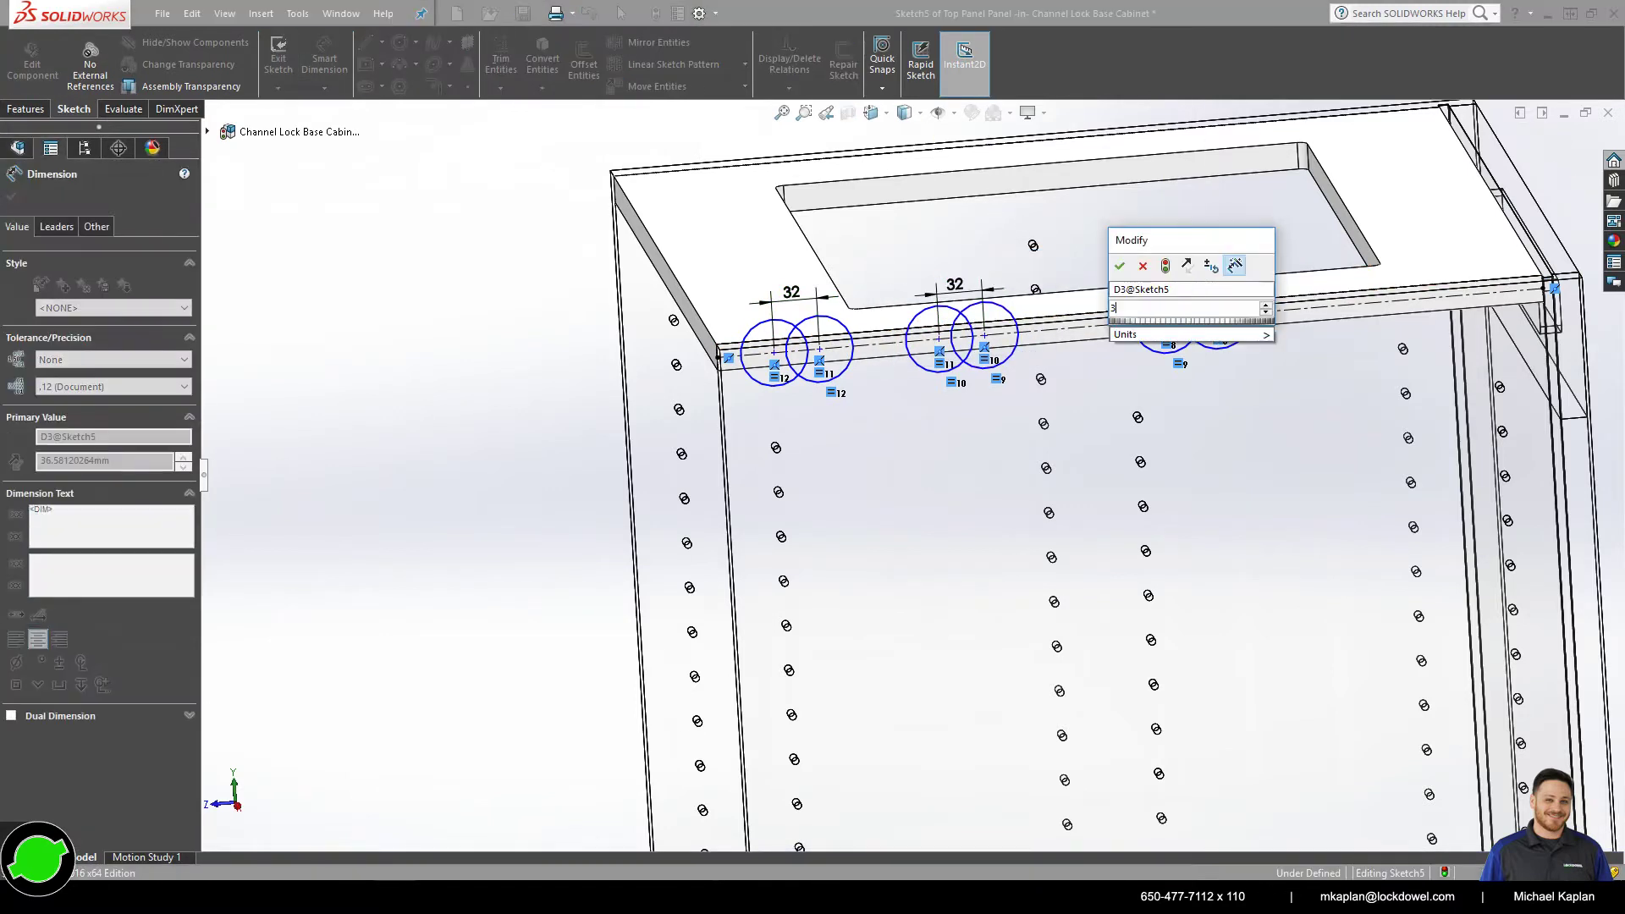
pyautogui.write('32')
pyautogui.click(1121, 268)
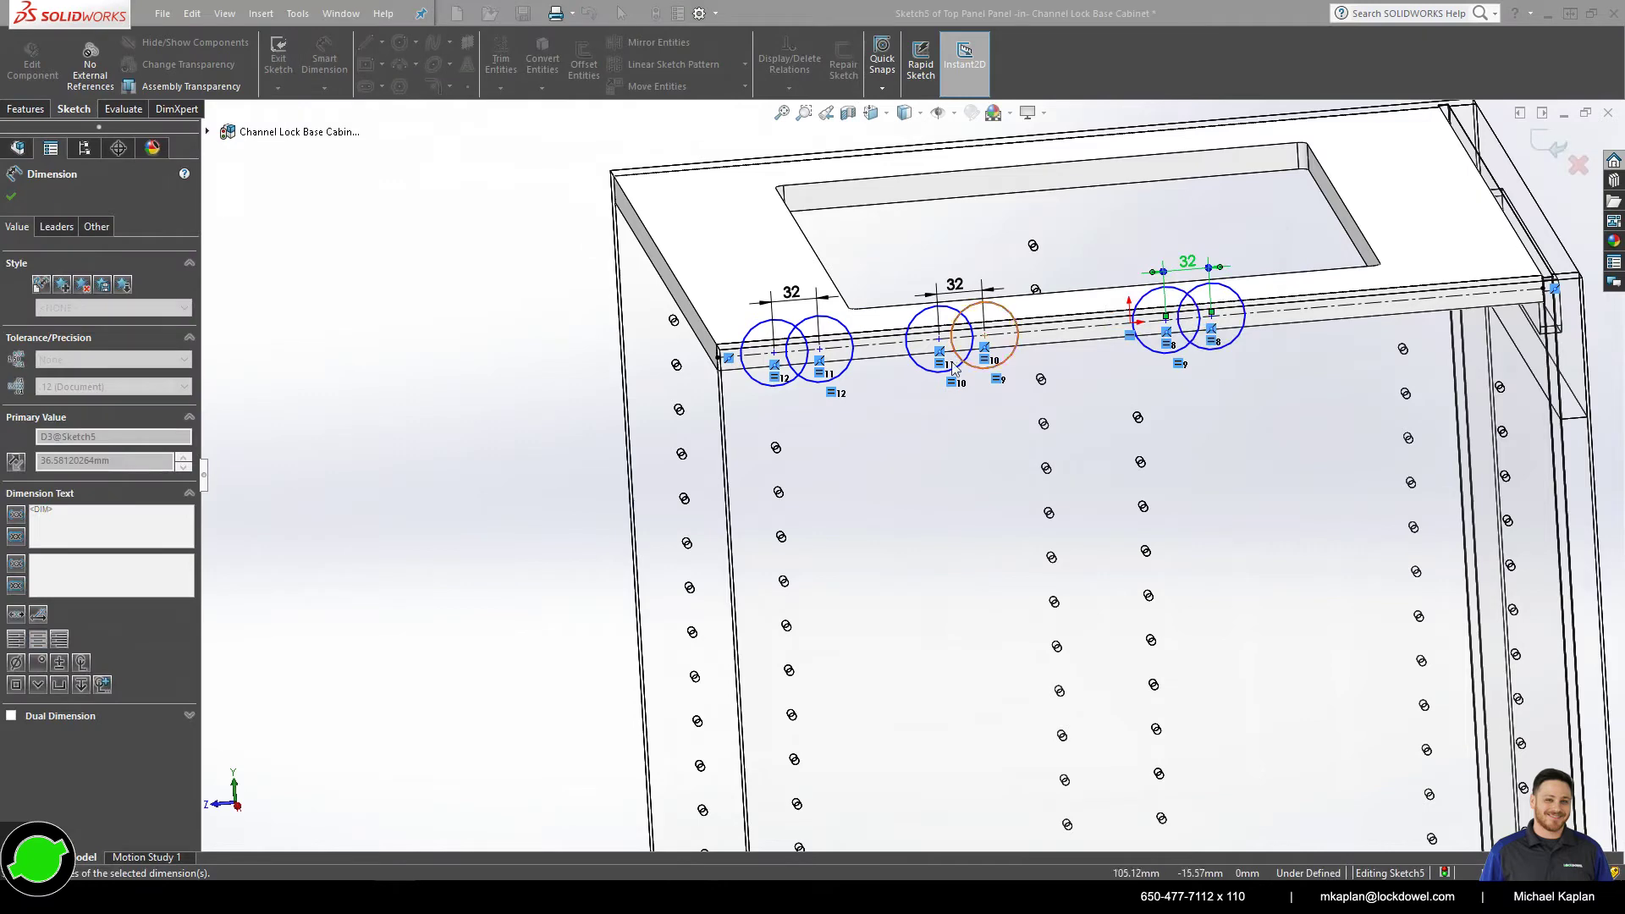
# - Dimension the second circle from the panel's front end with a diameter of 8 mm
pyautogui.click(853, 337)
pyautogui.click(863, 304)
pyautogui.write('8')
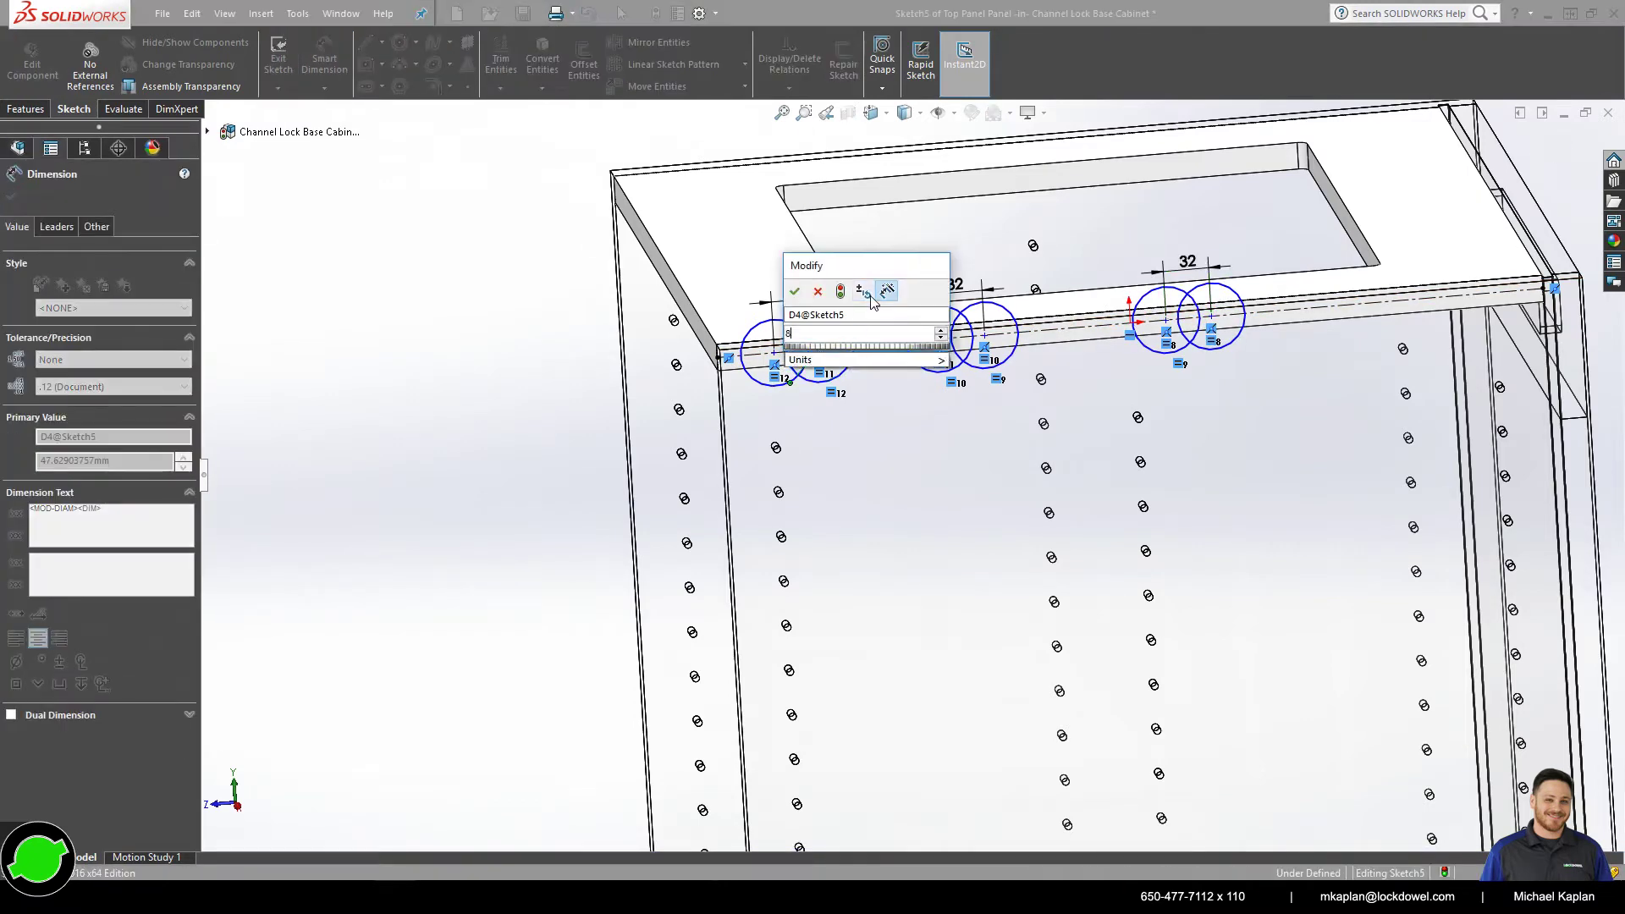
pyautogui.press('Return')
pyautogui.scroll(4, 829, 308)
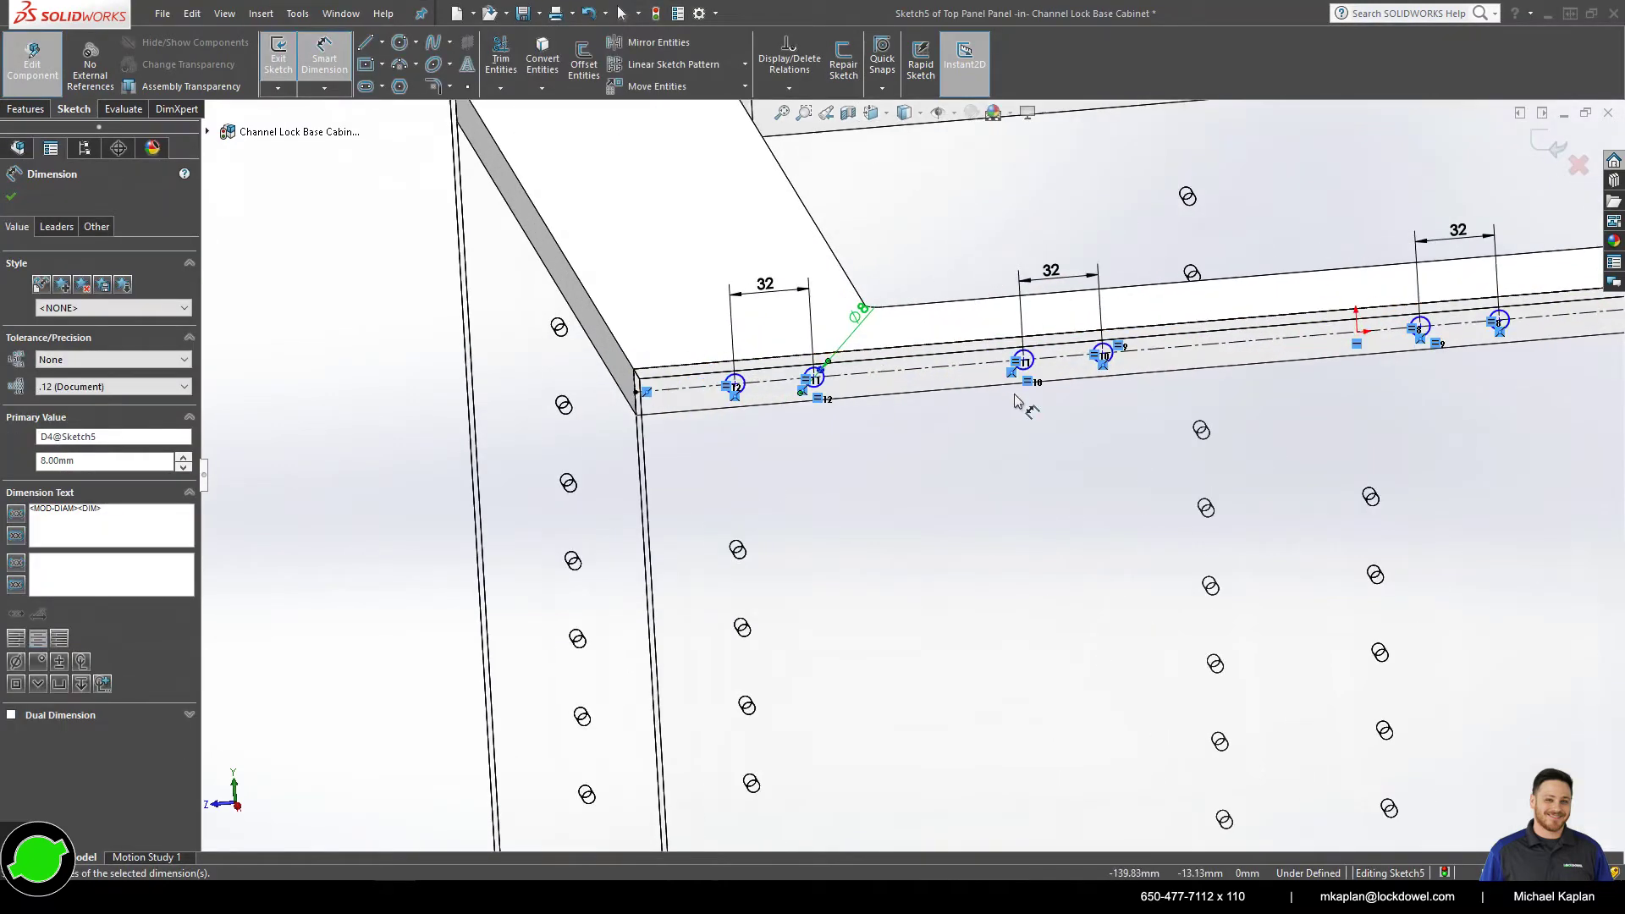
# - Dimension the first circle's centre 20 mm from the front endpoint of the centerline
pyautogui.click(734, 386)
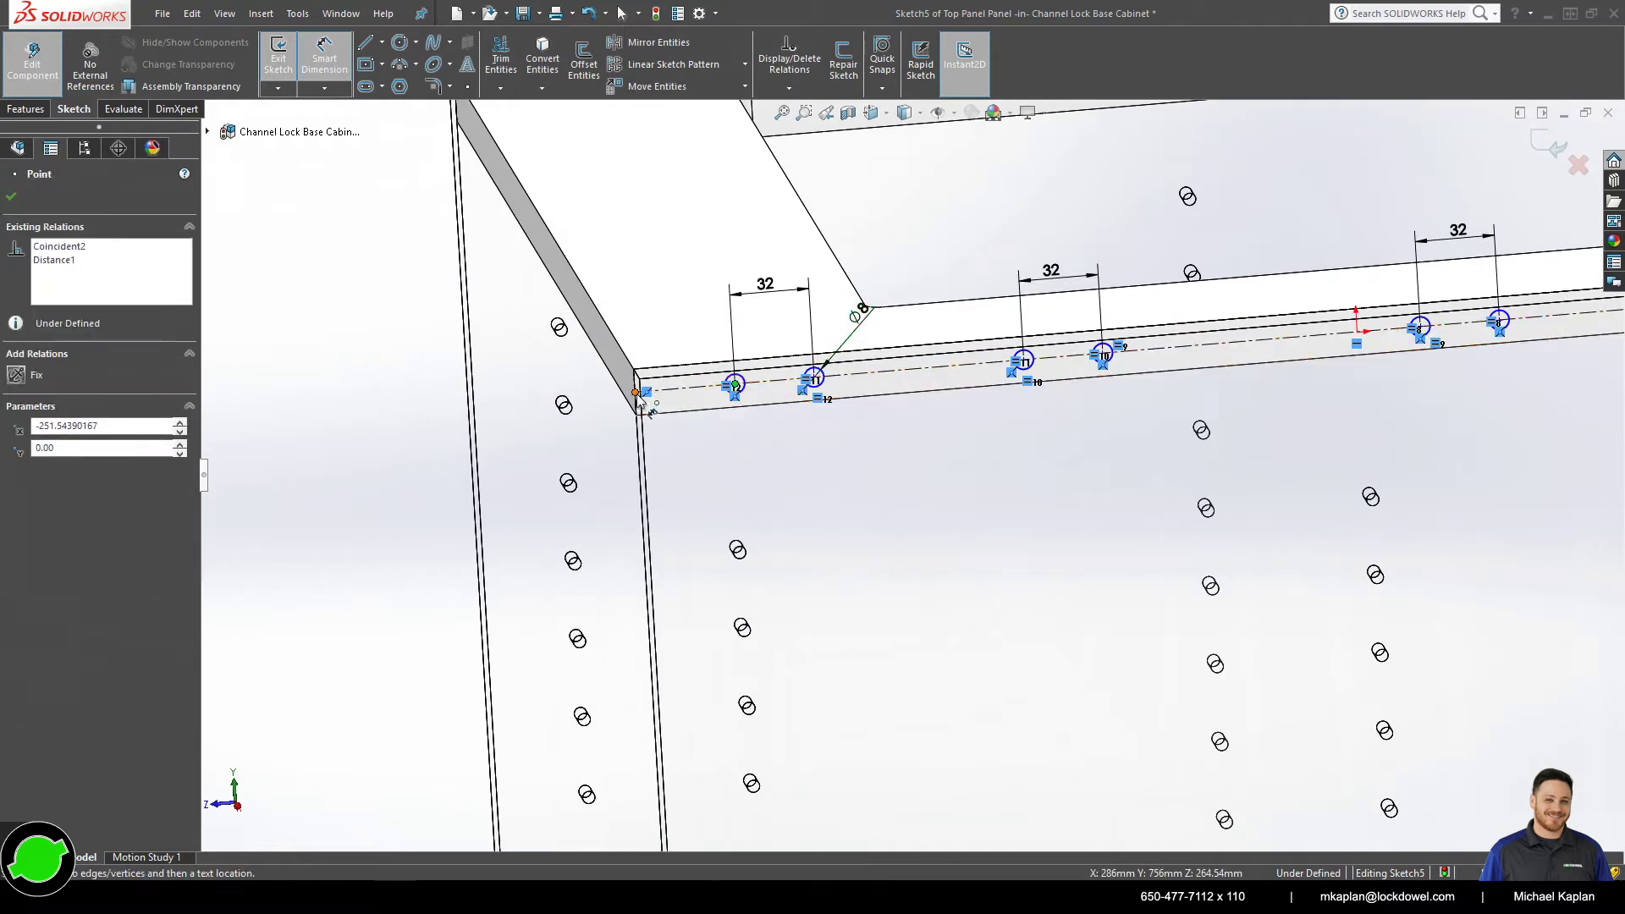
pyautogui.click(636, 394)
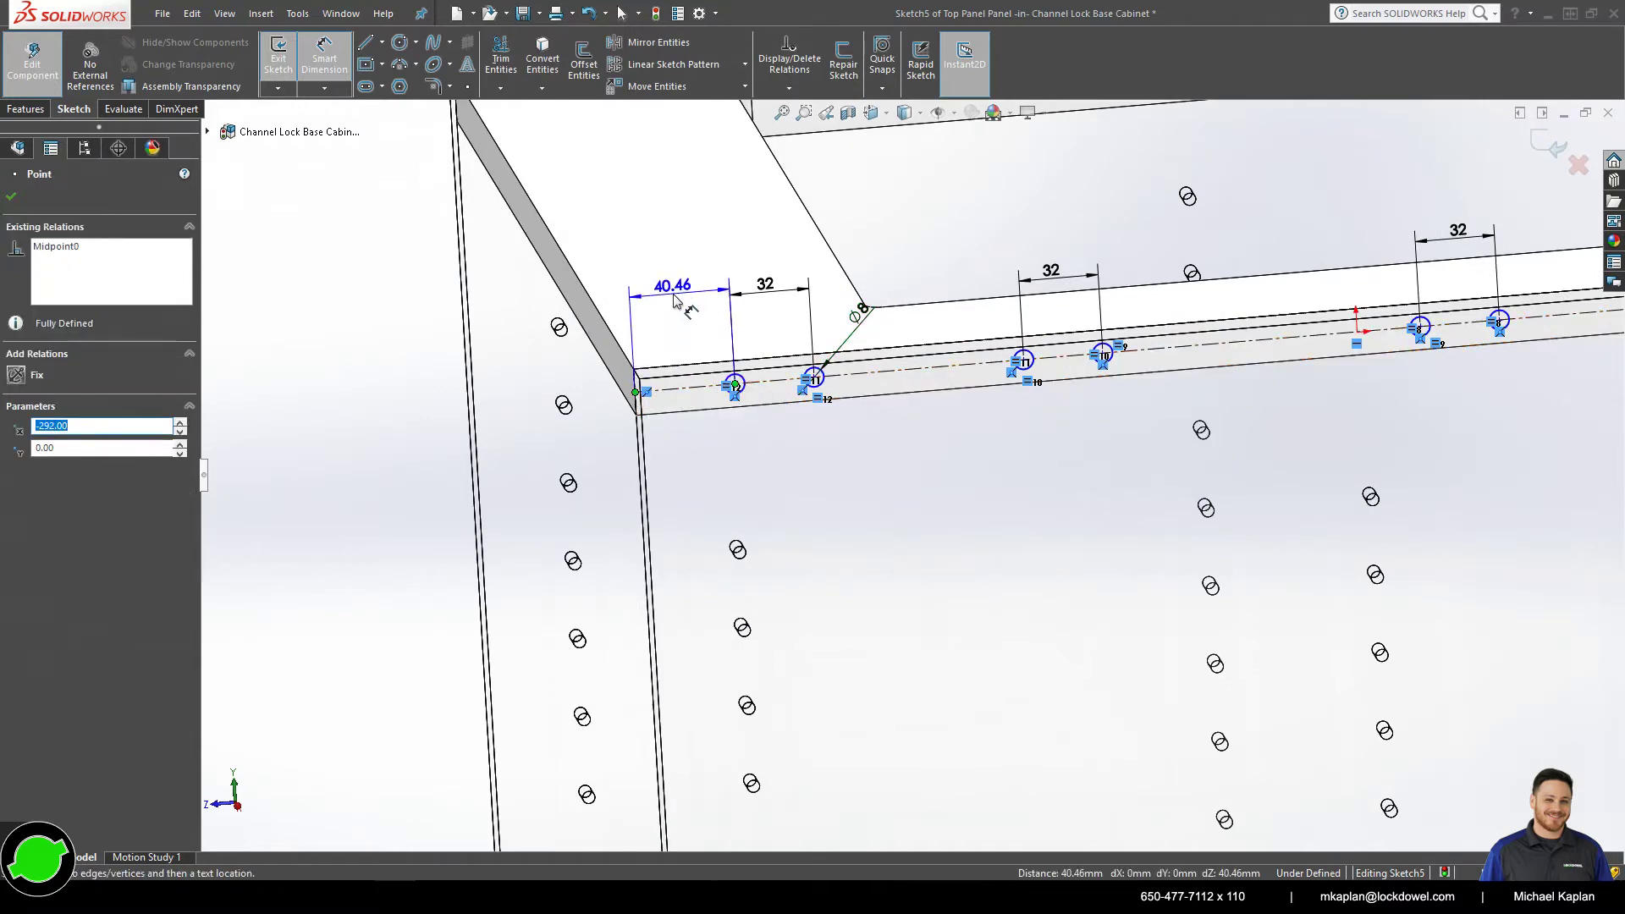
pyautogui.click(674, 301)
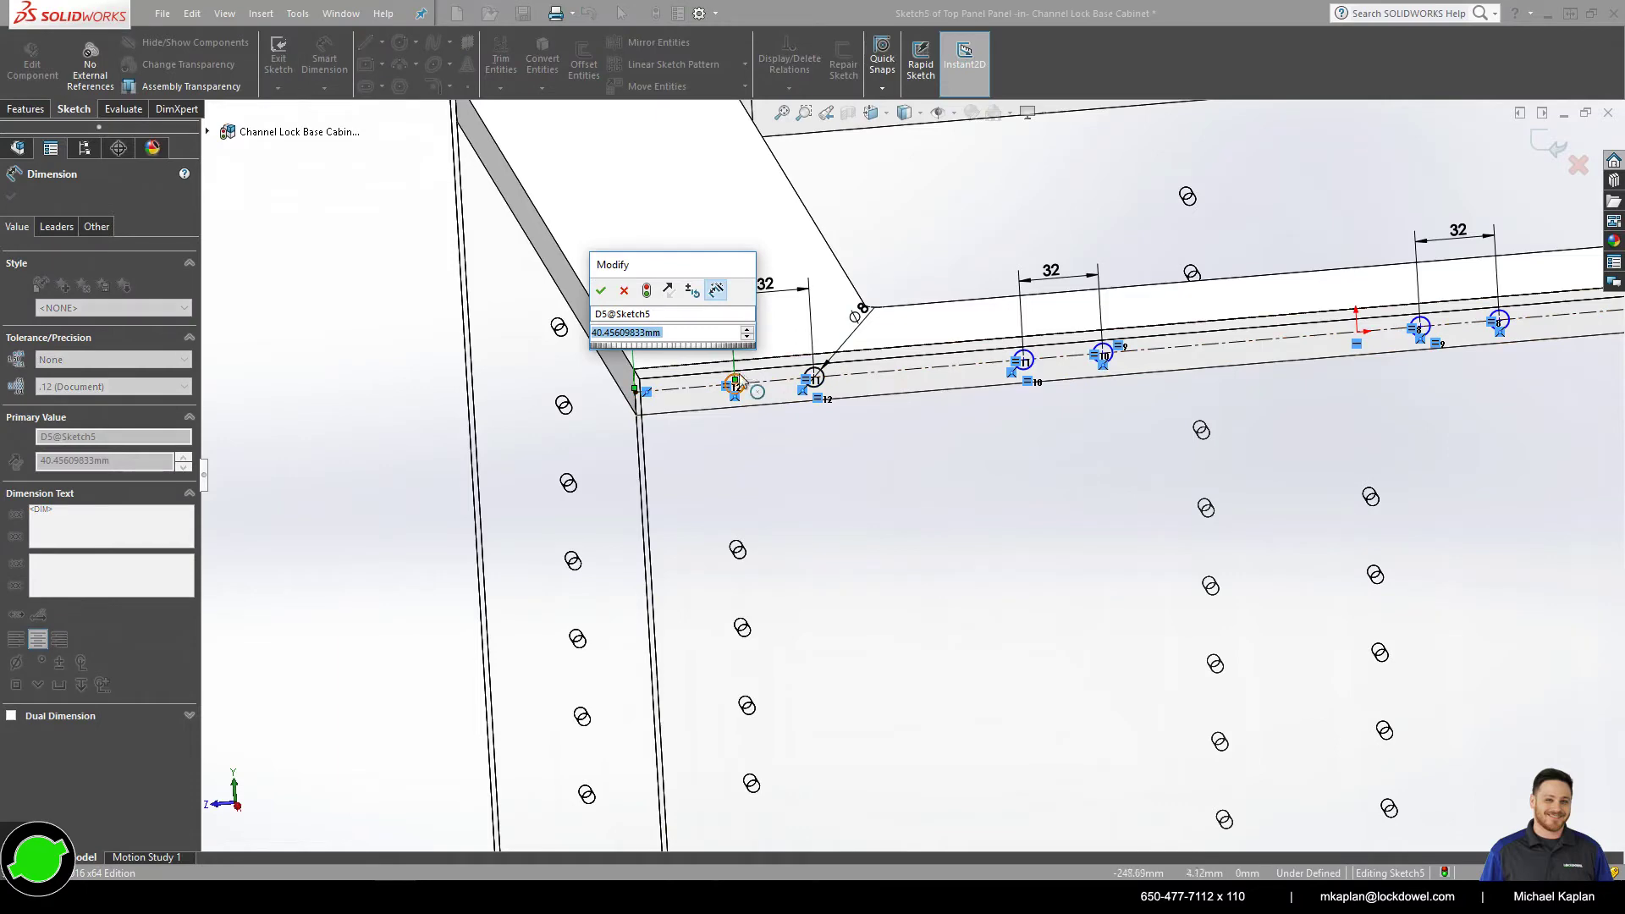
pyautogui.write('20')
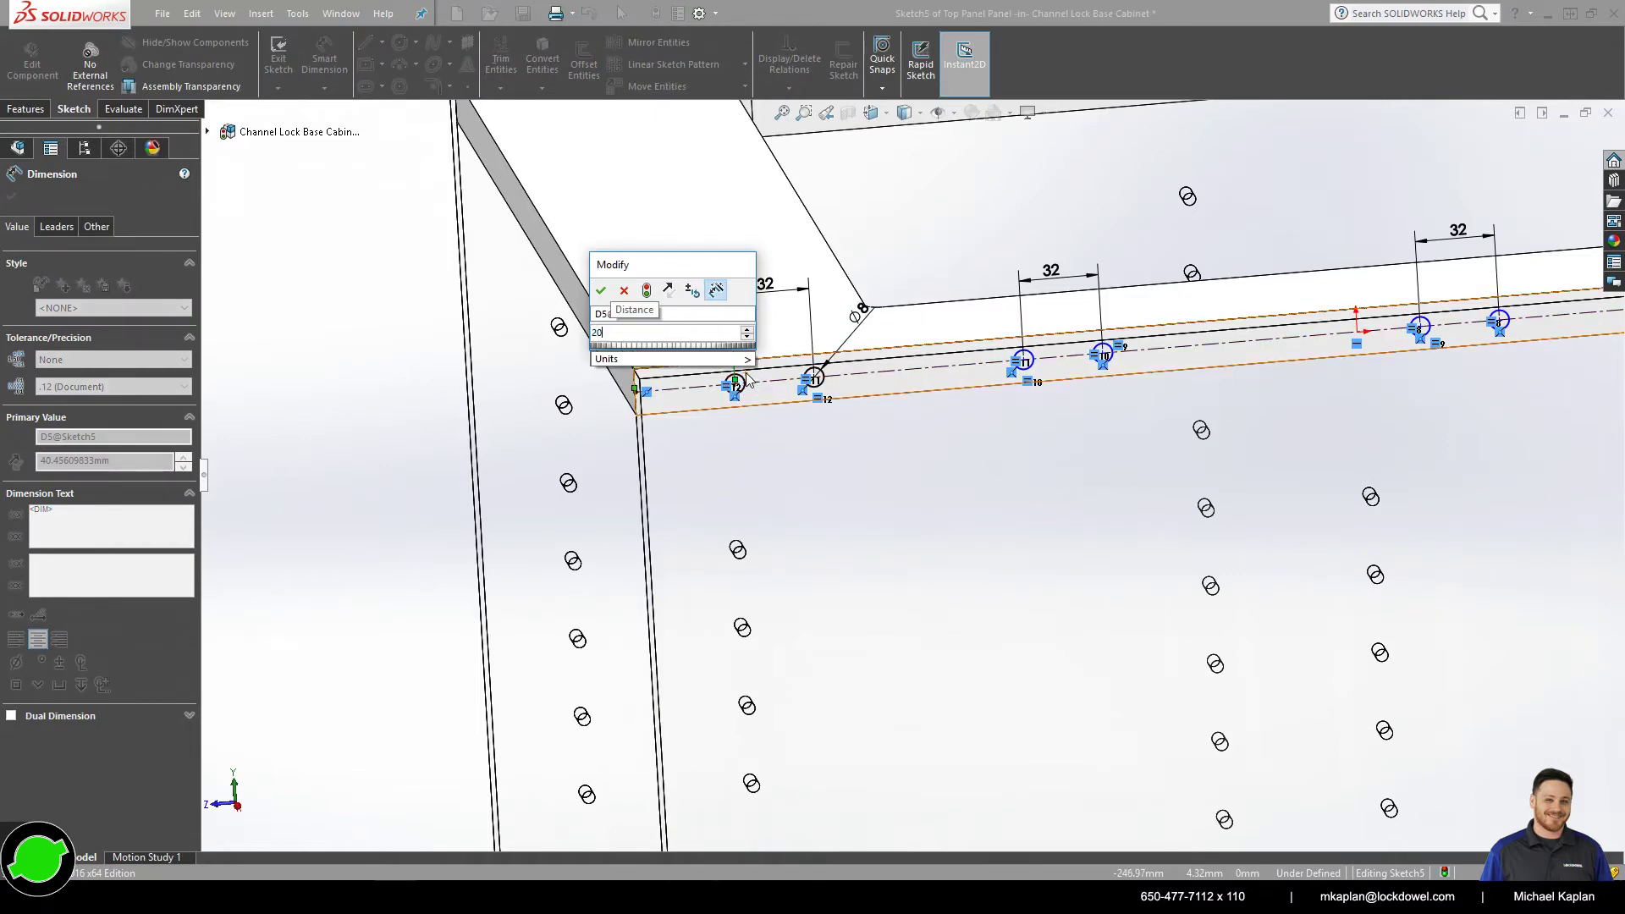
pyautogui.press('Return')
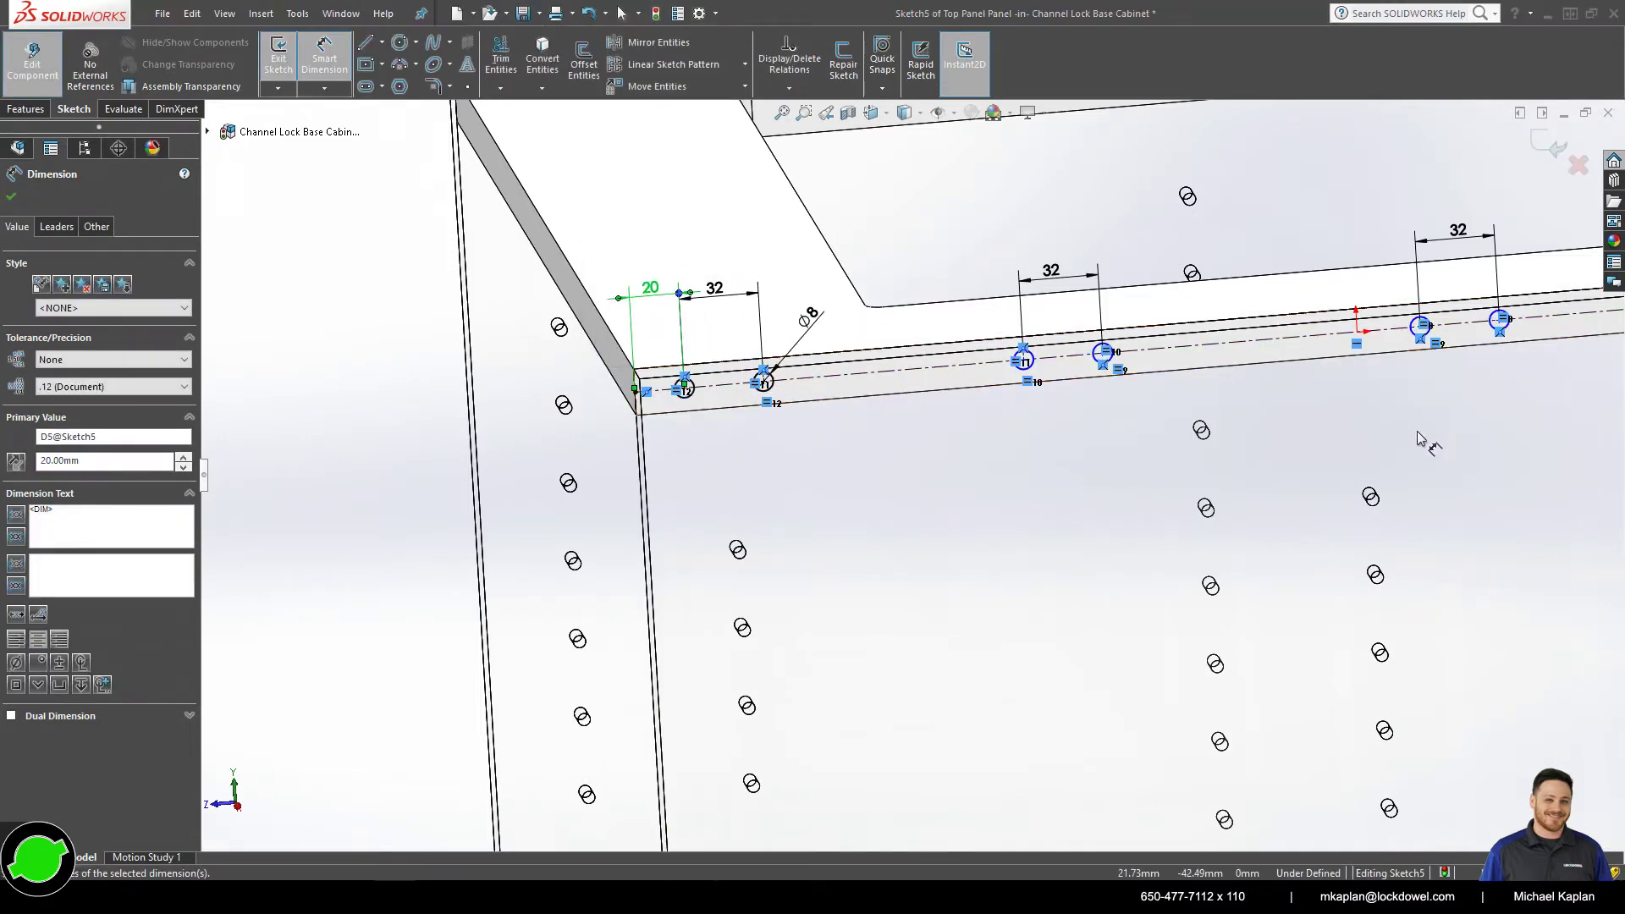
# - Dimension the rearmost circle's centre 52 mm from the rear endpoint of the centerline on the top panel's edge
pyautogui.scroll(5, 1421, 439)
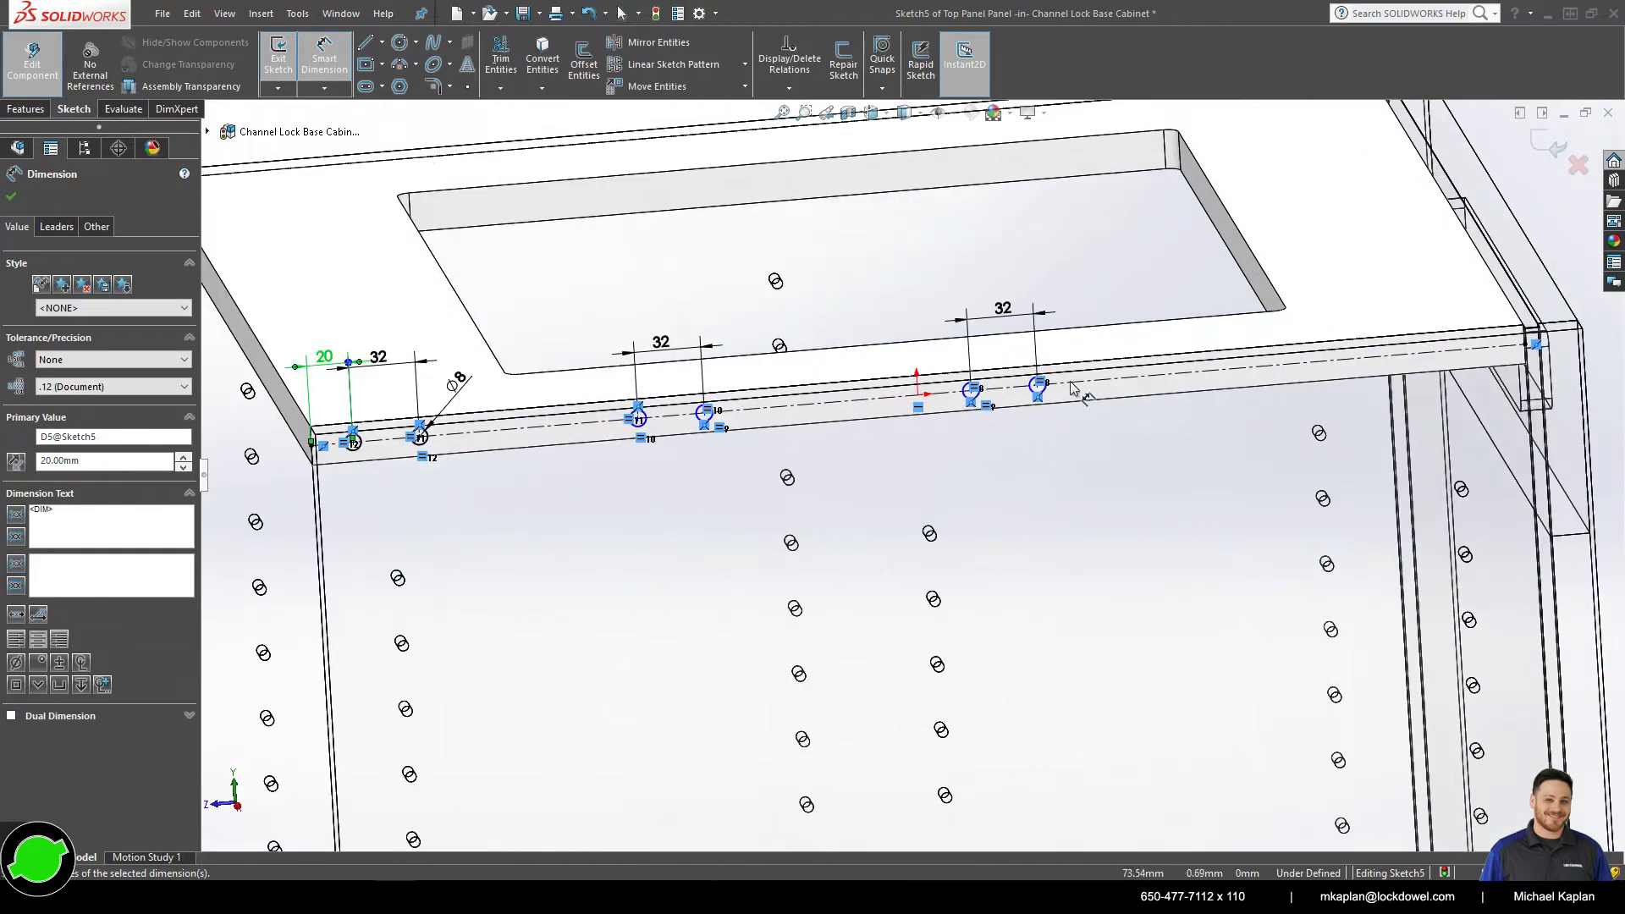
pyautogui.click(1039, 387)
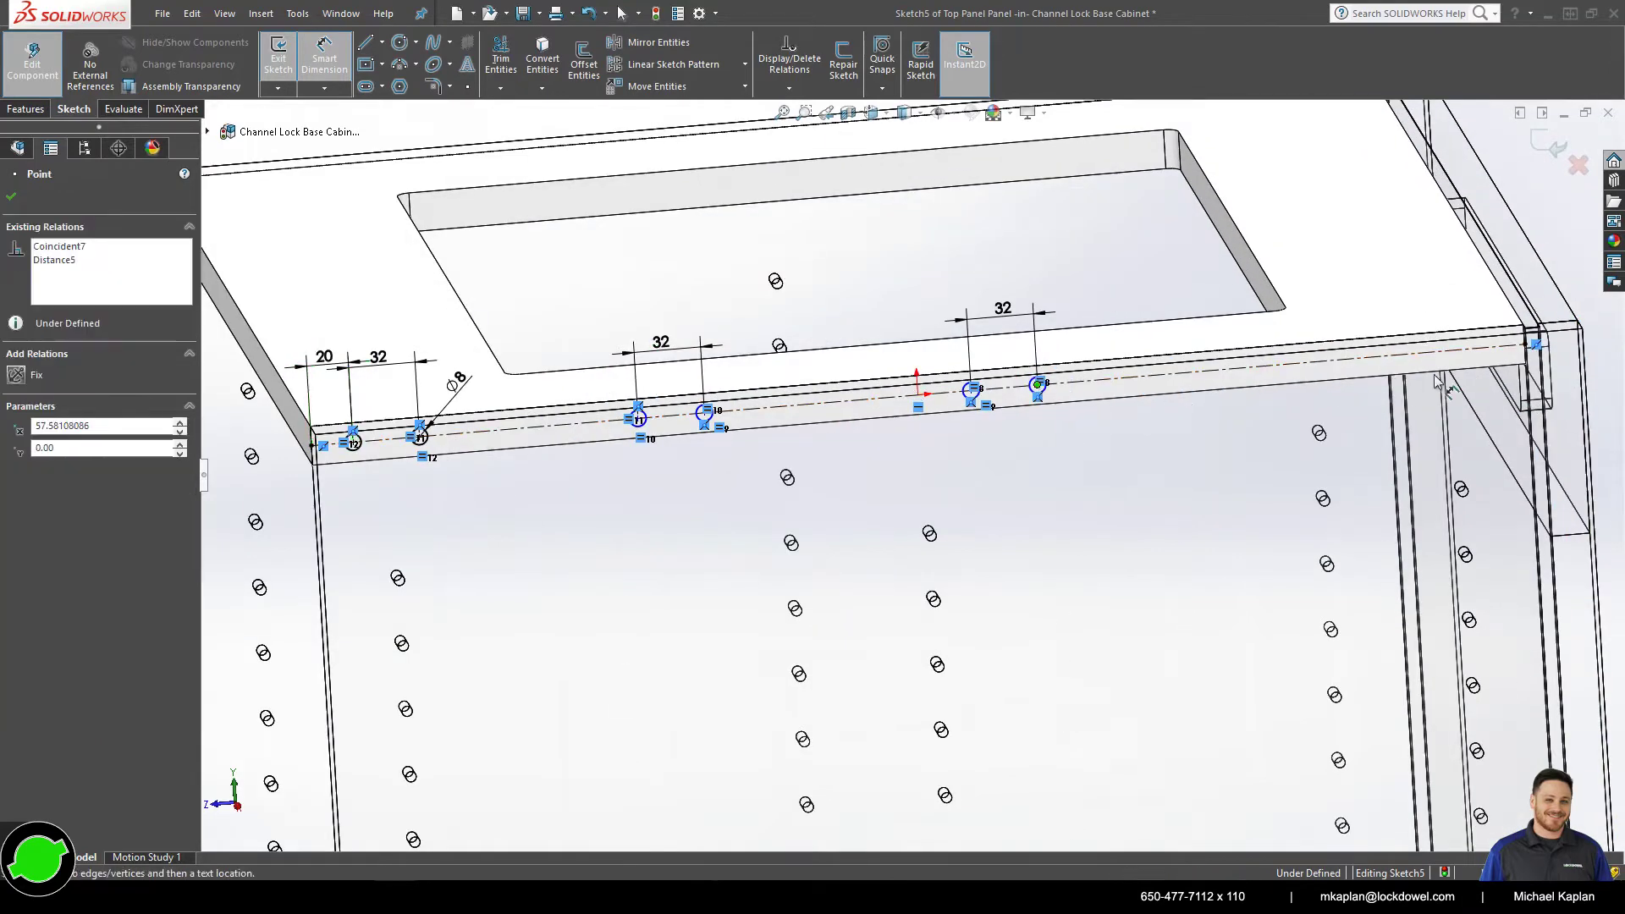
pyautogui.click(1528, 347)
pyautogui.click(1359, 297)
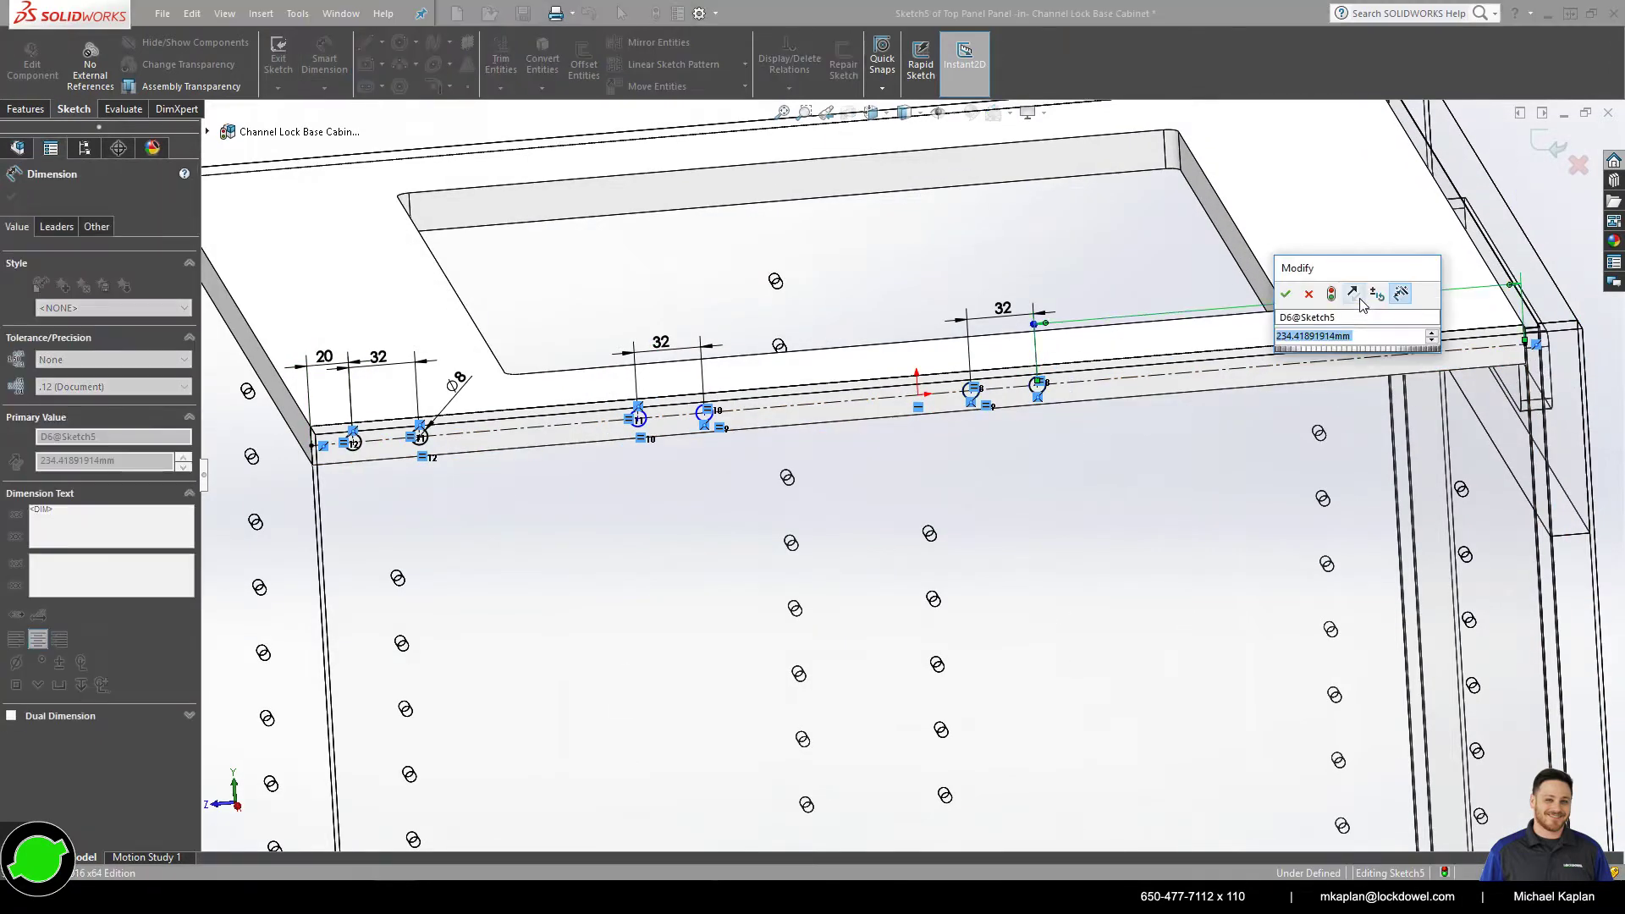
pyautogui.write('52')
pyautogui.press('Return')
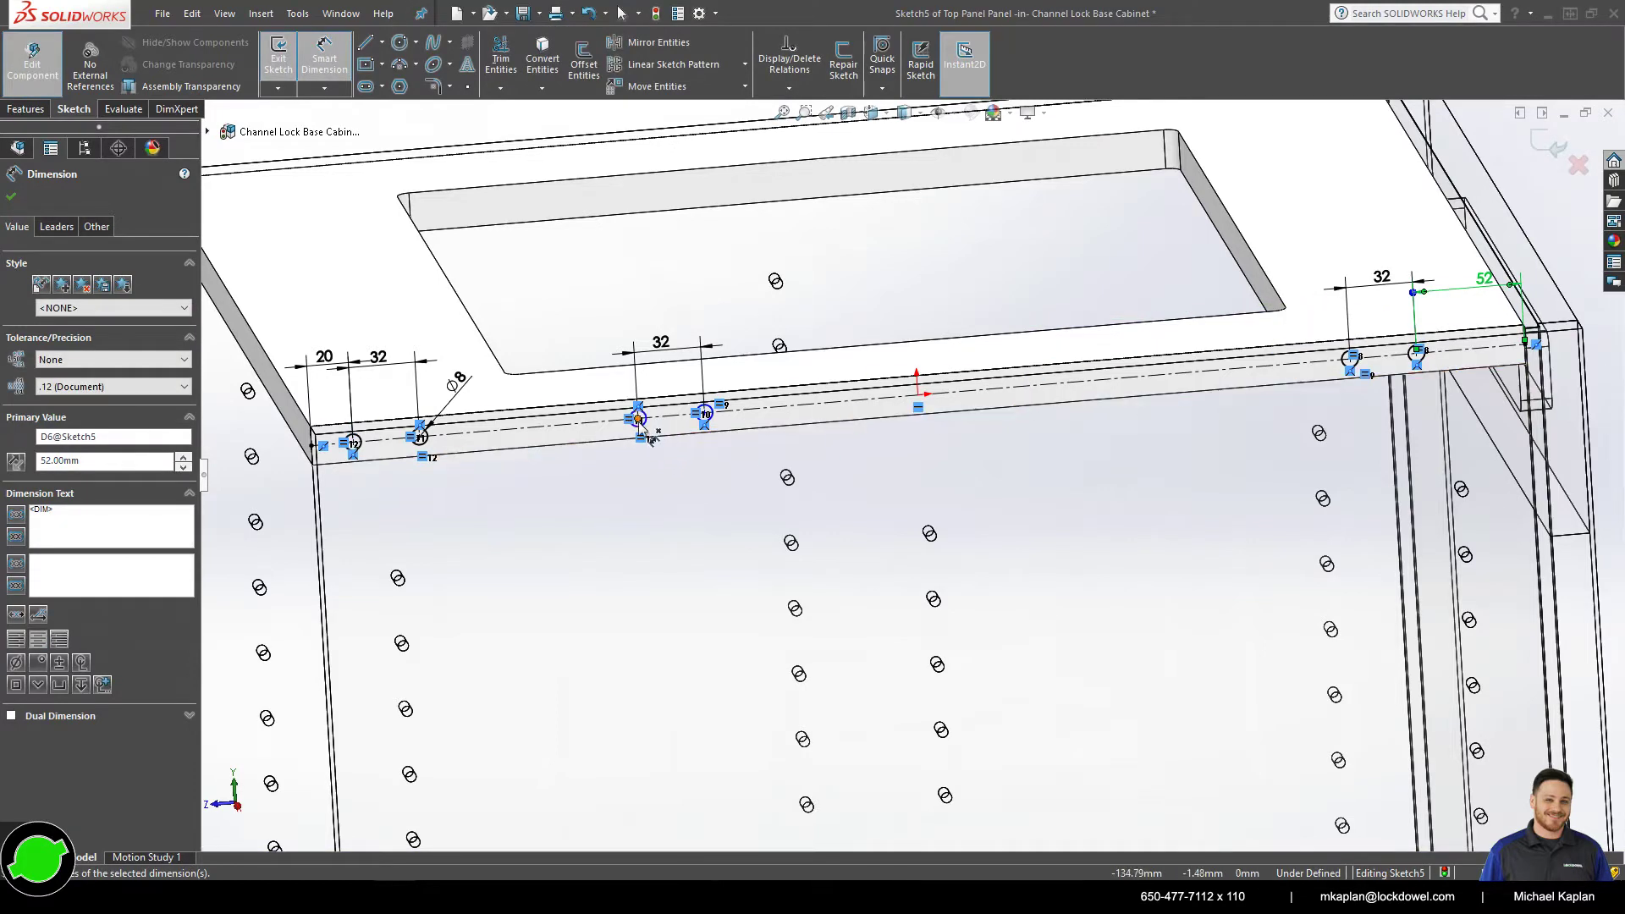
# - Dimension the centre distance between the second circle from the front and the nearest circle of the middle pair
pyautogui.click(640, 423)
pyautogui.click(420, 438)
pyautogui.click(534, 345)
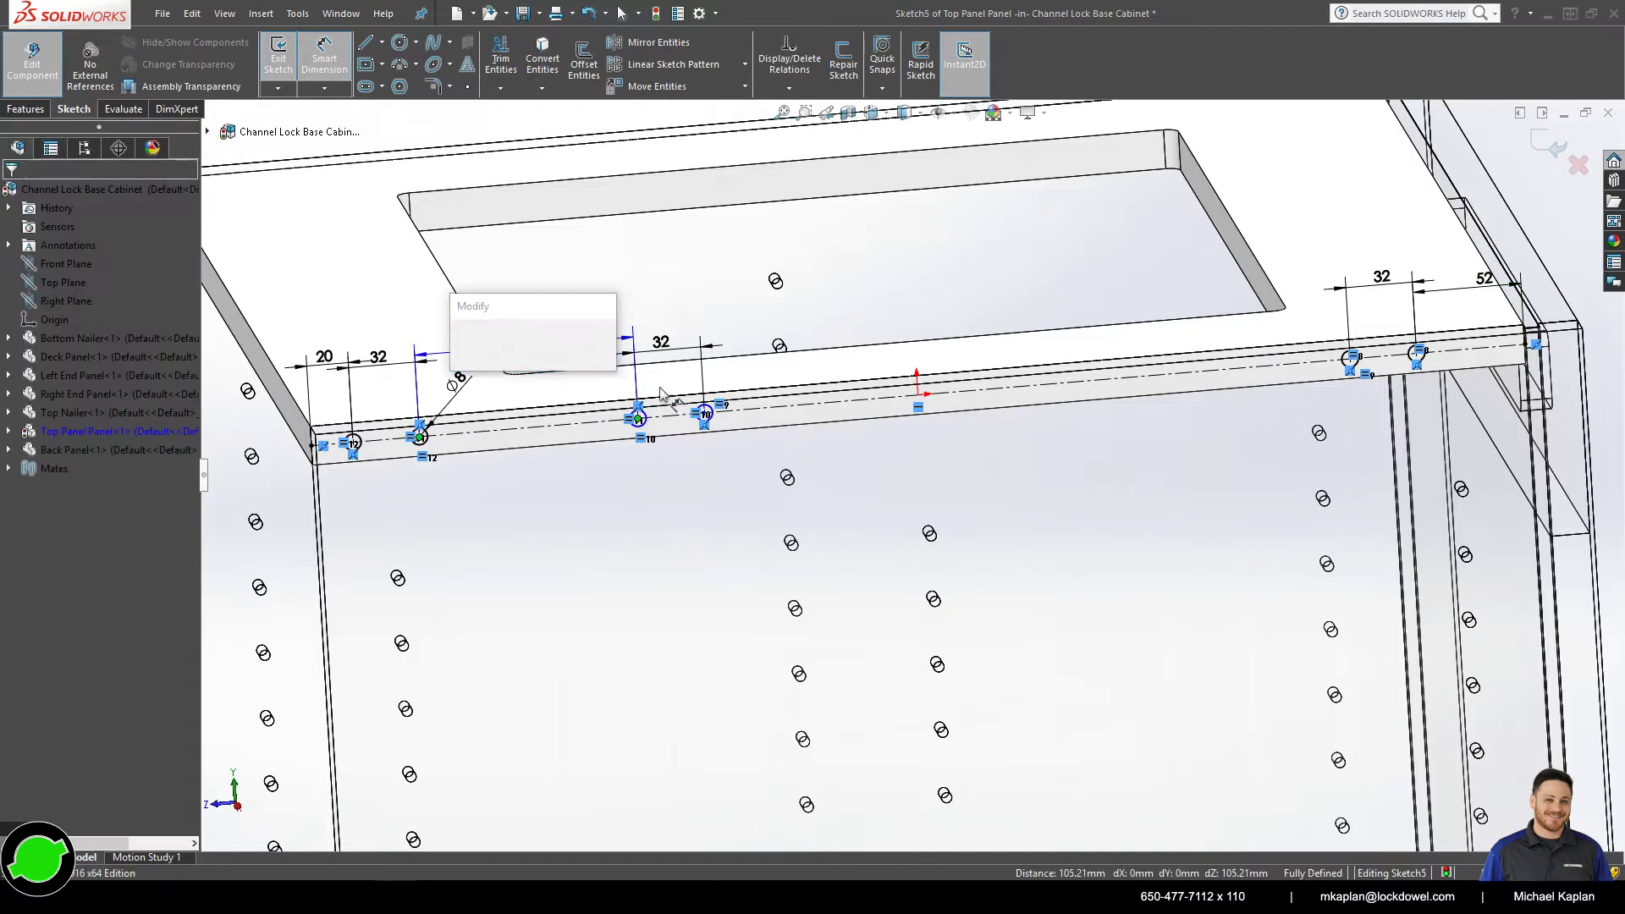
pyautogui.click(464, 343)
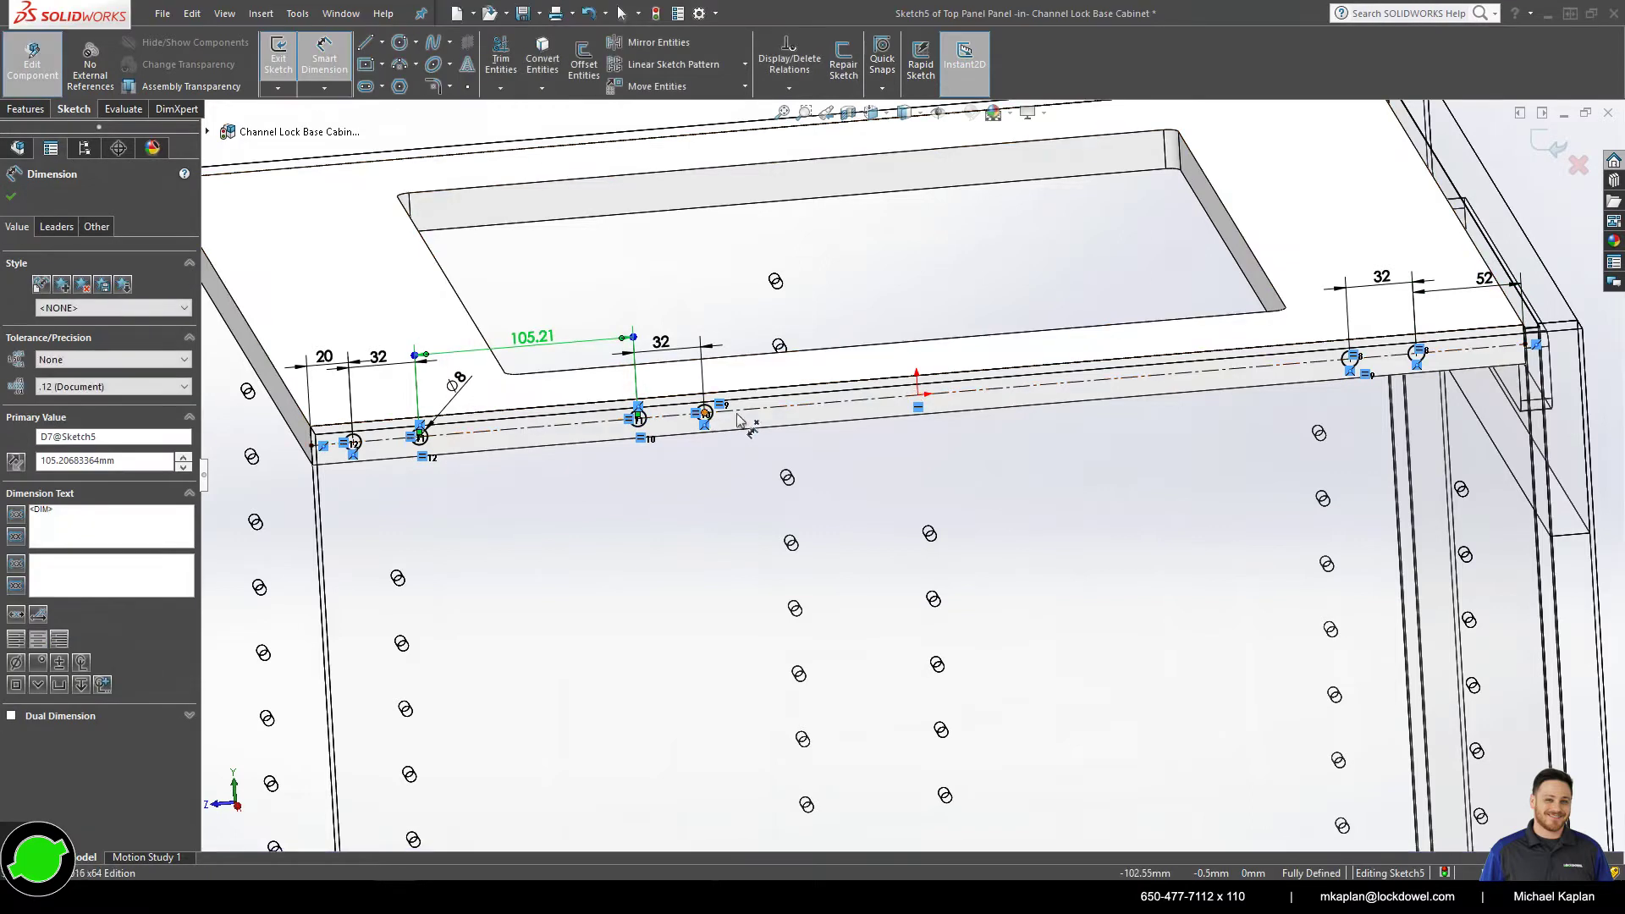
# - Add a driven reference dimension between the middle pair and the rear pair of circles, measured between their nearest centres
pyautogui.click(705, 413)
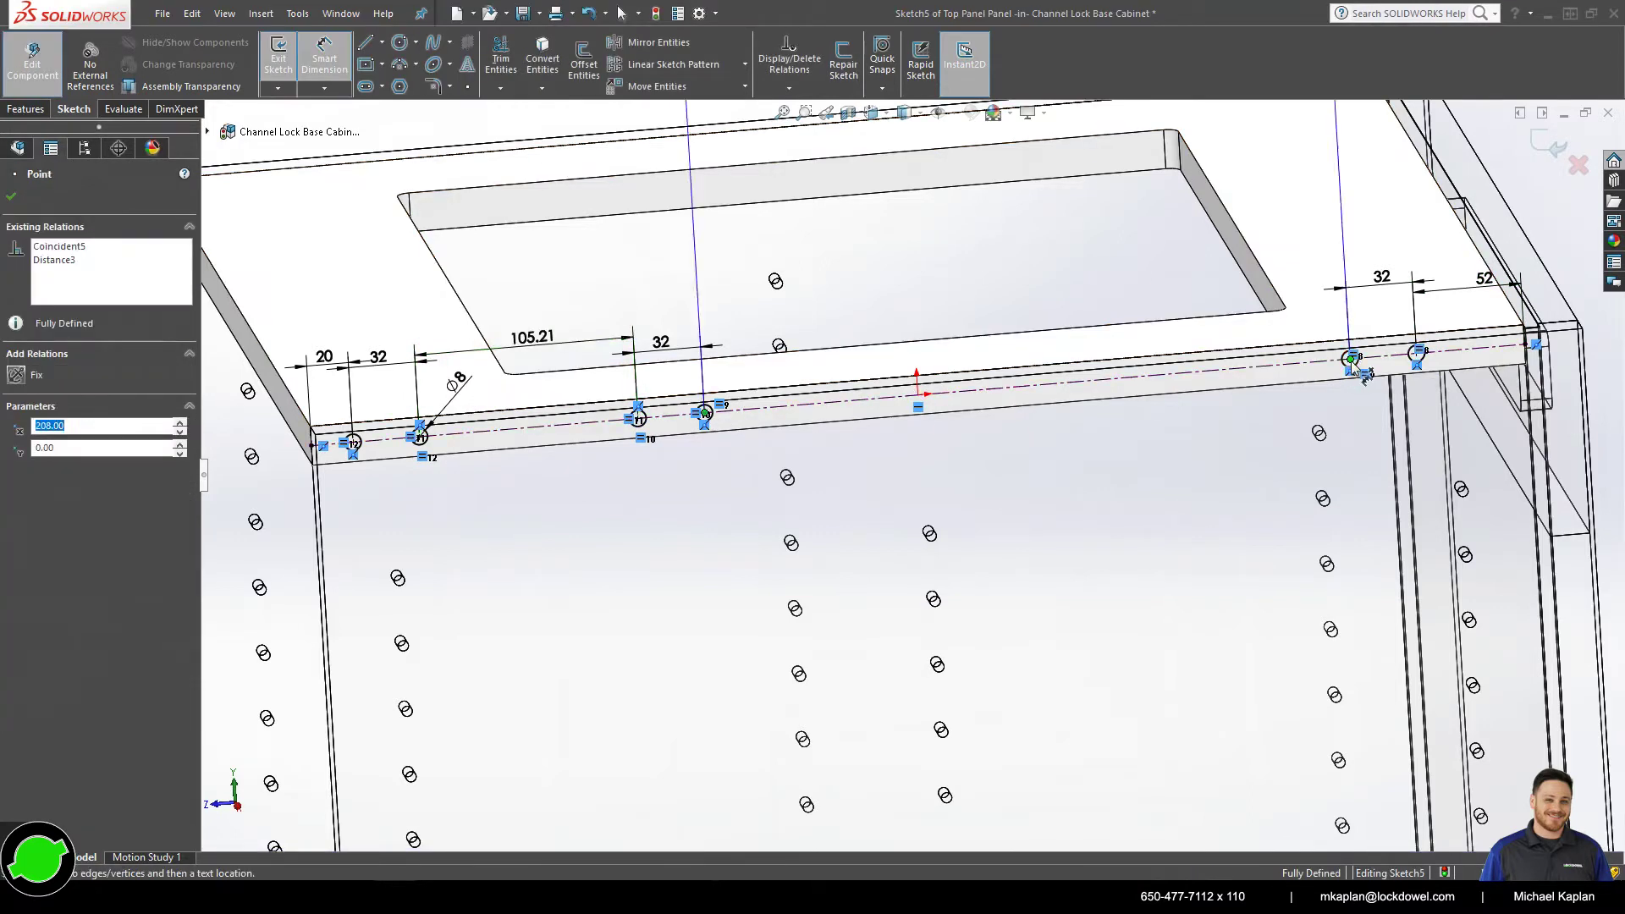
pyautogui.click(1352, 360)
pyautogui.click(1004, 320)
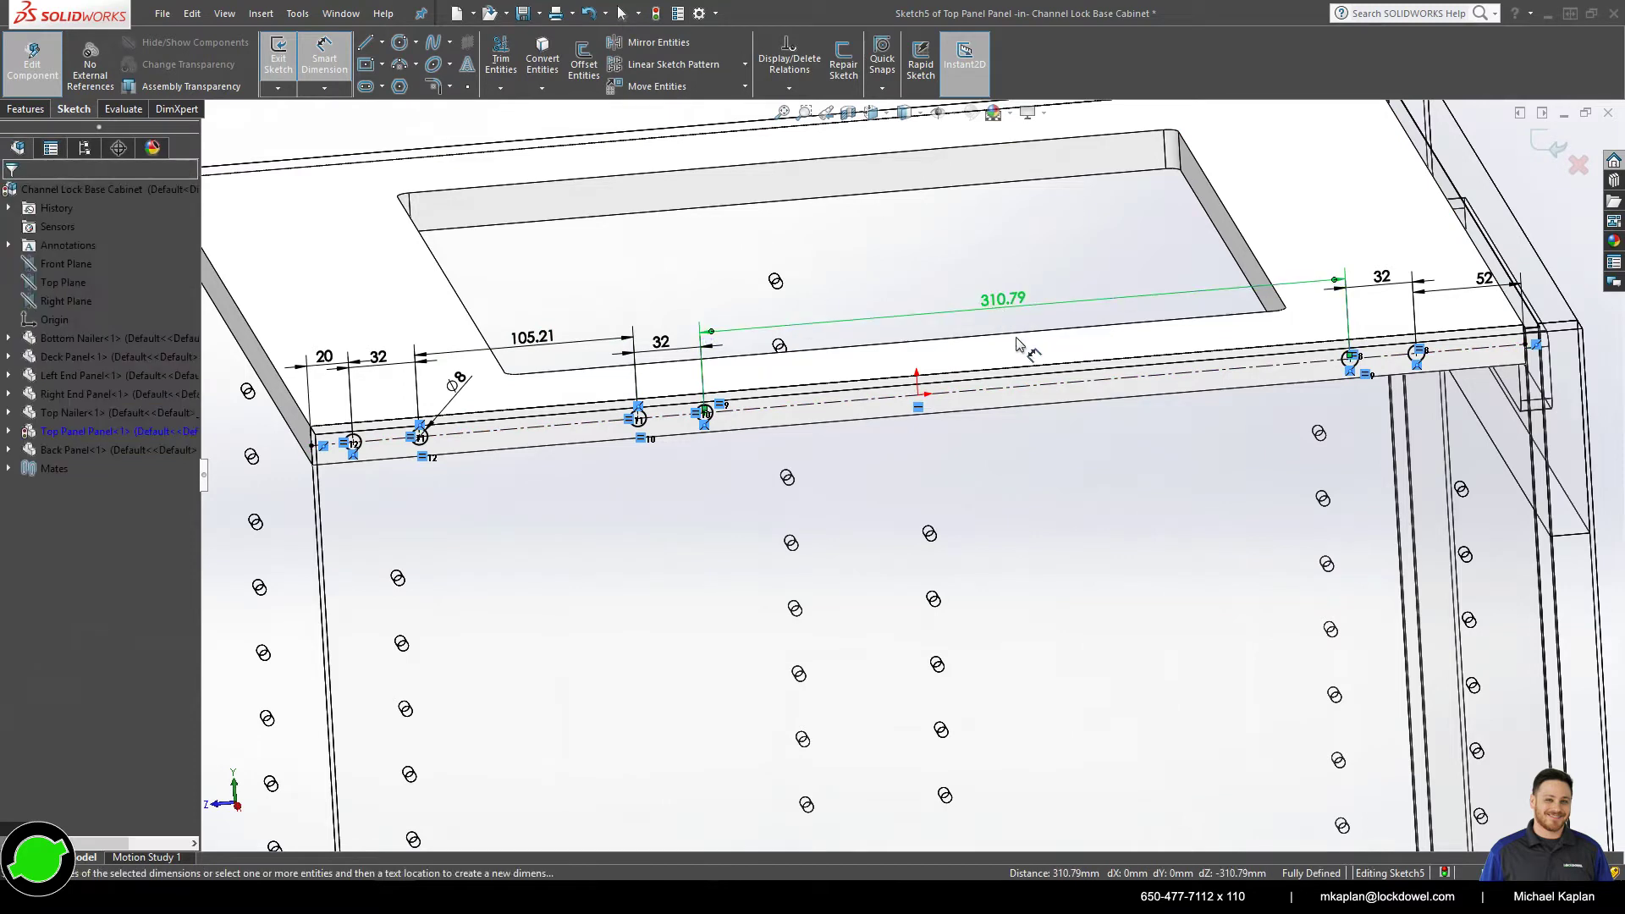
pyautogui.click(916, 455)
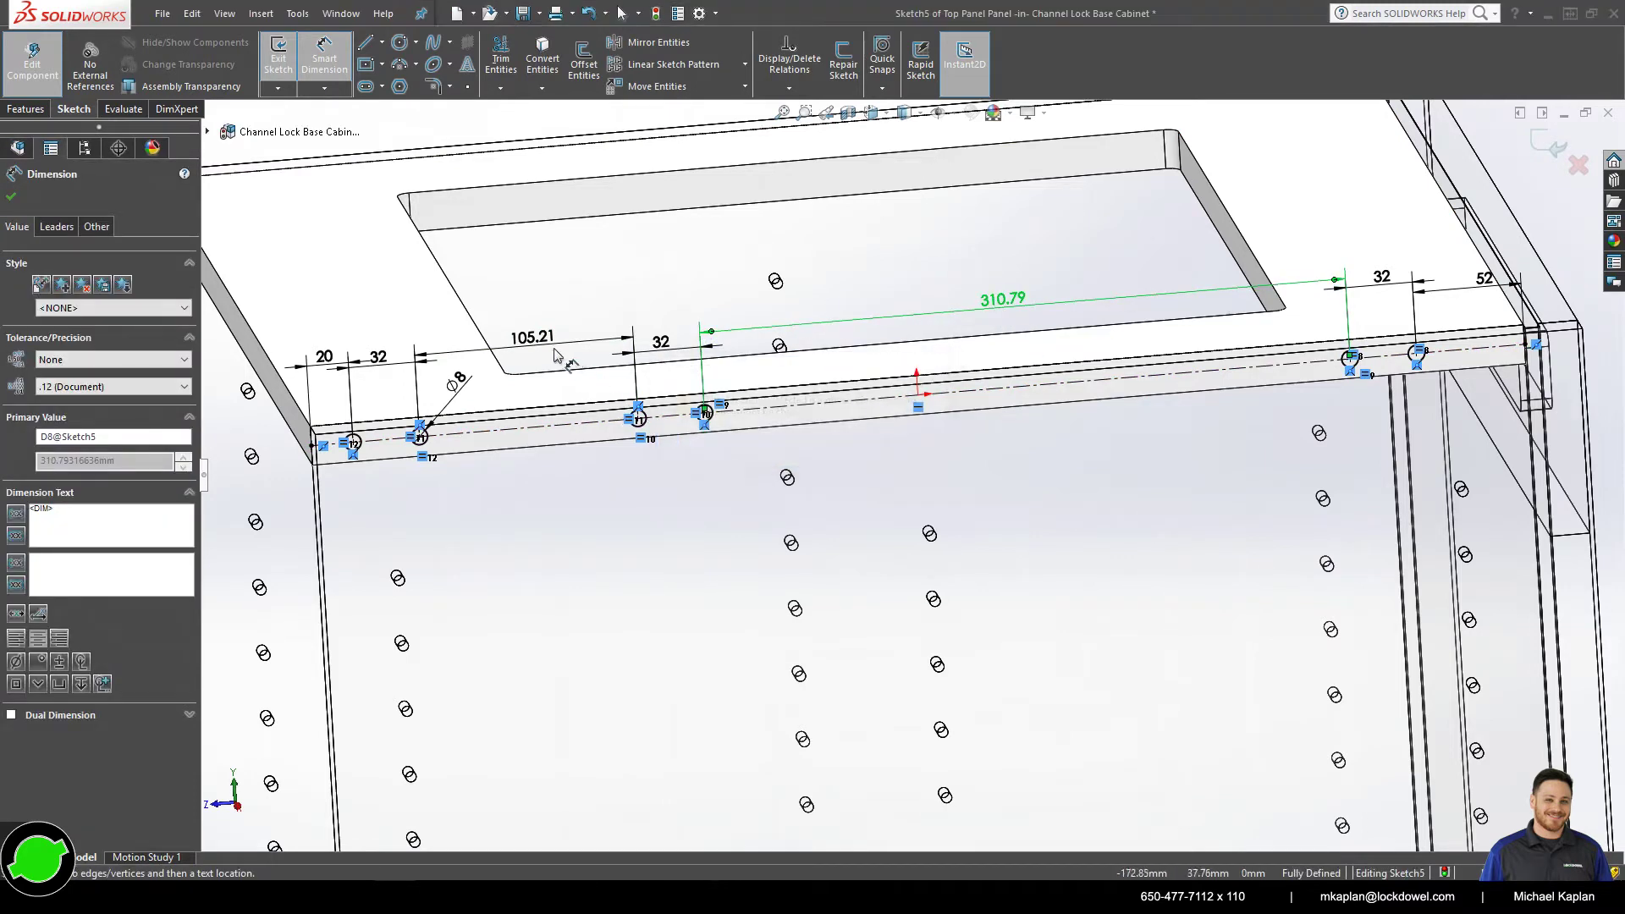
# - Set the distance between the front pair and the middle pair of circles to 208 mm
pyautogui.doubleClick(532, 337)
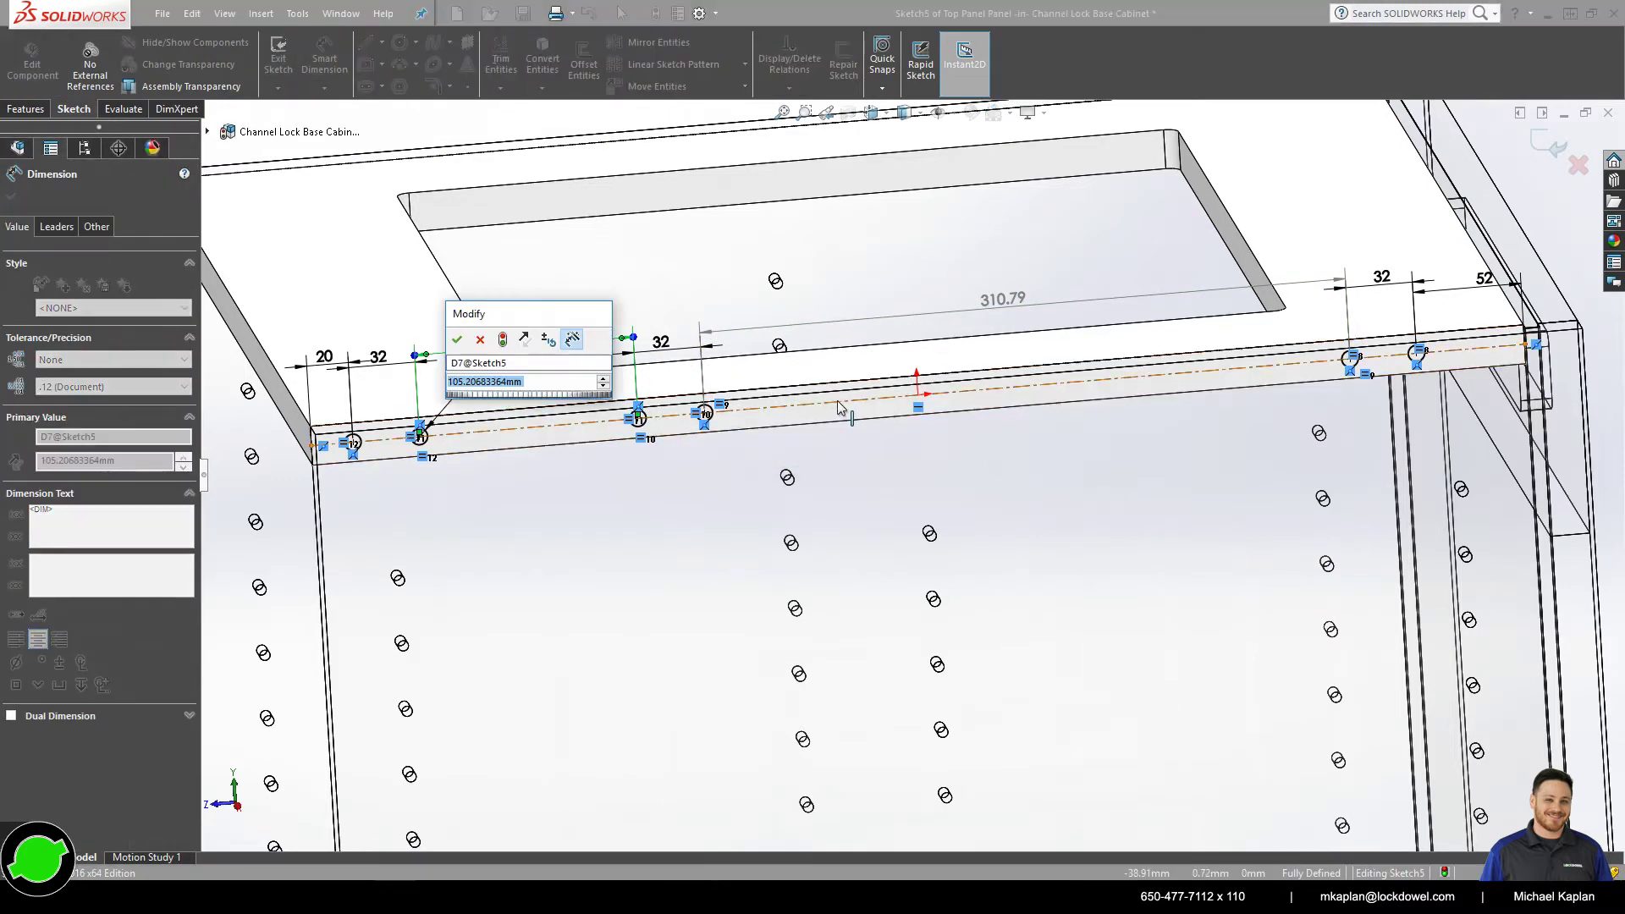
pyautogui.write('208')
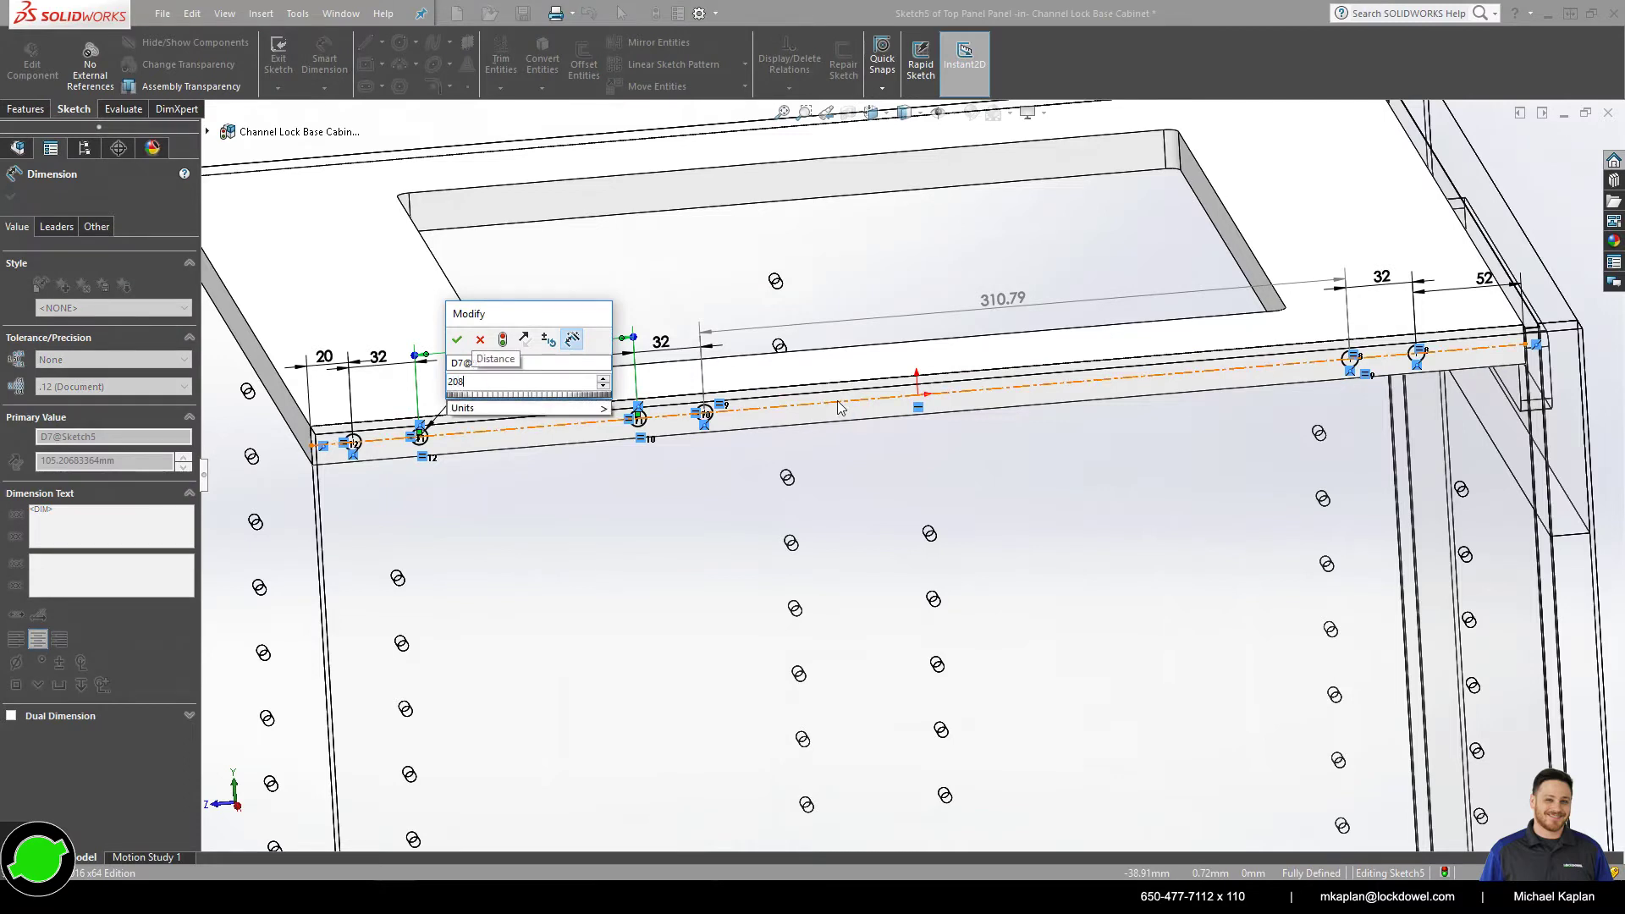
pyautogui.press('Return')
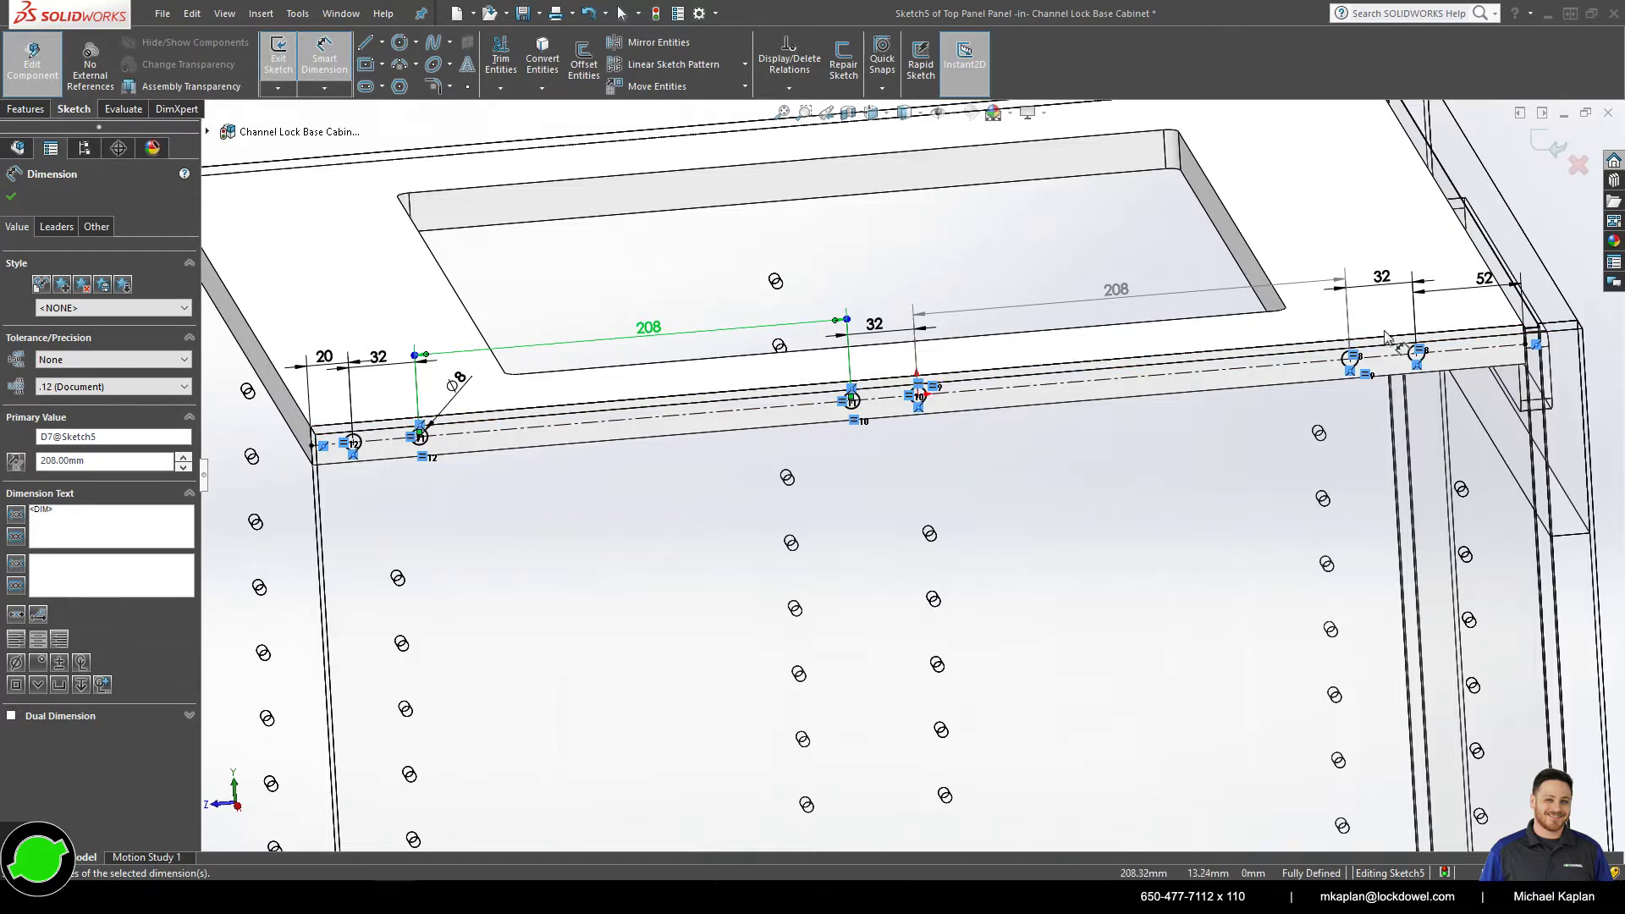
# - Close the sketch and cut the six circles into the top panel's edge as blind holes 21 mm deep
pyautogui.click(284, 59)
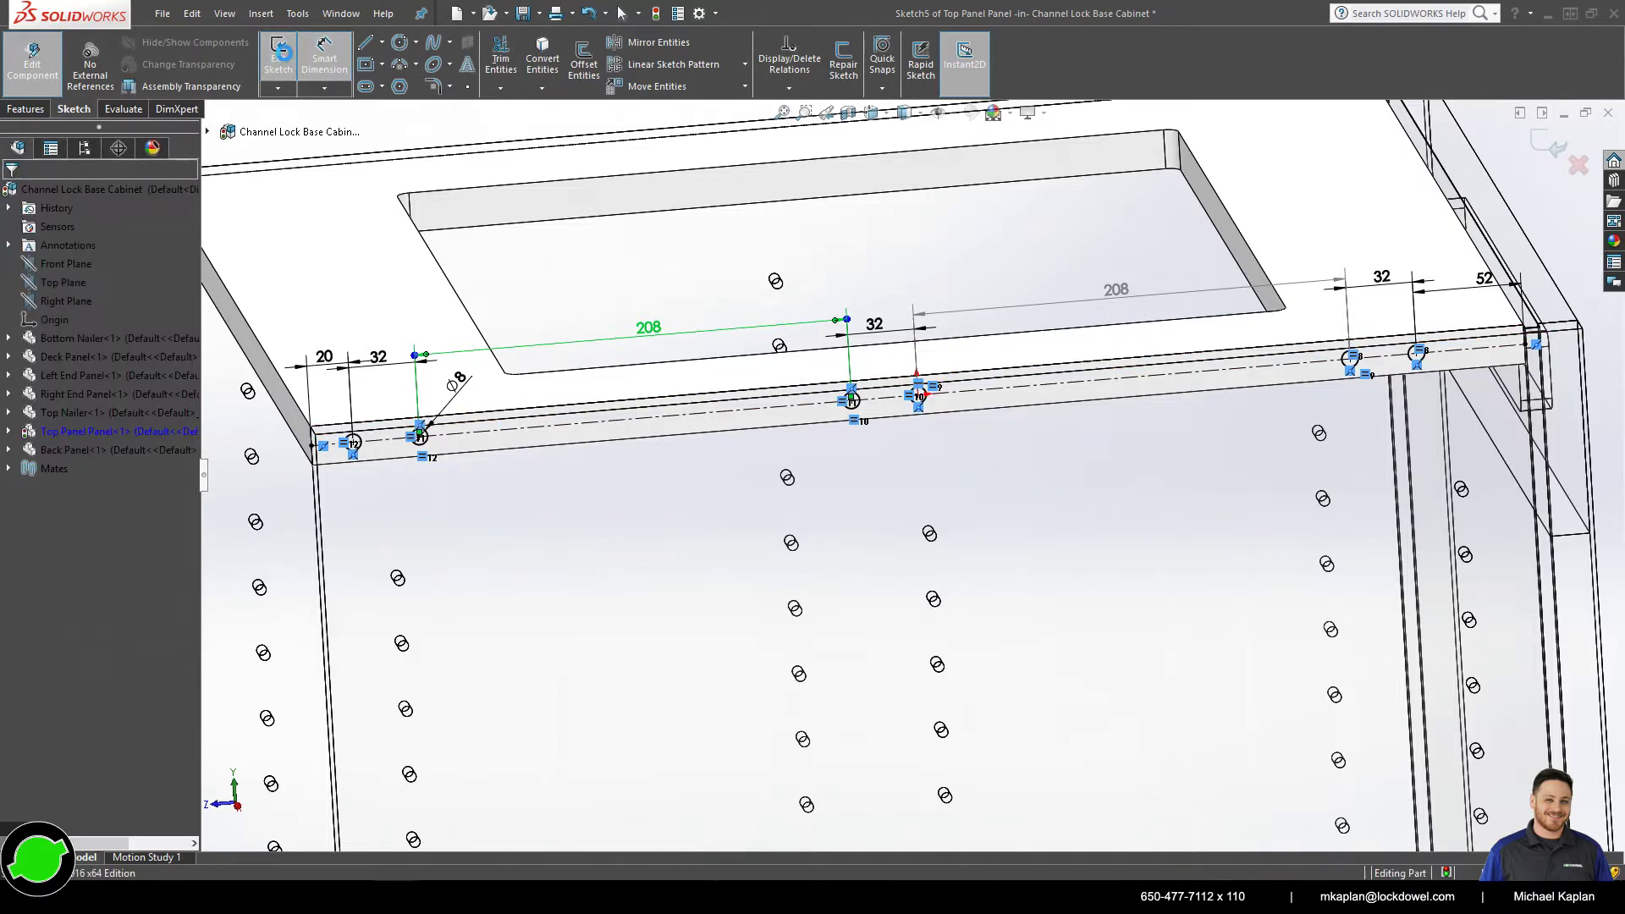
pyautogui.moveTo(455, 323); pyautogui.dragTo(523, 448, button='middle')
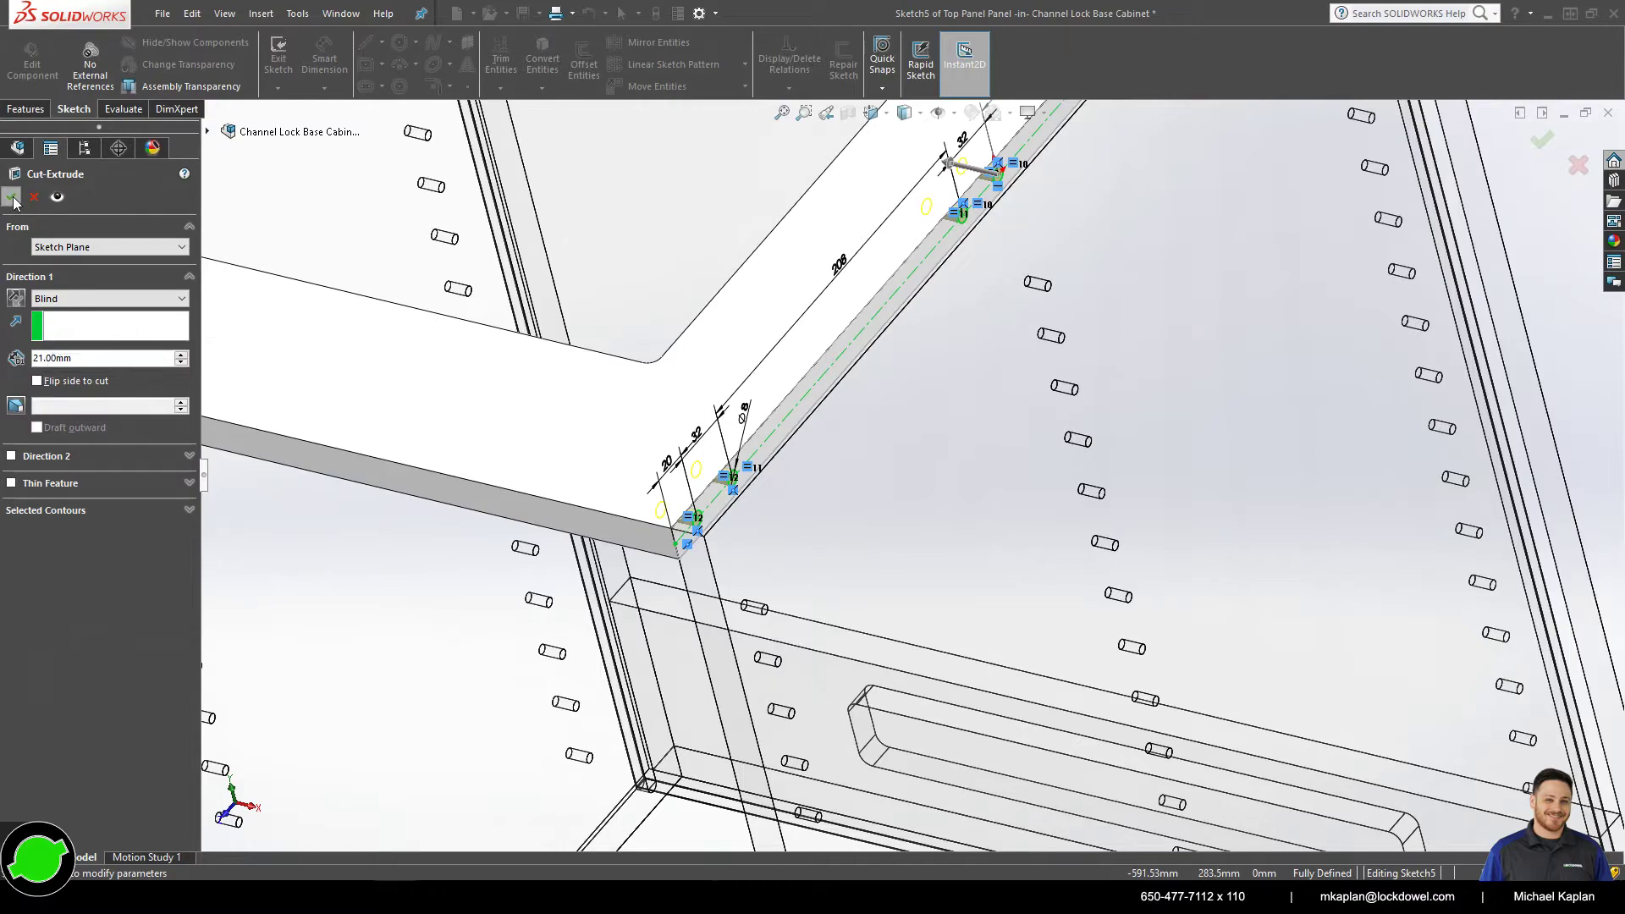
pyautogui.click(1542, 139)
pyautogui.scroll(-5, 604, 443)
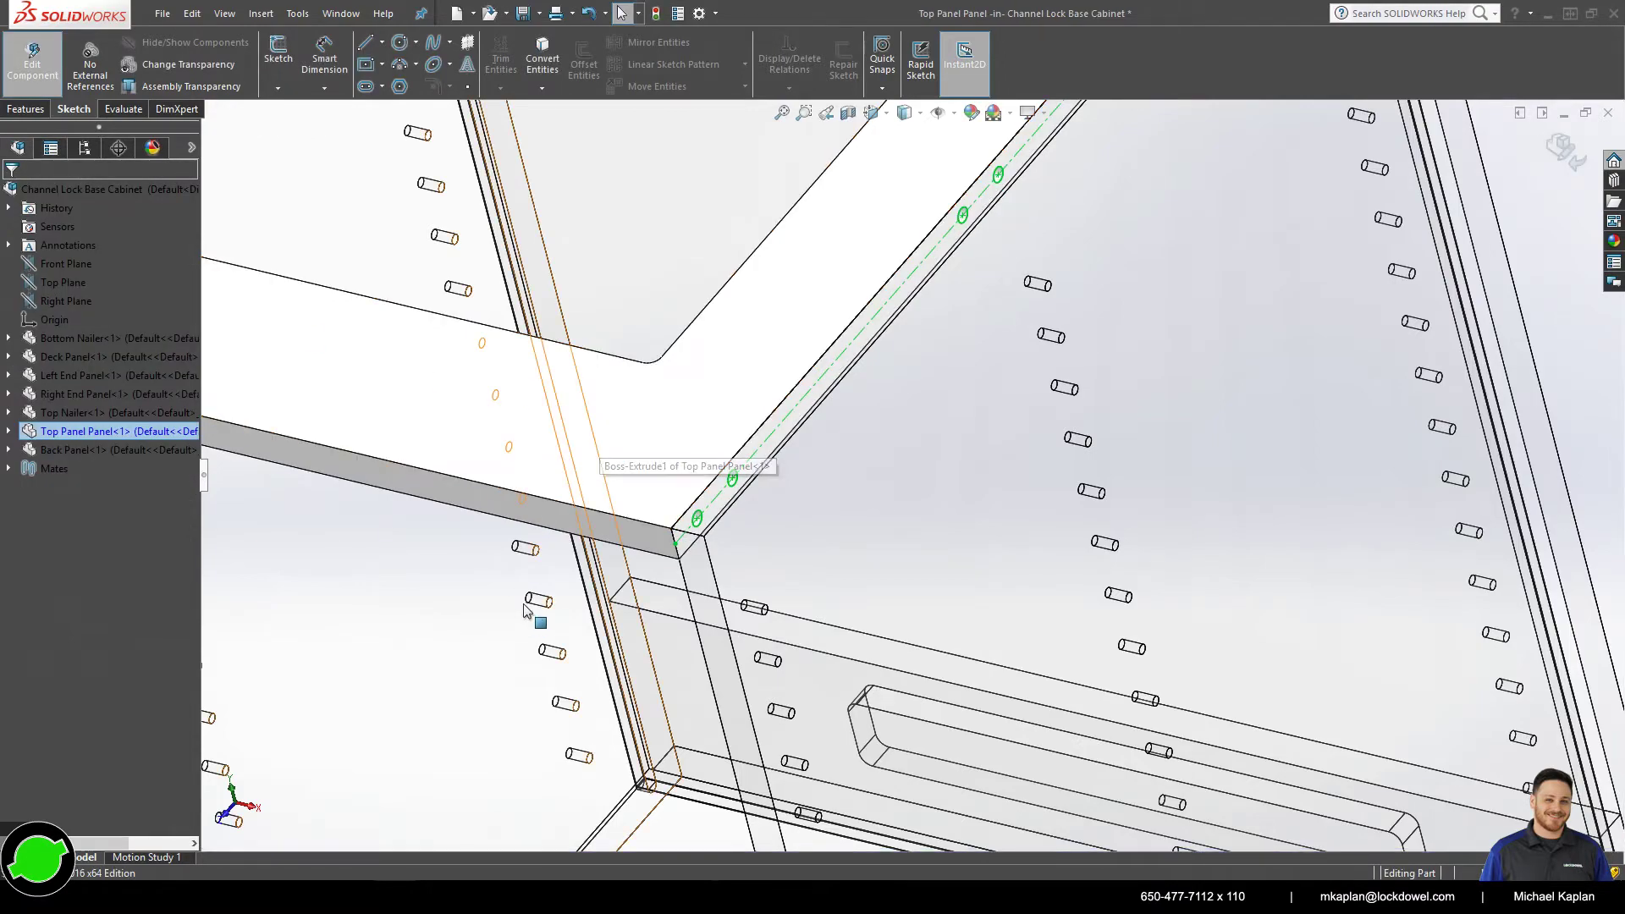
# - Mirror the edge-bore cut Cut-Extrude3 about the top panel's Right Plane to the opposite edge
pyautogui.moveTo(511, 329); pyautogui.dragTo(703, 246, button='middle')
pyautogui.scroll(5, 699, 211)
pyautogui.scroll(-3, 699, 212)
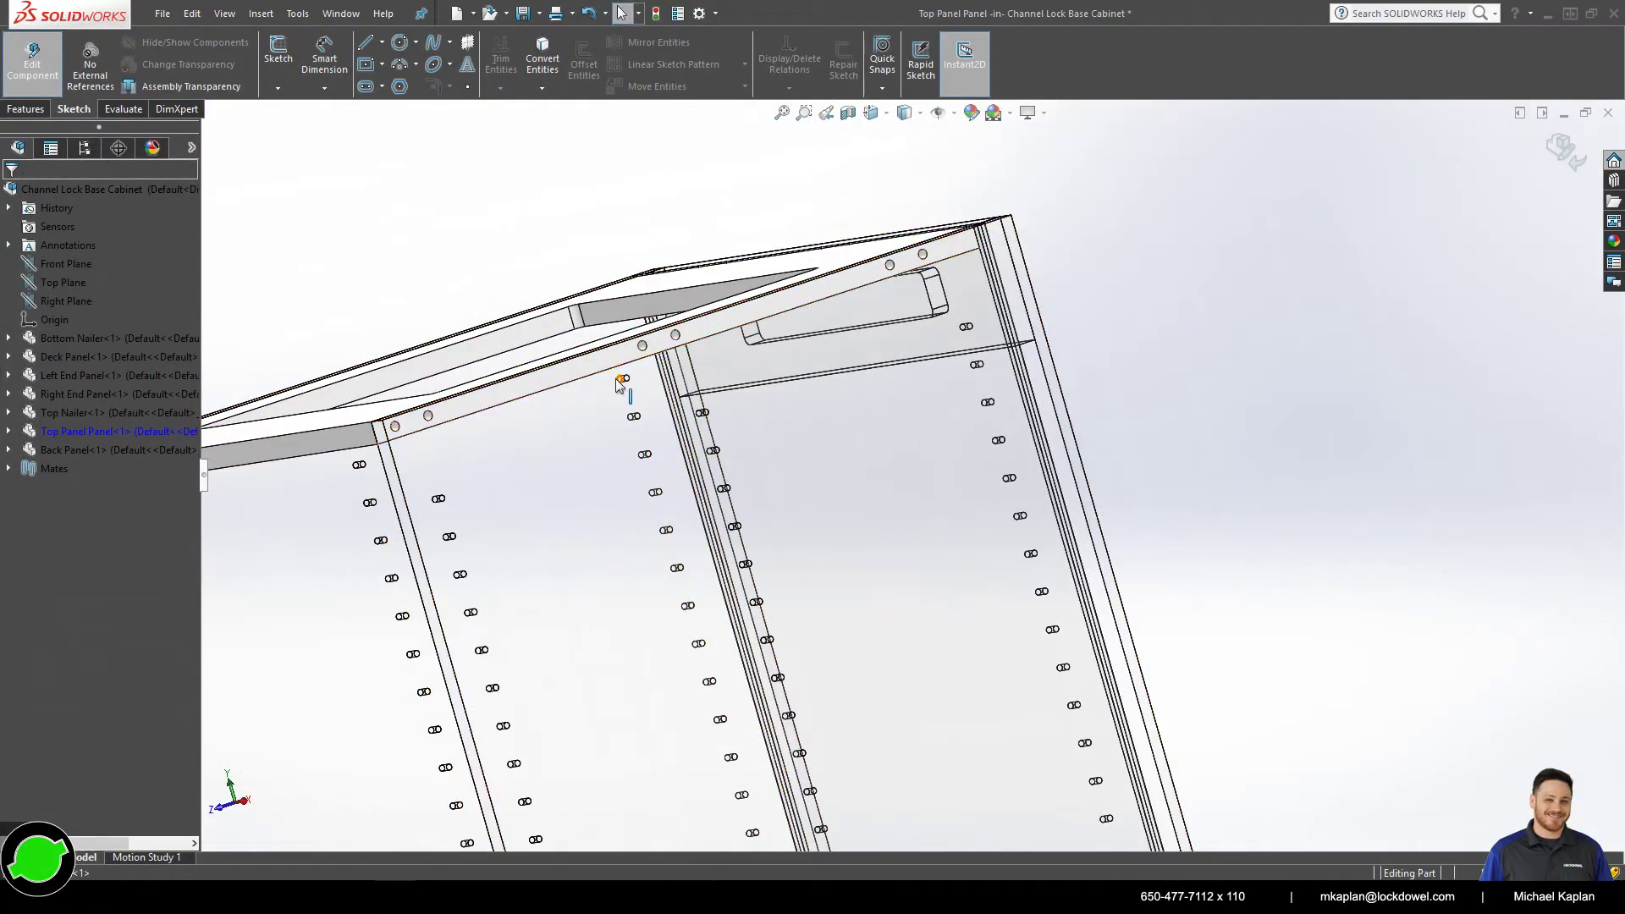
pyautogui.moveTo(338, 333); pyautogui.dragTo(403, 355, button='middle')
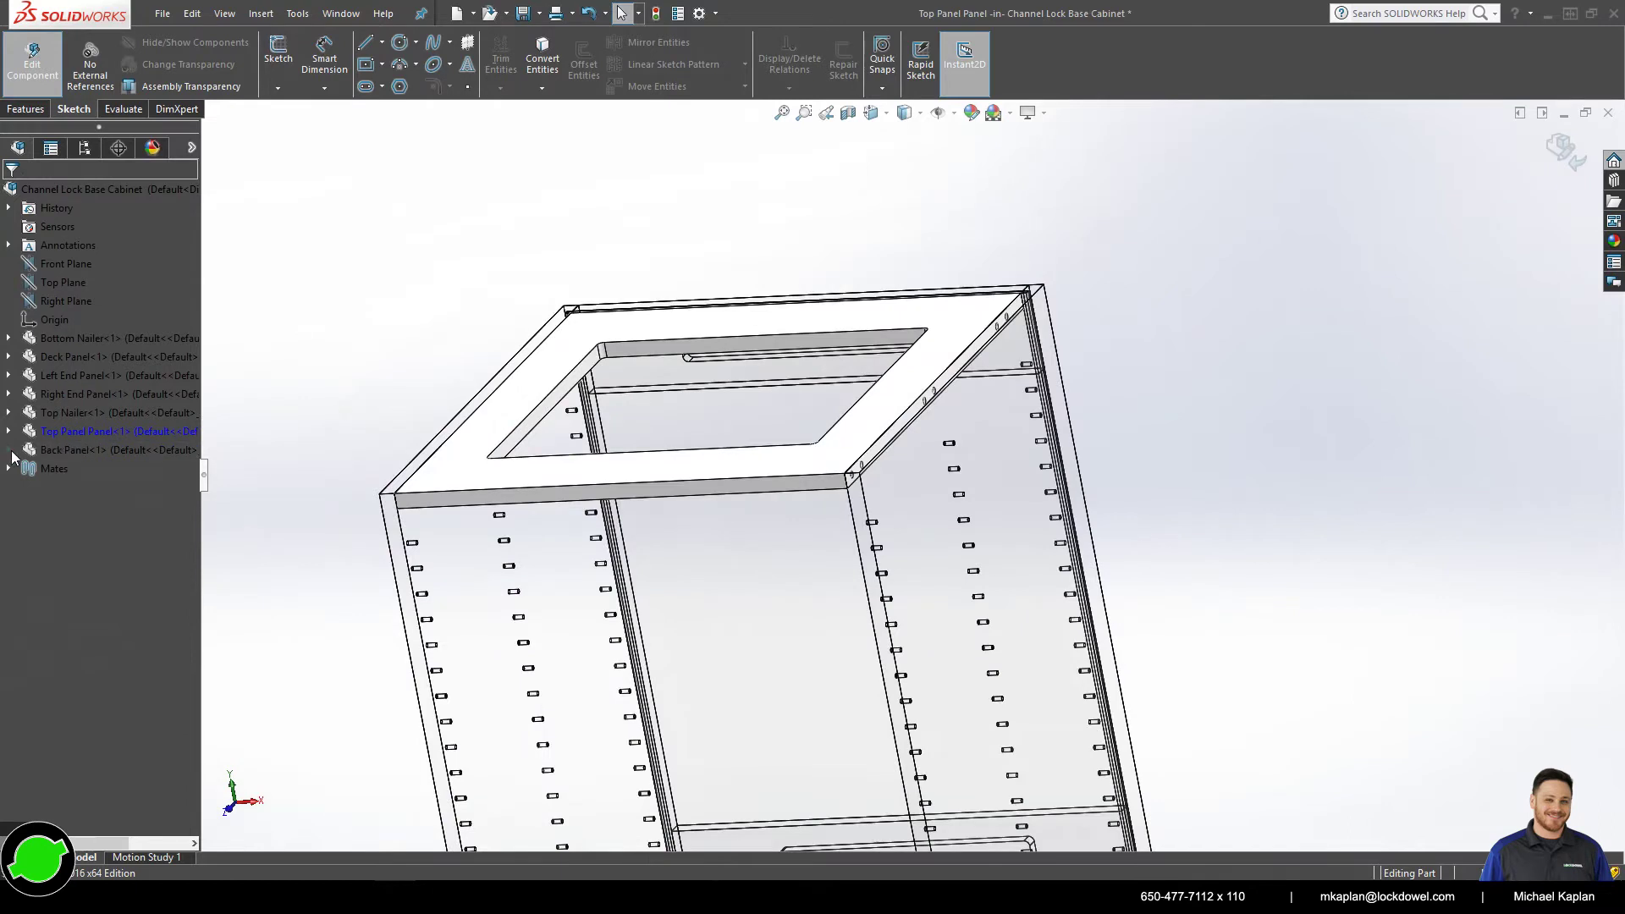
pyautogui.click(9, 431)
pyautogui.click(88, 655)
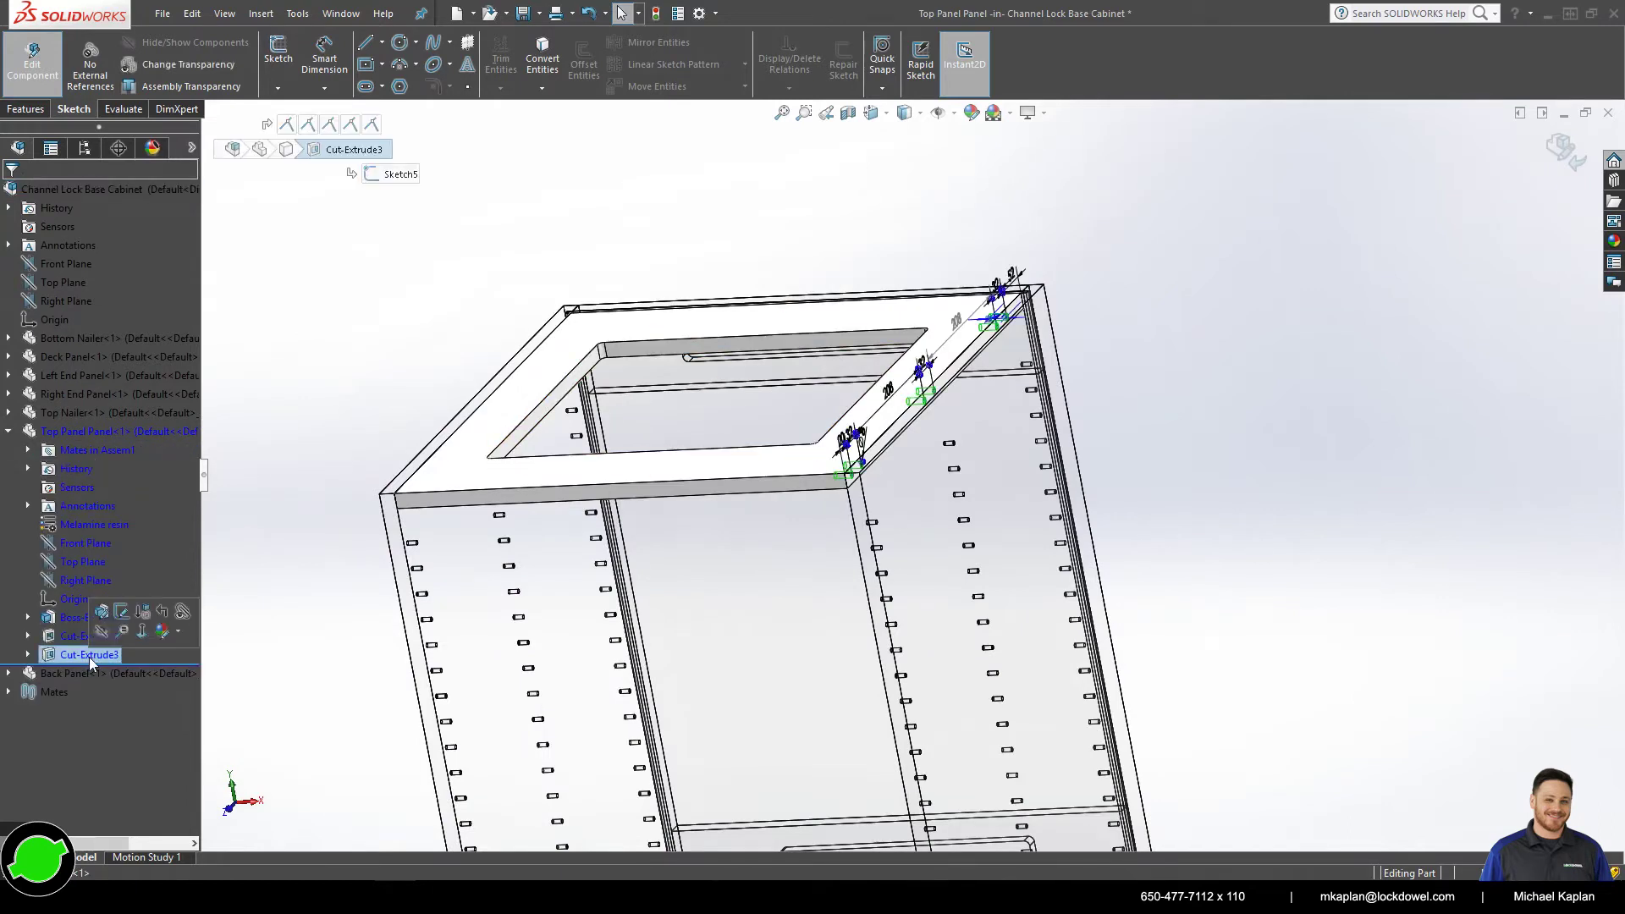
pyautogui.click(28, 109)
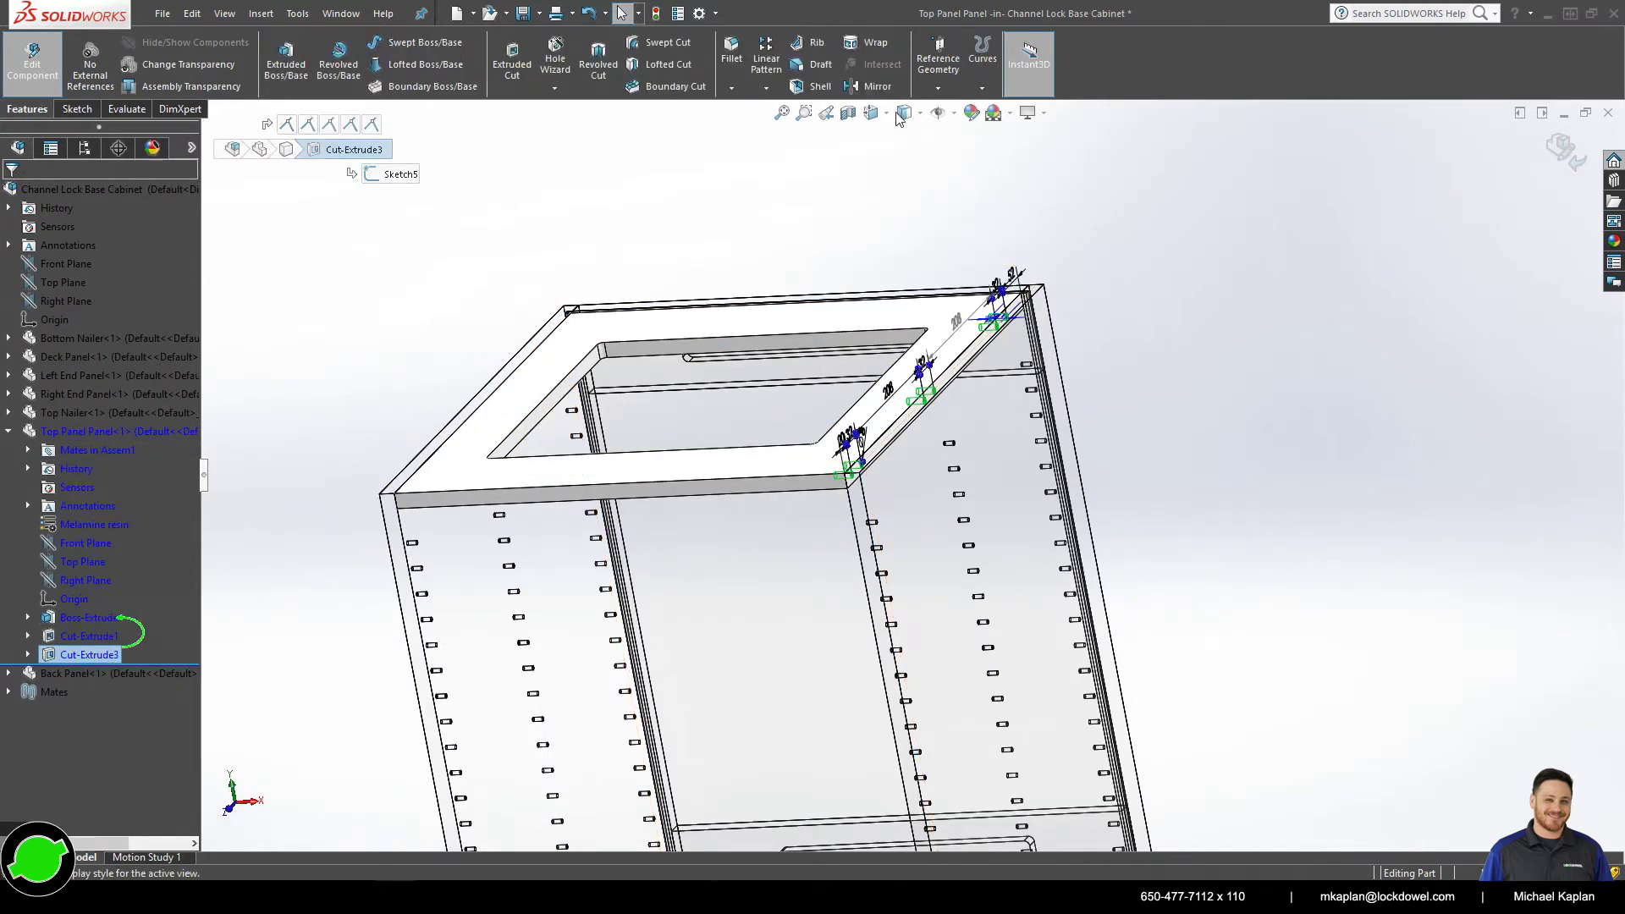
pyautogui.click(879, 87)
pyautogui.click(207, 131)
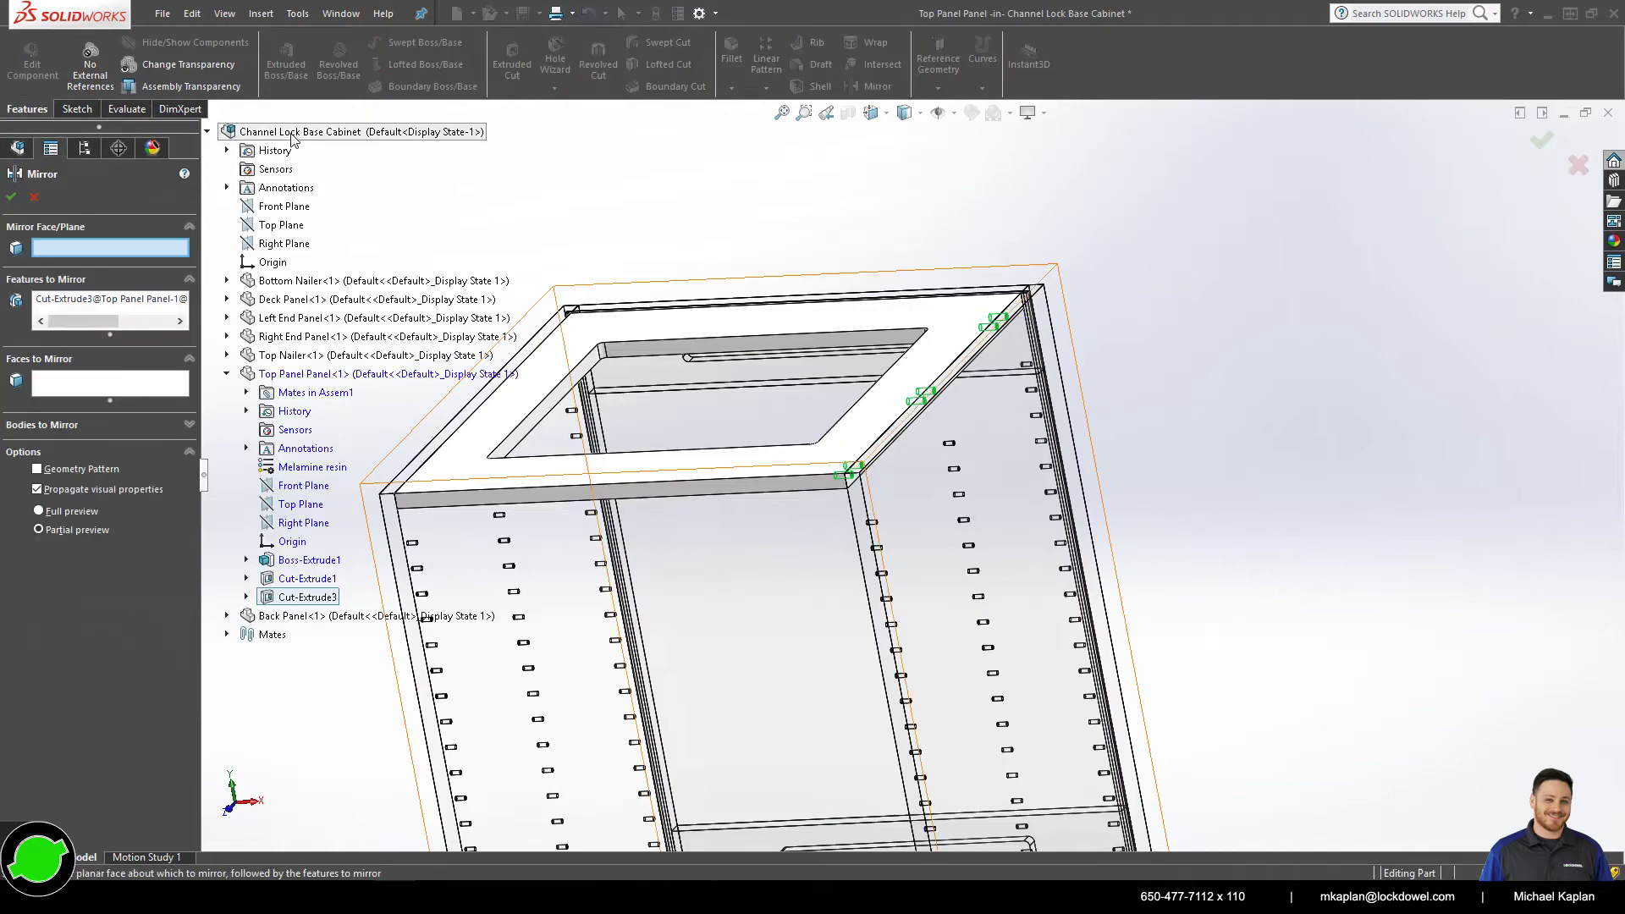
pyautogui.click(303, 523)
pyautogui.moveTo(497, 551); pyautogui.dragTo(577, 377, button='middle')
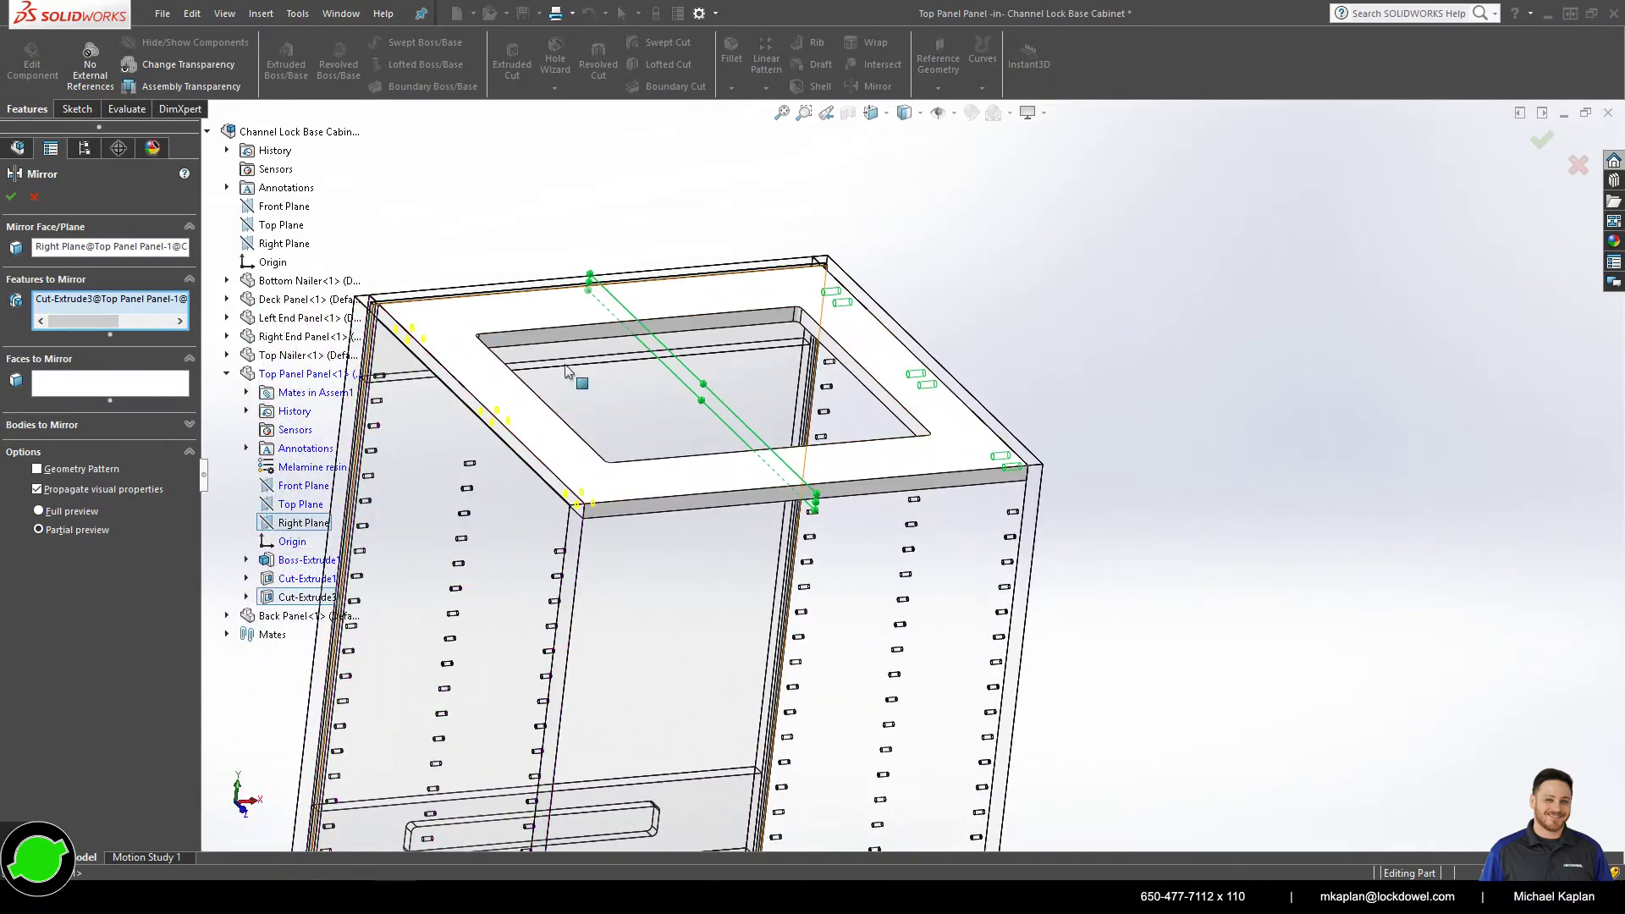
pyautogui.click(10, 200)
pyautogui.moveTo(508, 474); pyautogui.dragTo(514, 408, button='middle')
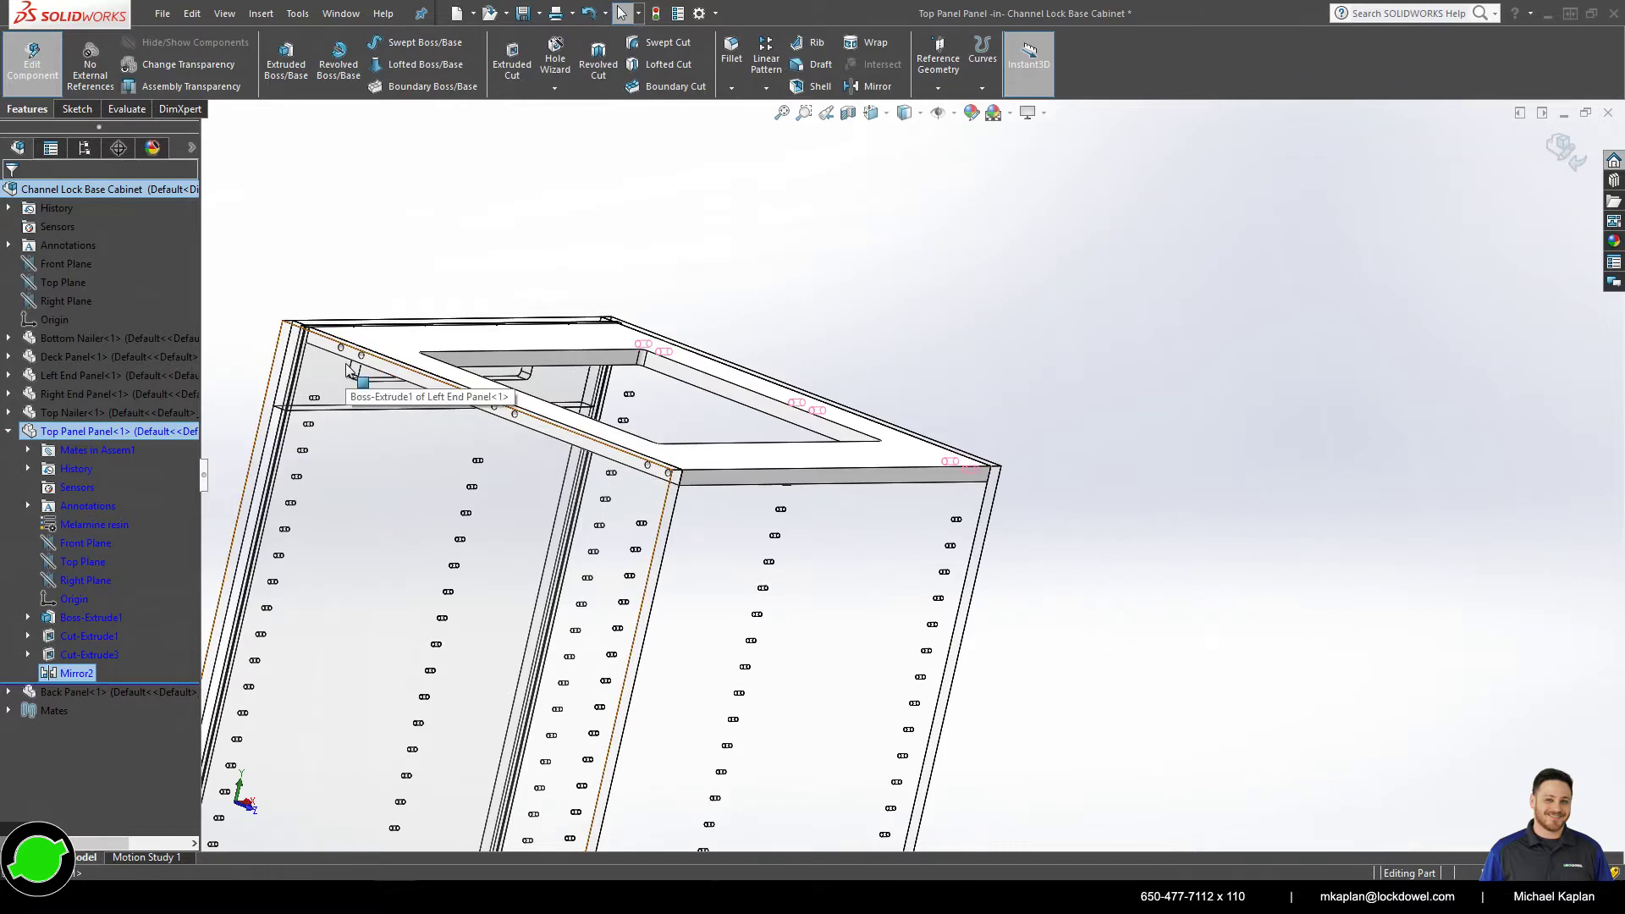
# - Finish editing the top panel and open the deck panel for editing within the assembly
pyautogui.click(38, 89)
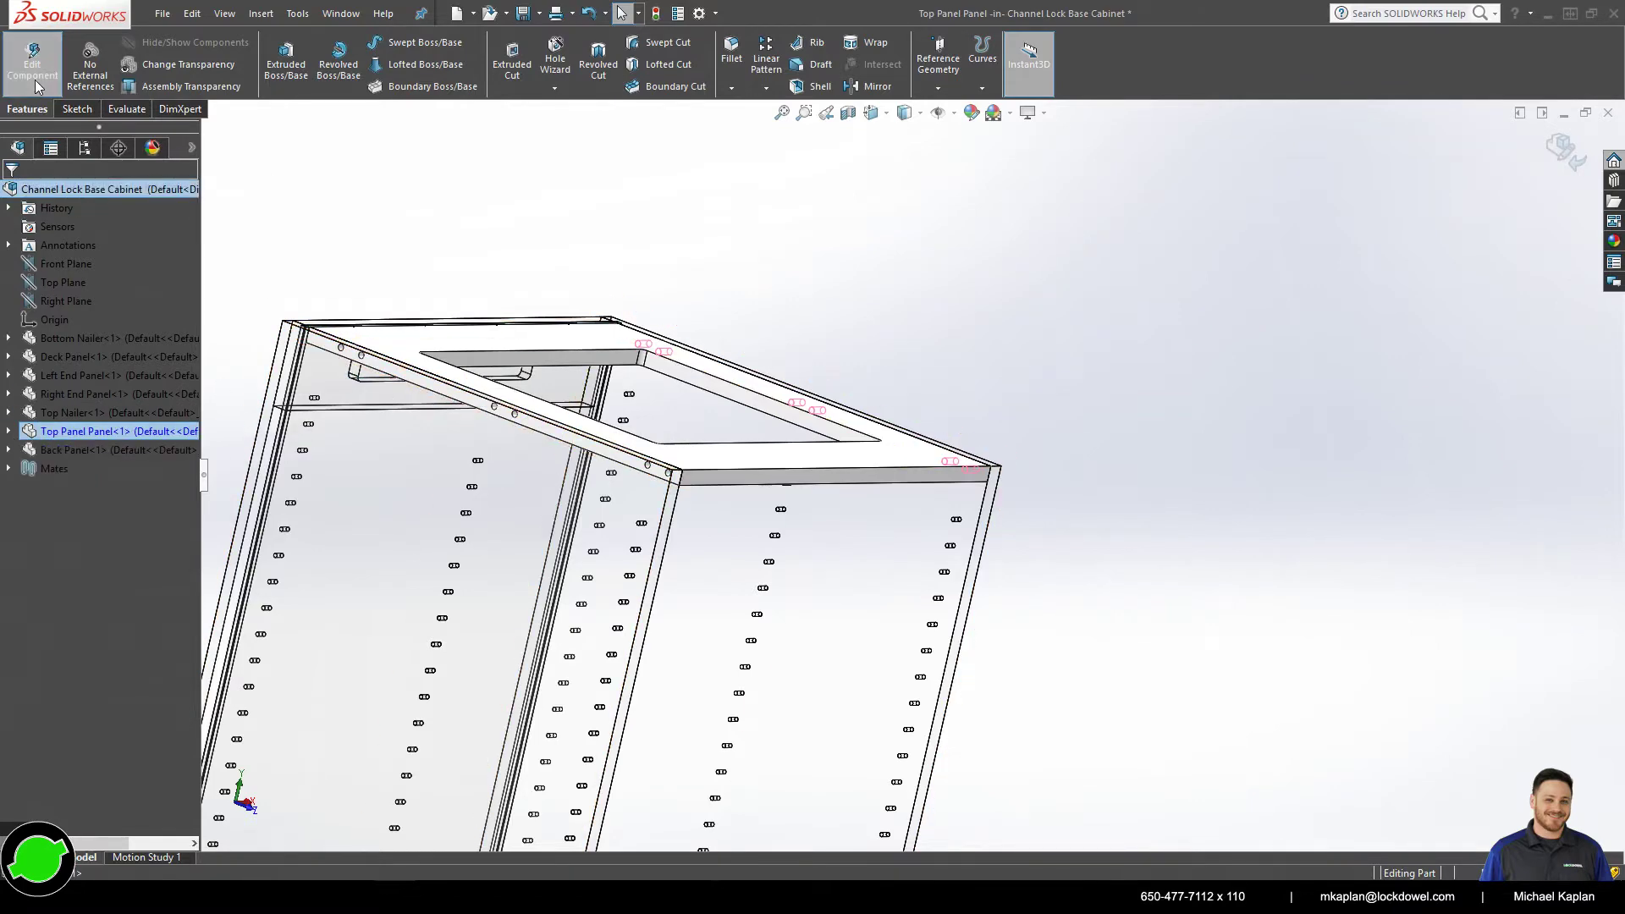
pyautogui.scroll(6, 439, 450)
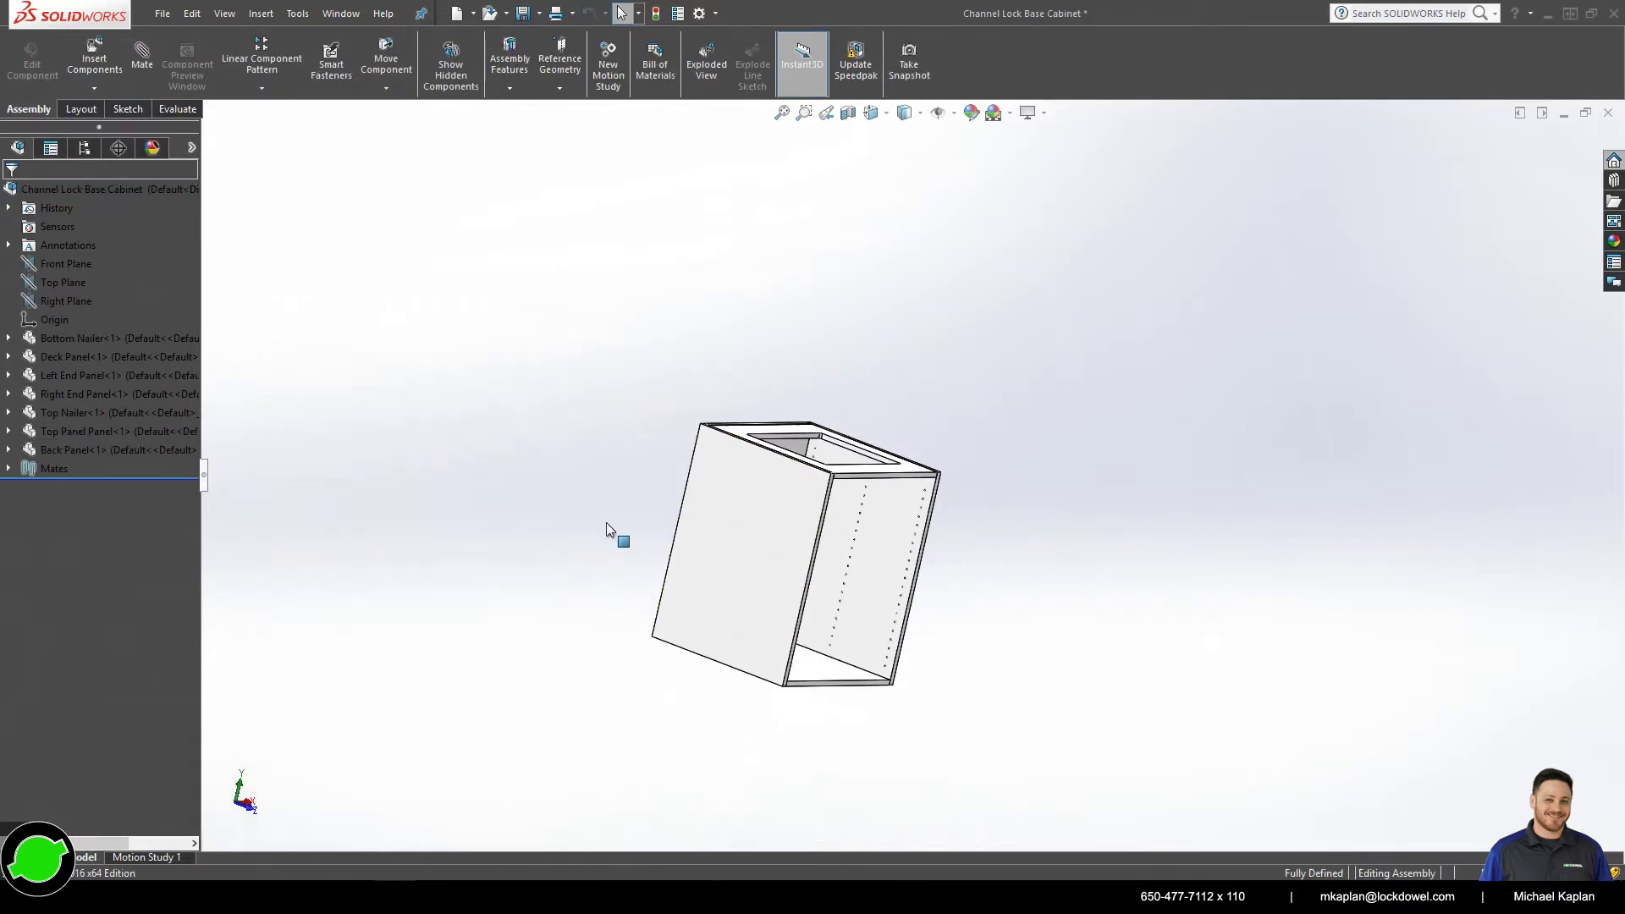
pyautogui.scroll(-3, 804, 666)
pyautogui.moveTo(807, 664)
pyautogui.mouseDown(button='middle')
pyautogui.moveTo(758, 643)
pyautogui.moveTo(797, 648)
pyautogui.mouseUp(button='middle')
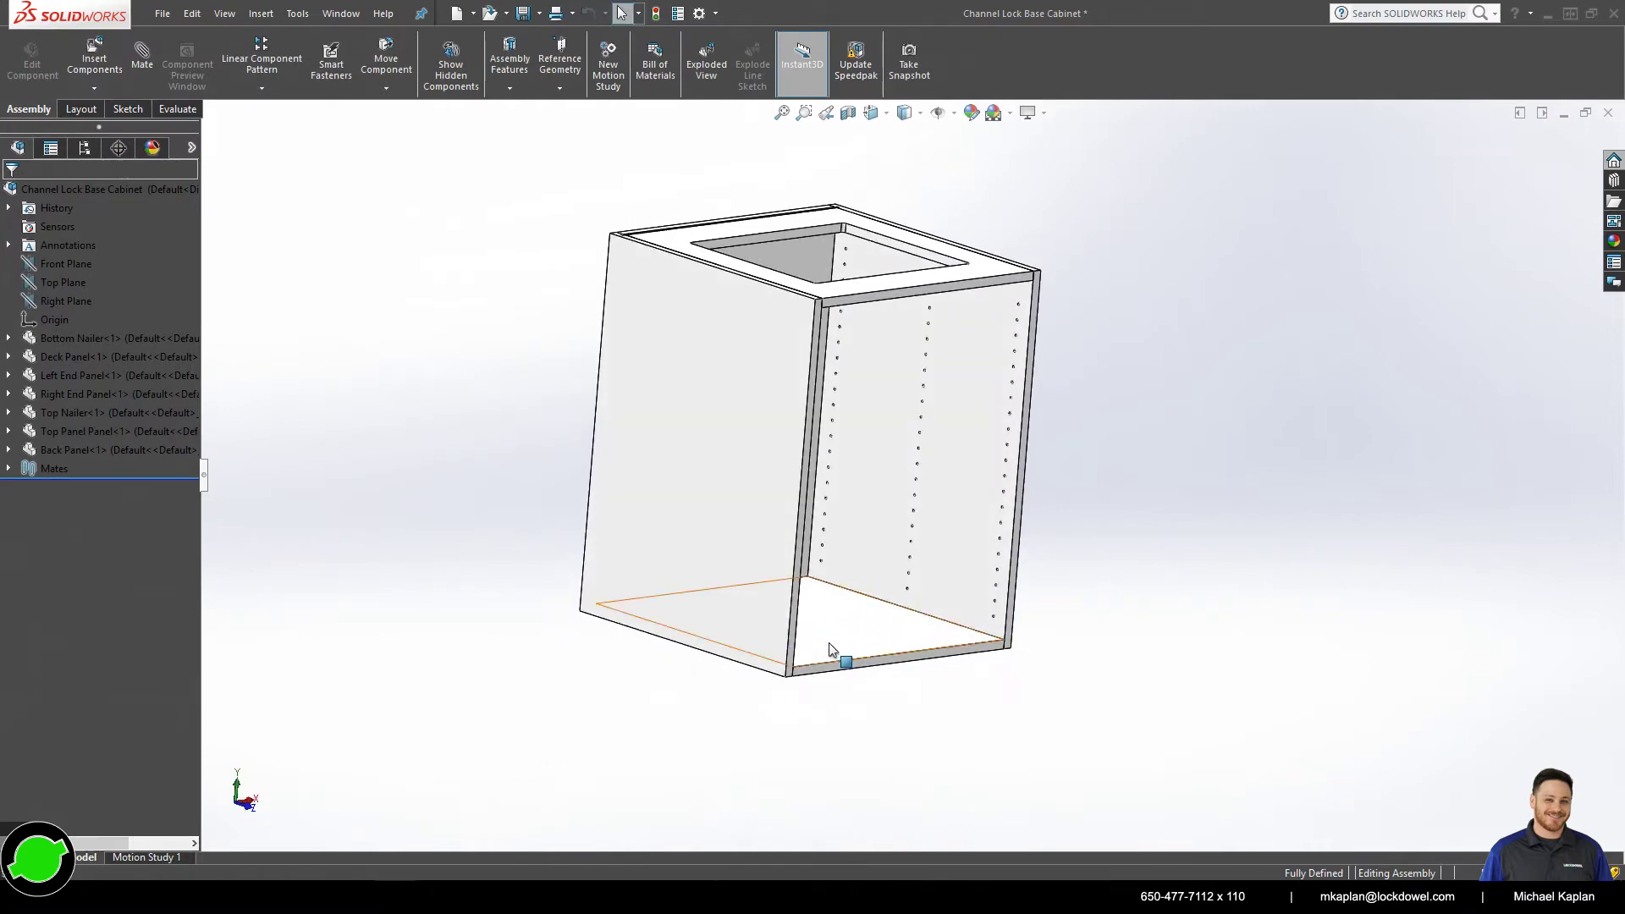
pyautogui.click(830, 650)
pyautogui.click(936, 554)
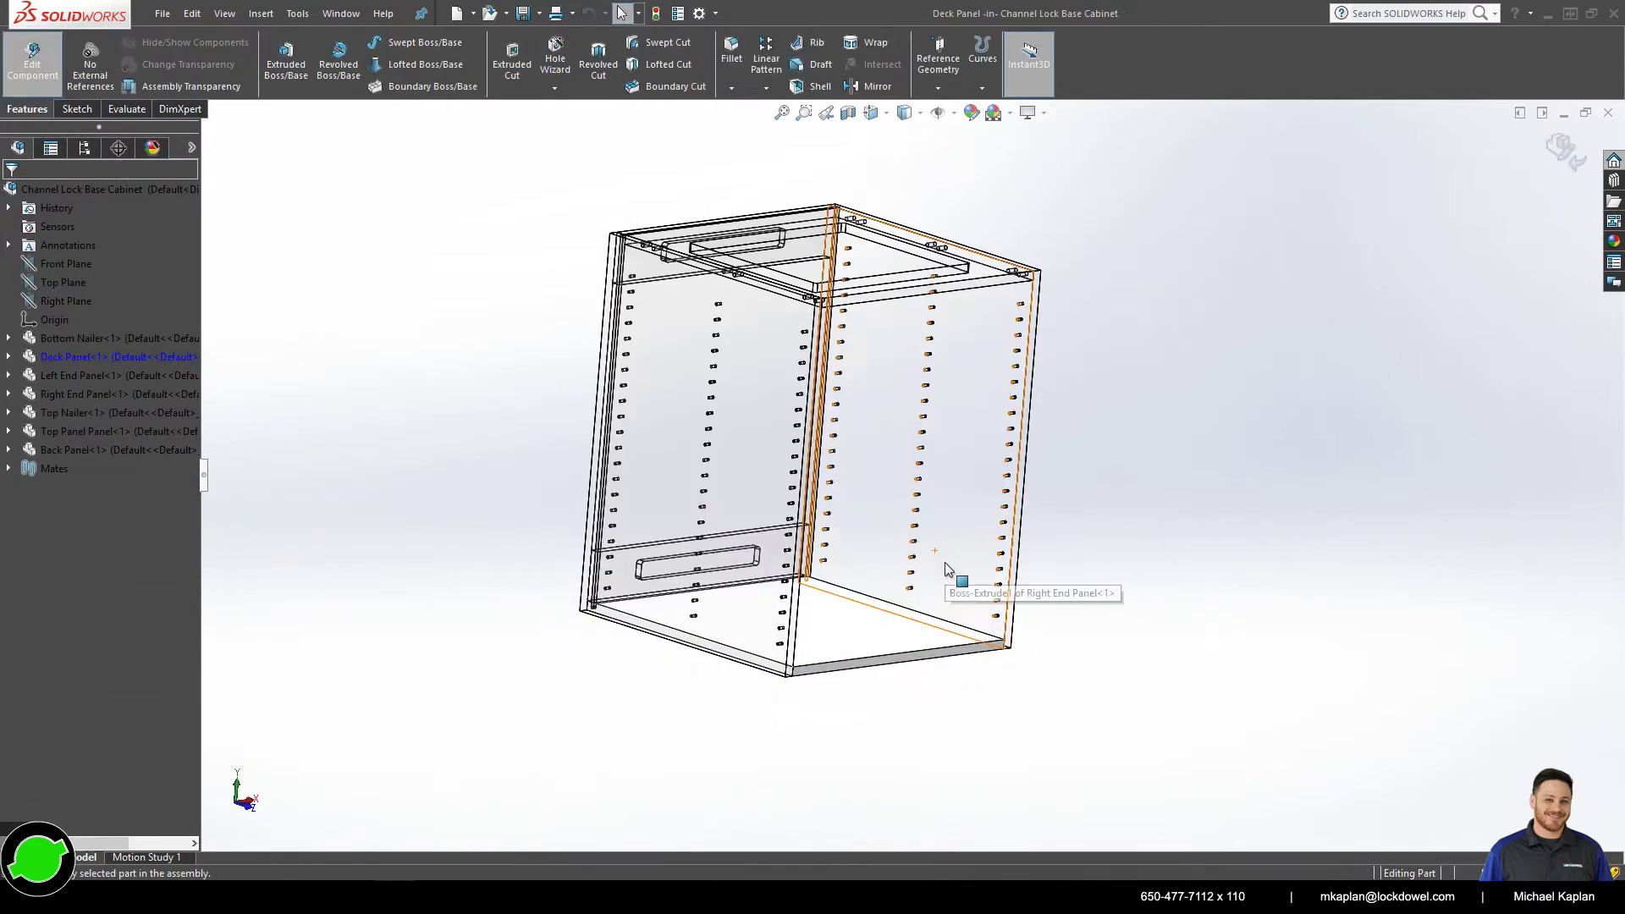
# - Start a sketch on the deck panel's right edge face and draw a centerline between the midpoints of its front and rear ends
pyautogui.moveTo(948, 570); pyautogui.dragTo(871, 682, button='middle')
pyautogui.scroll(4, 829, 586)
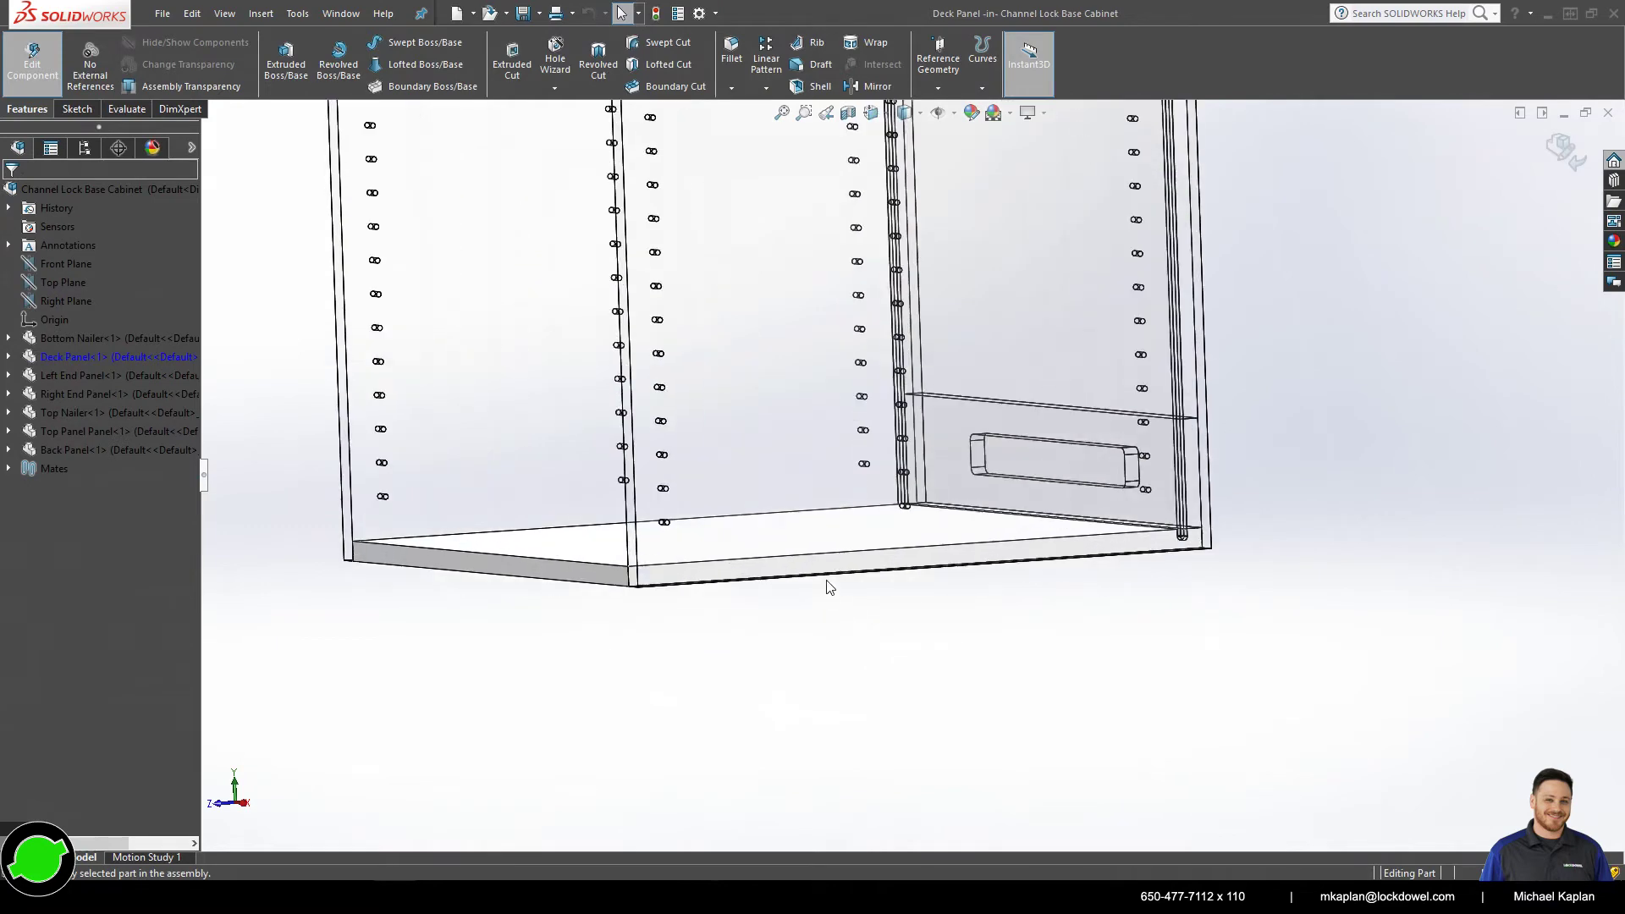
pyautogui.click(829, 568)
pyautogui.click(509, 70)
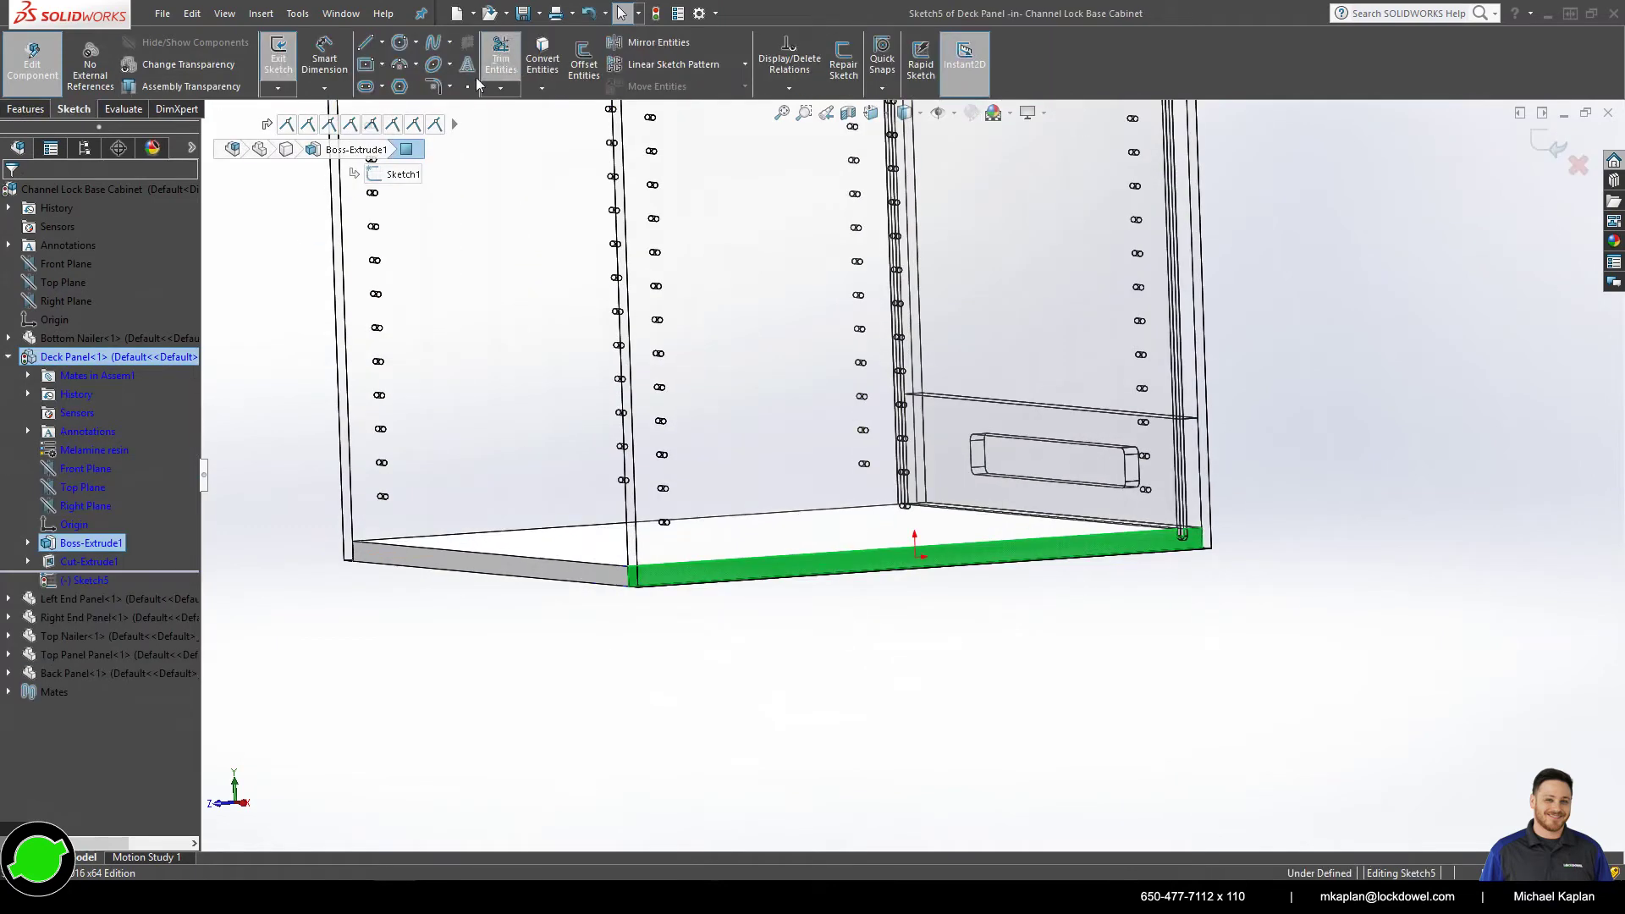
pyautogui.click(382, 42)
pyautogui.click(402, 82)
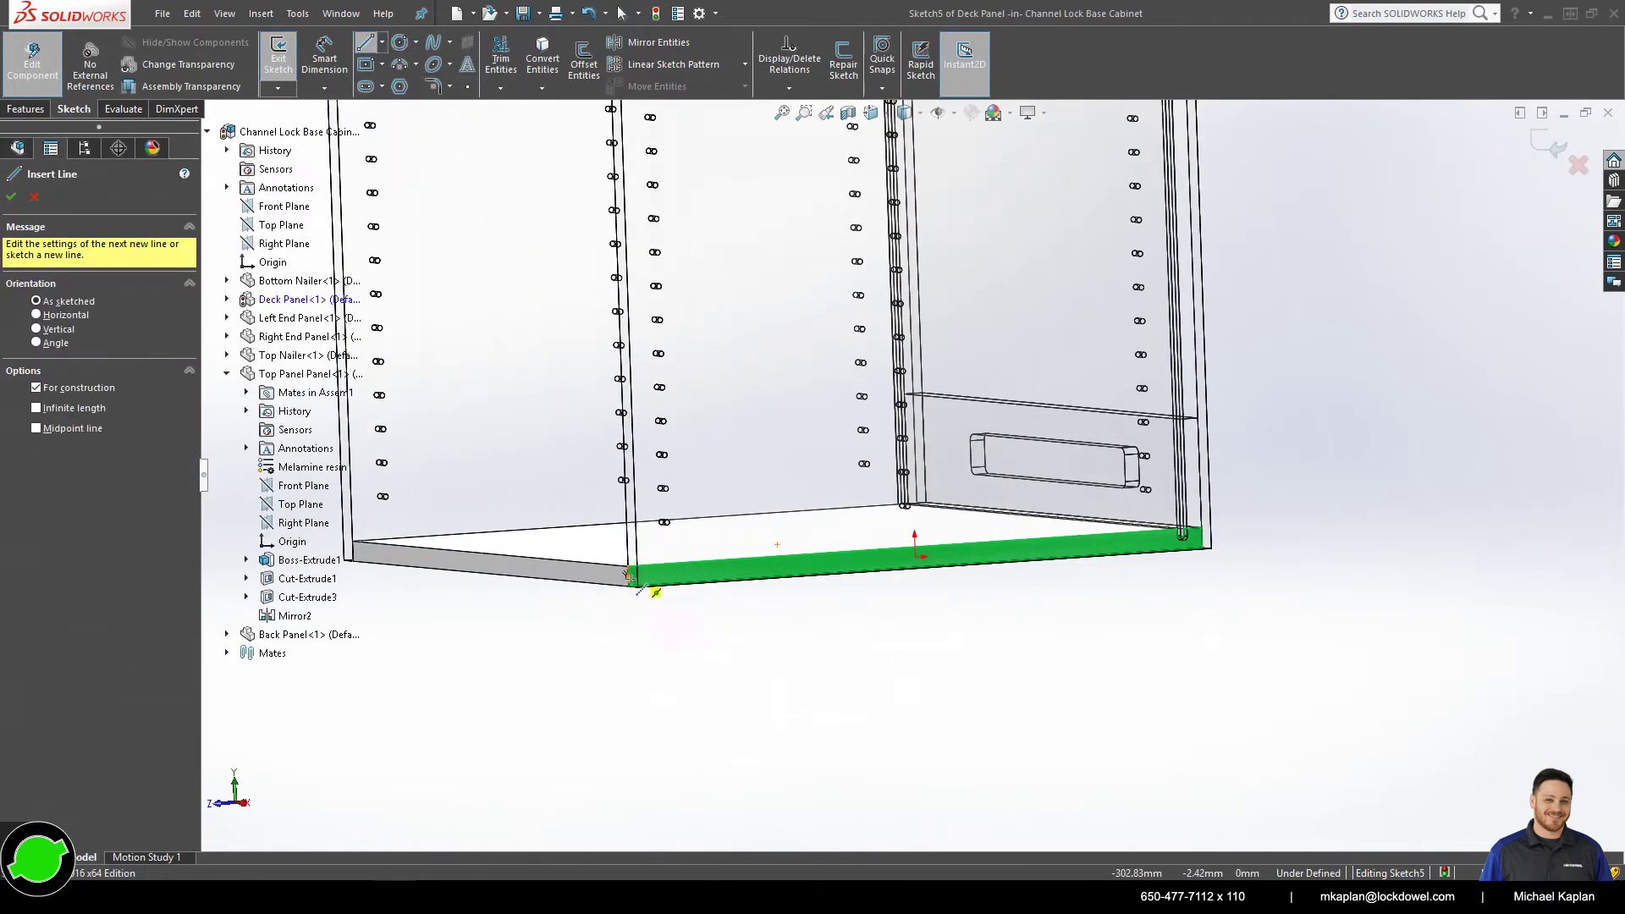
pyautogui.click(629, 577)
pyautogui.click(1203, 539)
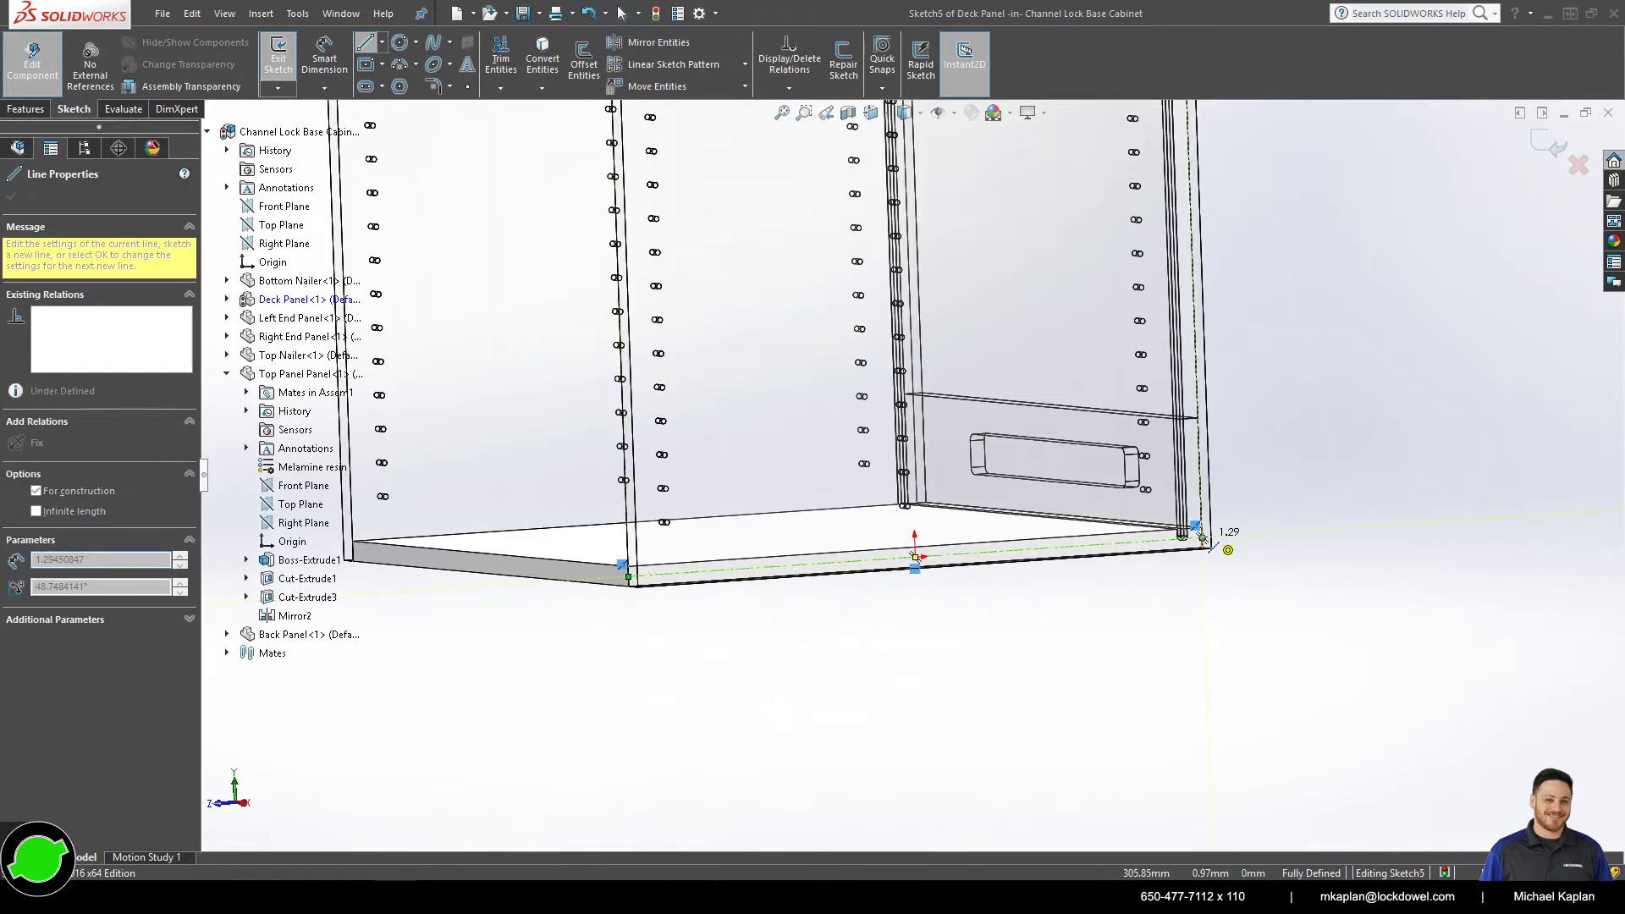
pyautogui.press('Escape')
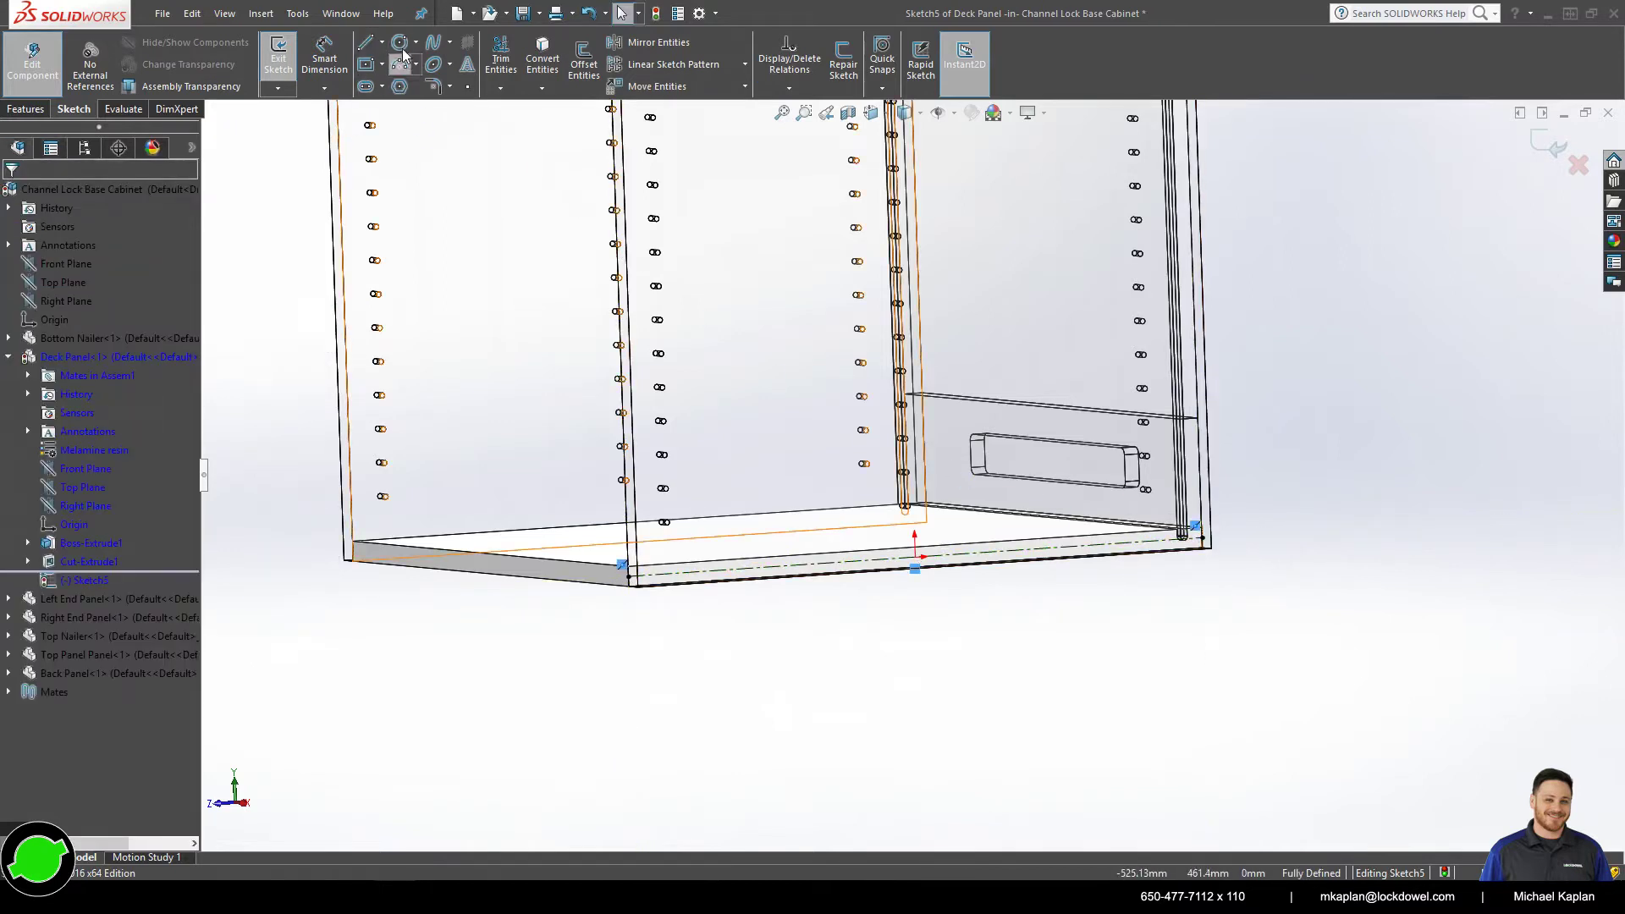
# - Sketch six circles in three pairs at the front, middle and rear, centred on the deck panel edge's centerline
pyautogui.click(402, 45)
pyautogui.click(709, 571)
pyautogui.click(732, 560)
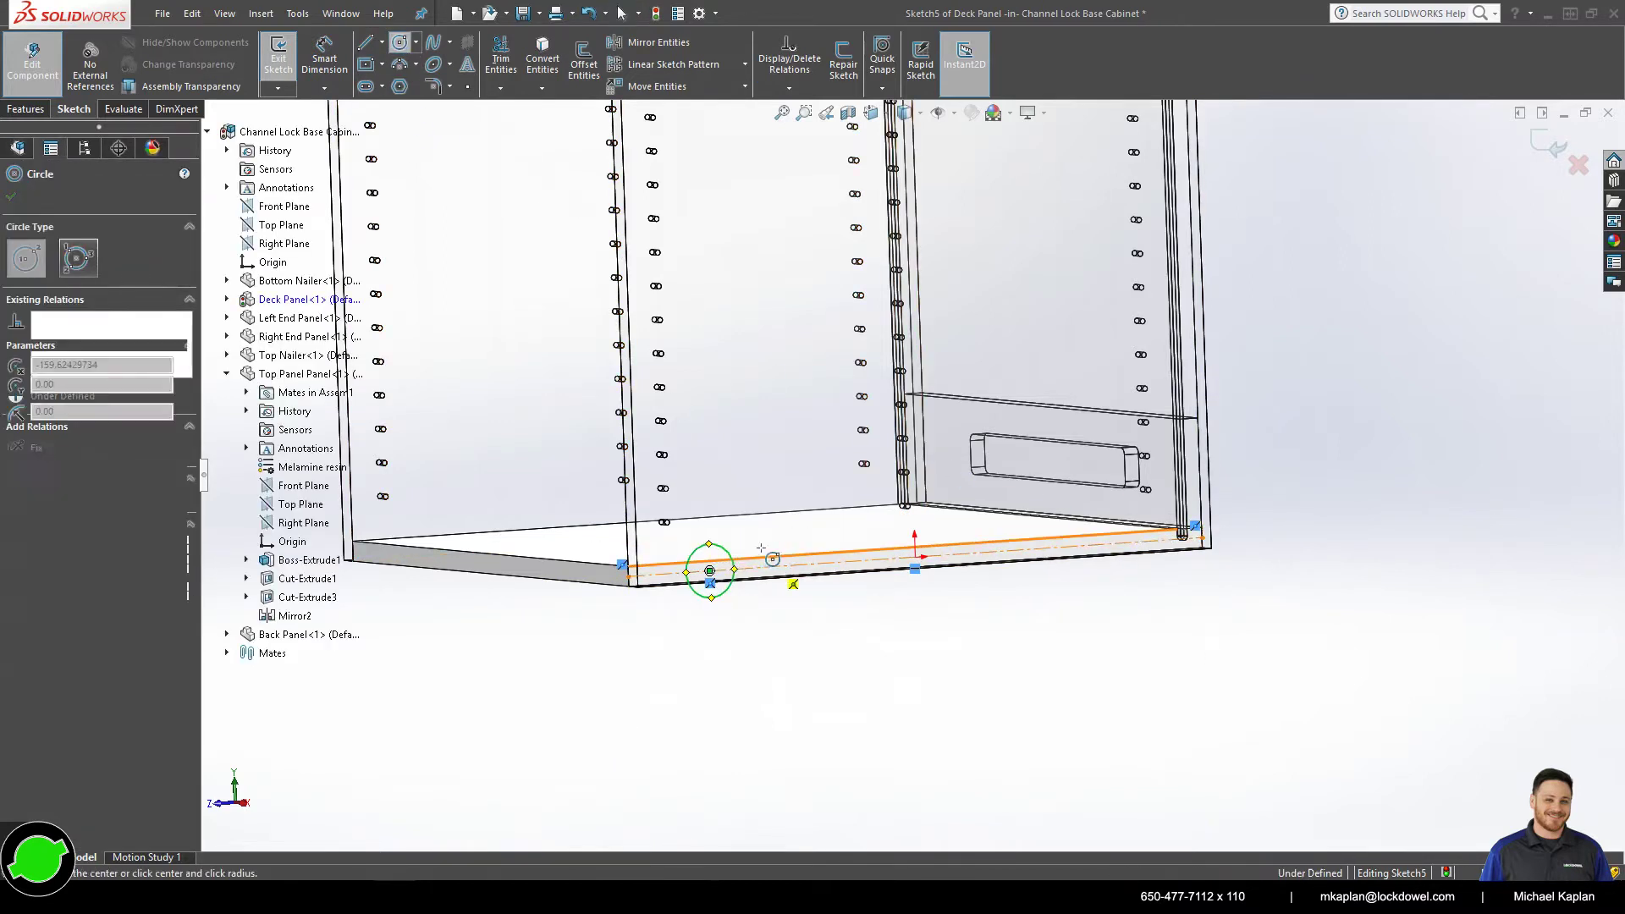
pyautogui.click(764, 566)
pyautogui.click(790, 566)
pyautogui.click(863, 561)
pyautogui.click(884, 559)
pyautogui.click(899, 554)
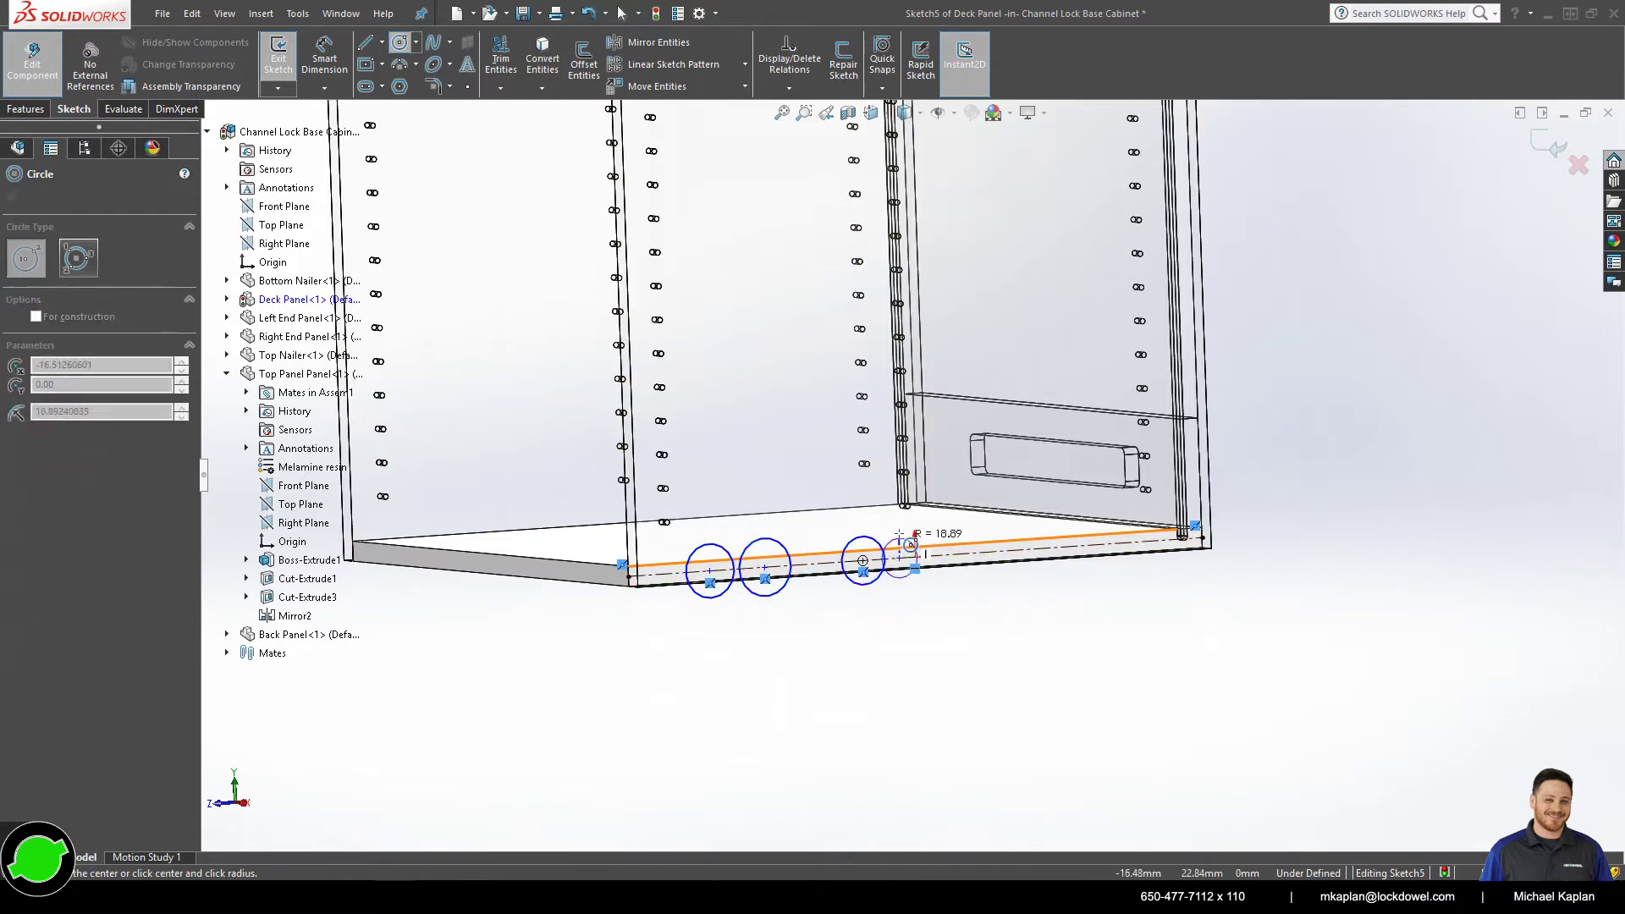
pyautogui.click(909, 547)
pyautogui.click(977, 554)
pyautogui.click(1000, 552)
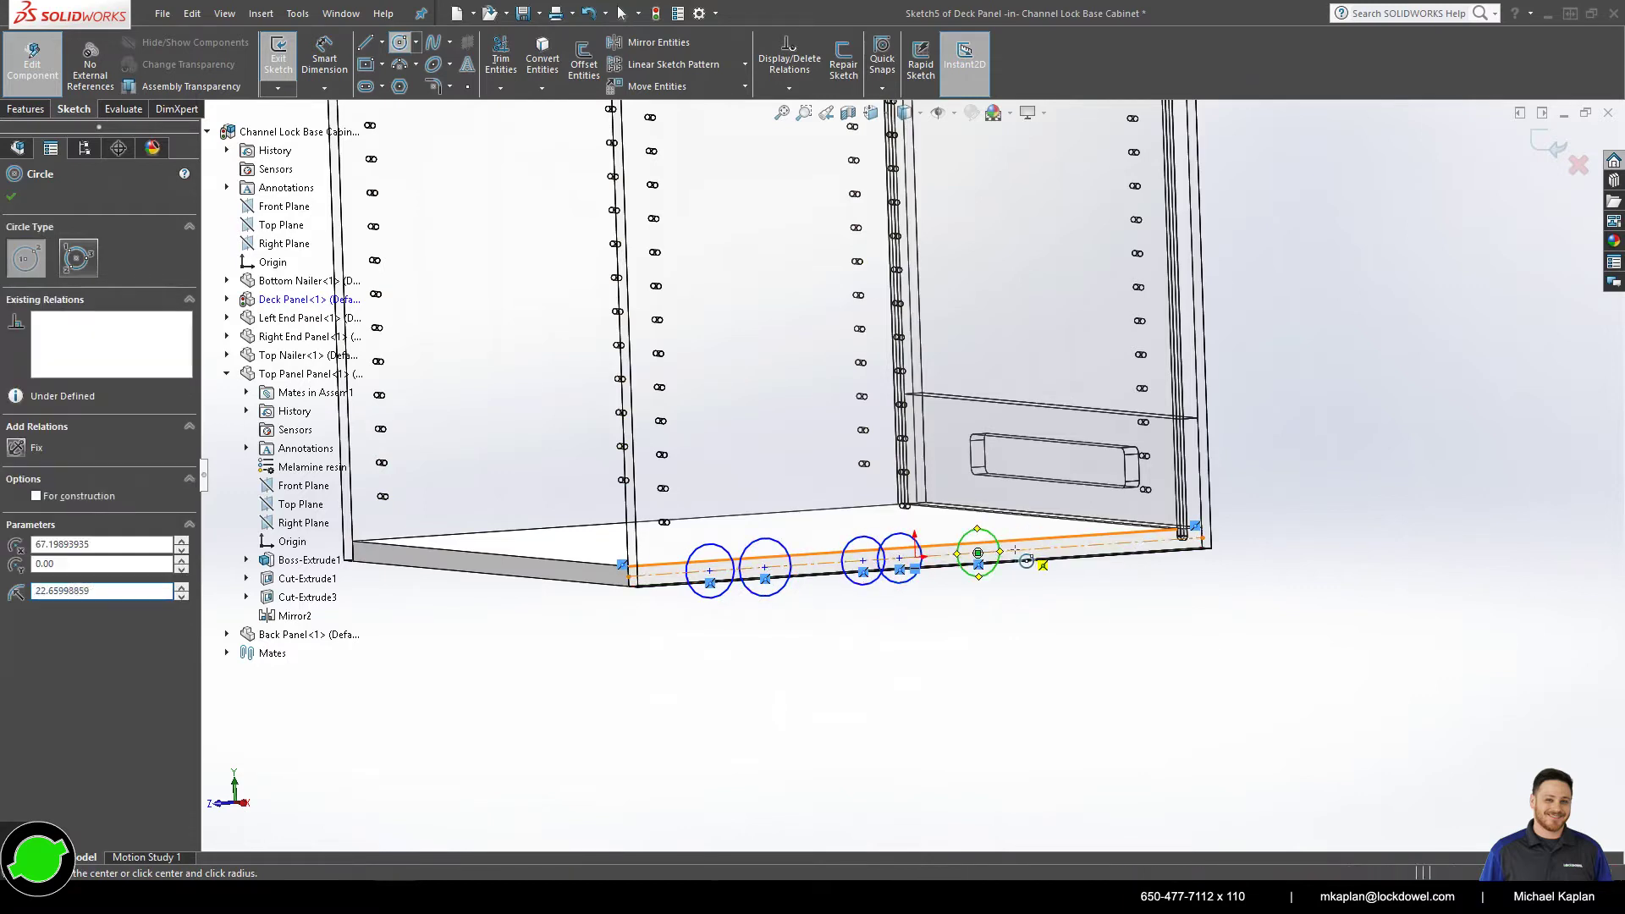
pyautogui.click(1015, 550)
pyautogui.click(1030, 550)
pyautogui.press('Escape')
# - Make the six edge circles equal in size and set the front pair's center spacing to 32 mm
pyautogui.moveTo(665, 478); pyautogui.dragTo(1086, 634)
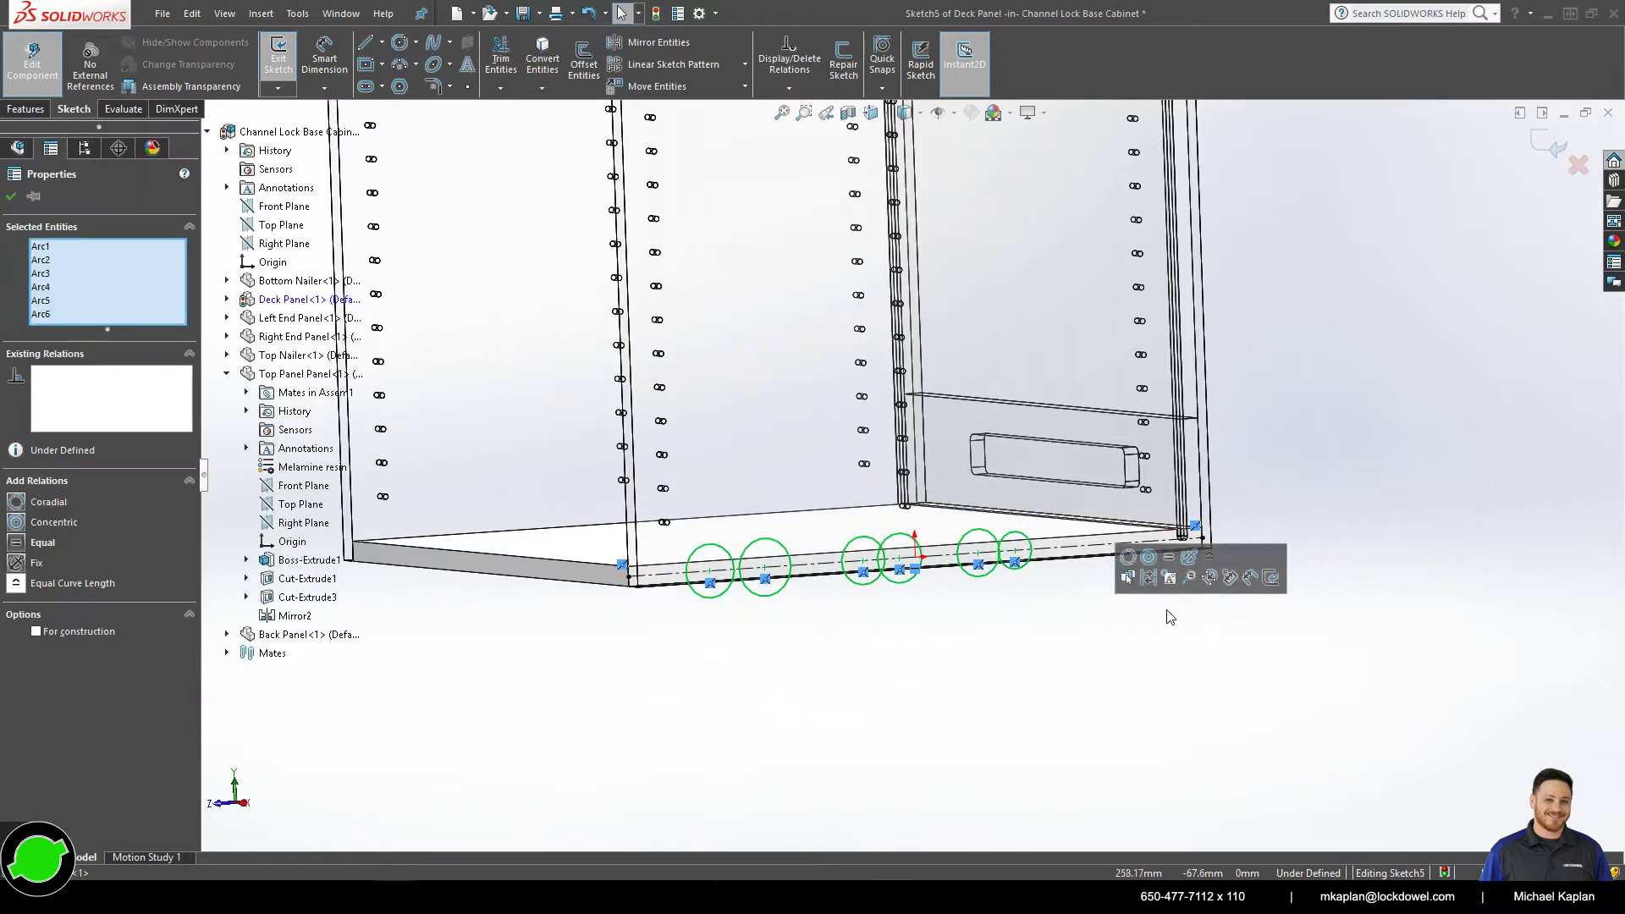
pyautogui.click(1168, 557)
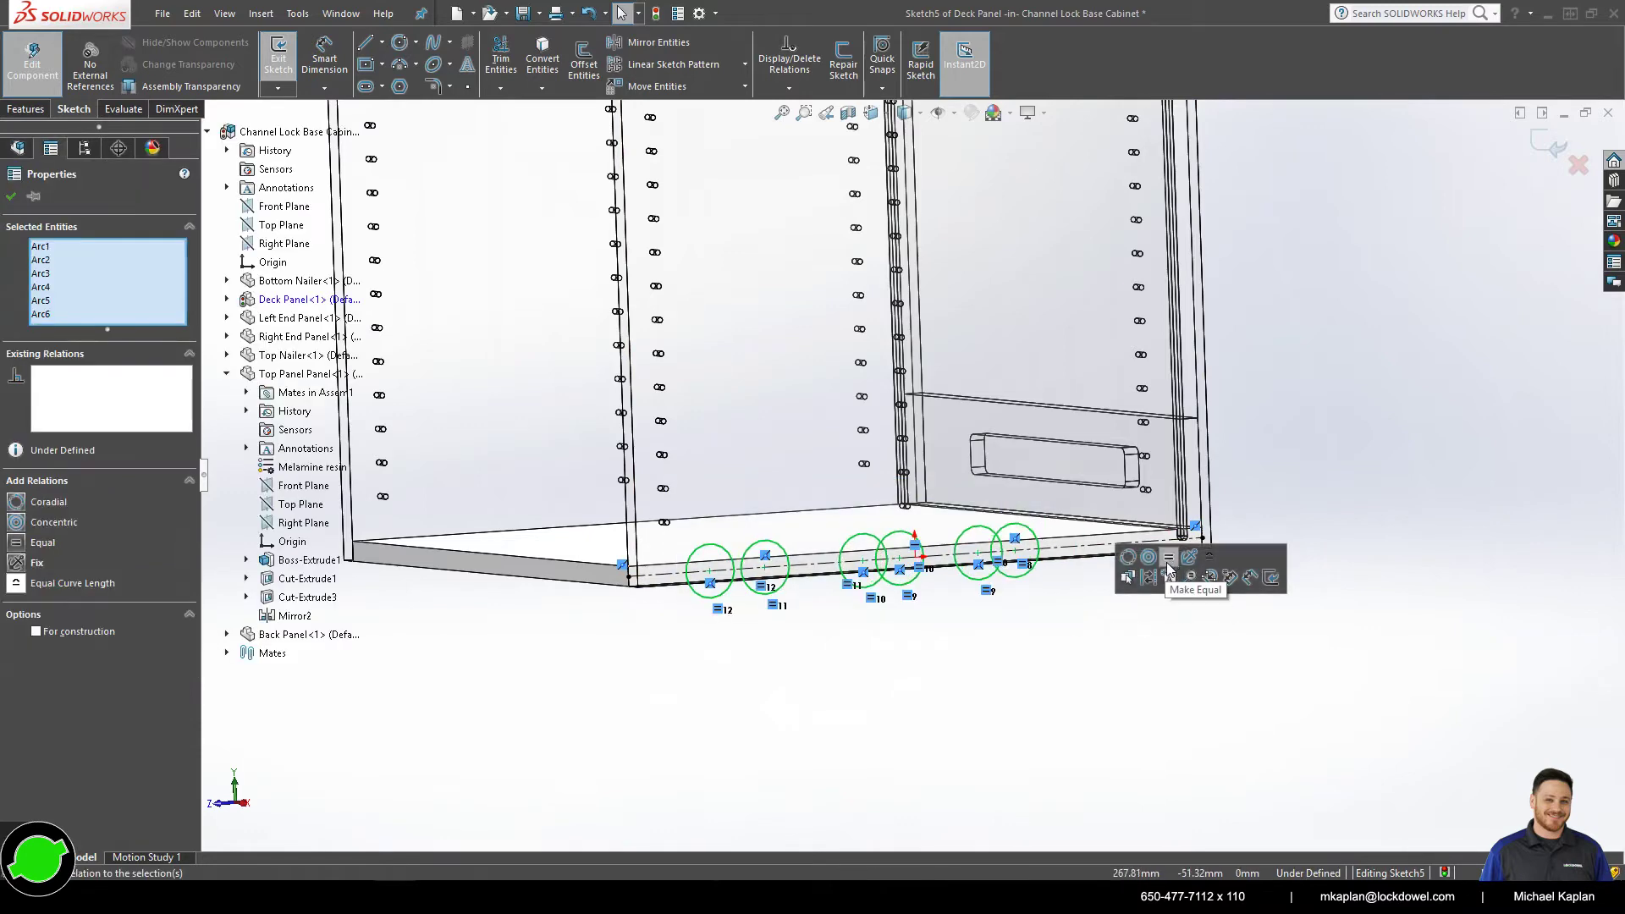
pyautogui.click(324, 56)
pyautogui.click(709, 571)
pyautogui.click(765, 566)
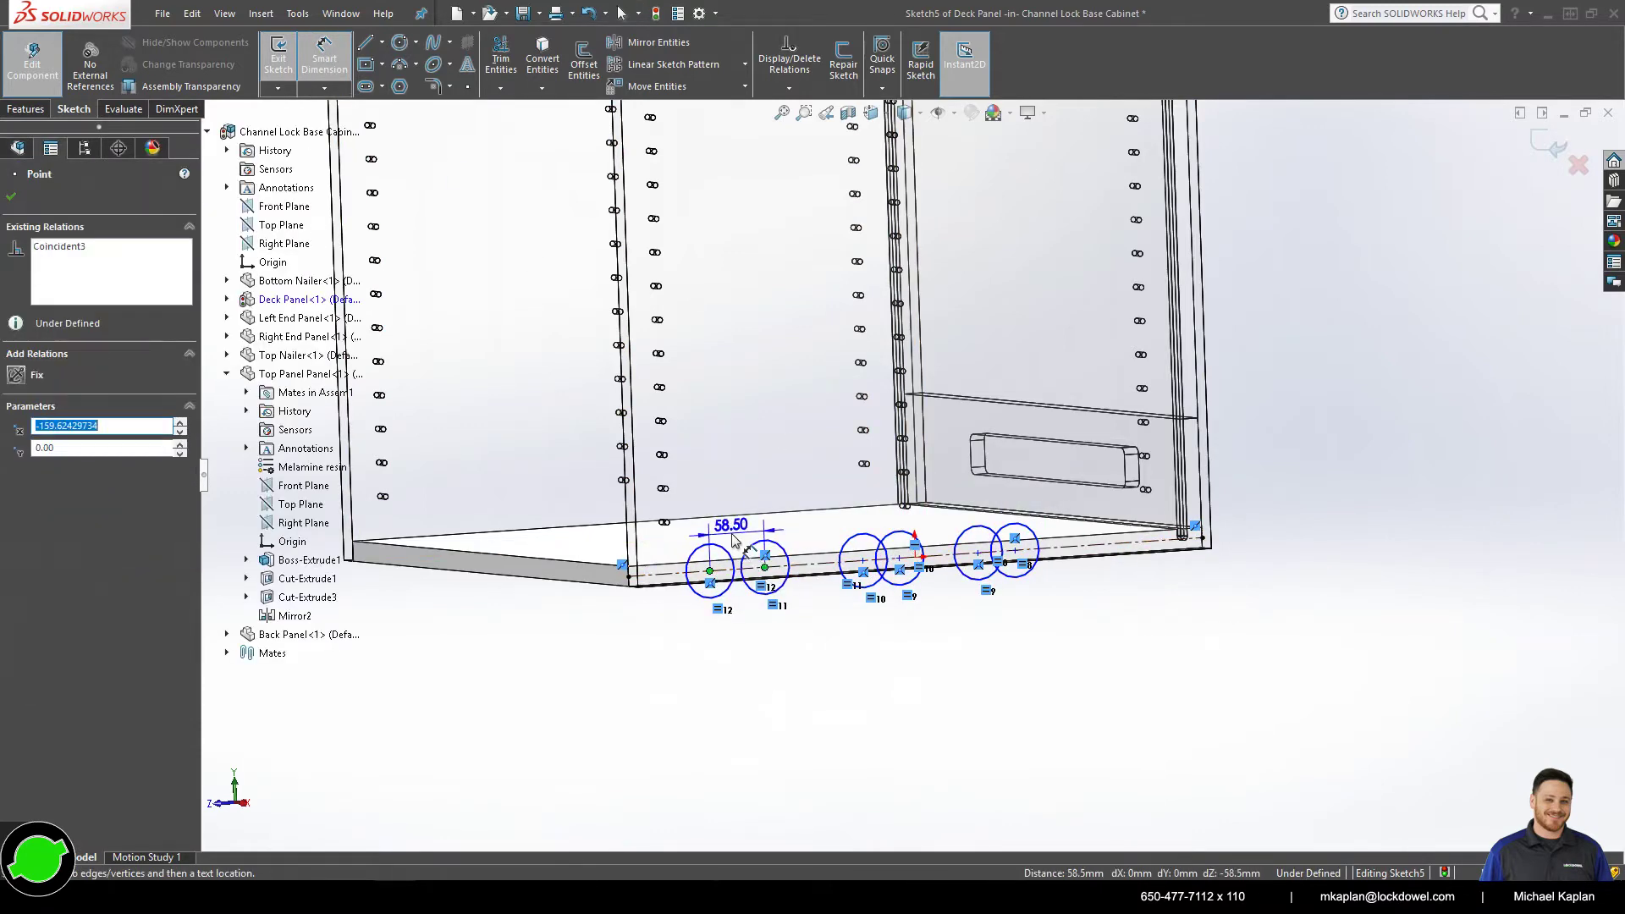
pyautogui.click(736, 542)
pyautogui.write('32')
pyautogui.press('Return')
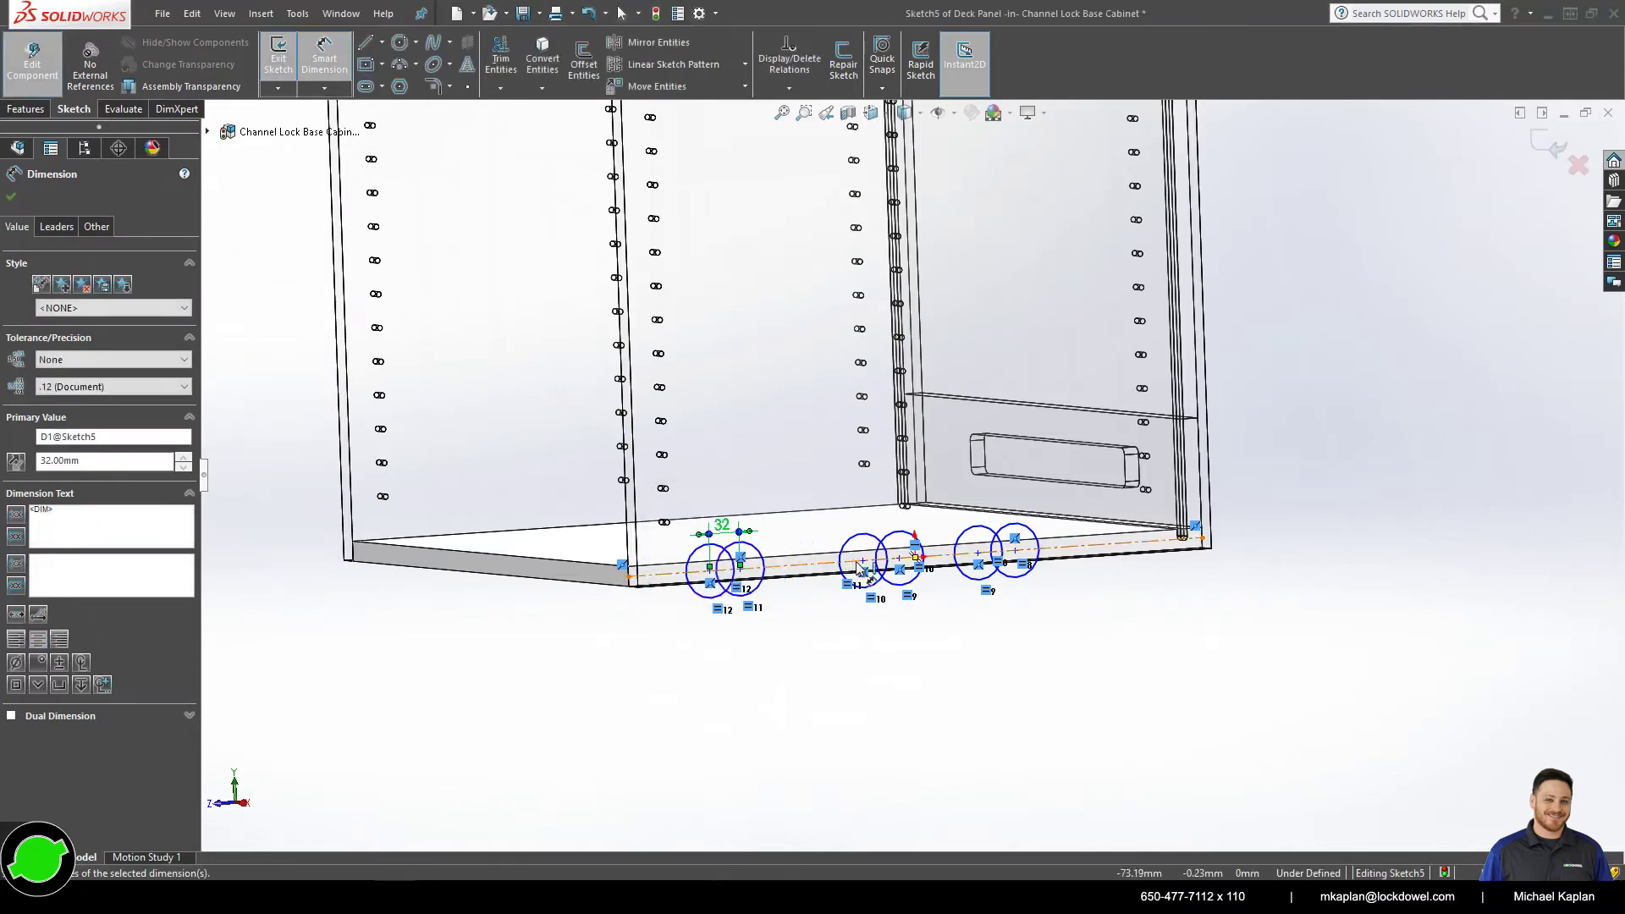
# - Set the center spacing of the middle and rear circle pairs to 32 mm each
pyautogui.click(862, 560)
pyautogui.click(899, 558)
pyautogui.click(885, 528)
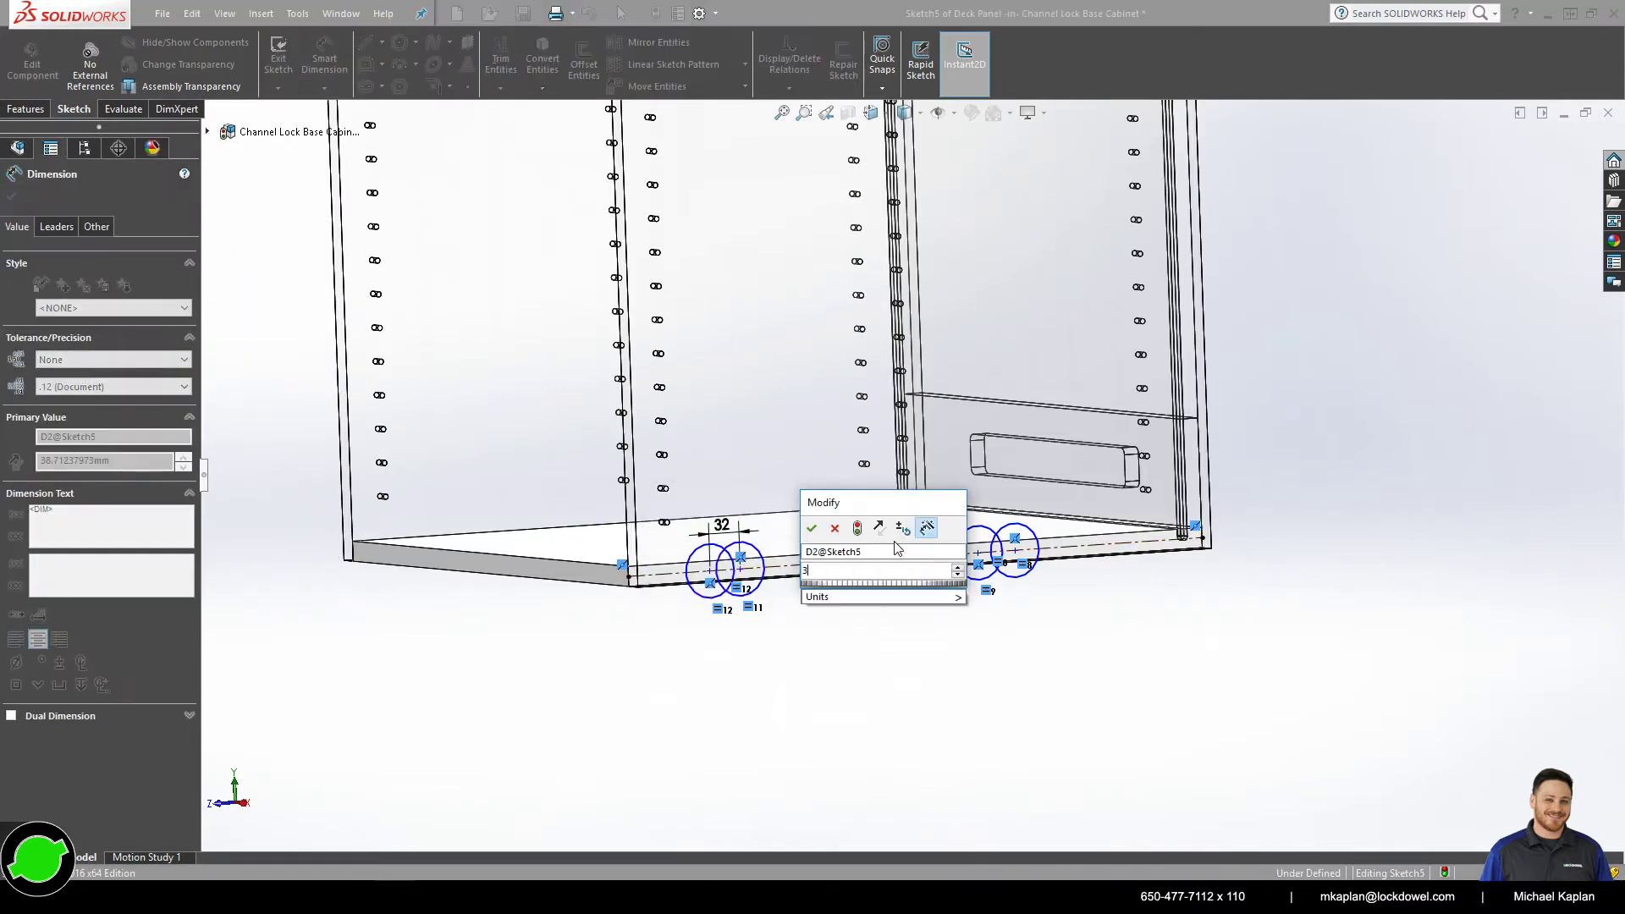
pyautogui.write('32')
pyautogui.click(811, 529)
pyautogui.click(978, 553)
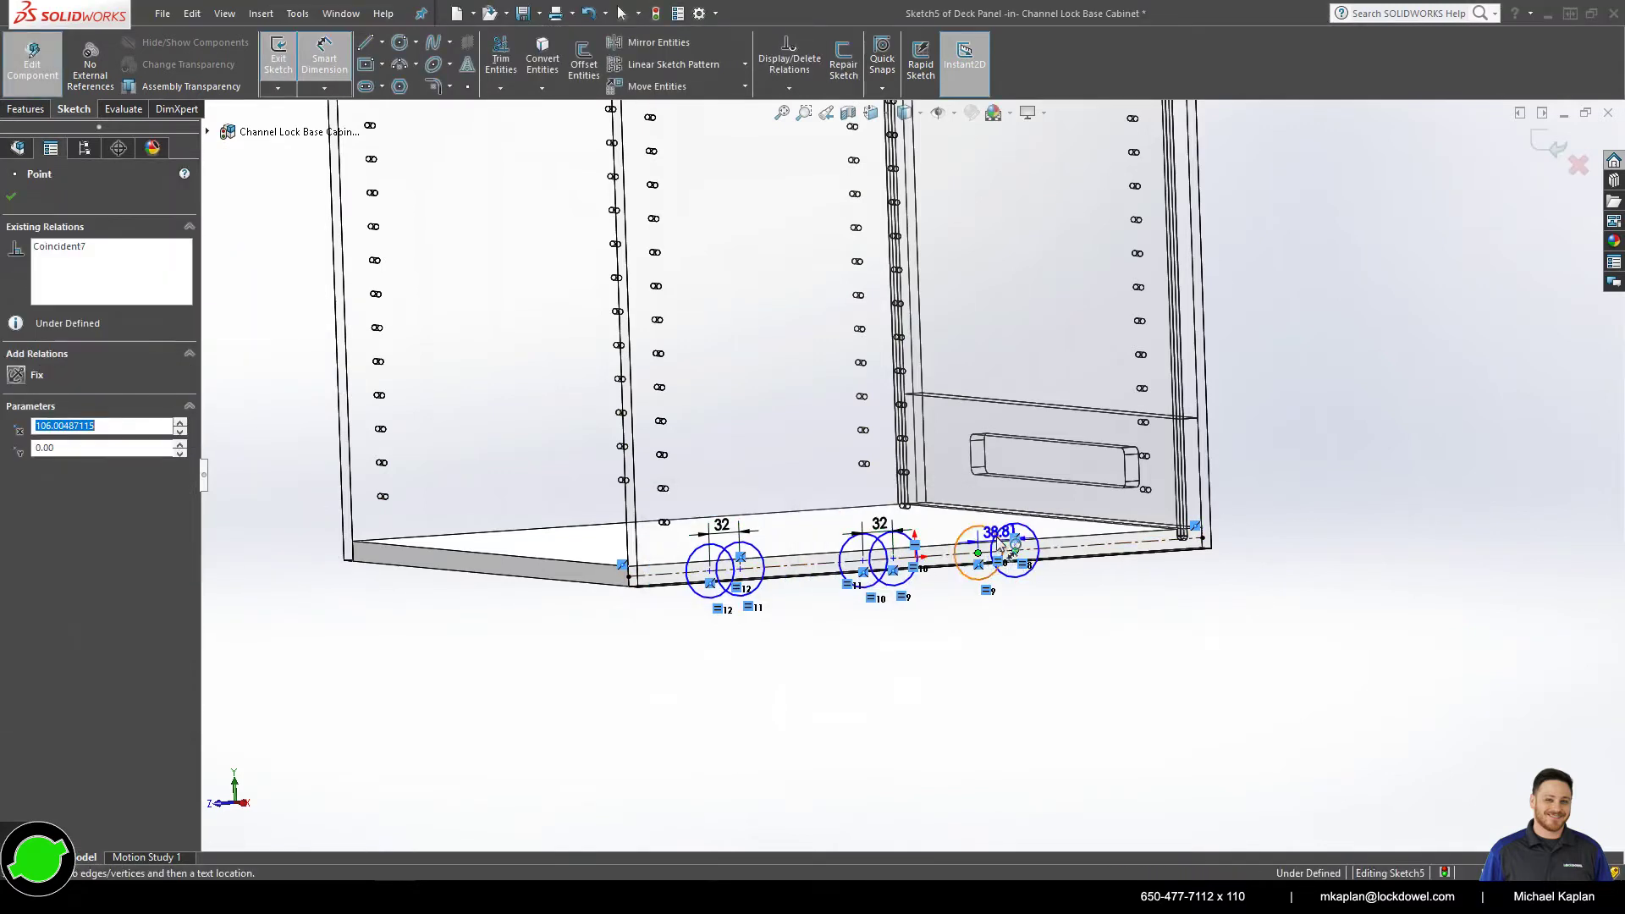
pyautogui.click(995, 519)
pyautogui.write('32')
pyautogui.press('Return')
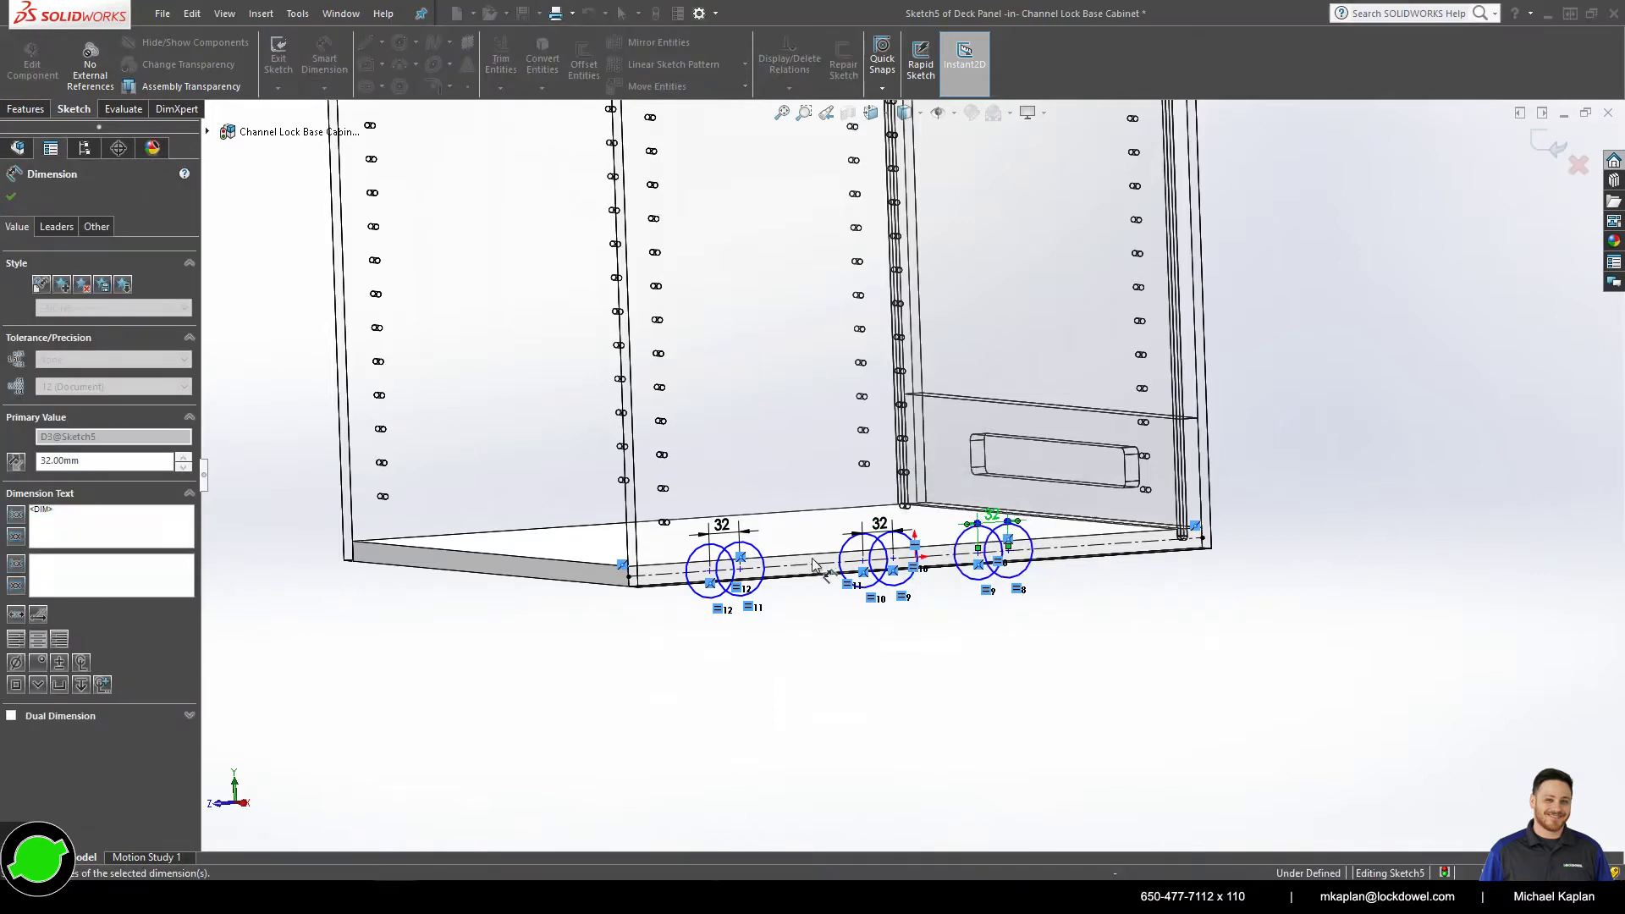
# - Set the diameter of the equal edge circles to 8 mm
pyautogui.click(766, 567)
pyautogui.click(778, 542)
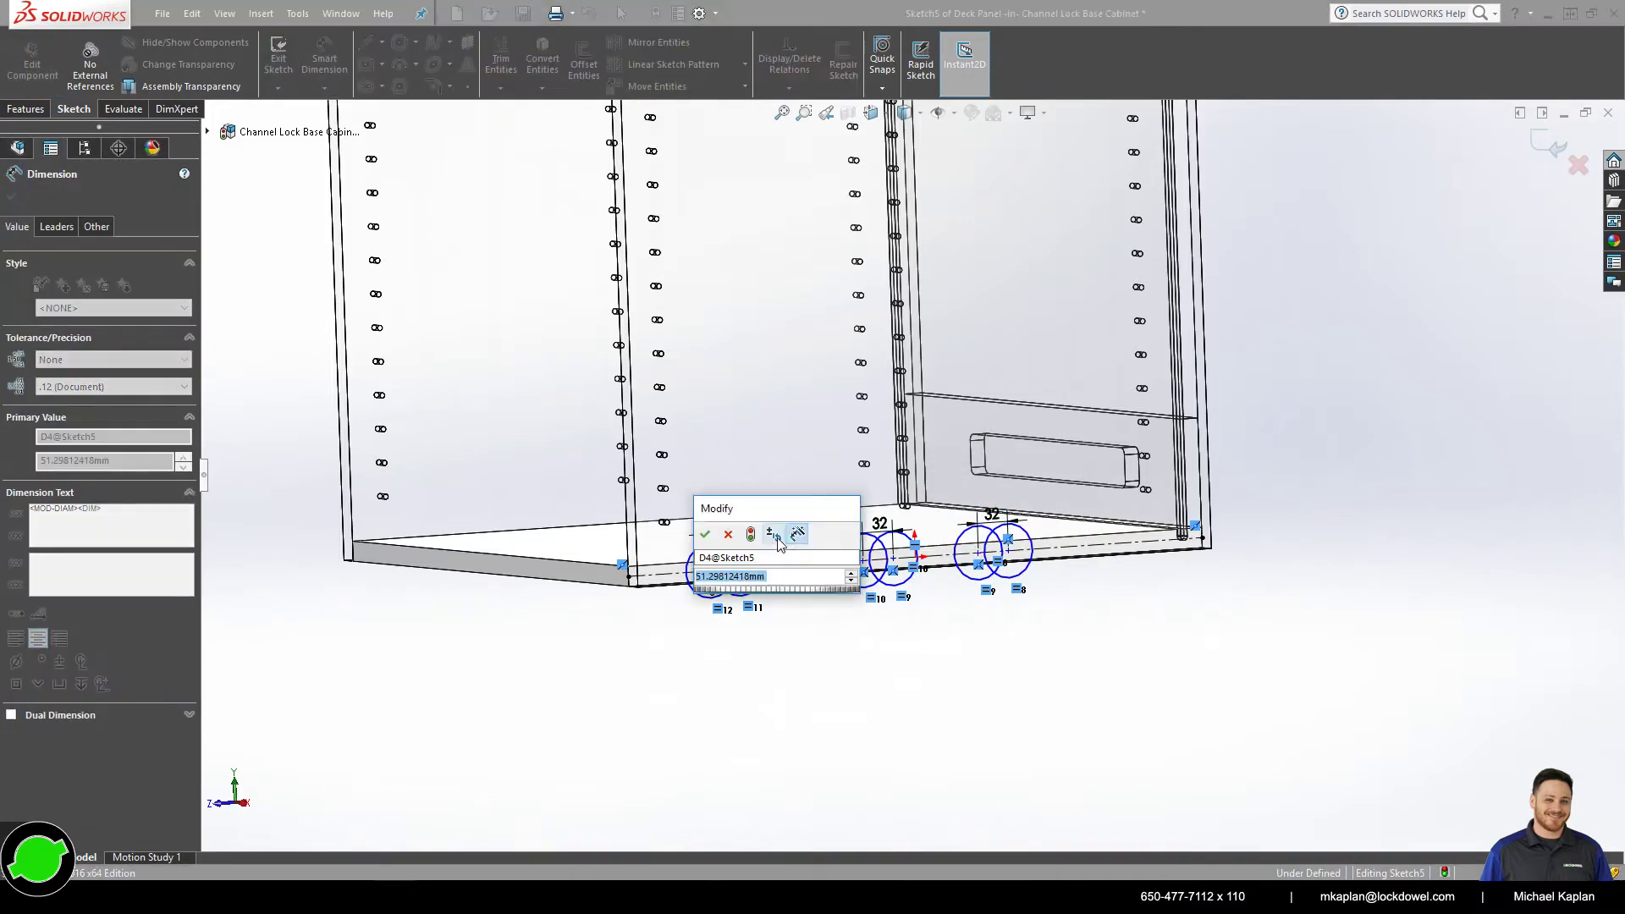
pyautogui.write('8')
pyautogui.press('Return')
# - Set the foremost circle's center 20 mm from the front end of the deck panel's centerline
pyautogui.scroll(-3, 736, 578)
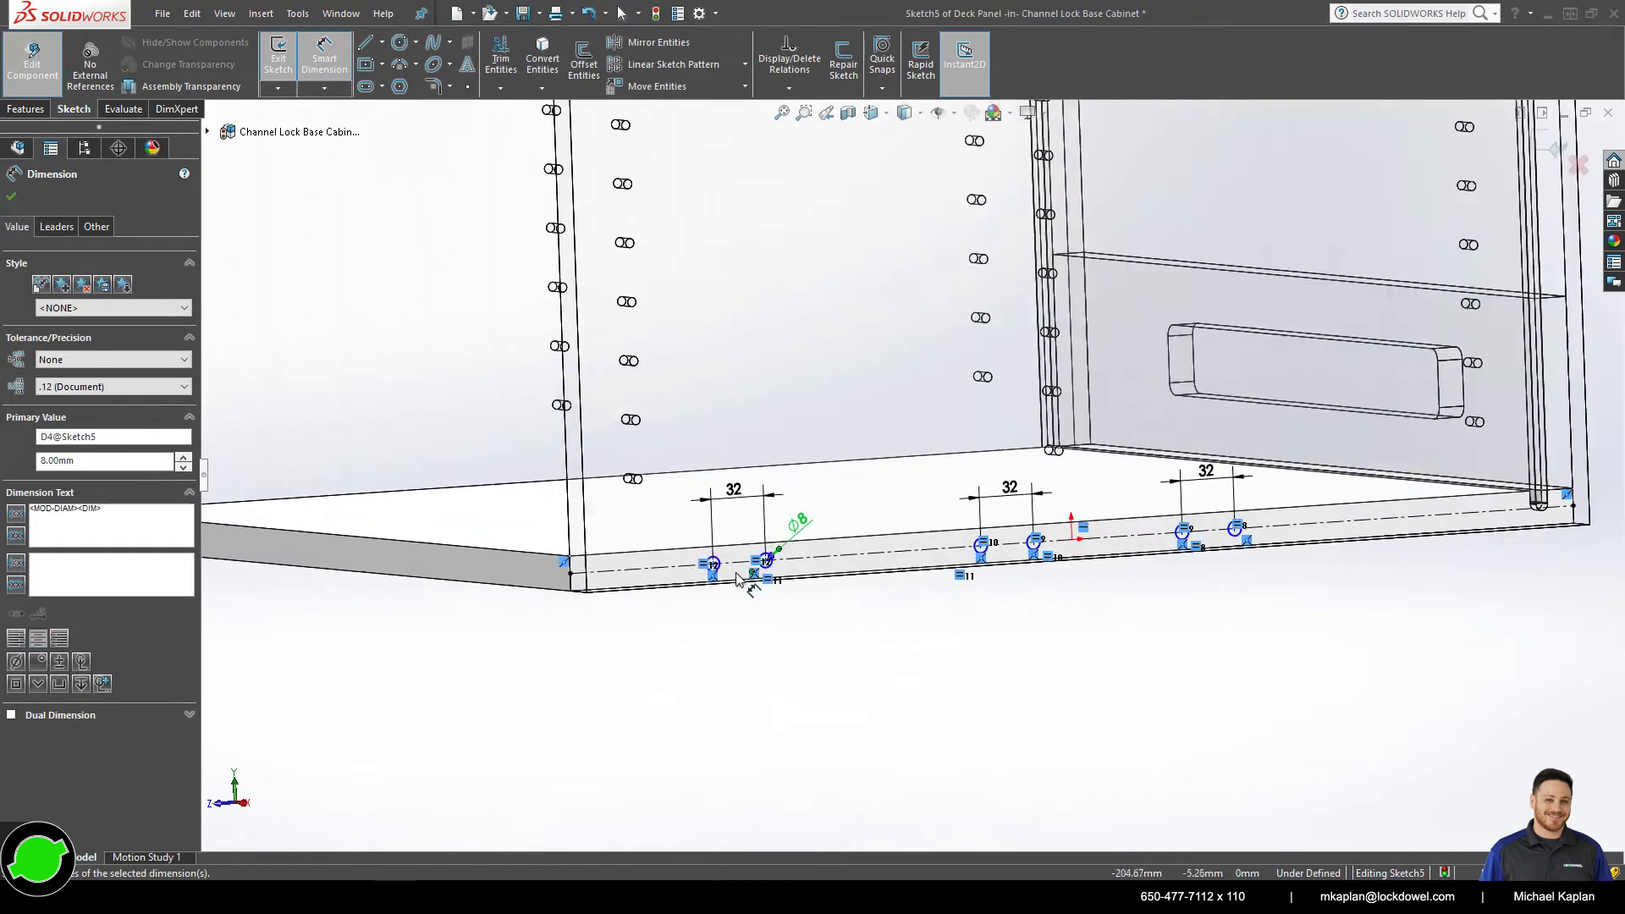
pyautogui.click(713, 566)
pyautogui.click(569, 574)
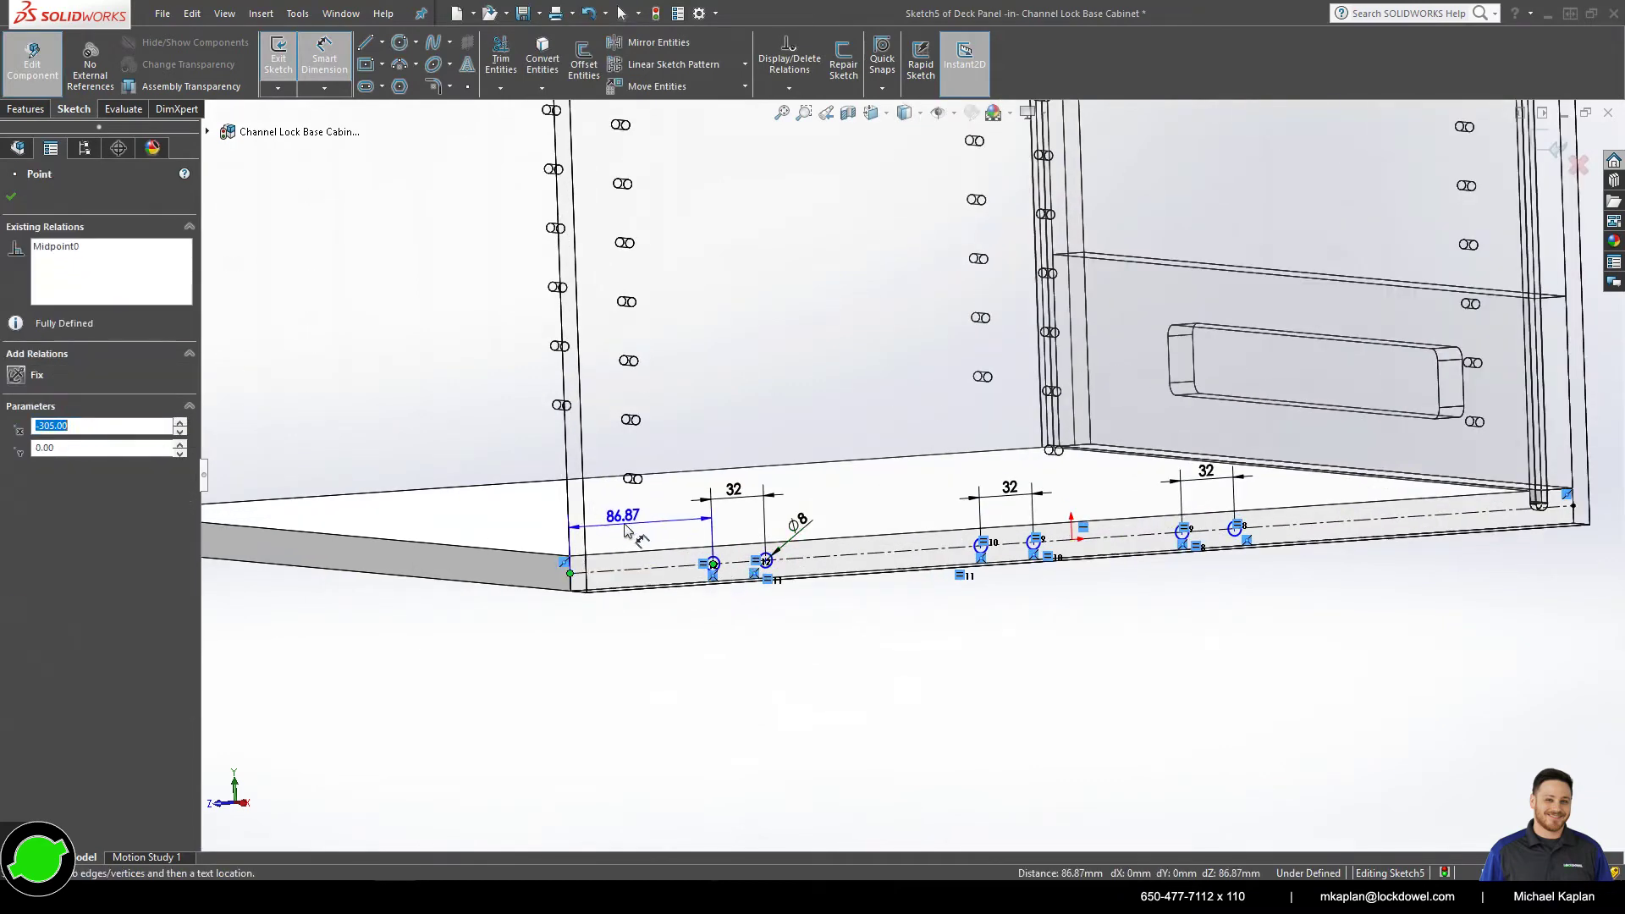
pyautogui.click(627, 521)
pyautogui.write('20')
pyautogui.press('Return')
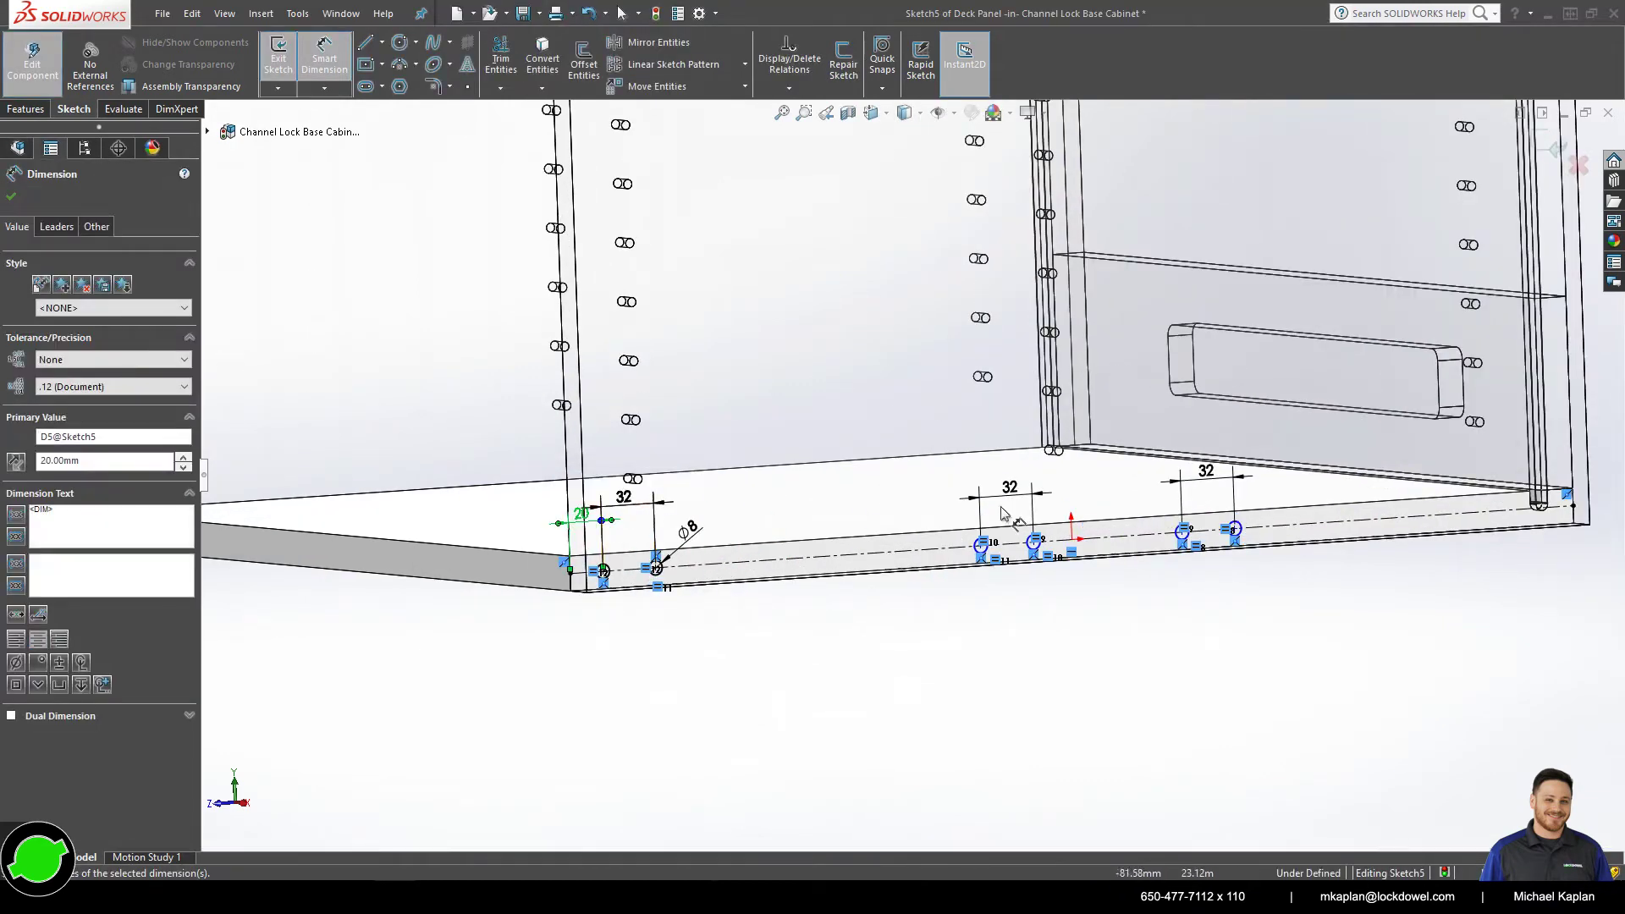
# - Set the rearmost circle's center 52 mm from the rear end of the deck panel's centerline
pyautogui.click(1234, 529)
pyautogui.click(1572, 504)
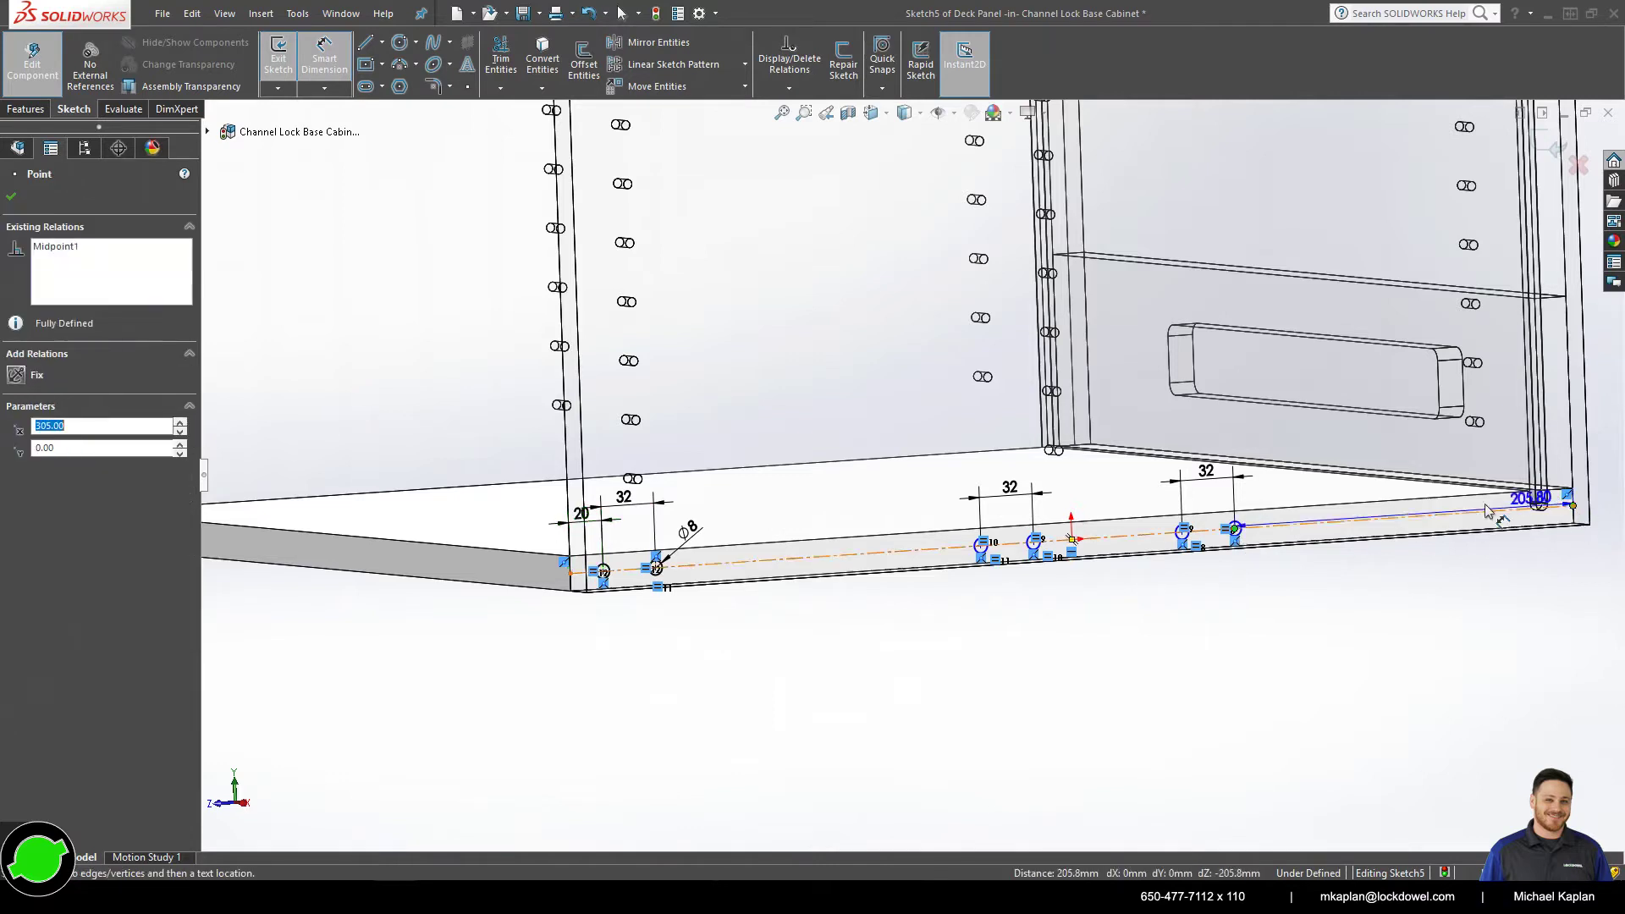
pyautogui.click(1347, 494)
pyautogui.write('52')
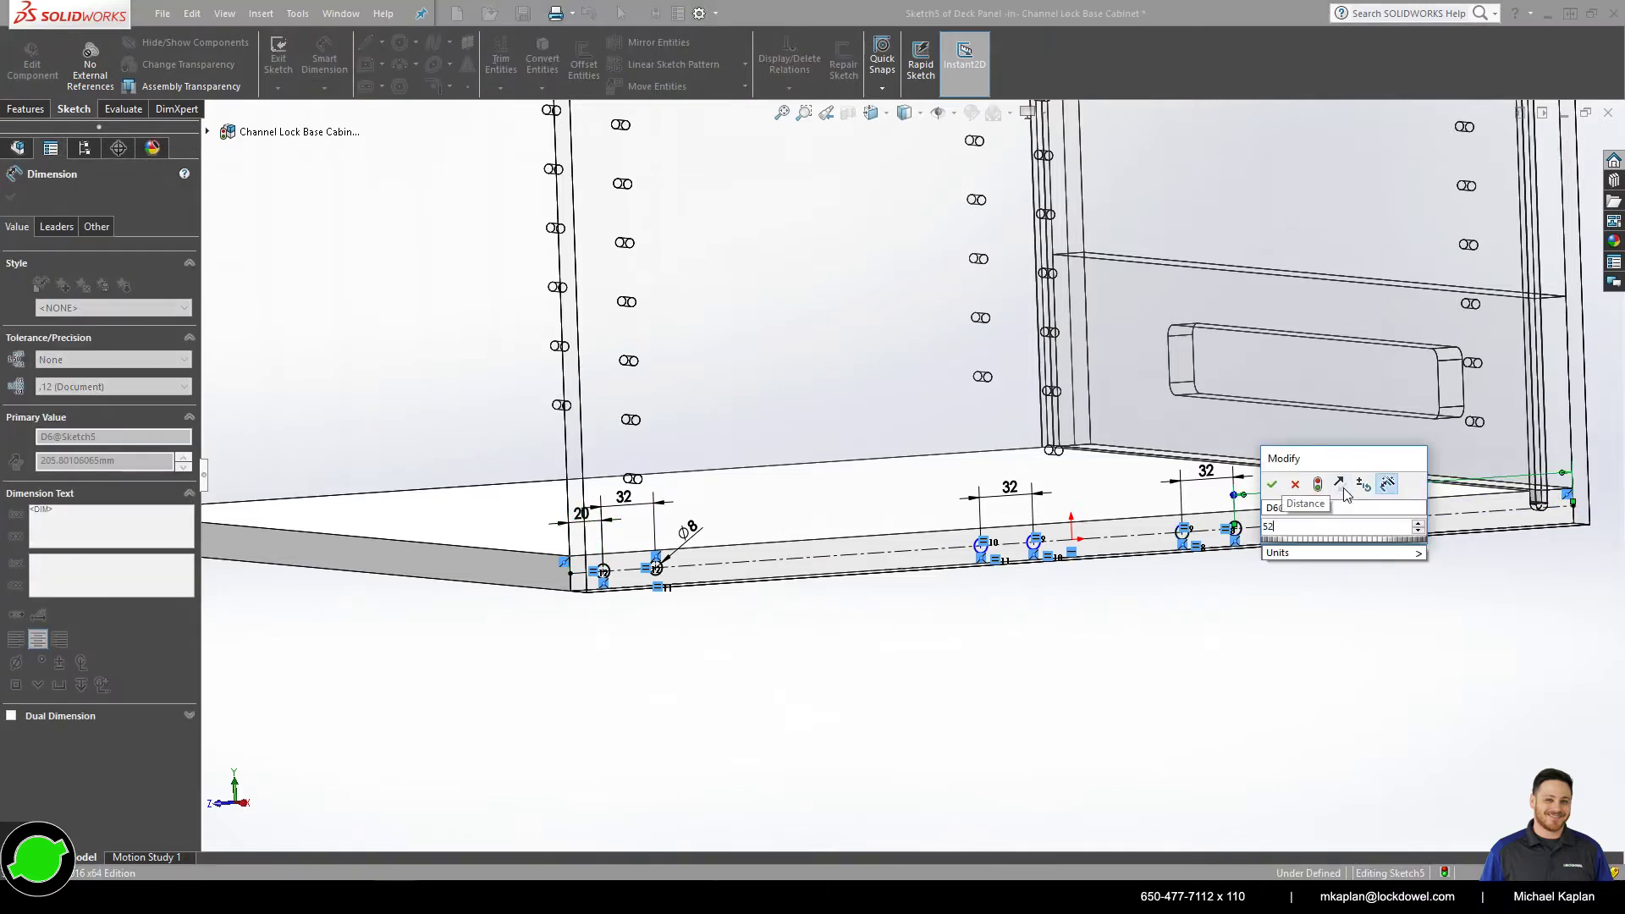
pyautogui.press('Return')
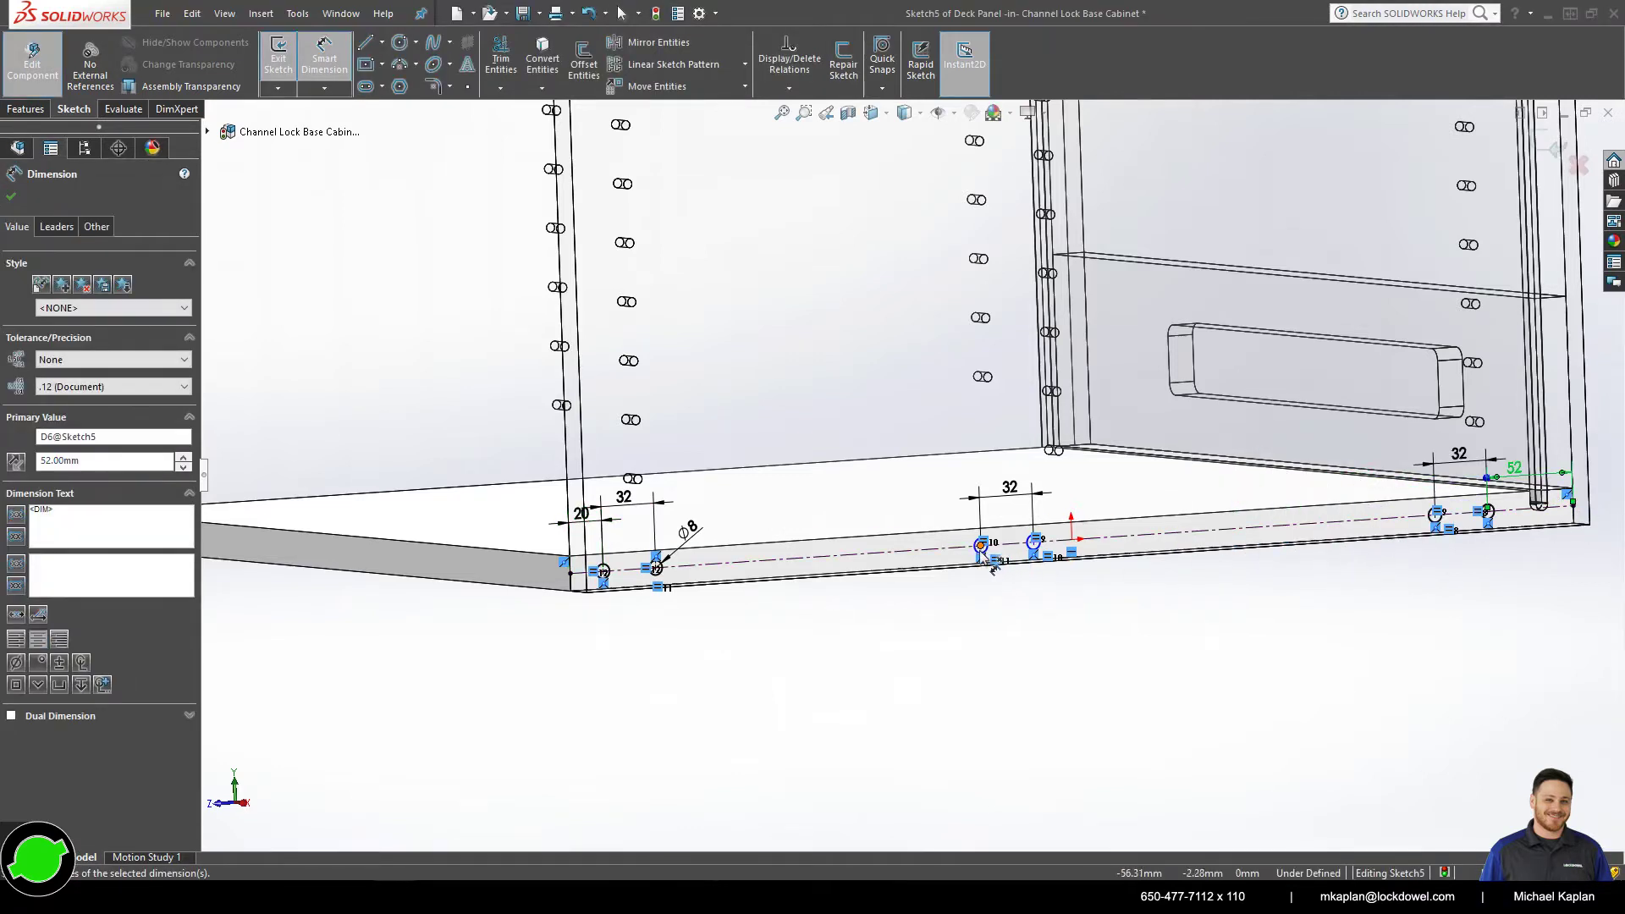
# - Dimension the gap between the front and middle circle pairs, and add a driven dimension for the gap between the middle and rear pairs
pyautogui.click(1072, 539)
pyautogui.click(658, 568)
pyautogui.click(798, 508)
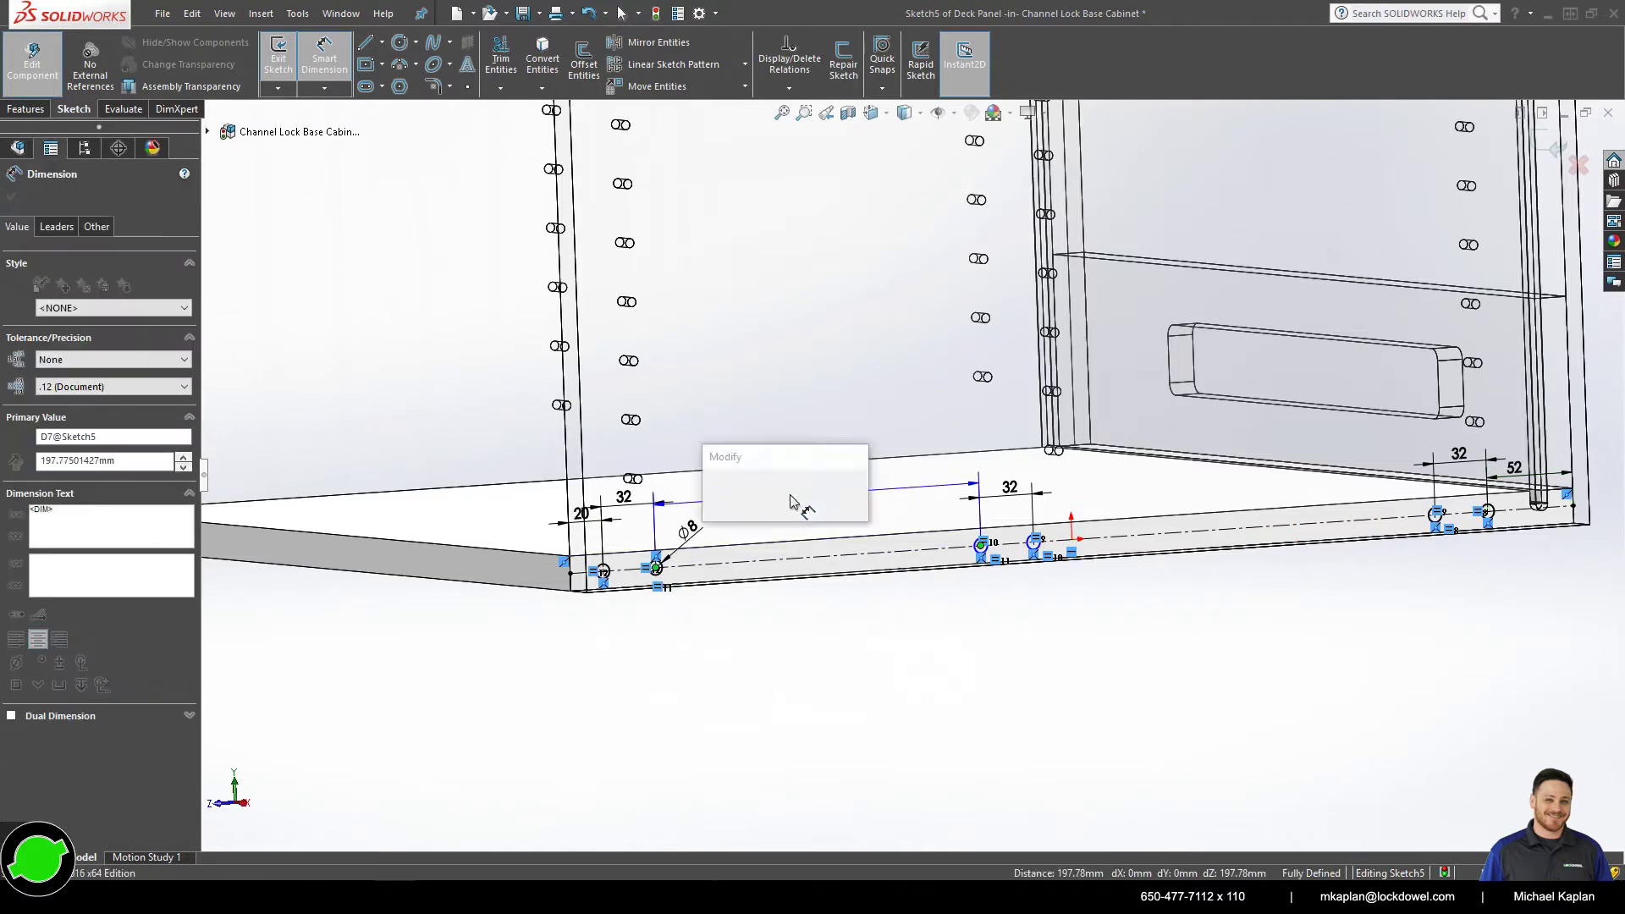
pyautogui.press('Return')
pyautogui.click(1034, 542)
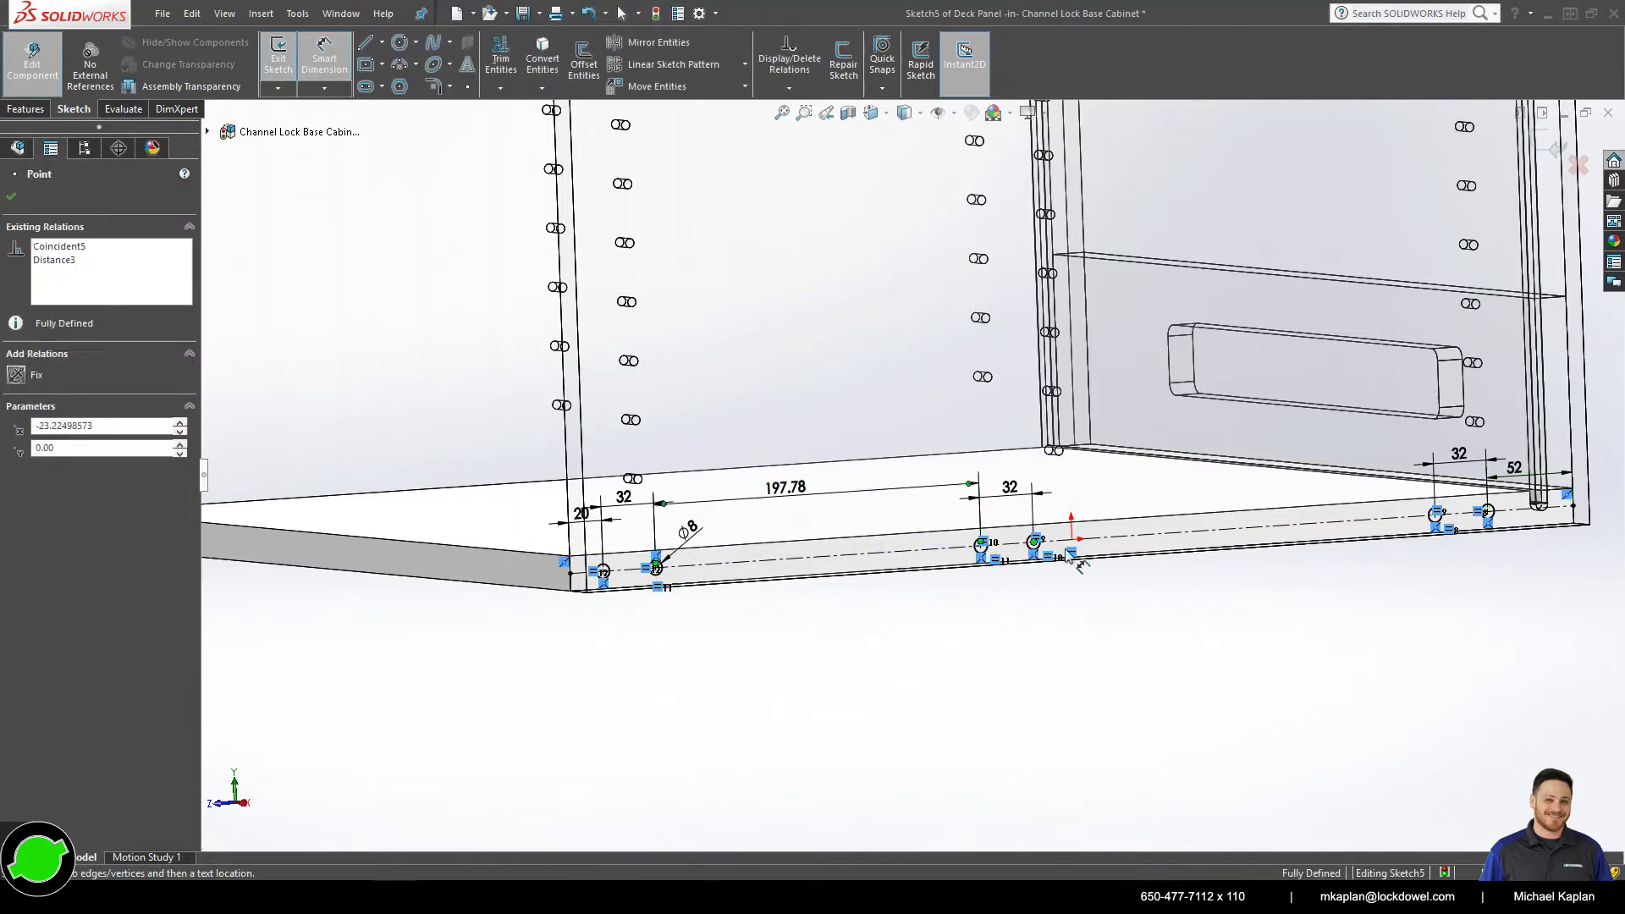
pyautogui.click(1440, 517)
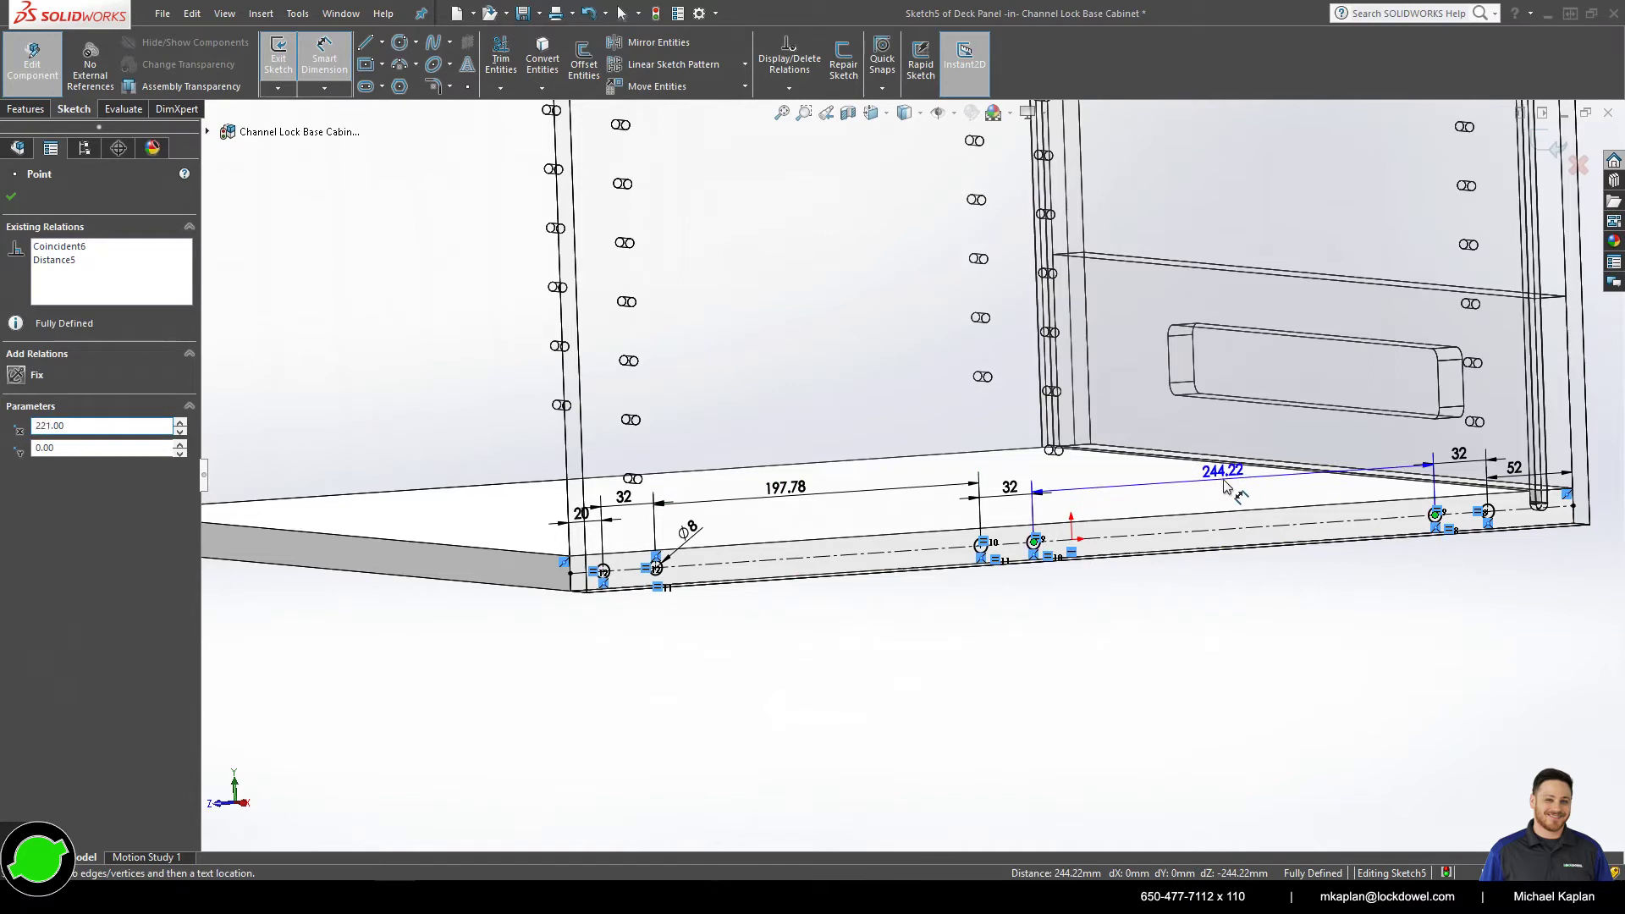
pyautogui.click(1228, 477)
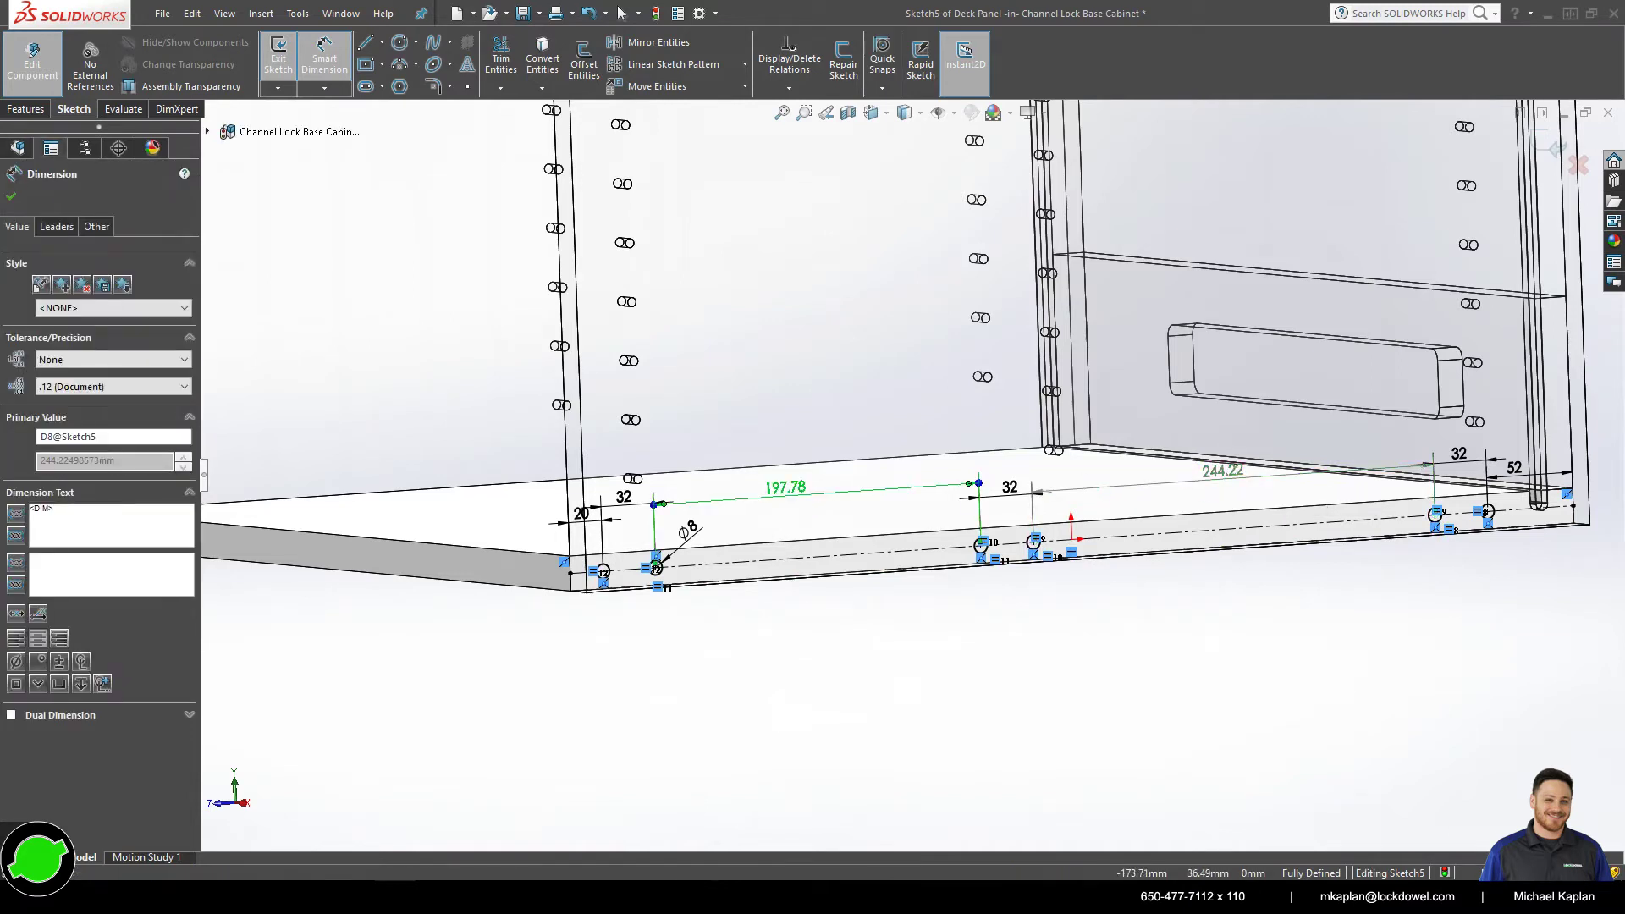
# - Set the gap between the front and middle circle pairs to 221 mm
pyautogui.doubleClick(785, 488)
pyautogui.write('2')
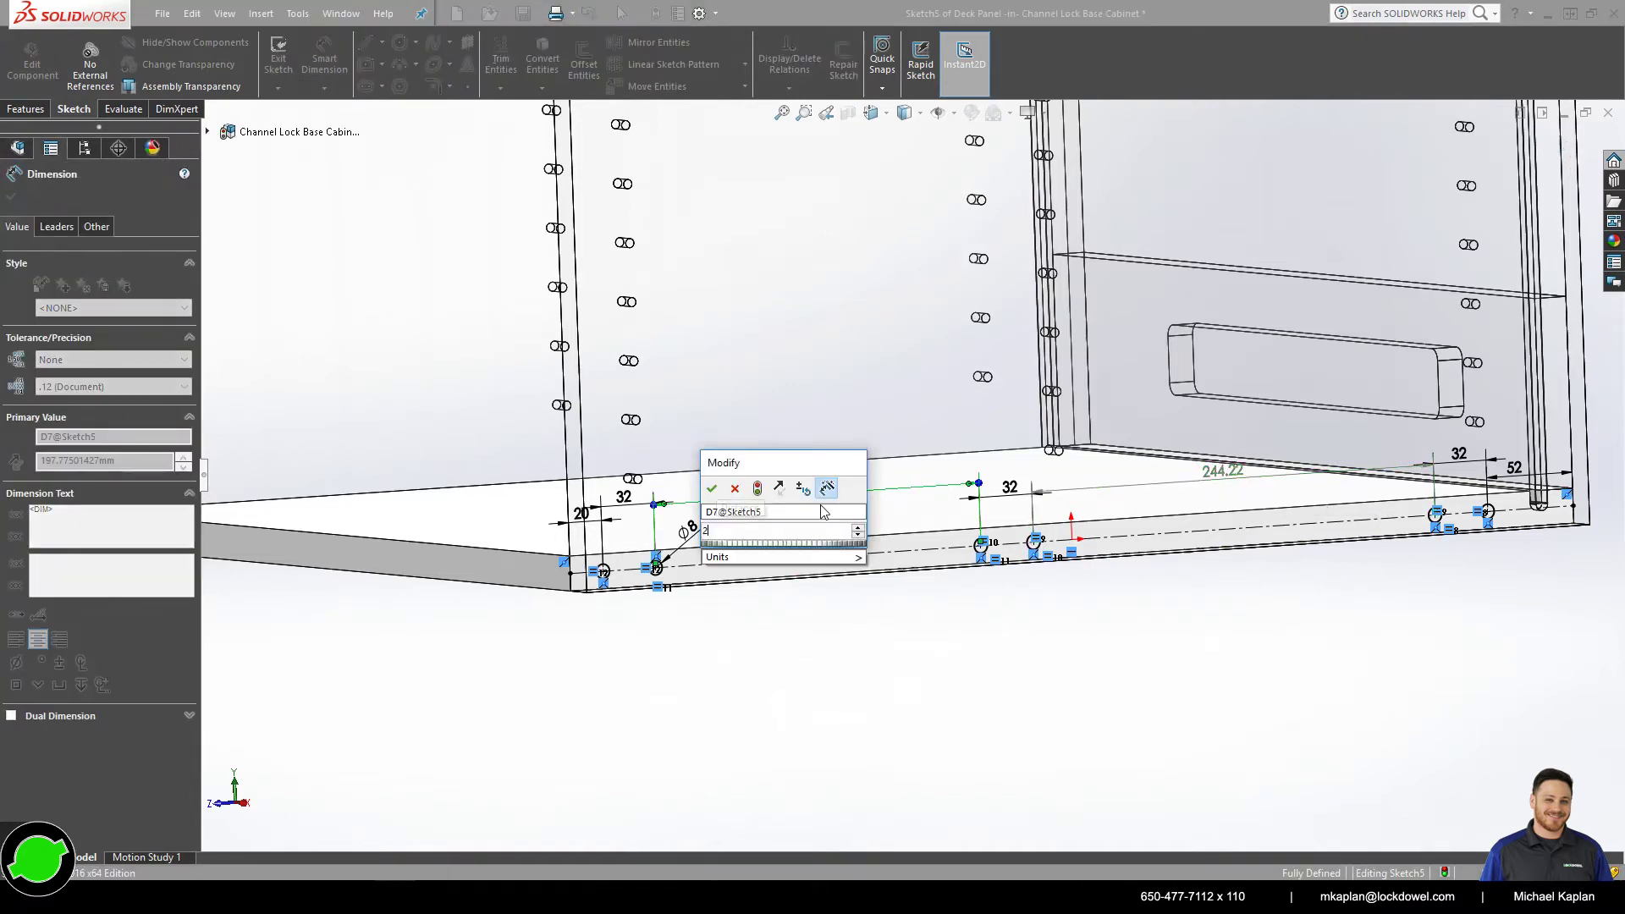
pyautogui.write('21')
pyautogui.press('Return')
# - Cut the six circles into the deck panel's edge with a blind extruded cut 21 mm deep
pyautogui.moveTo(936, 606)
pyautogui.mouseDown(button='middle')
pyautogui.moveTo(914, 606)
pyautogui.moveTo(921, 626)
pyautogui.mouseUp(button='middle')
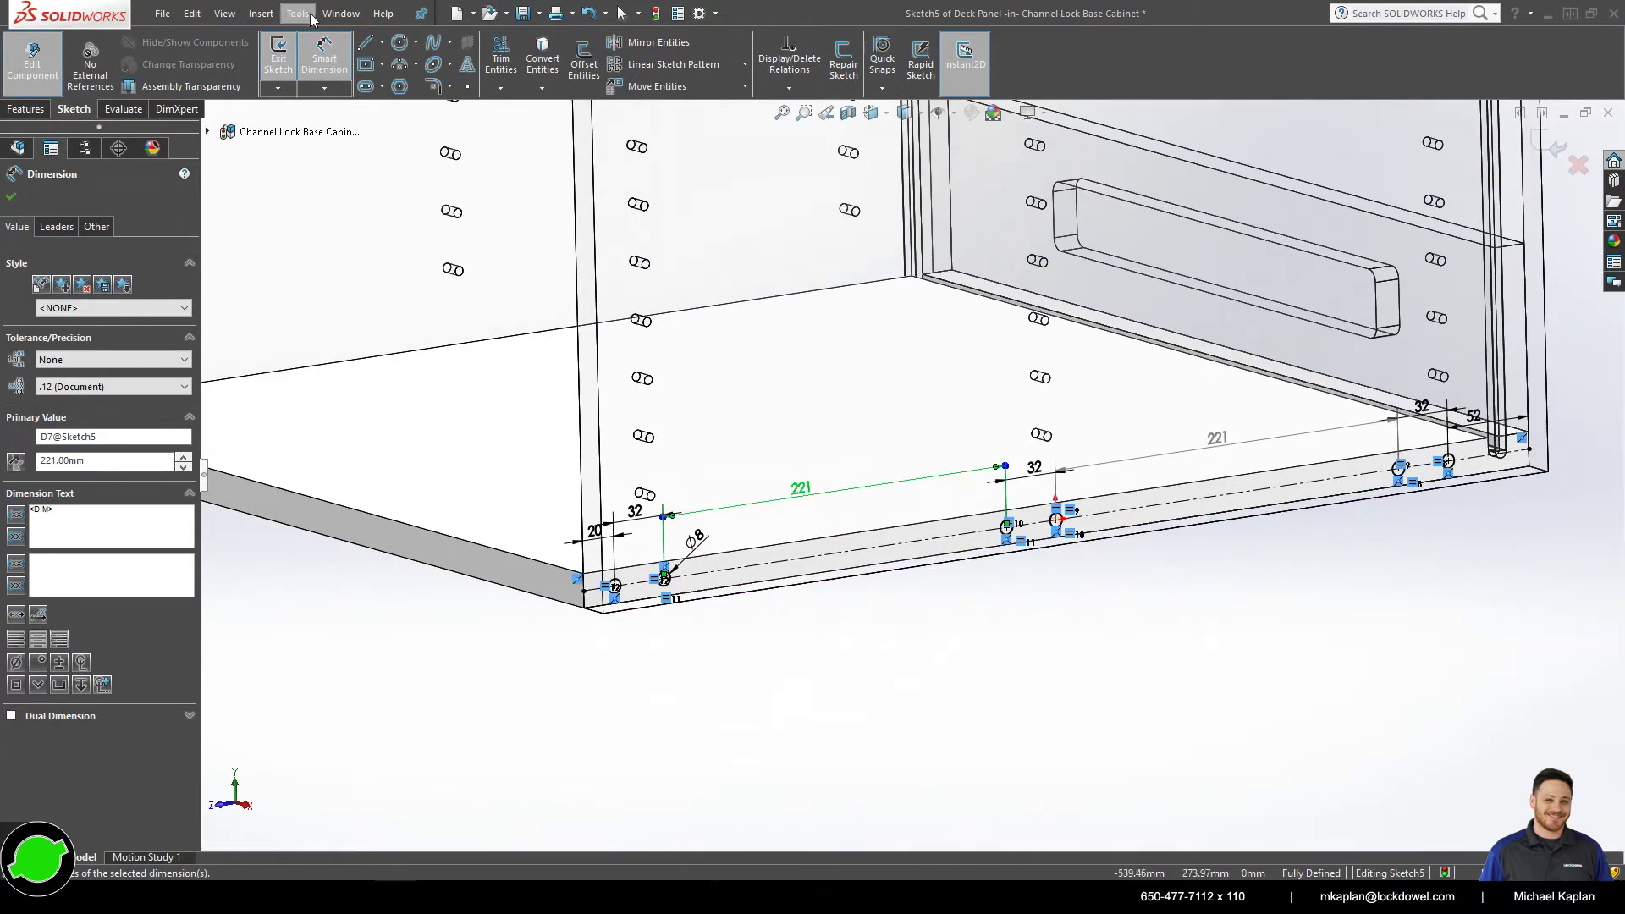
pyautogui.click(282, 54)
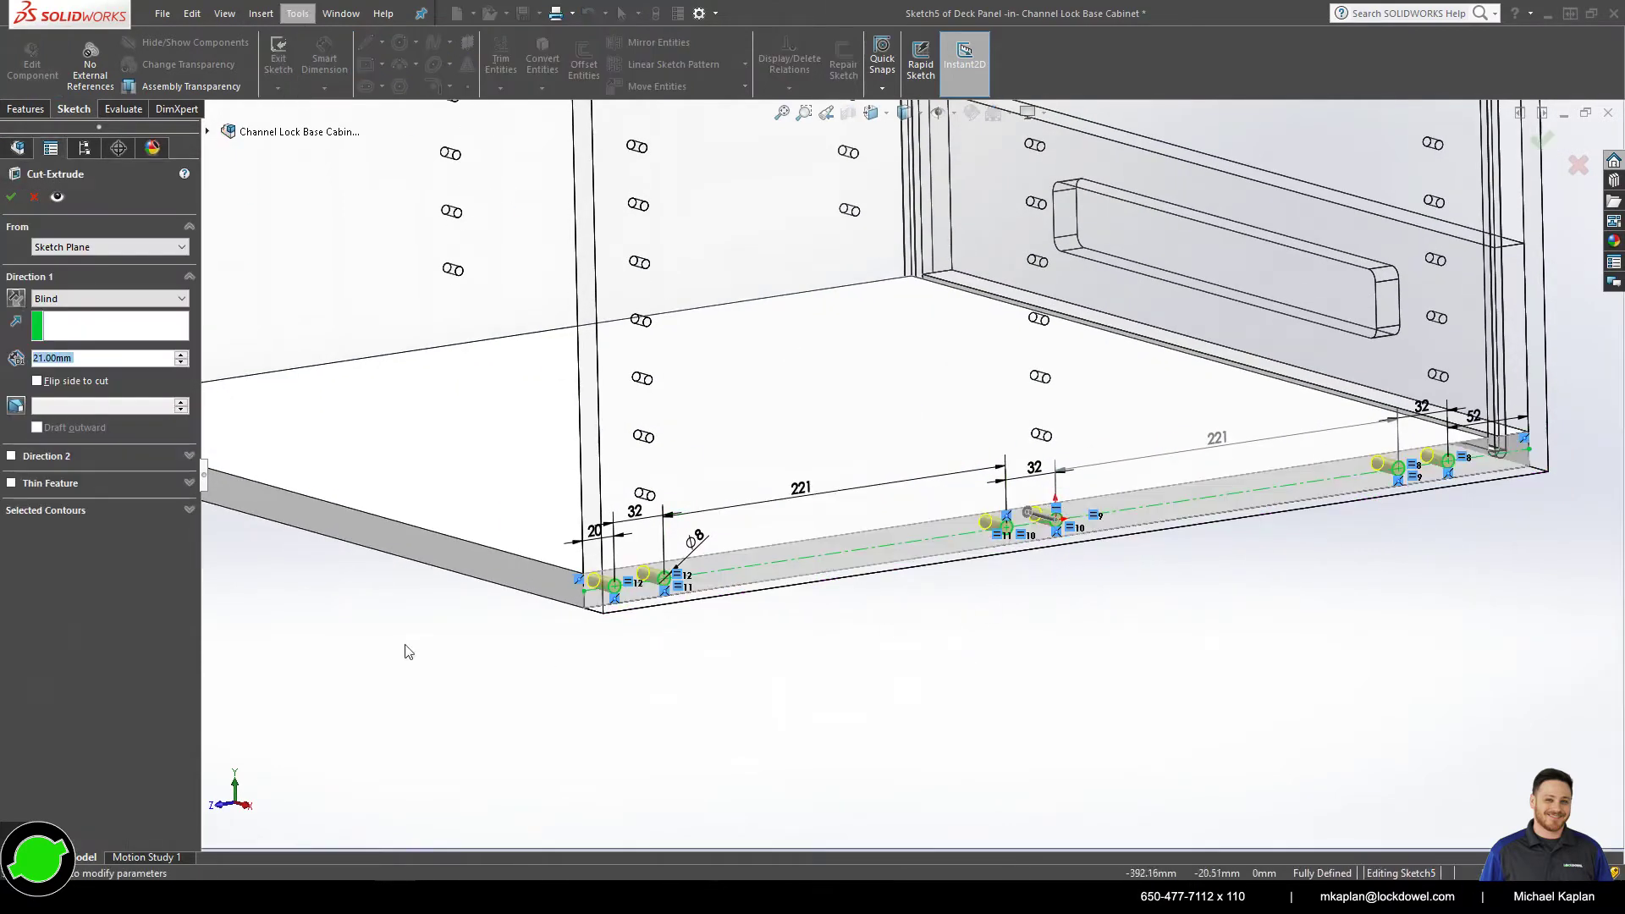
pyautogui.click(10, 197)
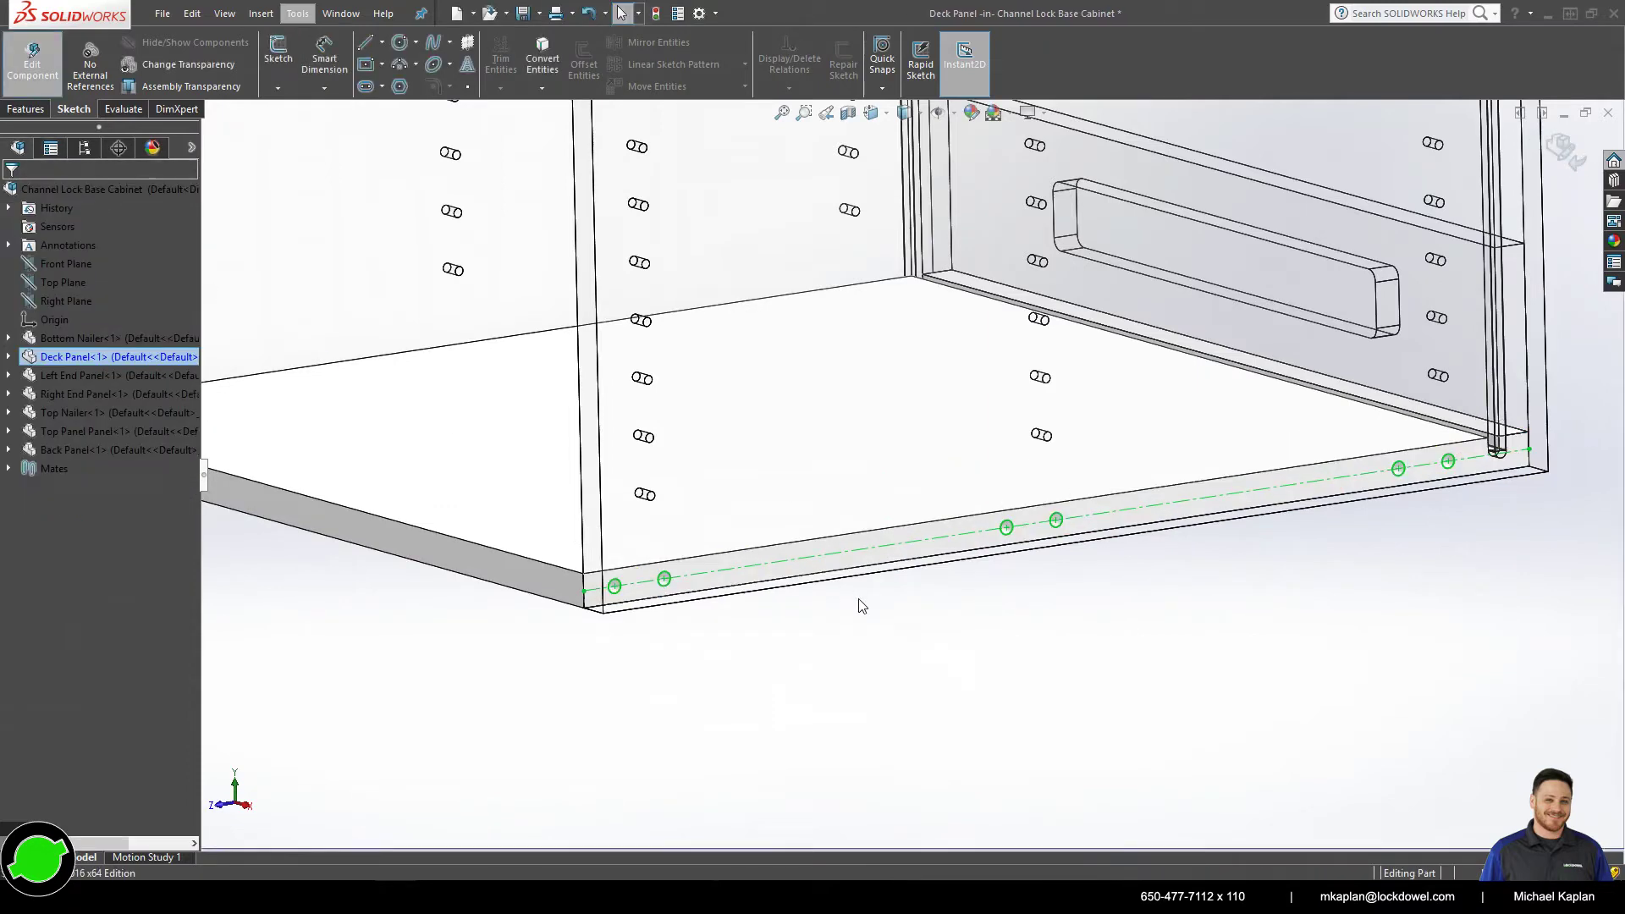
# - Mirror the deck panel's edge-bore cut Cut-Extrude3 about the panel's Right Plane to the opposite edge
pyautogui.scroll(3, 437, 479)
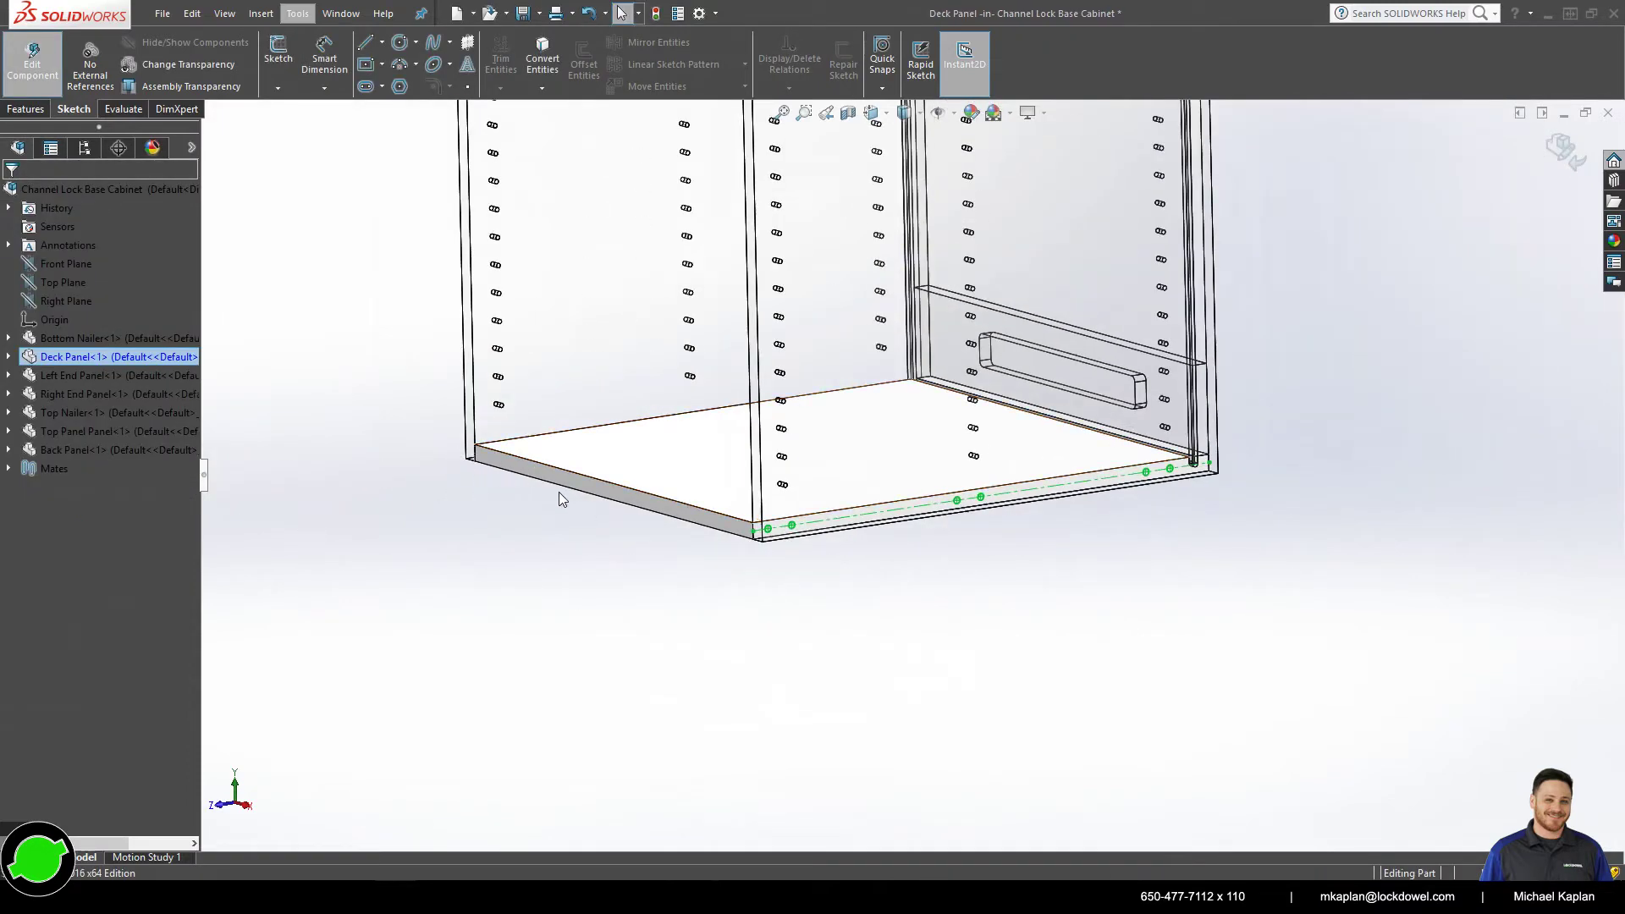
pyautogui.moveTo(559, 491); pyautogui.dragTo(621, 524, button='middle')
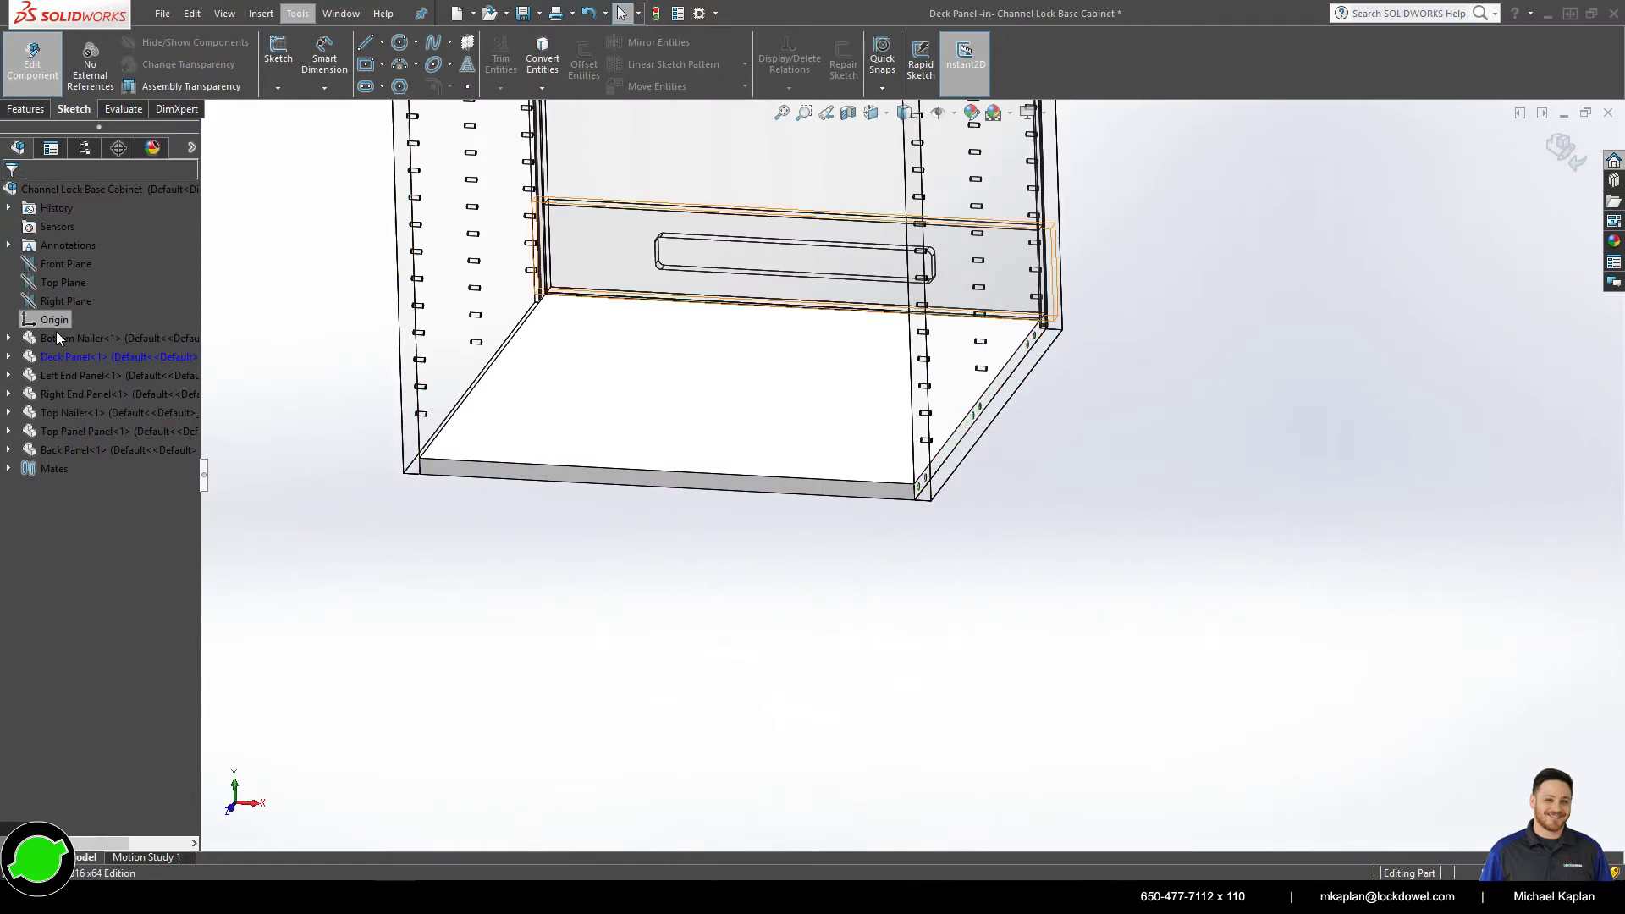
pyautogui.click(9, 356)
pyautogui.click(25, 108)
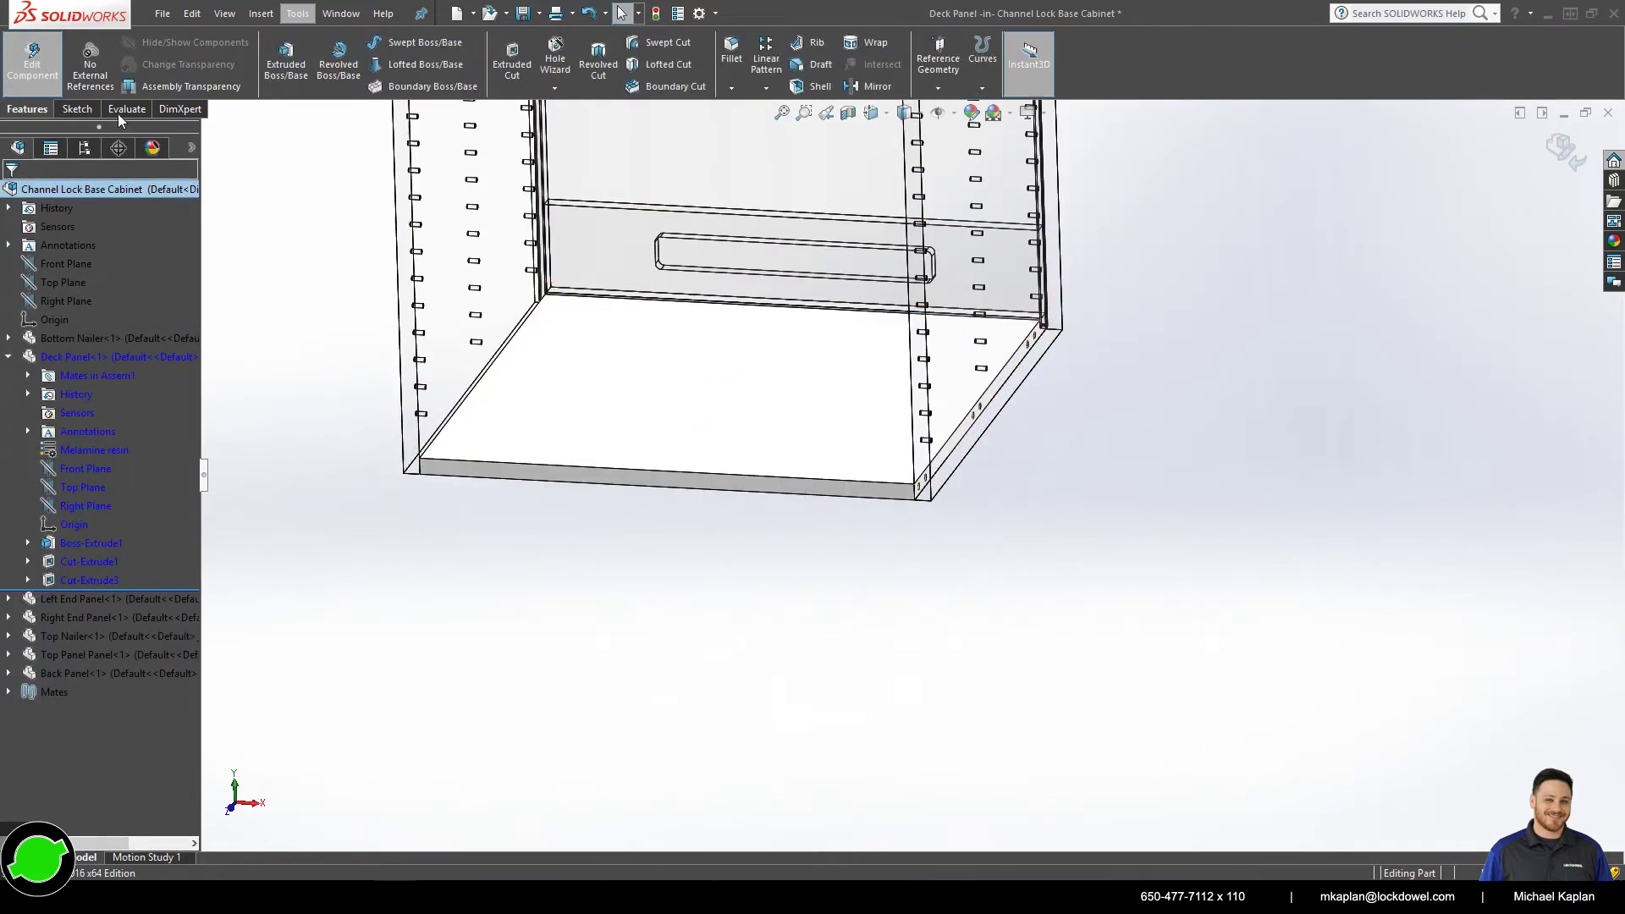
pyautogui.click(874, 87)
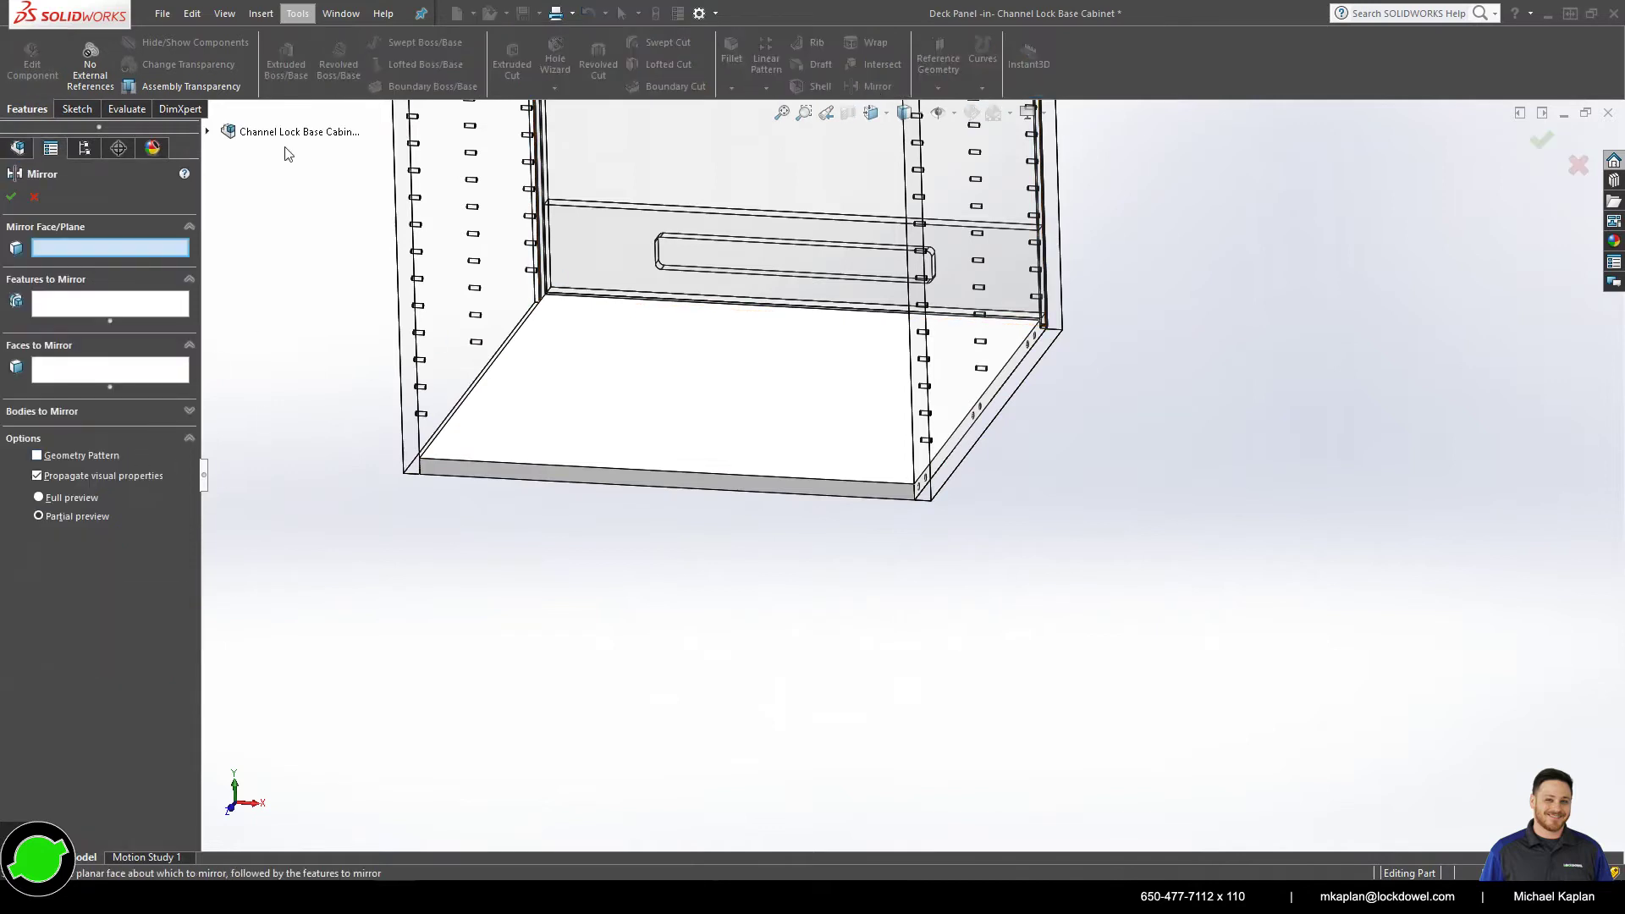
pyautogui.click(207, 131)
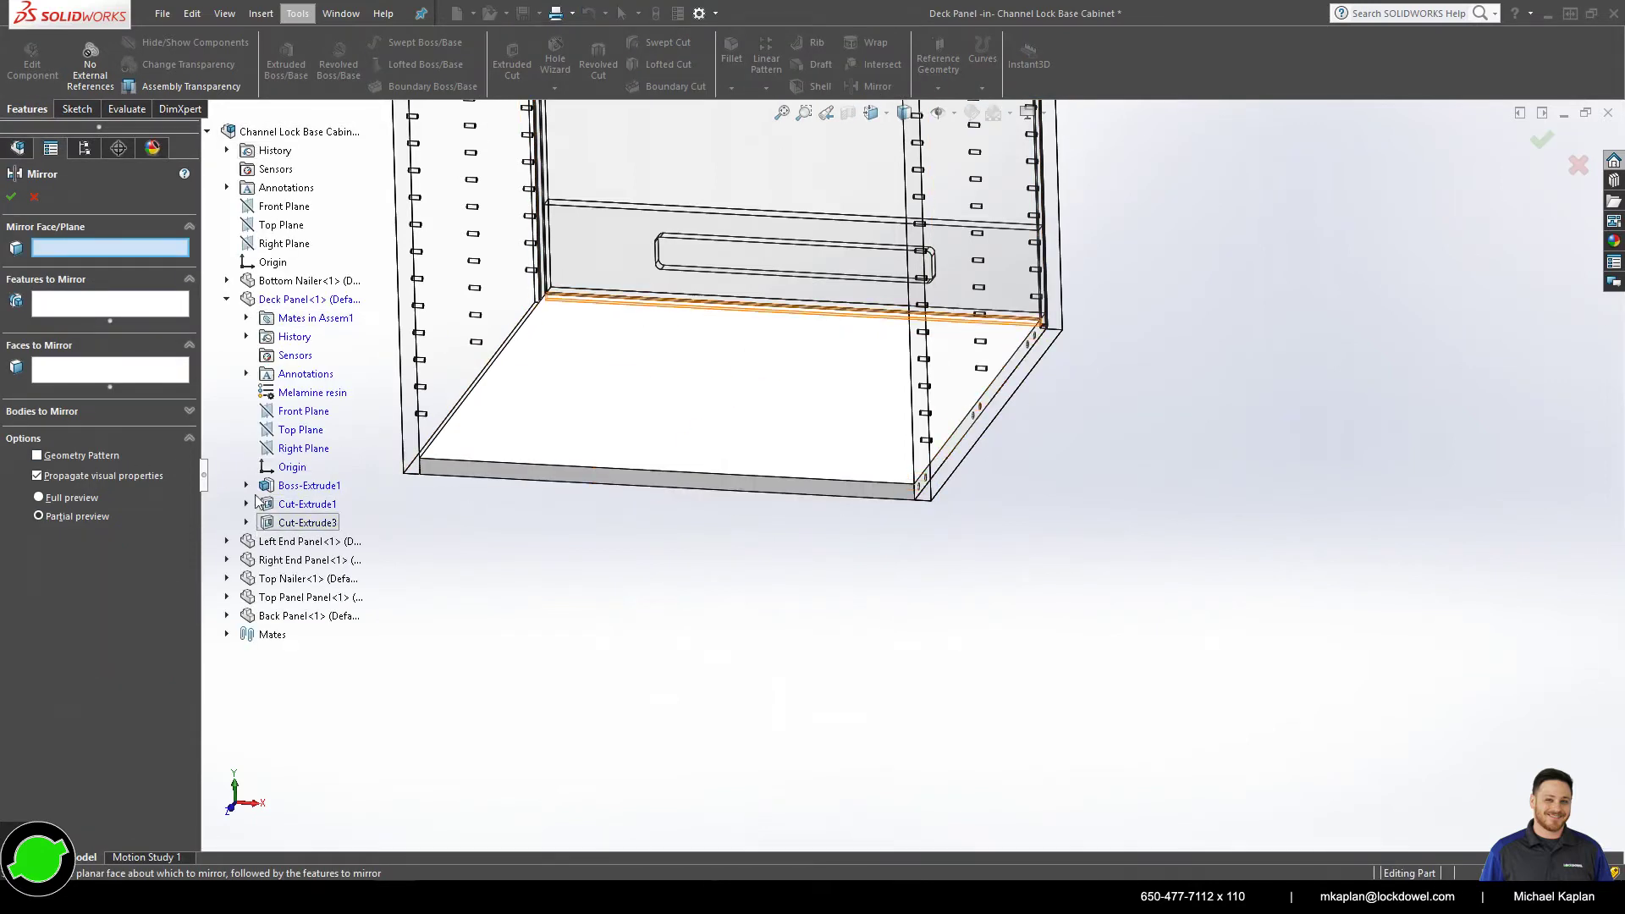
pyautogui.click(111, 303)
pyautogui.click(307, 522)
pyautogui.click(110, 247)
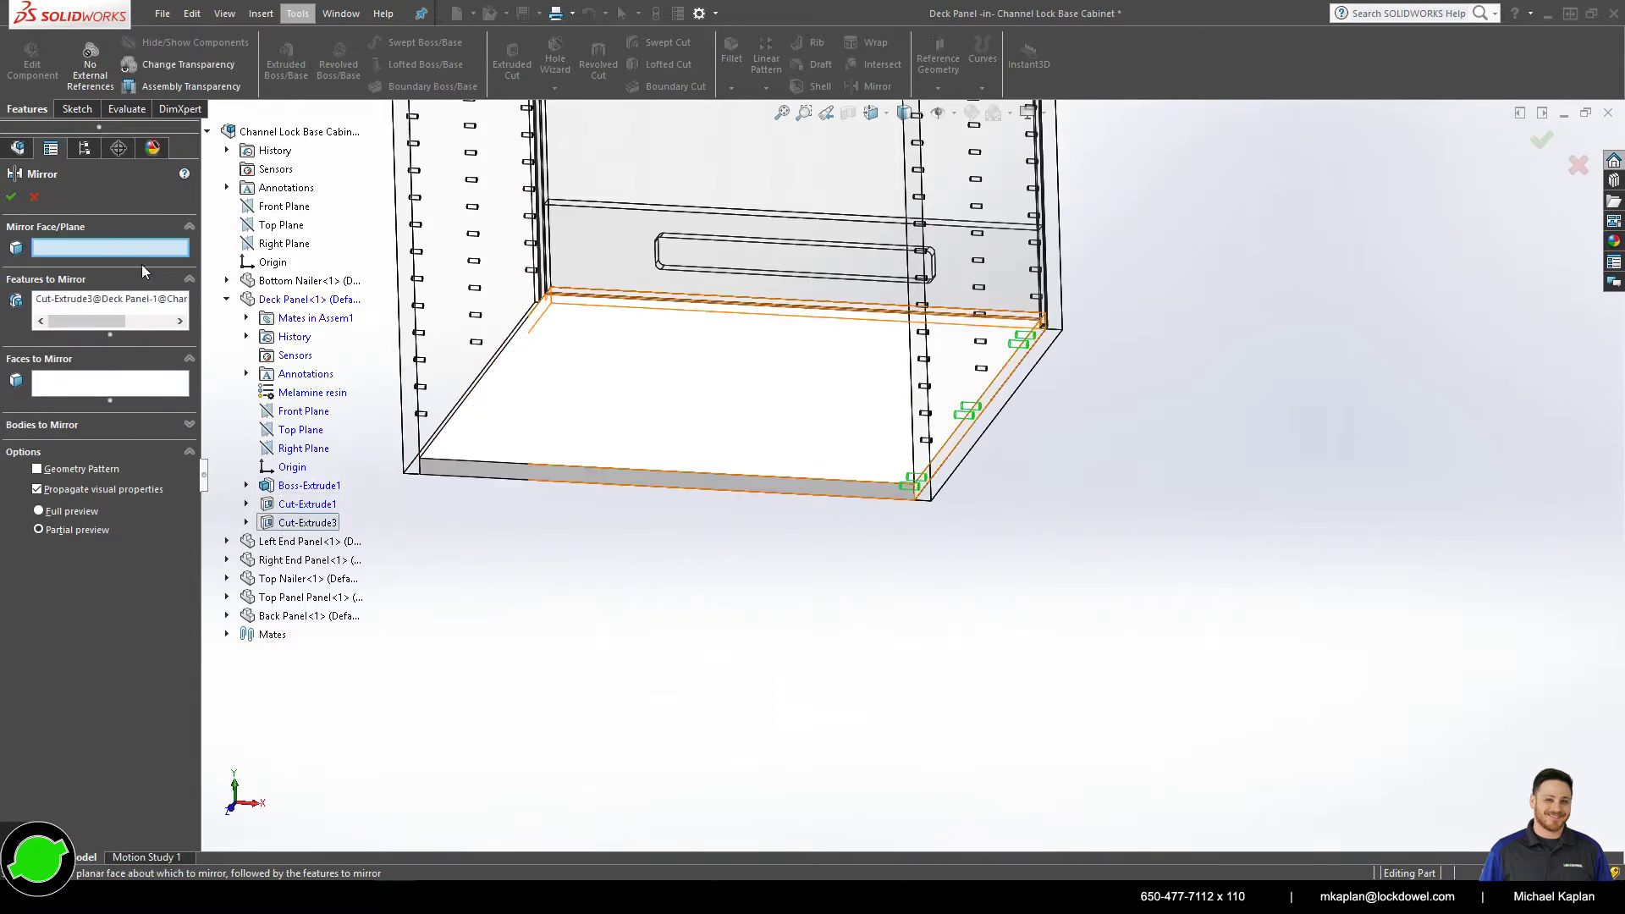
pyautogui.click(304, 447)
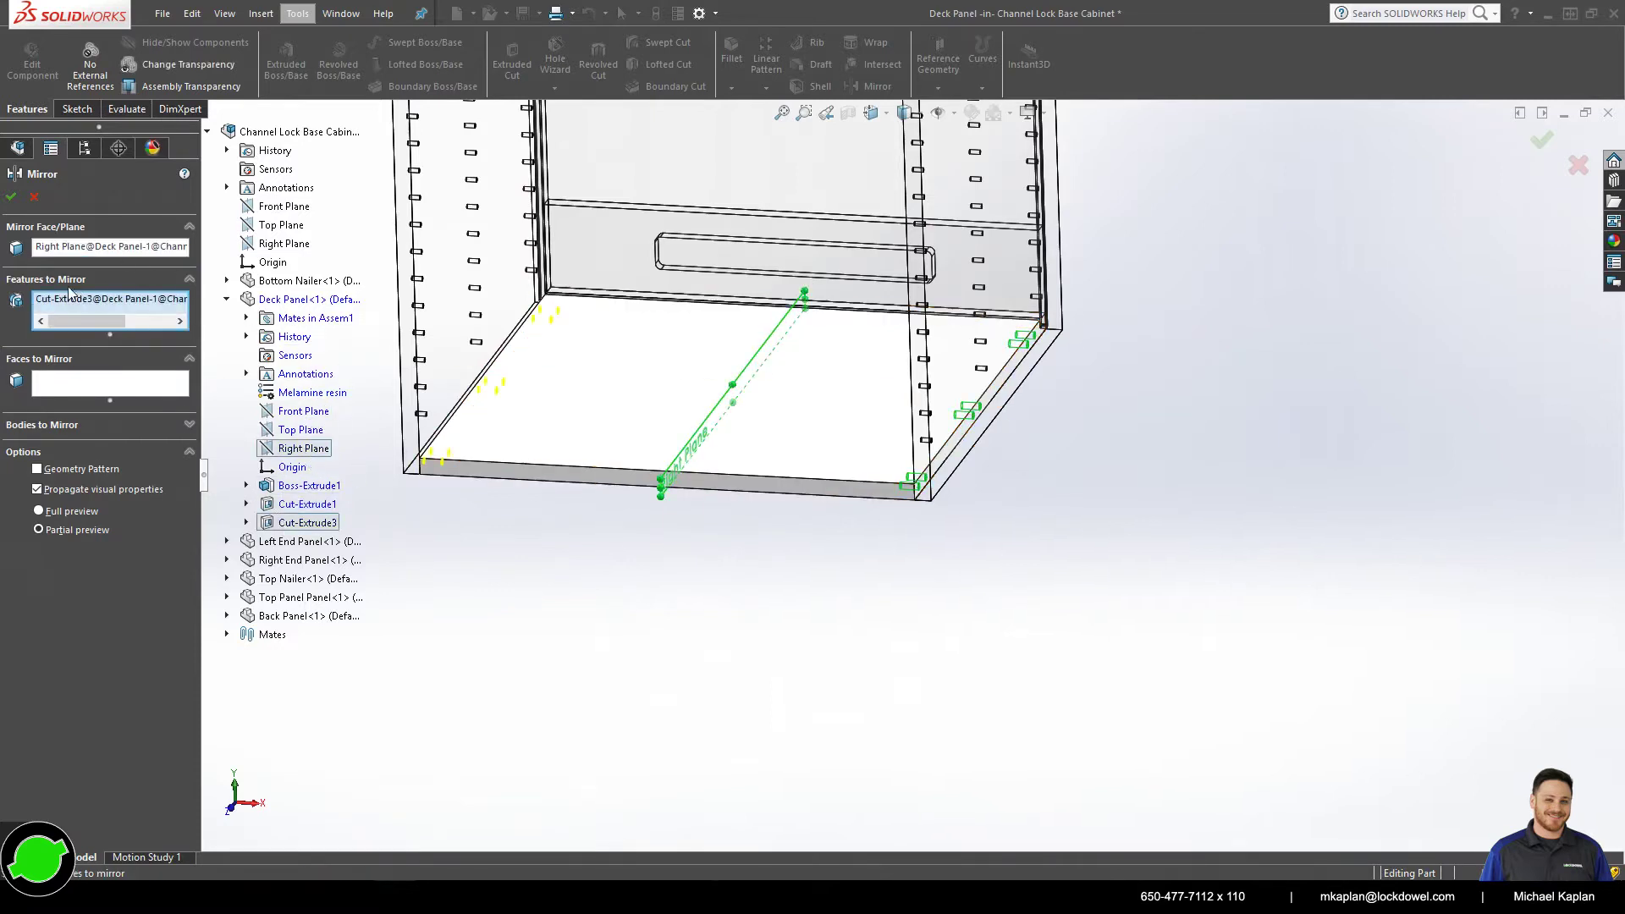
pyautogui.click(10, 200)
# - Finish editing the deck panel and open the bottom nailer for editing within the assembly
pyautogui.moveTo(348, 439); pyautogui.dragTo(430, 471, button='middle')
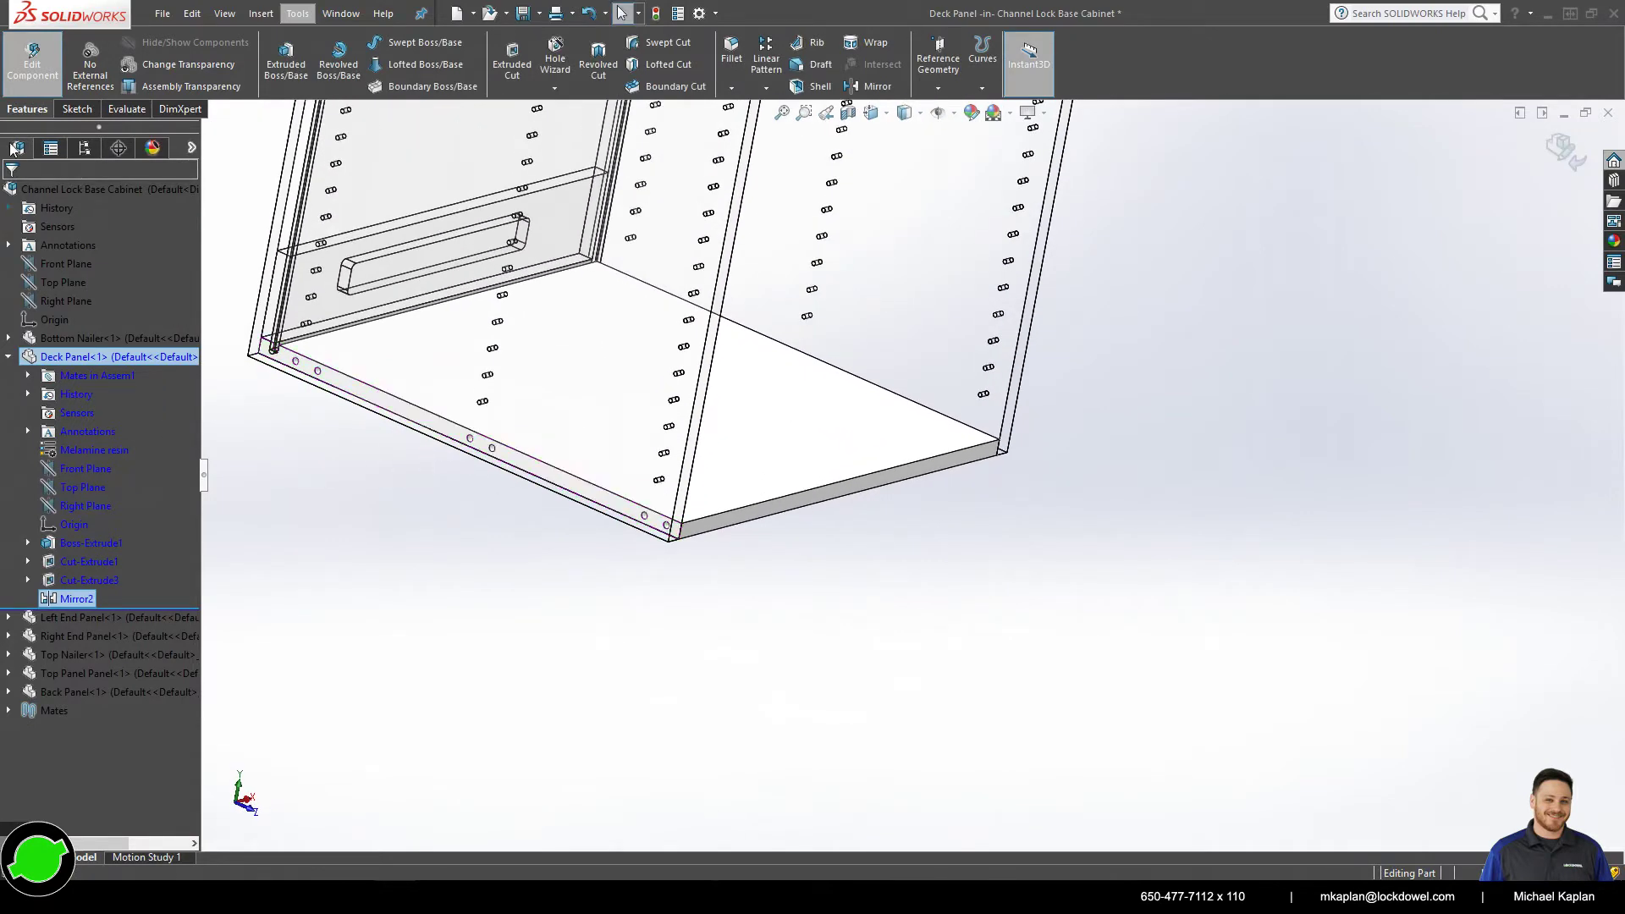
pyautogui.click(34, 59)
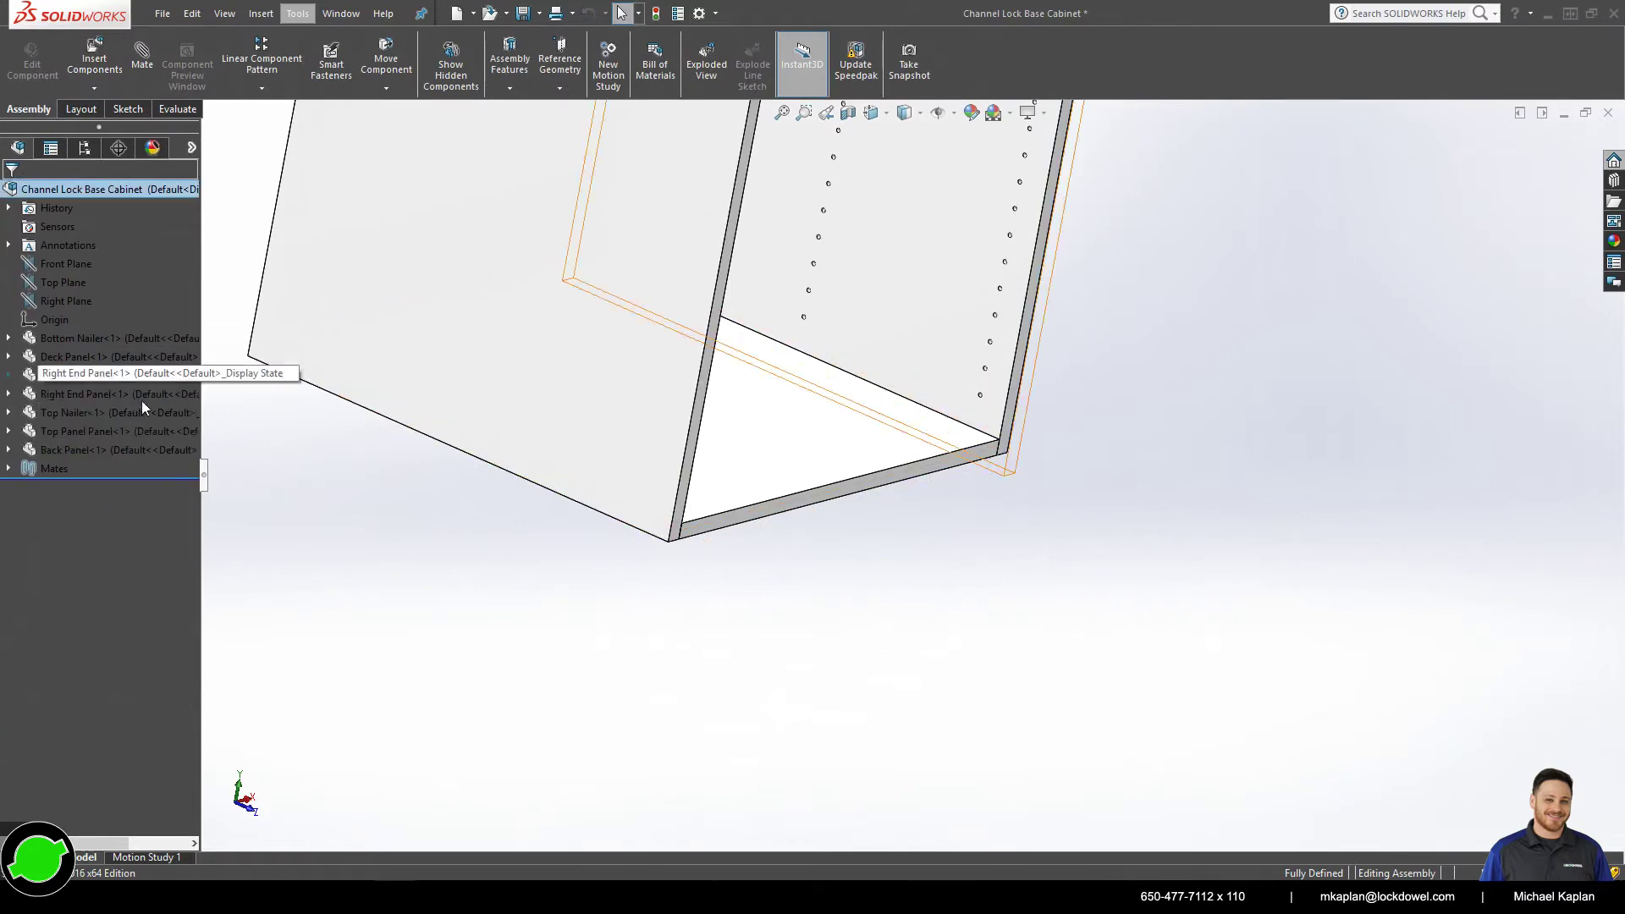
pyautogui.scroll(5, 550, 361)
pyautogui.scroll(-4, 753, 182)
pyautogui.moveTo(784, 249); pyautogui.dragTo(968, 322, button='middle')
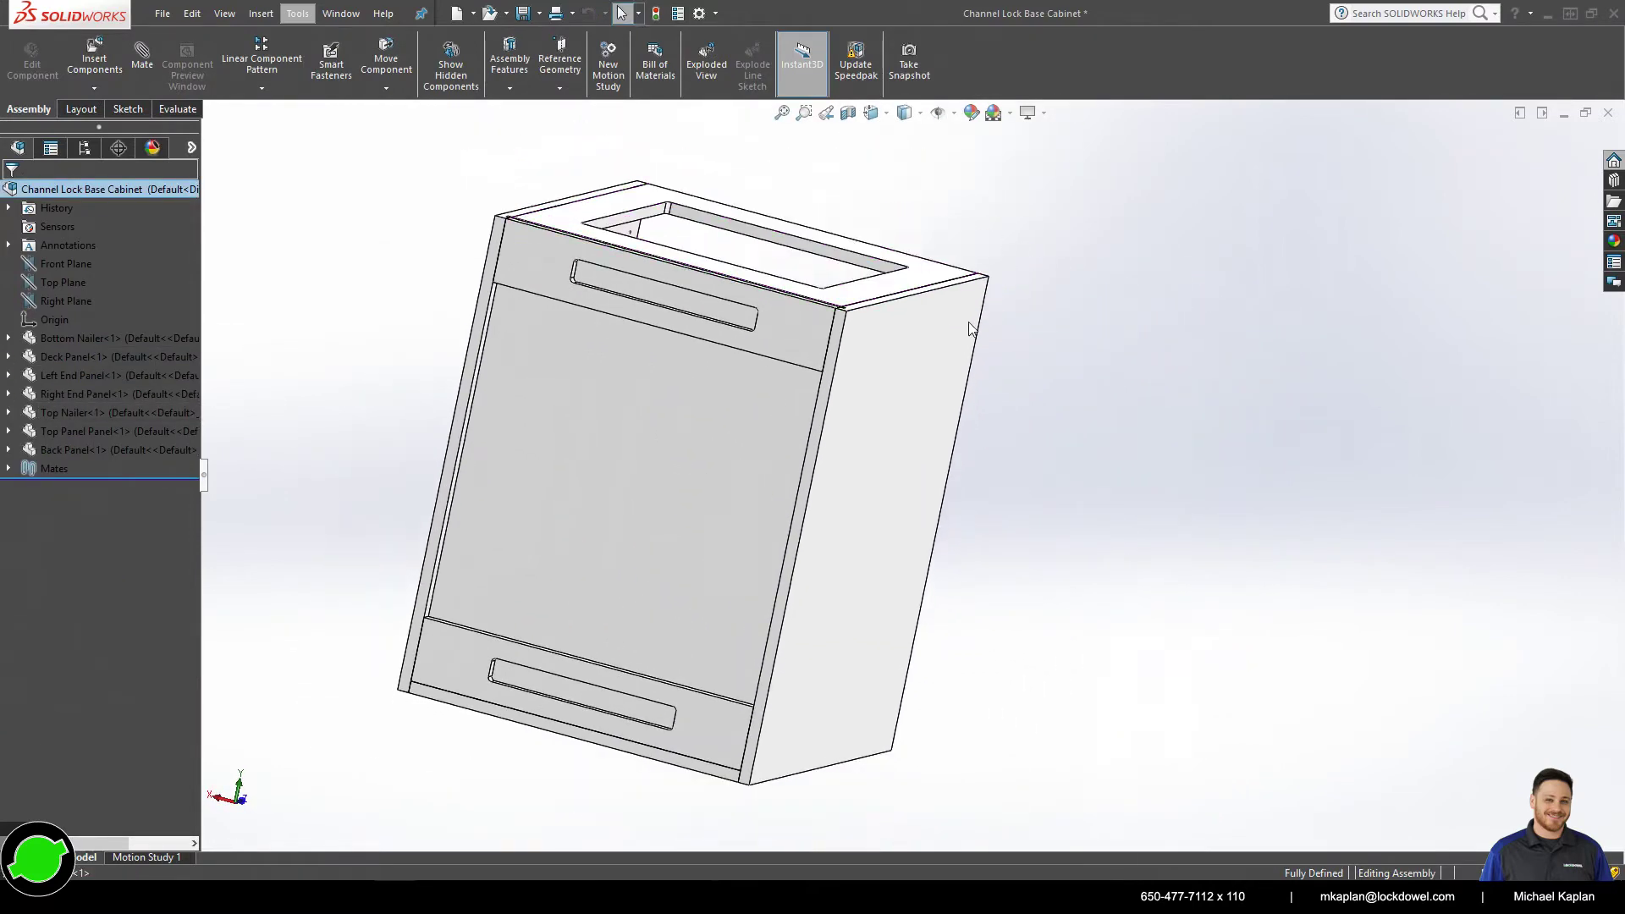
pyautogui.click(704, 702)
pyautogui.click(770, 338)
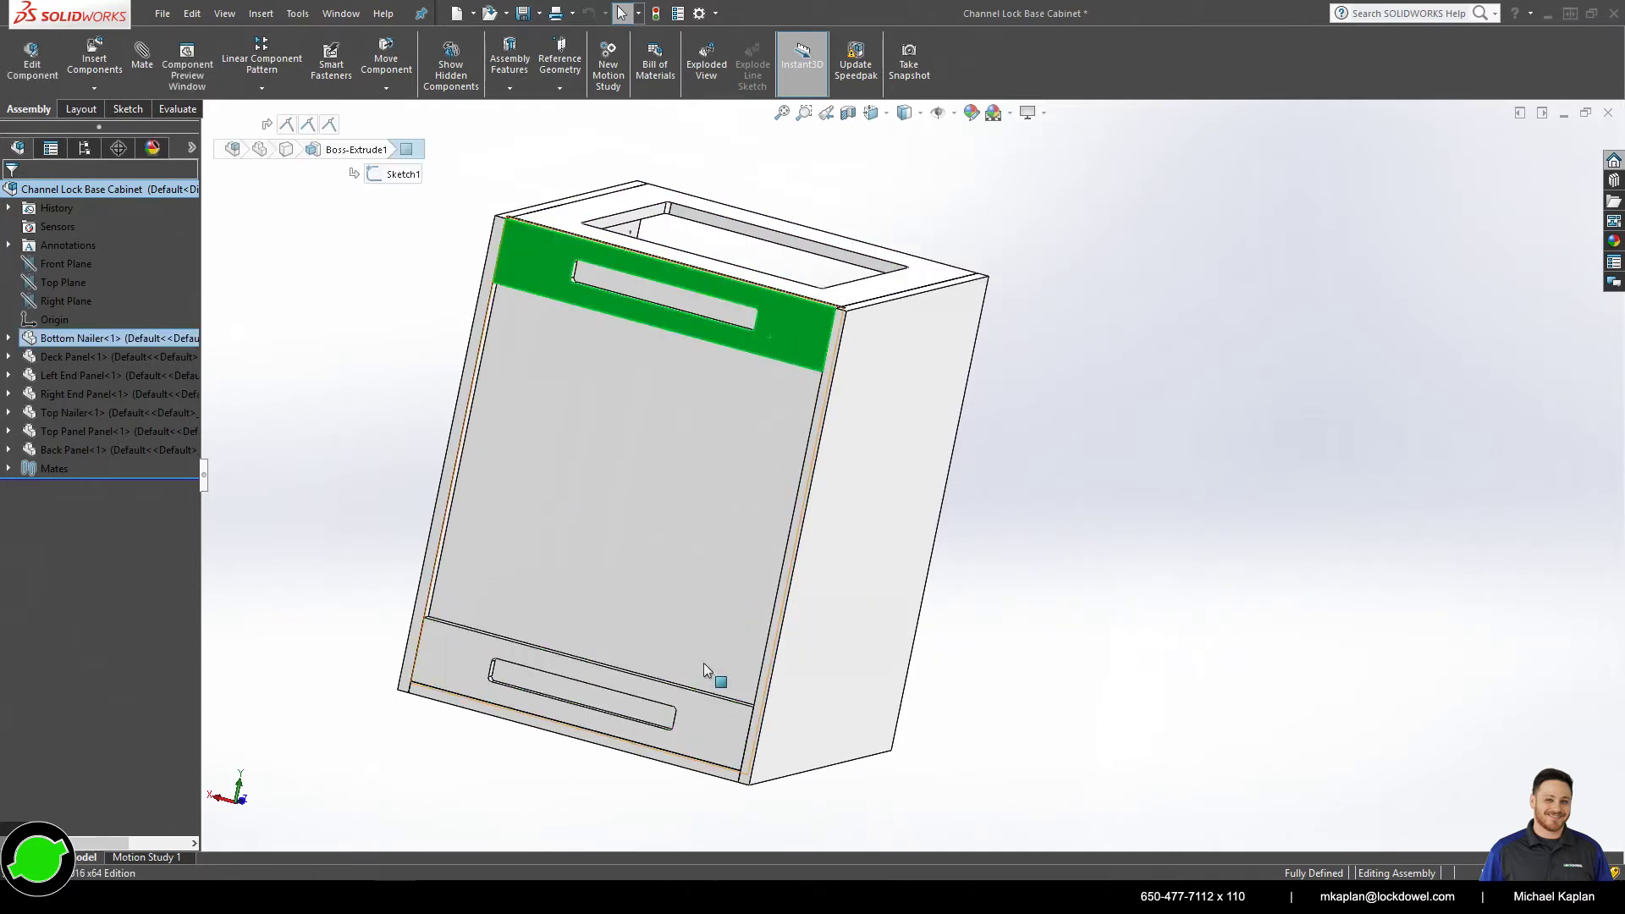
pyautogui.click(693, 698)
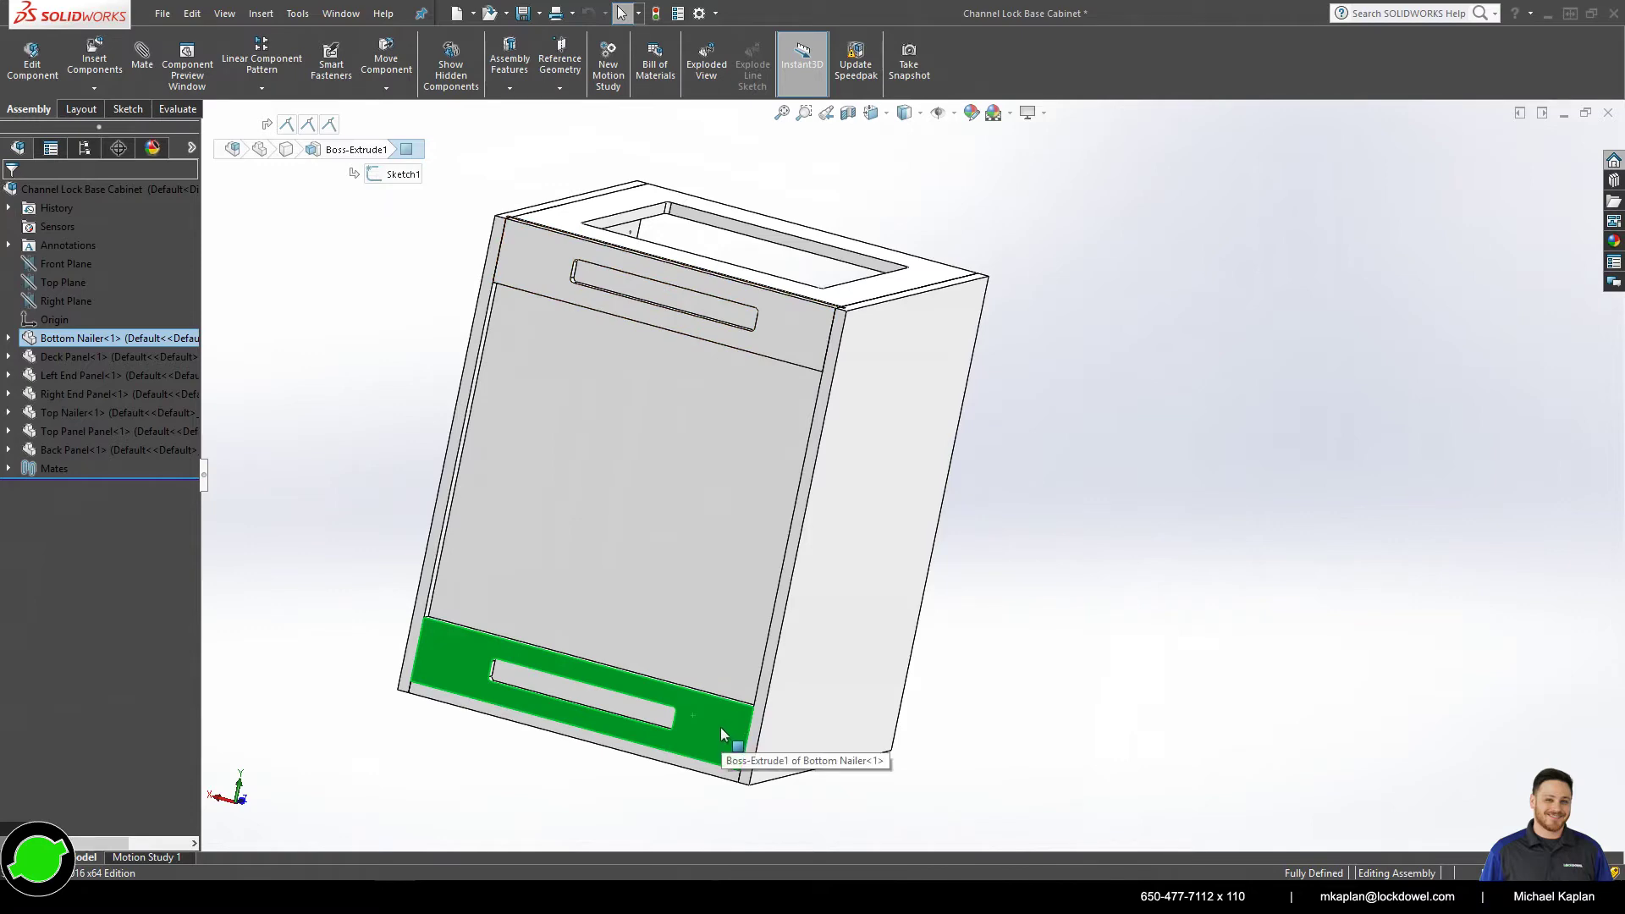
pyautogui.click(831, 630)
pyautogui.scroll(-5, 789, 740)
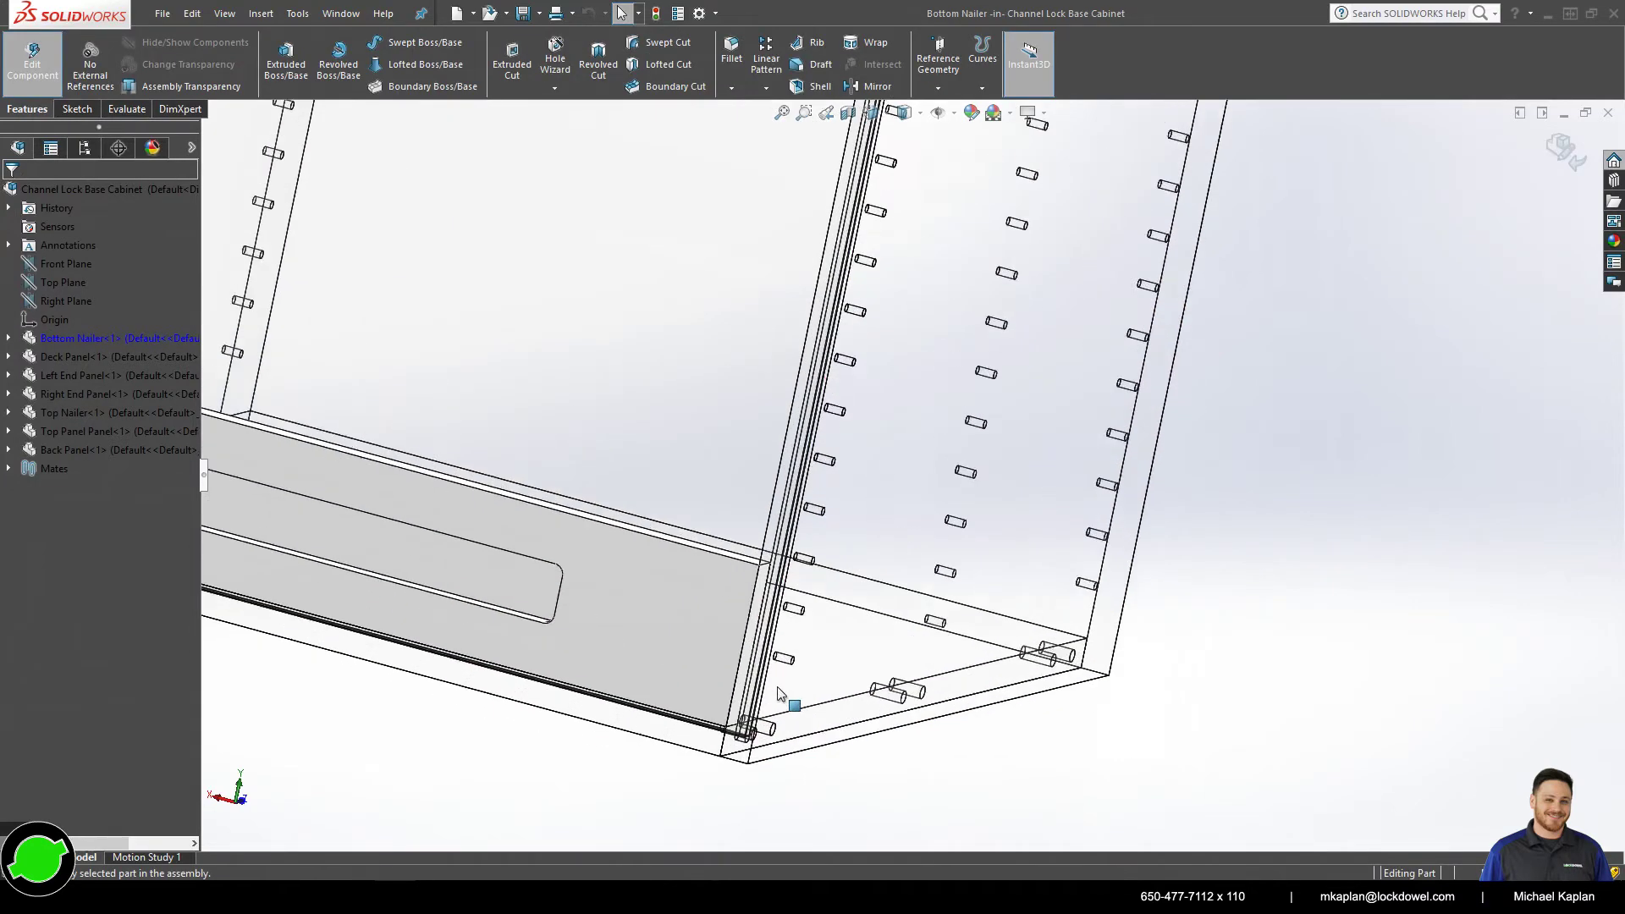
# - Start an extruded-cut sketch on the bottom nailer's end face and draw a vertical centerline between the midpoints of its short edges
pyautogui.moveTo(777, 688); pyautogui.dragTo(626, 655, button='middle')
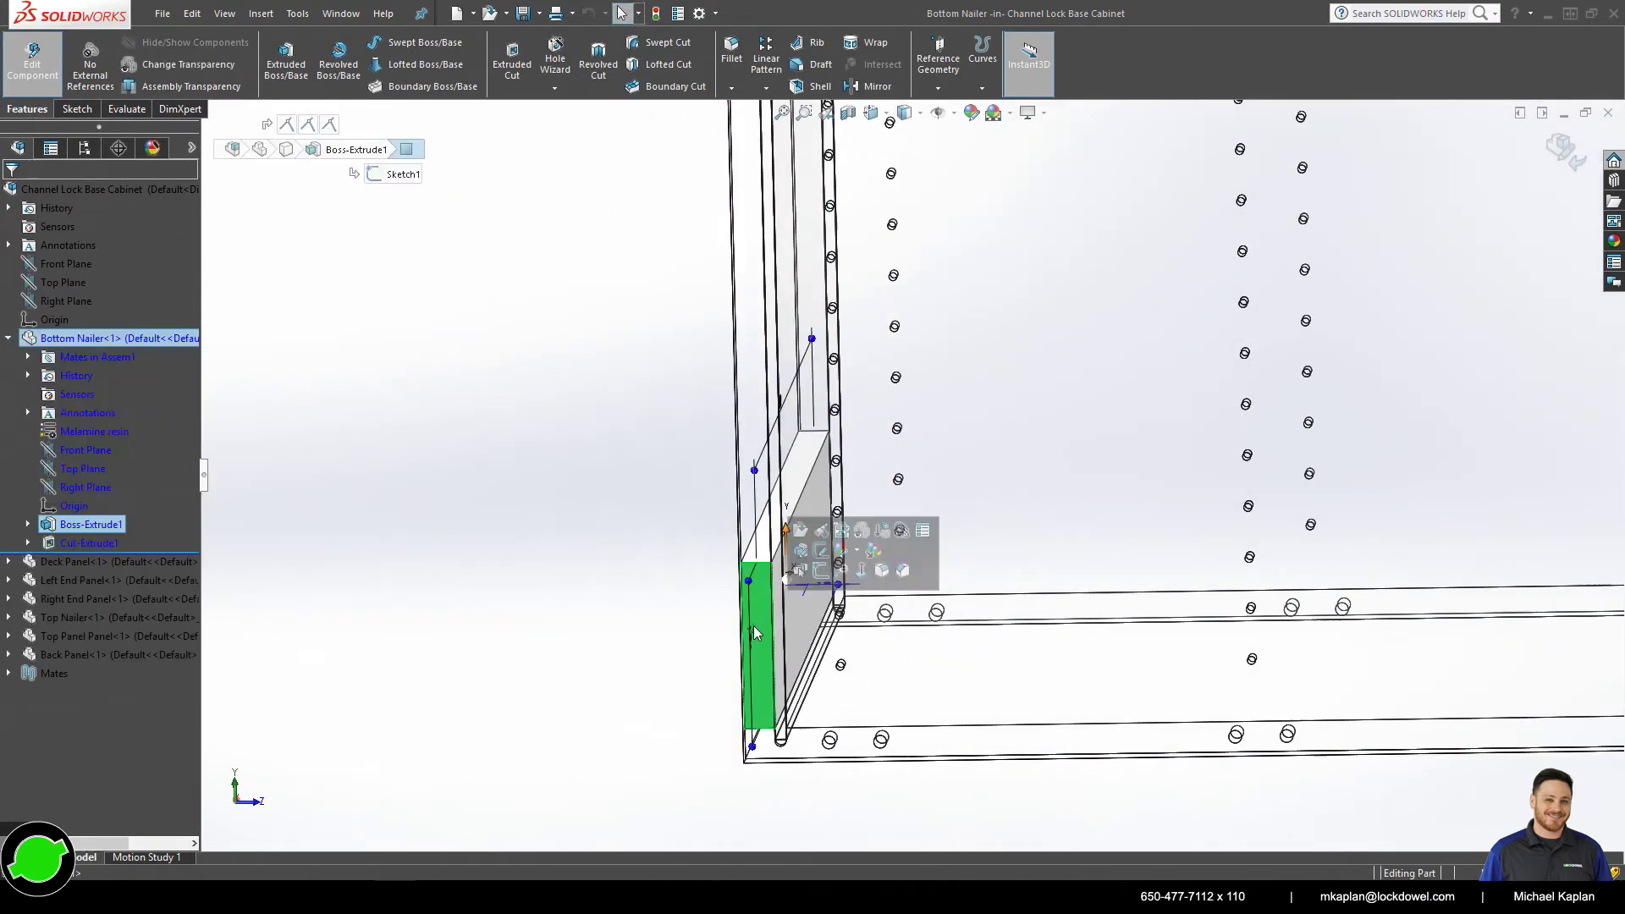
pyautogui.click(820, 570)
pyautogui.click(382, 42)
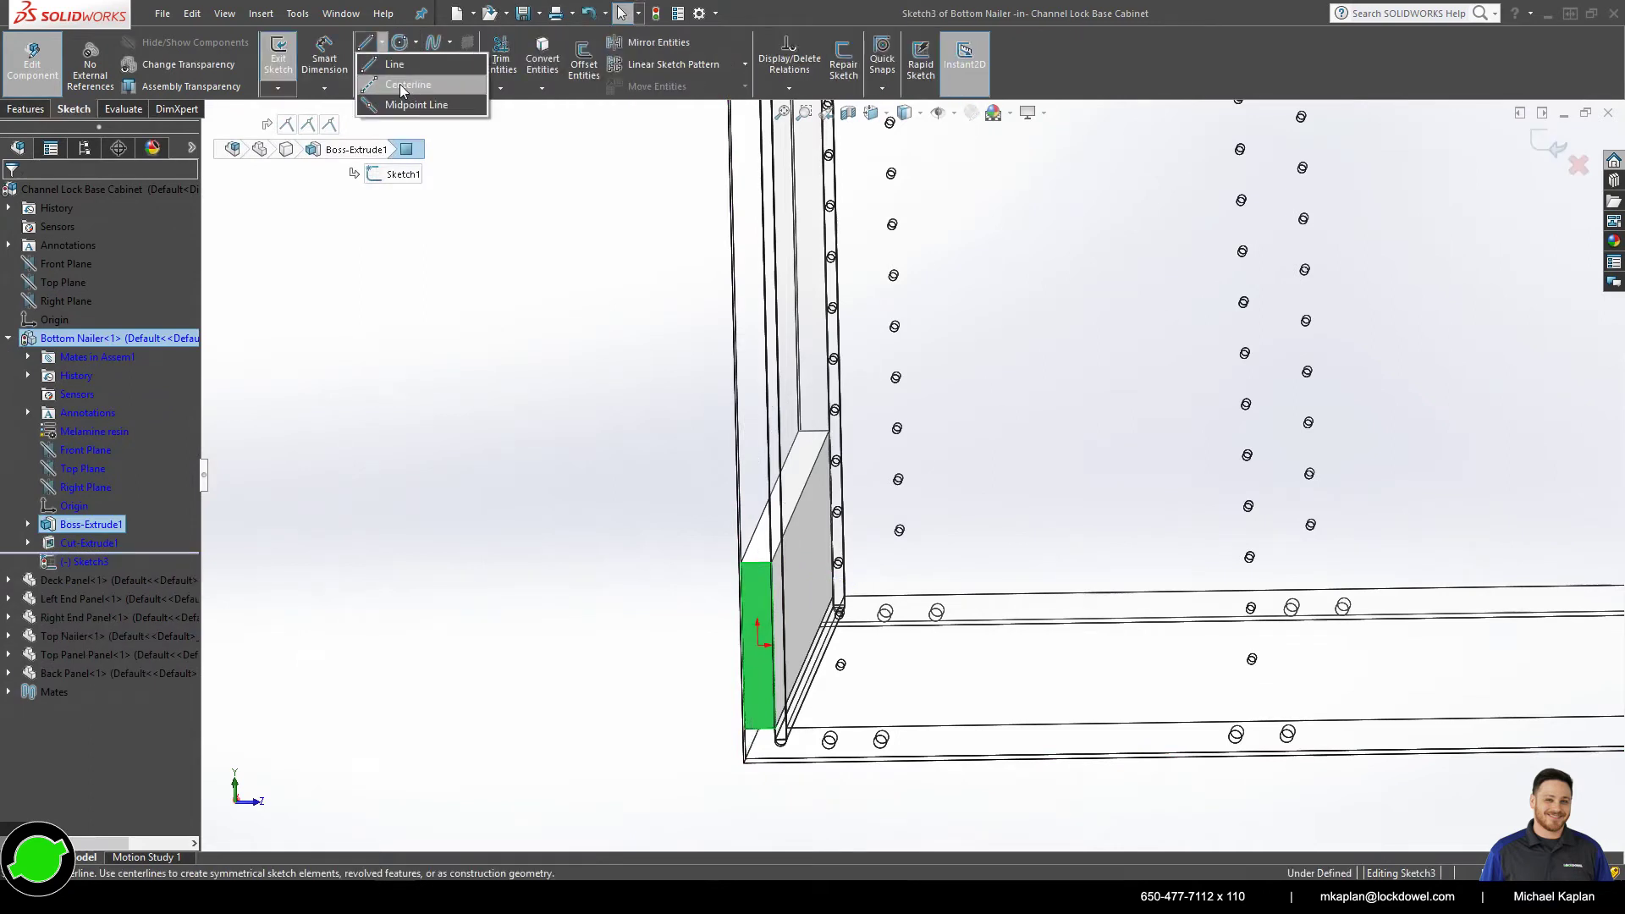
pyautogui.click(402, 85)
pyautogui.click(756, 562)
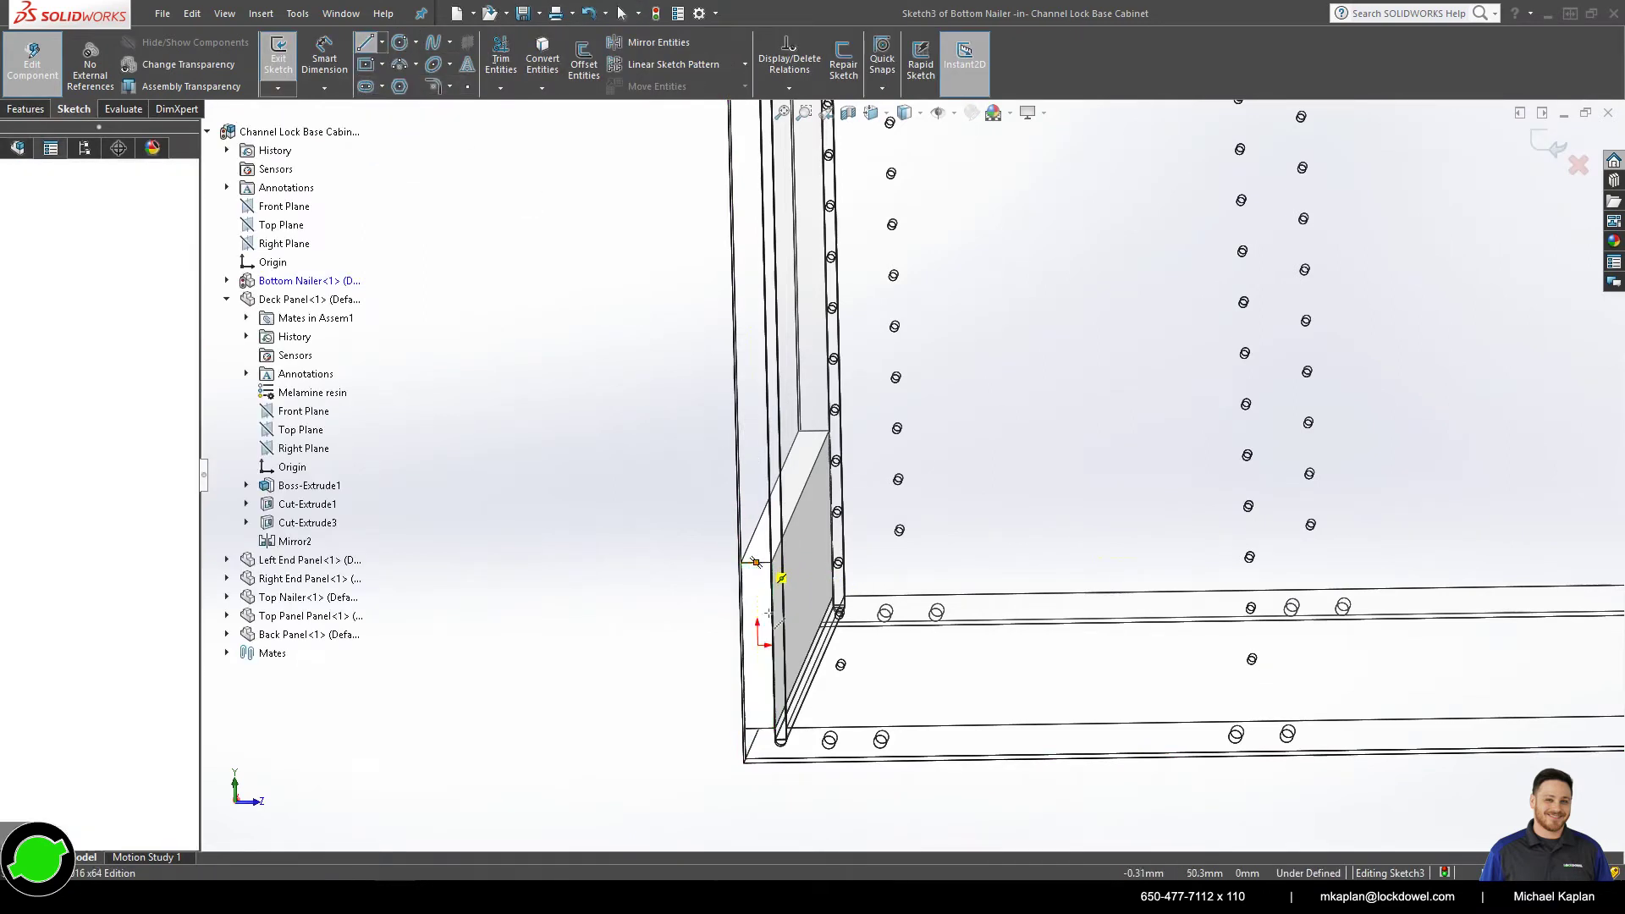
pyautogui.click(770, 728)
pyautogui.press('Escape')
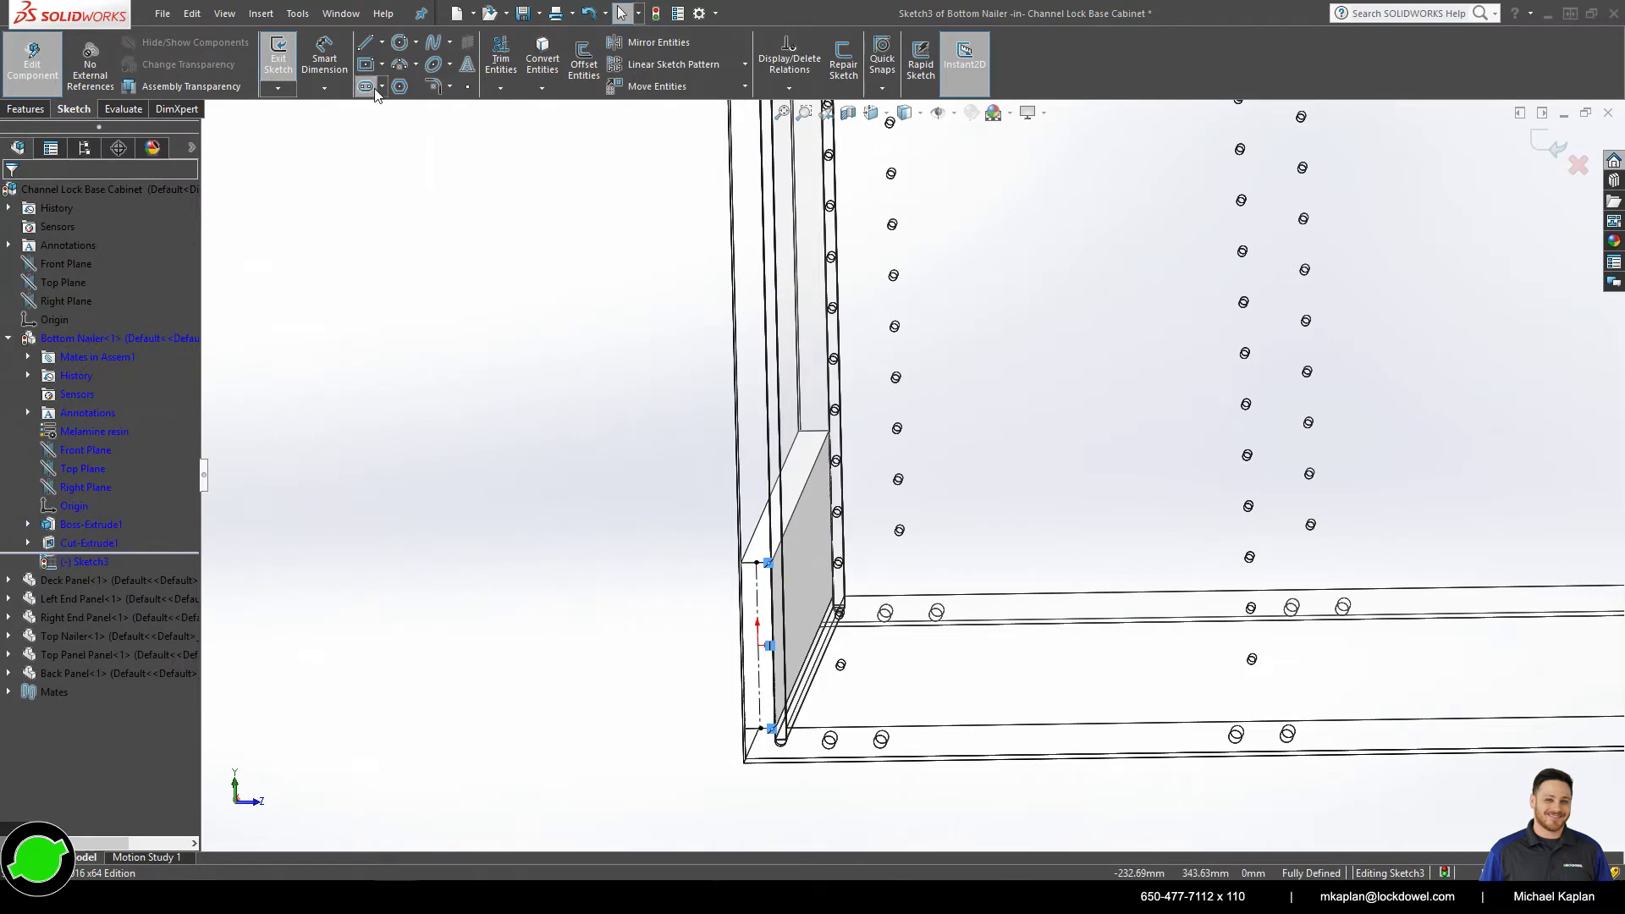
# - Sketch two circles about 14 mm in diameter on the lower half of the centerline and make them equal
pyautogui.click(399, 42)
pyautogui.scroll(-3, 782, 677)
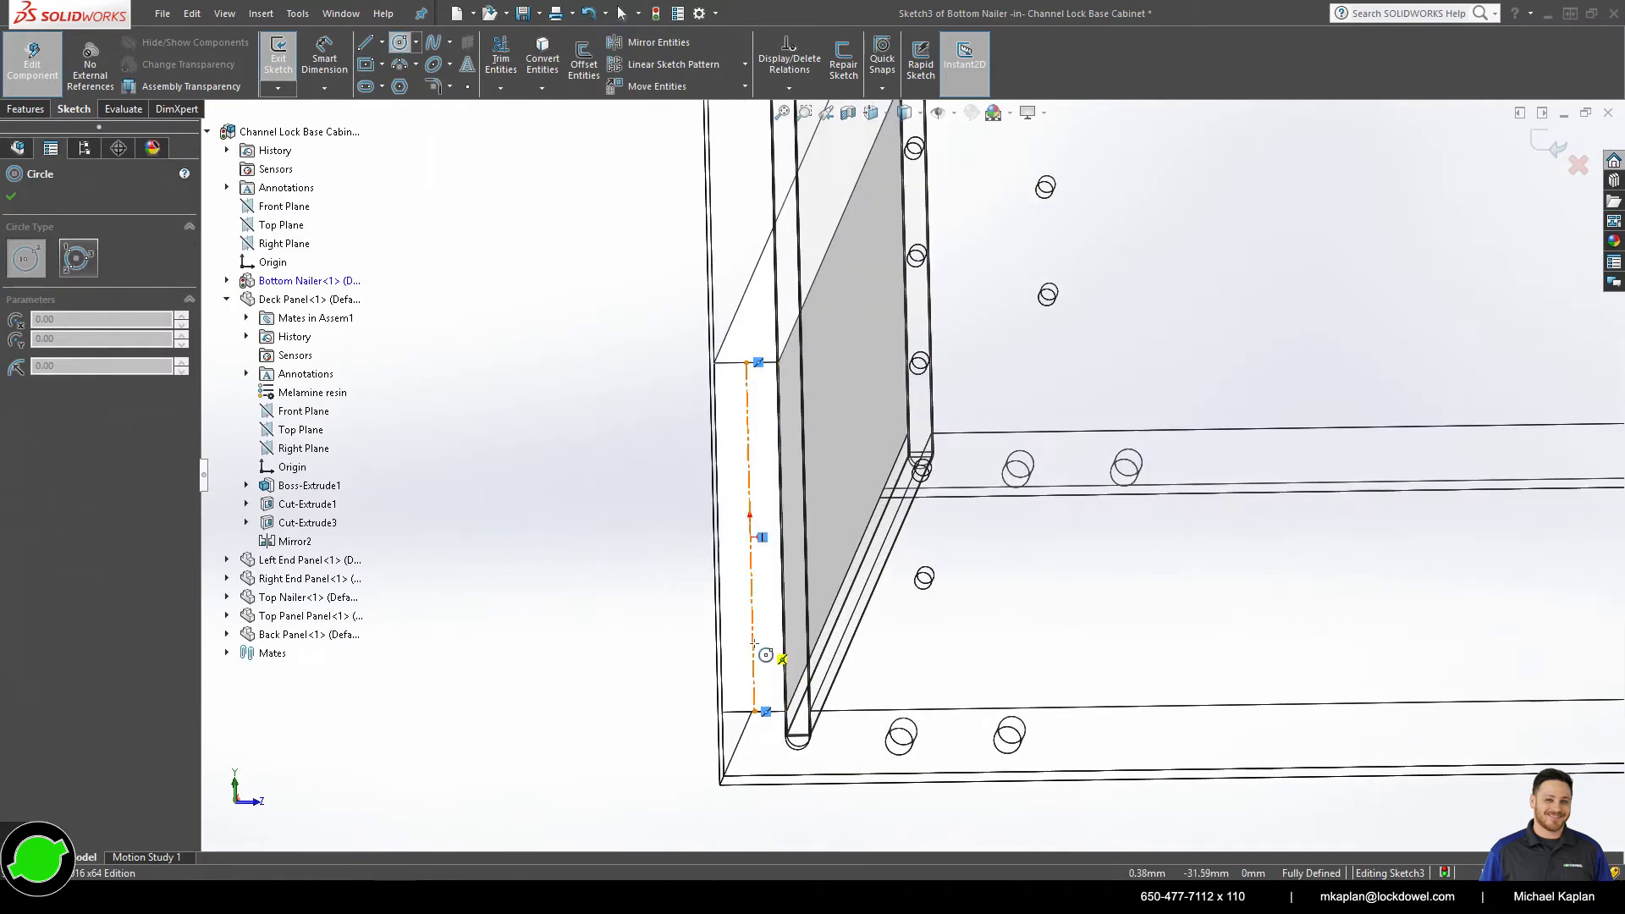
pyautogui.click(752, 644)
pyautogui.click(728, 643)
pyautogui.click(751, 579)
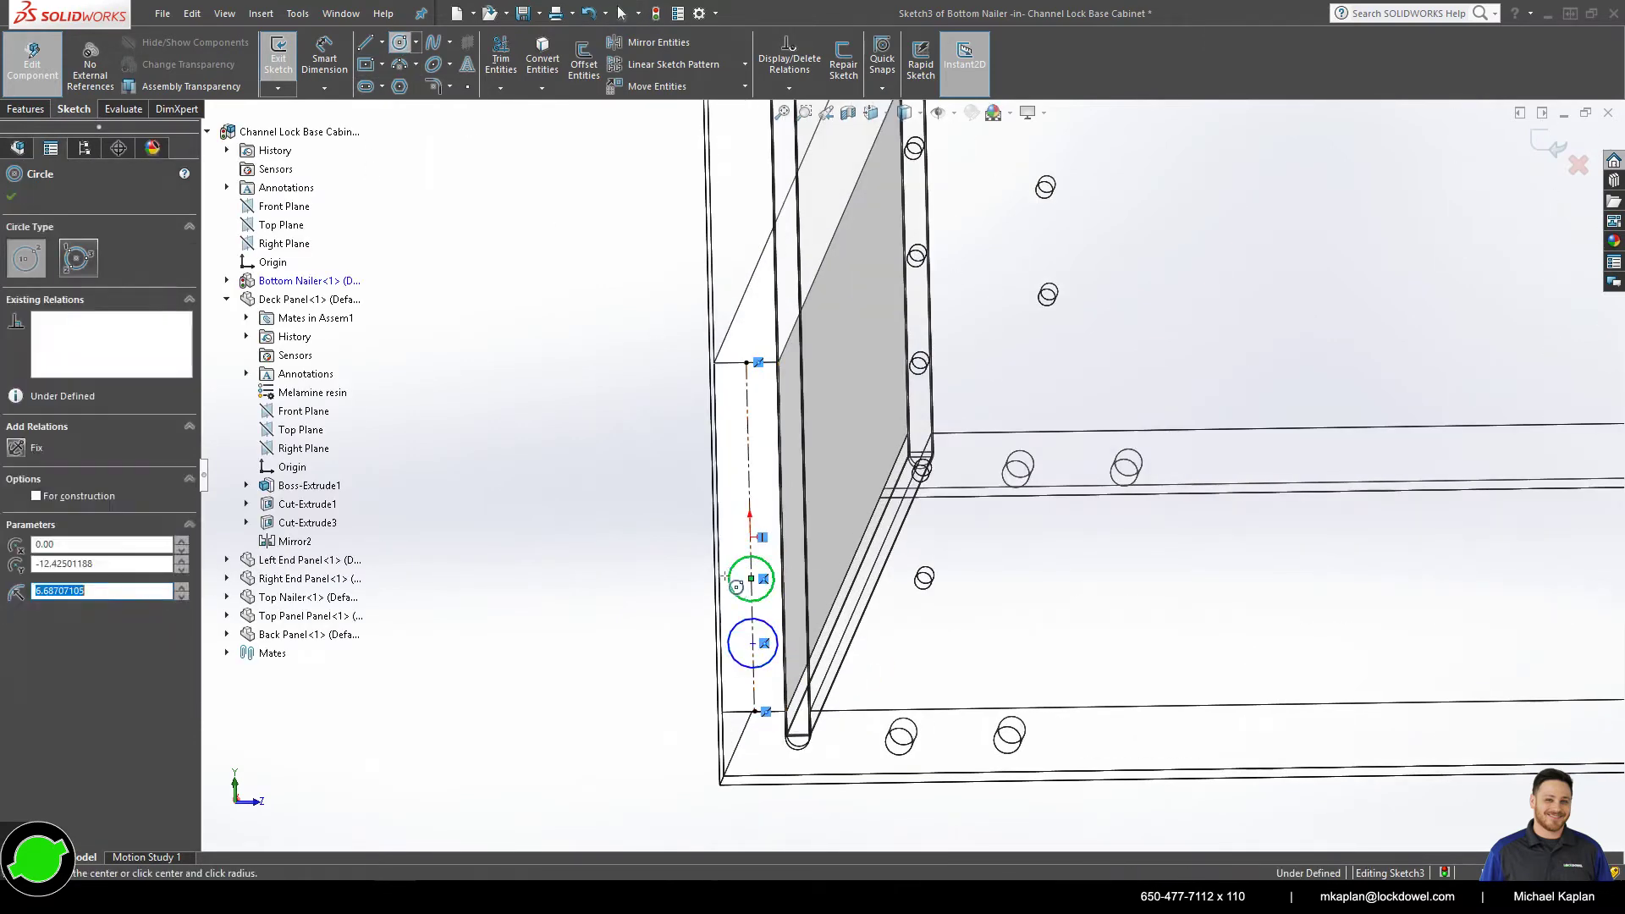
pyautogui.click(726, 577)
pyautogui.press('Escape')
pyautogui.moveTo(635, 499); pyautogui.dragTo(854, 685)
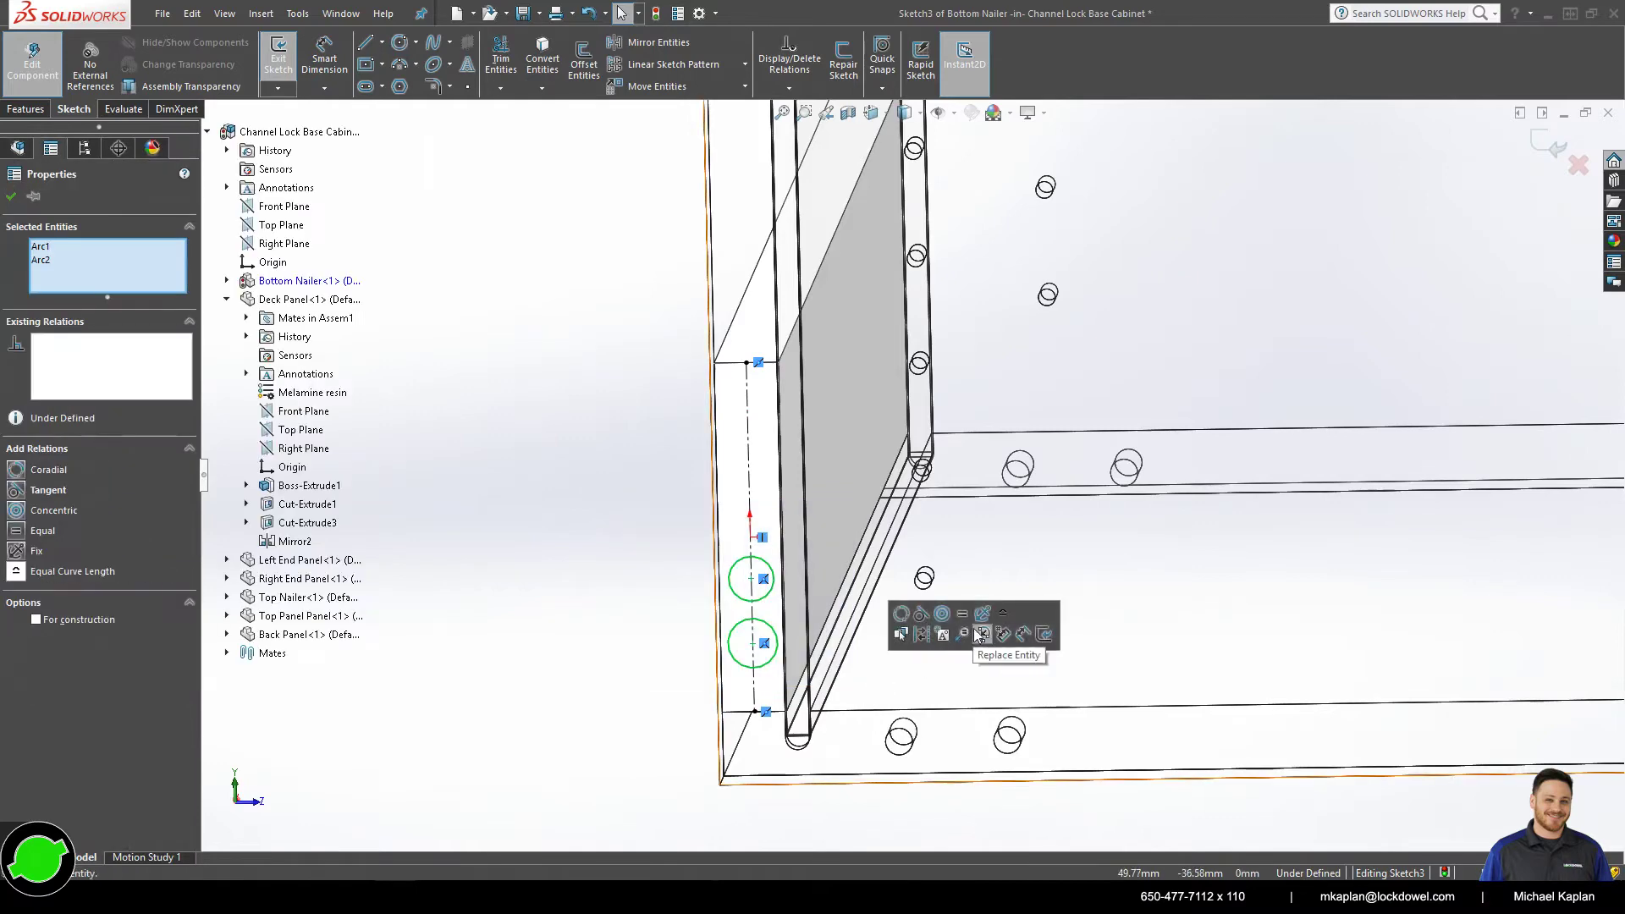
pyautogui.click(962, 615)
# - Set the center-to-center spacing of the two circles to 32 mm
pyautogui.click(324, 61)
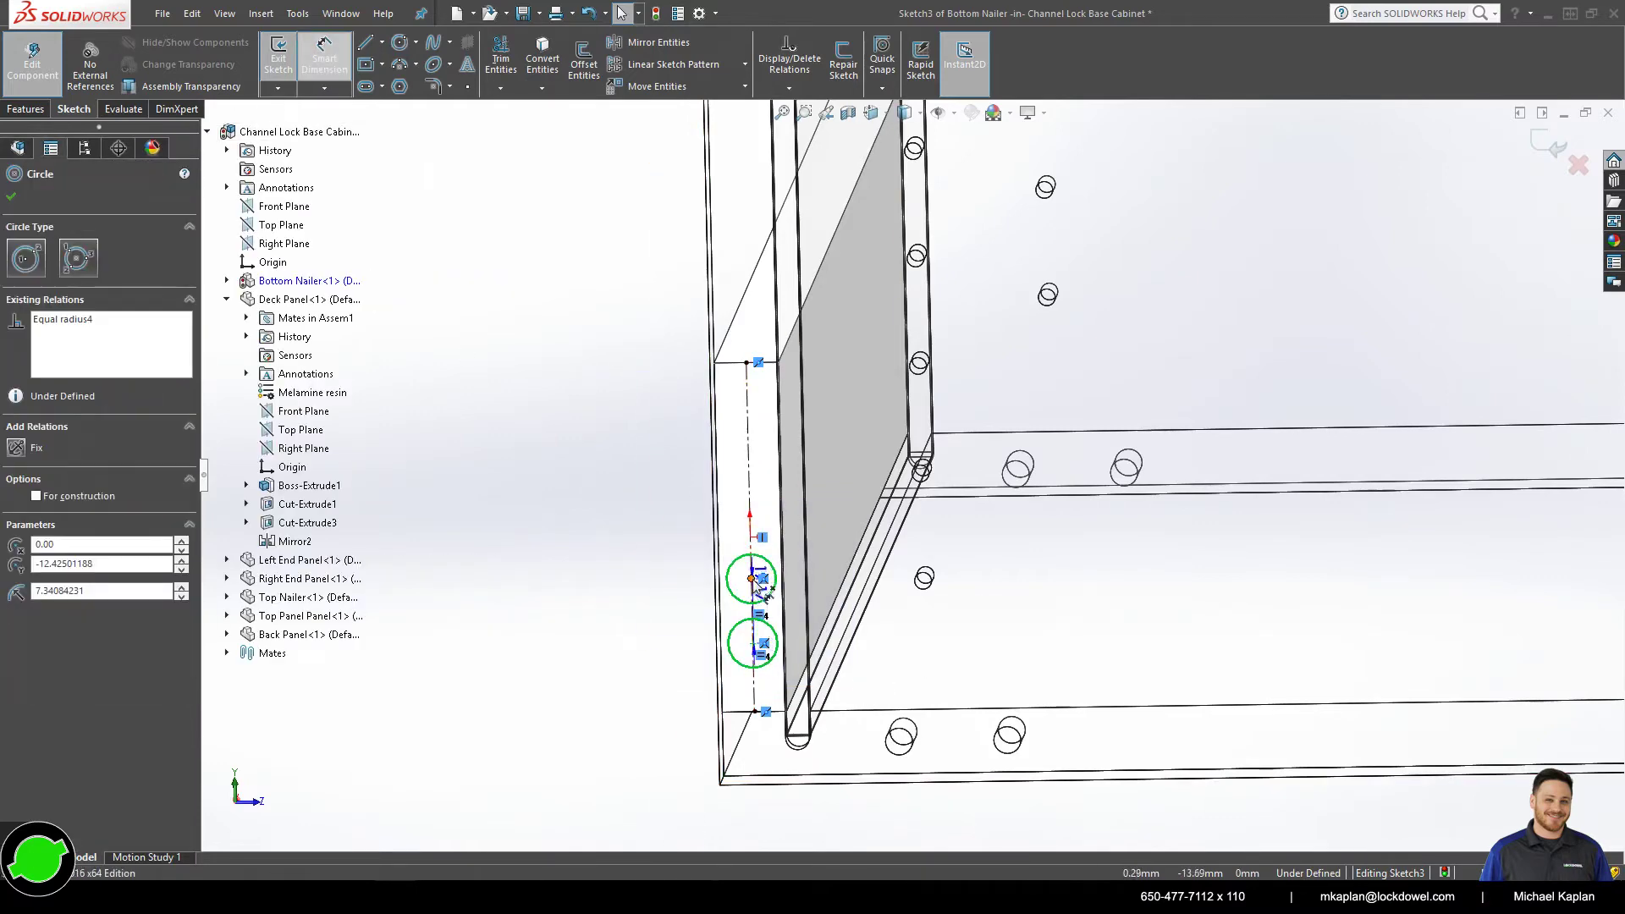
pyautogui.click(680, 623)
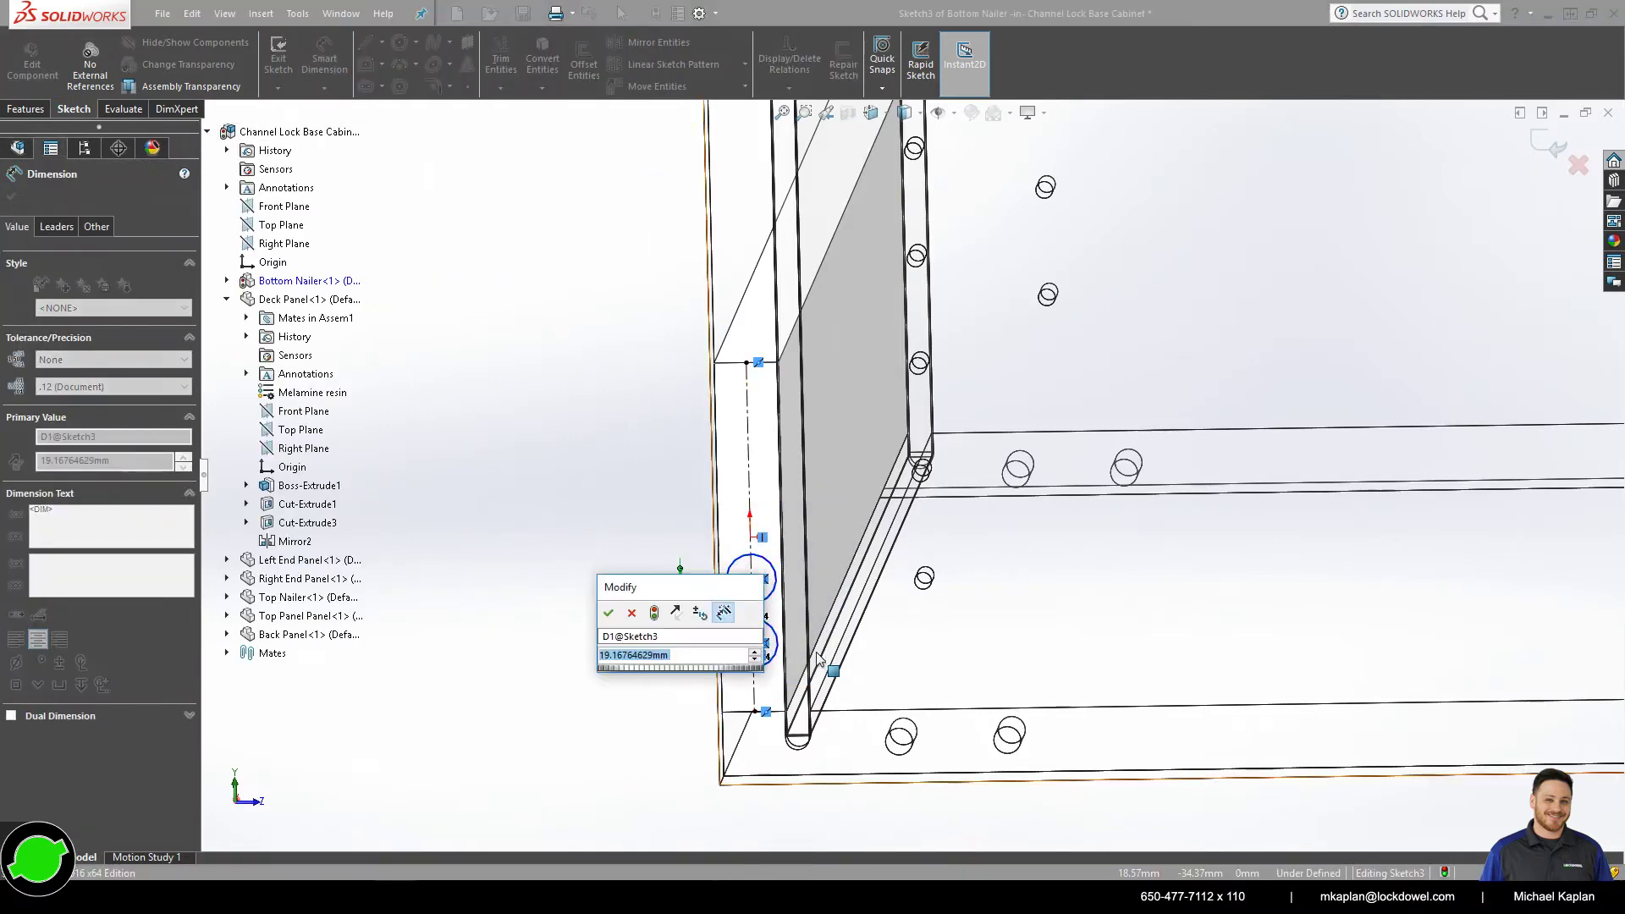
pyautogui.write('32')
pyautogui.press('Return')
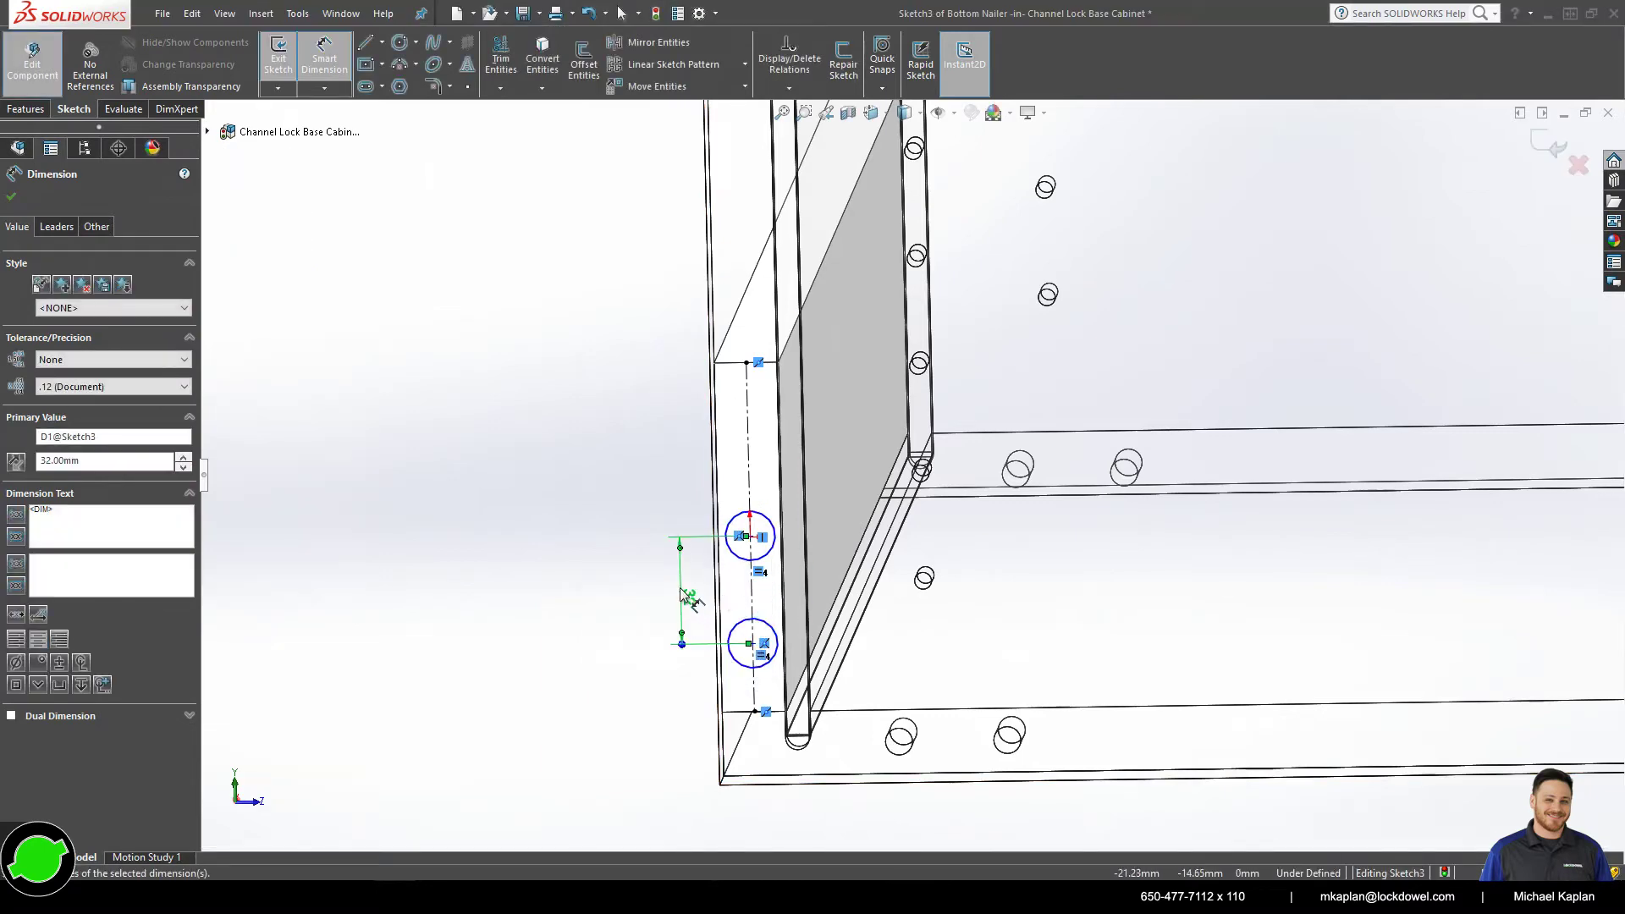
pyautogui.moveTo(681, 590); pyautogui.dragTo(666, 552, button='middle')
# - Set the diameter of the lower circle to 8 mm
pyautogui.click(736, 624)
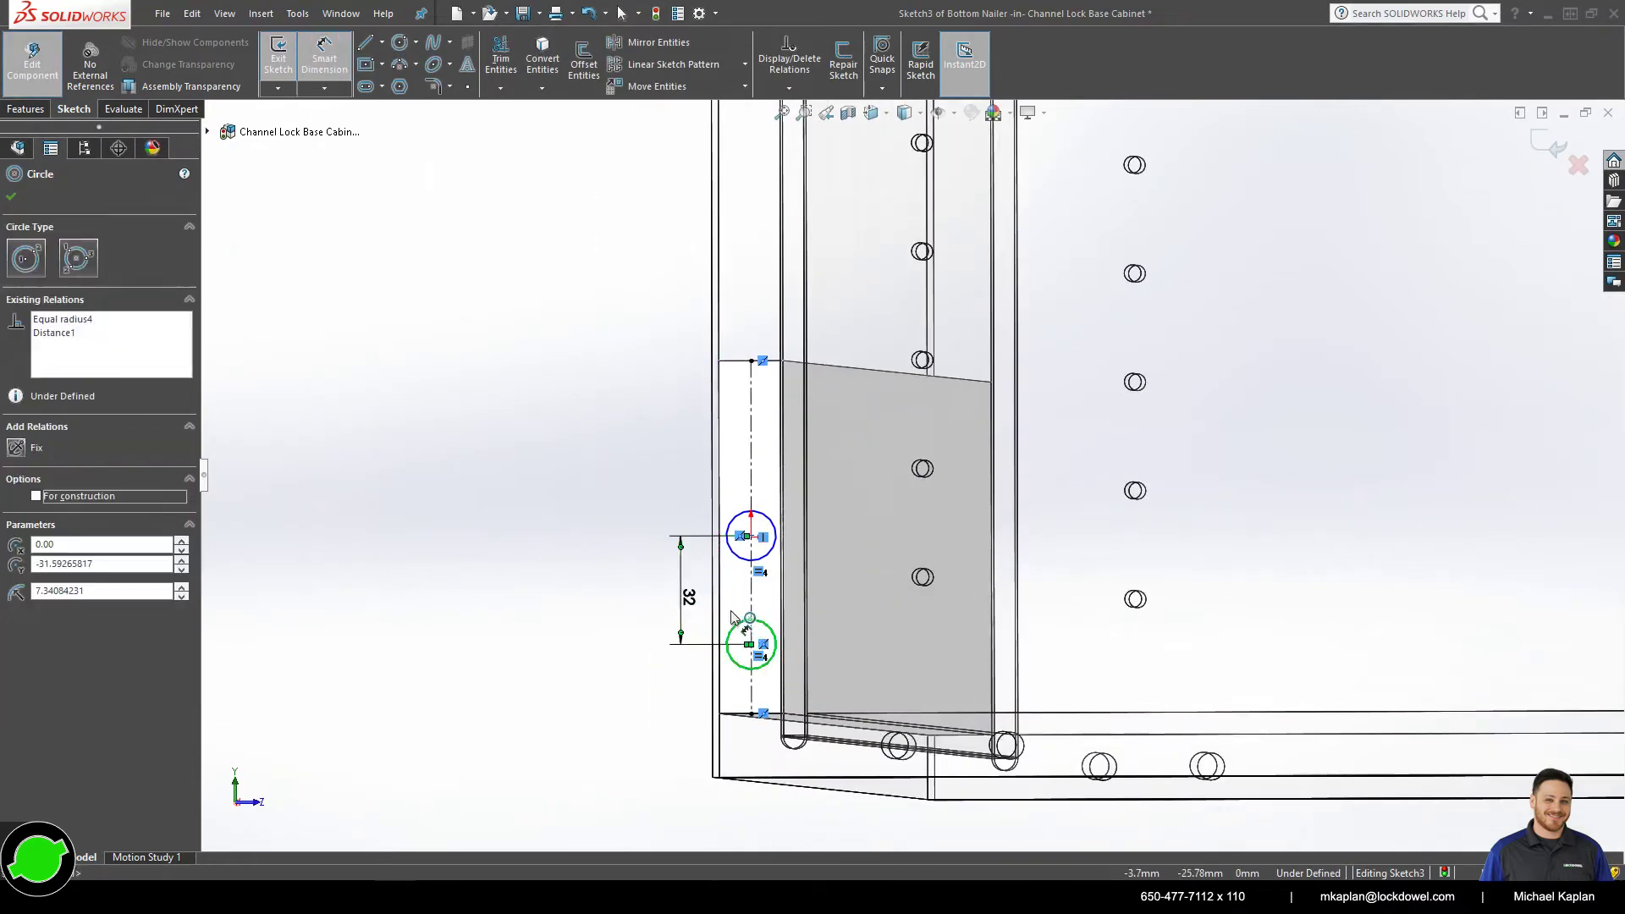
pyautogui.click(702, 602)
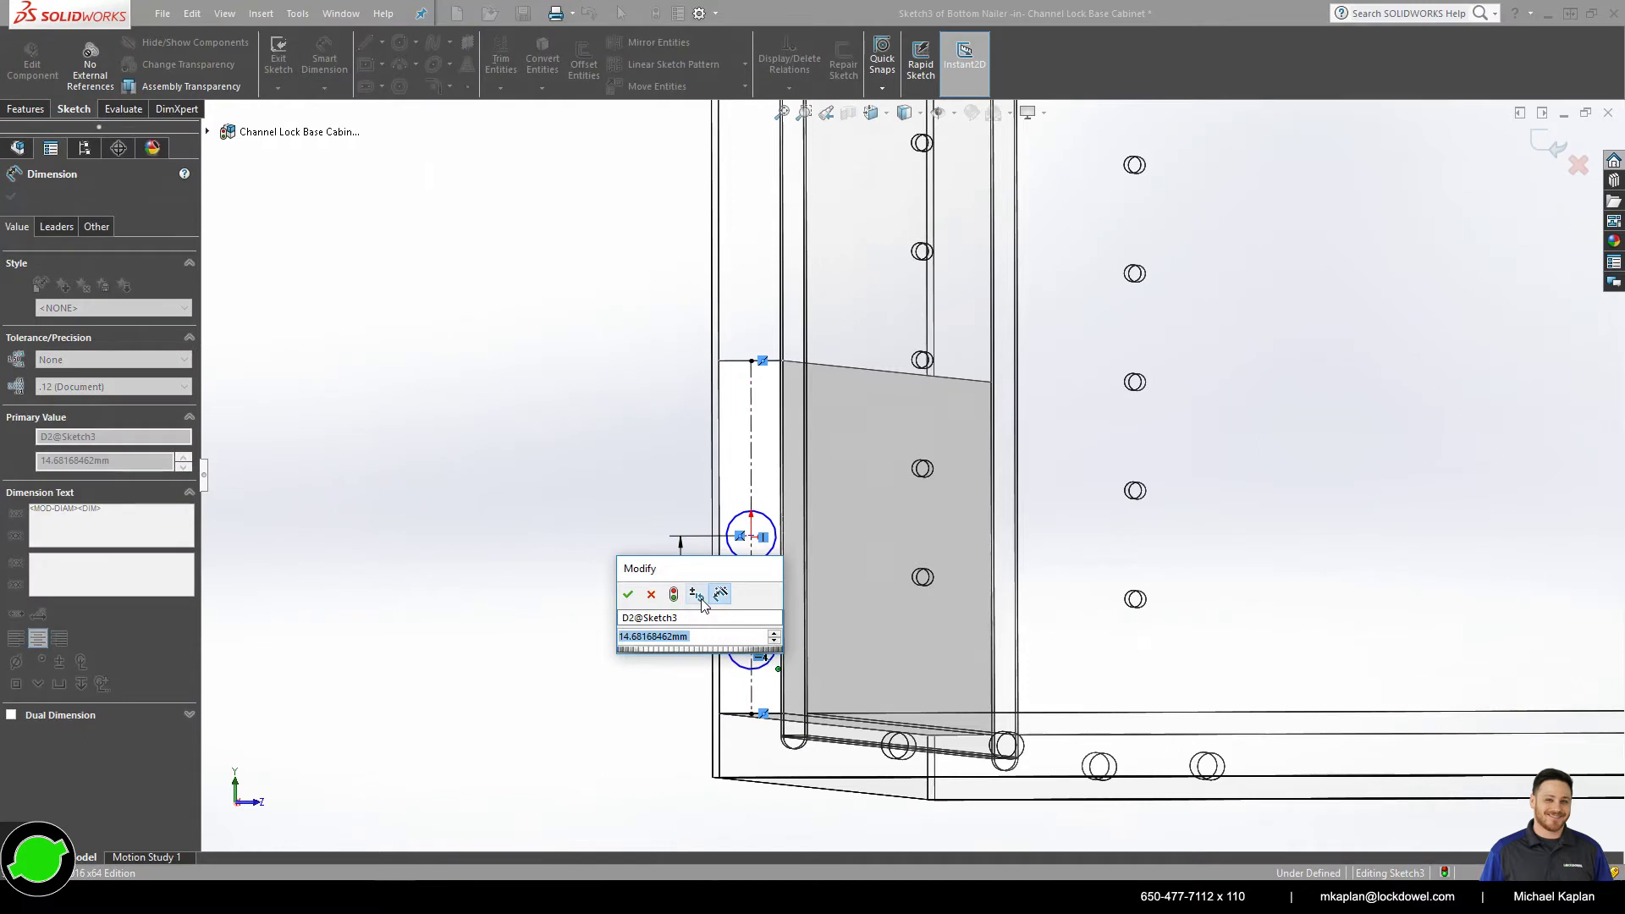
pyautogui.write('8')
pyautogui.press('Return')
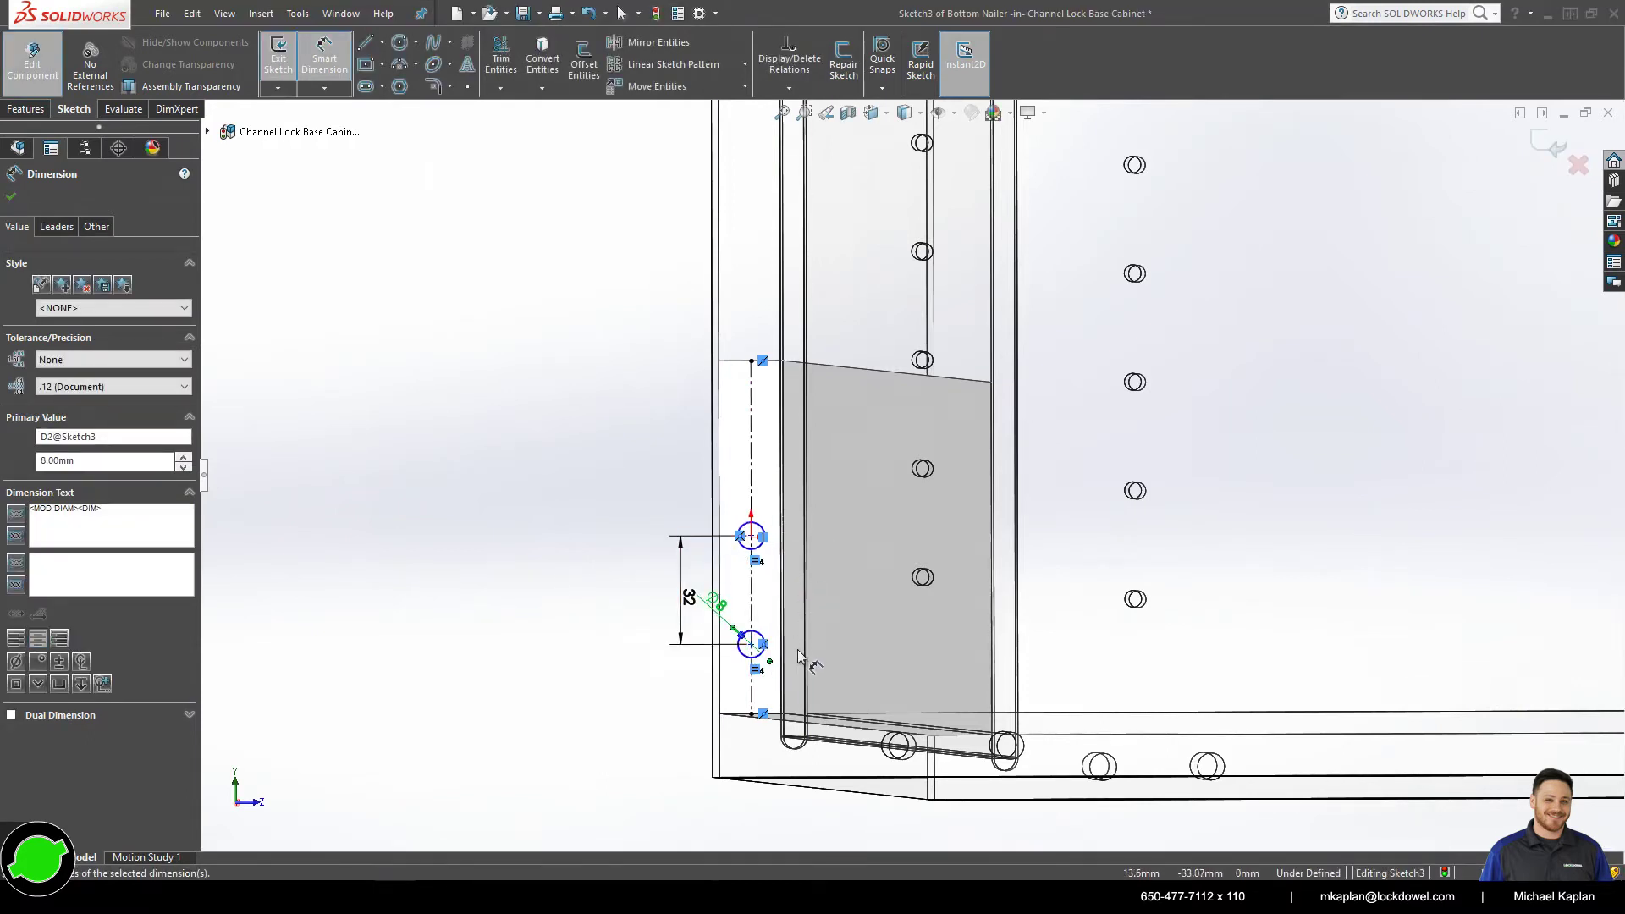
# - Set the distance from the lower circle's center to the centerline's lower endpoint to 20 mm
pyautogui.moveTo(841, 614); pyautogui.dragTo(842, 634, button='middle')
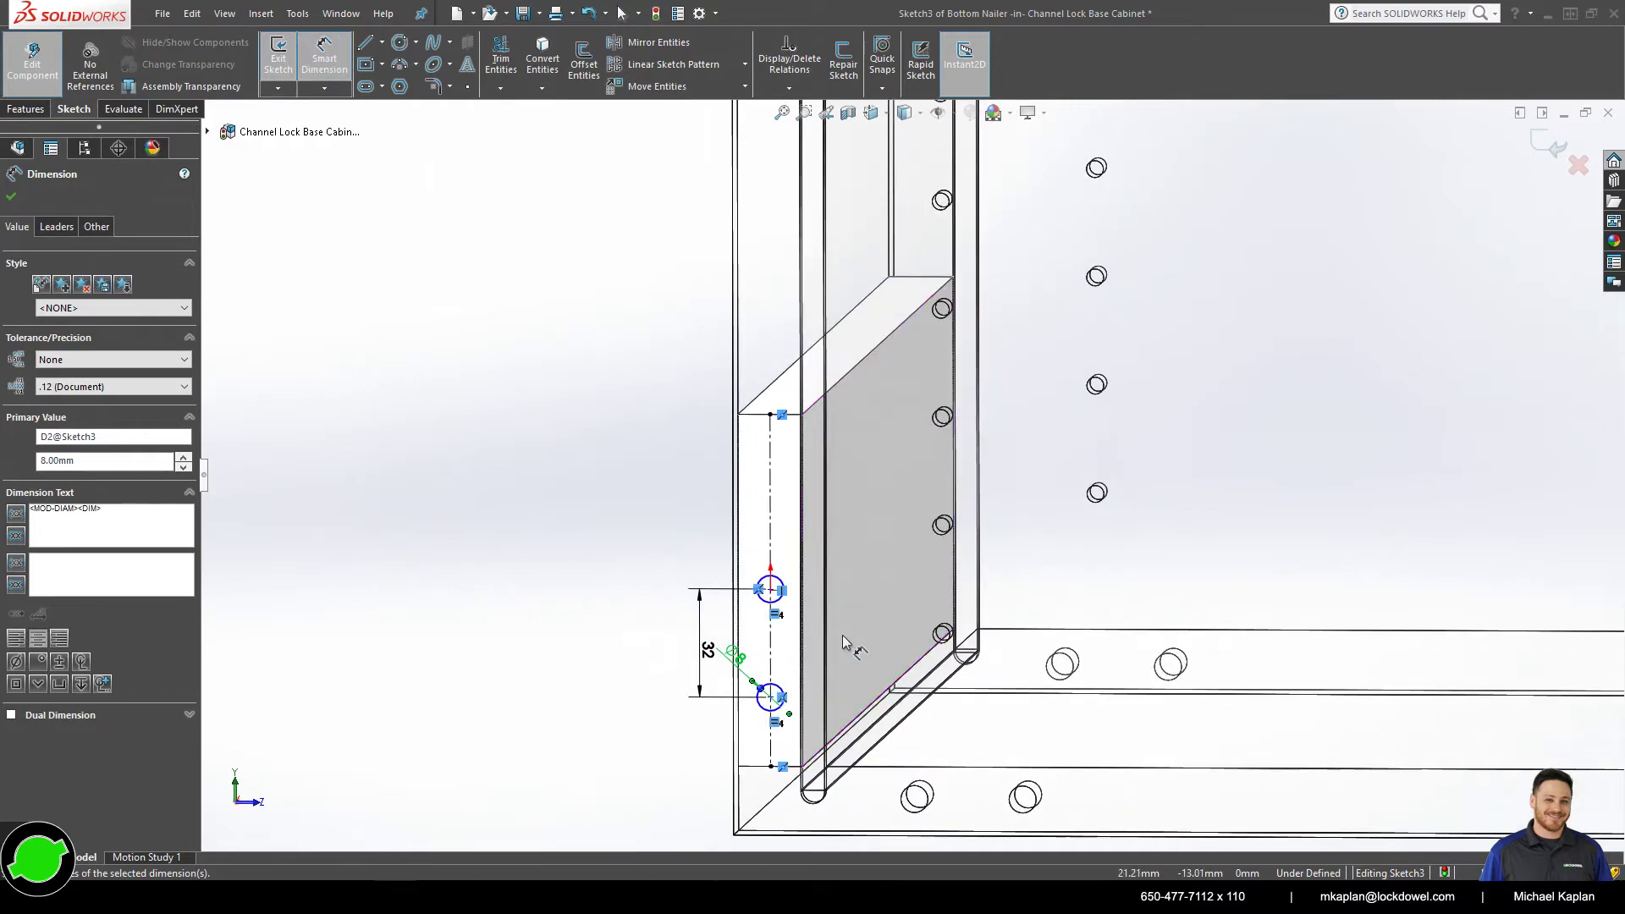
pyautogui.click(771, 696)
pyautogui.click(770, 766)
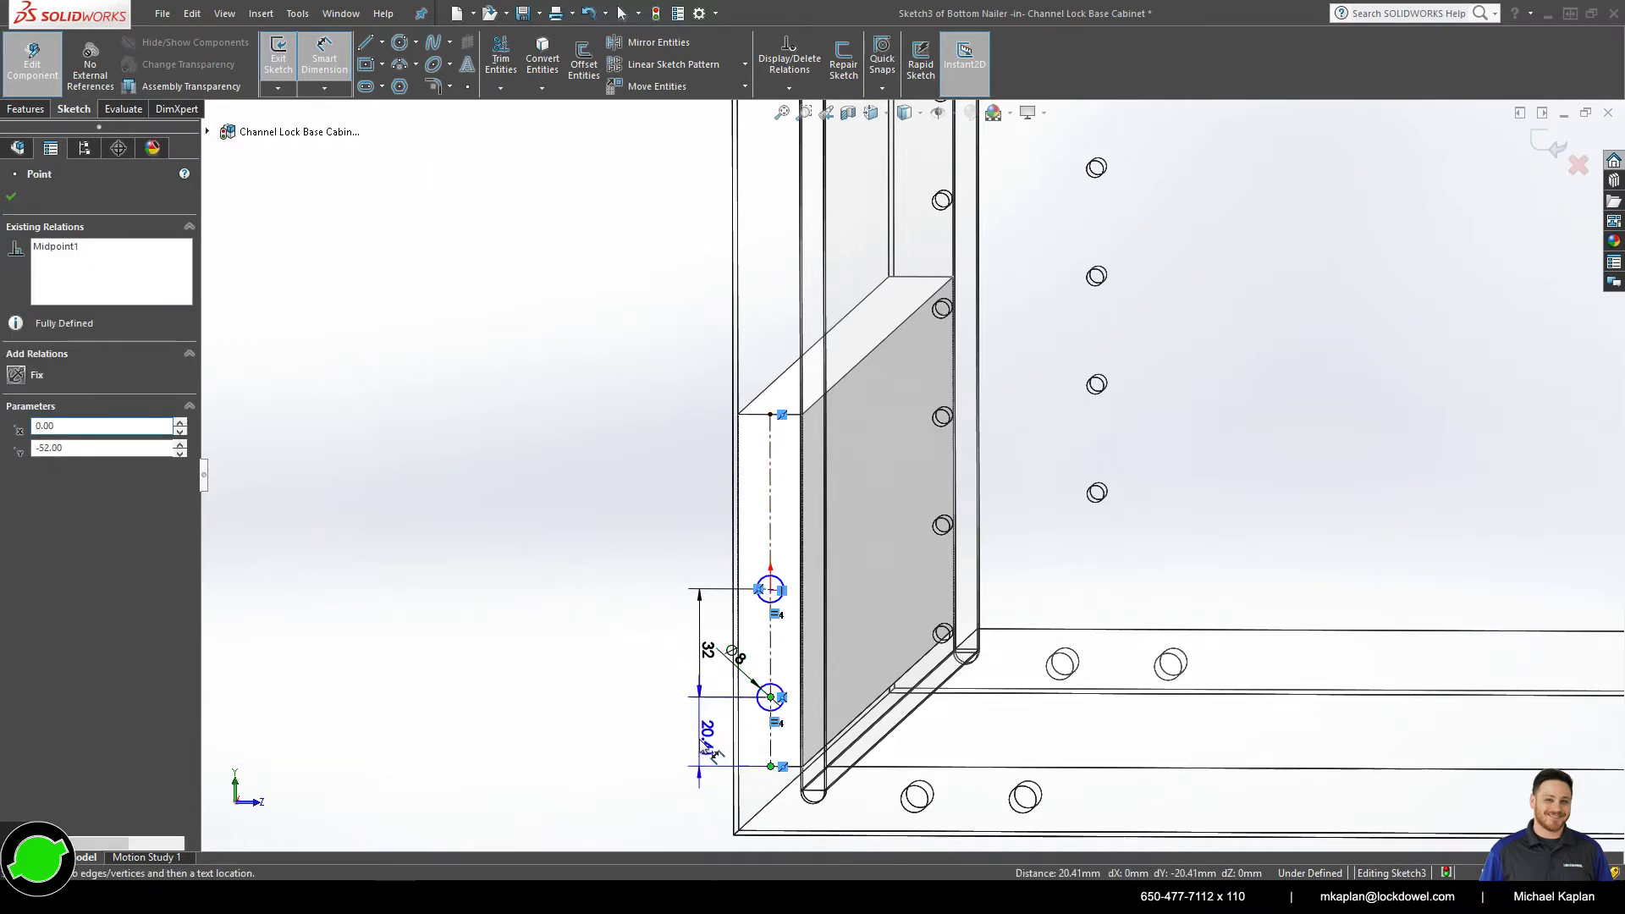
pyautogui.click(703, 736)
pyautogui.write('20.00mm')
pyautogui.press('Return')
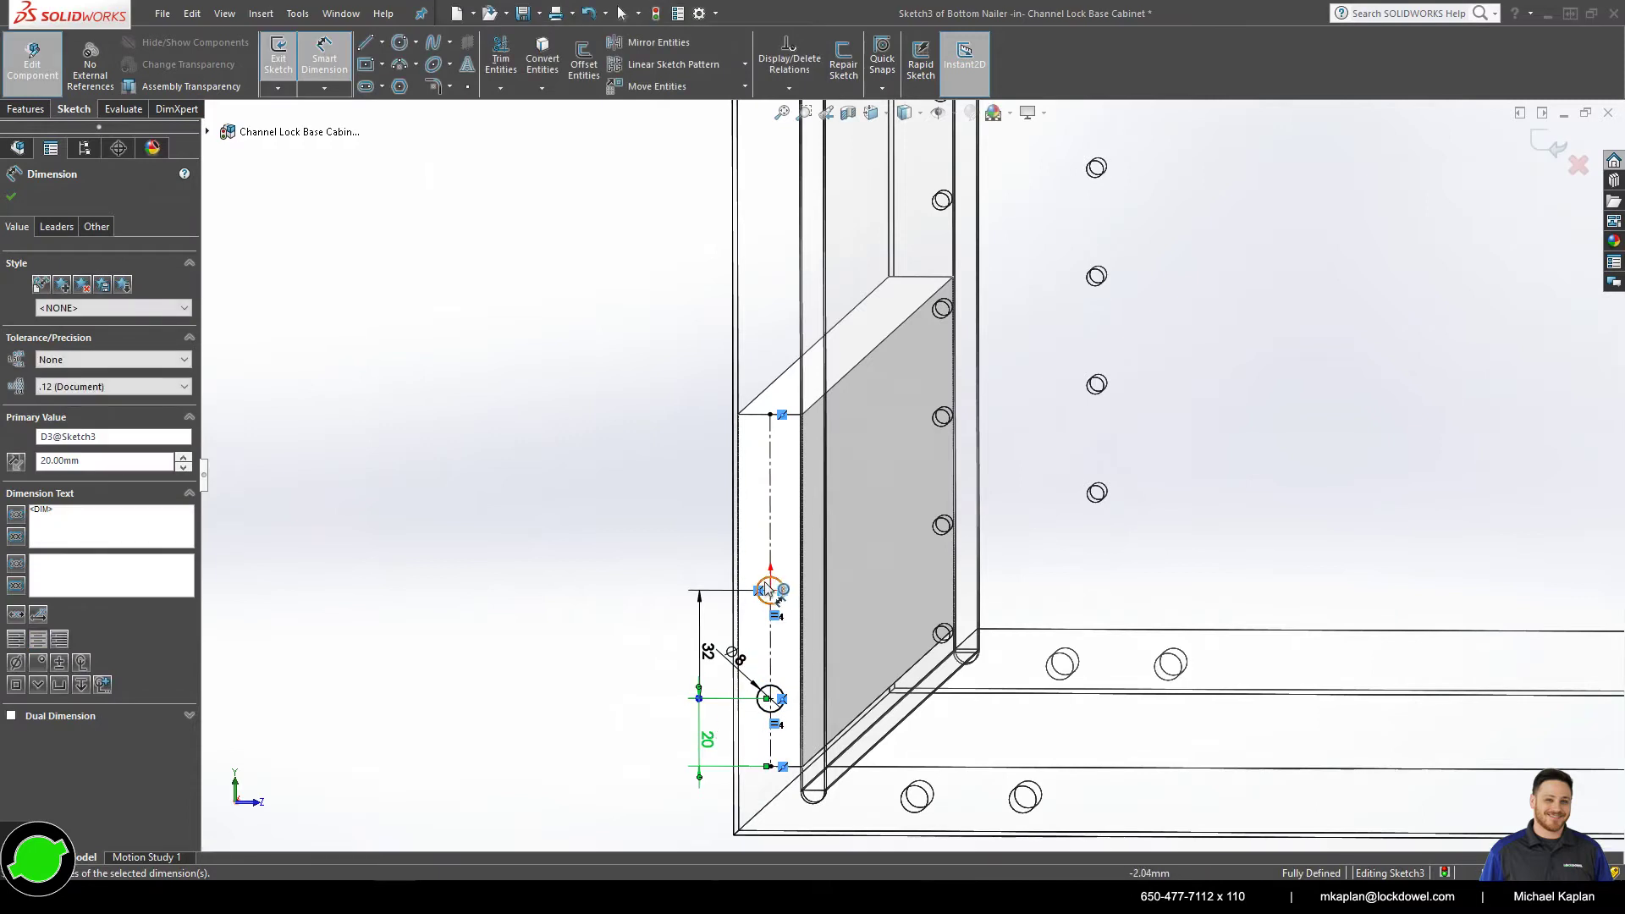
# - Add a driven dimension between the upper circle's center and the centerline's upper endpoint
pyautogui.click(770, 590)
pyautogui.click(770, 414)
pyautogui.click(694, 506)
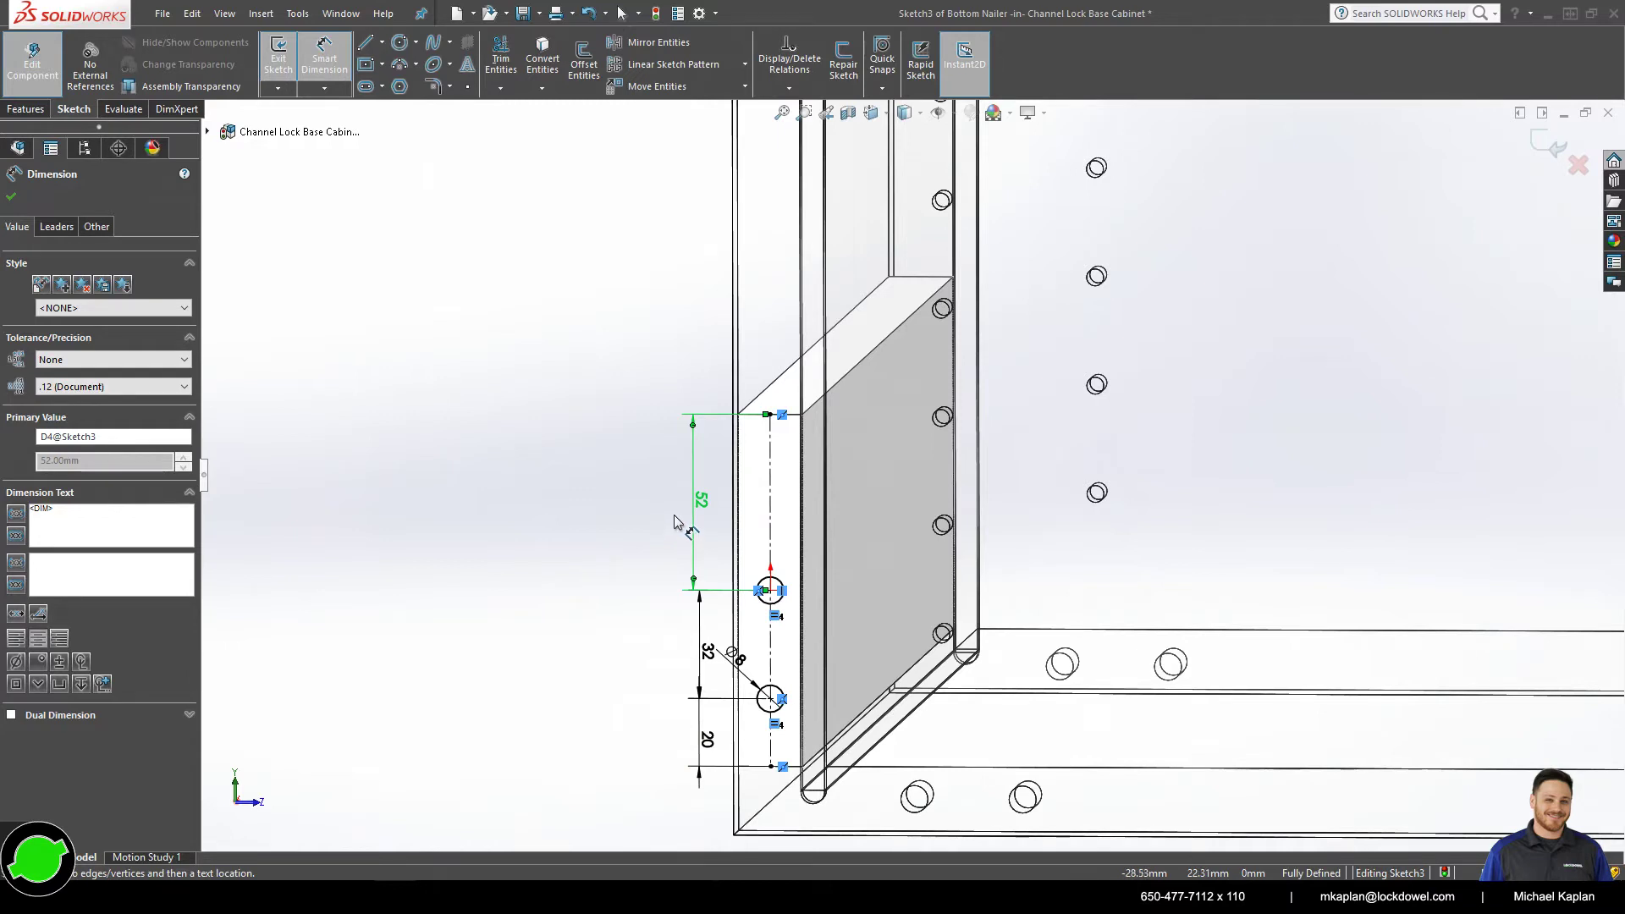
# - Cut the two circles 21 mm deep with a blind extruded cut and mirror the cut about the bottom nailer's Right Plane
pyautogui.click(275, 56)
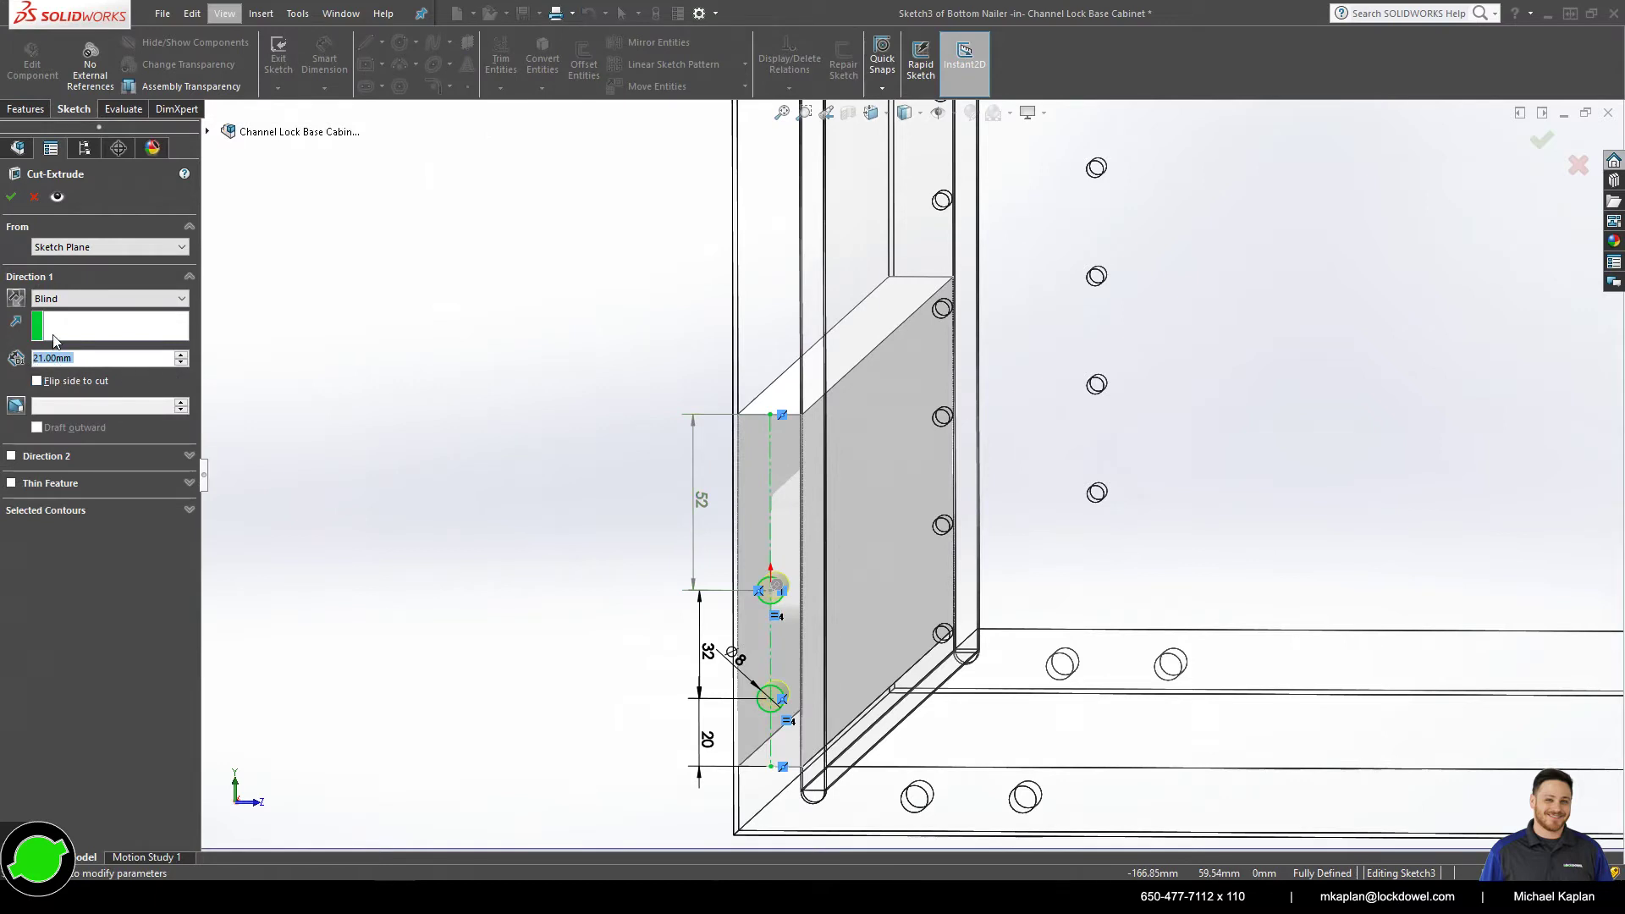
pyautogui.click(11, 198)
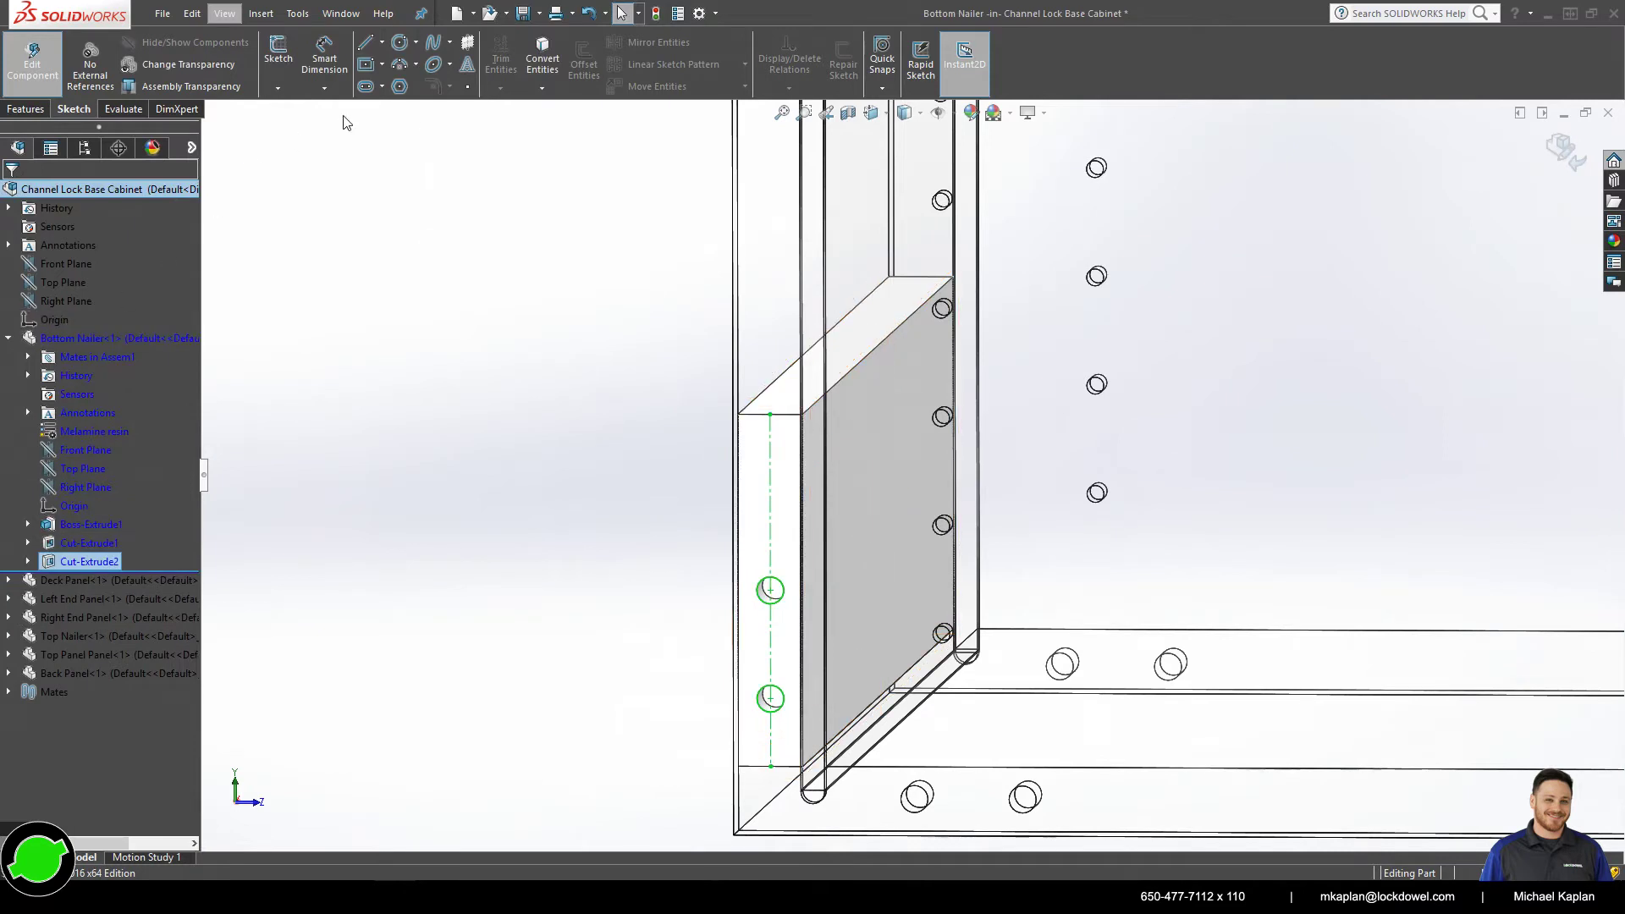
pyautogui.click(38, 105)
pyautogui.click(889, 87)
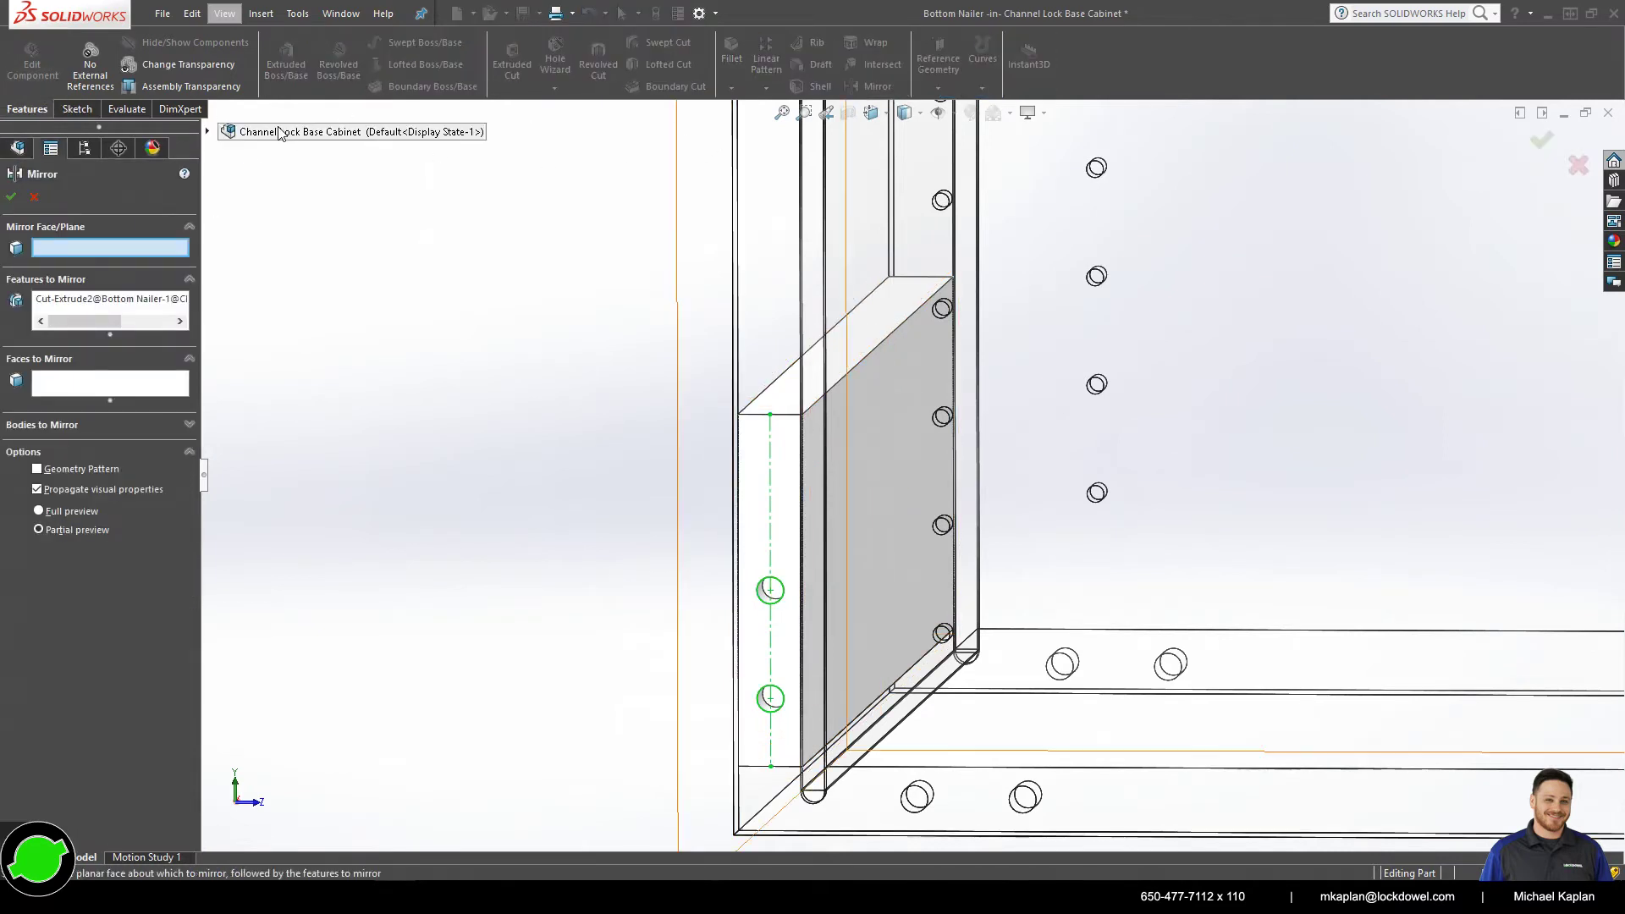
pyautogui.click(303, 429)
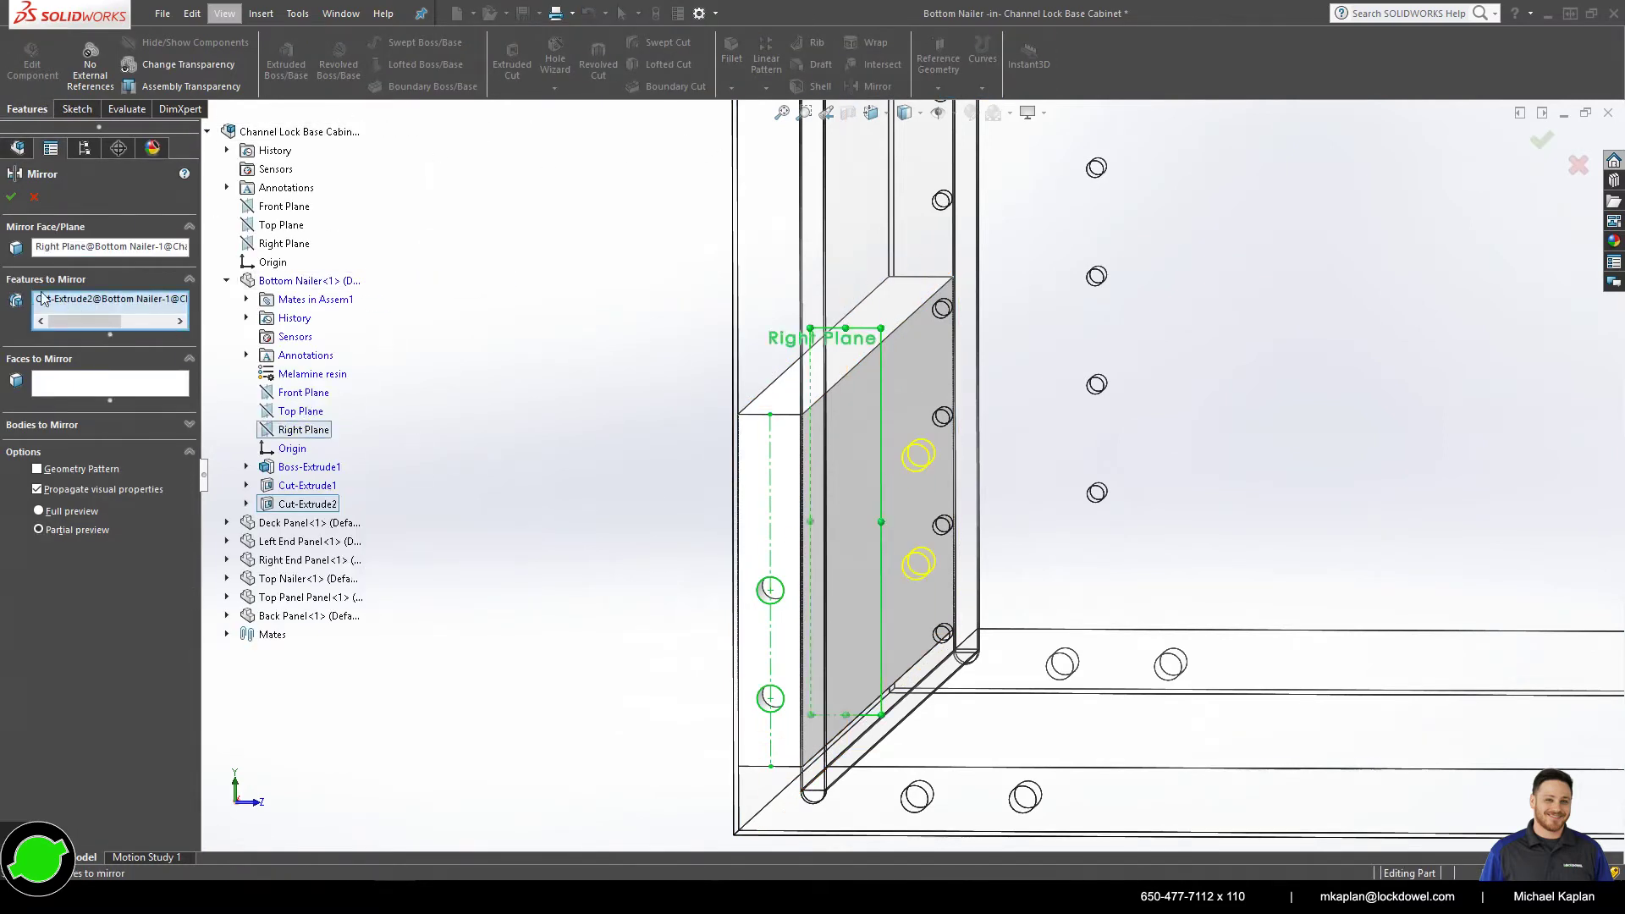
pyautogui.click(11, 197)
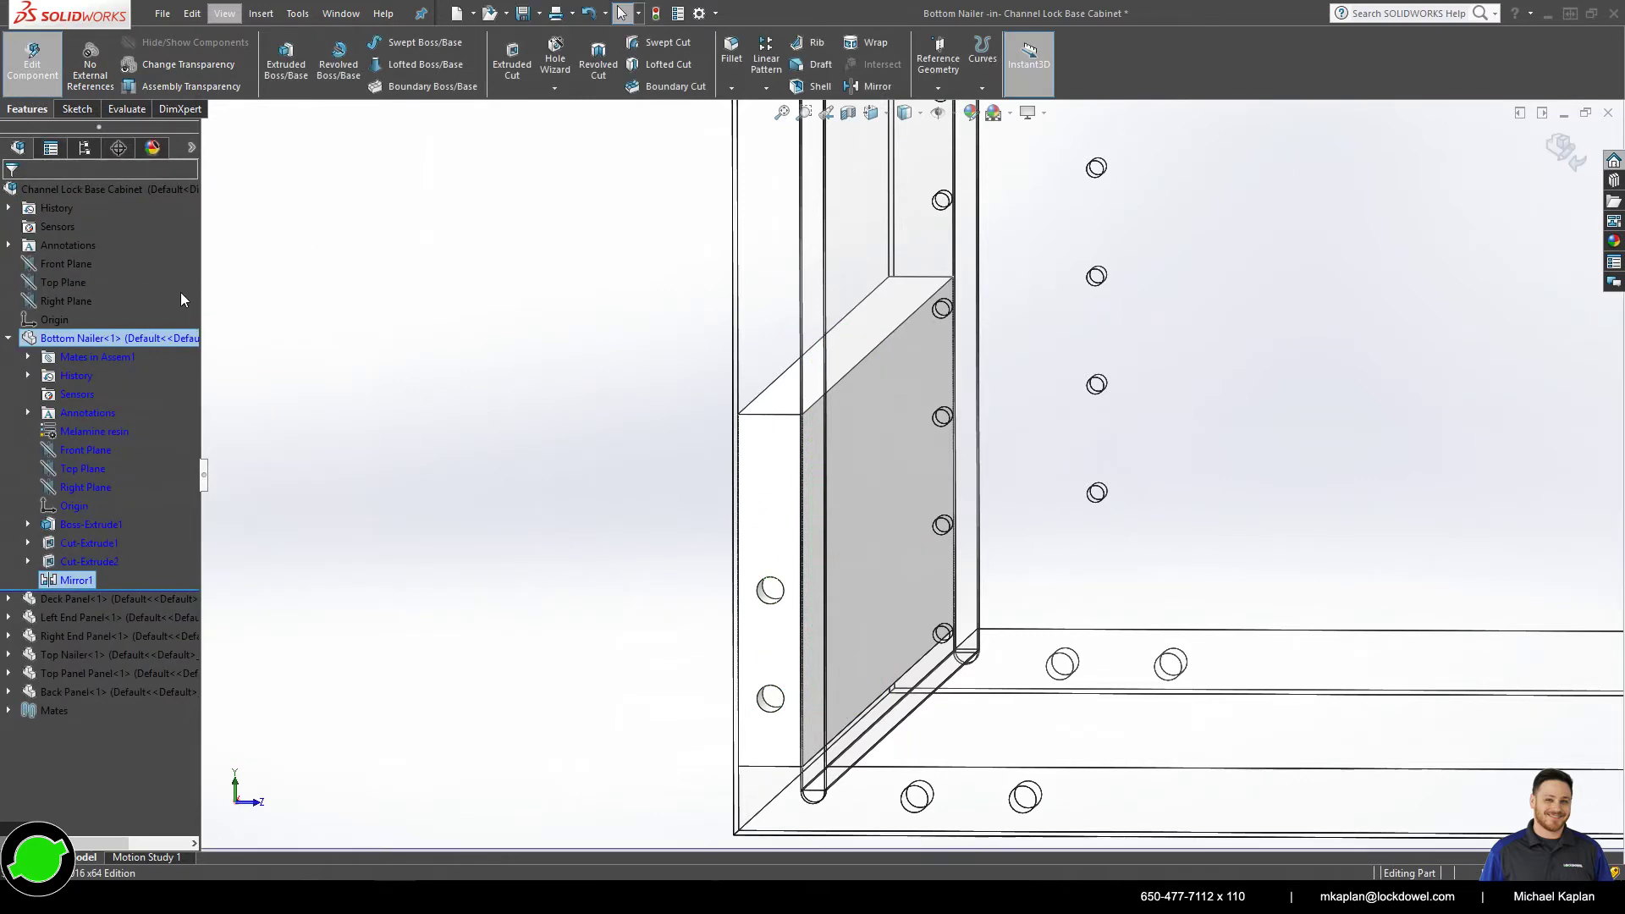
pyautogui.click(9, 339)
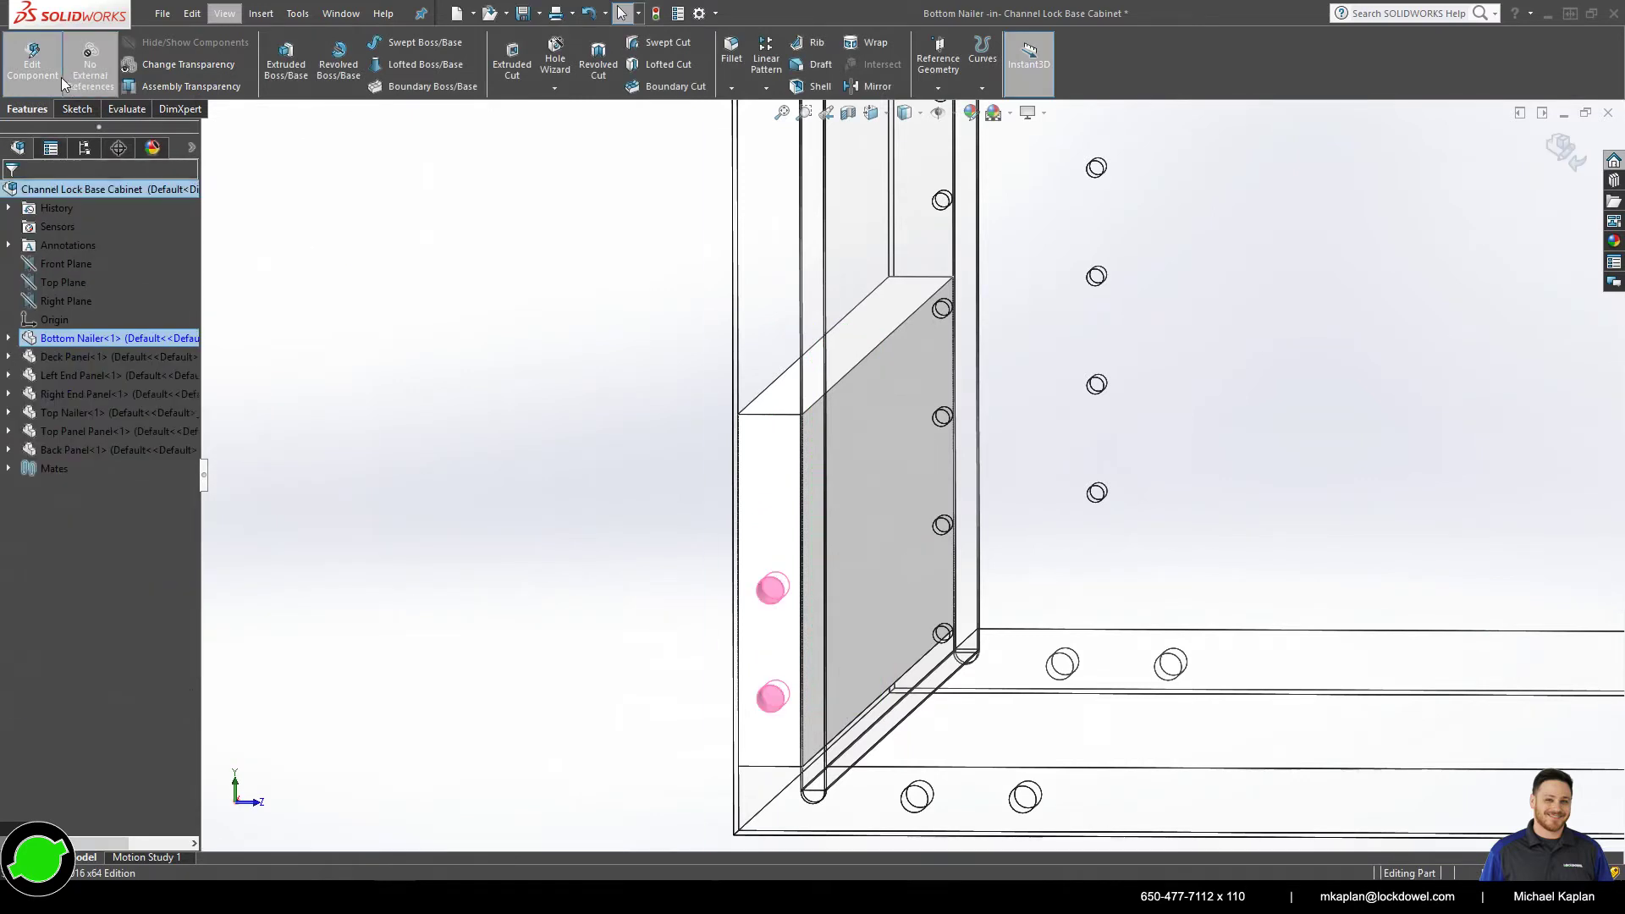
# - Start an extruded-cut sketch on the bottom nailer's long underside edge face and draw a horizontal centerline along its full length
pyautogui.moveTo(392, 348); pyautogui.dragTo(664, 442, button='middle')
pyautogui.scroll(6, 664, 442)
pyautogui.scroll(-3, 692, 706)
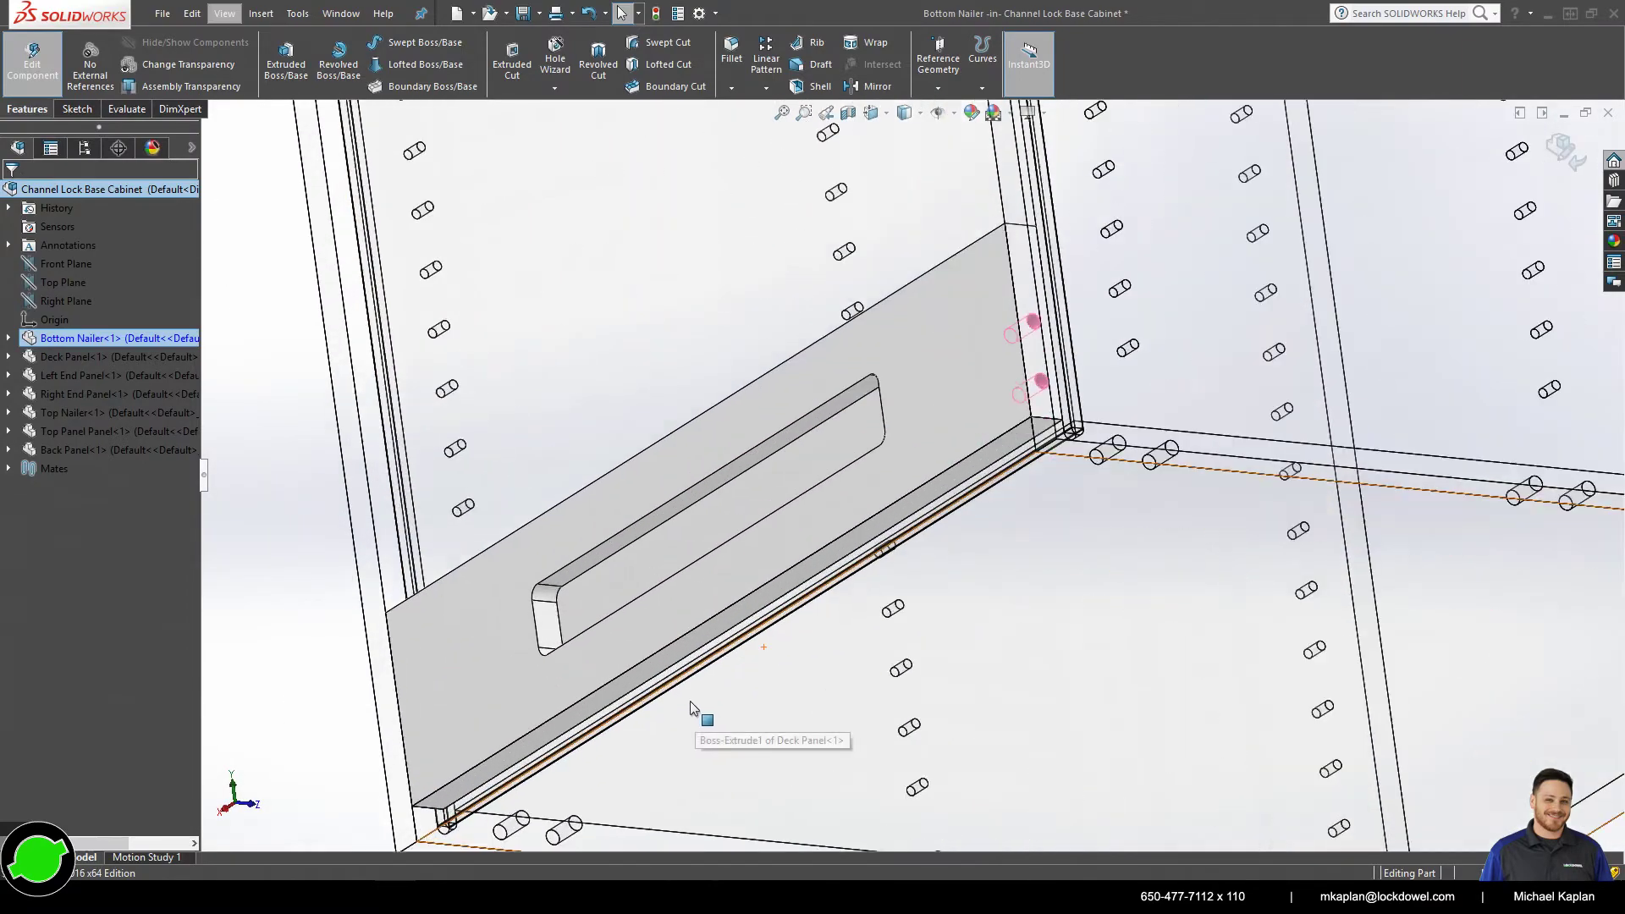
pyautogui.click(655, 669)
pyautogui.moveTo(656, 669); pyautogui.dragTo(742, 736, button='middle')
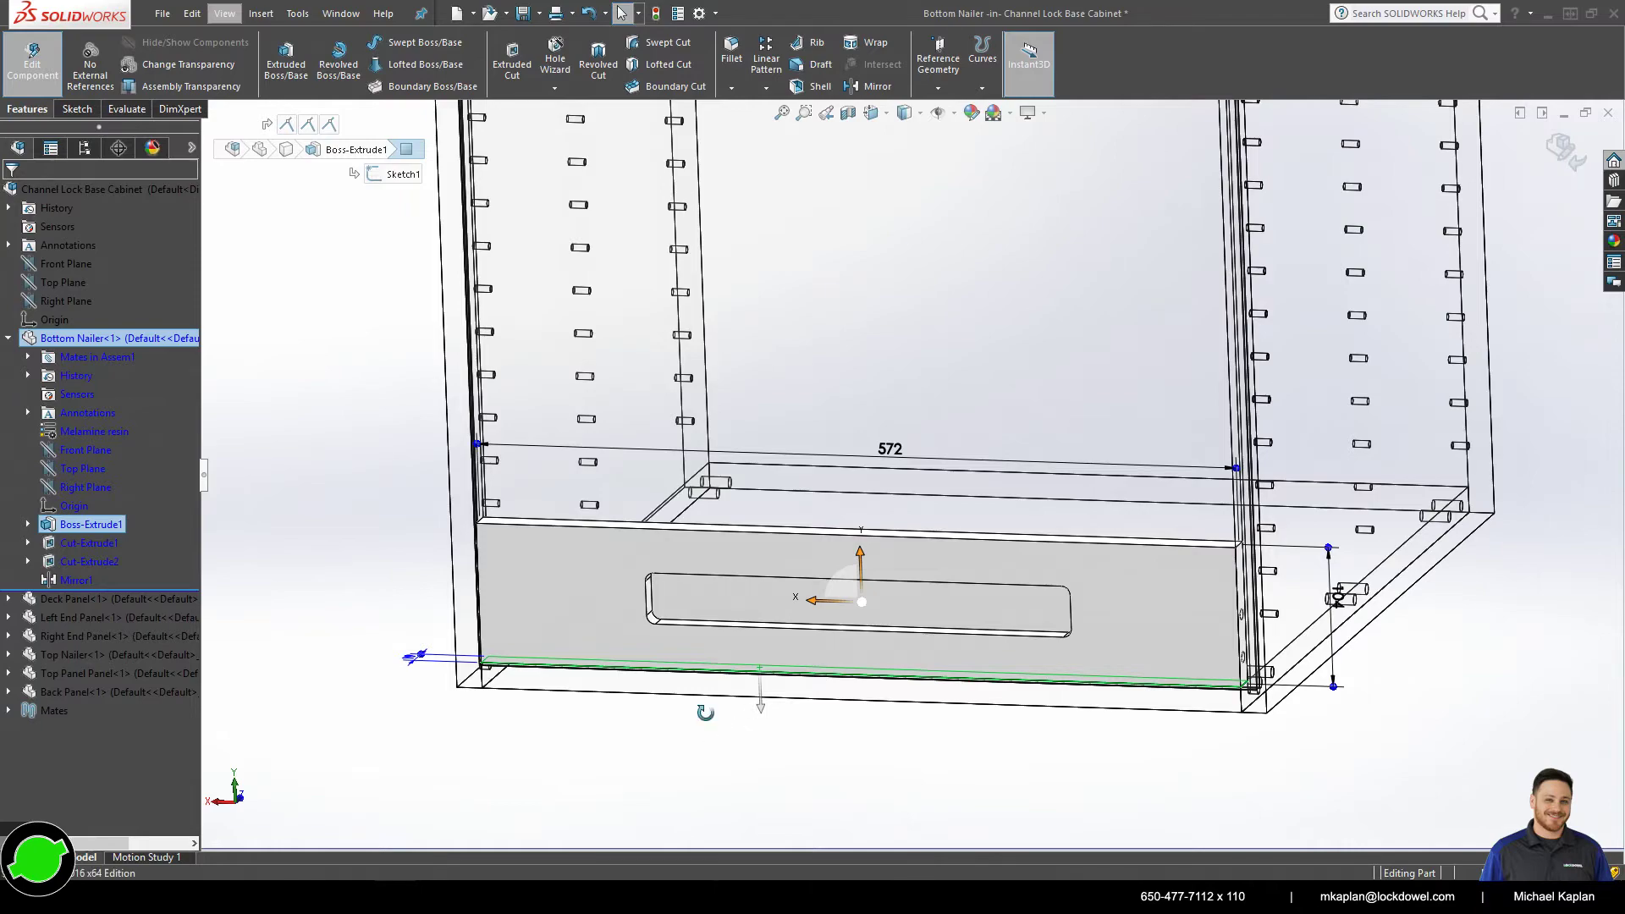
pyautogui.moveTo(705, 713); pyautogui.dragTo(806, 695, button='middle')
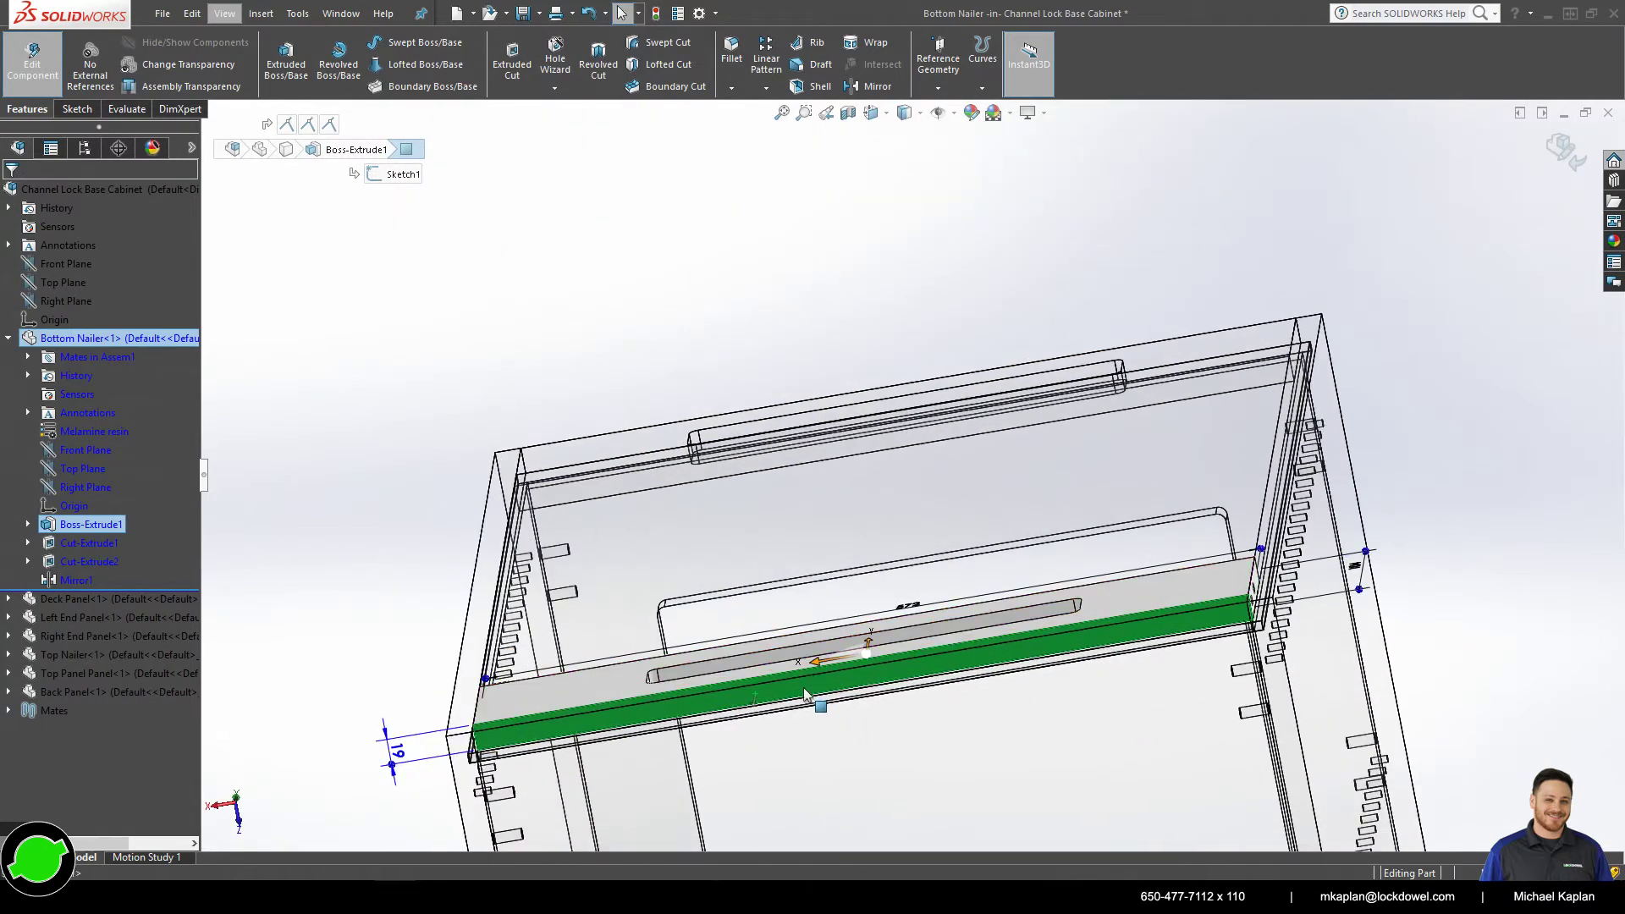
pyautogui.click(512, 62)
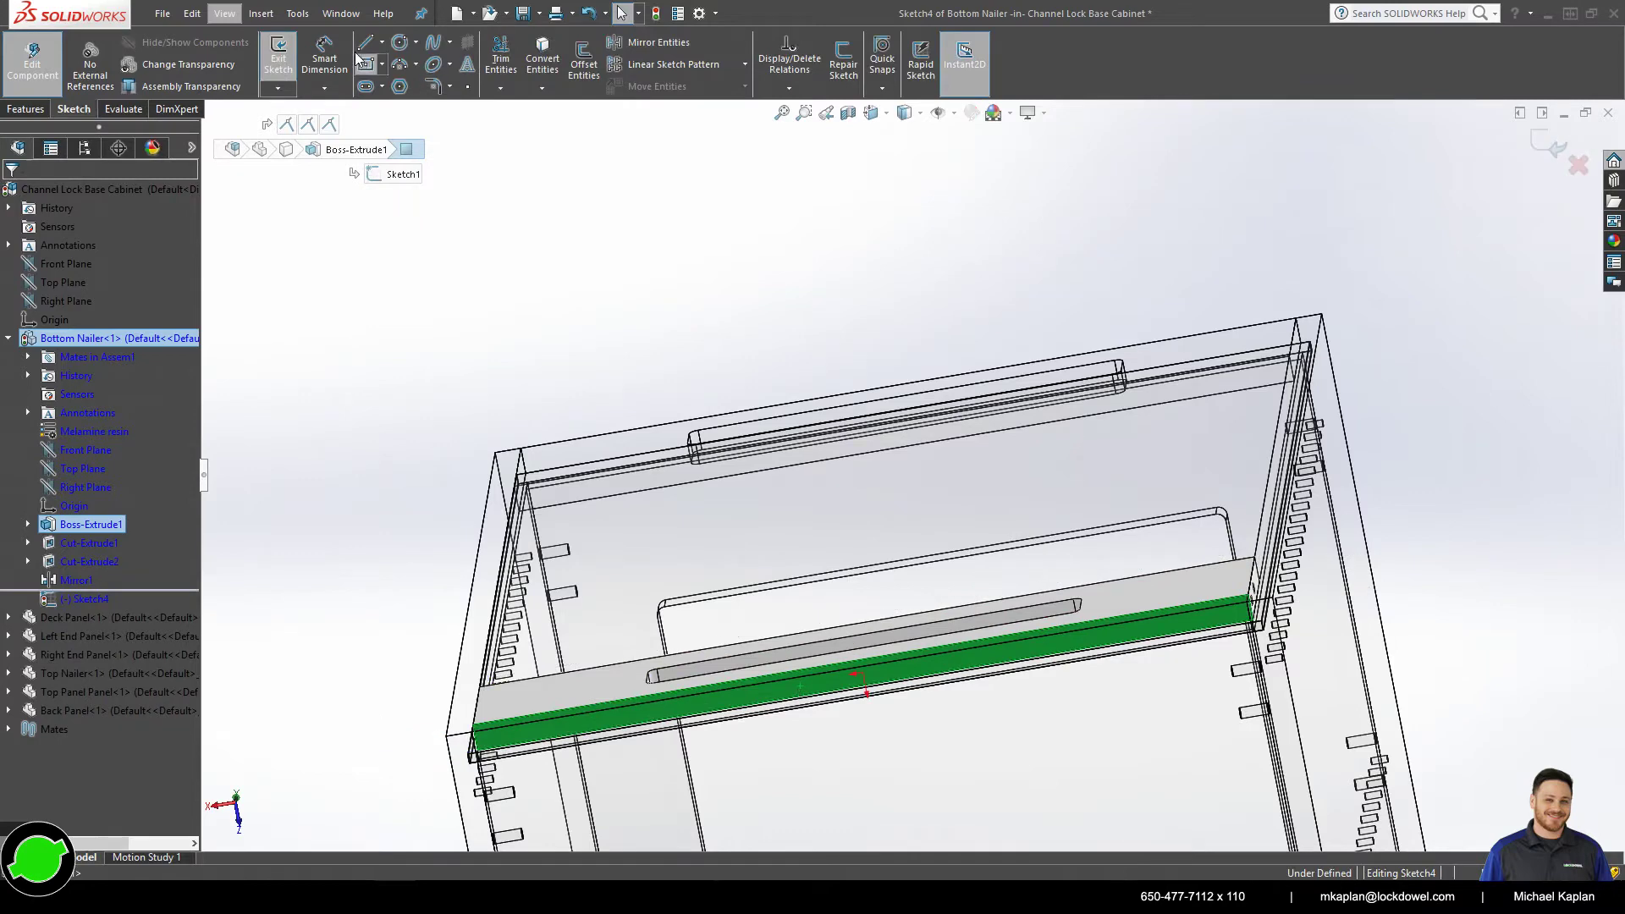
pyautogui.click(382, 42)
pyautogui.click(398, 75)
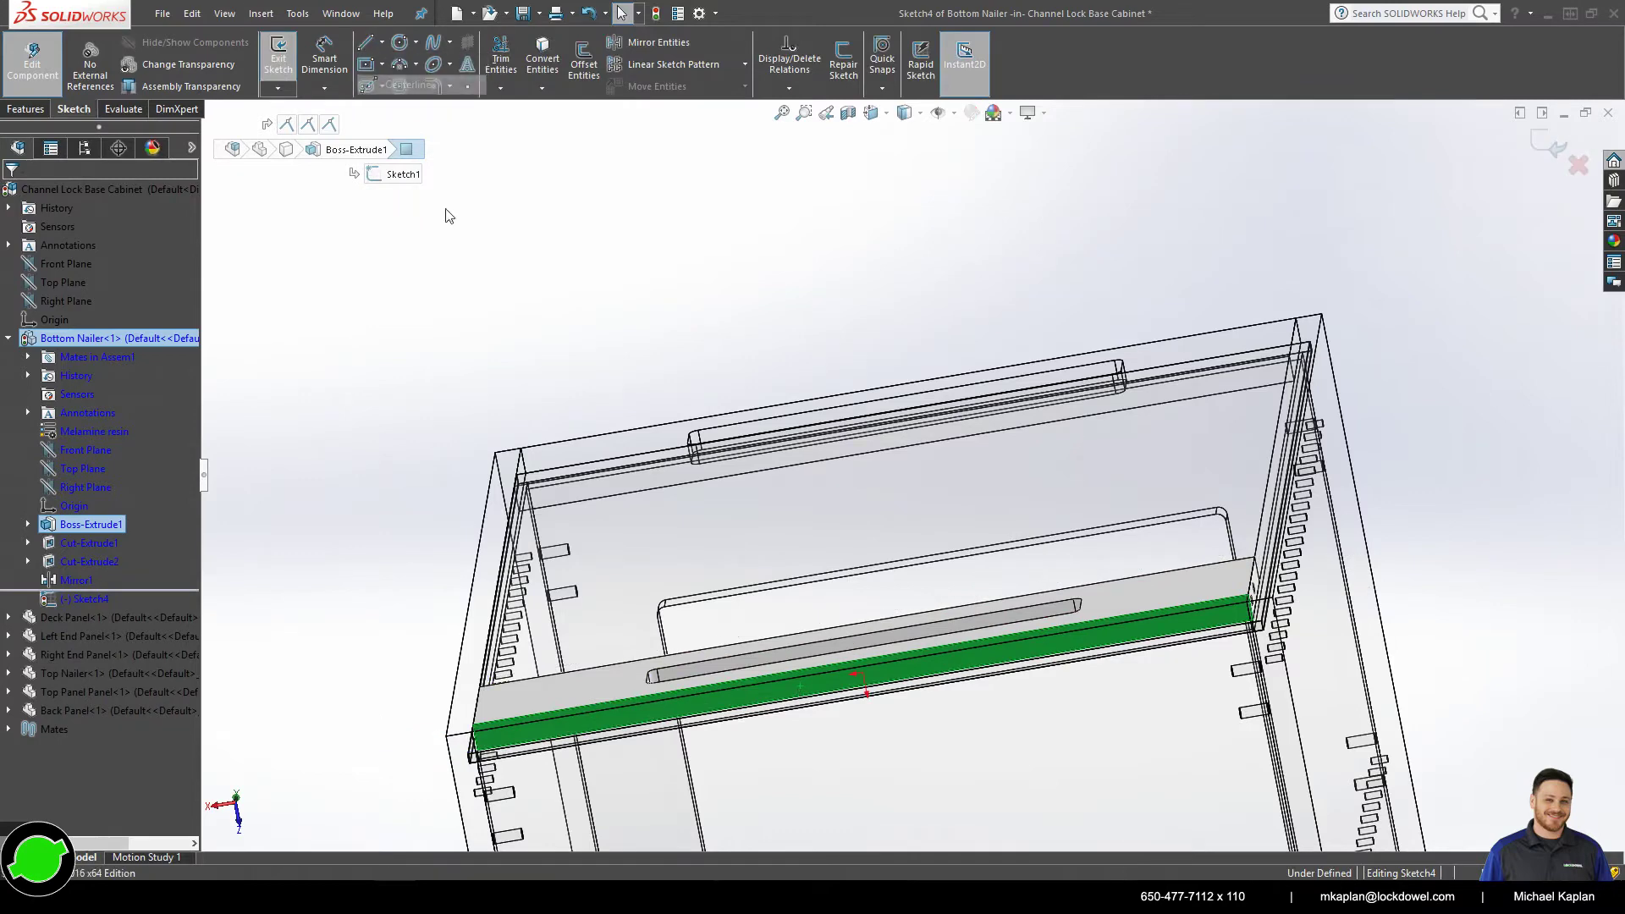
pyautogui.click(481, 738)
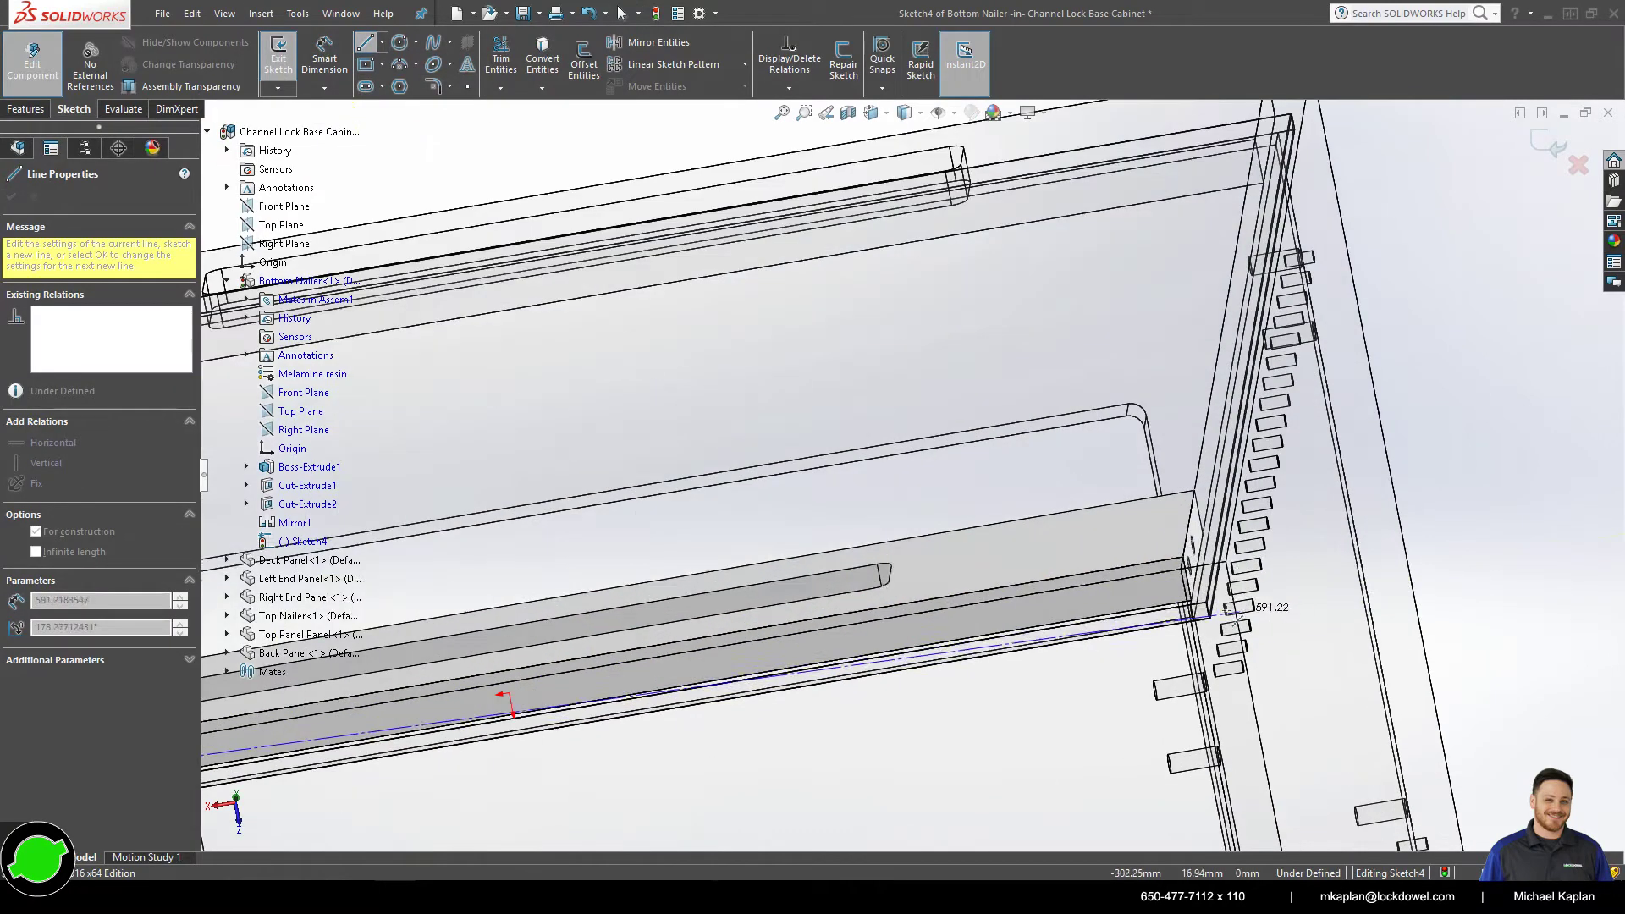
pyautogui.scroll(-4, 1269, 626)
pyautogui.click(1155, 550)
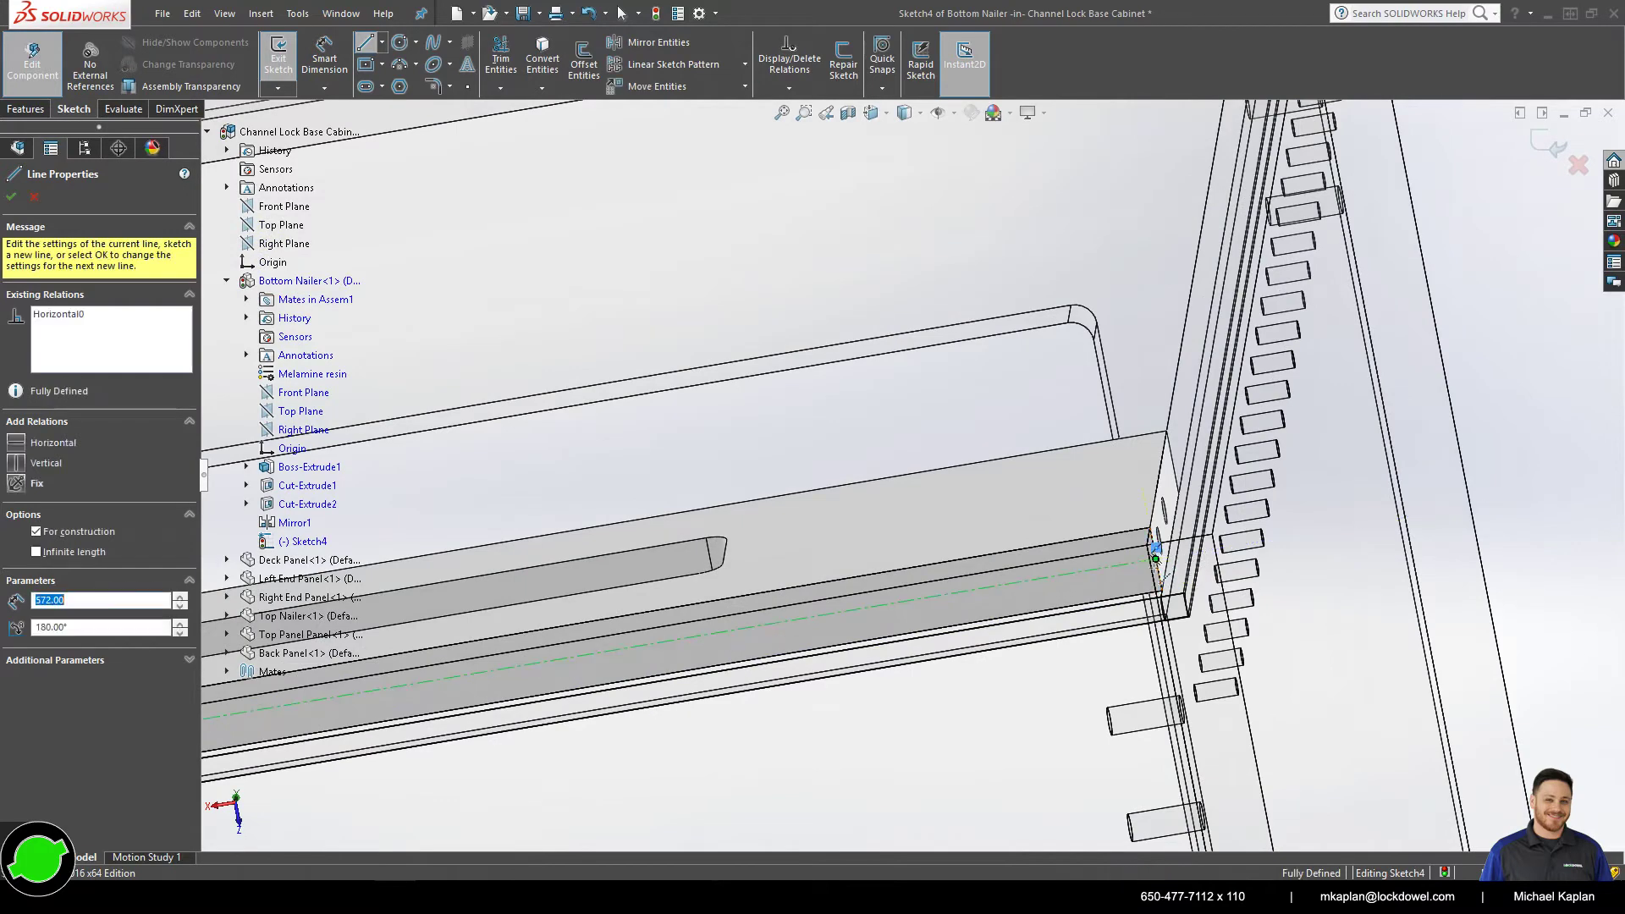
pyautogui.scroll(5, 1136, 600)
pyautogui.press('Escape')
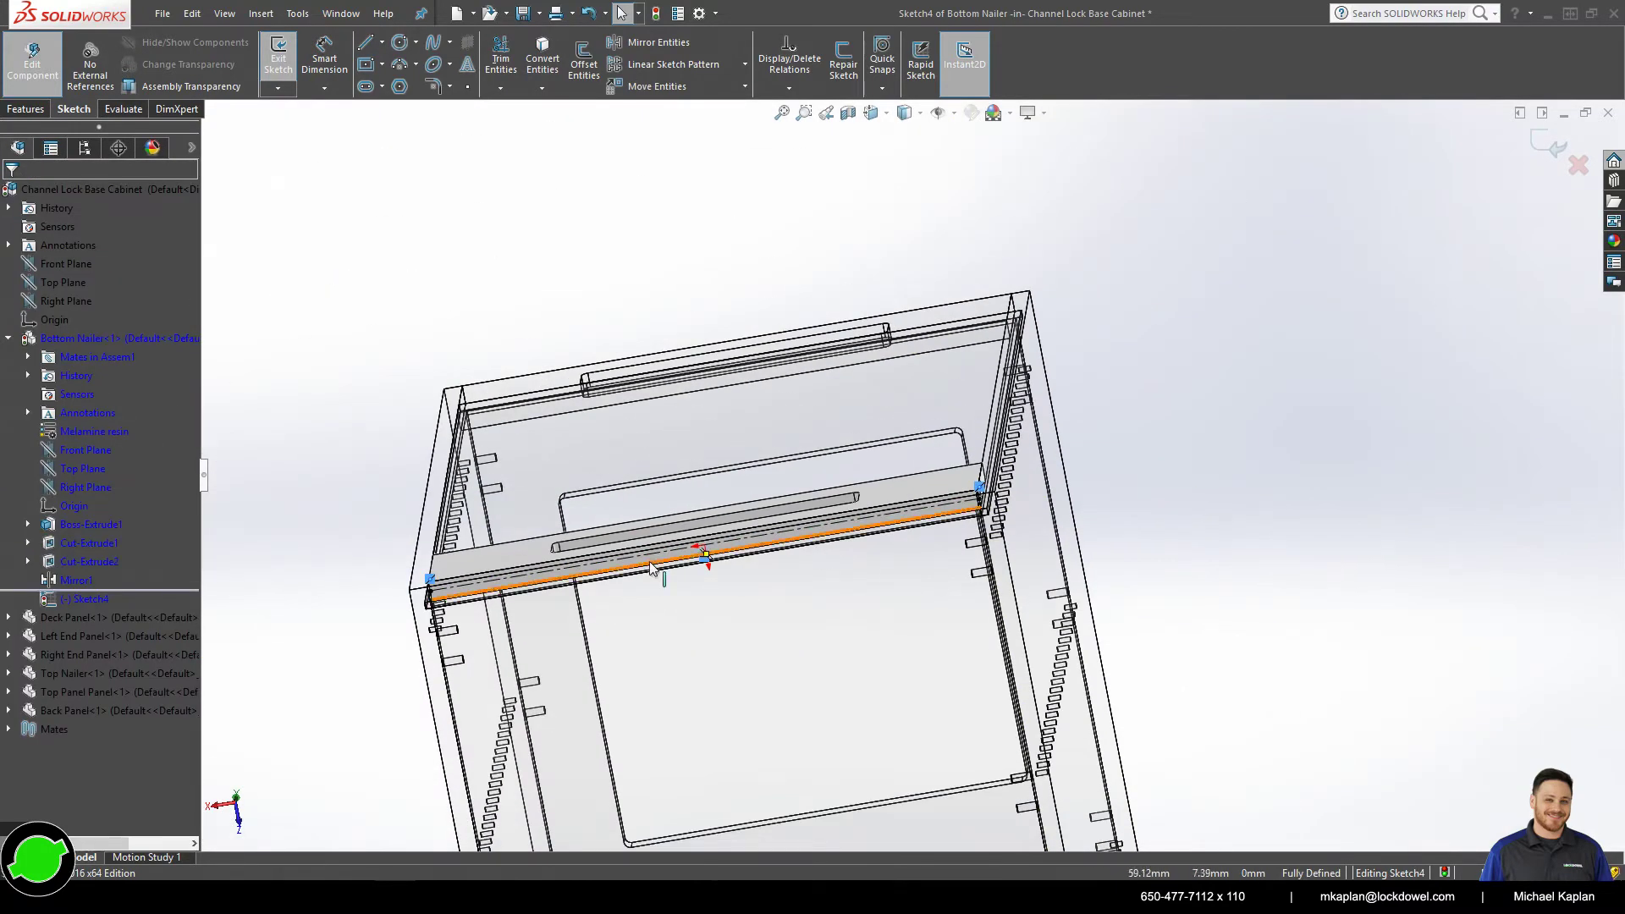
# - Draw three circles of about 28 mm radius along the underside centerline, the middle one at its midpoint, and make them equal
pyautogui.click(400, 43)
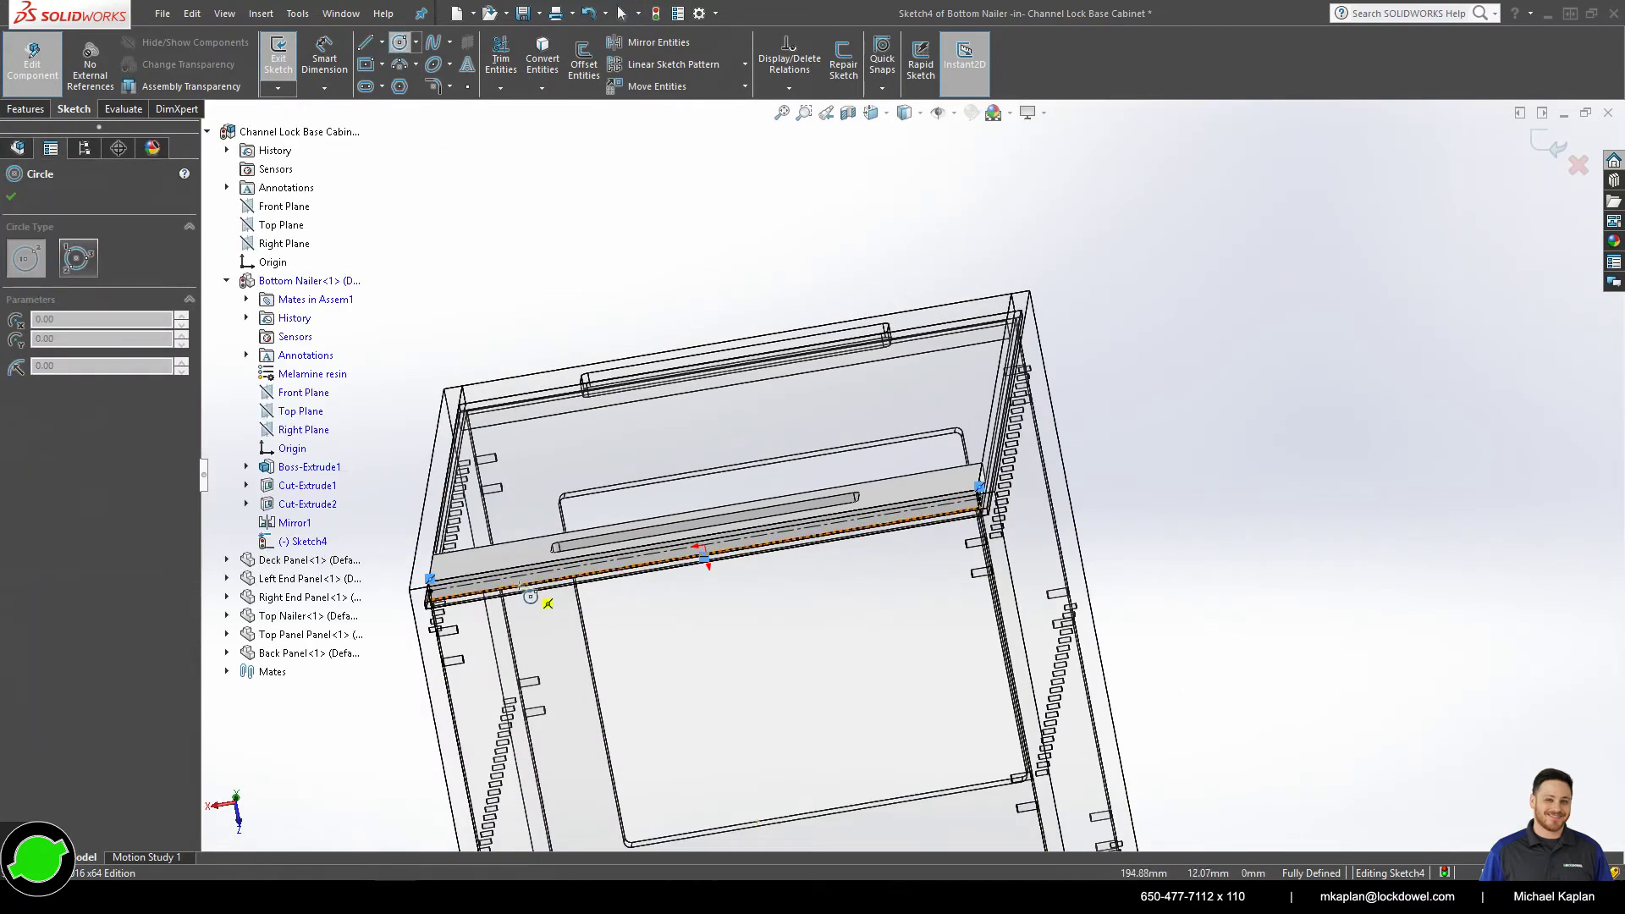
pyautogui.click(512, 577)
pyautogui.click(539, 579)
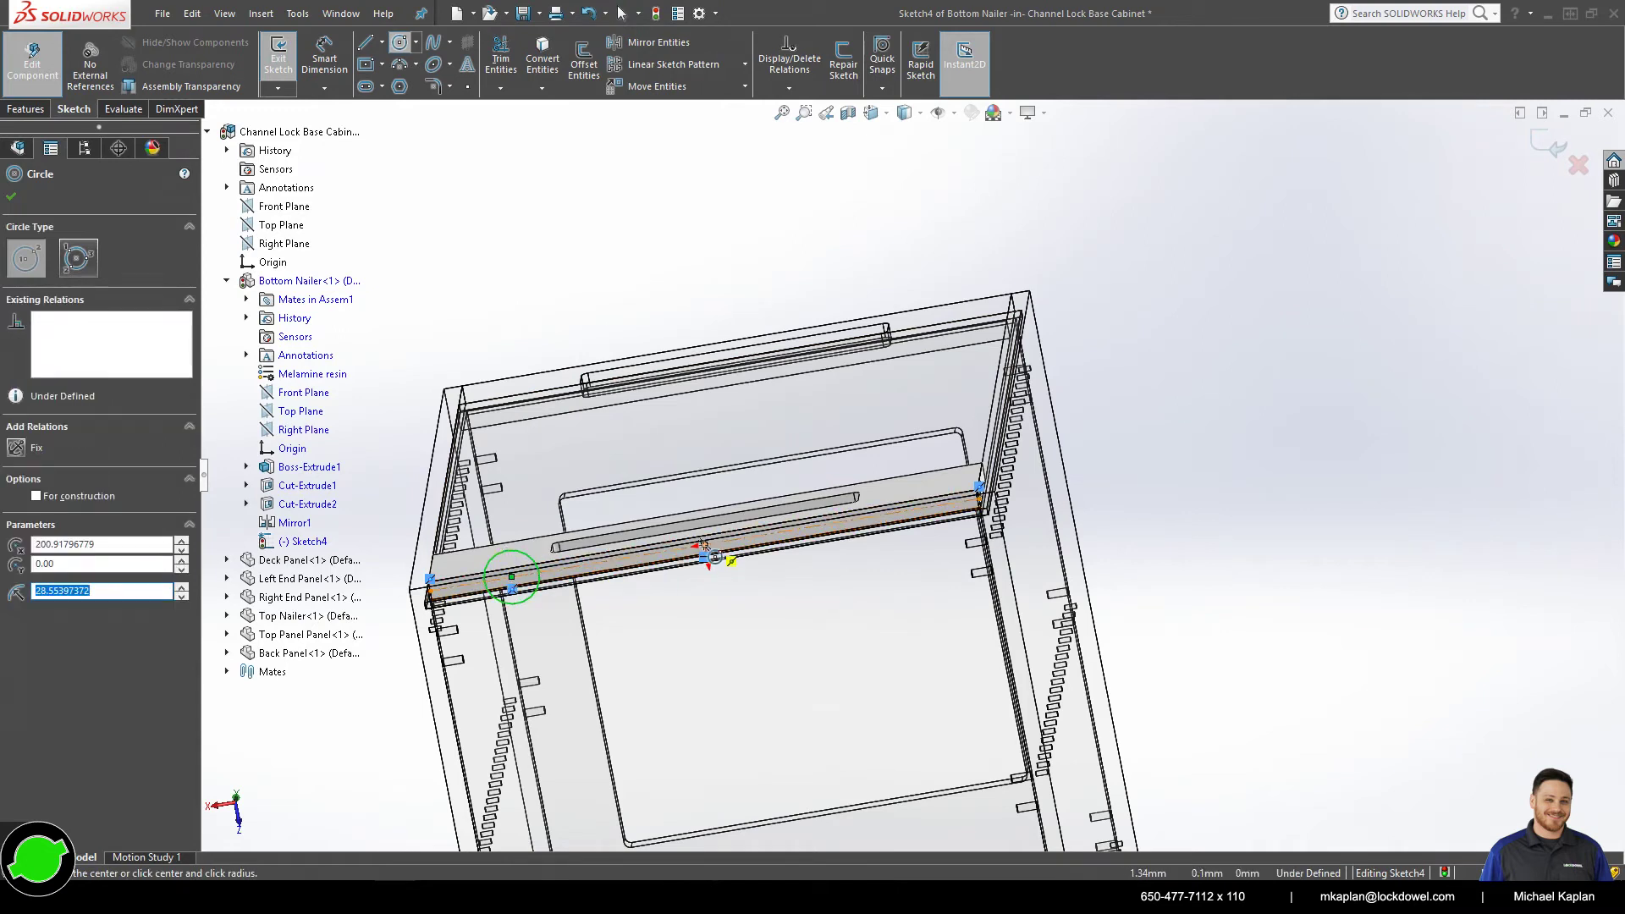
pyautogui.click(704, 544)
pyautogui.click(733, 539)
pyautogui.click(926, 507)
pyautogui.click(951, 509)
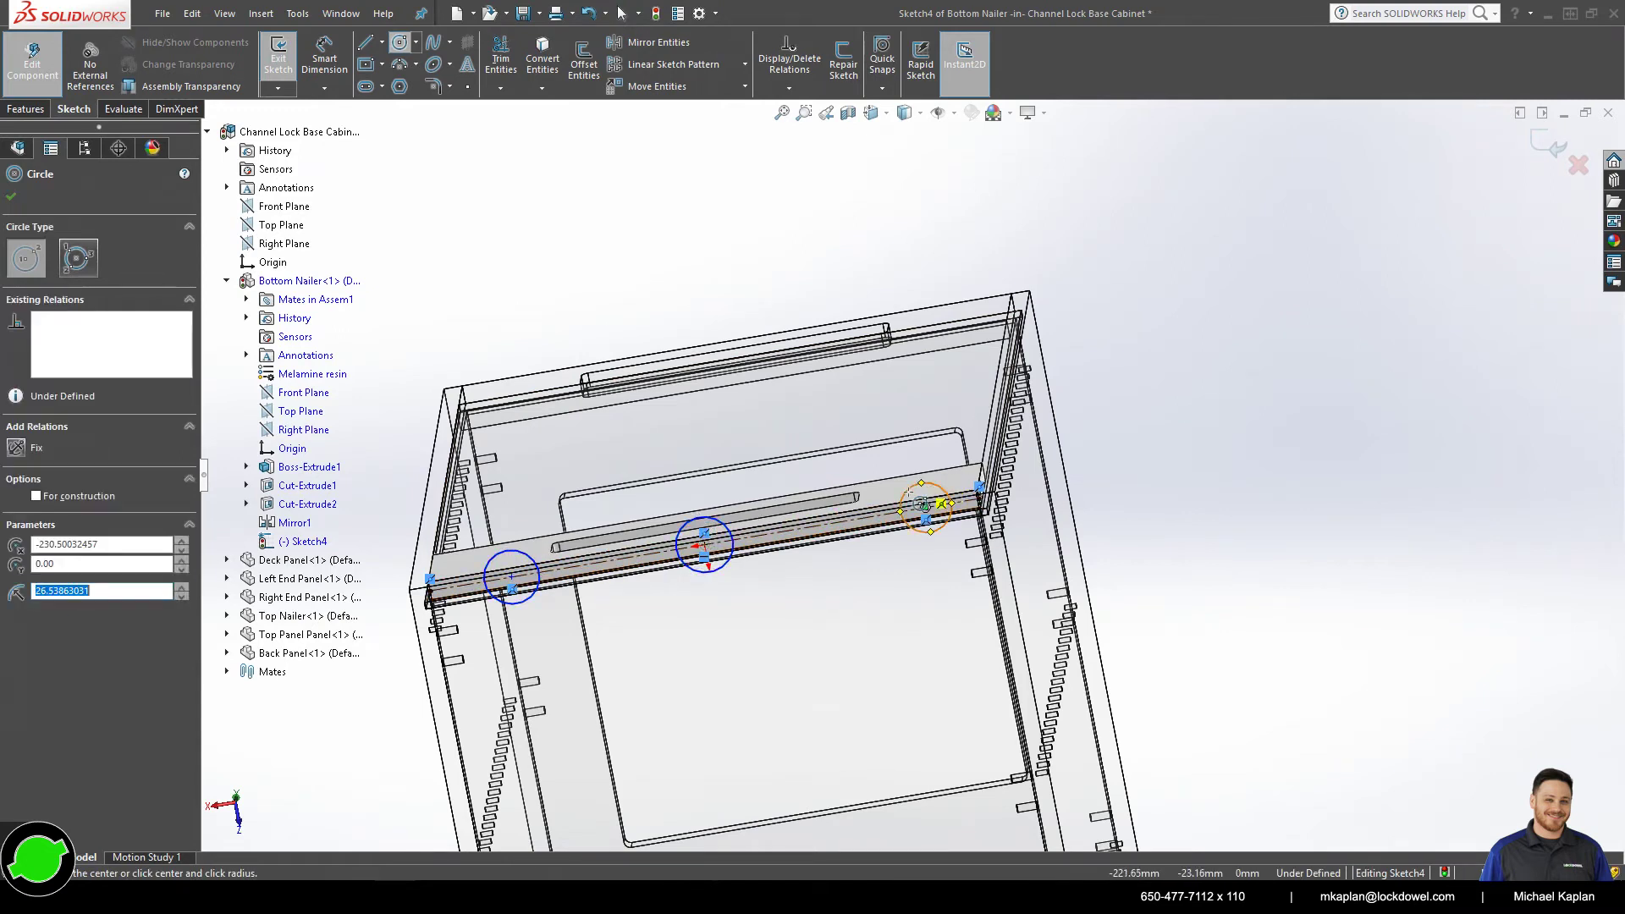
pyautogui.press('Escape')
pyautogui.moveTo(418, 433)
pyautogui.mouseDown()
pyautogui.moveTo(744, 584)
pyautogui.moveTo(969, 627)
pyautogui.mouseUp()
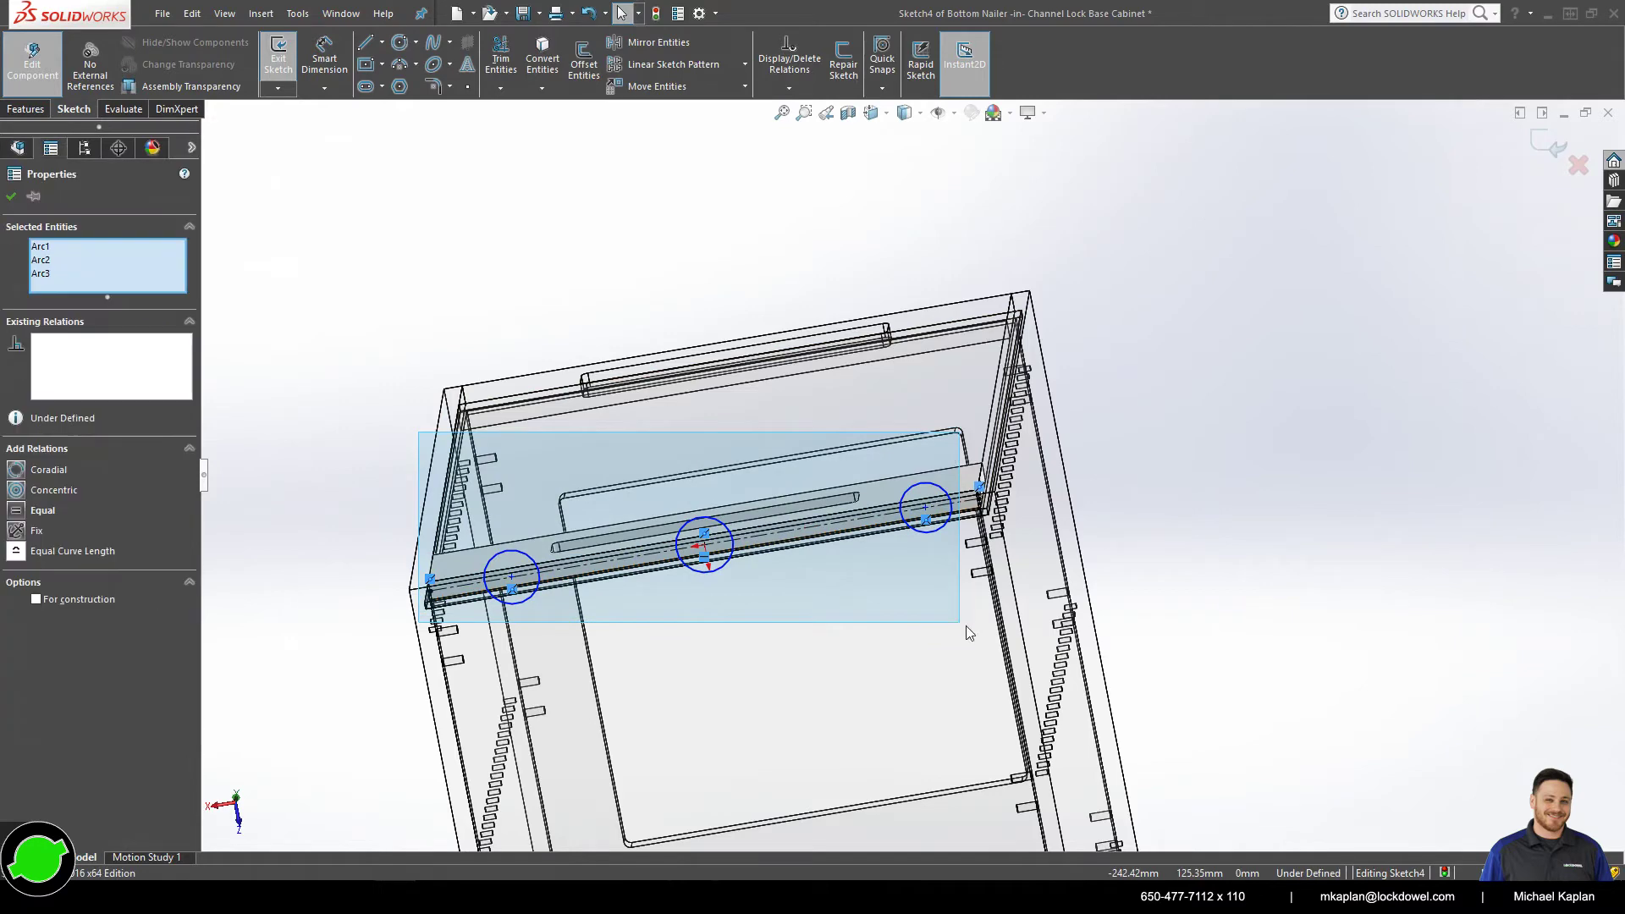
pyautogui.press('Escape')
# - Set the distance from the left circle's center to the centerline's left endpoint to 52 mm
pyautogui.scroll(-3, 449, 601)
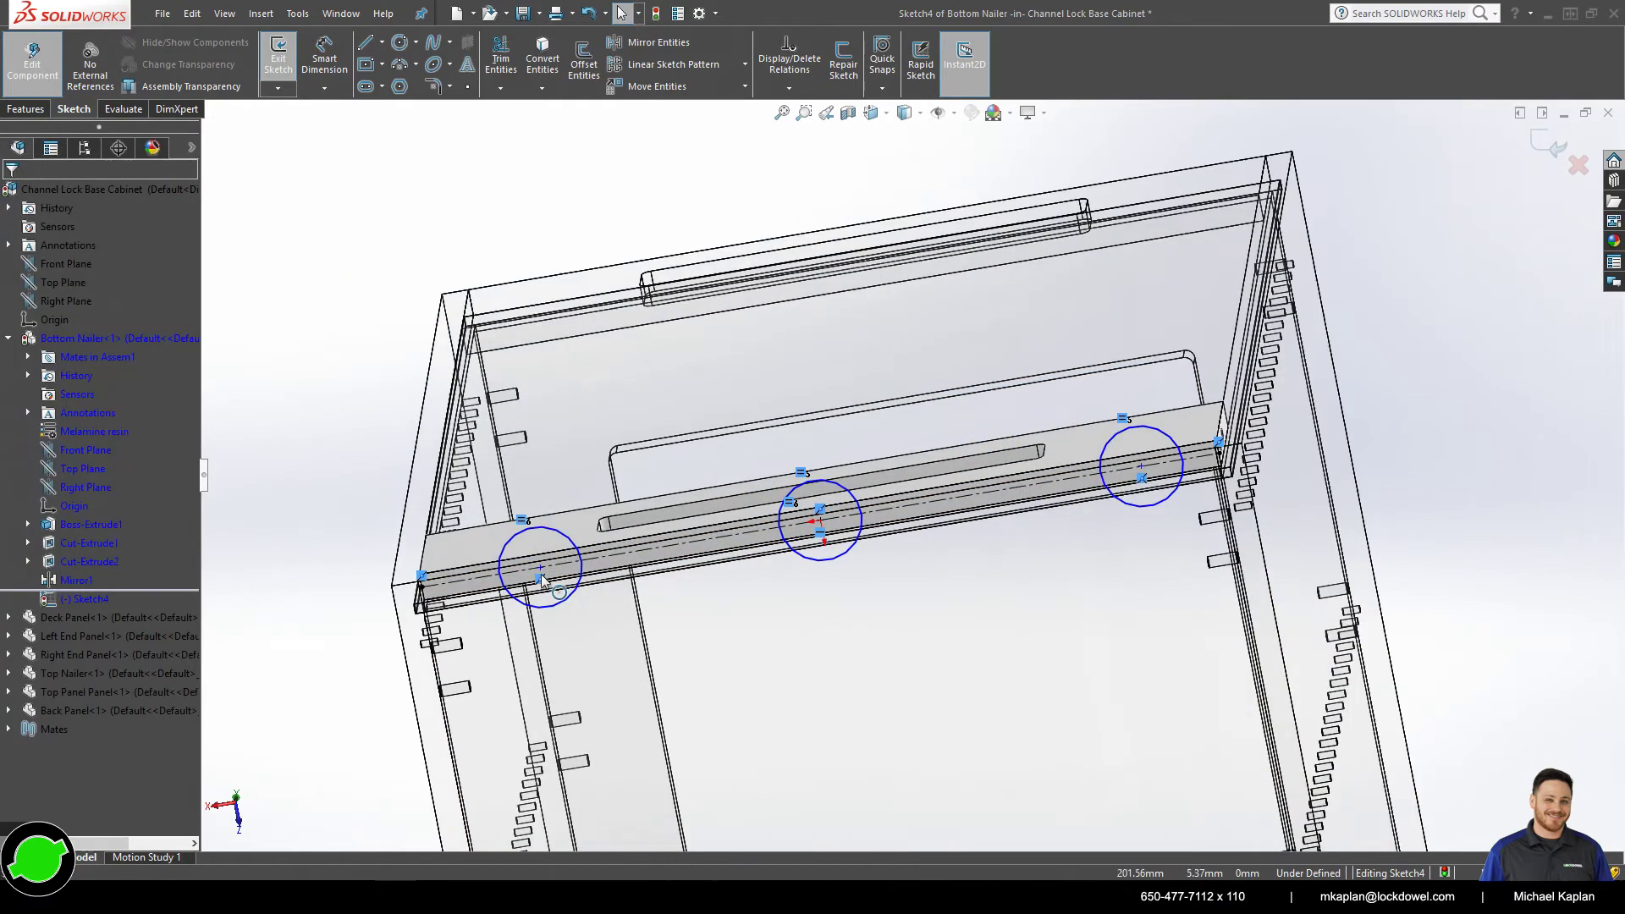
pyautogui.click(327, 66)
pyautogui.click(416, 584)
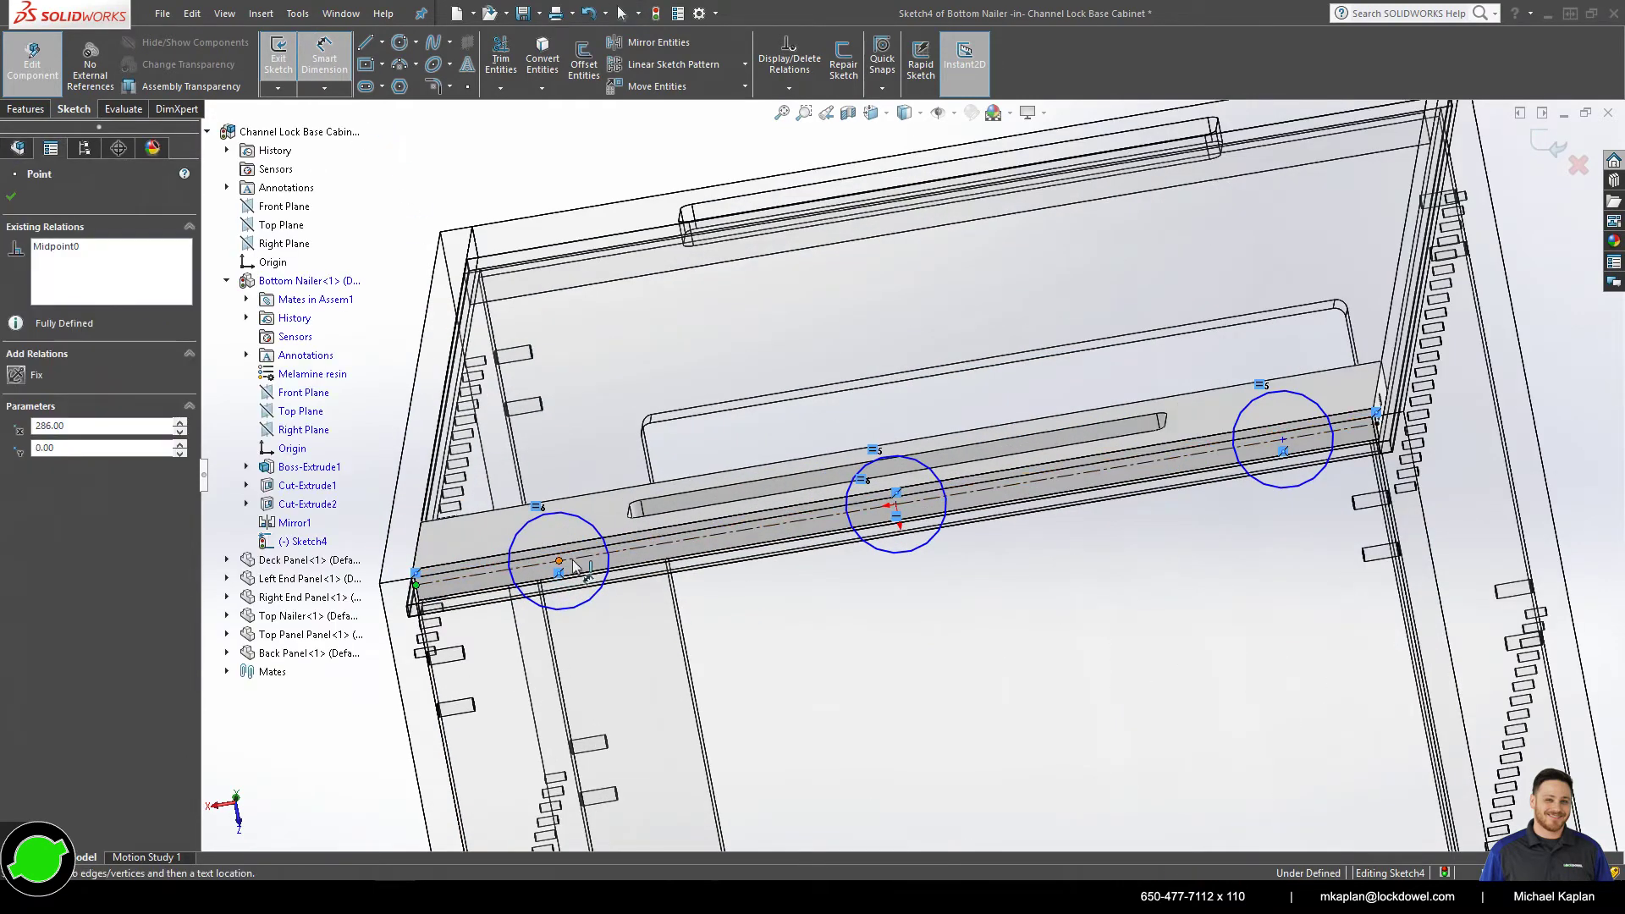
pyautogui.click(559, 562)
pyautogui.click(472, 542)
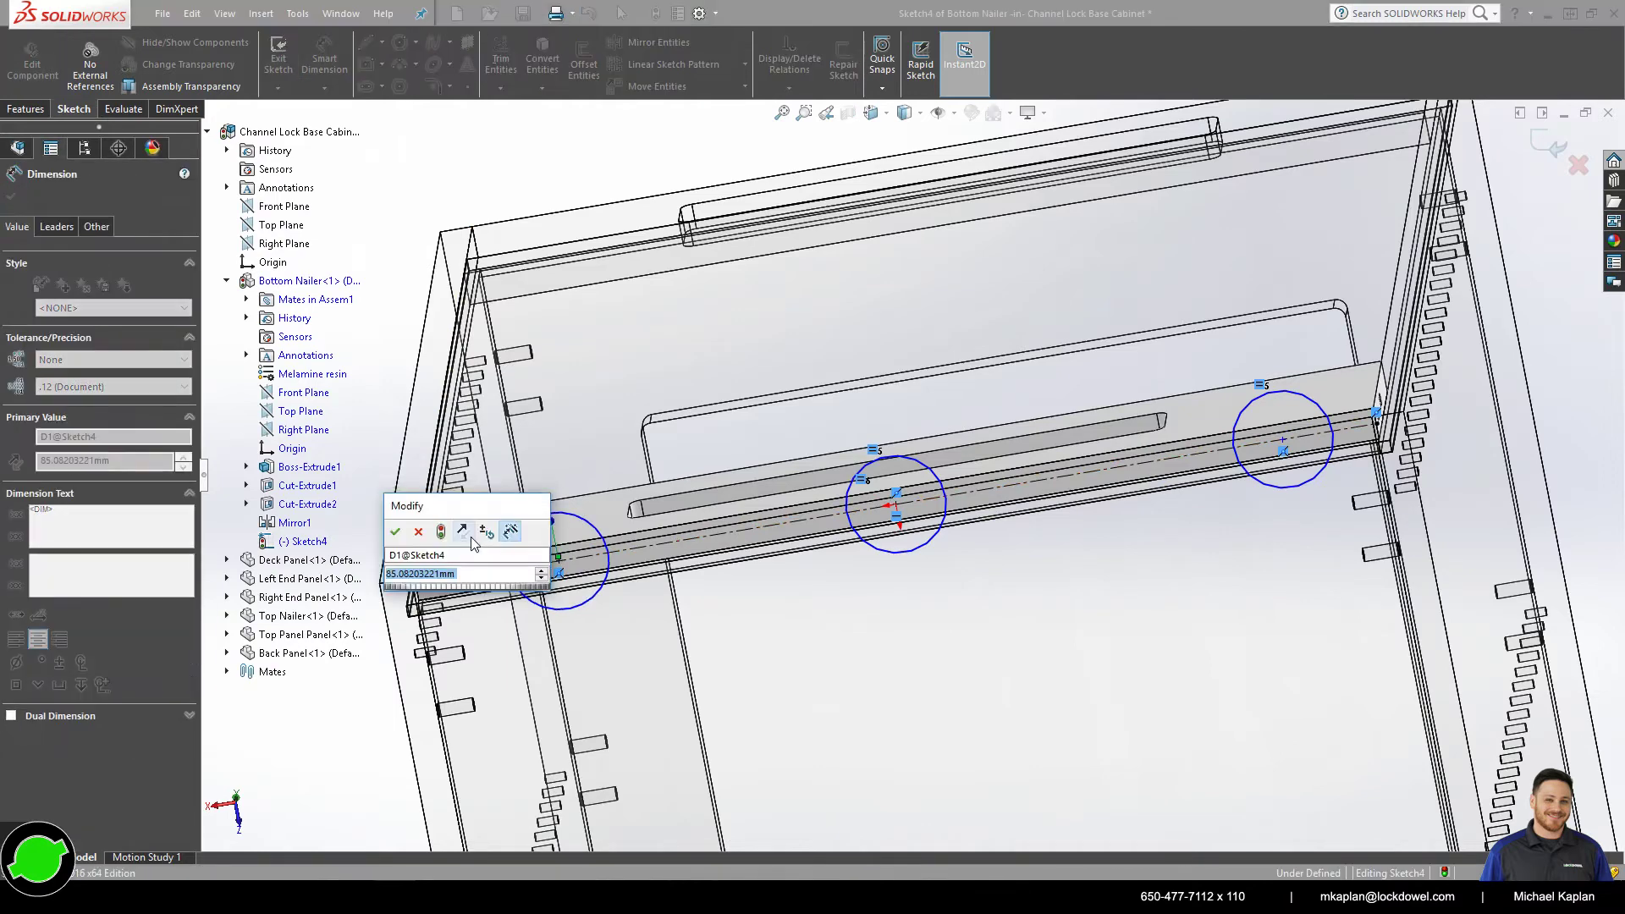
pyautogui.write('52')
pyautogui.press('Return')
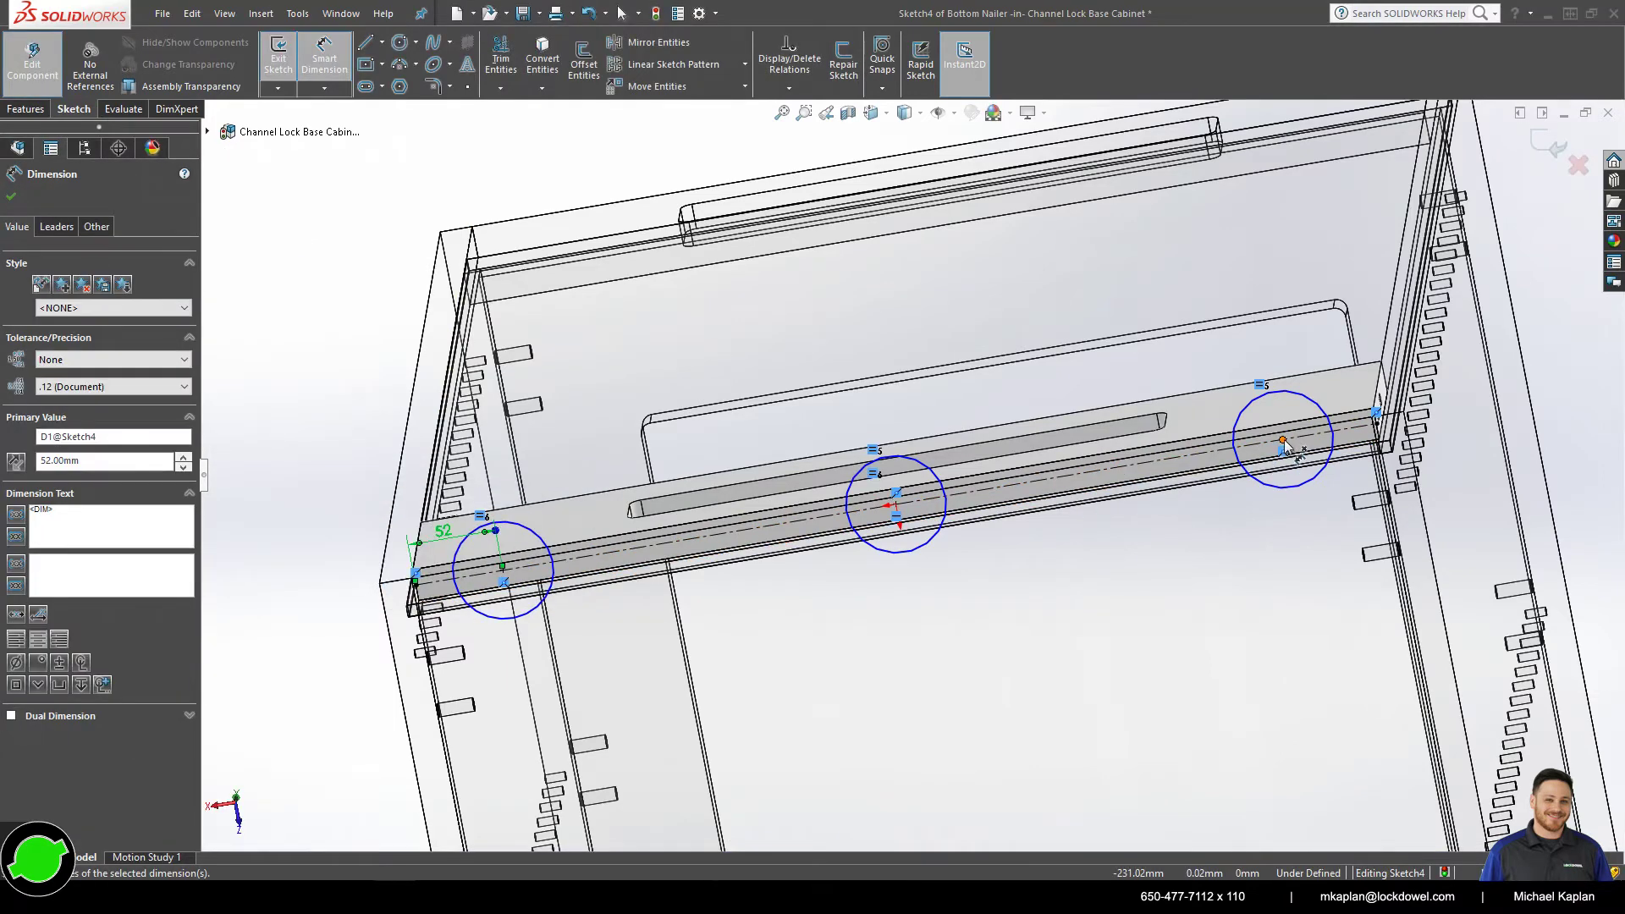
# - Set the distance from the right circle's center to the centerline's right endpoint to 52 mm
pyautogui.click(1377, 422)
pyautogui.click(1283, 439)
pyautogui.click(1341, 372)
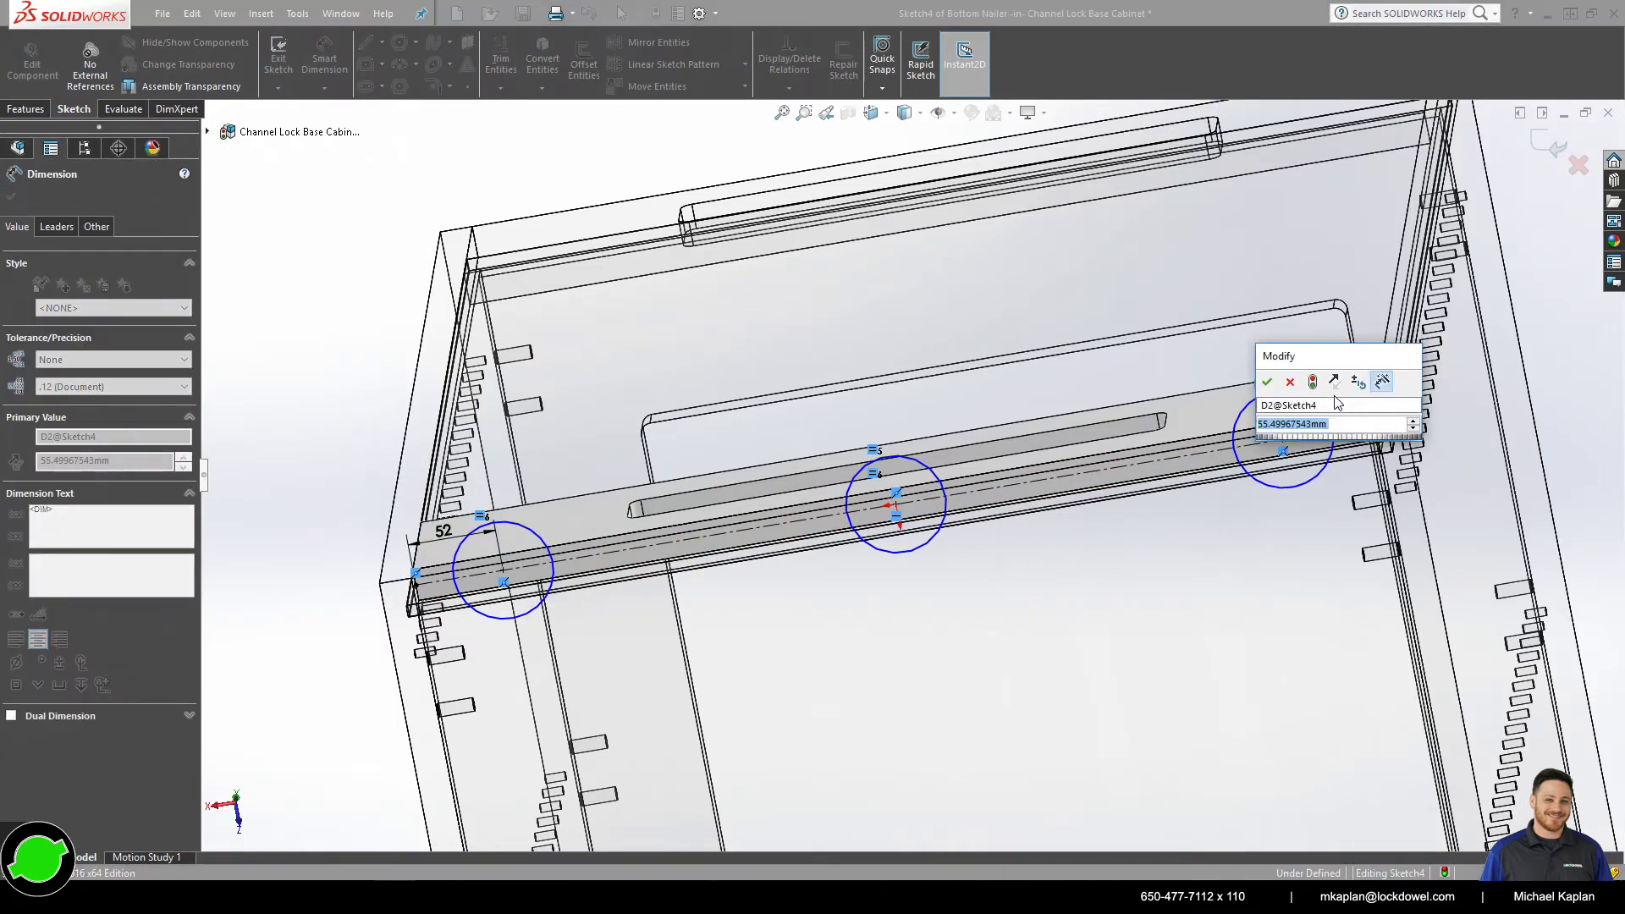
pyautogui.write('52')
pyautogui.click(1267, 382)
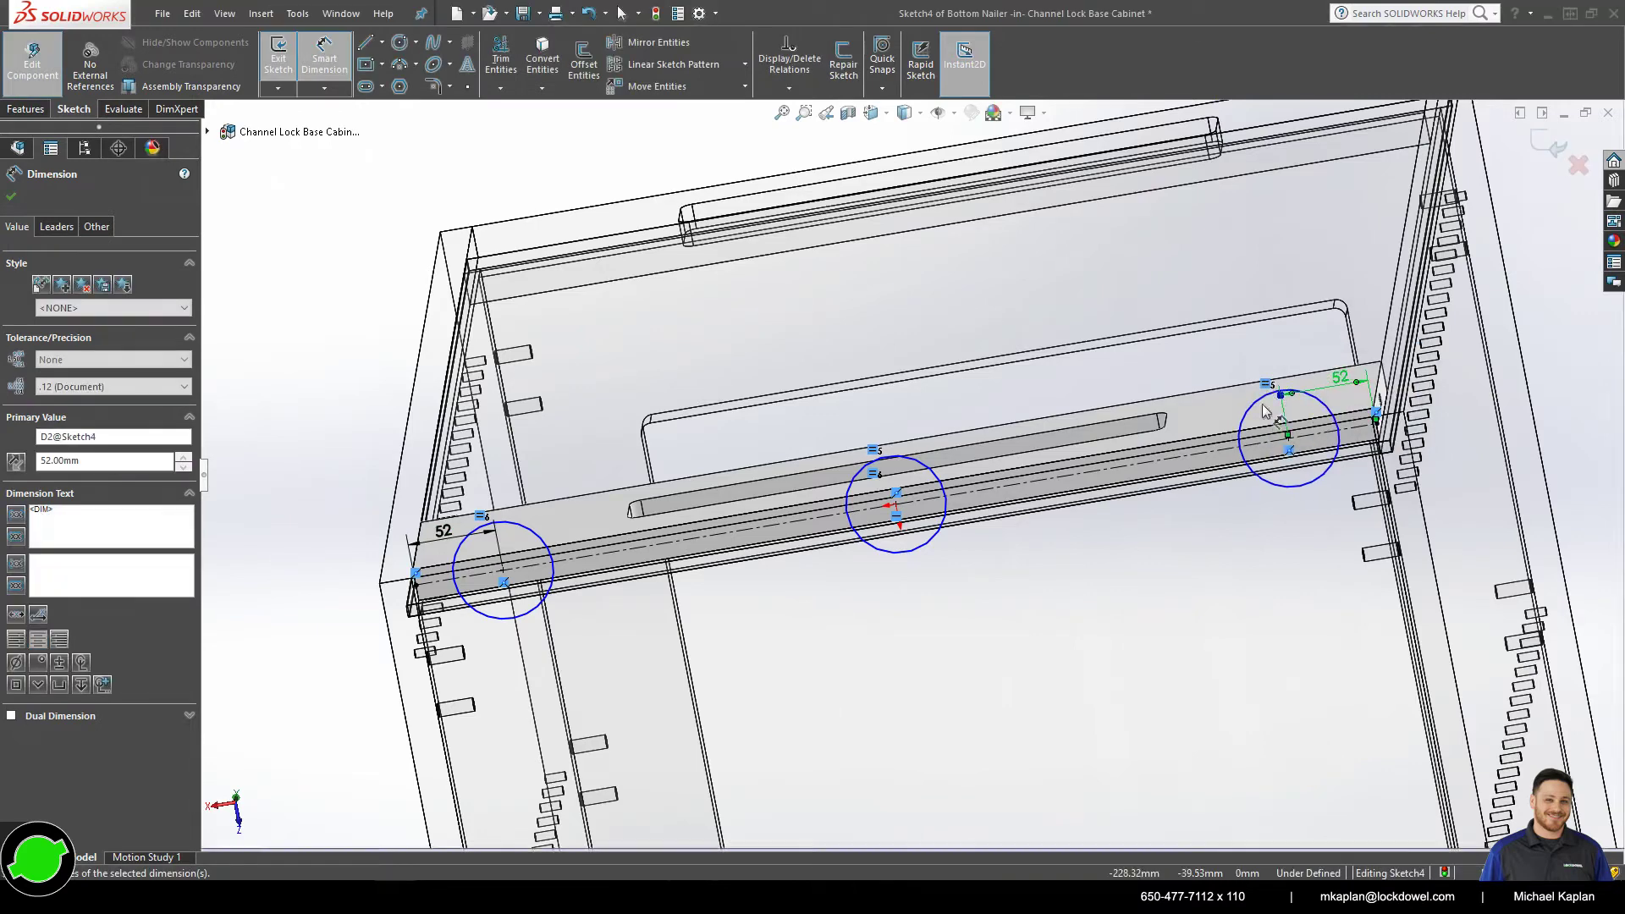
# - Set the diameter of the three equal circles on the bottom nailer to 8 mm
pyautogui.click(1242, 421)
pyautogui.click(1195, 405)
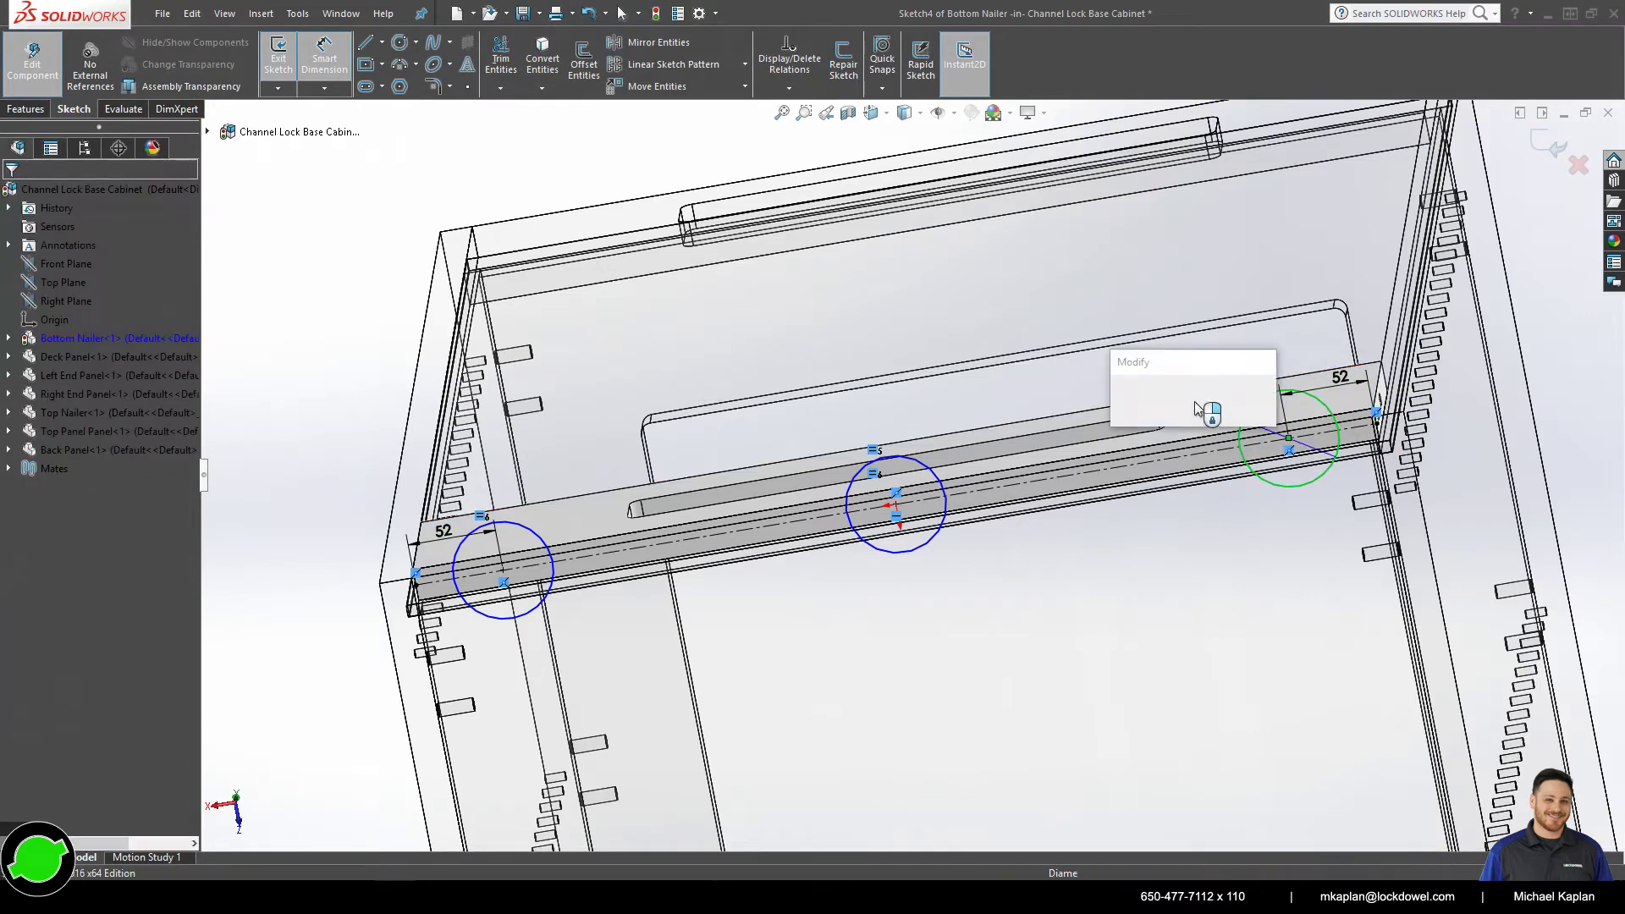
pyautogui.write('8.00mm')
pyautogui.press('Return')
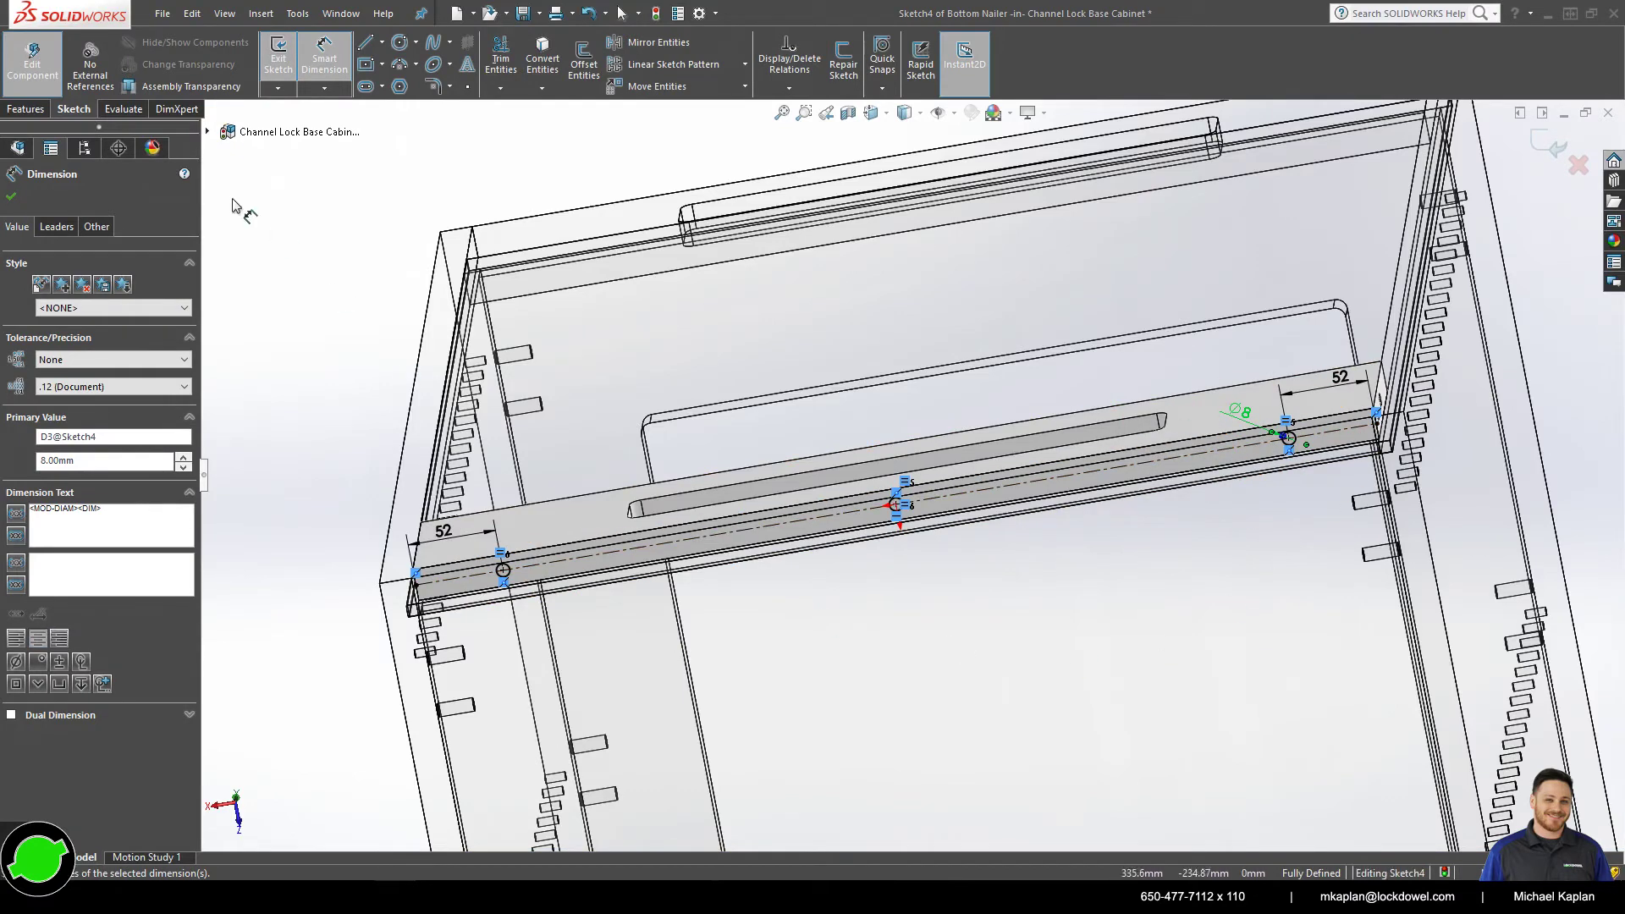
# - Cut the three circles 27 mm deep into the bottom nailer with a blind extruded cut
pyautogui.click(280, 57)
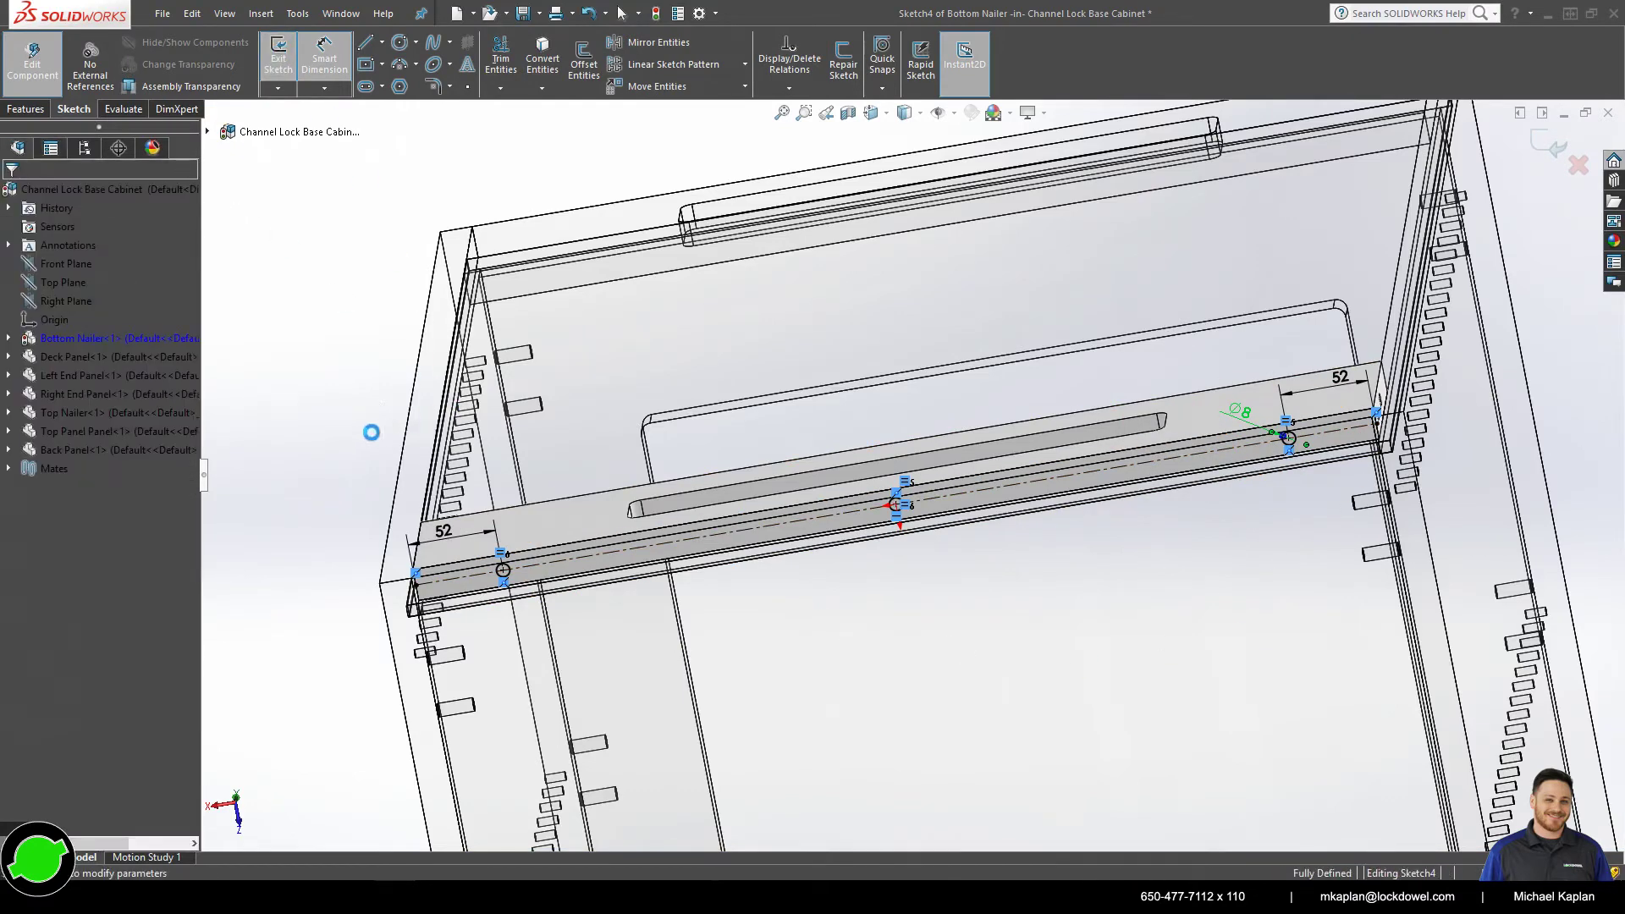
pyautogui.write('27')
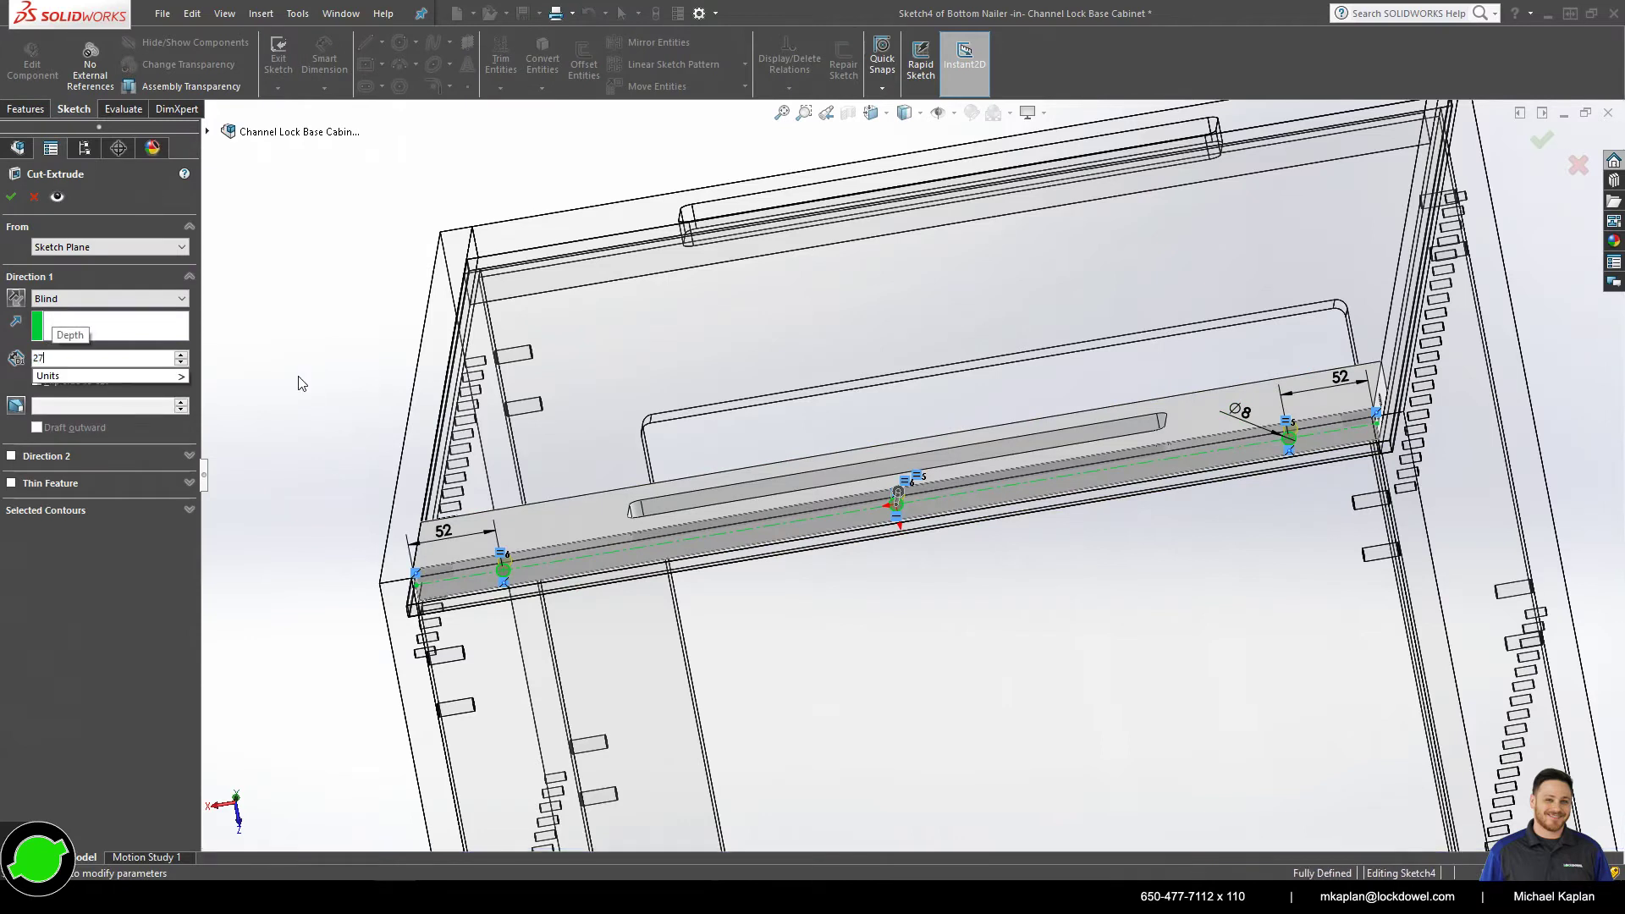
pyautogui.press('Return')
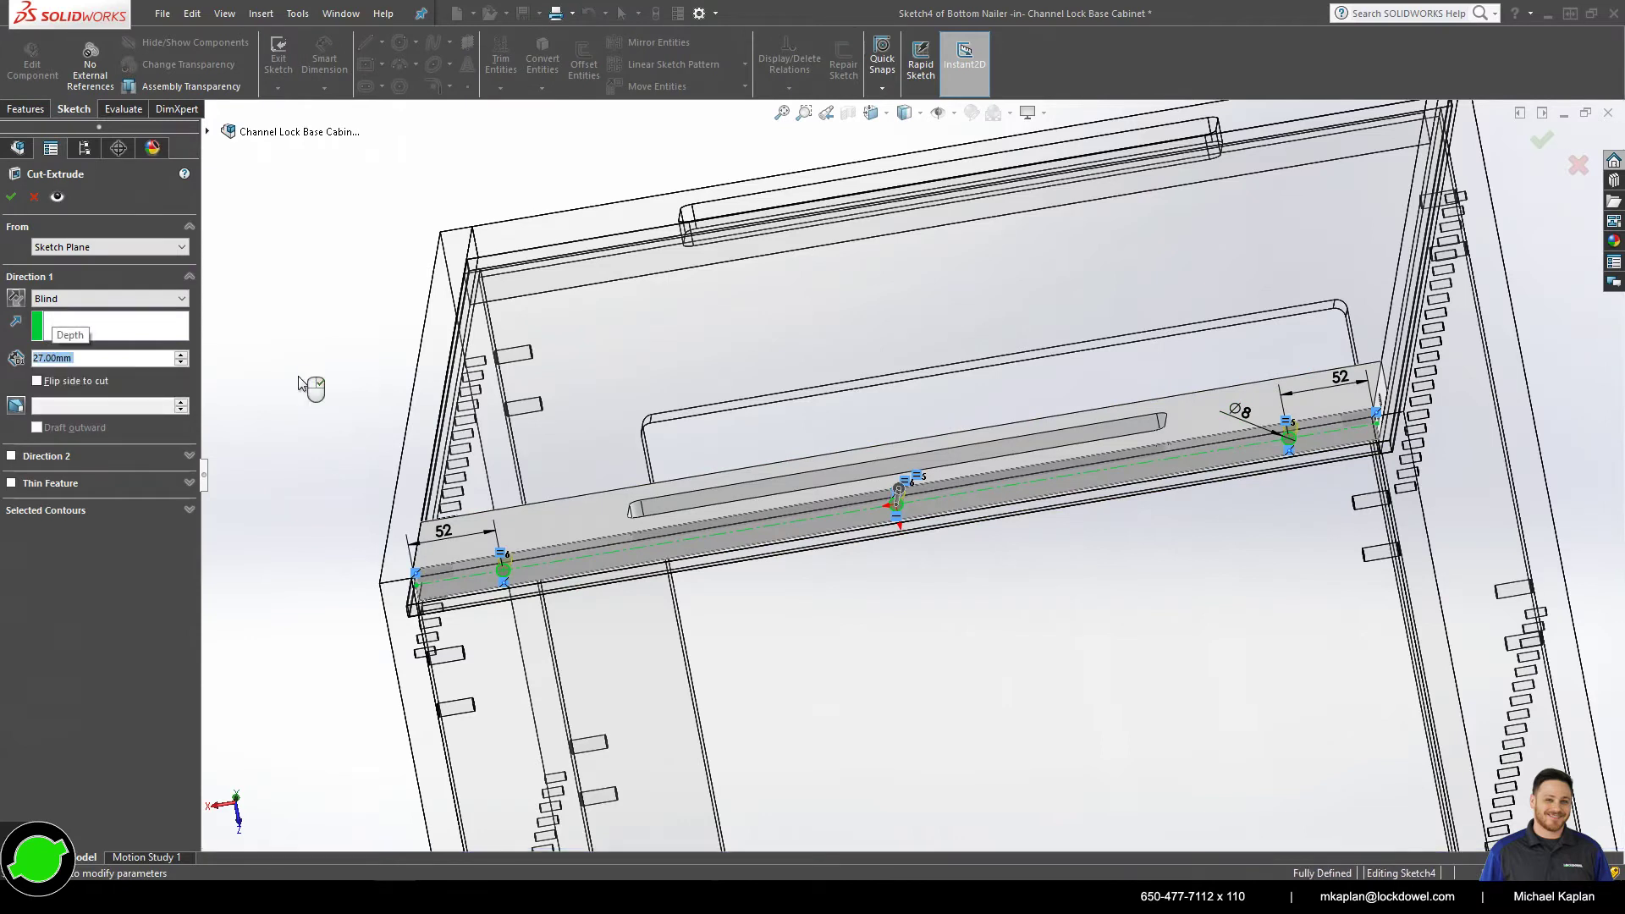
pyautogui.click(11, 198)
# - Finish editing the bottom nailer and open the top nailer for editing within the assembly
pyautogui.moveTo(367, 267); pyautogui.dragTo(342, 321, button='middle')
pyautogui.scroll(2, 343, 321)
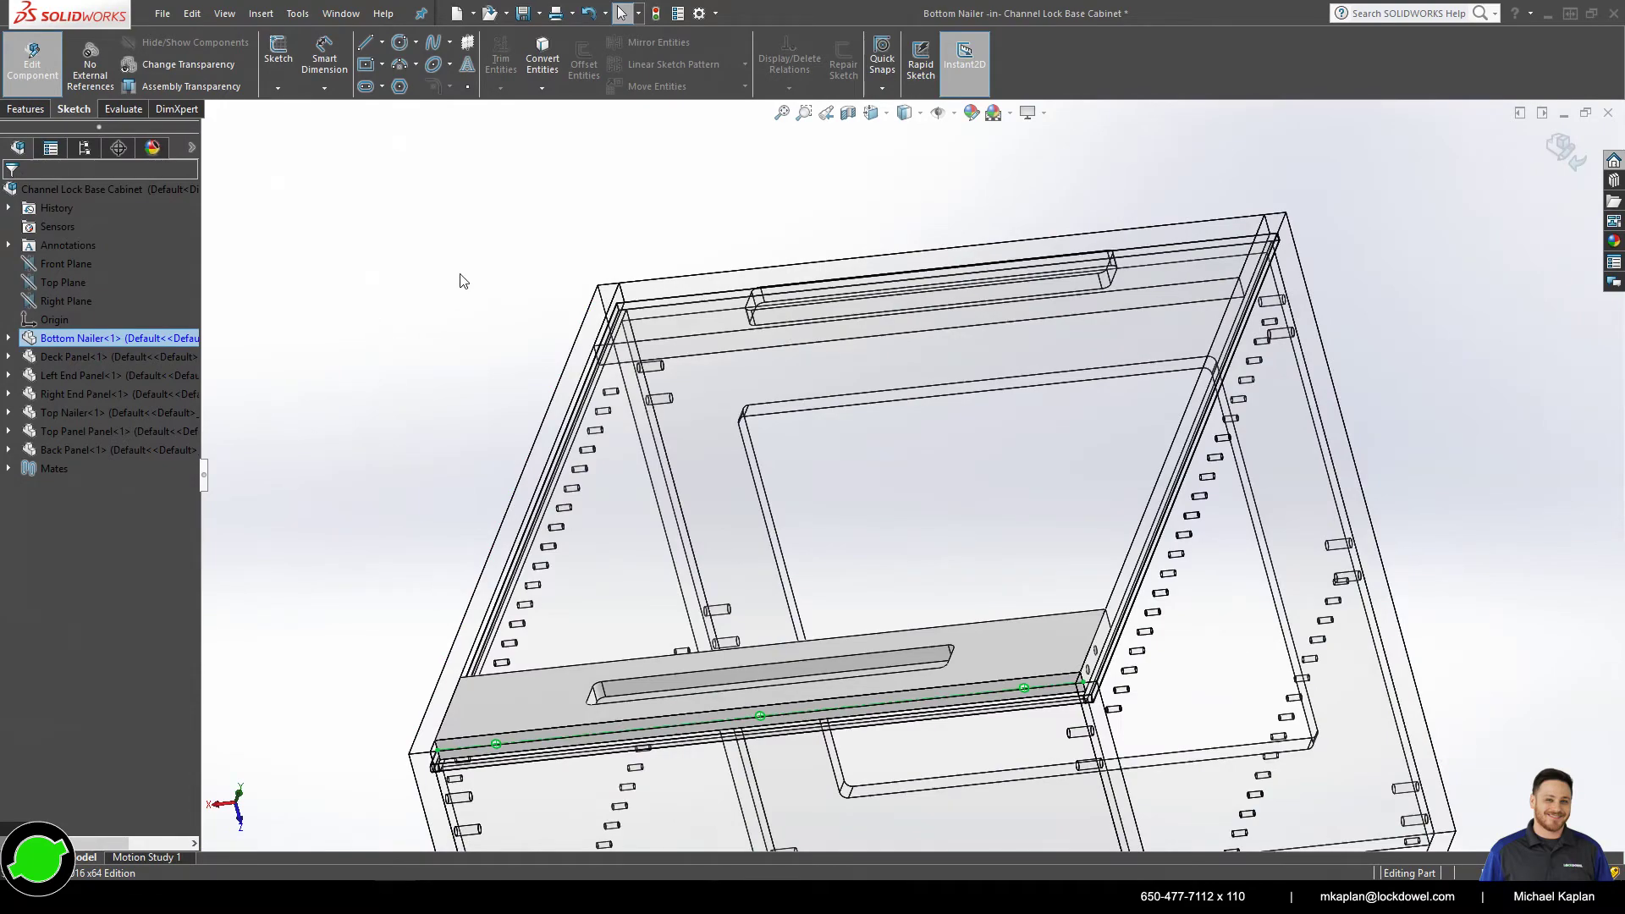
pyautogui.moveTo(464, 281); pyautogui.dragTo(197, 317, button='middle')
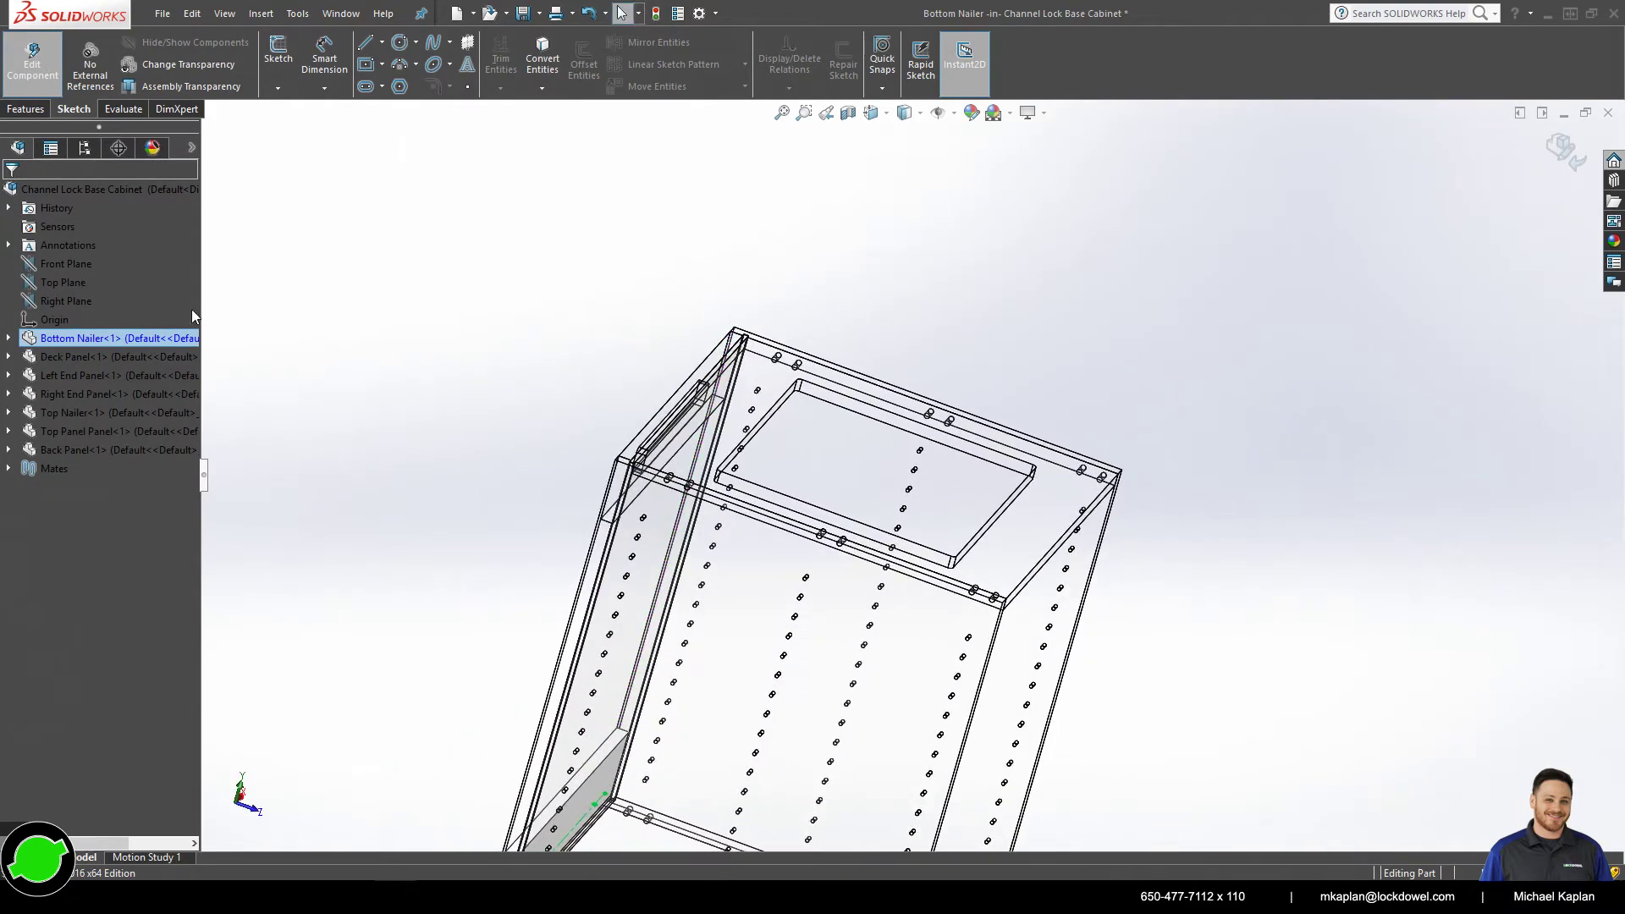
pyautogui.click(34, 80)
pyautogui.moveTo(541, 508); pyautogui.dragTo(603, 457, button='middle')
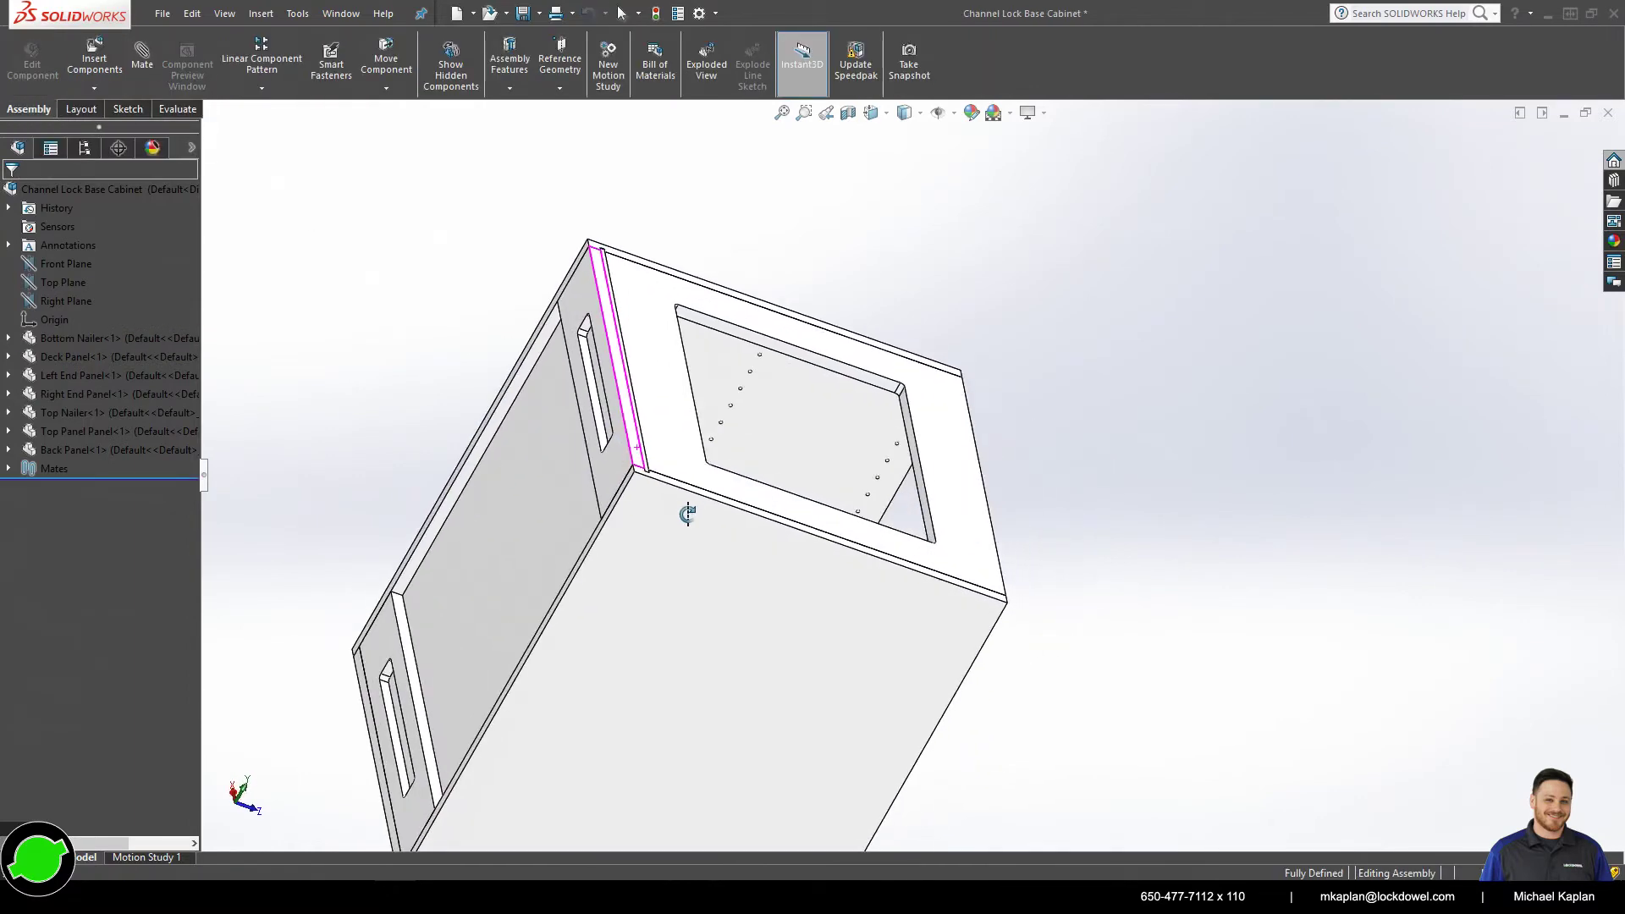
pyautogui.click(602, 461)
pyautogui.click(721, 375)
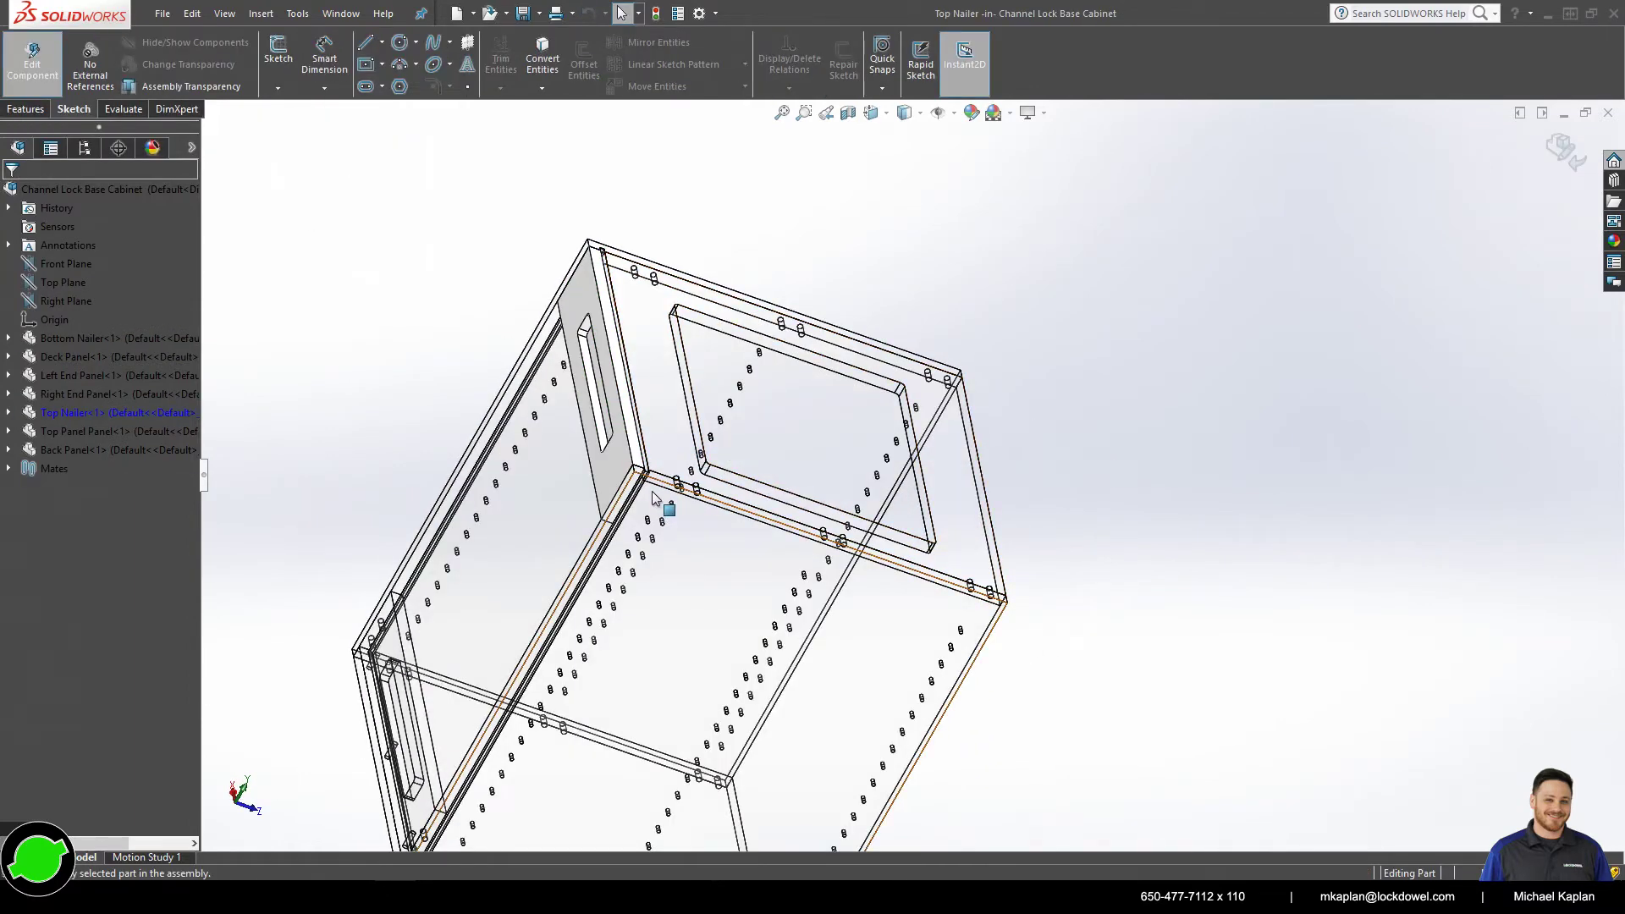
# - Start a sketch on the top nailer's narrow end face and draw a centerline between the midpoints of its short edges
pyautogui.scroll(-5, 653, 500)
pyautogui.click(656, 501)
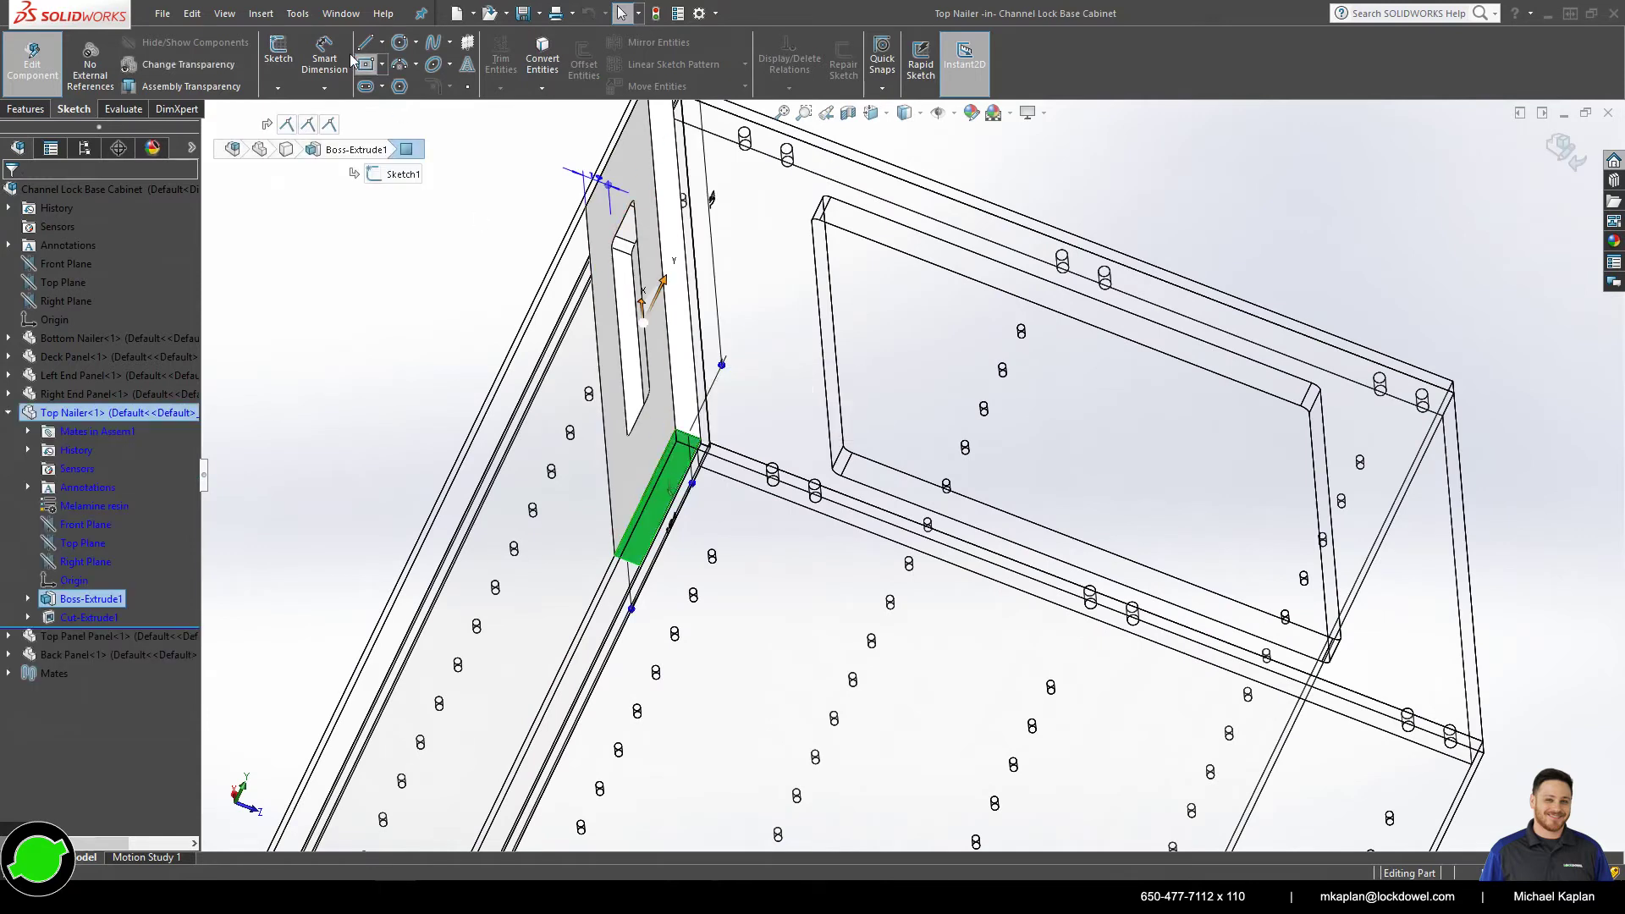
pyautogui.click(278, 55)
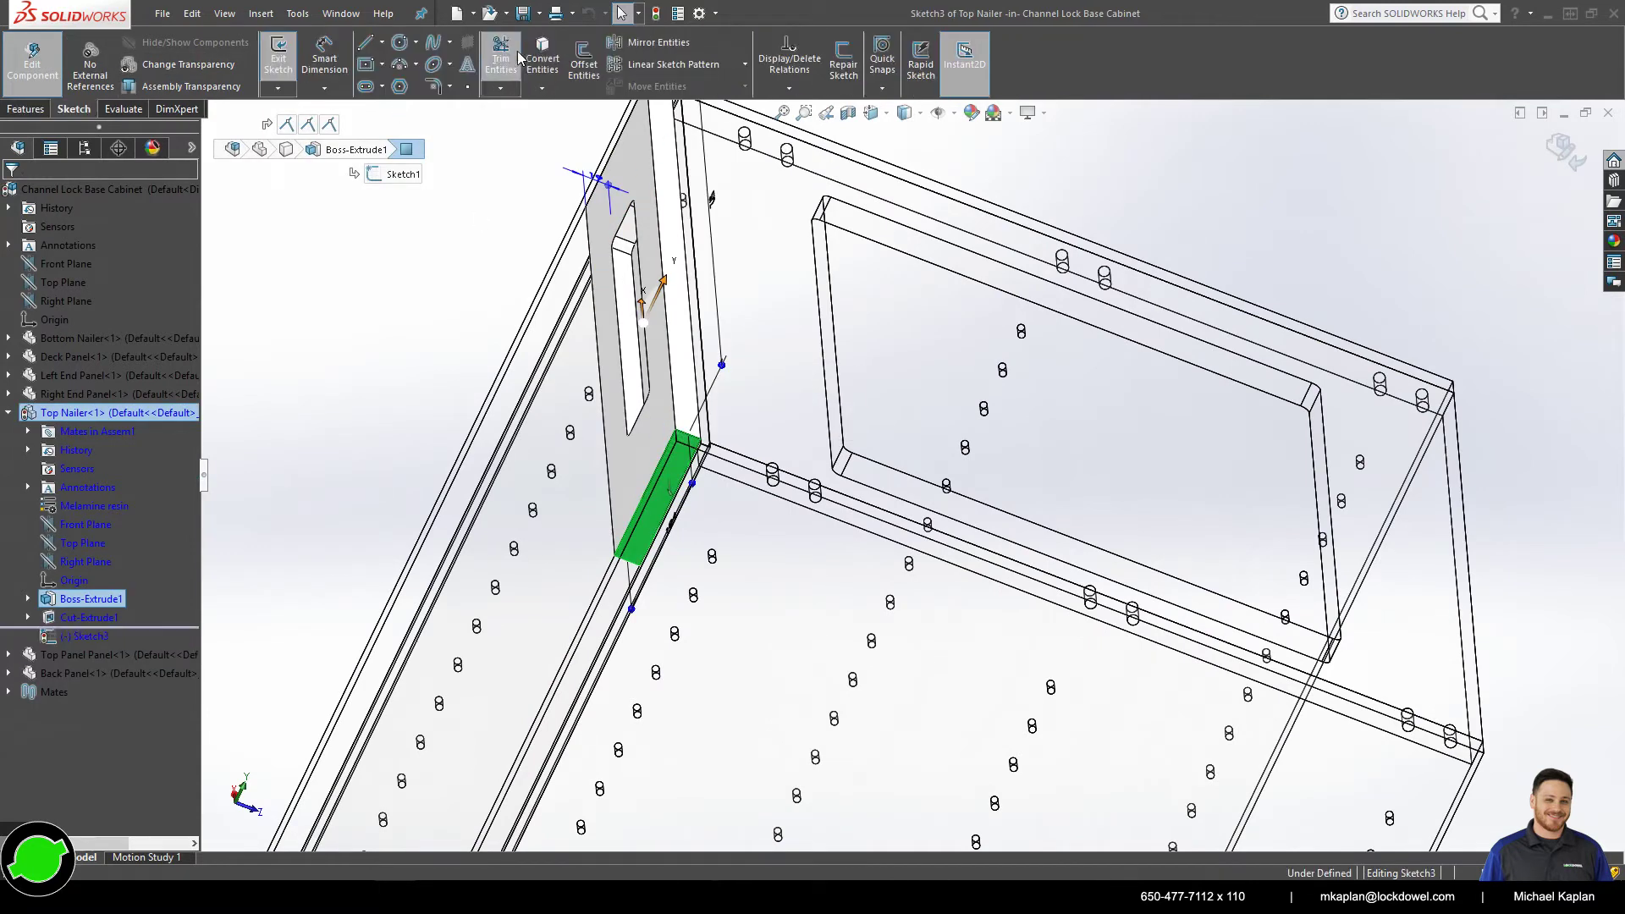
pyautogui.click(382, 43)
pyautogui.click(408, 85)
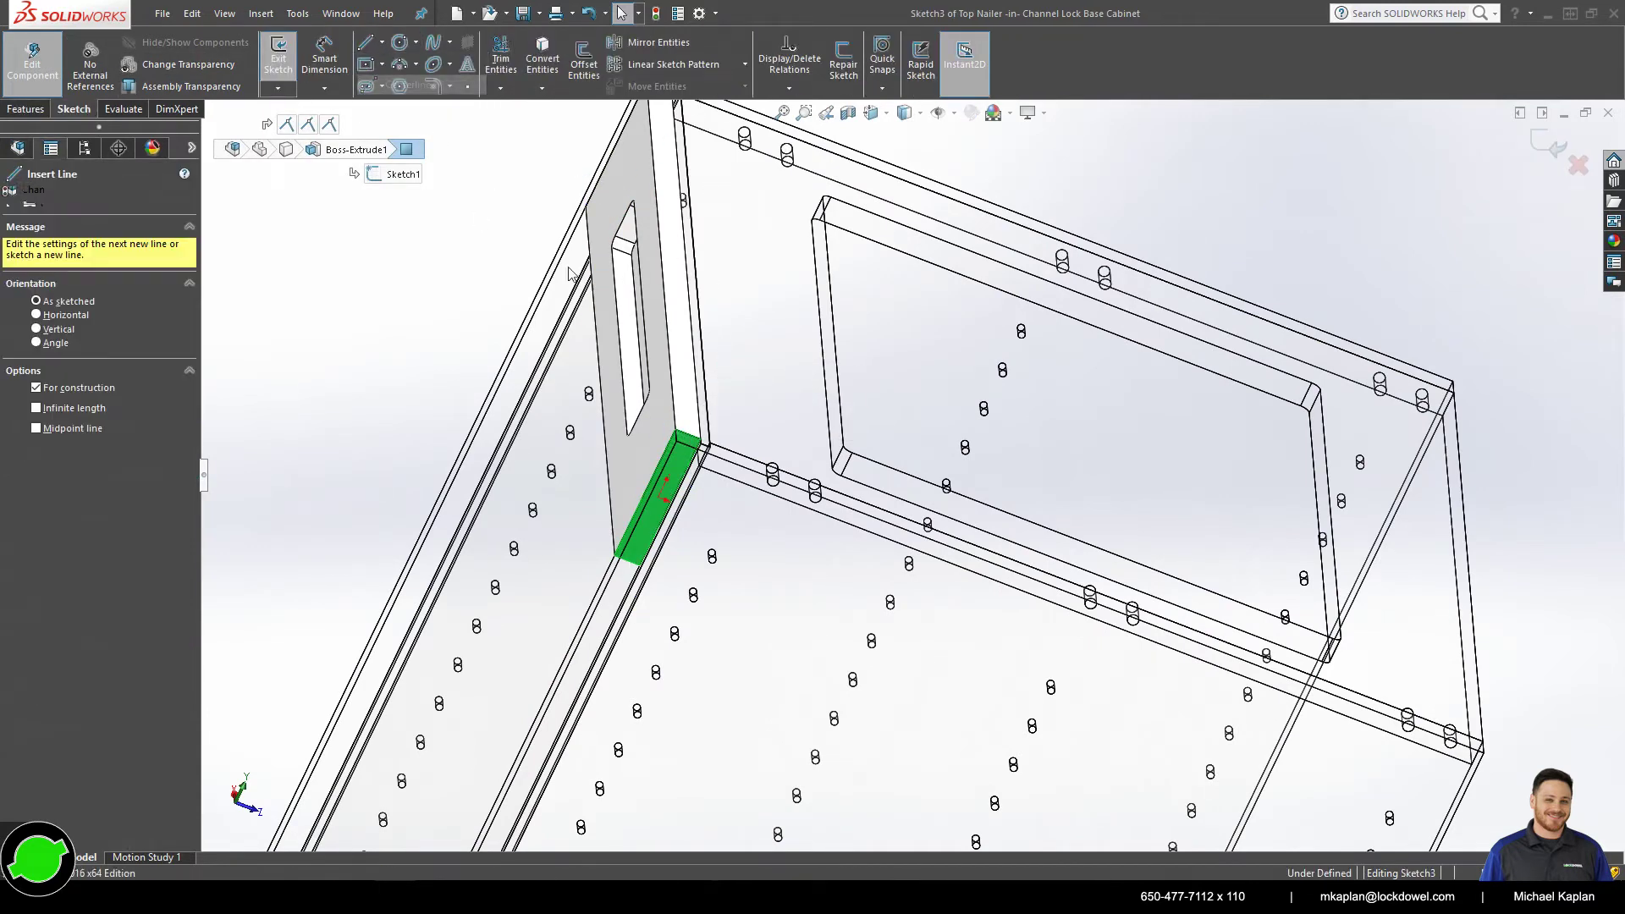
pyautogui.click(688, 435)
pyautogui.click(628, 561)
pyautogui.press('Escape')
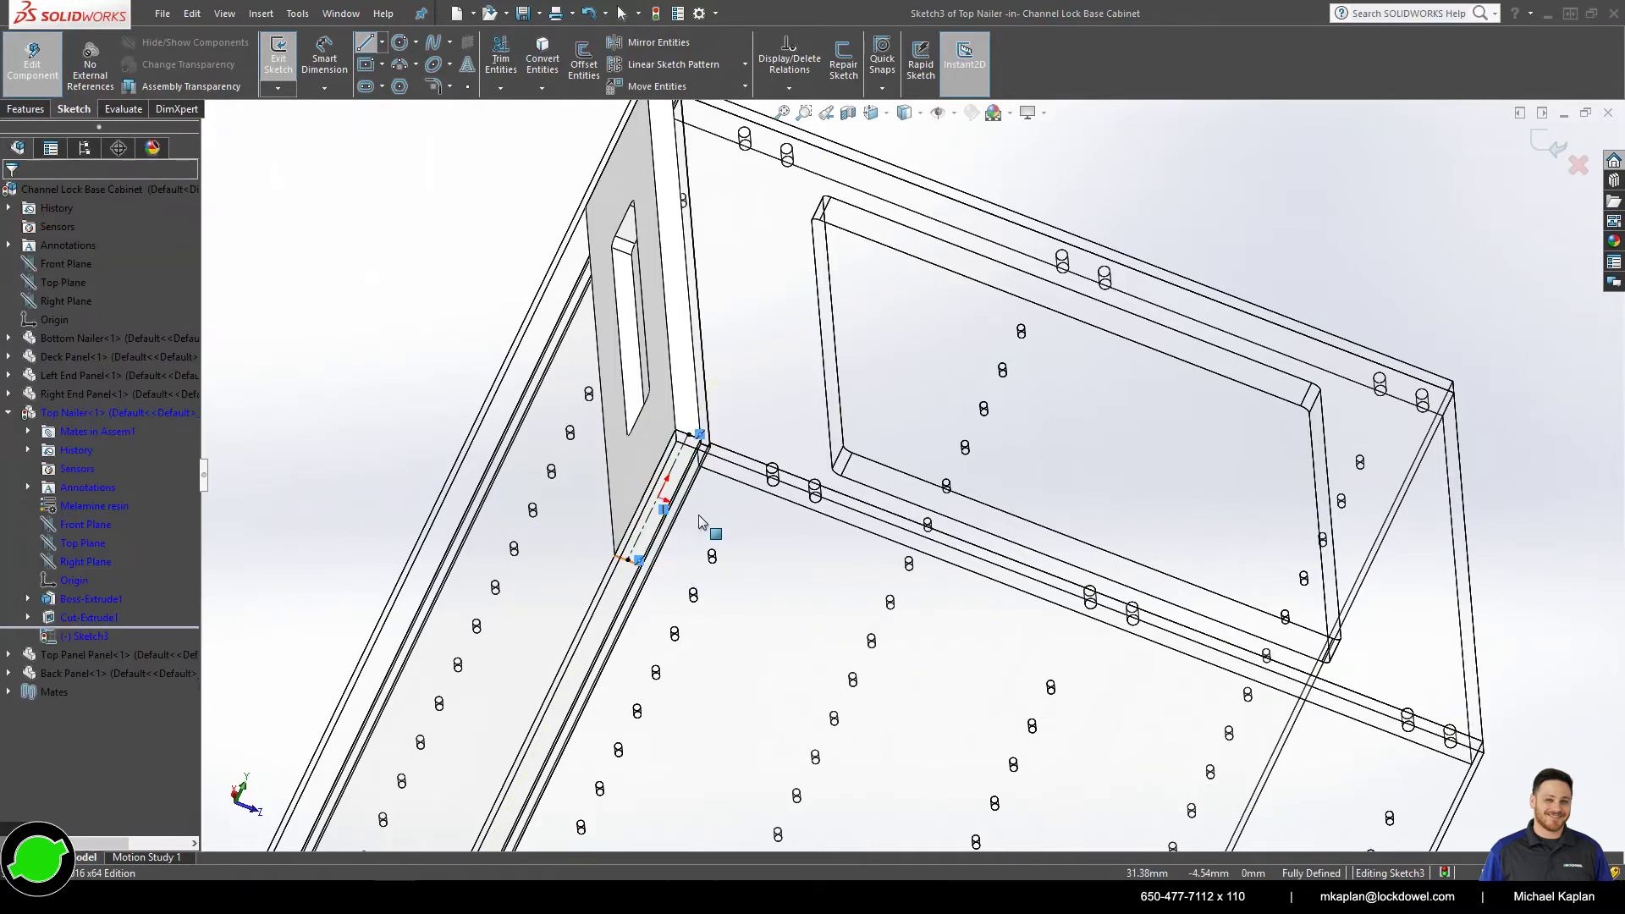
# - Draw two circles of about 7 mm radius on the upper half of the top nailer's centerline and make them equal
pyautogui.scroll(-1, 698, 514)
pyautogui.moveTo(708, 483)
pyautogui.mouseDown(button='middle')
pyautogui.moveTo(684, 428)
pyautogui.moveTo(686, 290)
pyautogui.moveTo(702, 491)
pyautogui.mouseUp(button='middle')
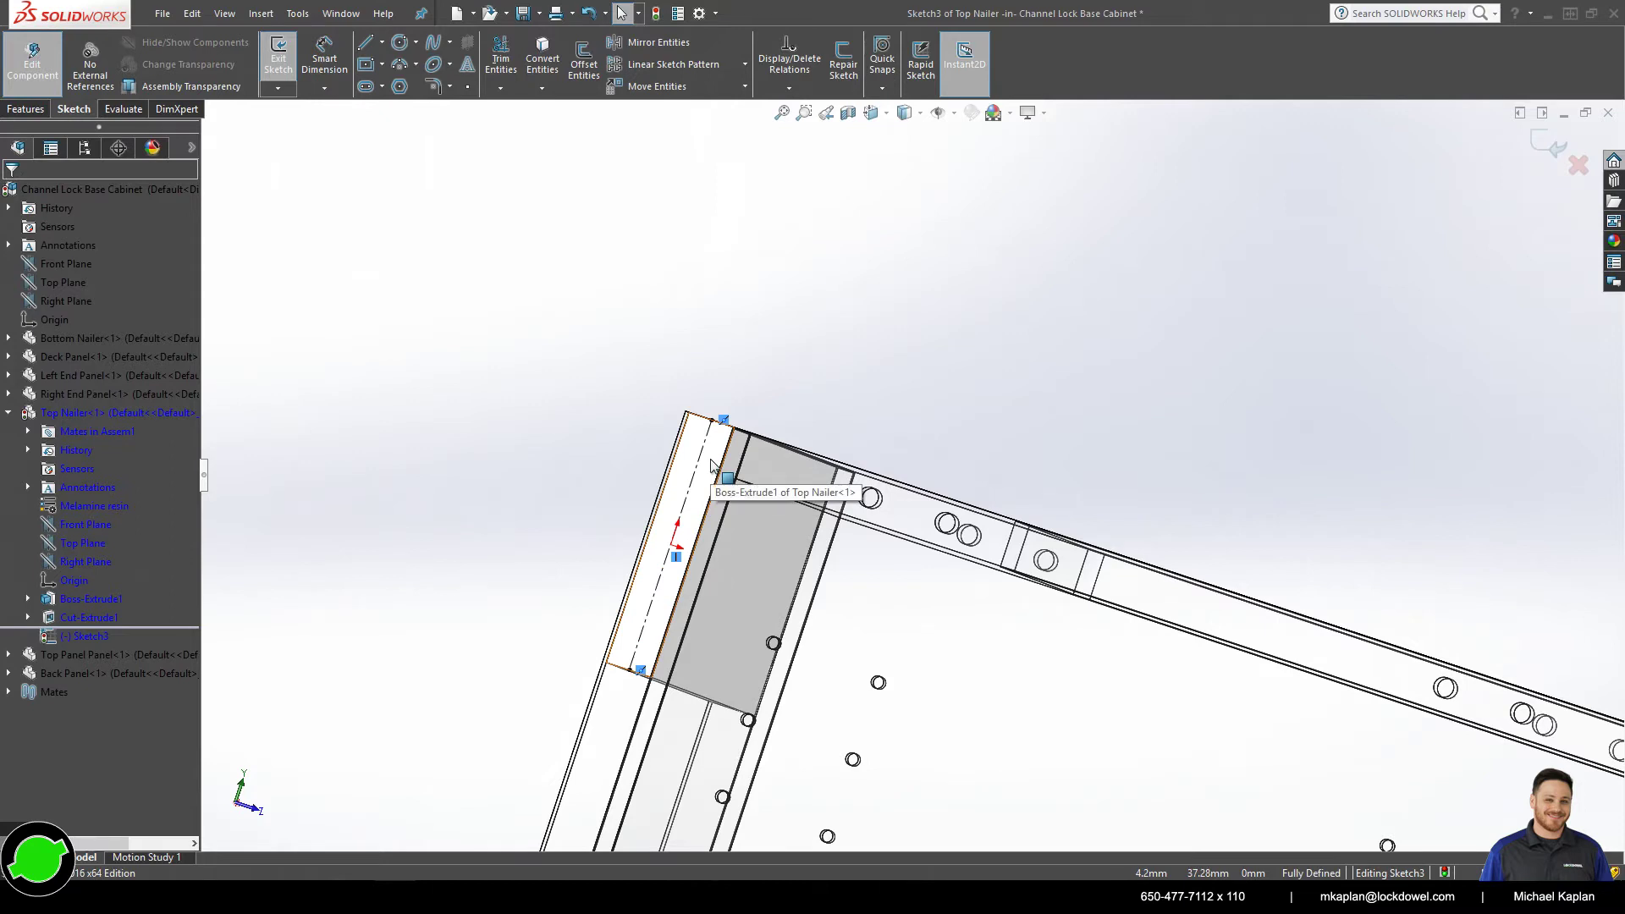
pyautogui.click(400, 41)
pyautogui.click(700, 455)
pyautogui.click(687, 441)
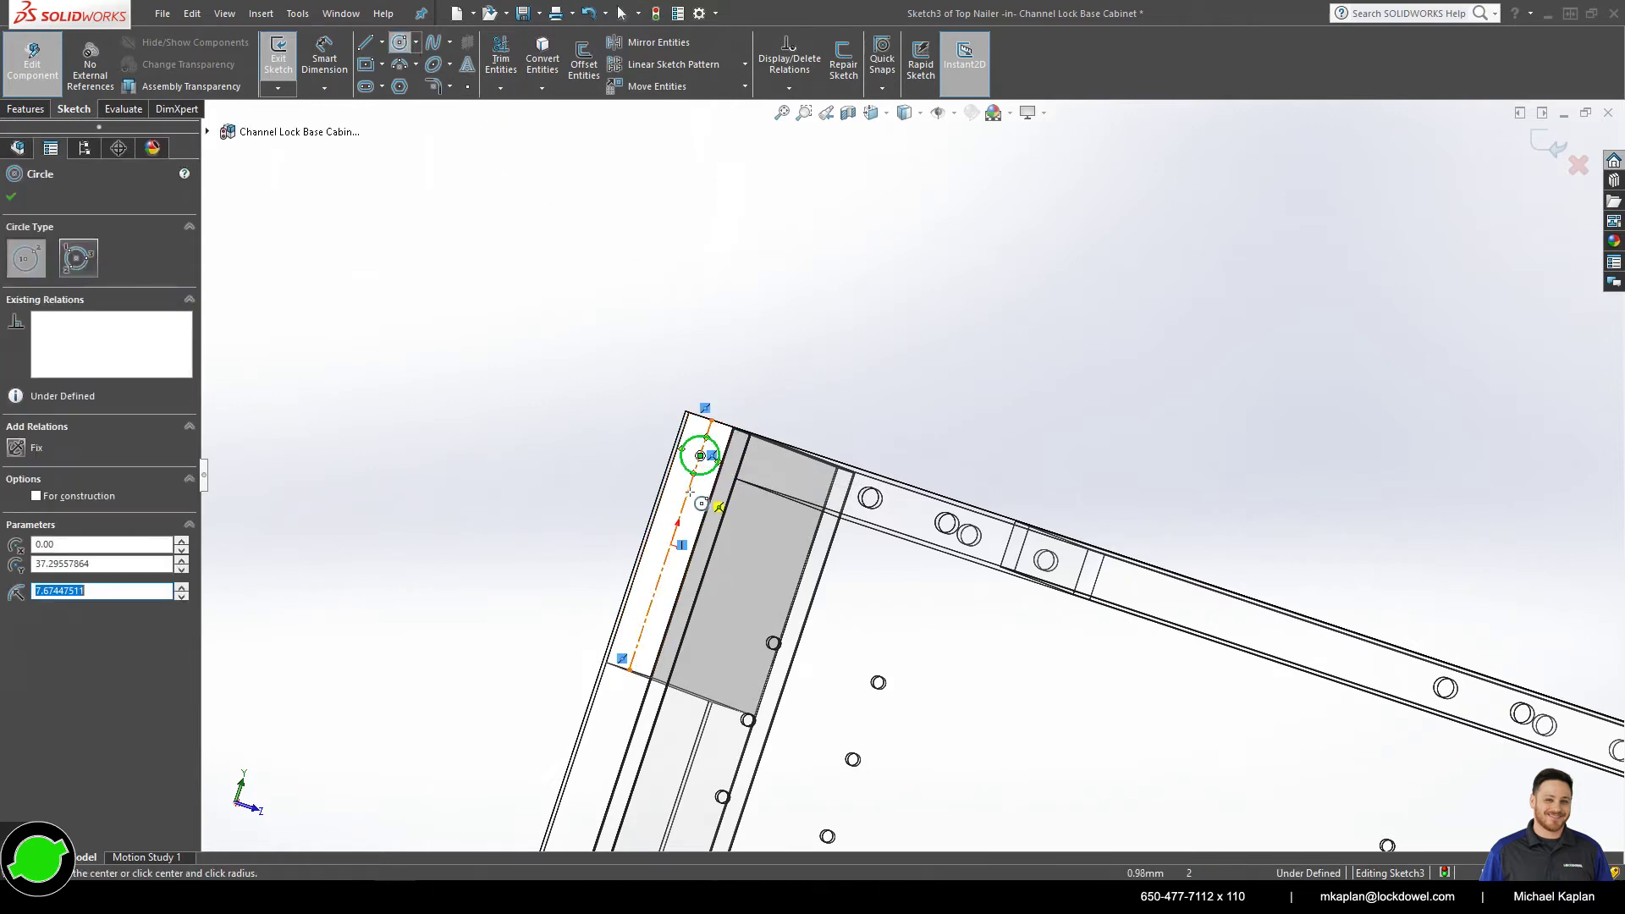
pyautogui.click(685, 500)
pyautogui.click(670, 488)
pyautogui.press('Escape')
pyautogui.moveTo(599, 417); pyautogui.dragTo(747, 534)
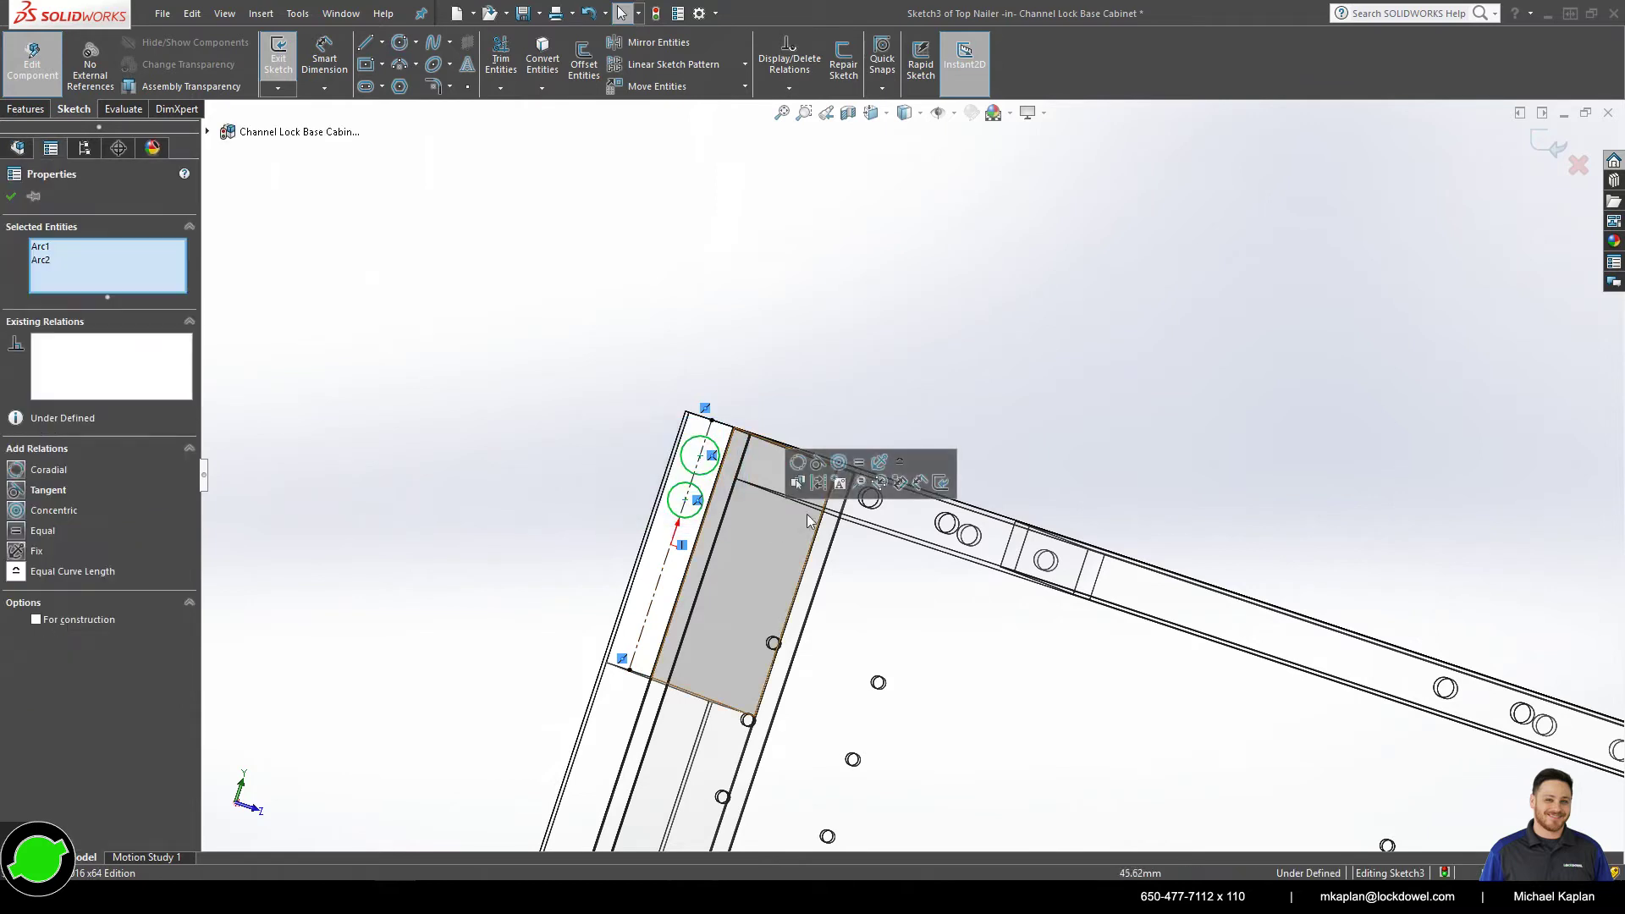
pyautogui.click(855, 464)
# - Set the center-to-center distance between the top nailer's two circles to 32 mm
pyautogui.click(559, 336)
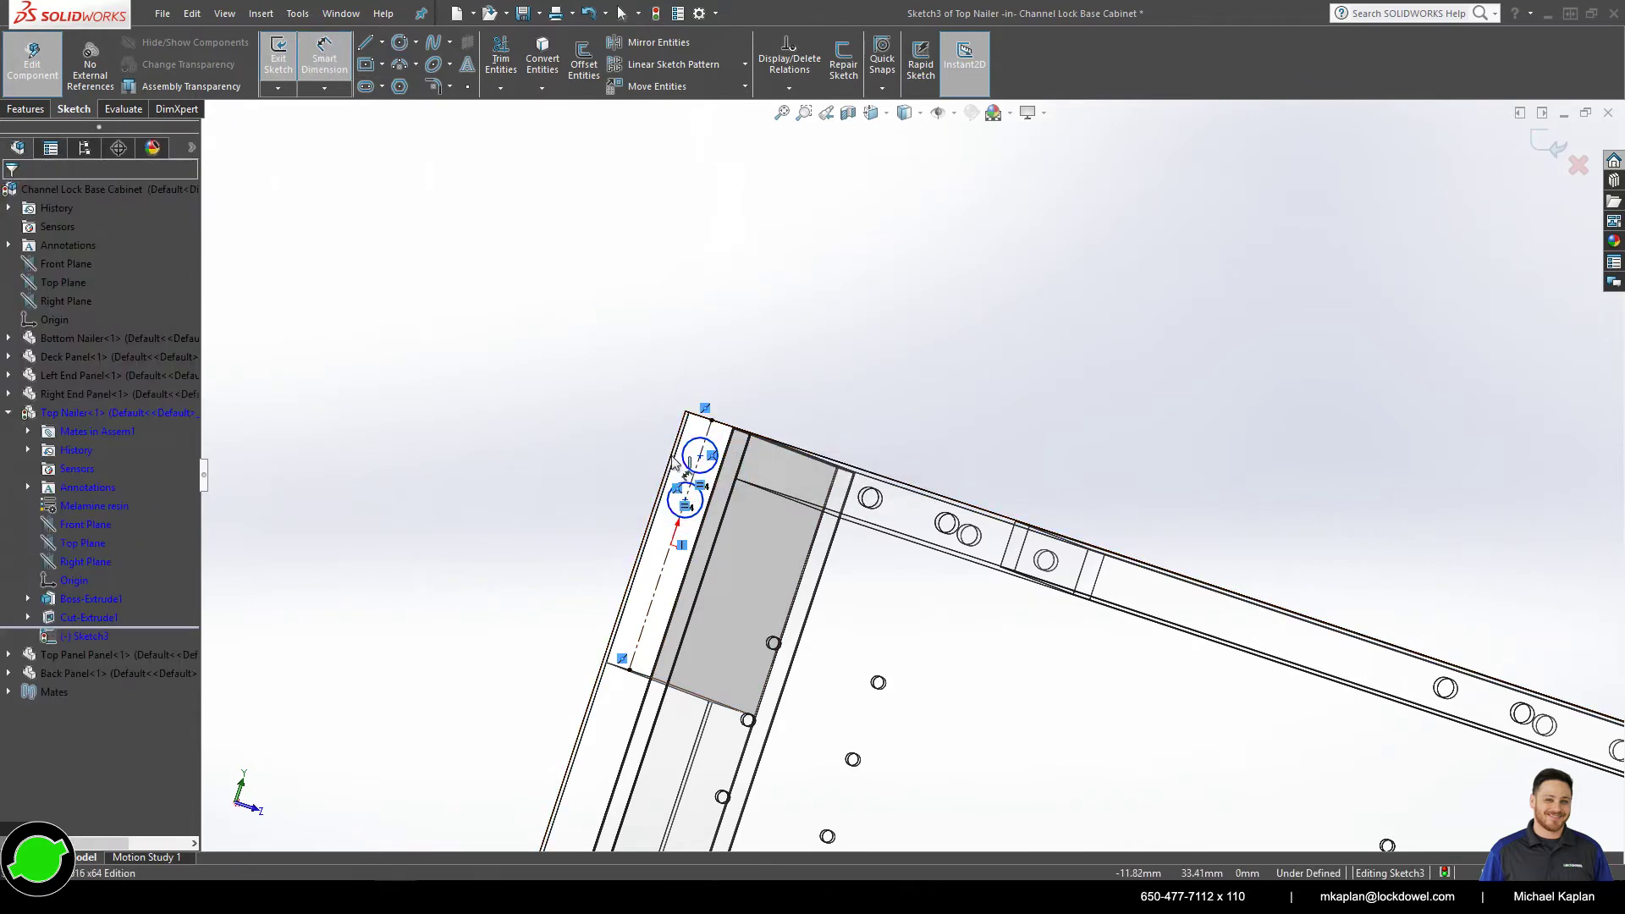
pyautogui.click(700, 457)
pyautogui.click(684, 501)
pyautogui.click(648, 457)
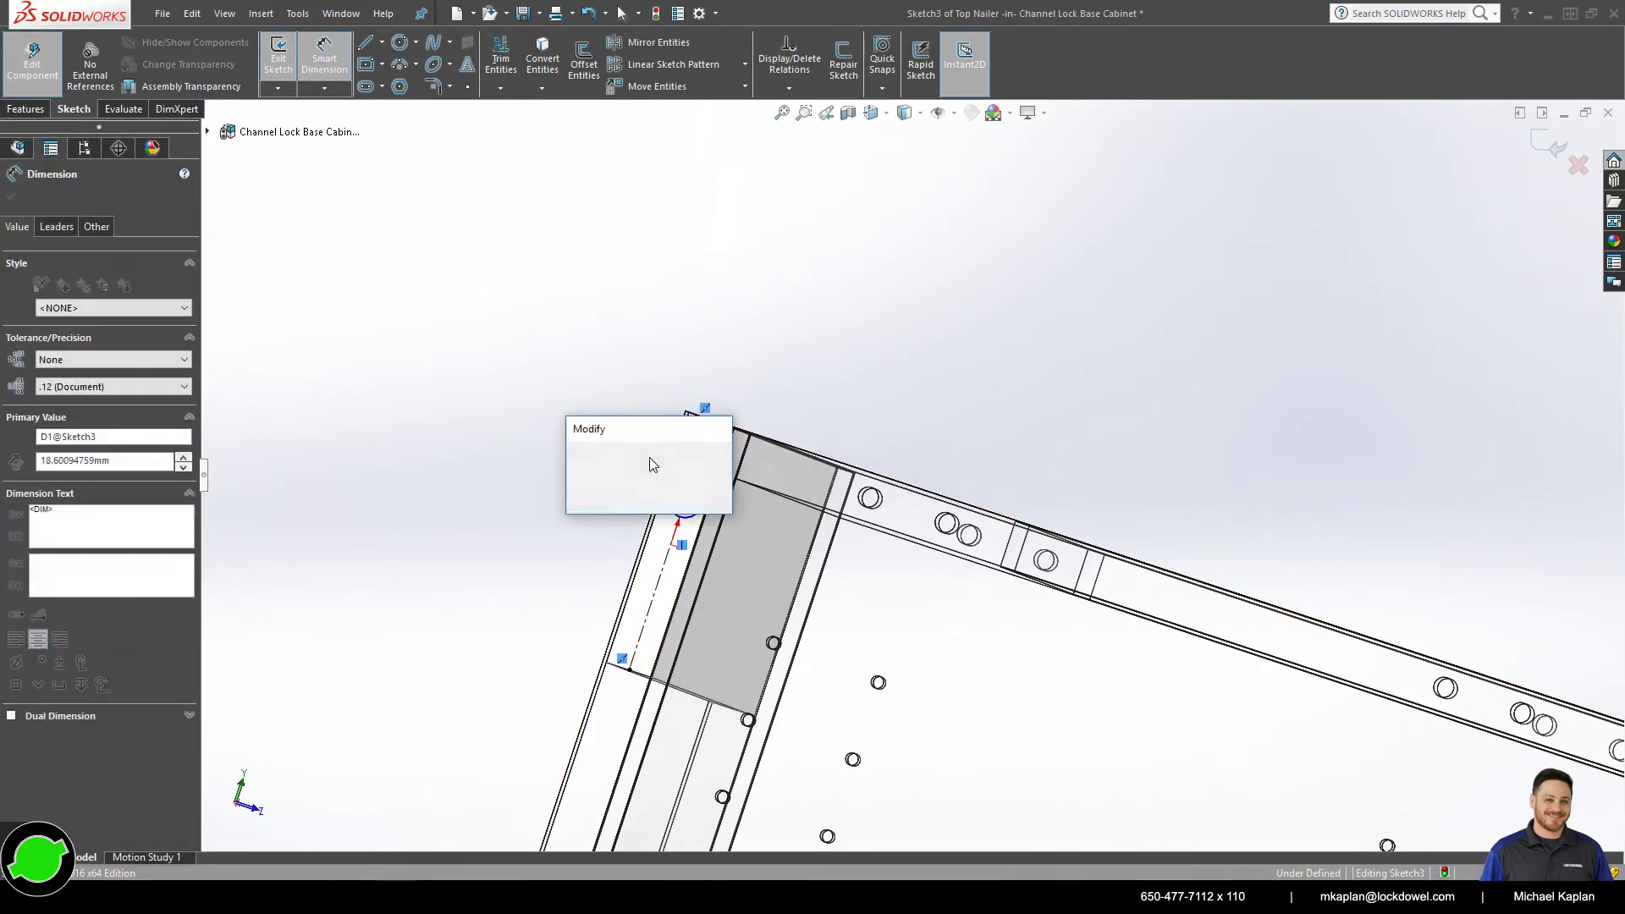
pyautogui.write('32')
pyautogui.click(578, 455)
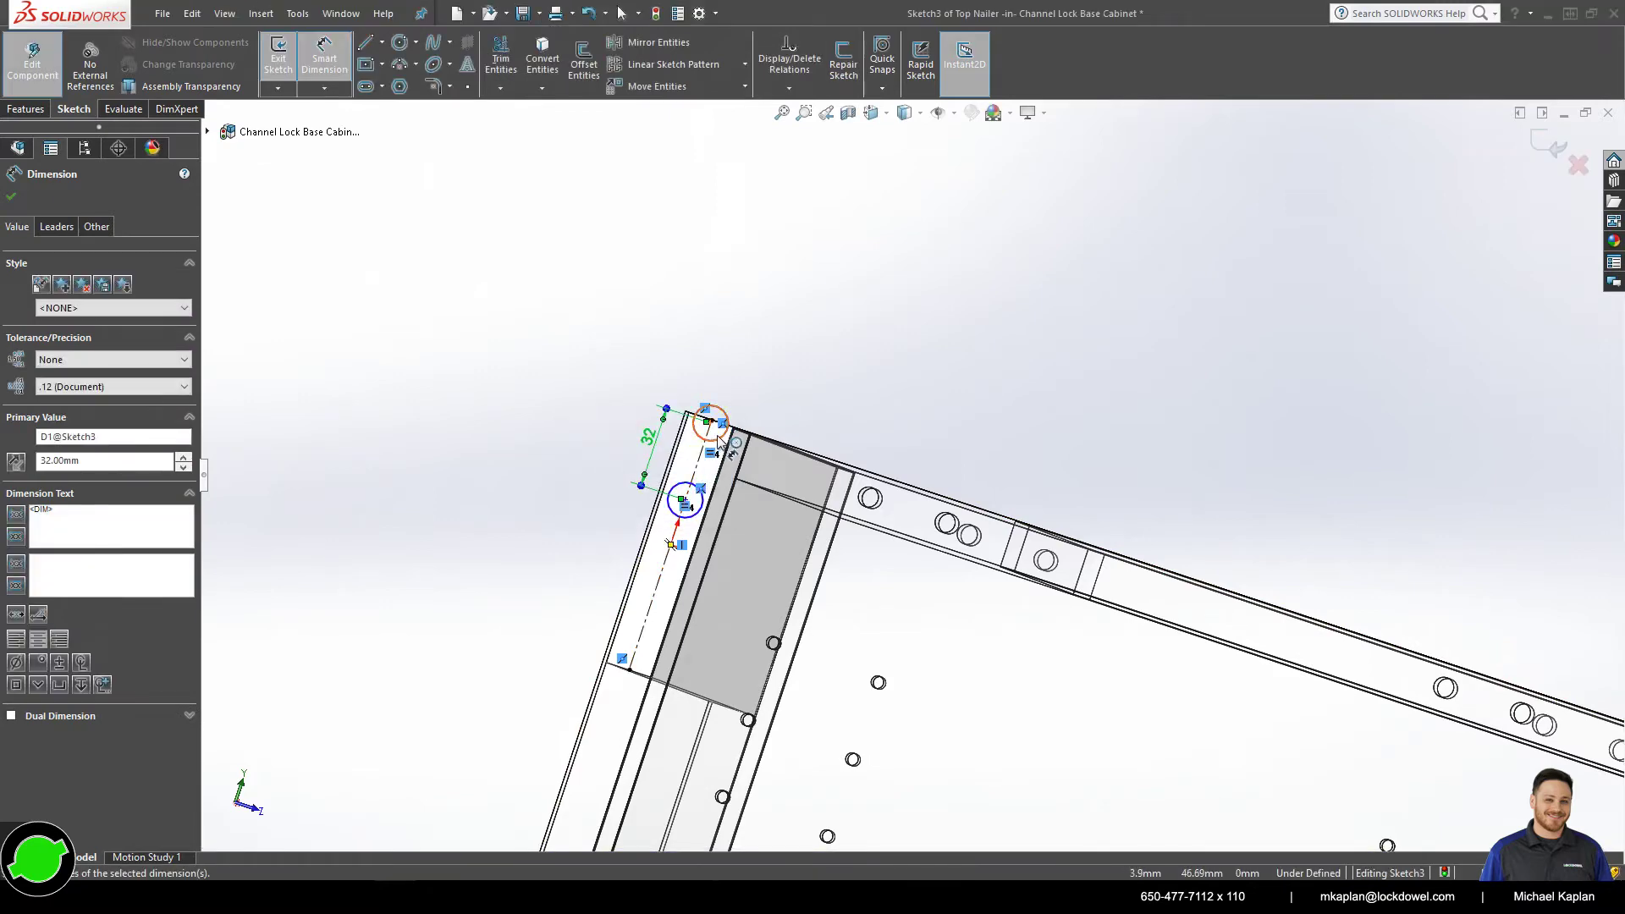
# - Set the distance from the upper circle's center to the centerline's upper endpoint to 20 mm
pyautogui.scroll(-3, 718, 440)
pyautogui.click(755, 418)
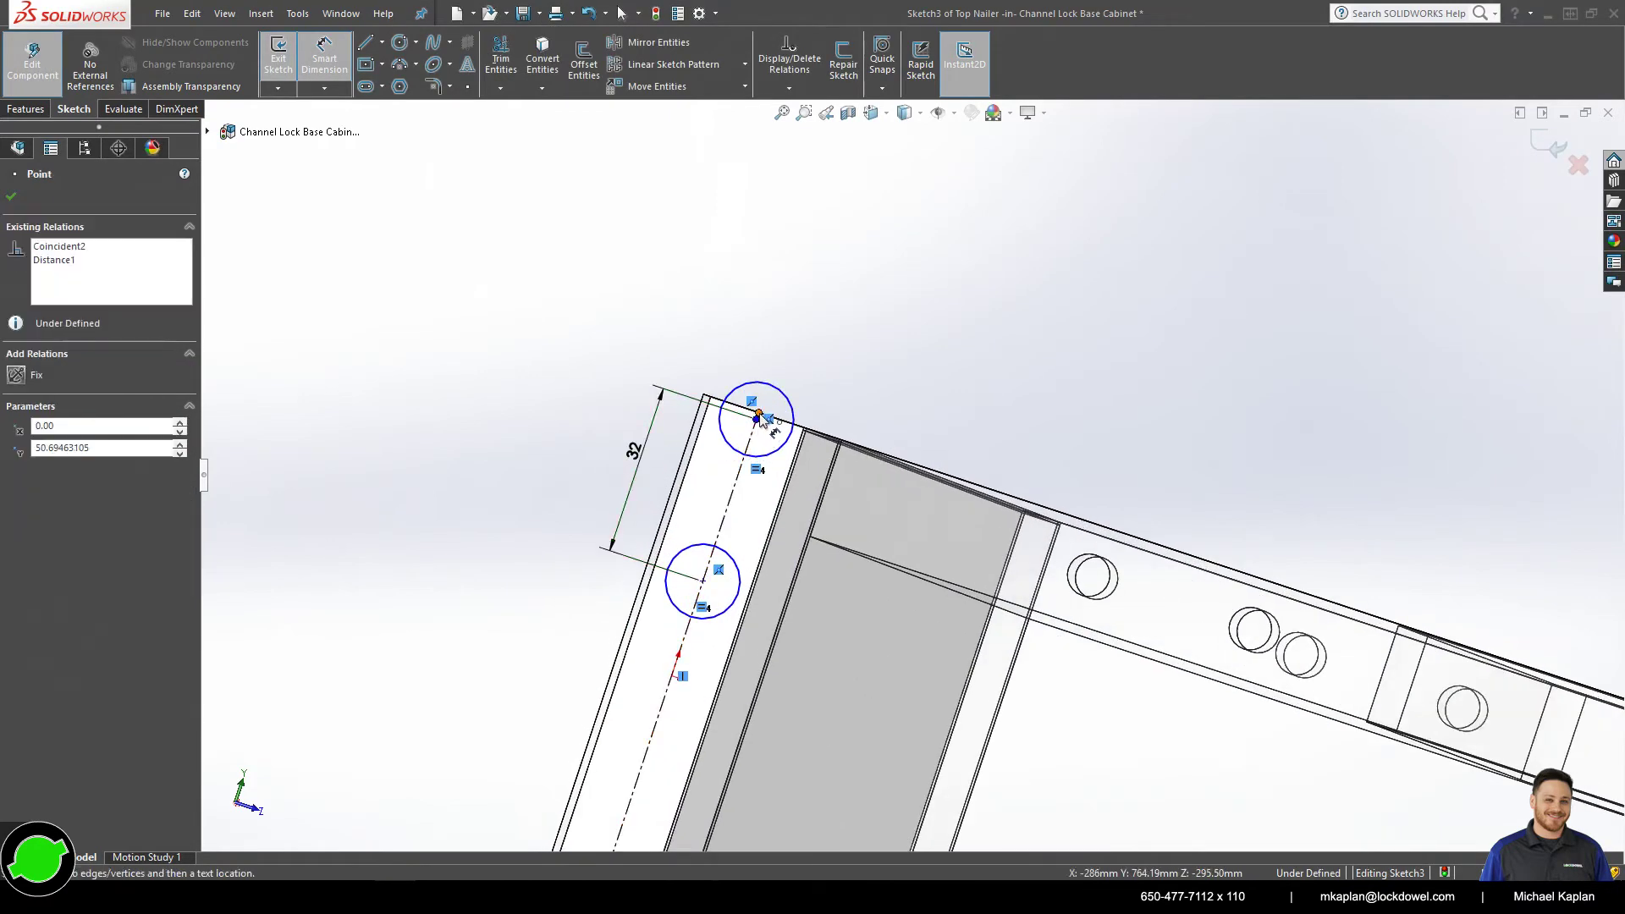
pyautogui.click(759, 413)
pyautogui.click(674, 364)
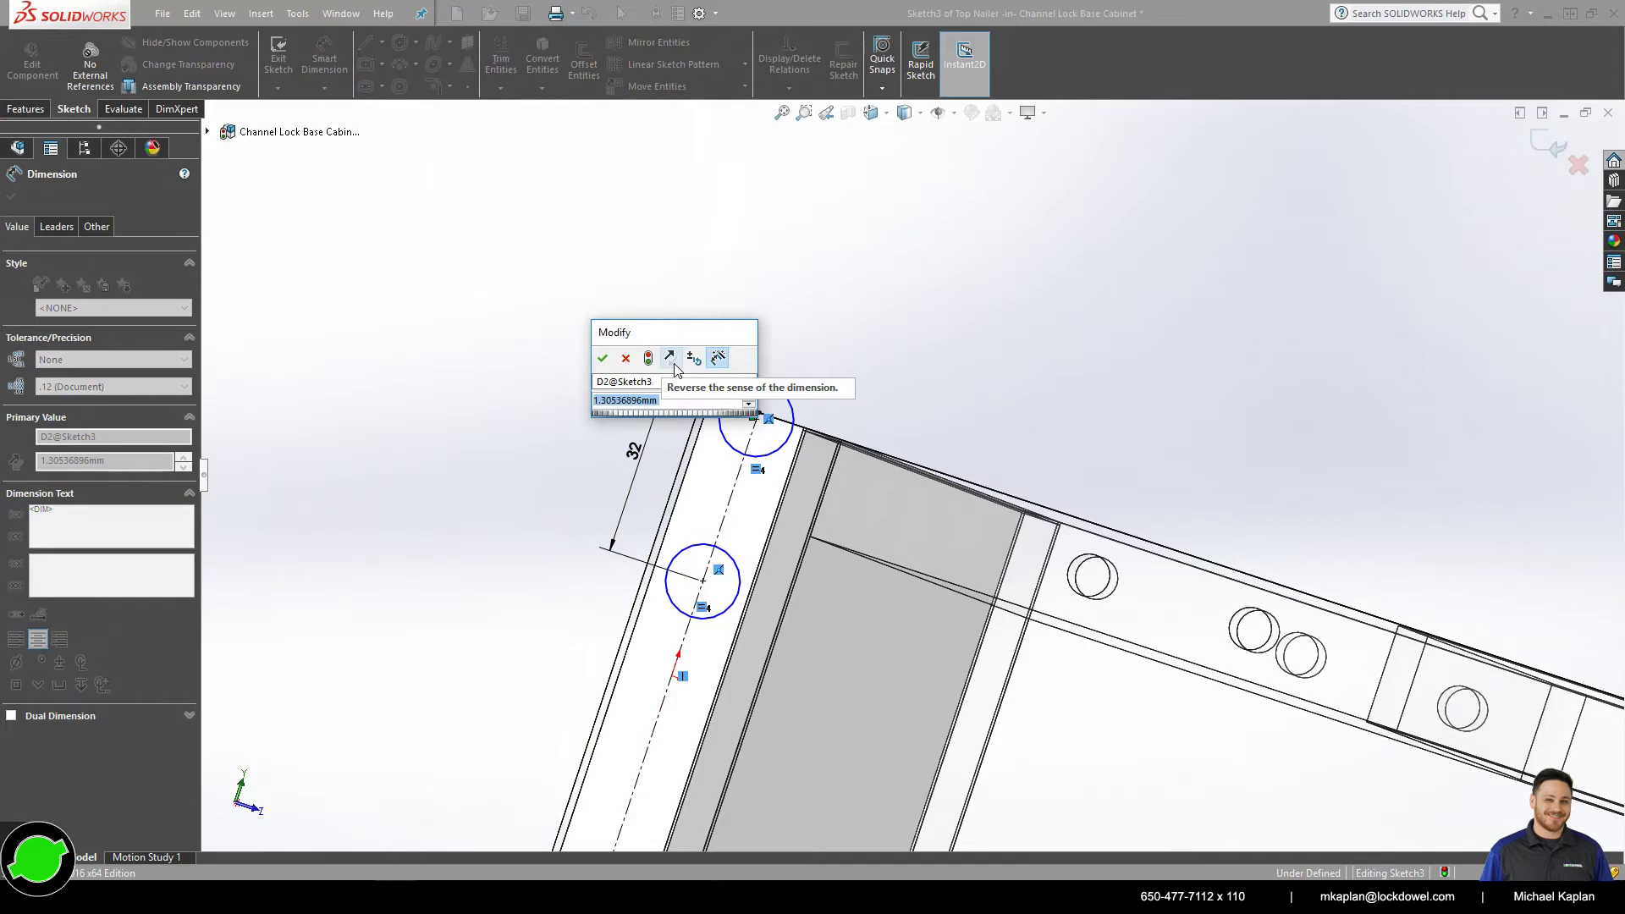
pyautogui.write('20')
pyautogui.press('Return')
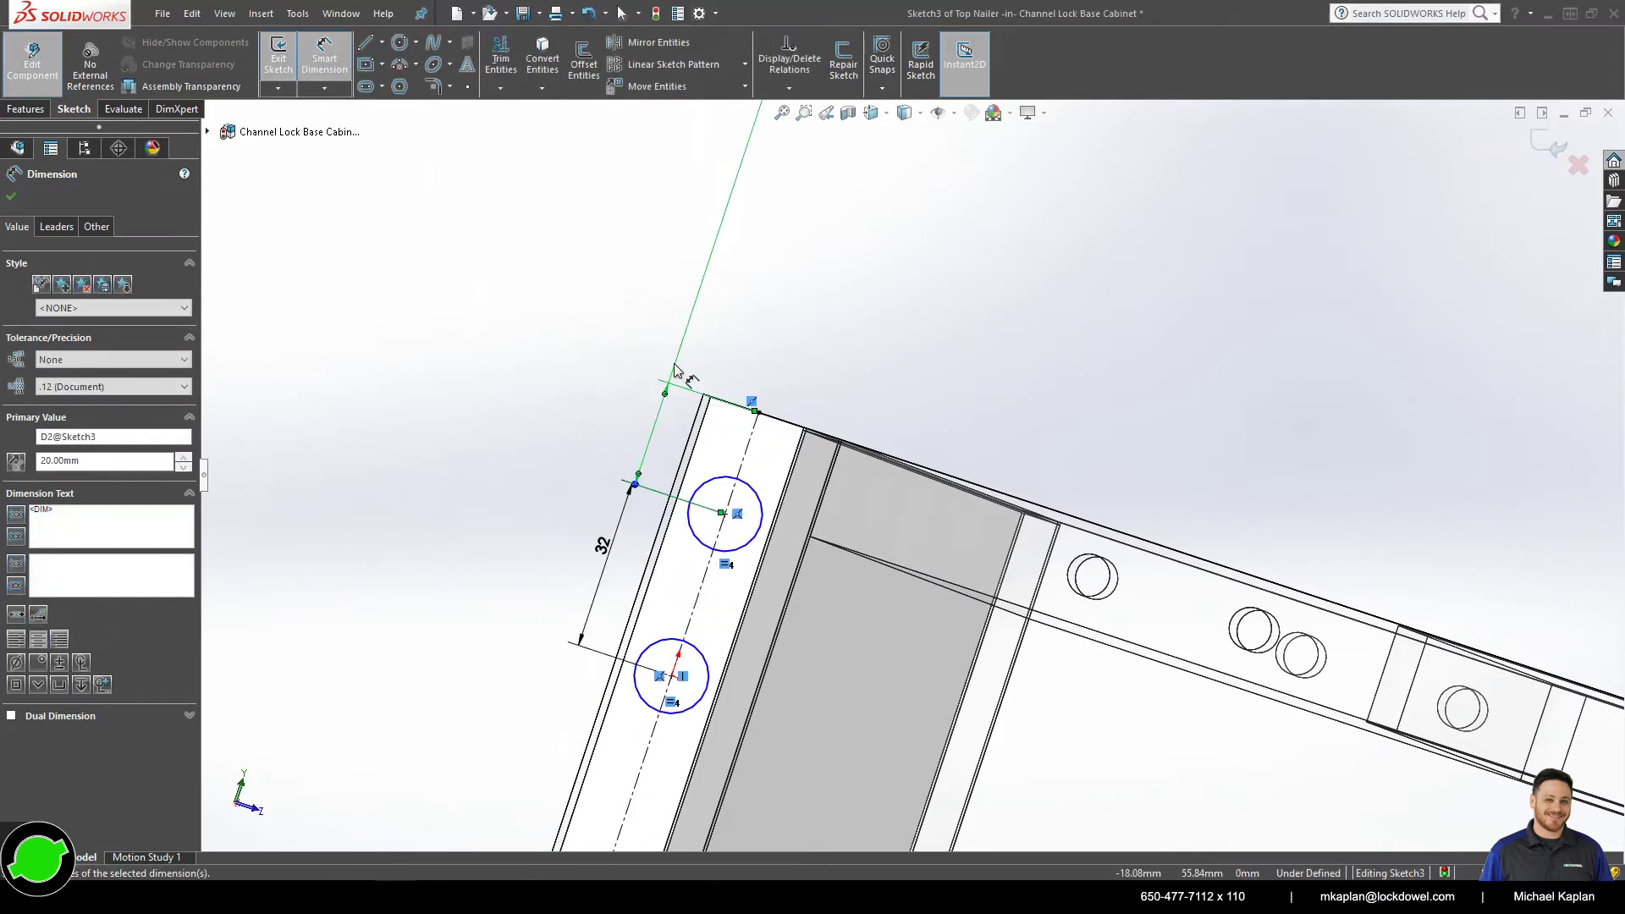
# - Set the diameter of the top nailer's equal circles to 8 mm and move the 20 mm dimension text beside its extension lines
pyautogui.click(699, 542)
pyautogui.click(609, 548)
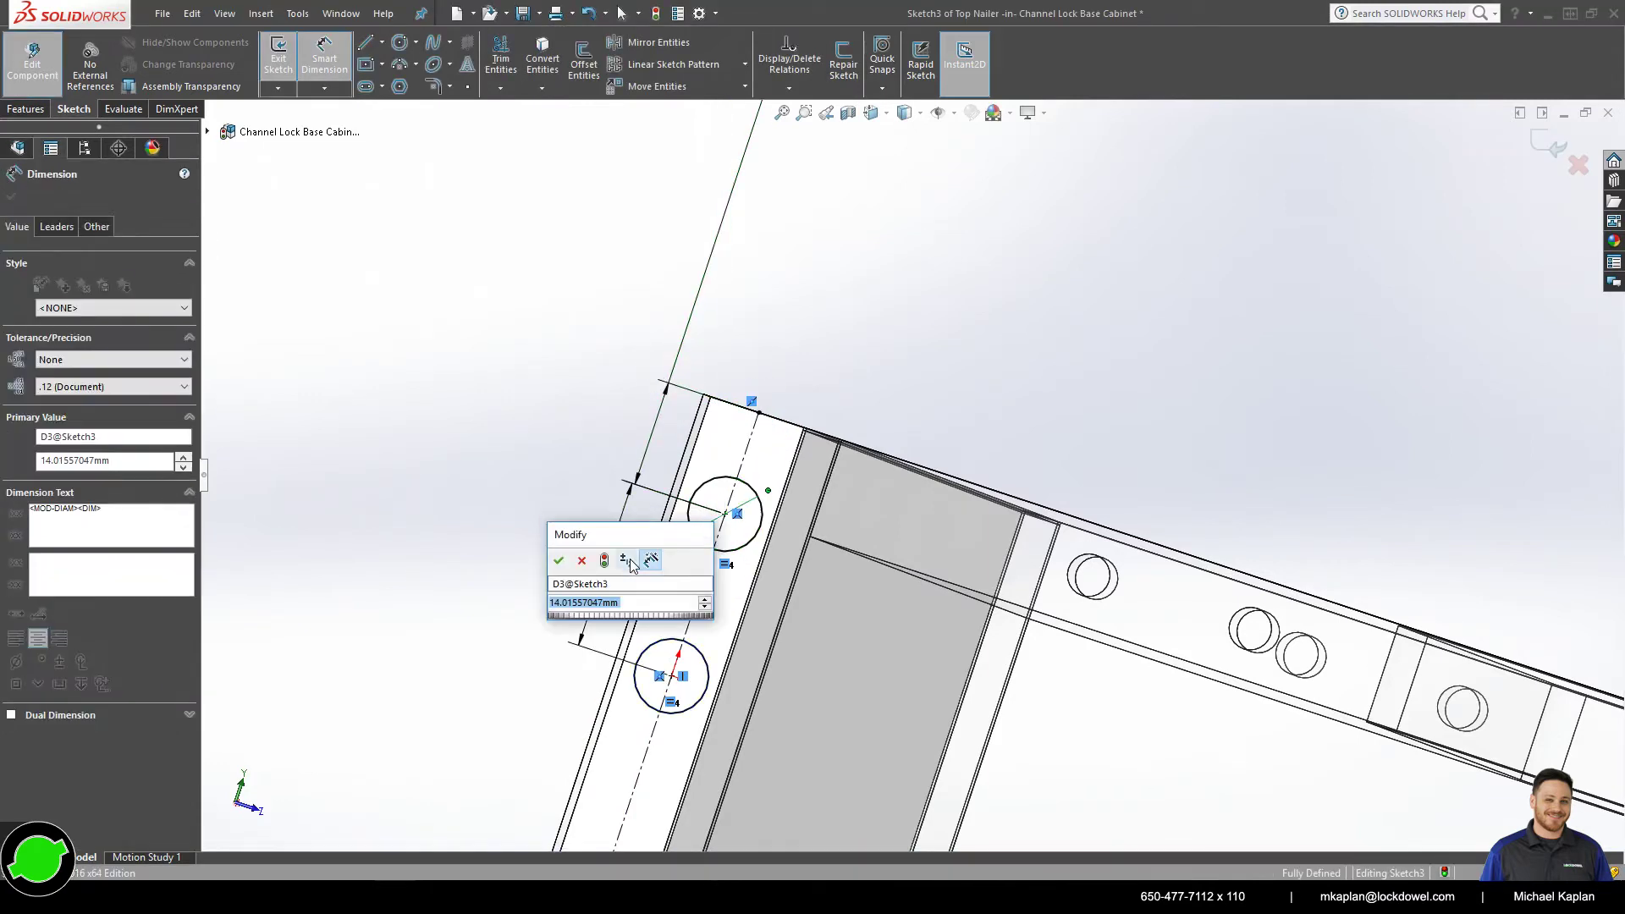
pyautogui.write('8')
pyautogui.press('Return')
pyautogui.scroll(2, 584, 514)
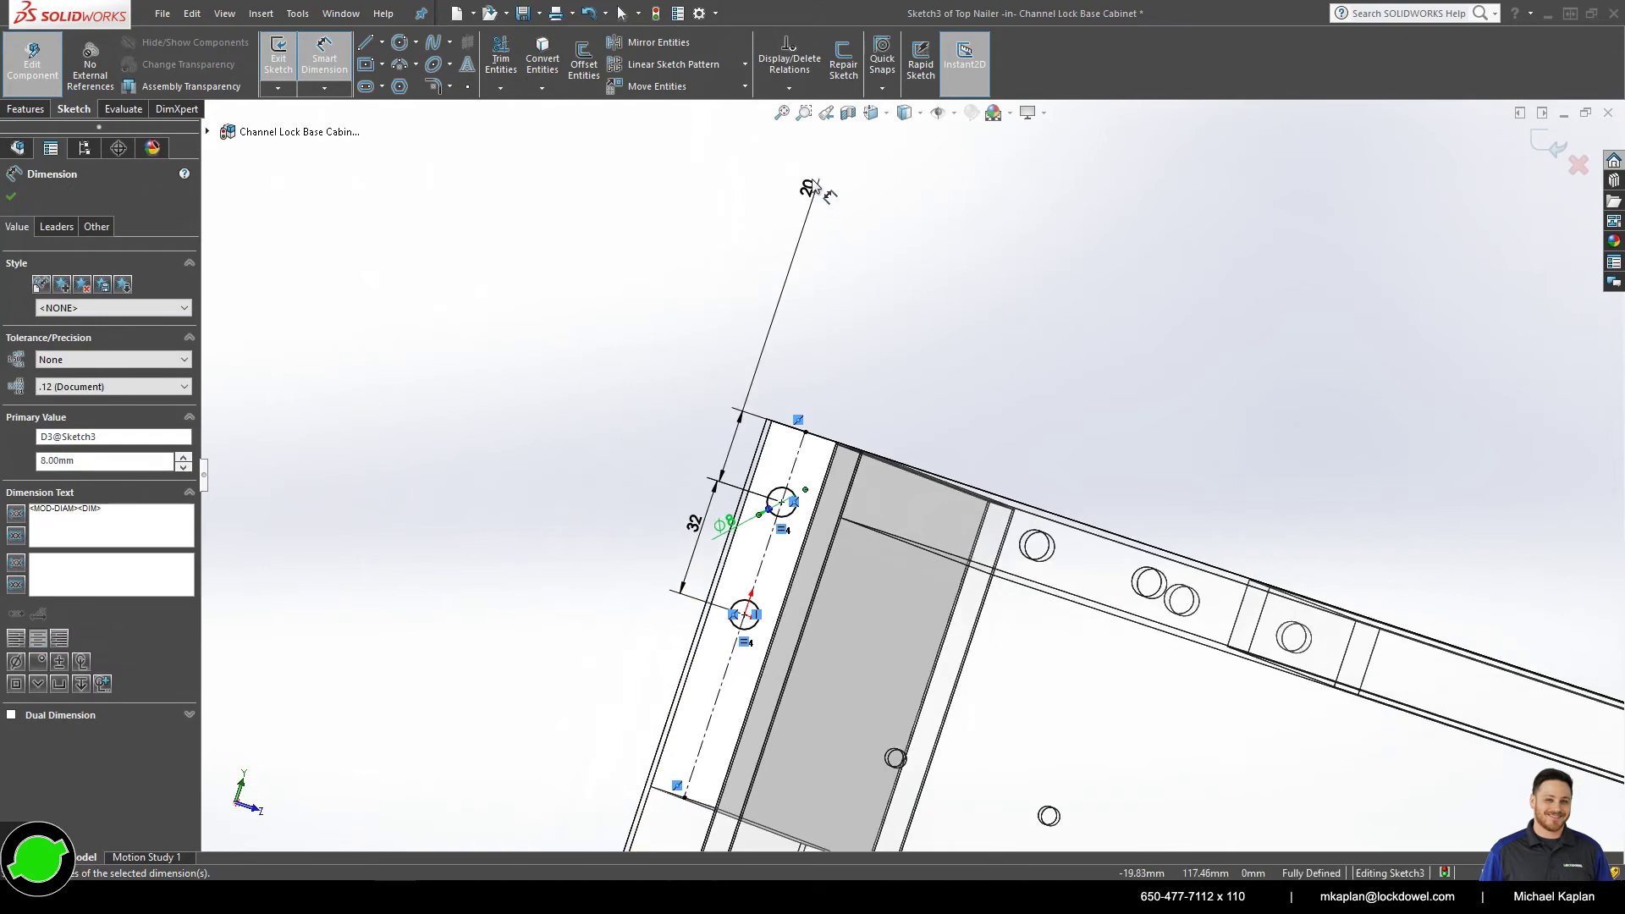
pyautogui.moveTo(809, 179); pyautogui.dragTo(713, 463)
pyautogui.click(729, 448)
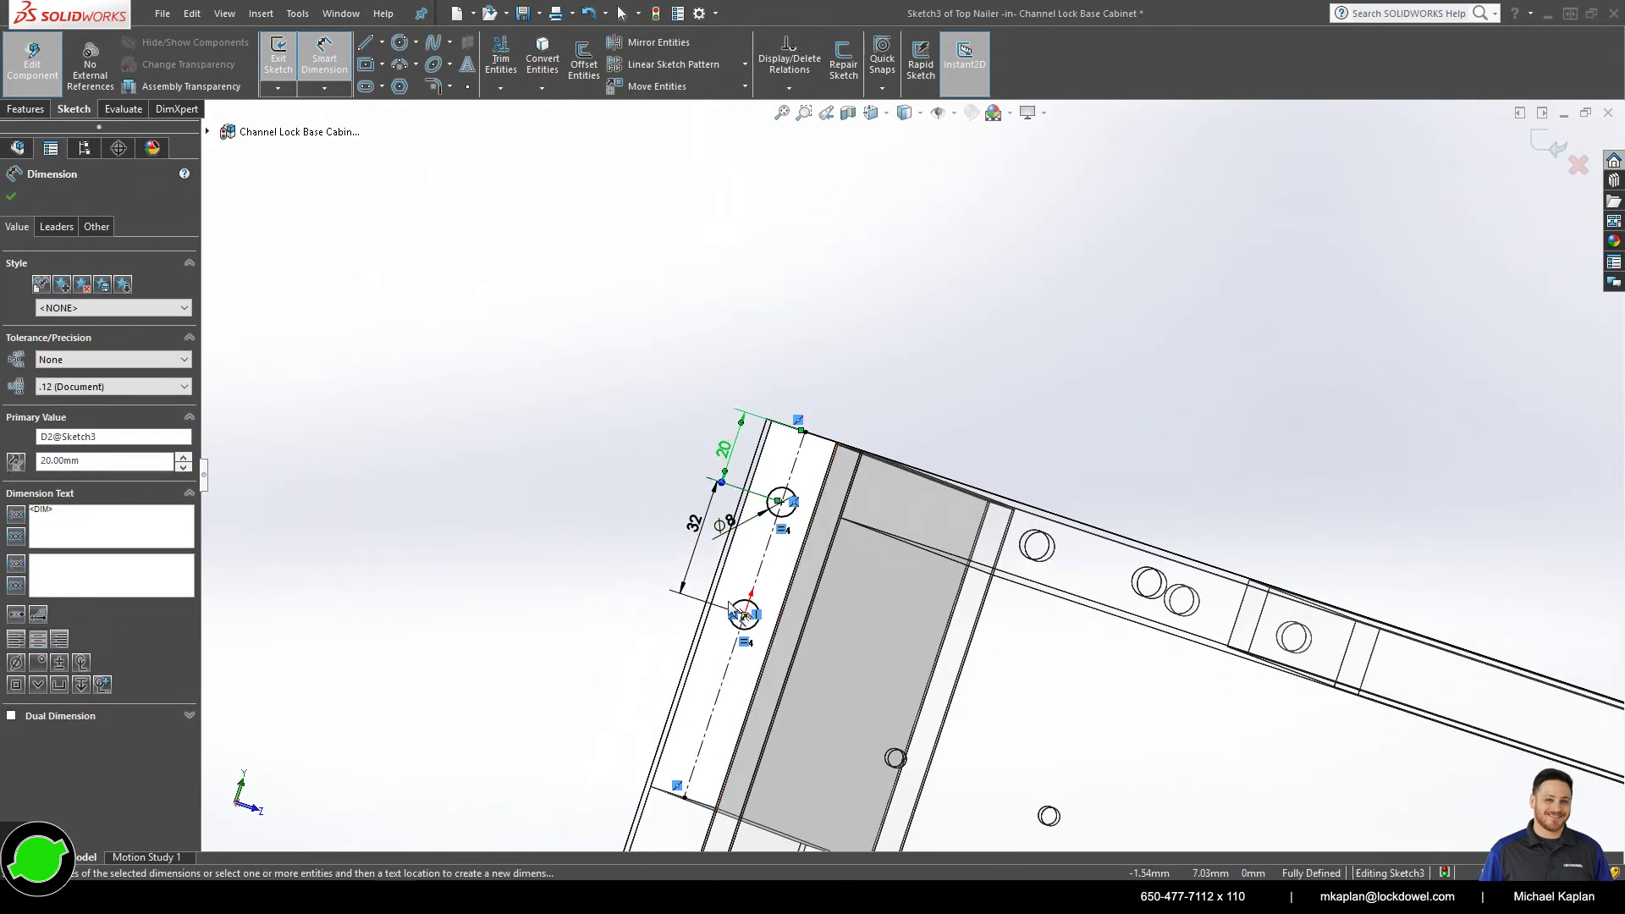
# - Cut the two 8 mm circles into the top nailer's end to a blind depth of 21 mm
pyautogui.click(284, 65)
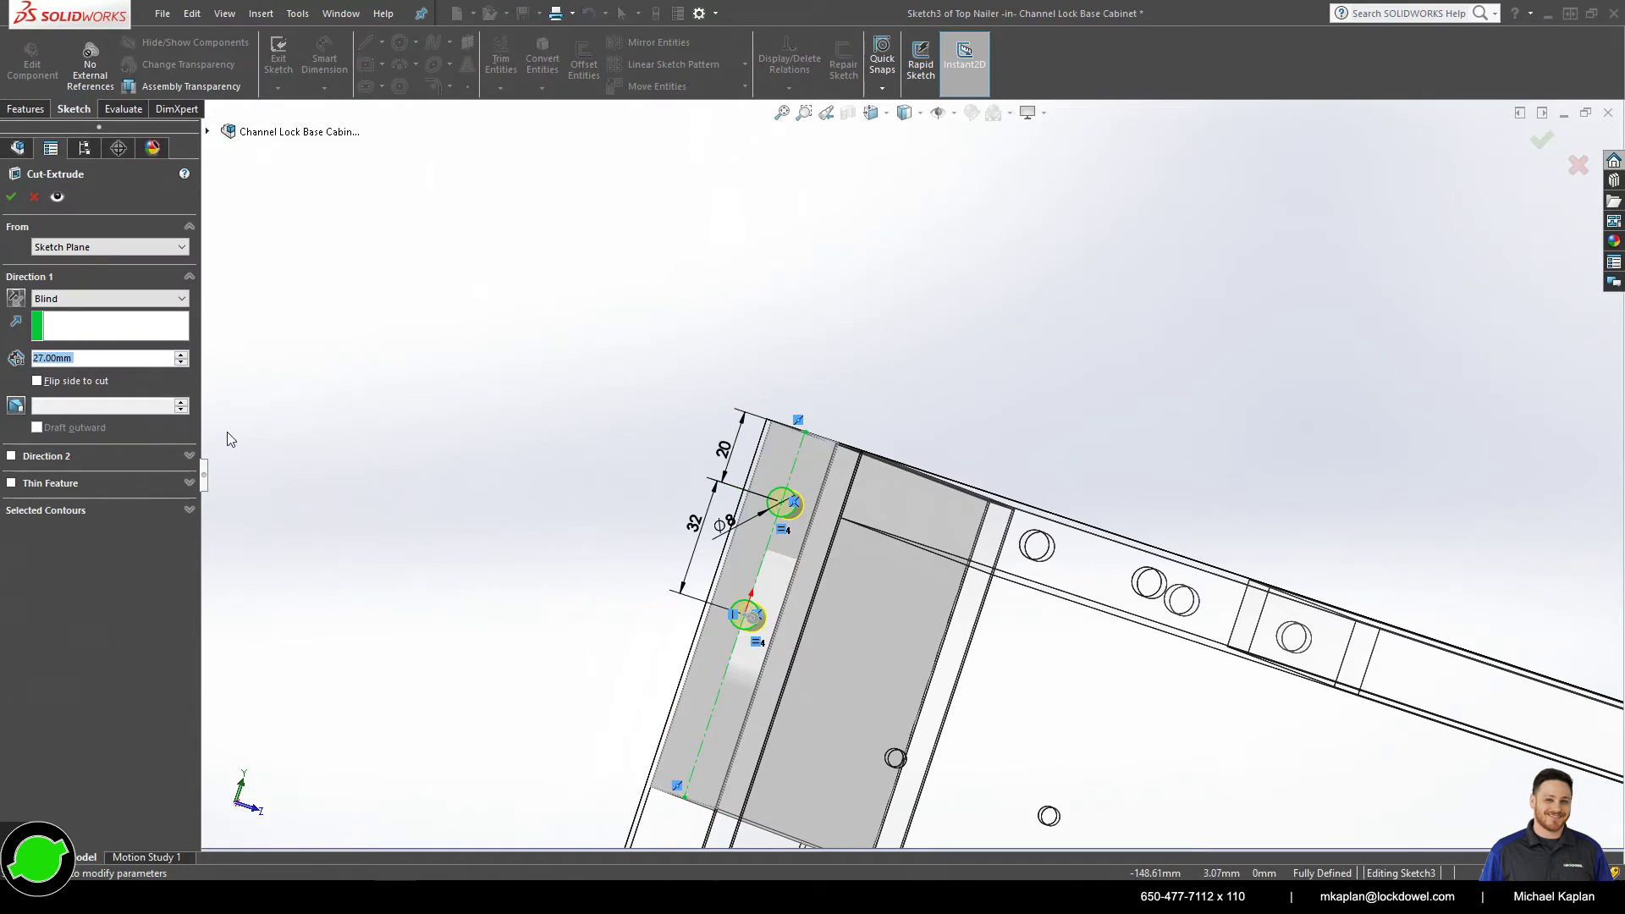
pyautogui.write('21')
pyautogui.press('Return')
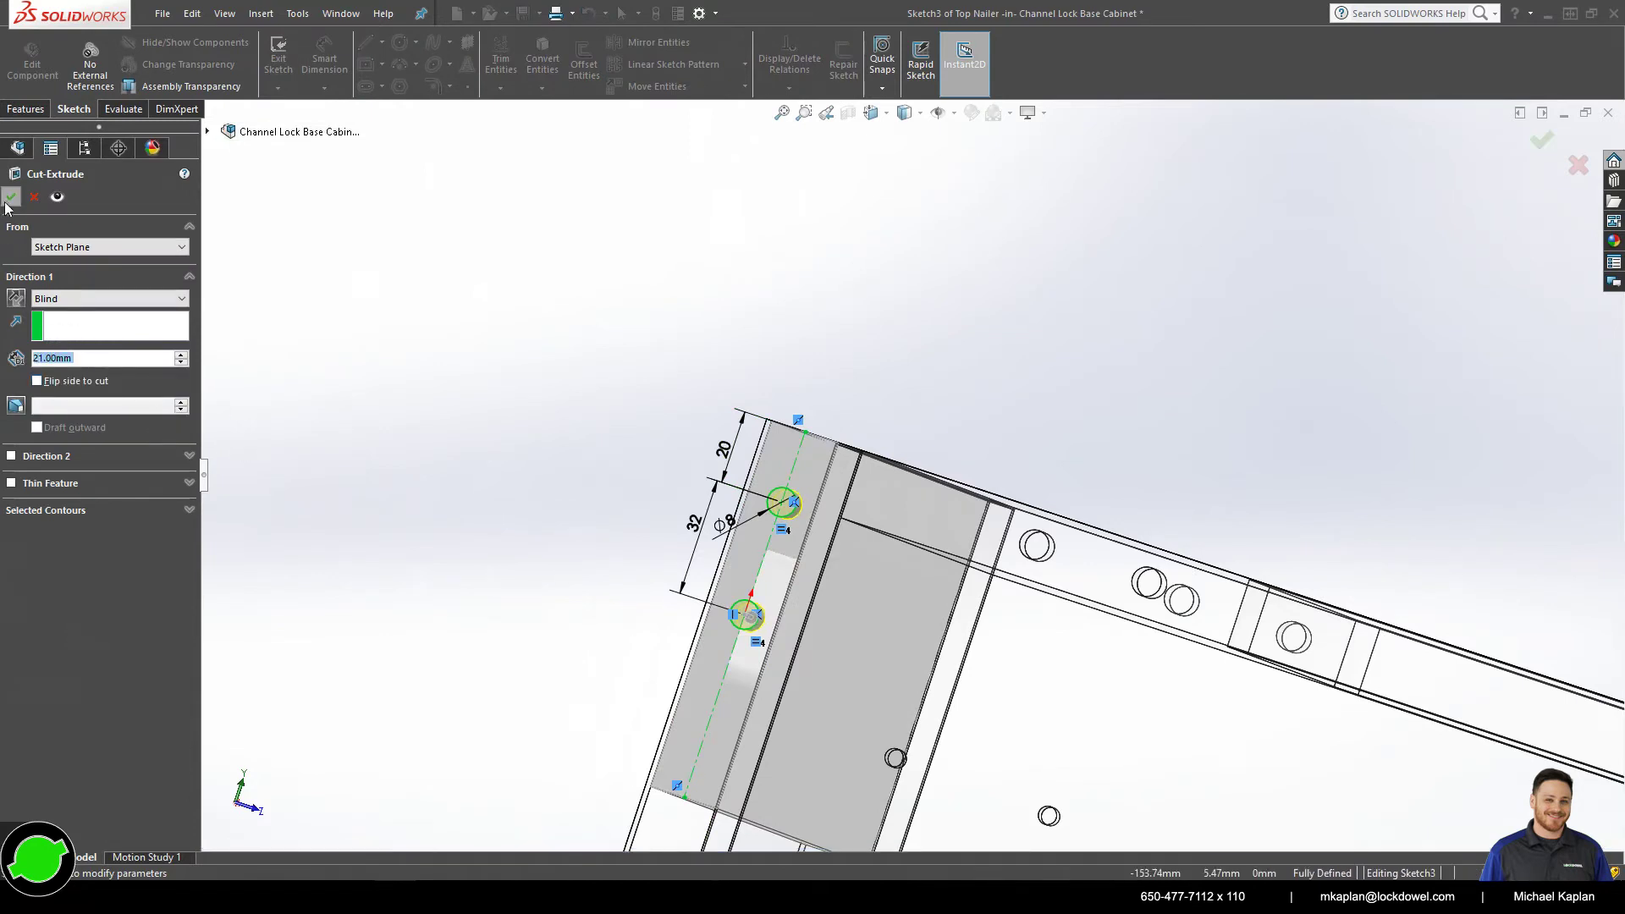
pyautogui.press('Return')
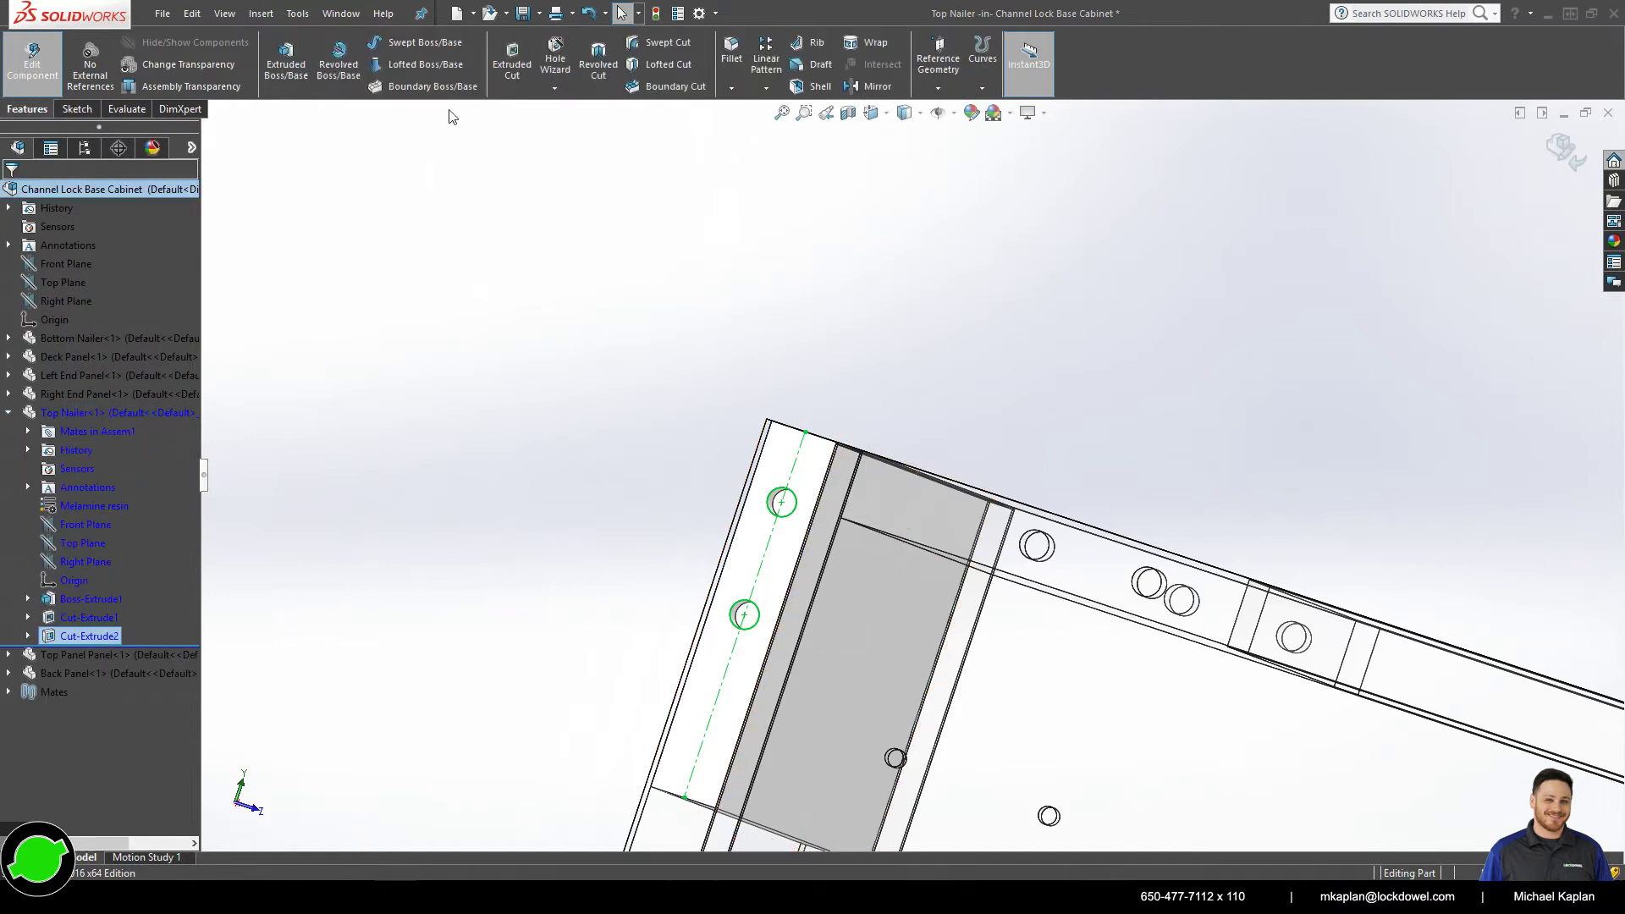
# - Mirror the top nailer's two-hole cut about the nailer's own Right Plane and finish editing the nailer
pyautogui.click(867, 85)
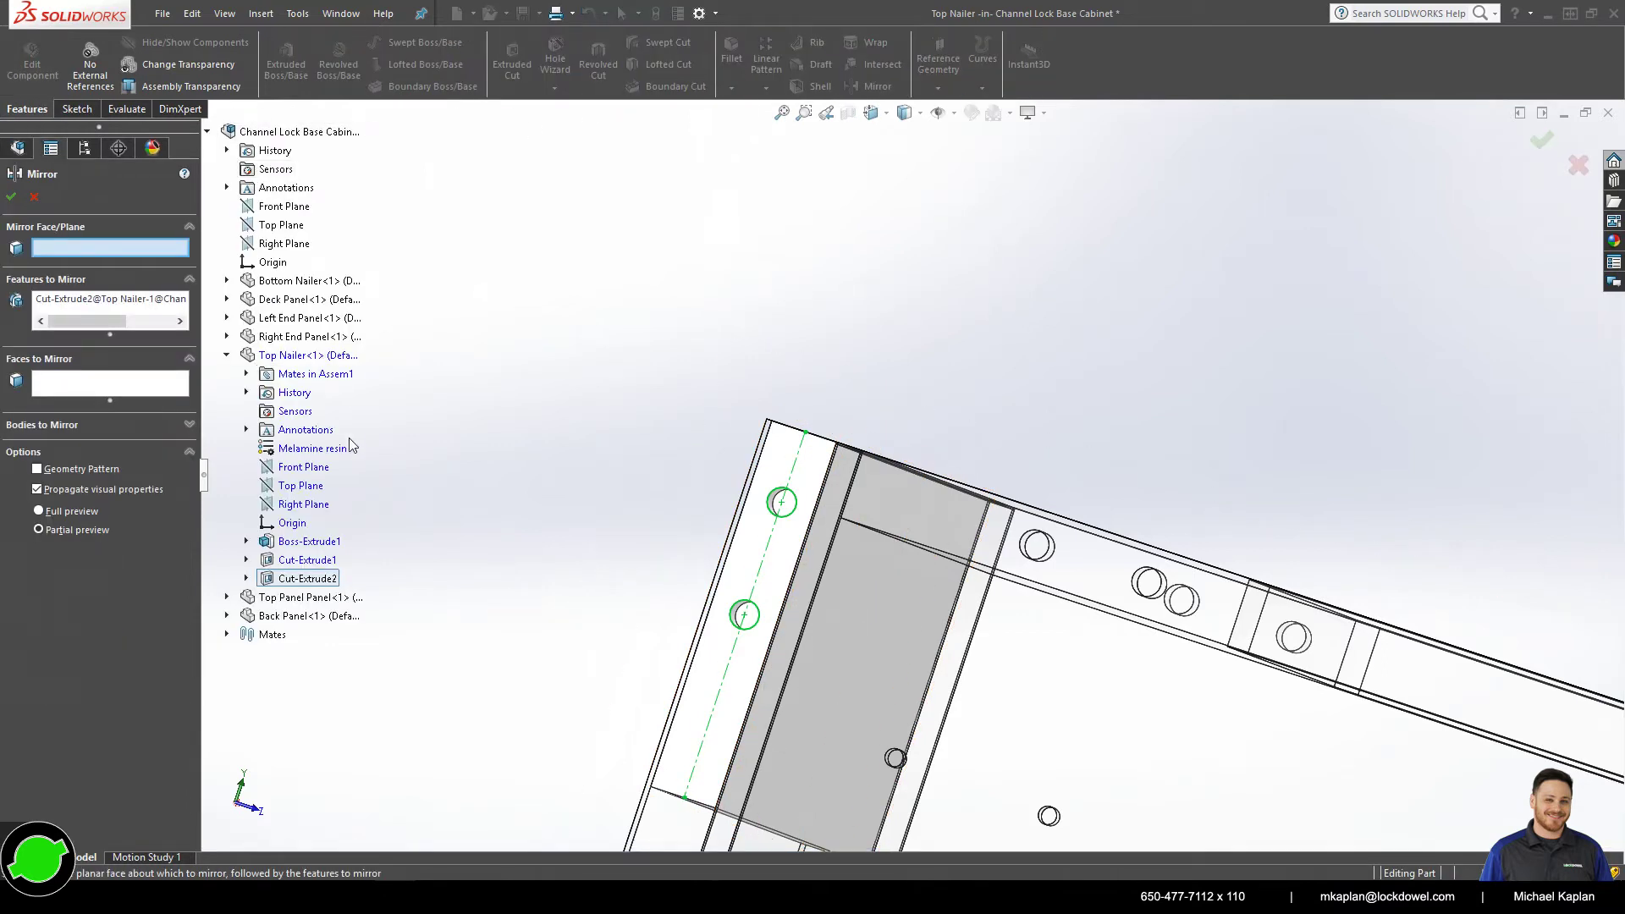
pyautogui.click(303, 504)
pyautogui.click(11, 197)
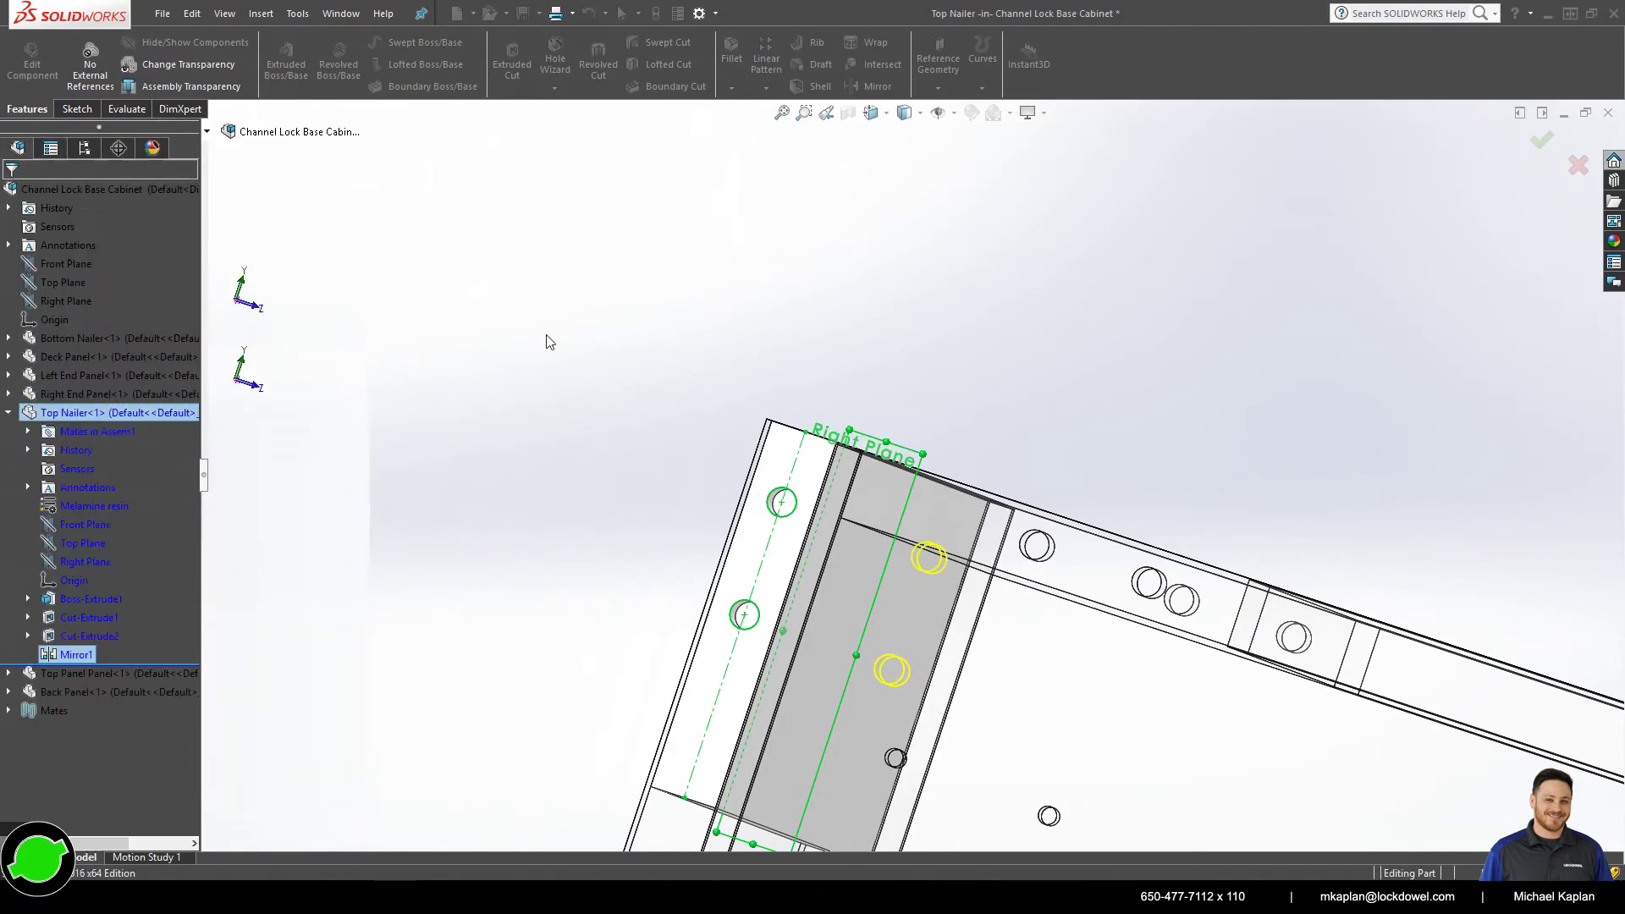
pyautogui.scroll(1, 643, 406)
pyautogui.moveTo(642, 406); pyautogui.dragTo(612, 416, button='middle')
pyautogui.scroll(8, 611, 416)
pyautogui.moveTo(1119, 430); pyautogui.dragTo(925, 399, button='middle')
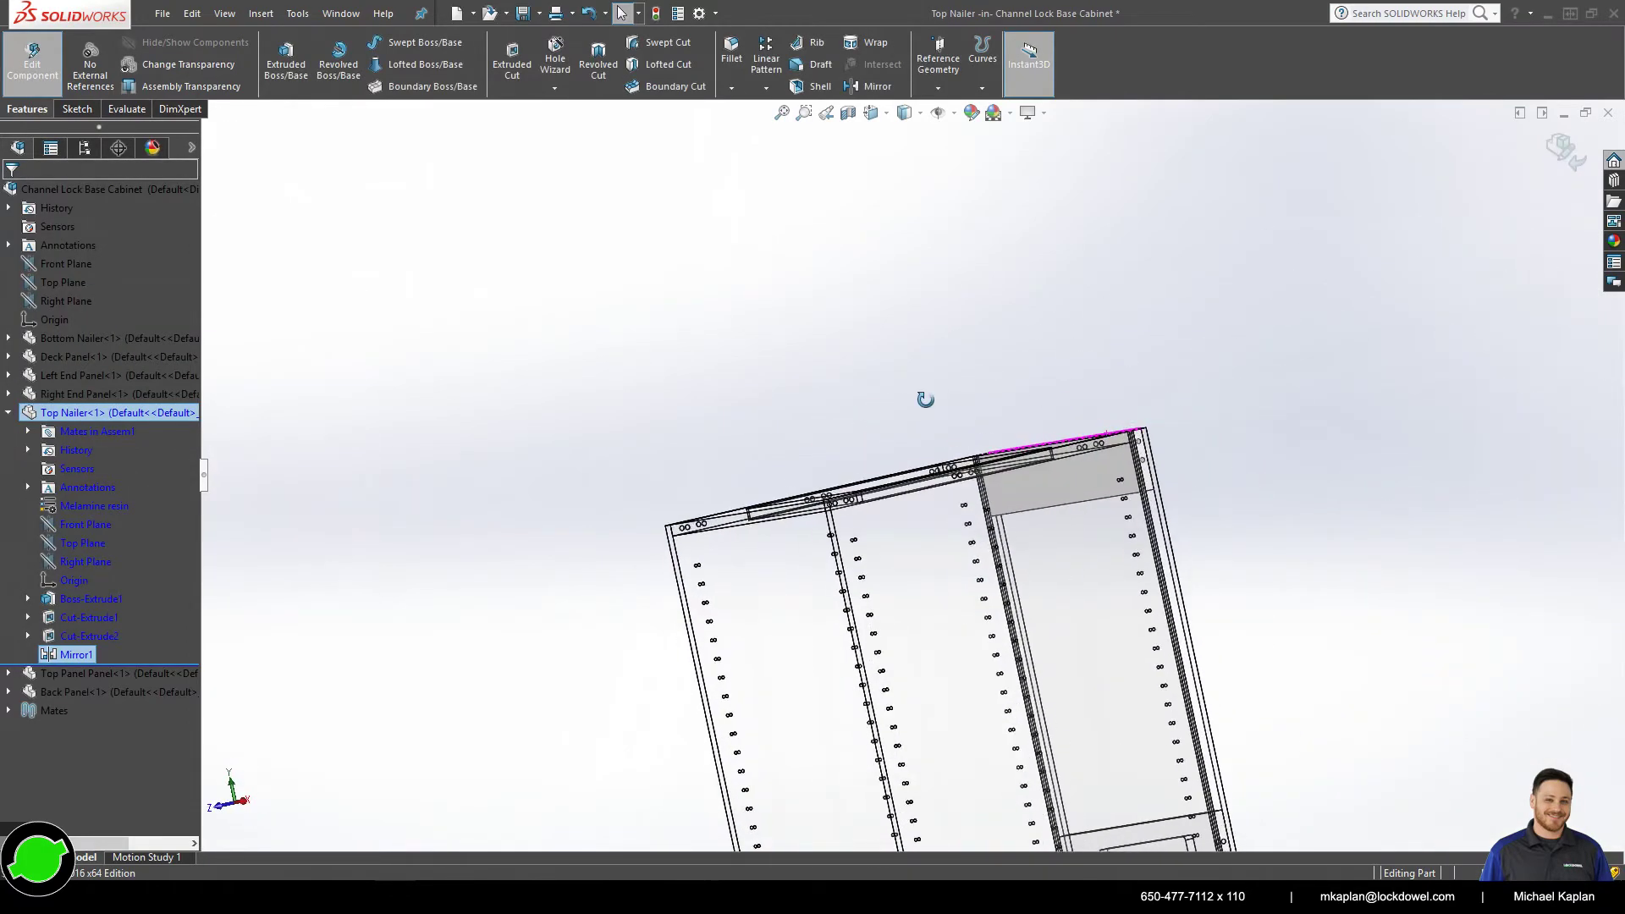
pyautogui.scroll(-6, 1142, 457)
pyautogui.moveTo(1143, 457)
pyautogui.mouseDown(button='middle')
pyautogui.moveTo(1019, 471)
pyautogui.moveTo(1095, 451)
pyautogui.moveTo(1155, 462)
pyautogui.mouseUp(button='middle')
pyautogui.scroll(6, 849, 424)
pyautogui.moveTo(849, 424); pyautogui.dragTo(867, 445, button='middle')
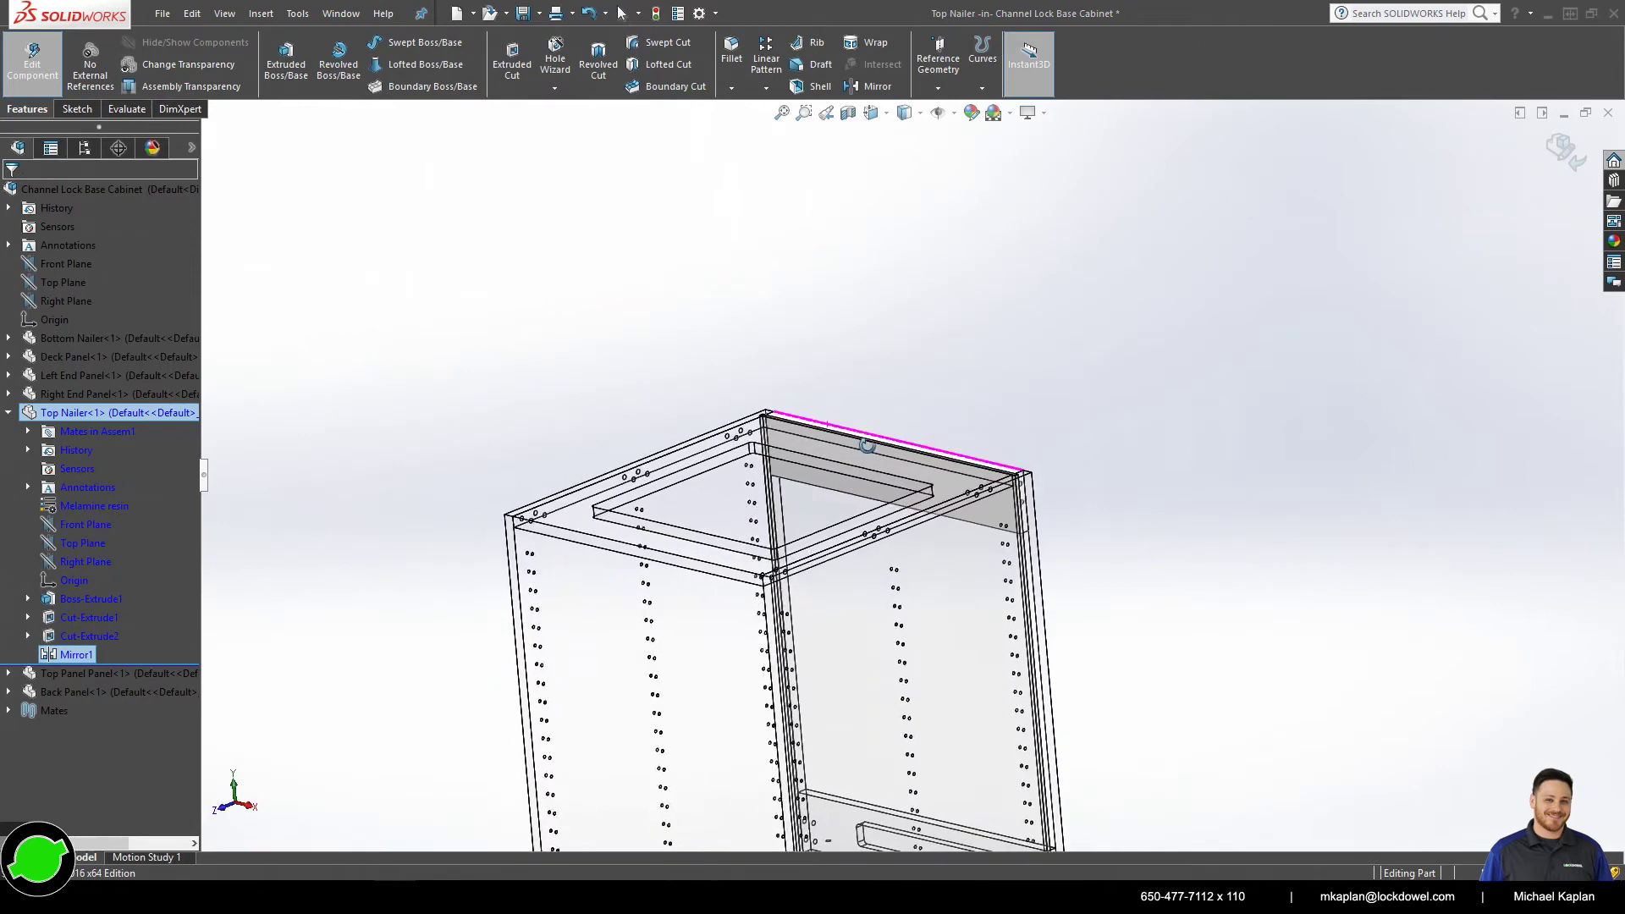
pyautogui.click(32, 59)
# - Open the top panel for in-context editing and start an extruded-cut sketch on its rear edge face
pyautogui.click(913, 472)
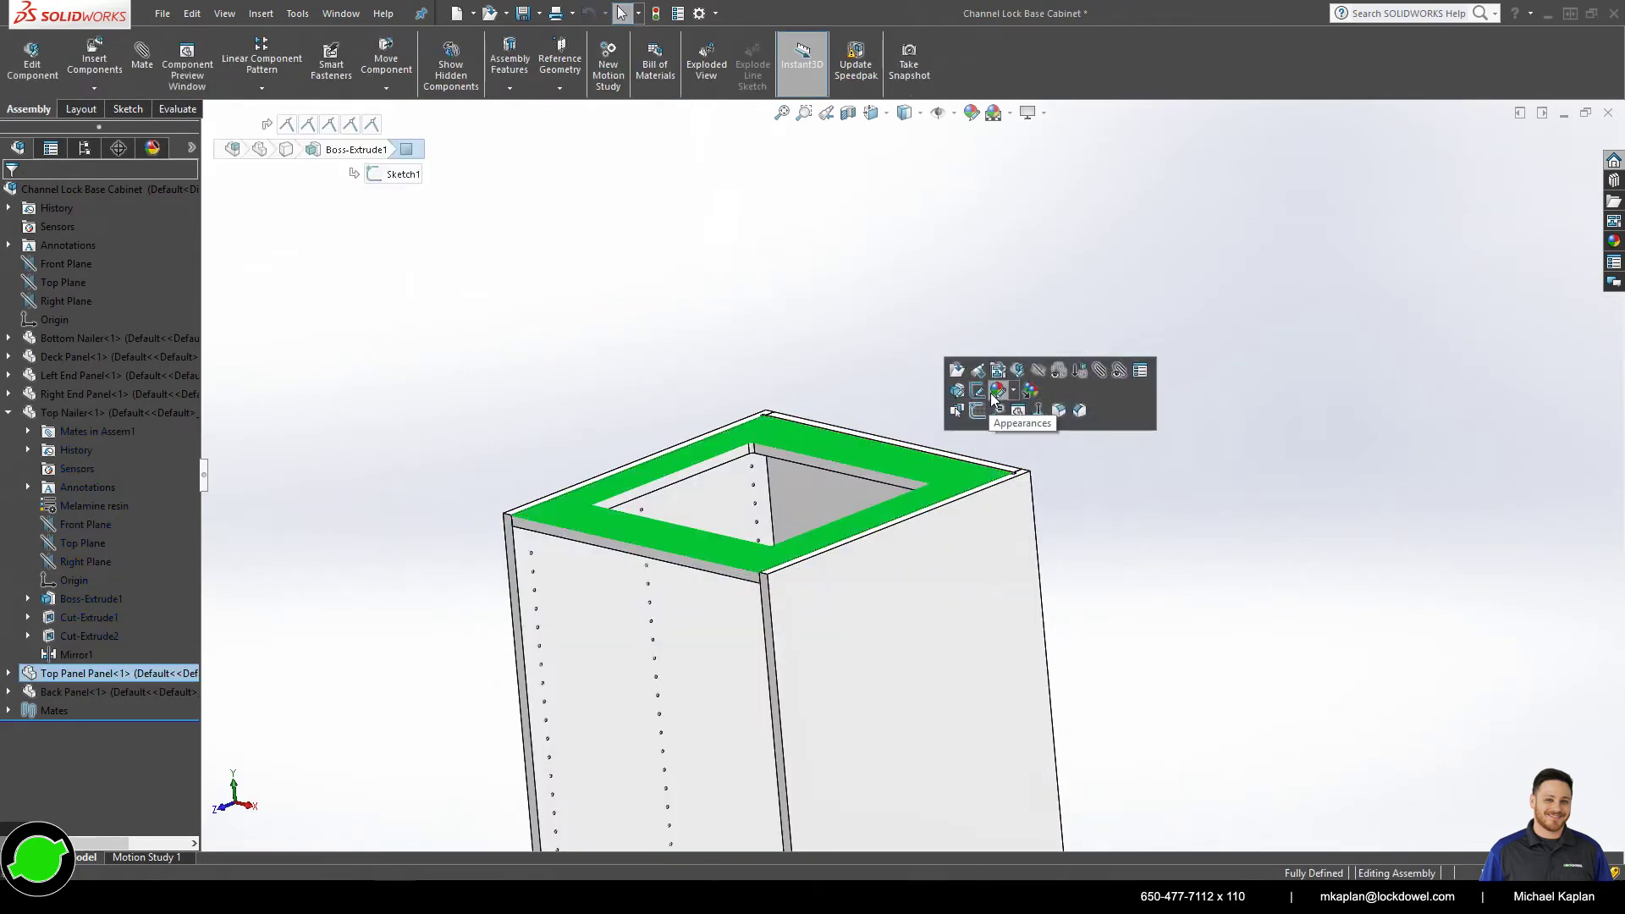
pyautogui.click(1007, 386)
pyautogui.moveTo(903, 454); pyautogui.dragTo(806, 471, button='middle')
pyautogui.scroll(-4, 819, 459)
pyautogui.click(798, 426)
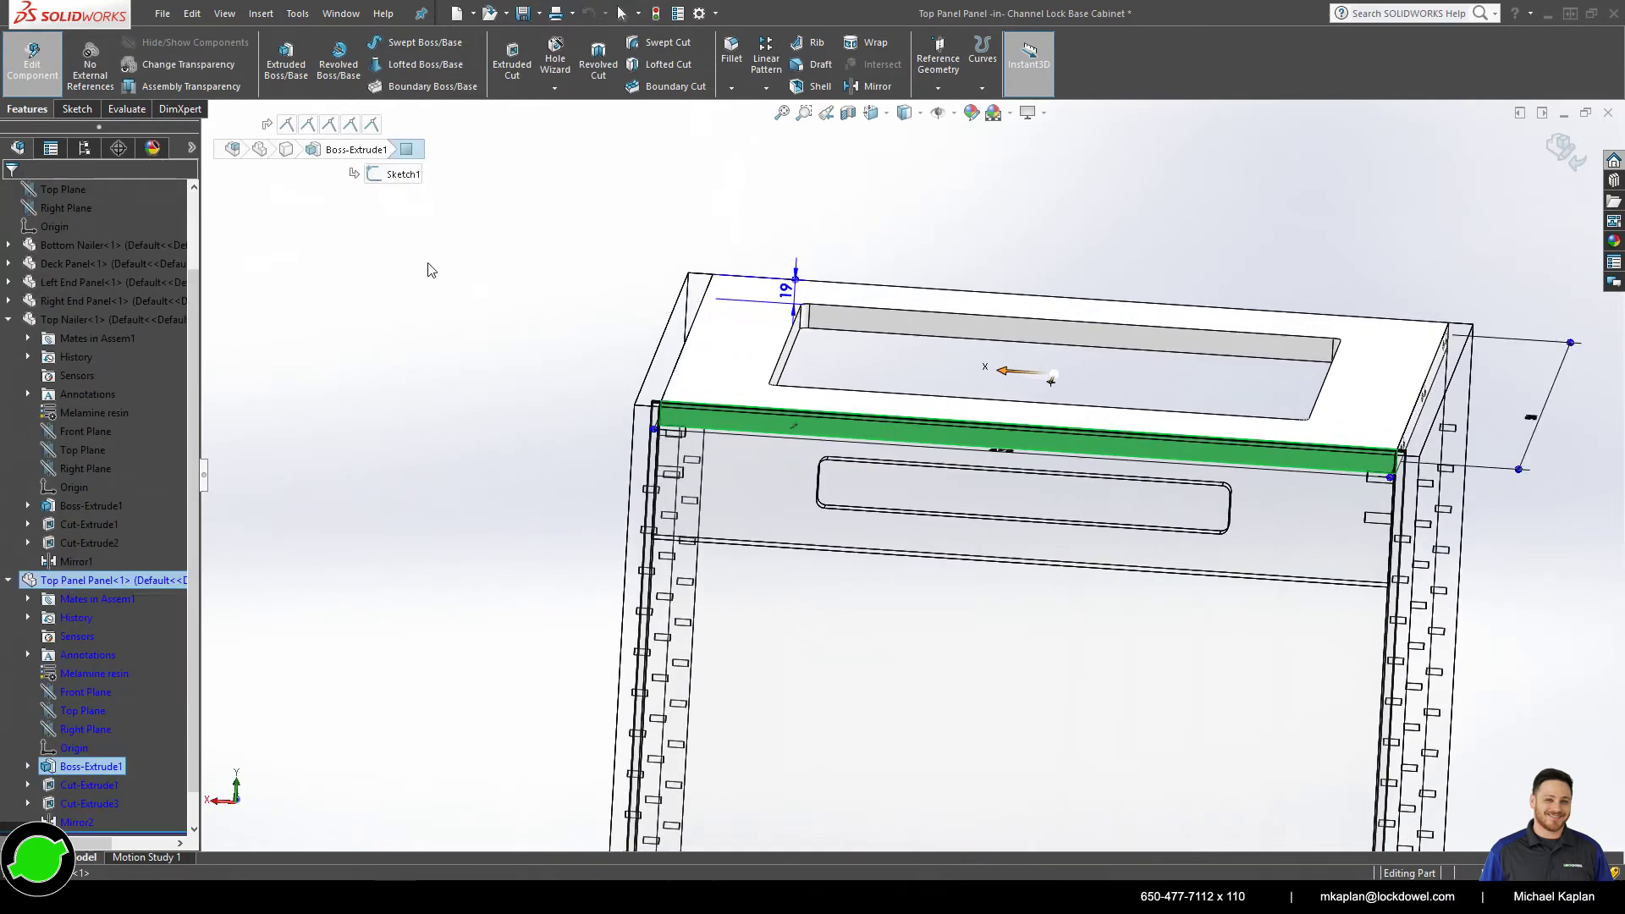
pyautogui.click(515, 69)
pyautogui.click(400, 87)
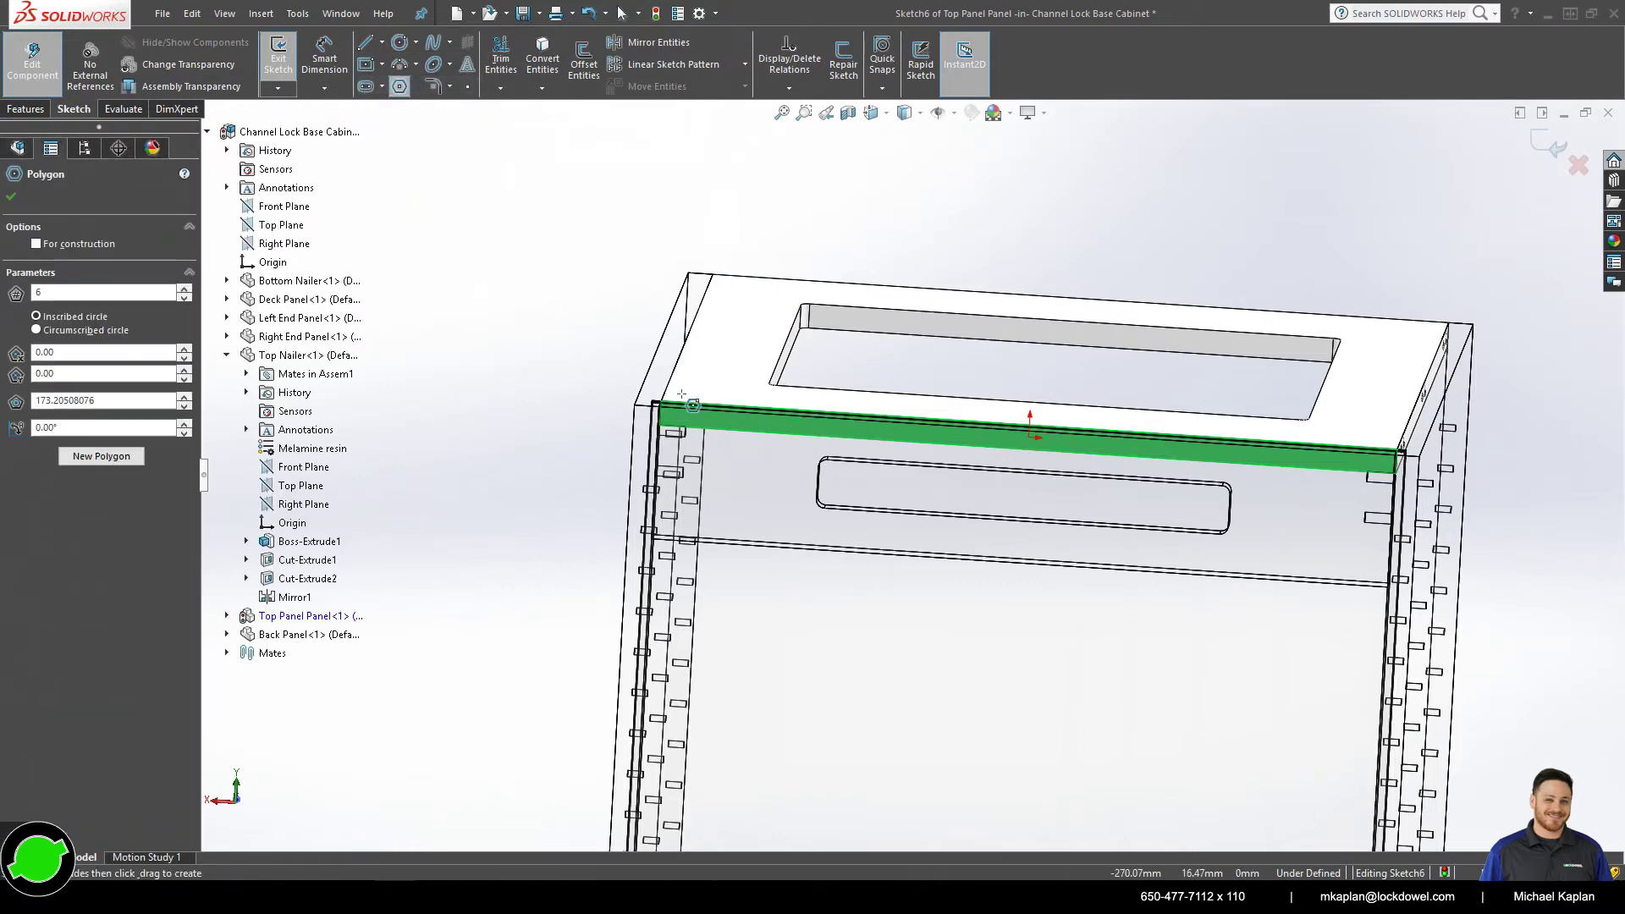
pyautogui.scroll(-2, 681, 394)
pyautogui.click(665, 413)
pyautogui.scroll(4, 1101, 465)
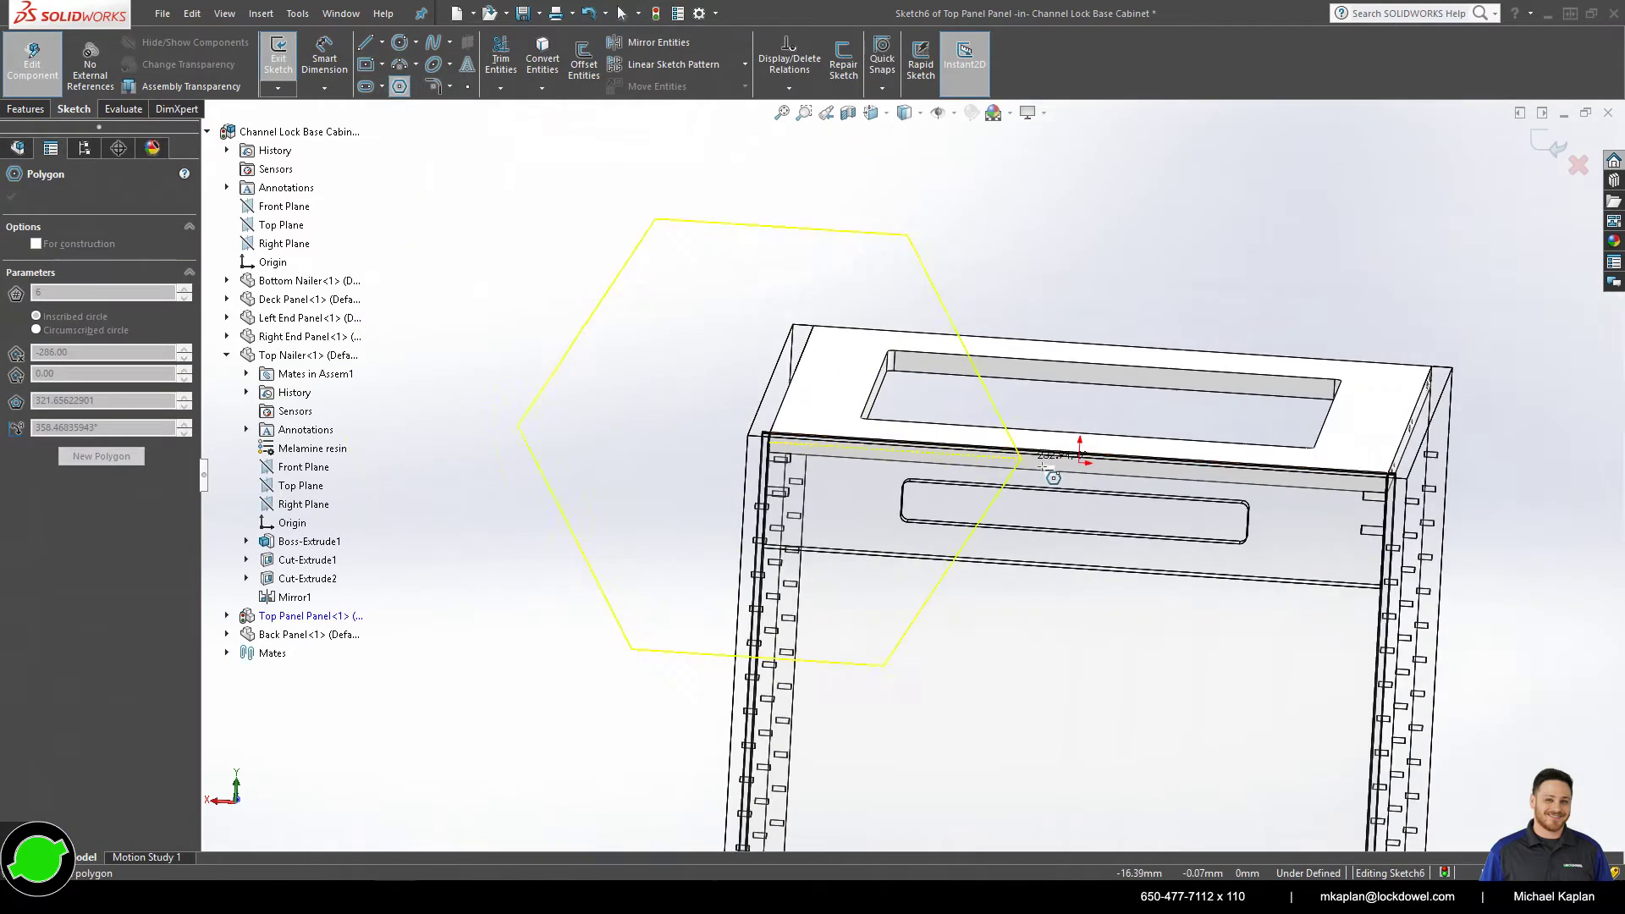
pyautogui.press('Escape')
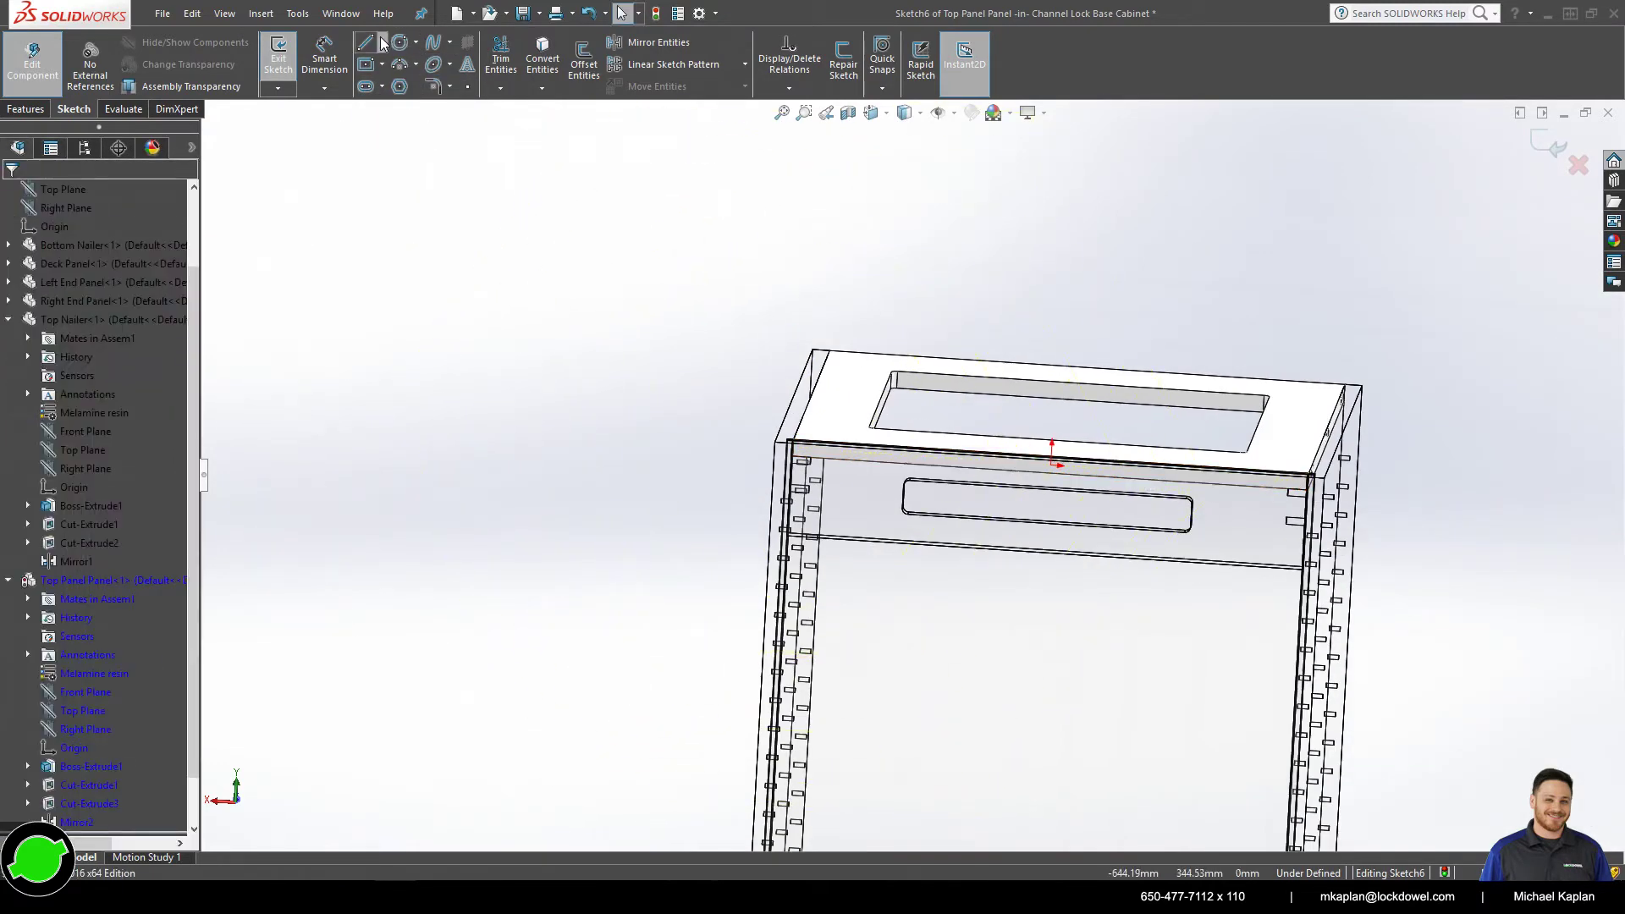
# - Draw a horizontal centerline along the top panel's rear edge face, from the midpoint of one short side to the other
pyautogui.click(381, 42)
pyautogui.click(406, 81)
pyautogui.scroll(-3, 796, 447)
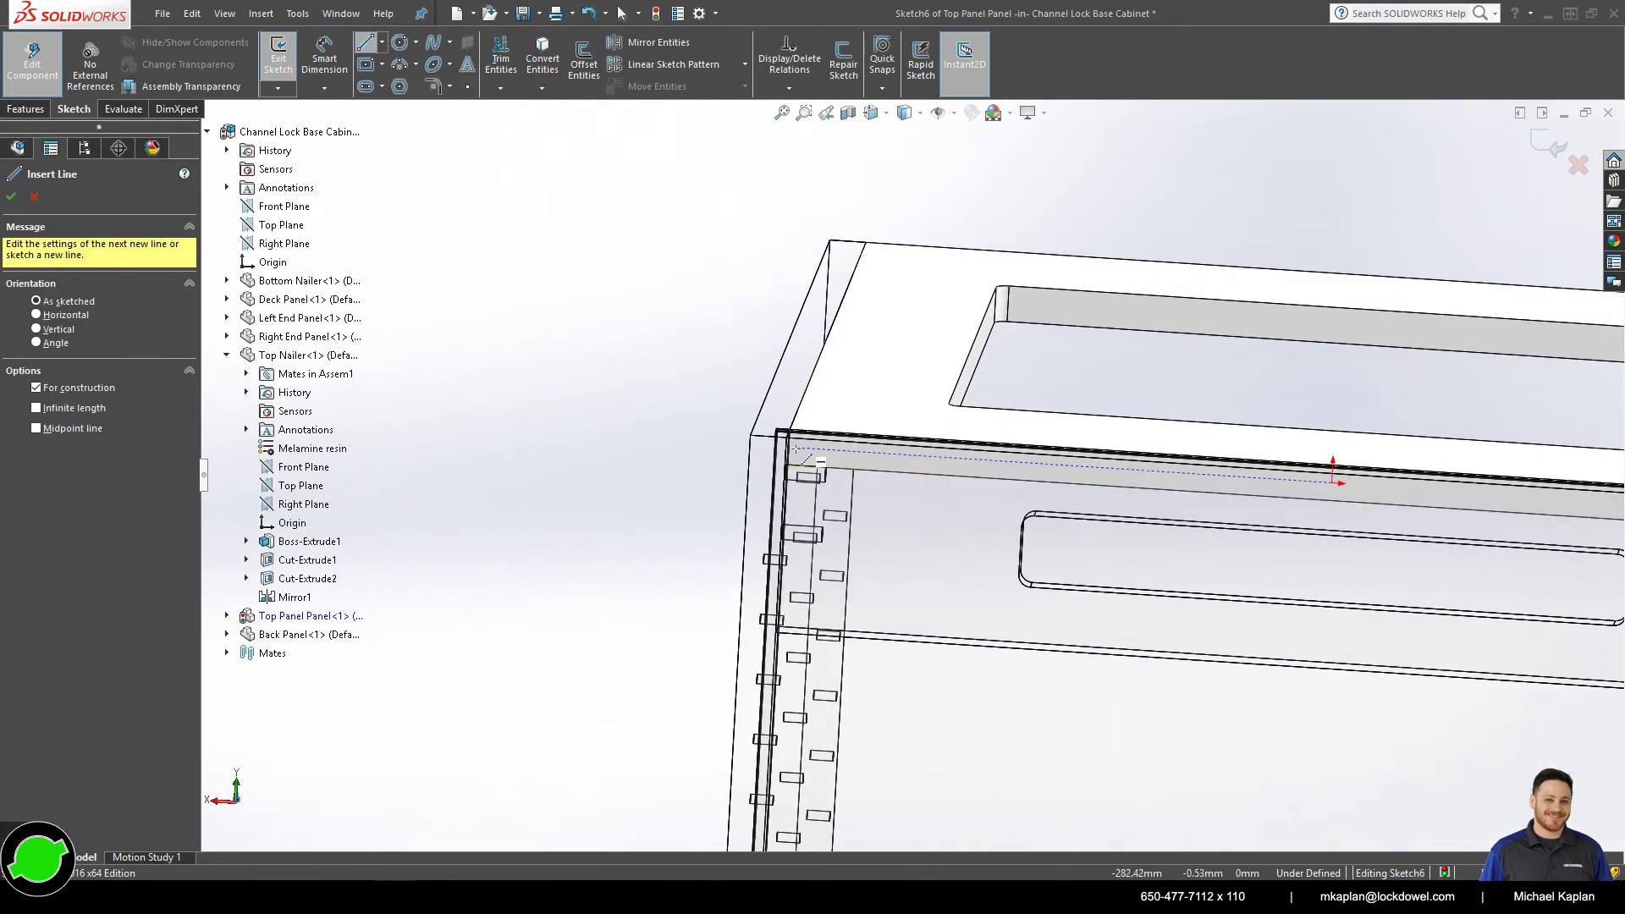
pyautogui.click(789, 446)
pyautogui.scroll(3, 799, 450)
pyautogui.scroll(-4, 1282, 512)
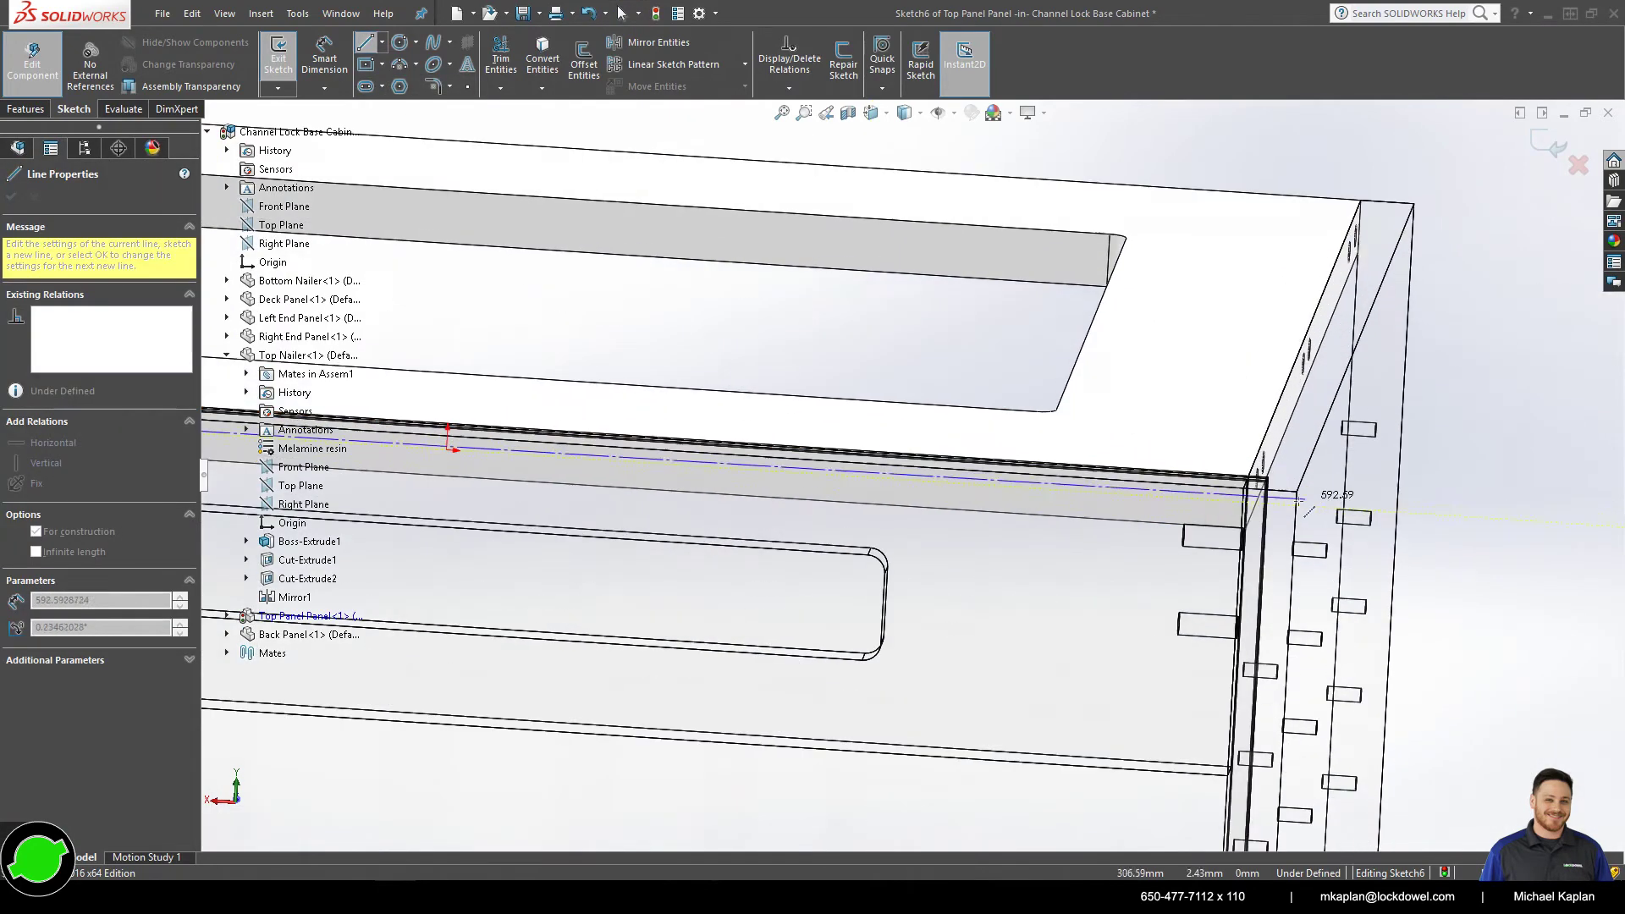
pyautogui.click(1248, 503)
pyautogui.press('Escape')
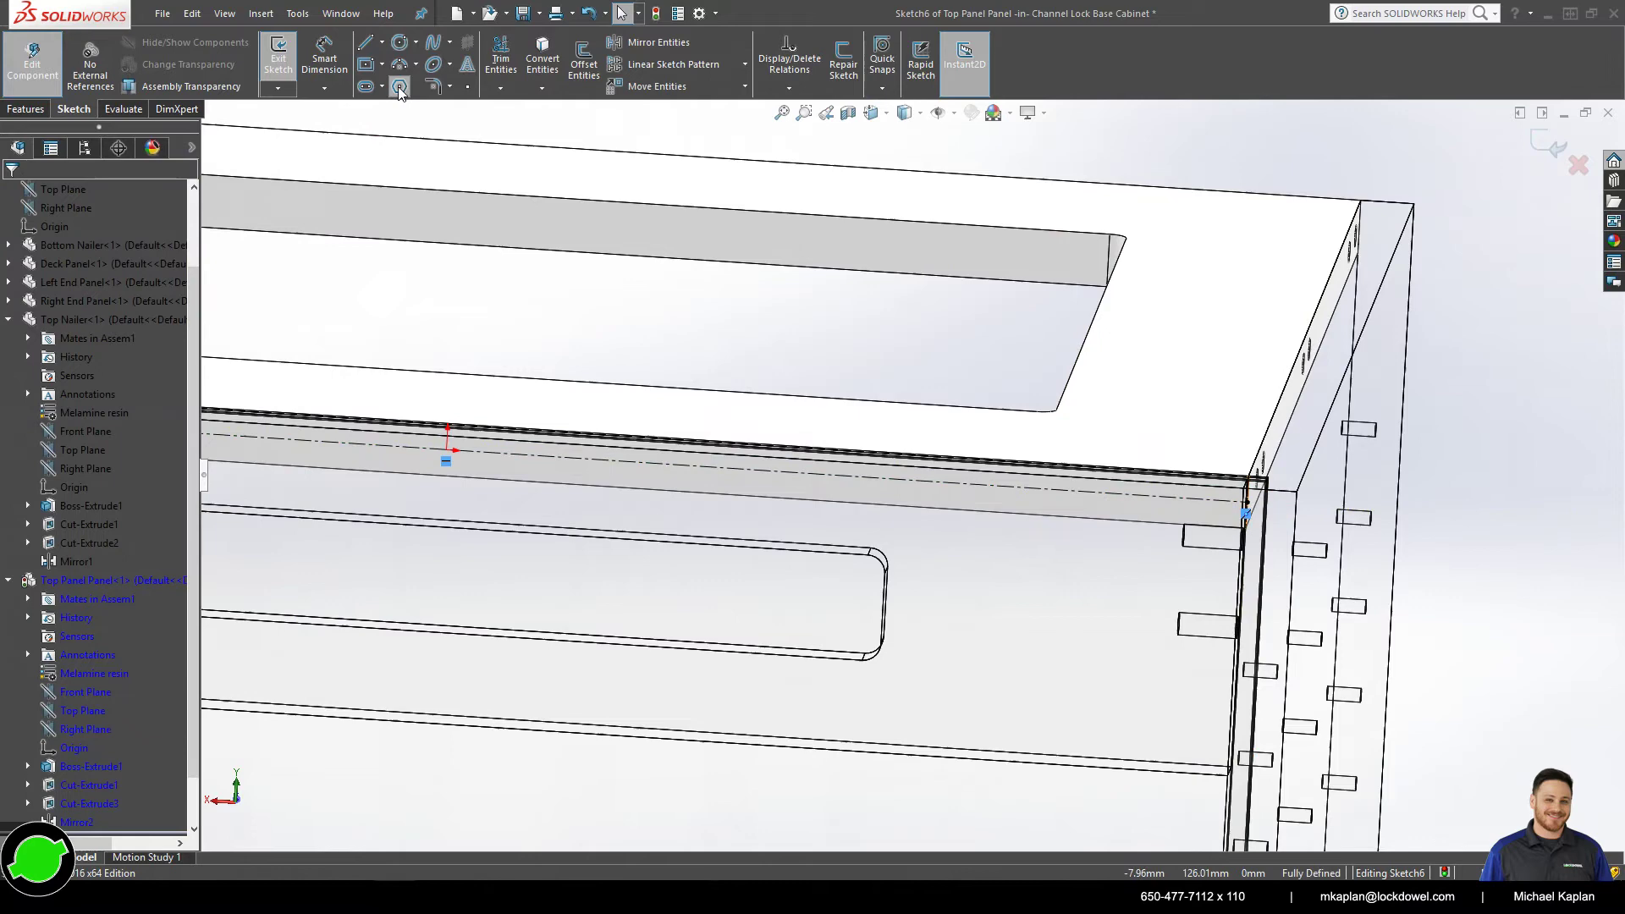
# - Draw three circles on the rear edge centerline: one of about 16 mm radius near one end, one of about 21 mm radius at the origin, one near the other end
pyautogui.click(1138, 495)
pyautogui.click(1094, 492)
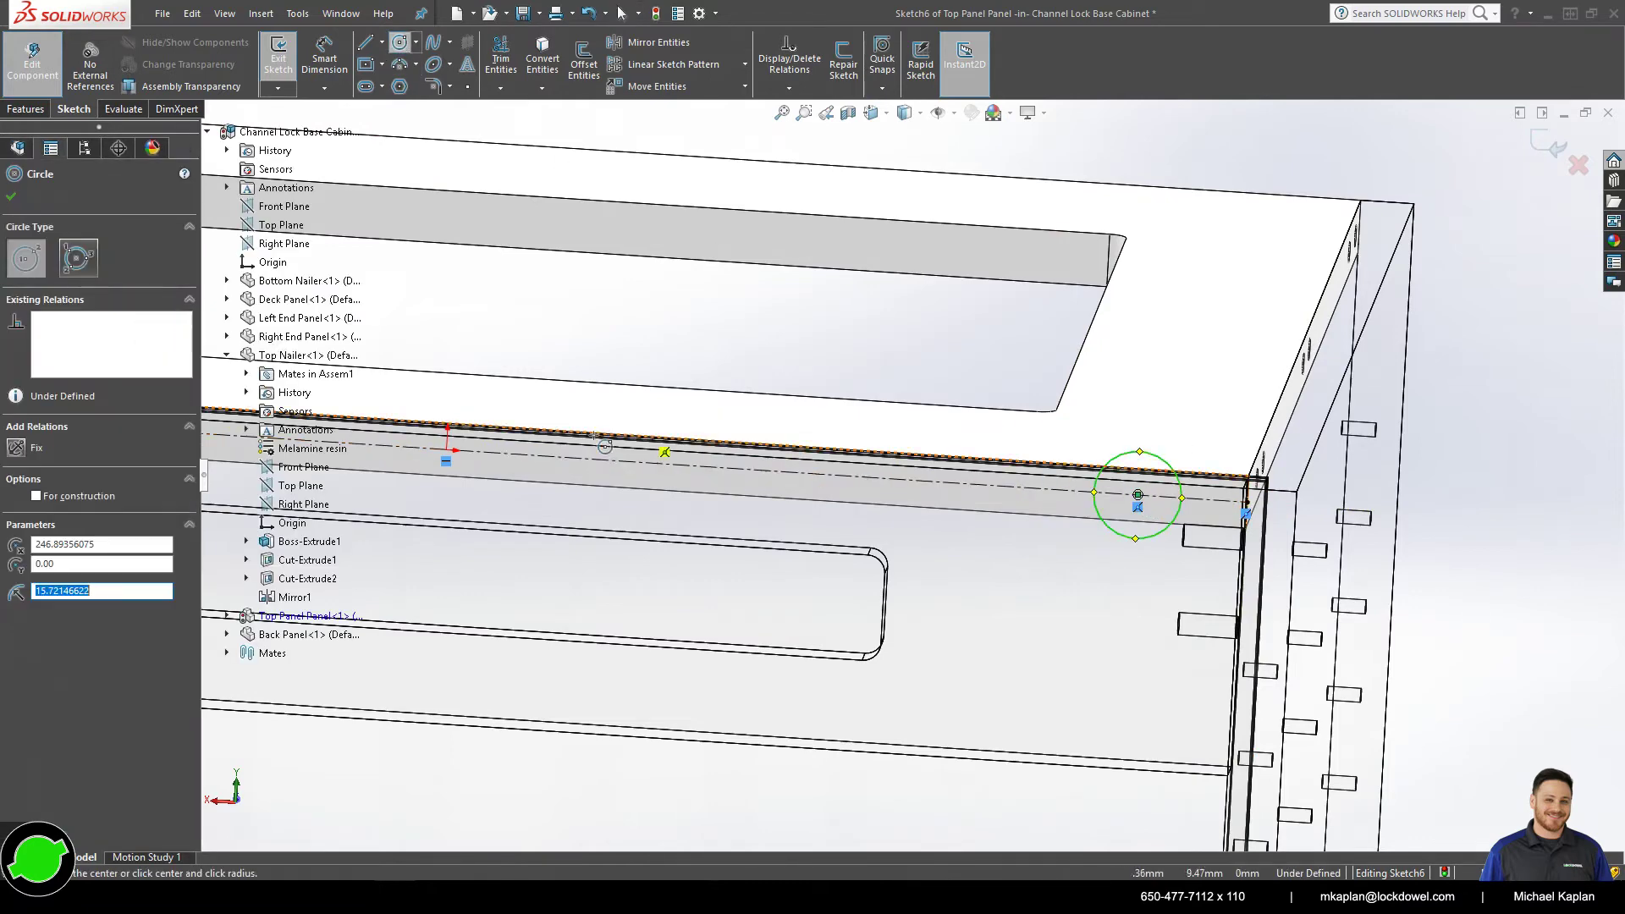
pyautogui.click(446, 449)
pyautogui.click(458, 394)
pyautogui.scroll(-4, 462, 407)
pyautogui.scroll(2, 292, 426)
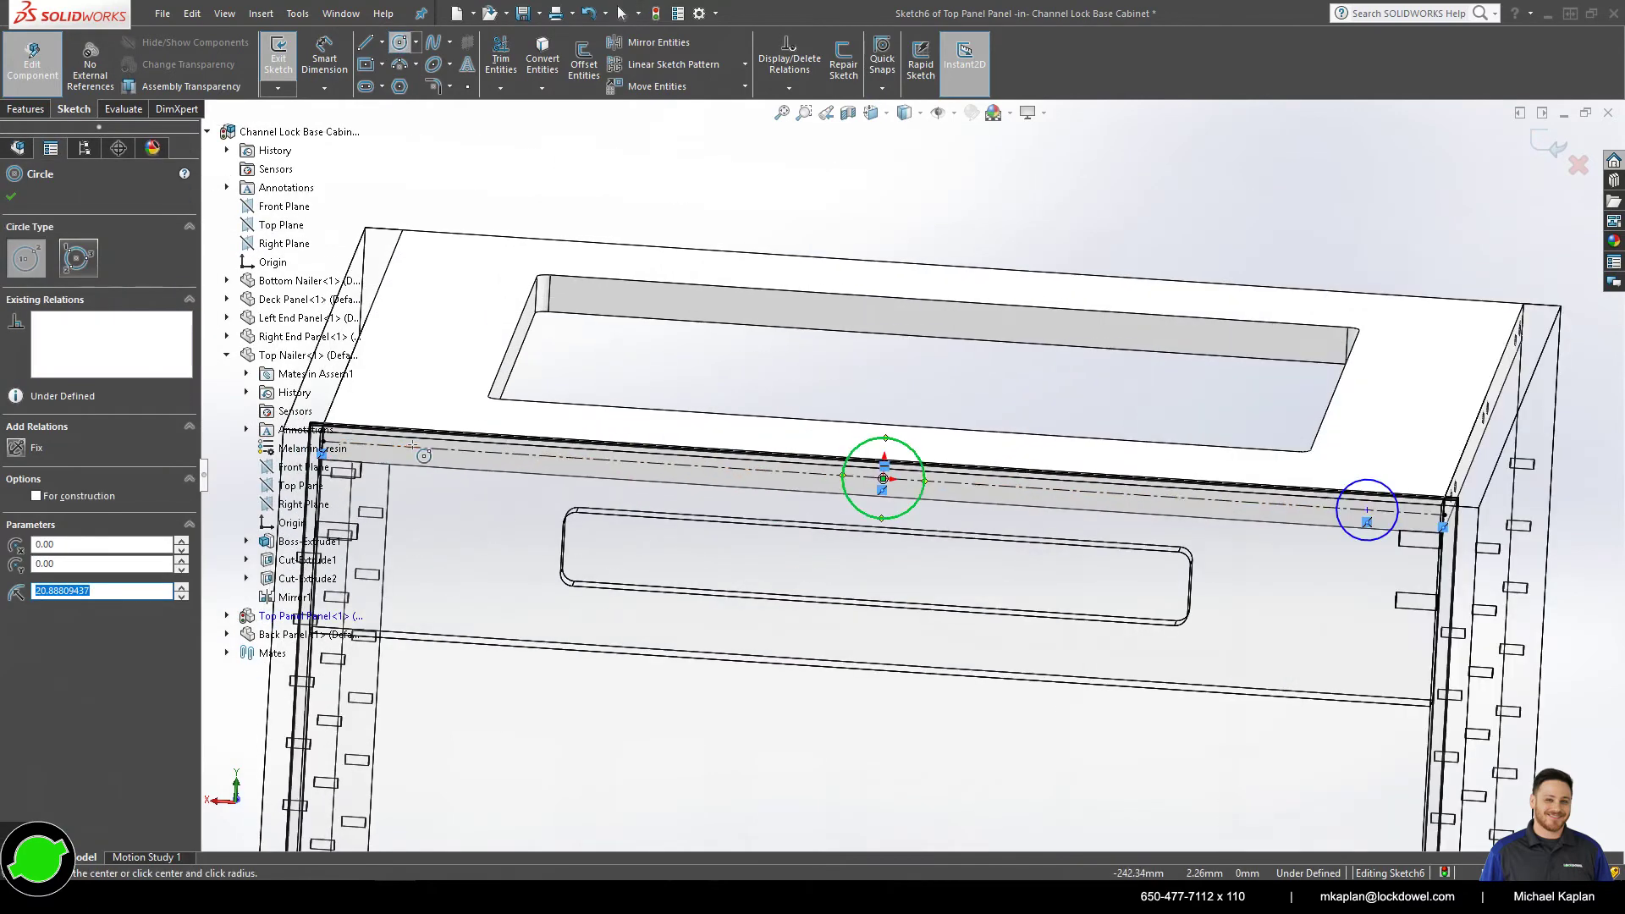
pyautogui.click(411, 447)
pyautogui.click(414, 414)
pyautogui.scroll(2, 910, 497)
pyautogui.press('Escape')
# - Make the three circles on the top panel's rear edge equal in size
pyautogui.moveTo(438, 385)
pyautogui.mouseDown()
pyautogui.moveTo(563, 454)
pyautogui.moveTo(1256, 563)
pyautogui.mouseUp()
pyautogui.click(1346, 514)
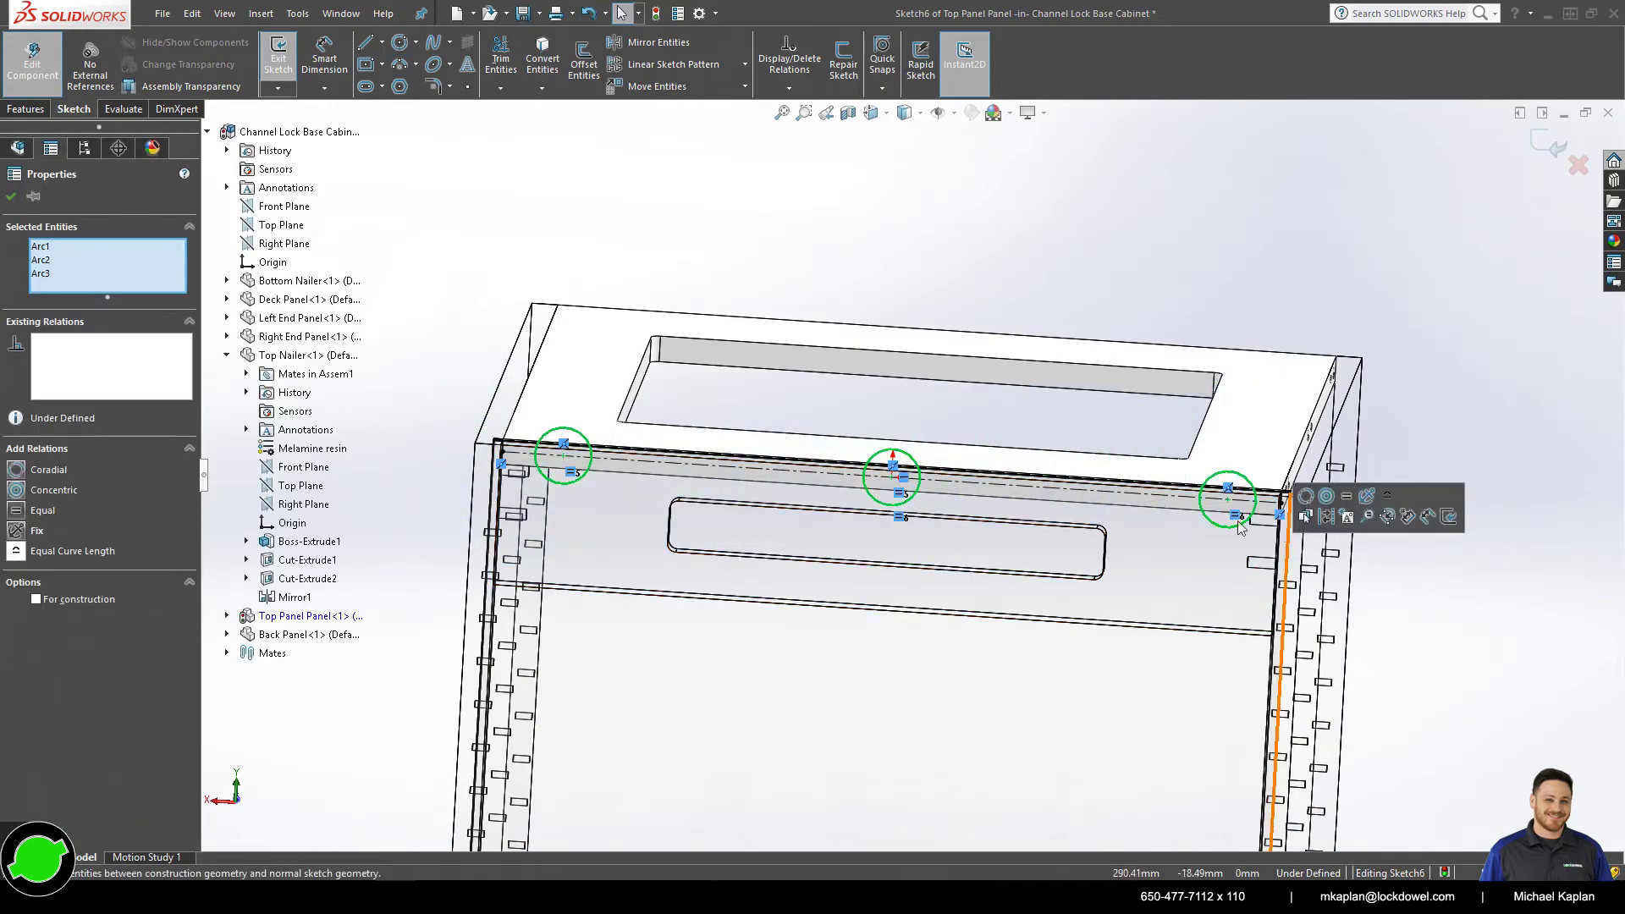
pyautogui.press('Escape')
# - Set the distance from each outer circle's center to the nearest centerline endpoint to 52 mm
pyautogui.click(324, 59)
pyautogui.click(563, 456)
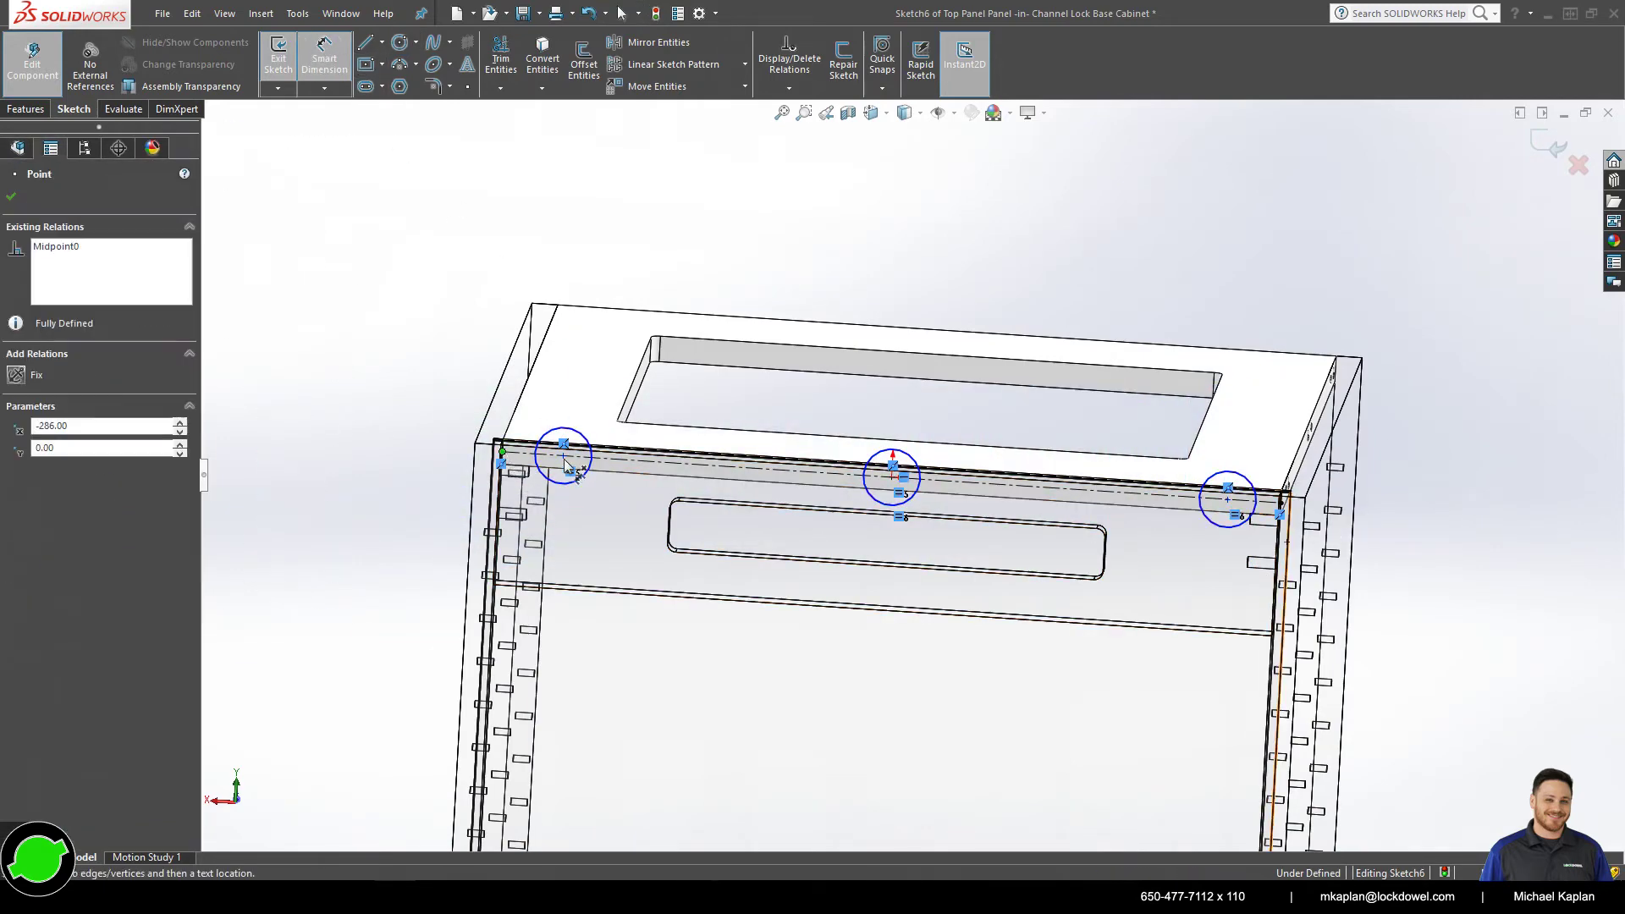
pyautogui.click(564, 457)
pyautogui.click(537, 406)
pyautogui.write('50')
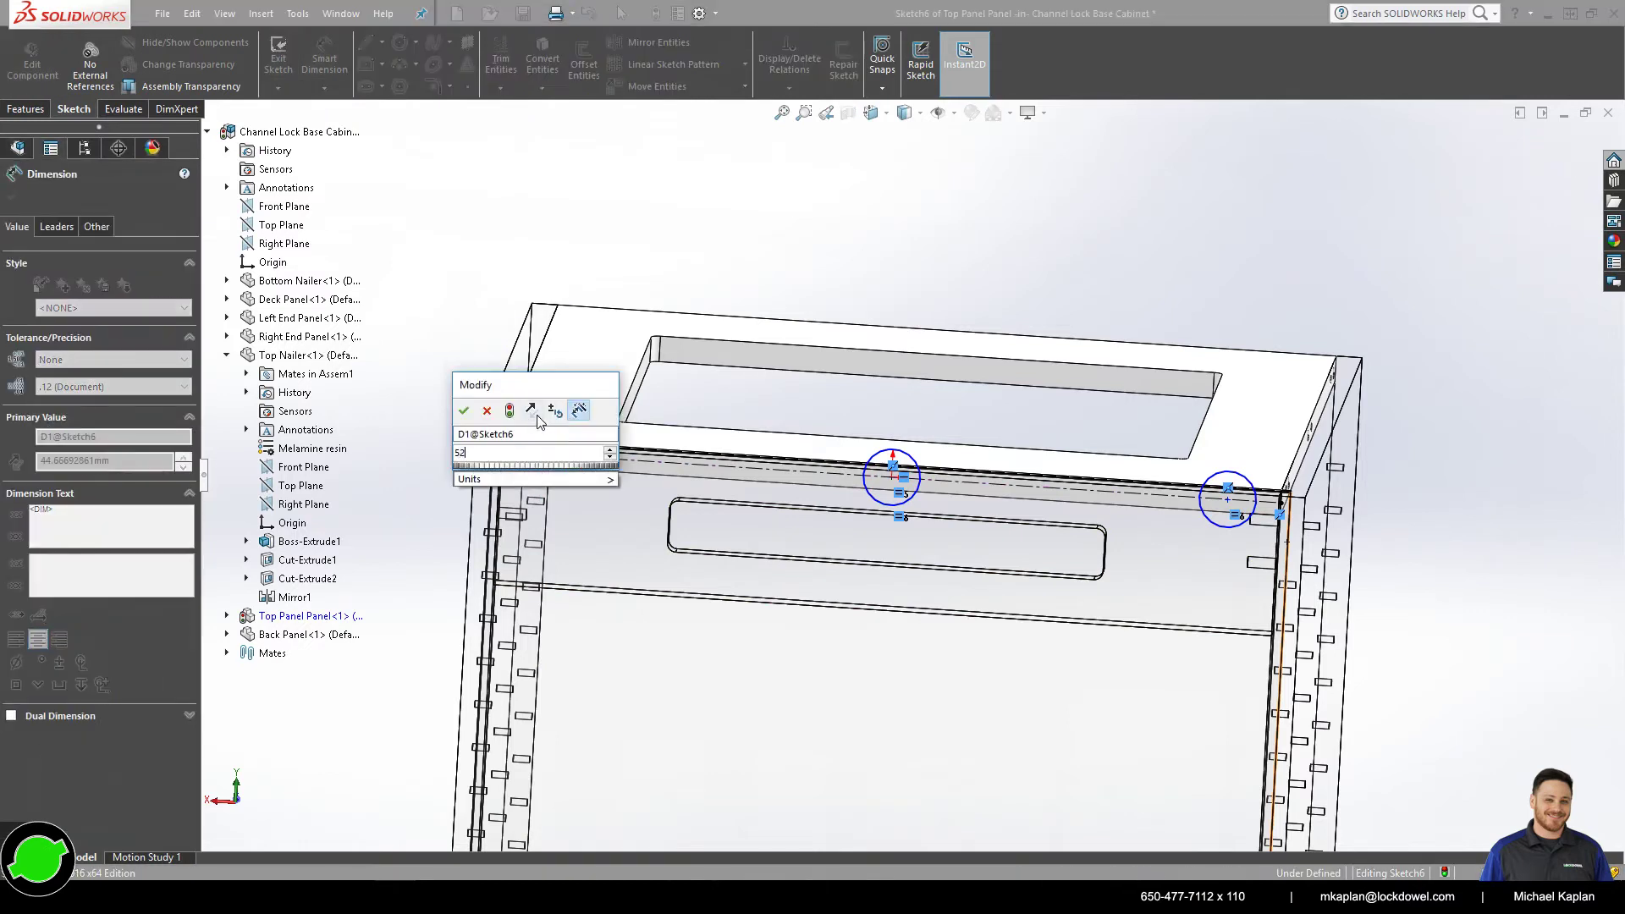
pyautogui.press('Return')
pyautogui.click(1227, 500)
pyautogui.click(1280, 504)
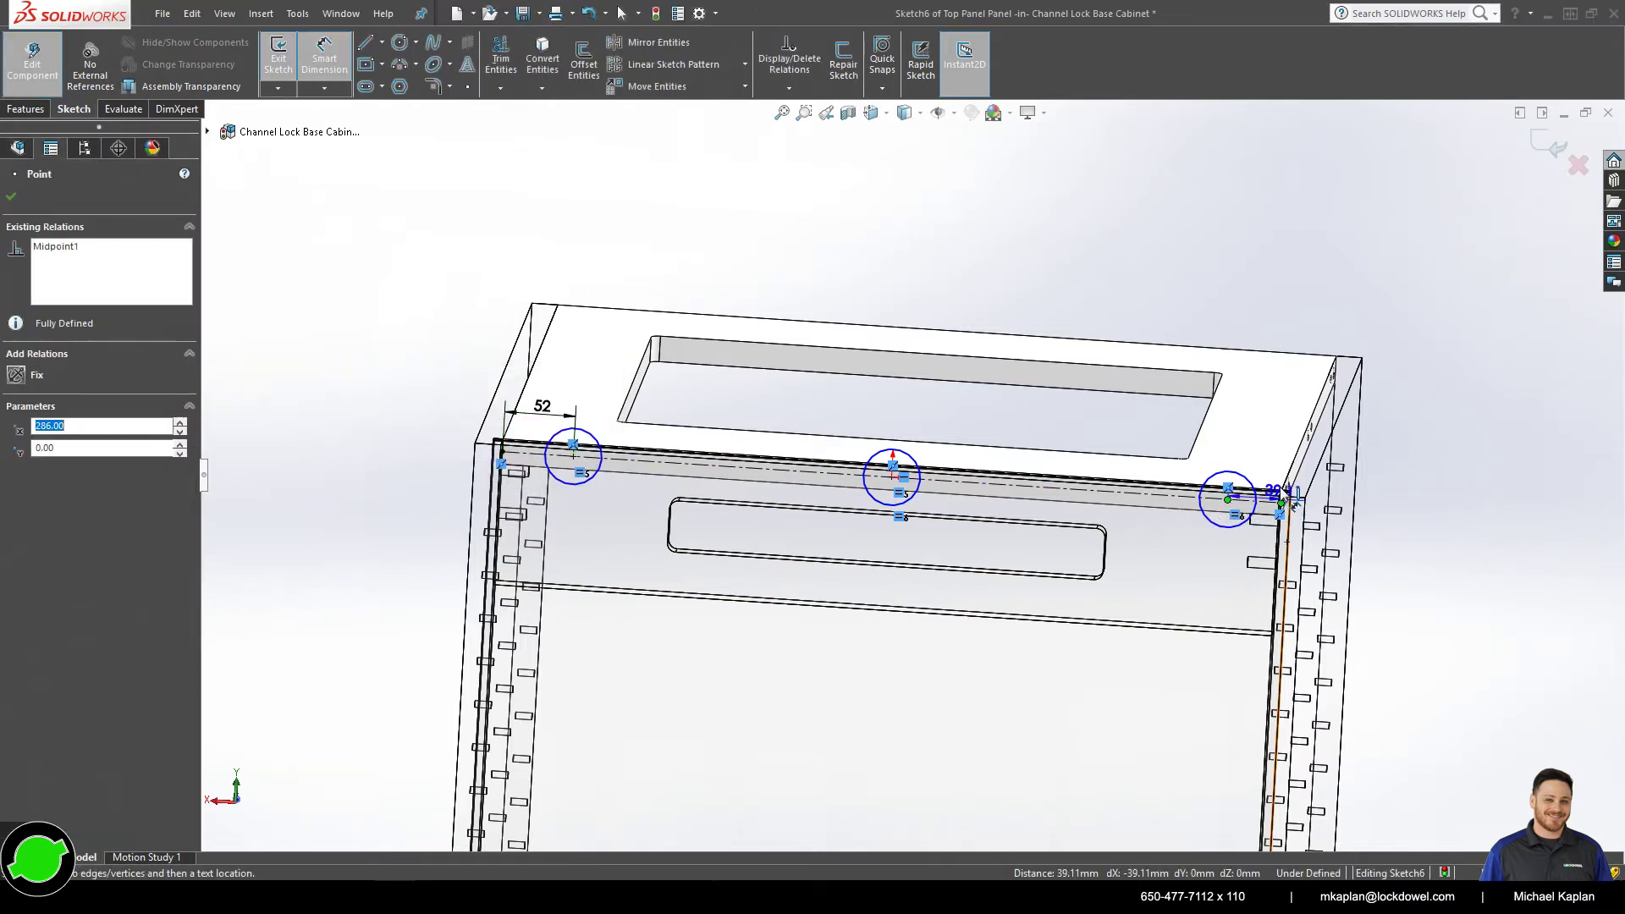
pyautogui.click(1274, 480)
pyautogui.write('52')
pyautogui.press('Return')
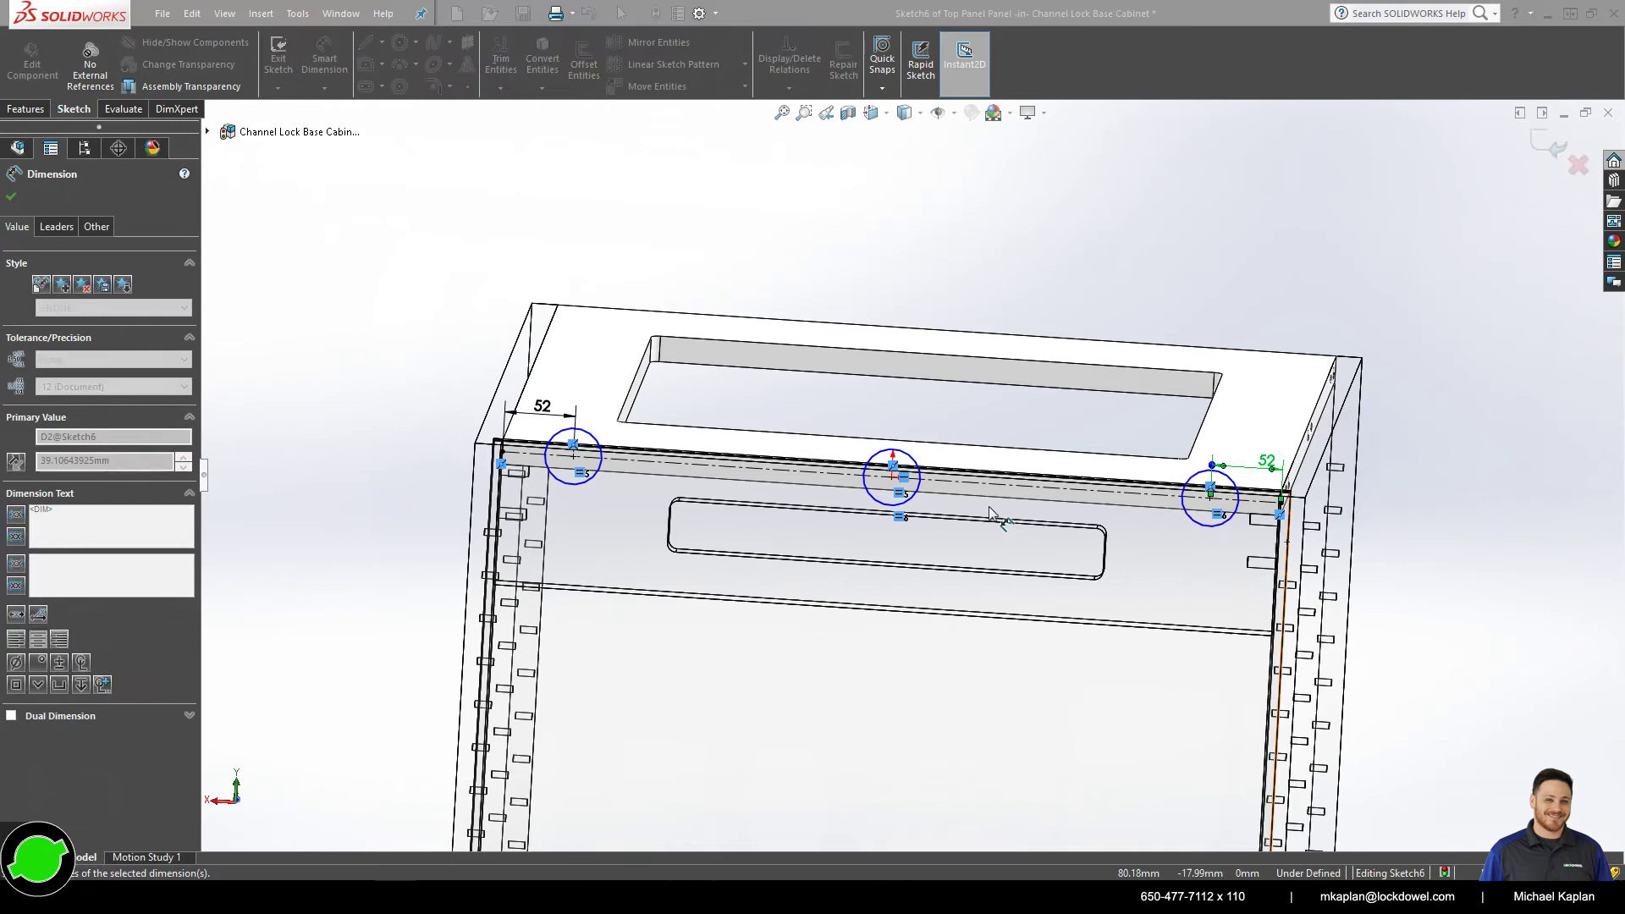
# - Set the diameter of the three equal rear edge circles to 8 mm
pyautogui.click(913, 489)
pyautogui.click(937, 457)
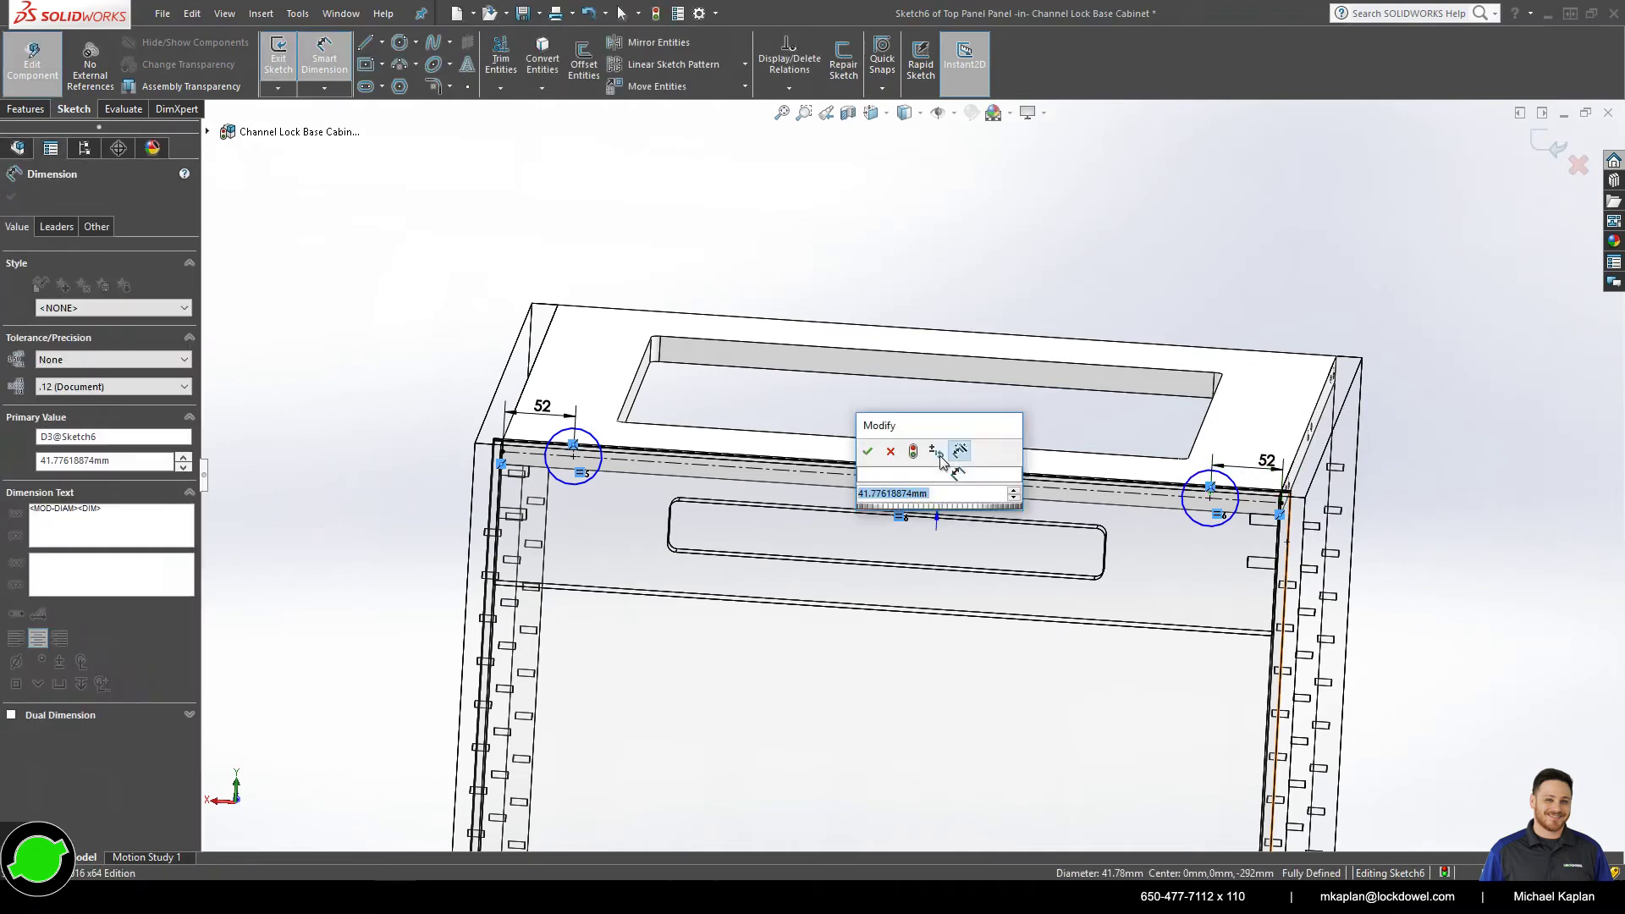
pyautogui.write('5mm')
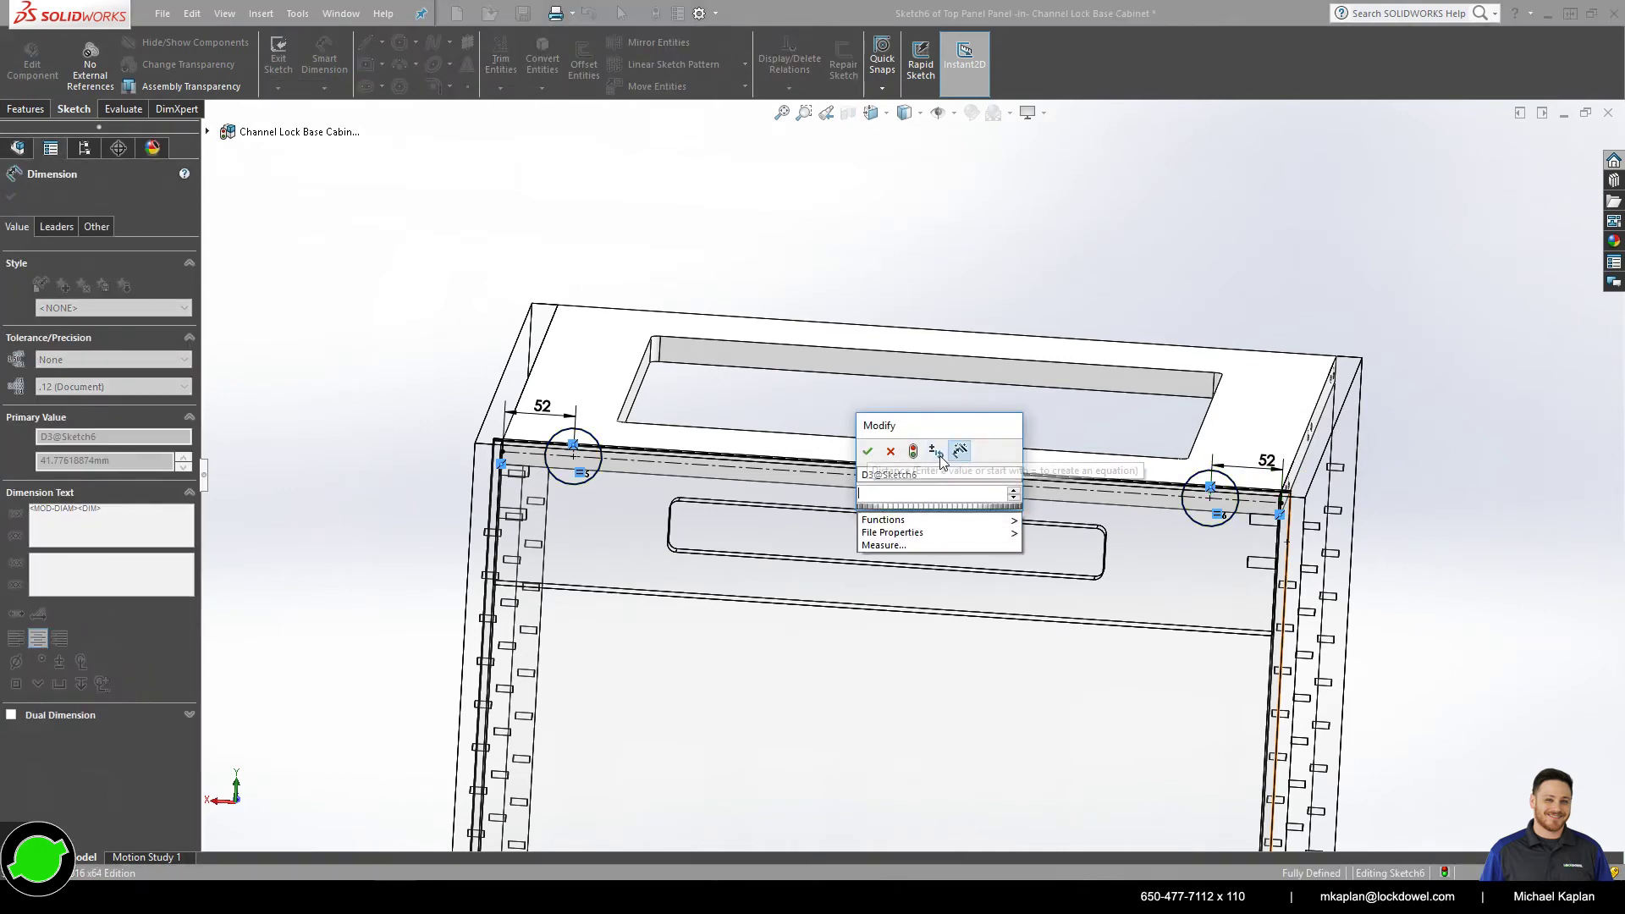
pyautogui.press('Return')
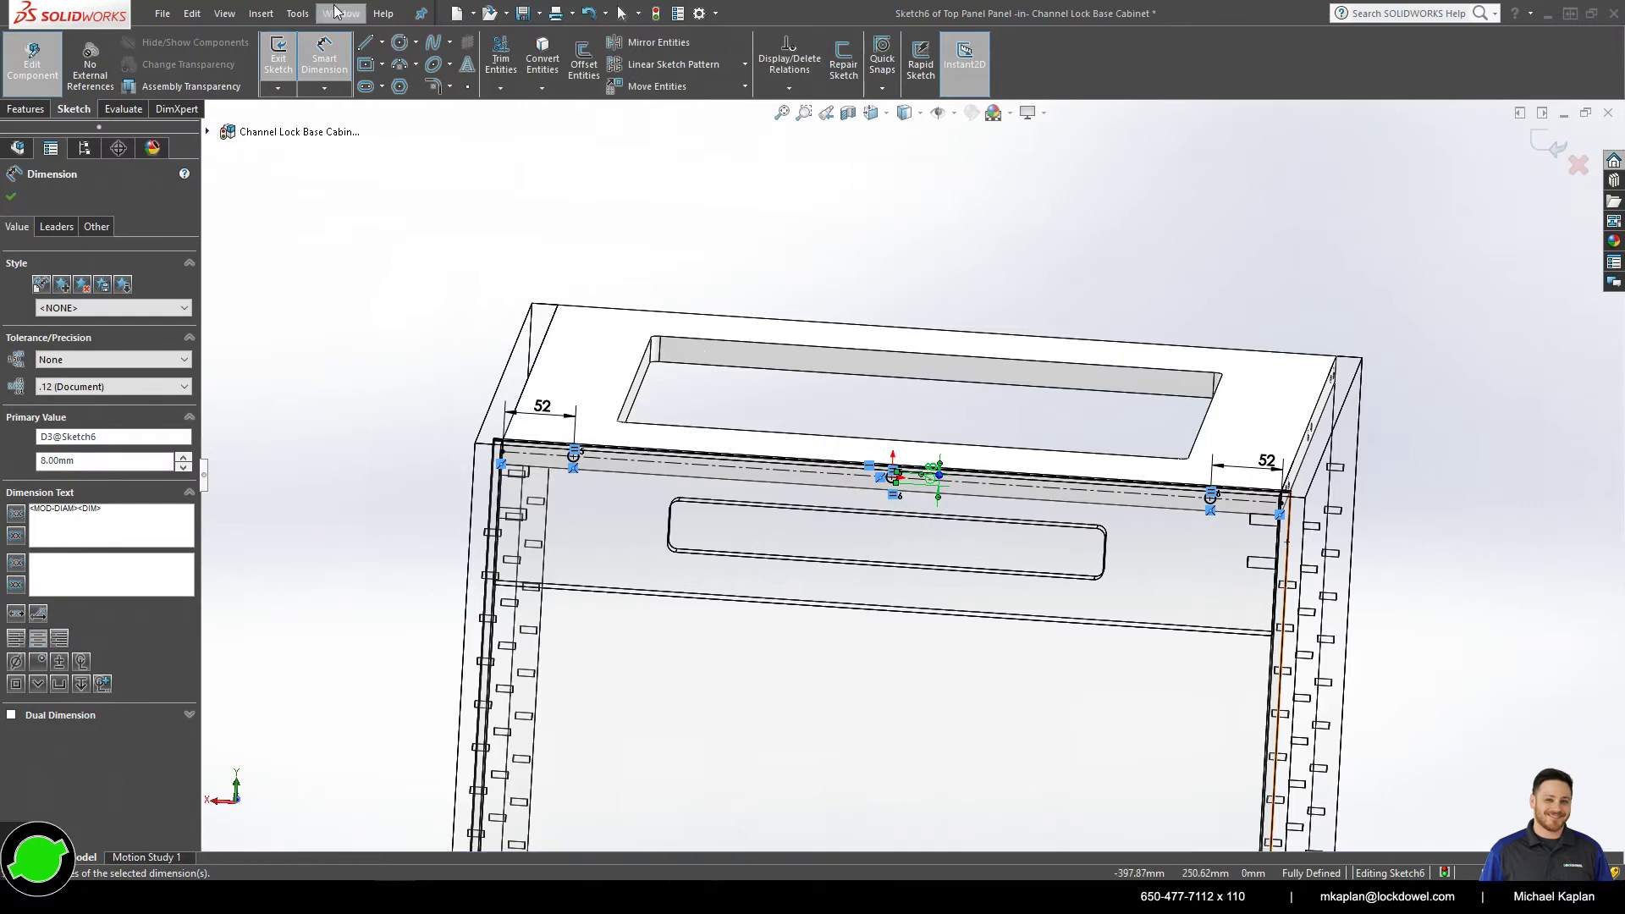
# - Cut the three circles into the top panel's rear edge to a blind depth of 27 mm and finish editing the panel
pyautogui.click(280, 57)
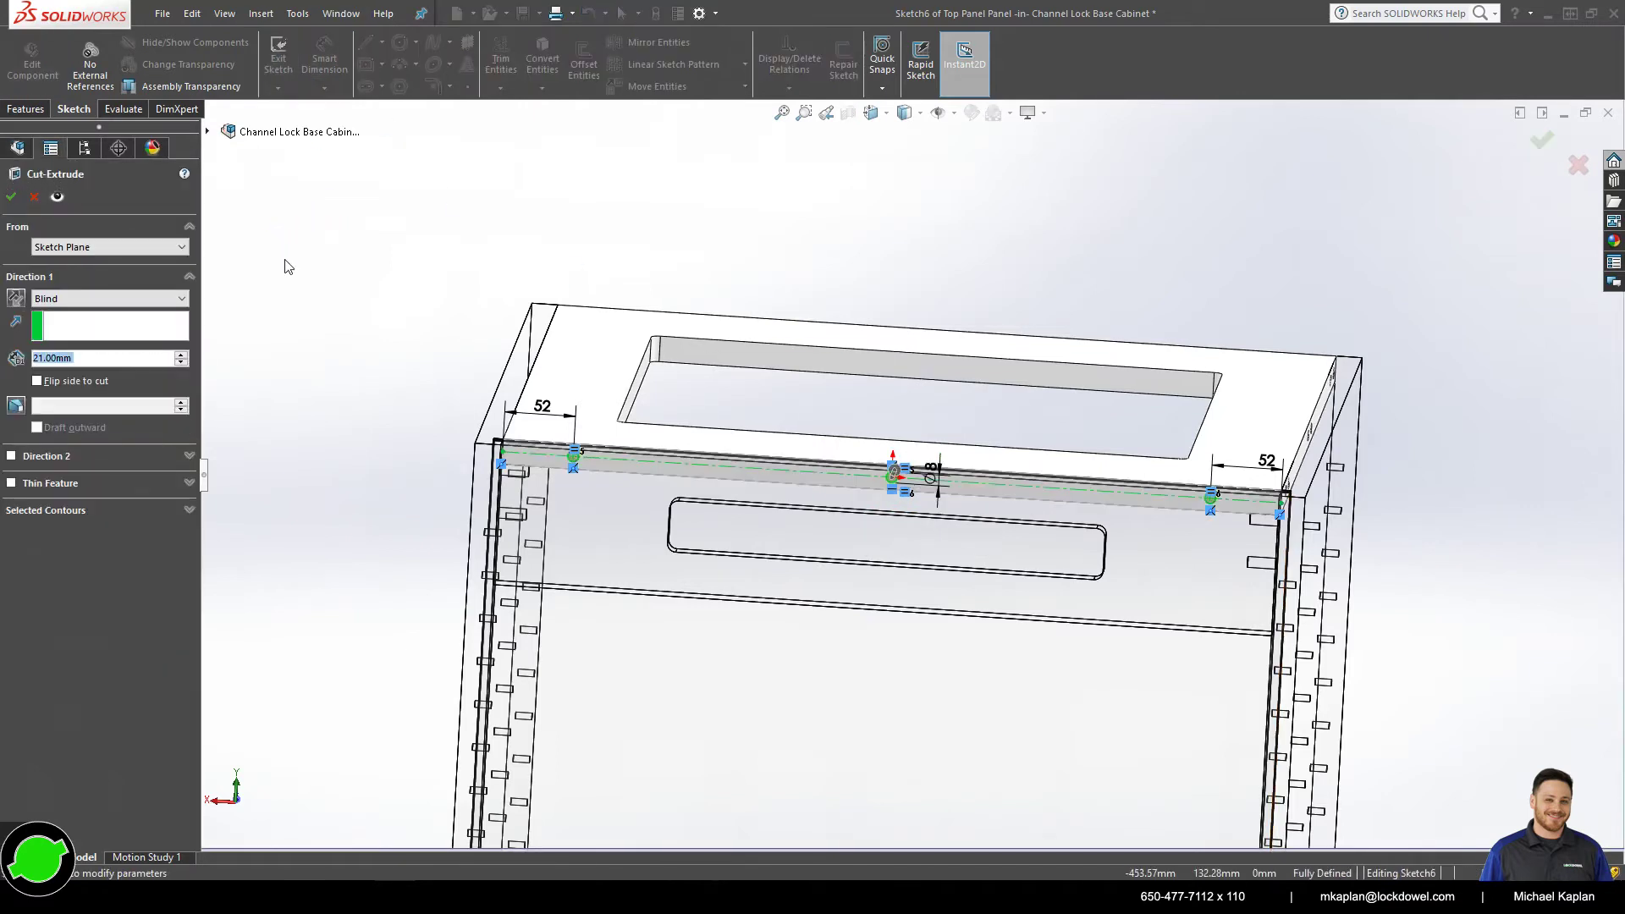
pyautogui.write('27')
pyautogui.press('Return')
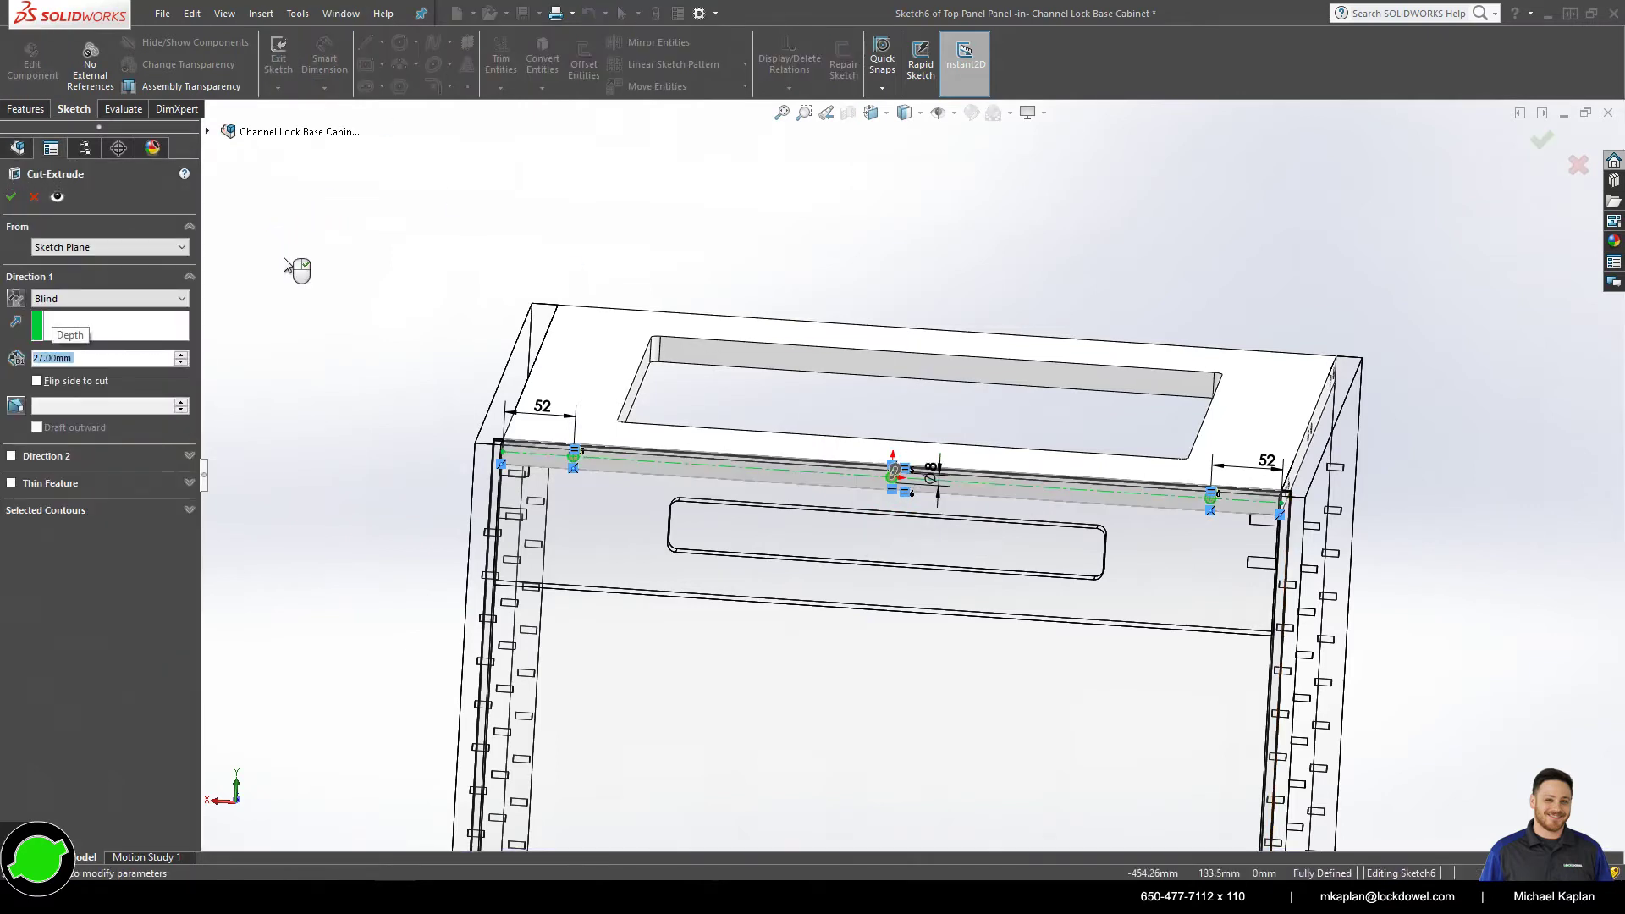
pyautogui.click(34, 197)
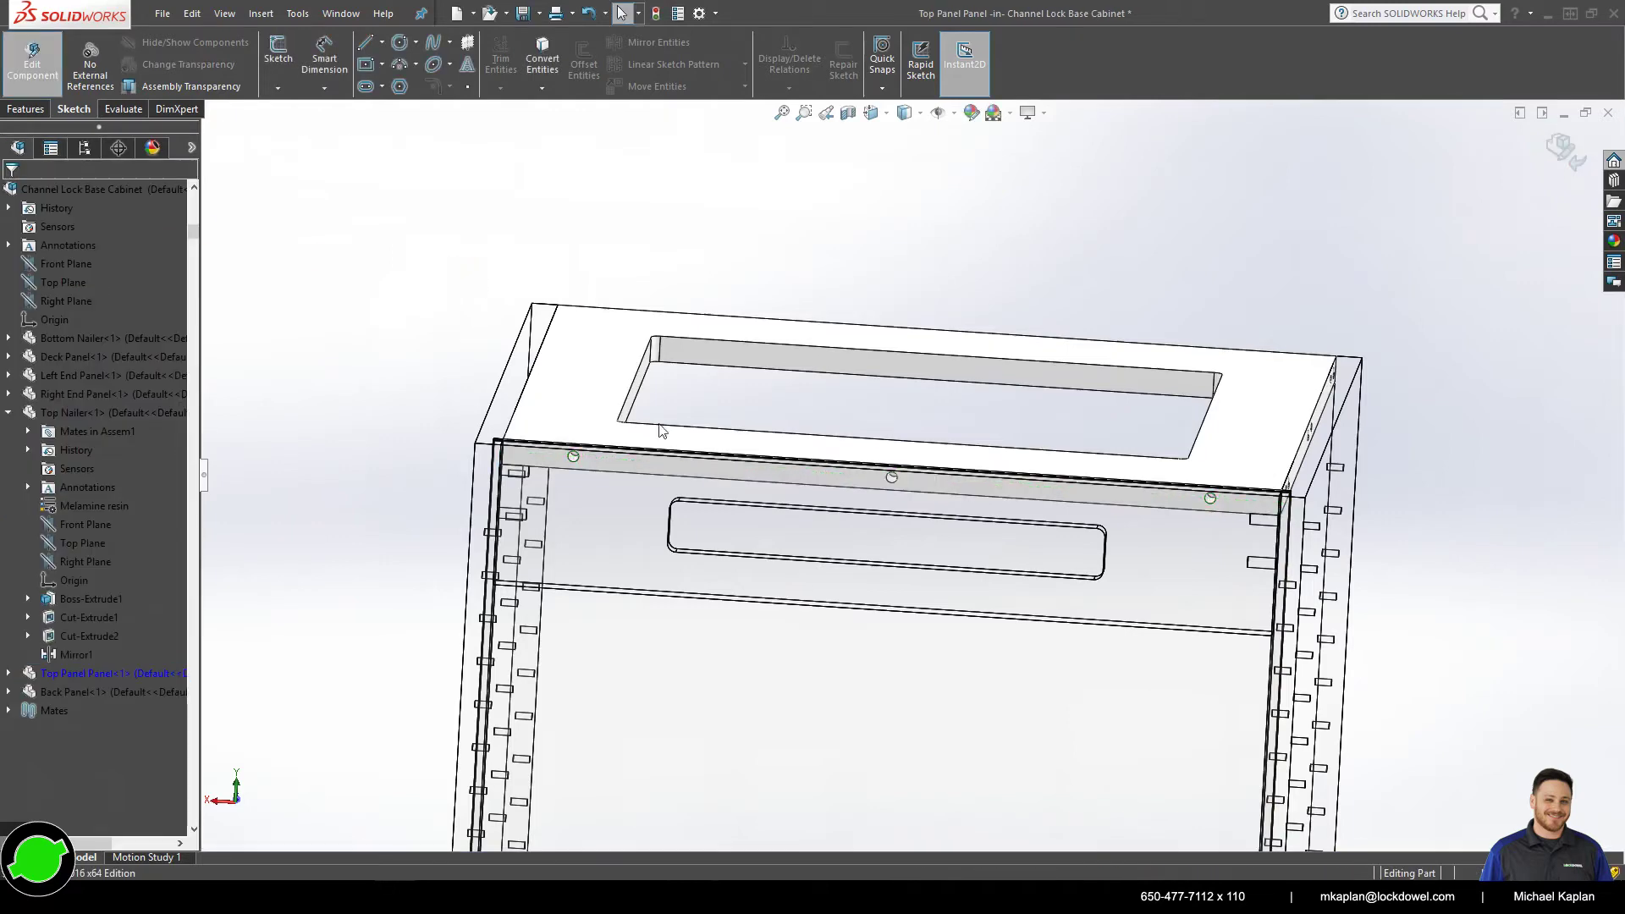
pyautogui.scroll(-3, 648, 436)
pyautogui.moveTo(633, 454); pyautogui.dragTo(584, 448, button='middle')
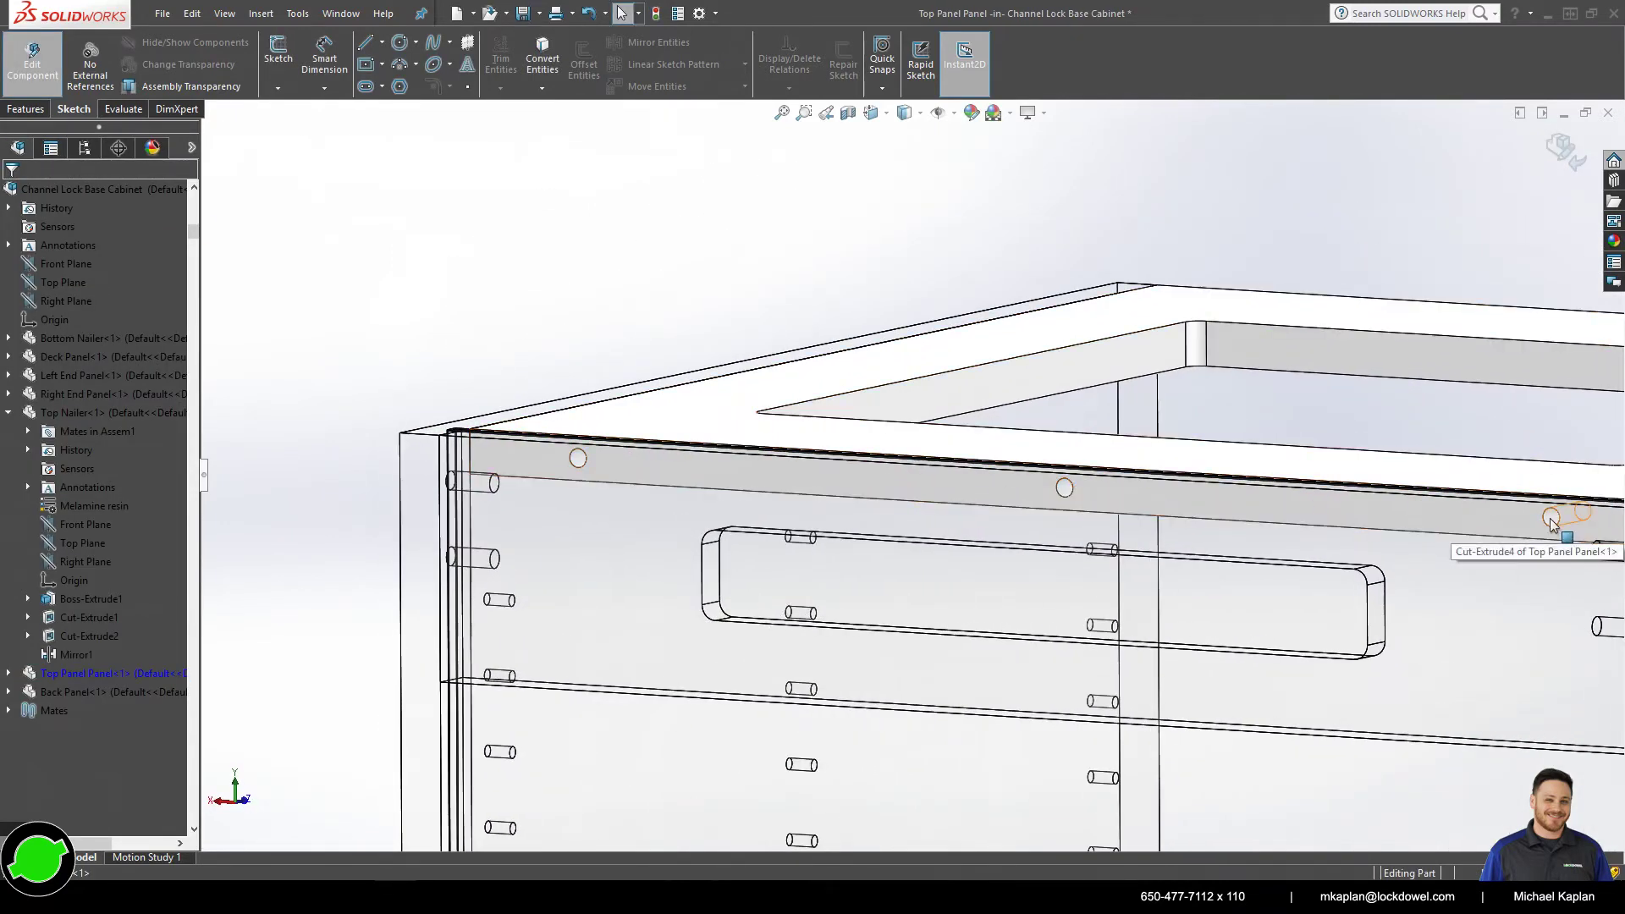
pyautogui.click(32, 59)
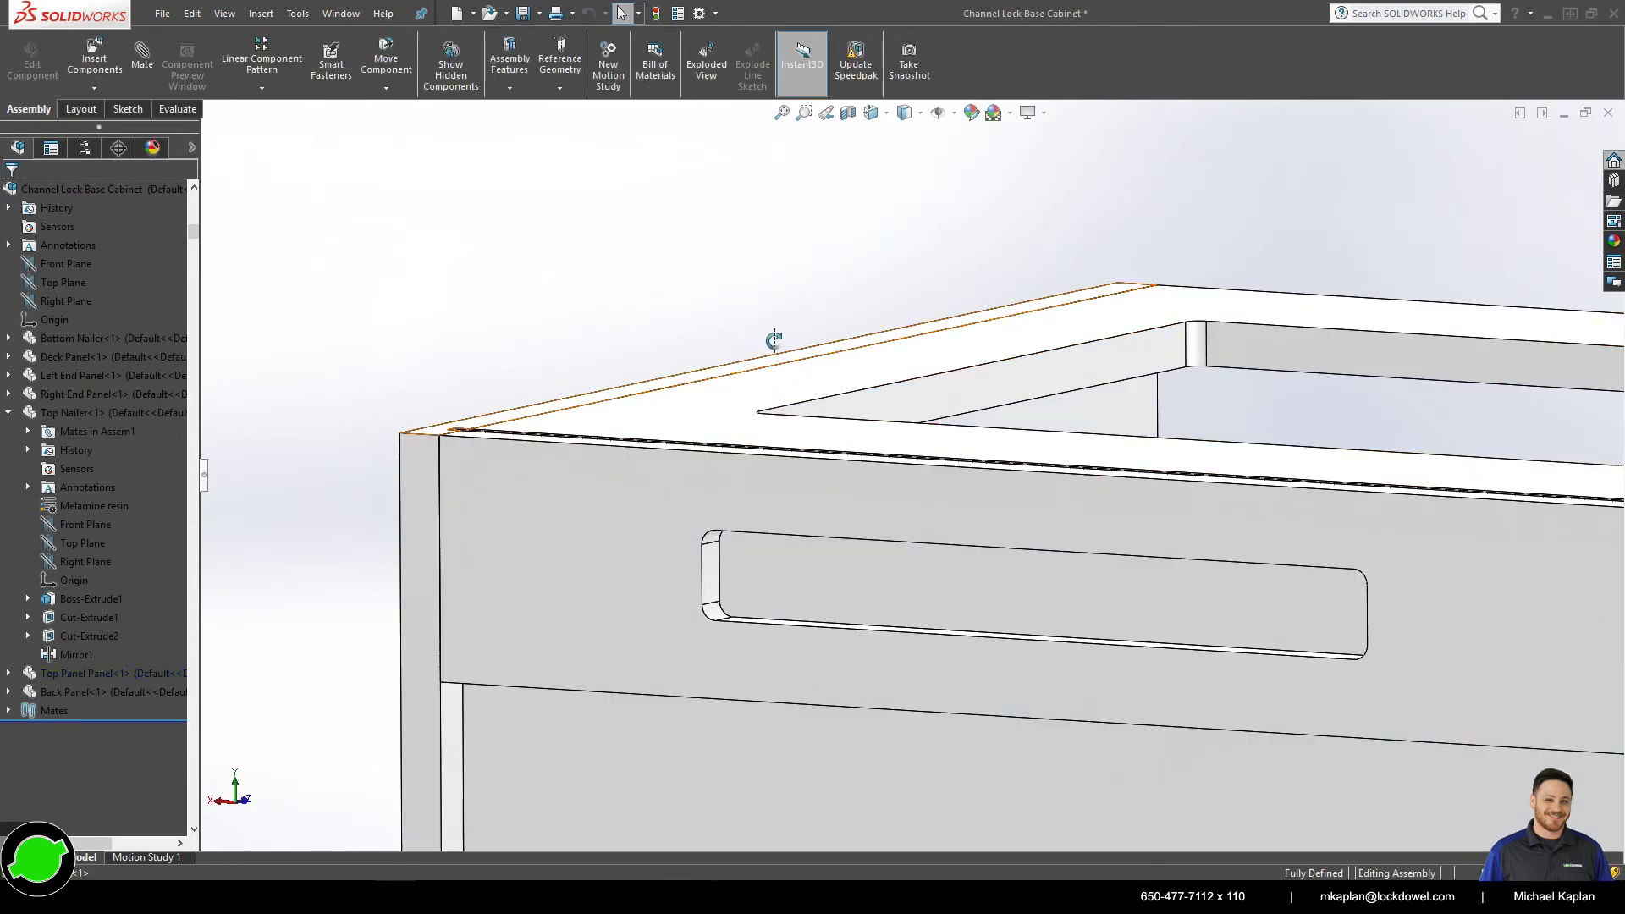
# - Open the back panel for in-context editing
pyautogui.moveTo(770, 335)
pyautogui.mouseDown(button='middle')
pyautogui.moveTo(641, 372)
pyautogui.moveTo(562, 424)
pyautogui.moveTo(555, 454)
pyautogui.mouseUp(button='middle')
pyautogui.scroll(3, 642, 372)
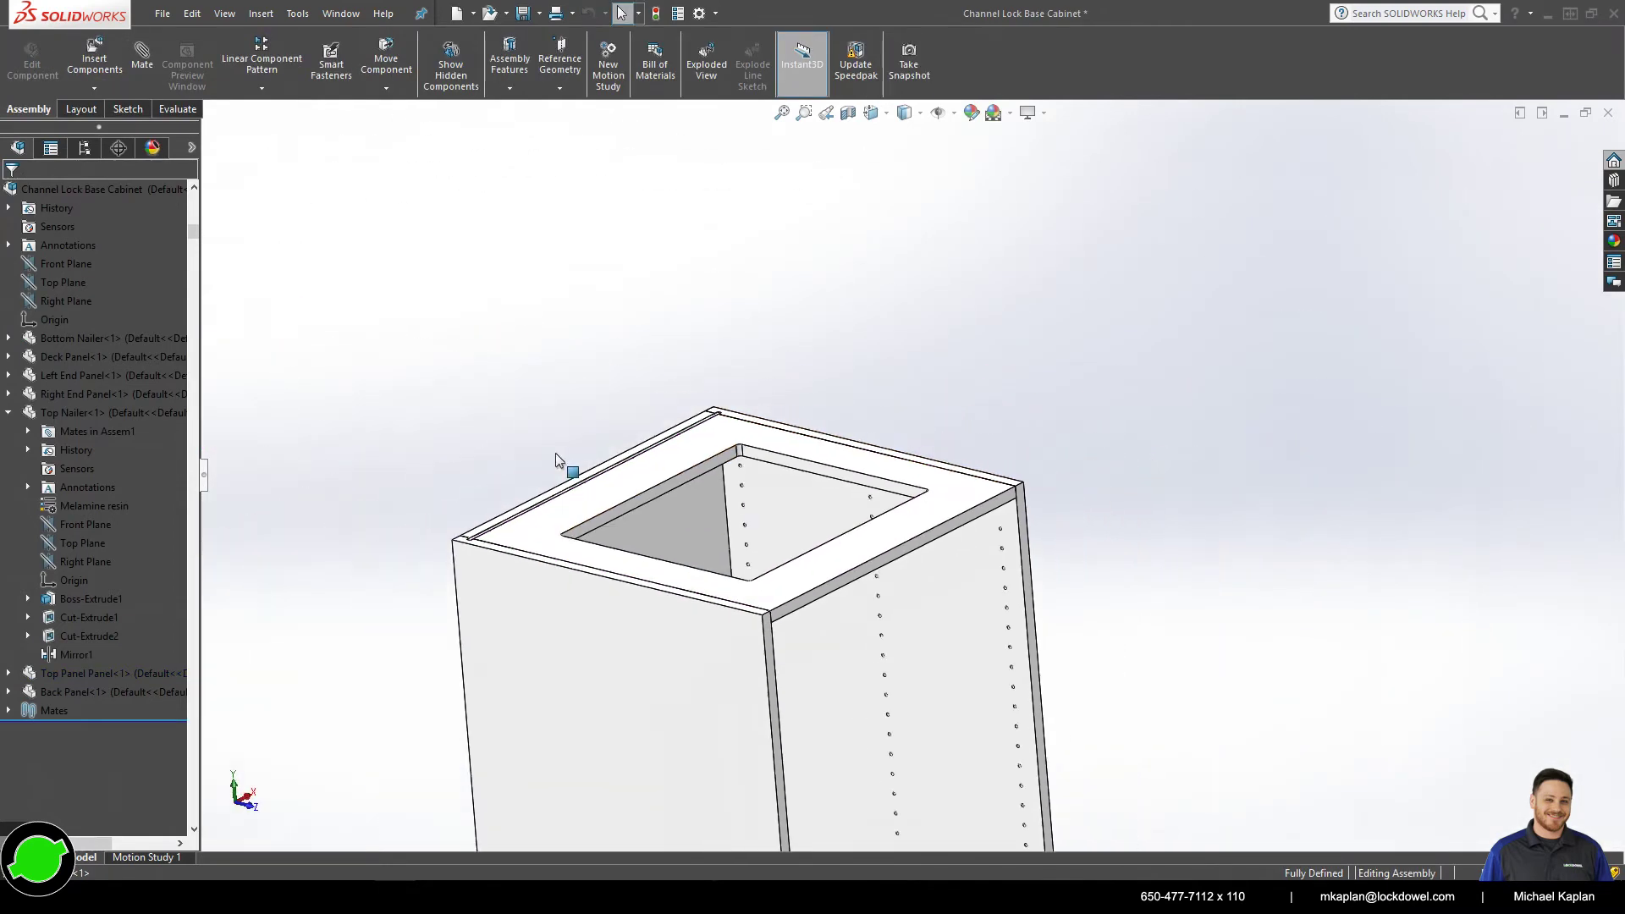
pyautogui.click(653, 545)
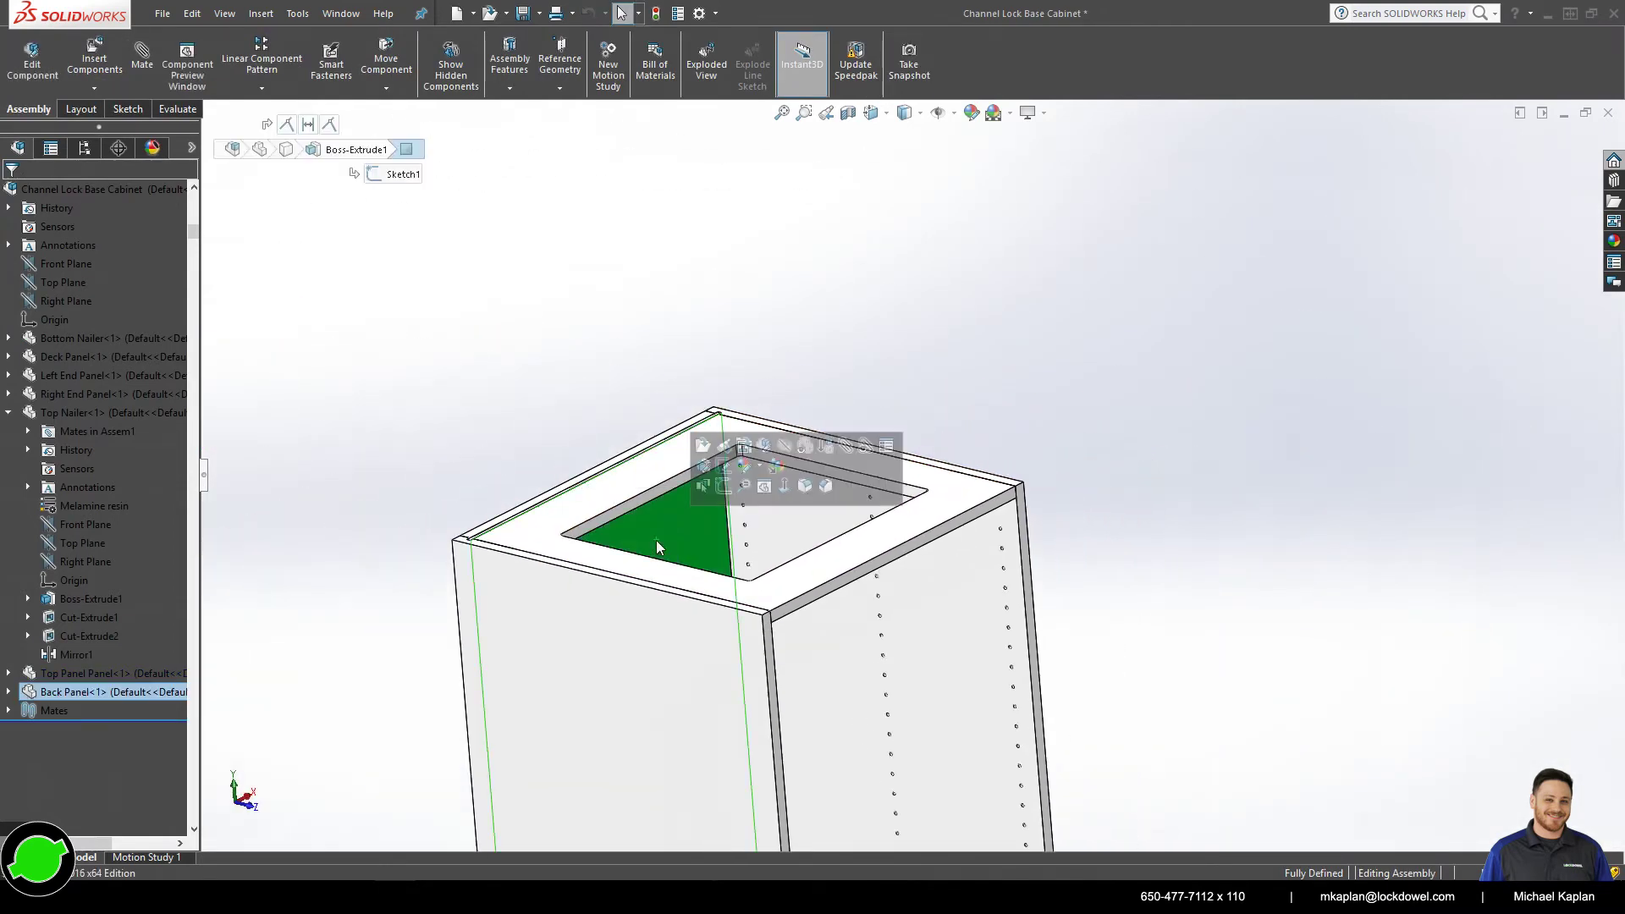
pyautogui.click(766, 446)
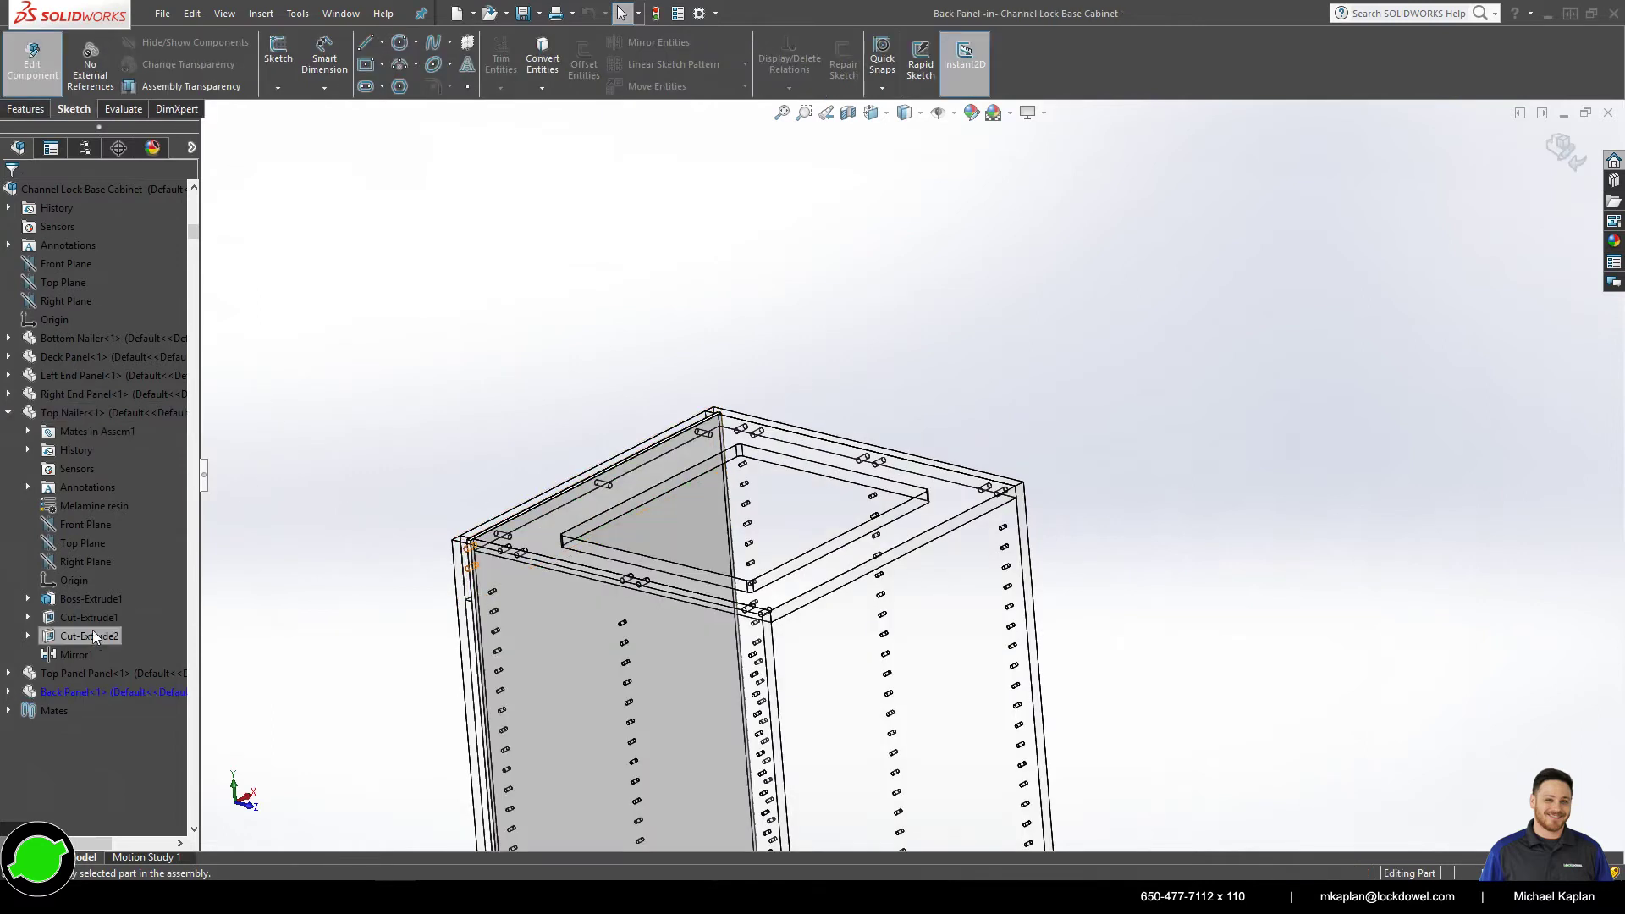
# - Start an Extruded Cut sketch on the back panel's front face, with the top panel's features listed for reference
pyautogui.click(7, 412)
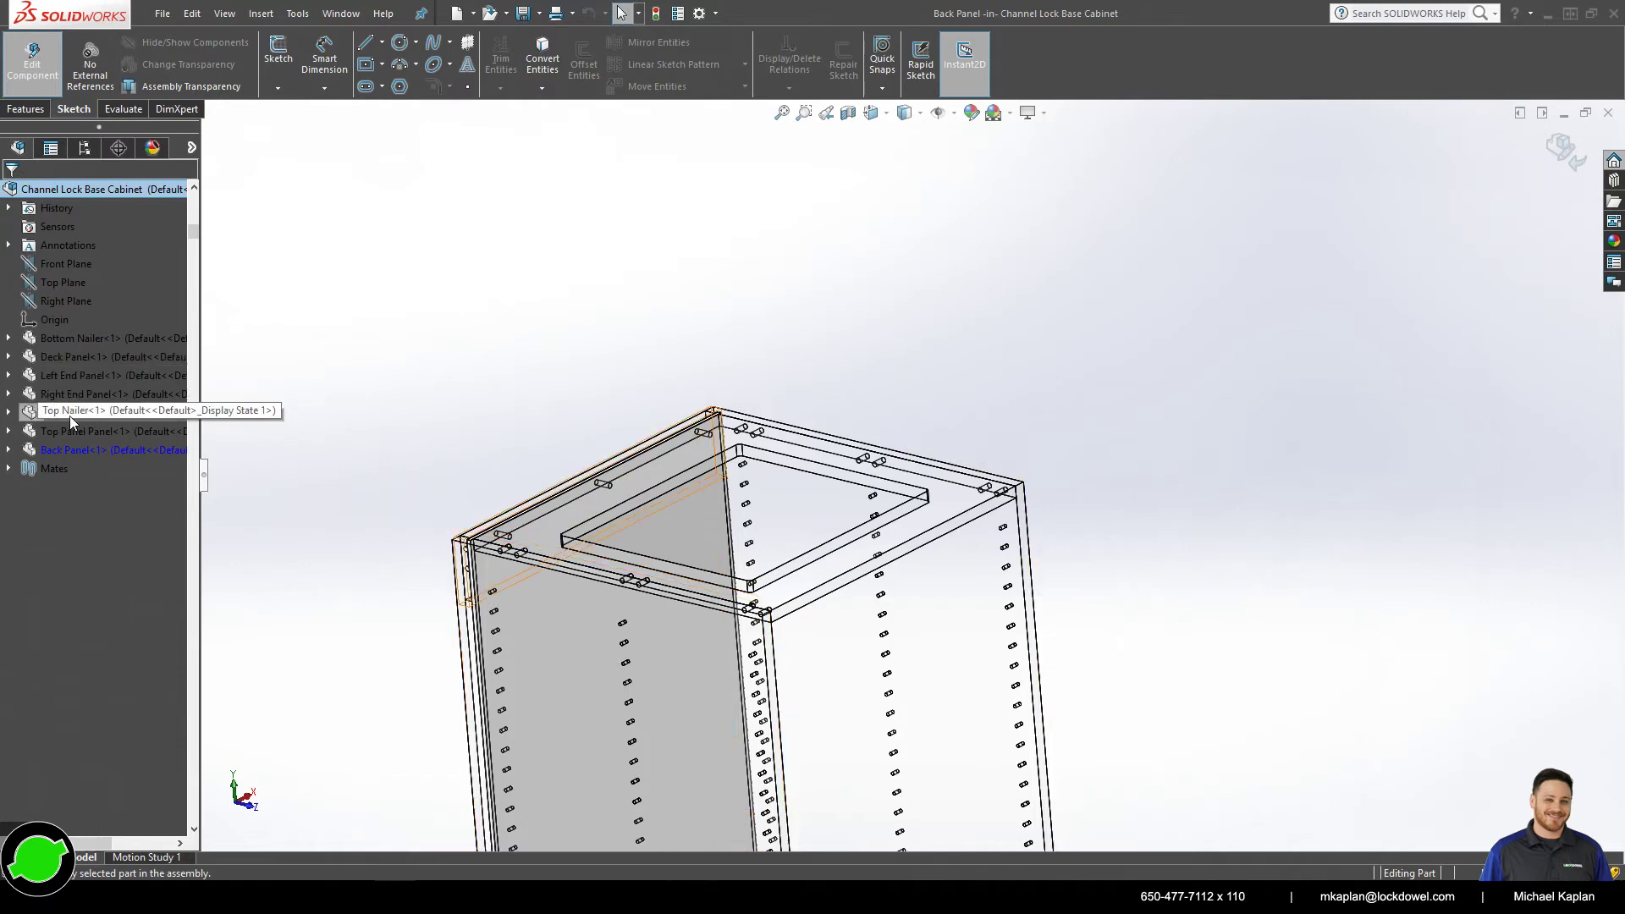
pyautogui.click(7, 431)
pyautogui.click(94, 692)
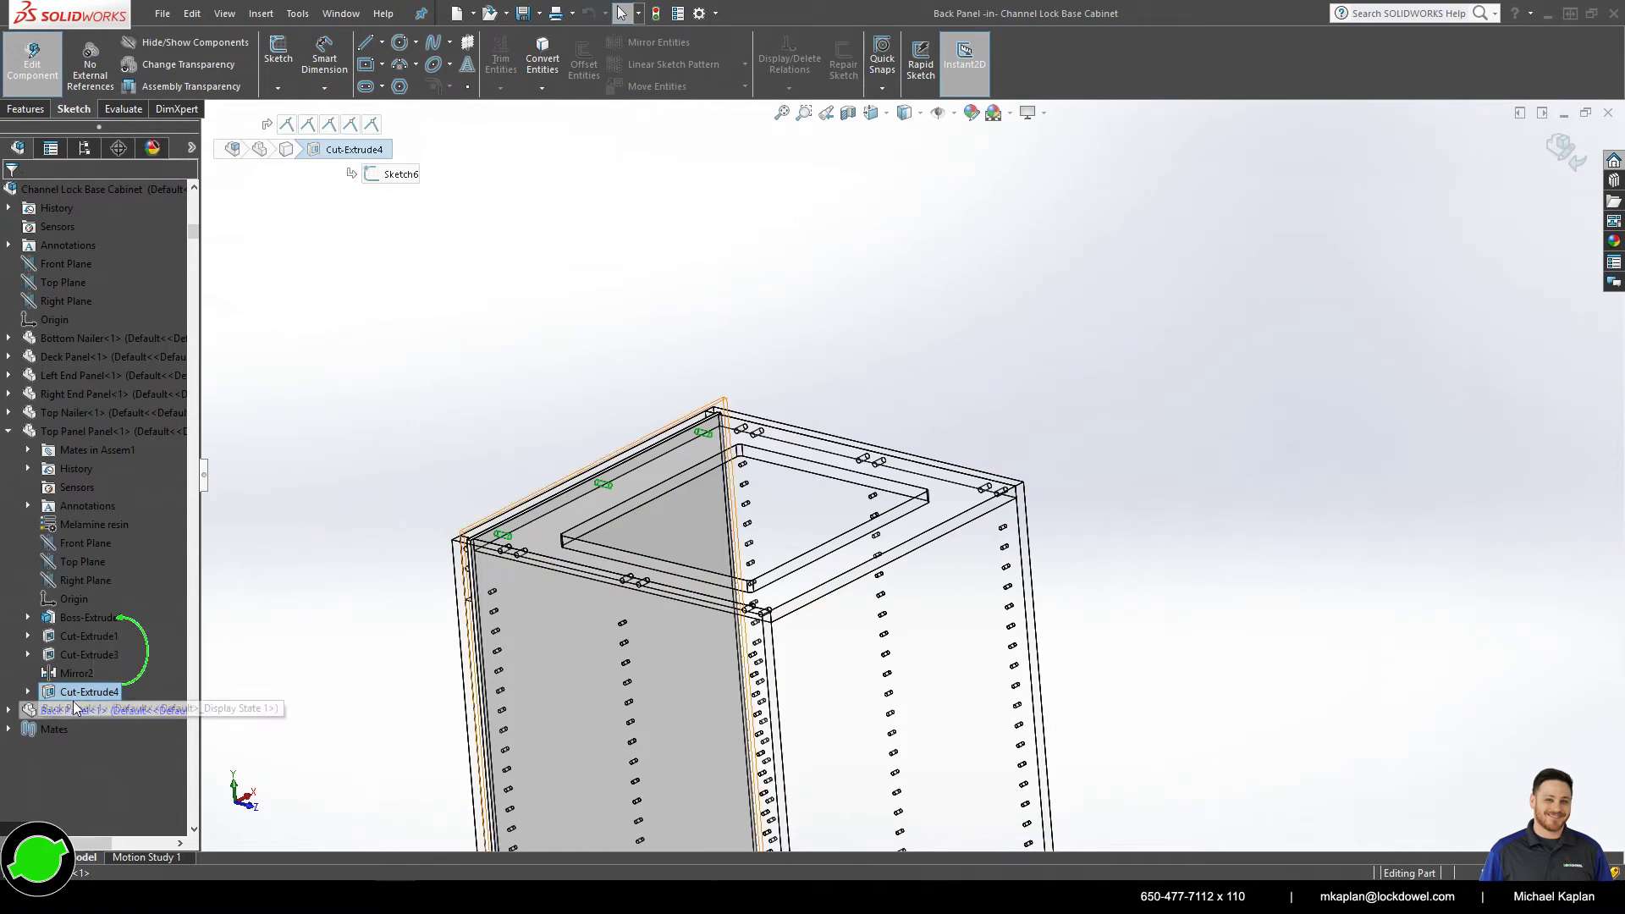
pyautogui.click(529, 598)
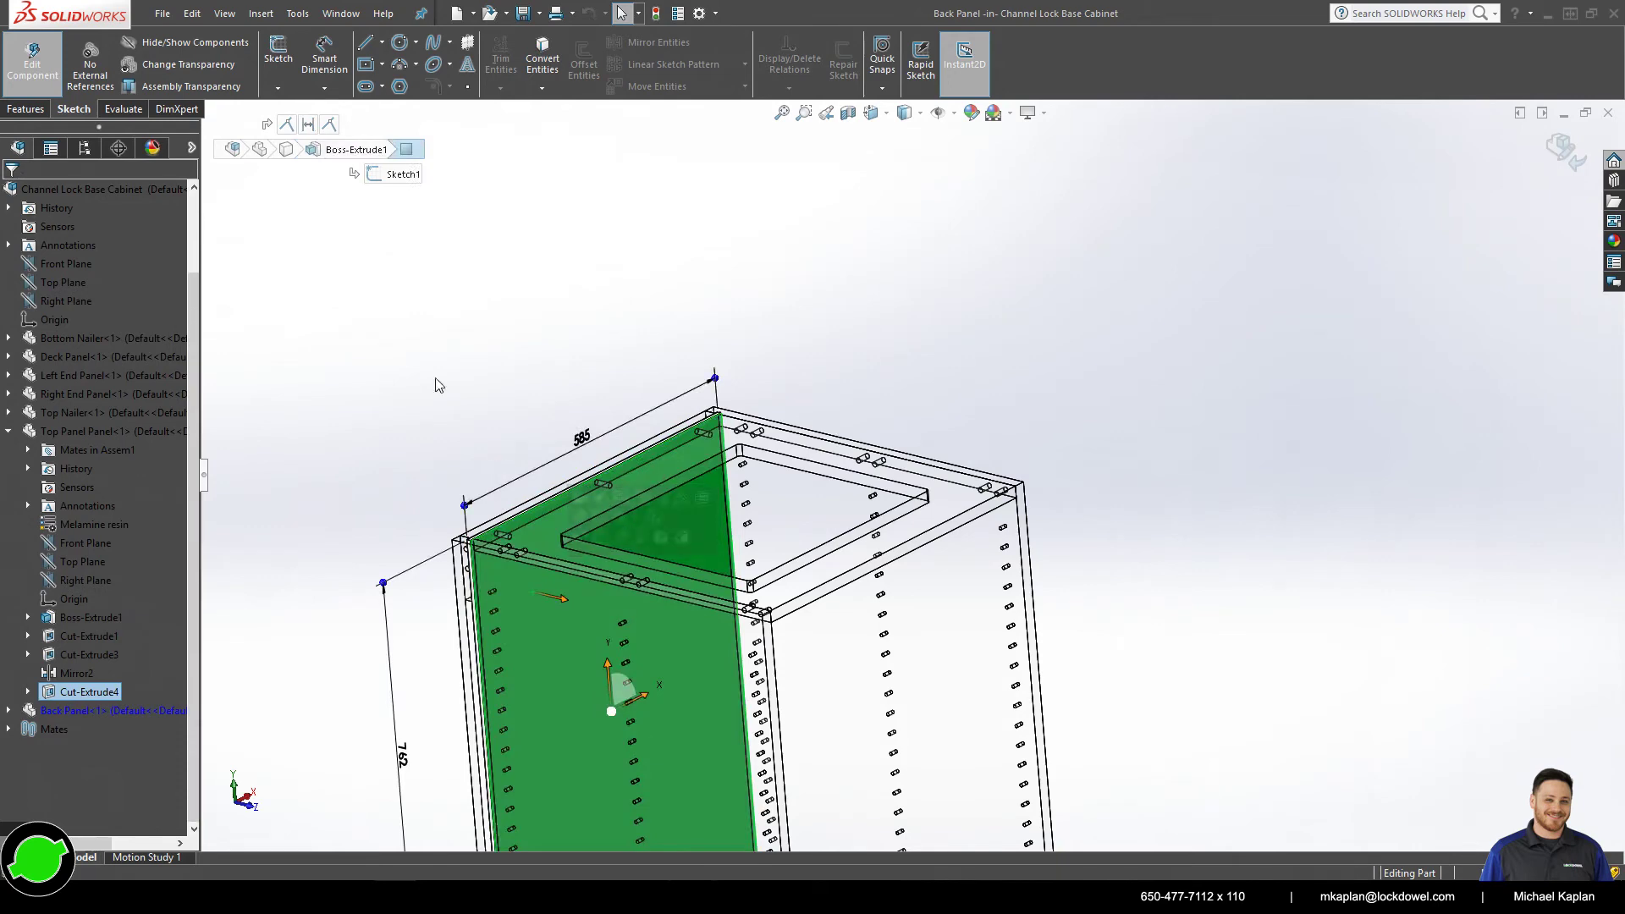
pyautogui.click(27, 108)
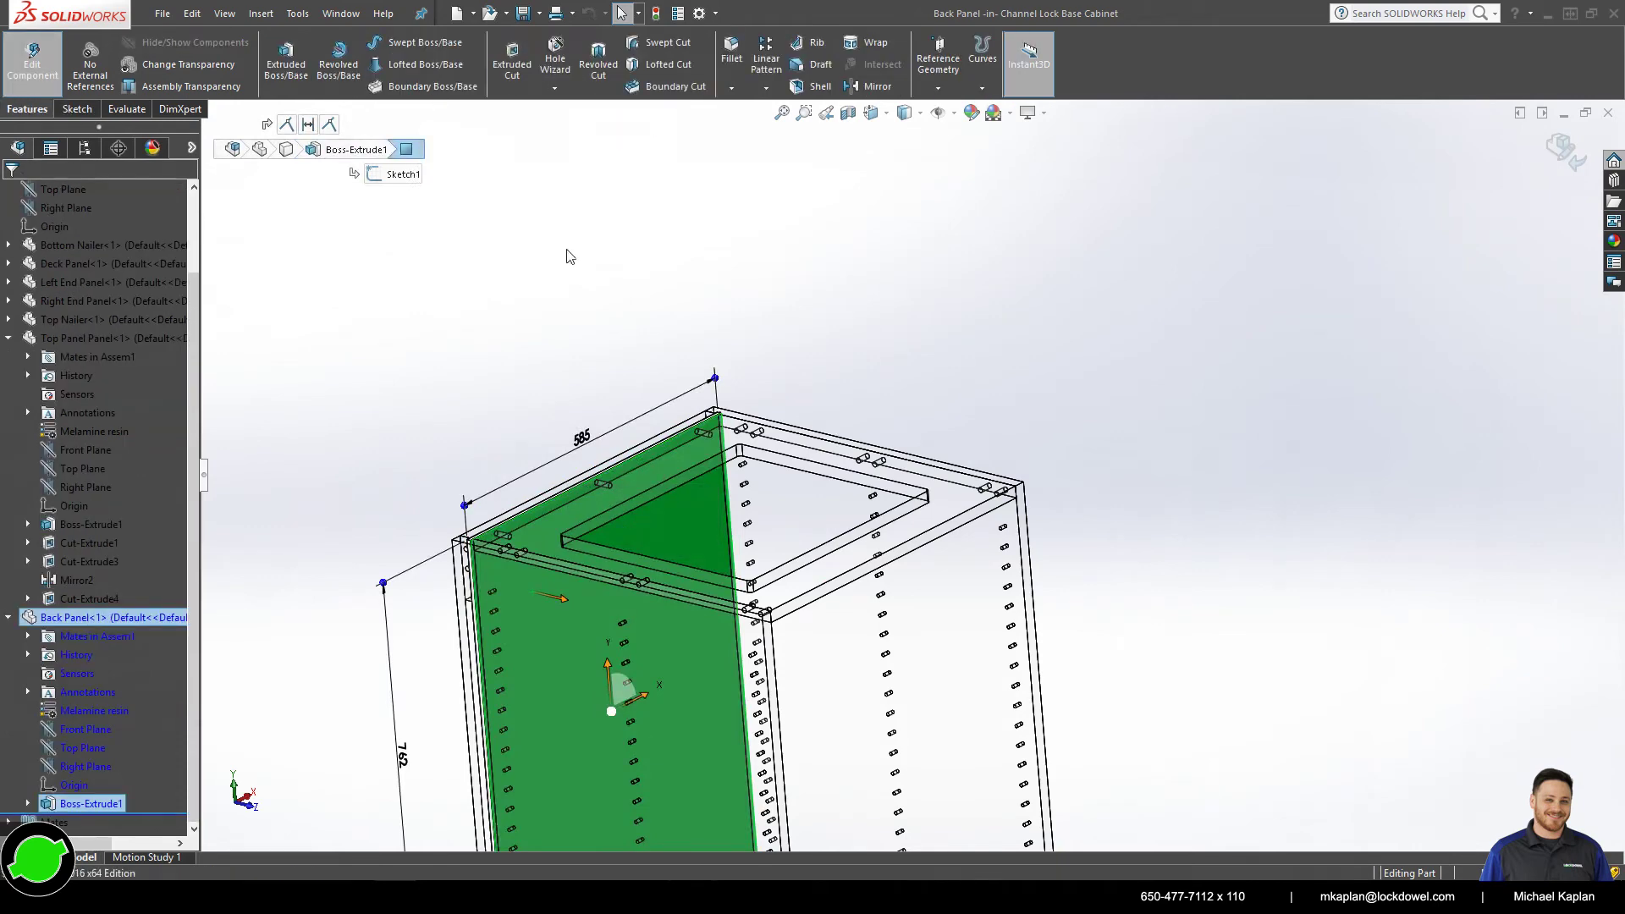
pyautogui.moveTo(562, 254); pyautogui.dragTo(524, 398, button='middle')
pyautogui.scroll(-3, 677, 521)
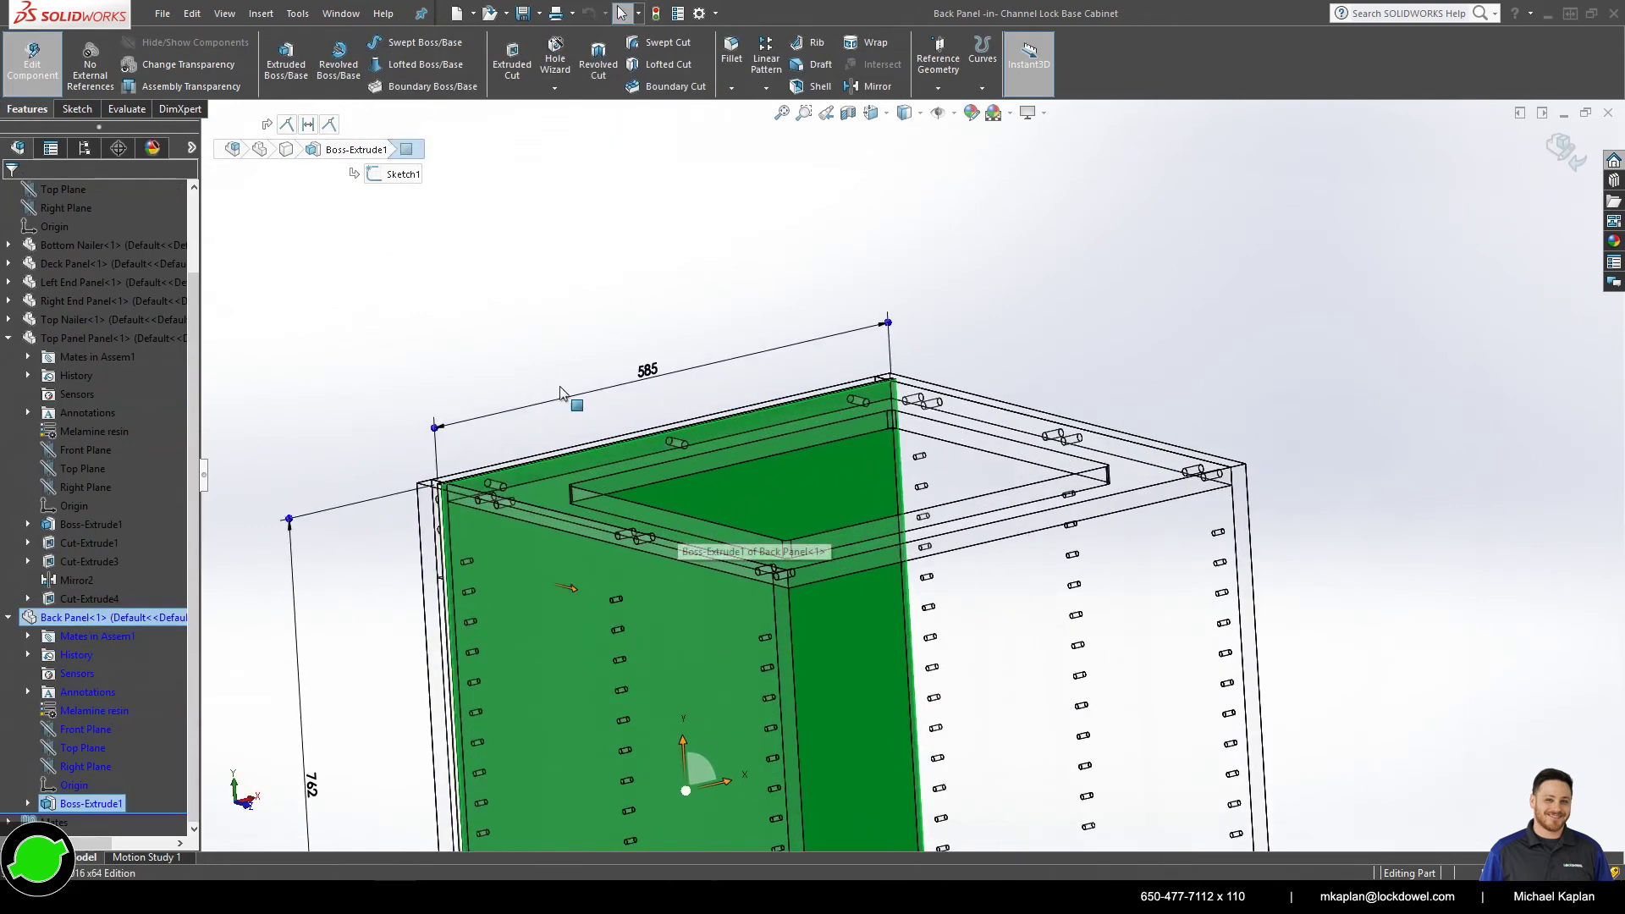
pyautogui.click(513, 67)
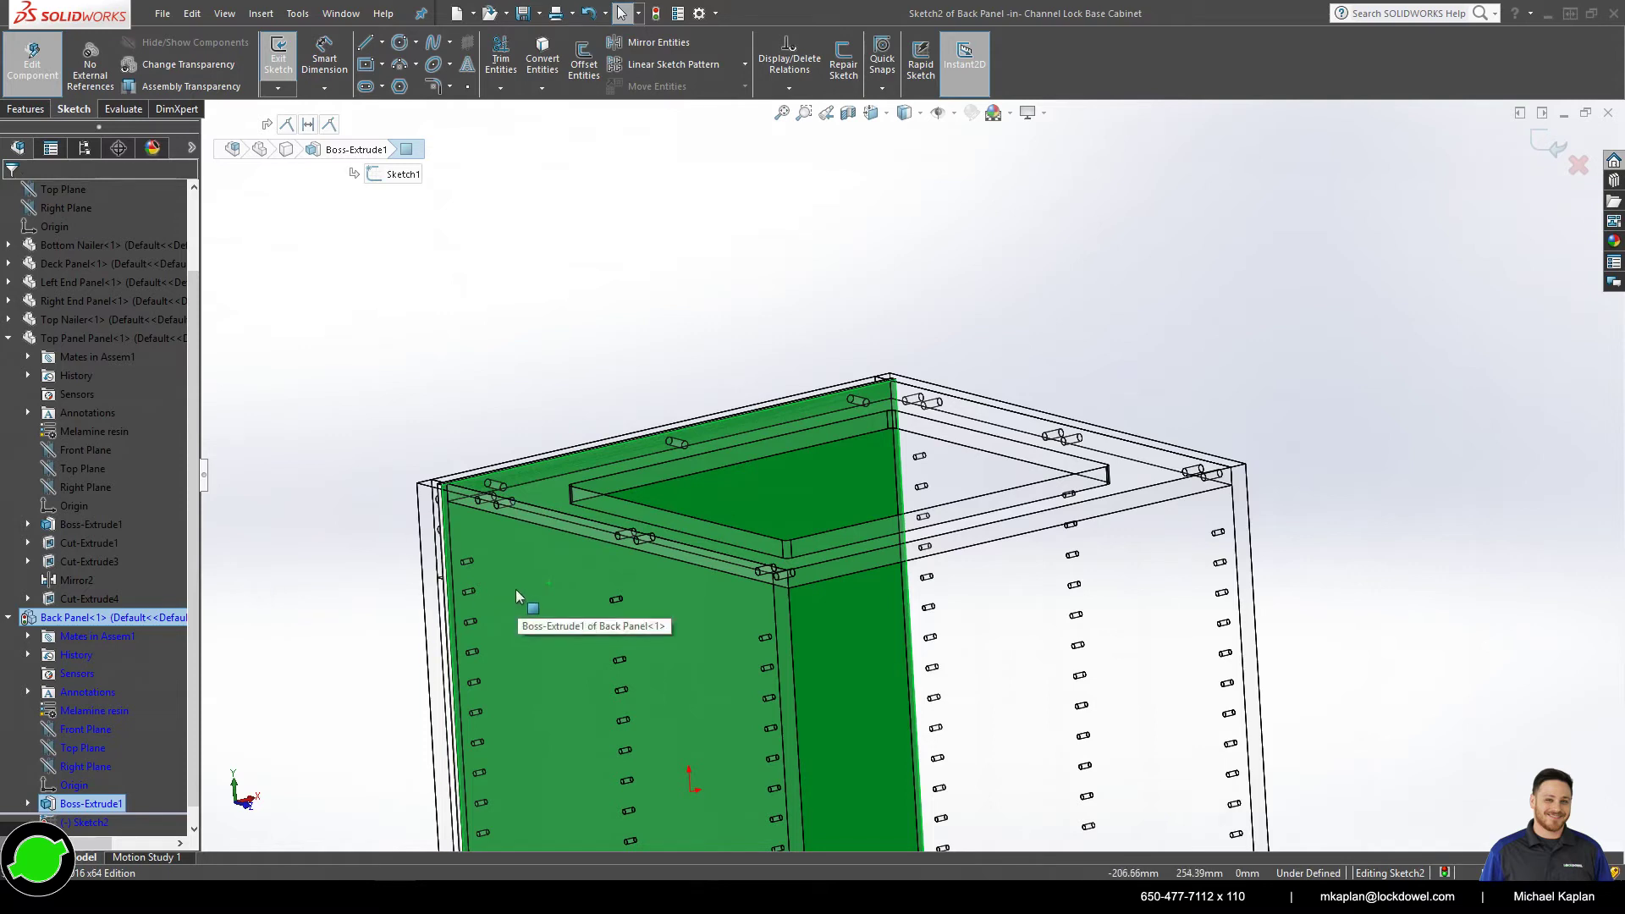
# - Convert the top panel's three rear-edge hole circles from Sketch6 into the back panel's sketch
pyautogui.click(29, 600)
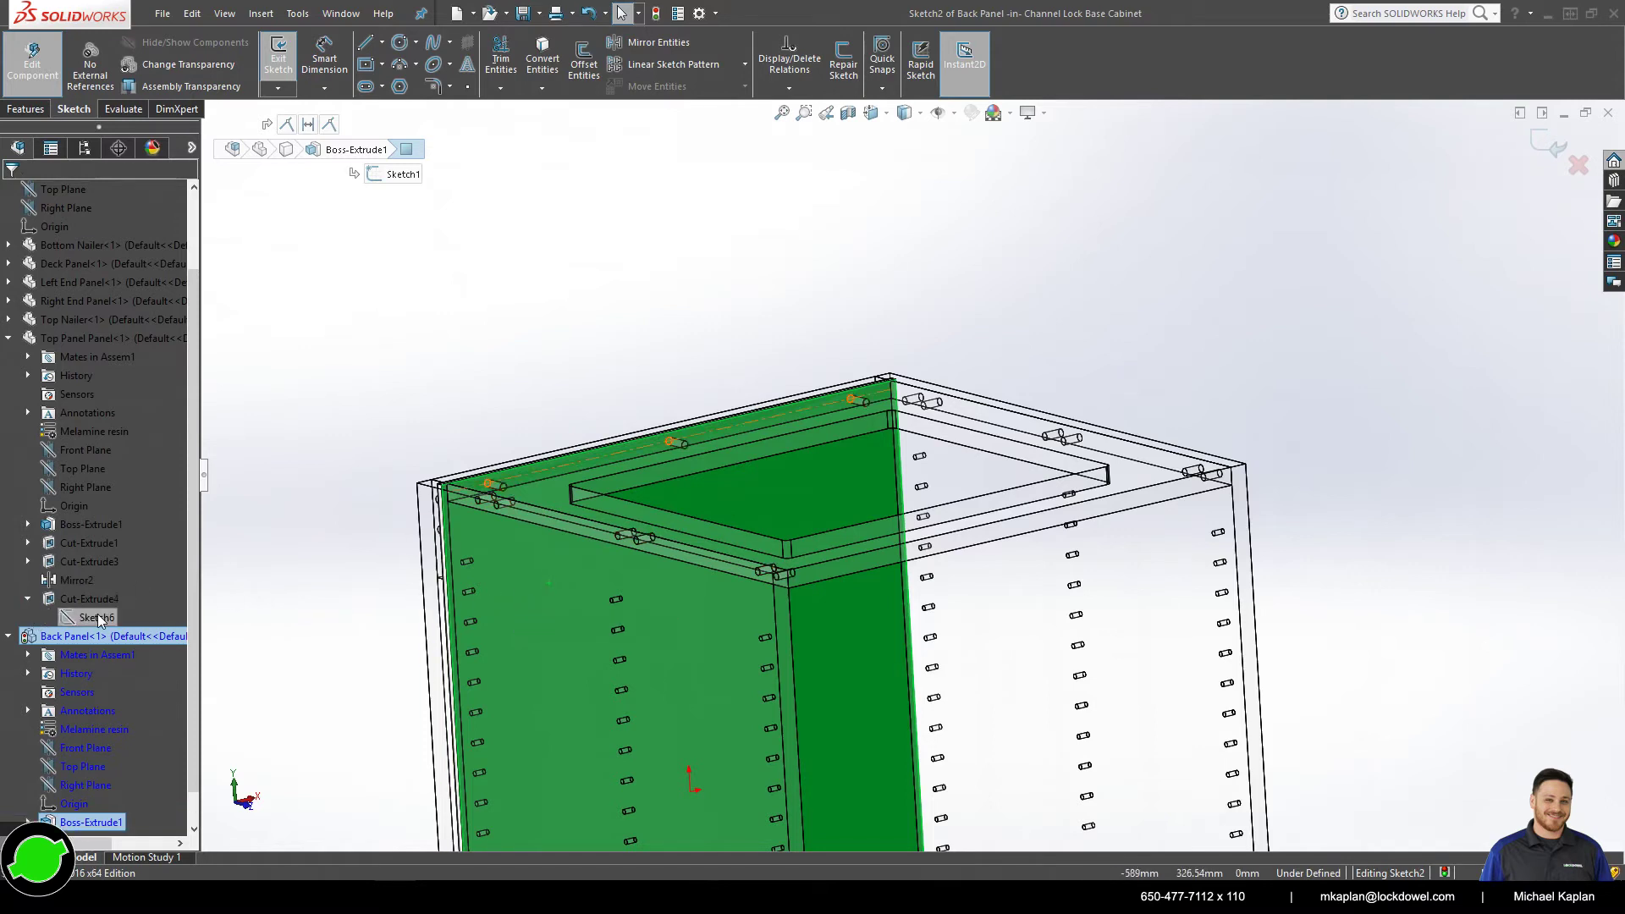
pyautogui.click(98, 617)
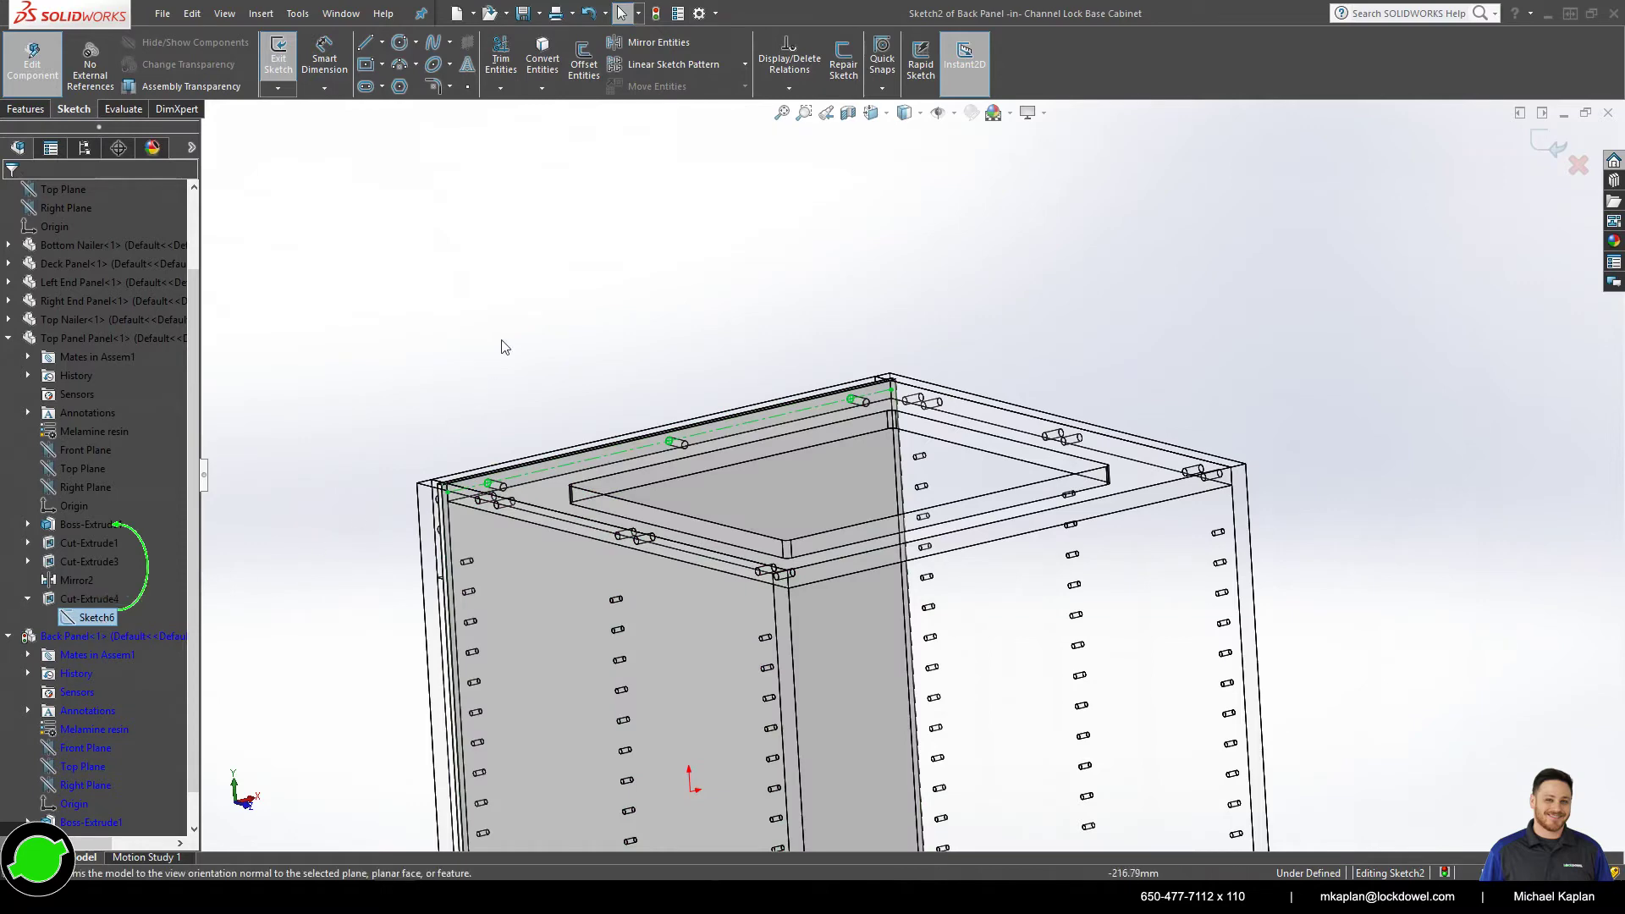
pyautogui.click(543, 59)
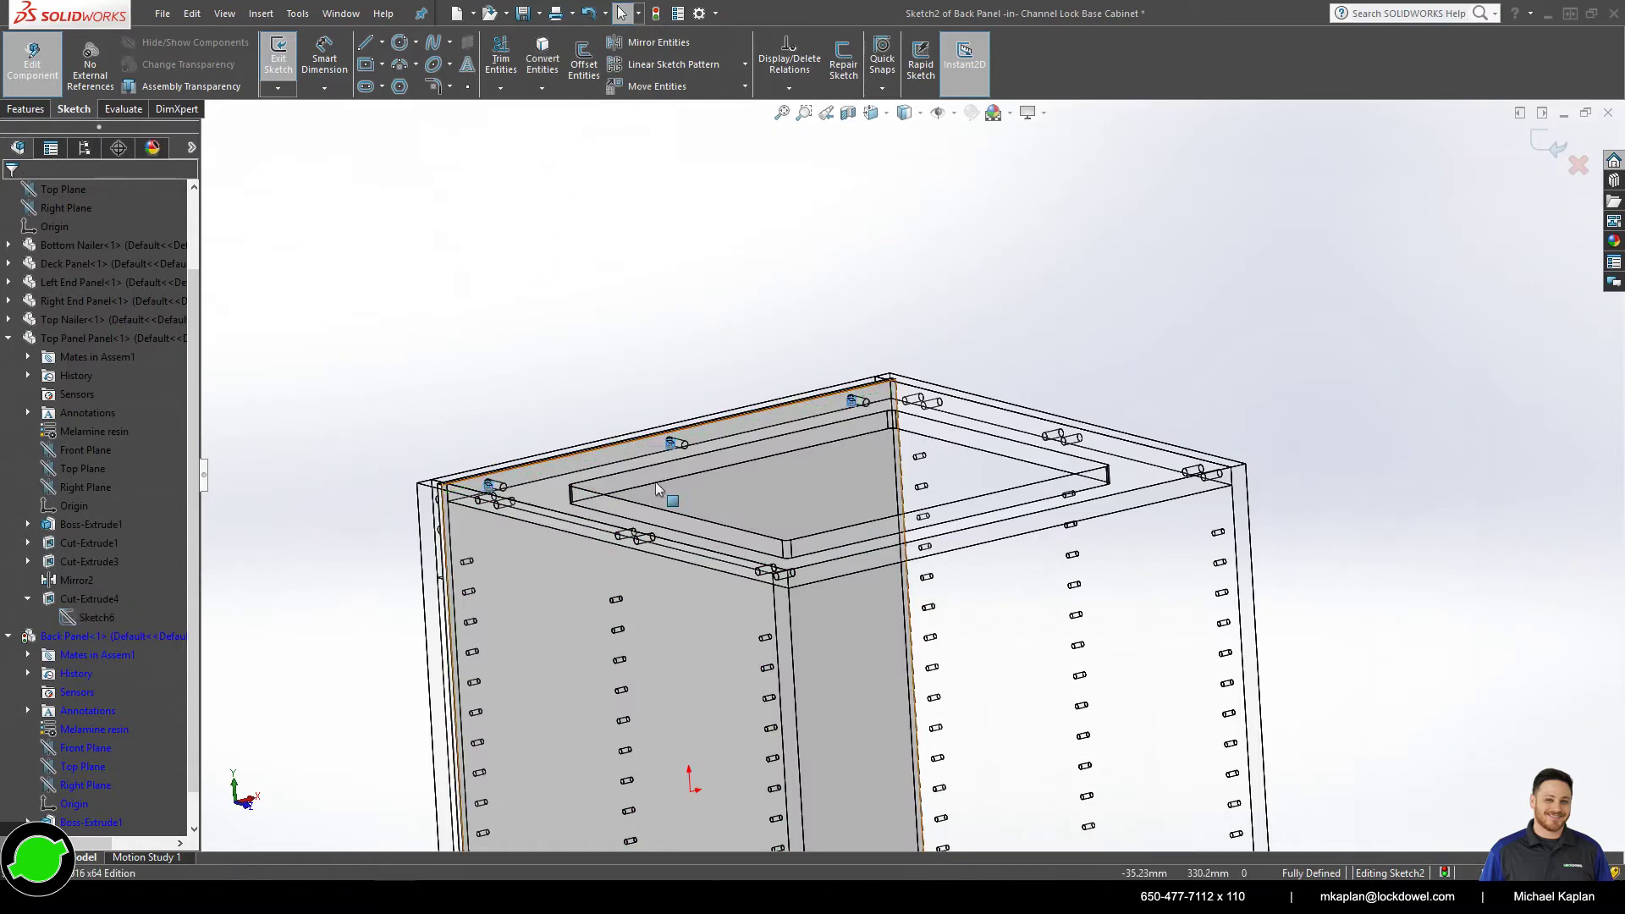
pyautogui.scroll(-5, 659, 489)
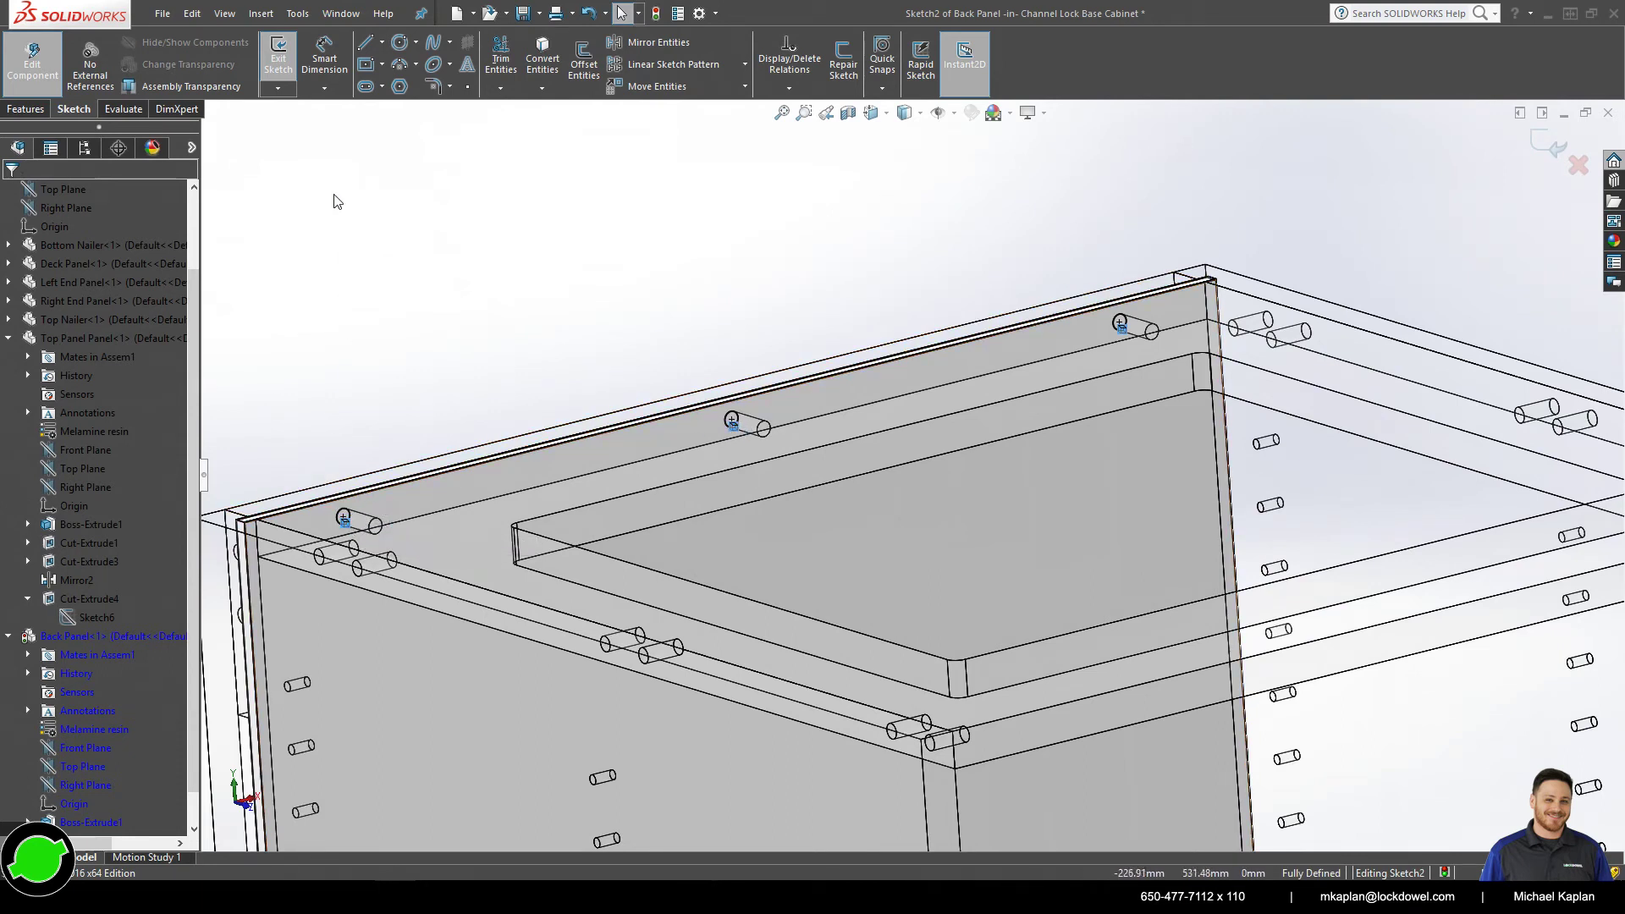
# - Cut the three converted circles Through All in the back panel and finish editing the panel
pyautogui.click(279, 69)
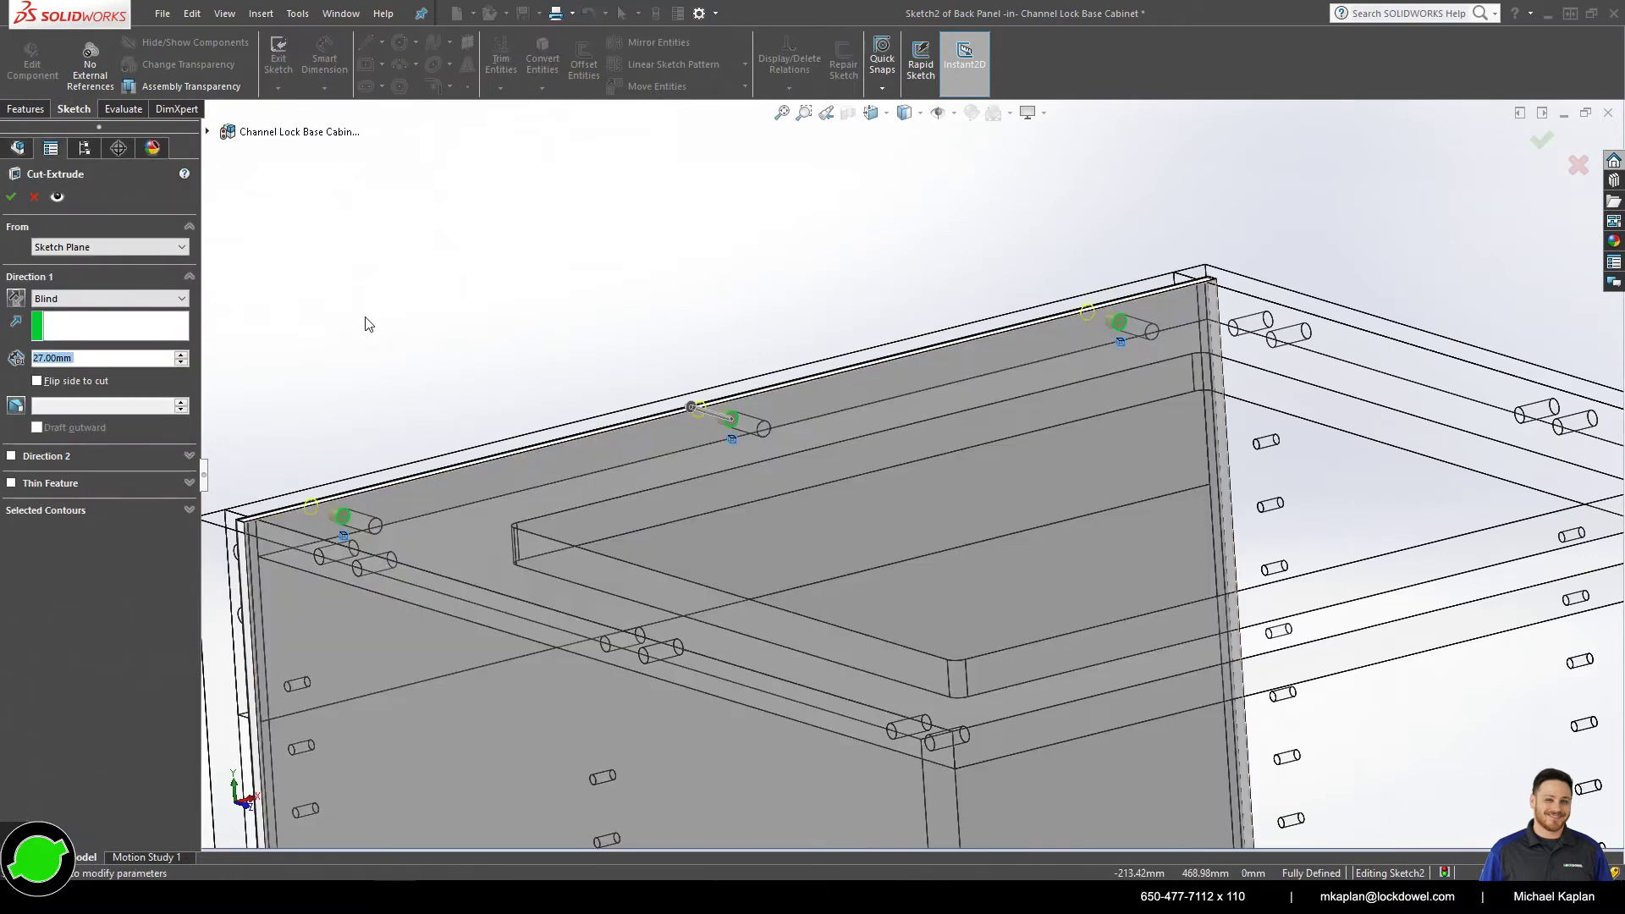
pyautogui.click(116, 303)
pyautogui.click(93, 324)
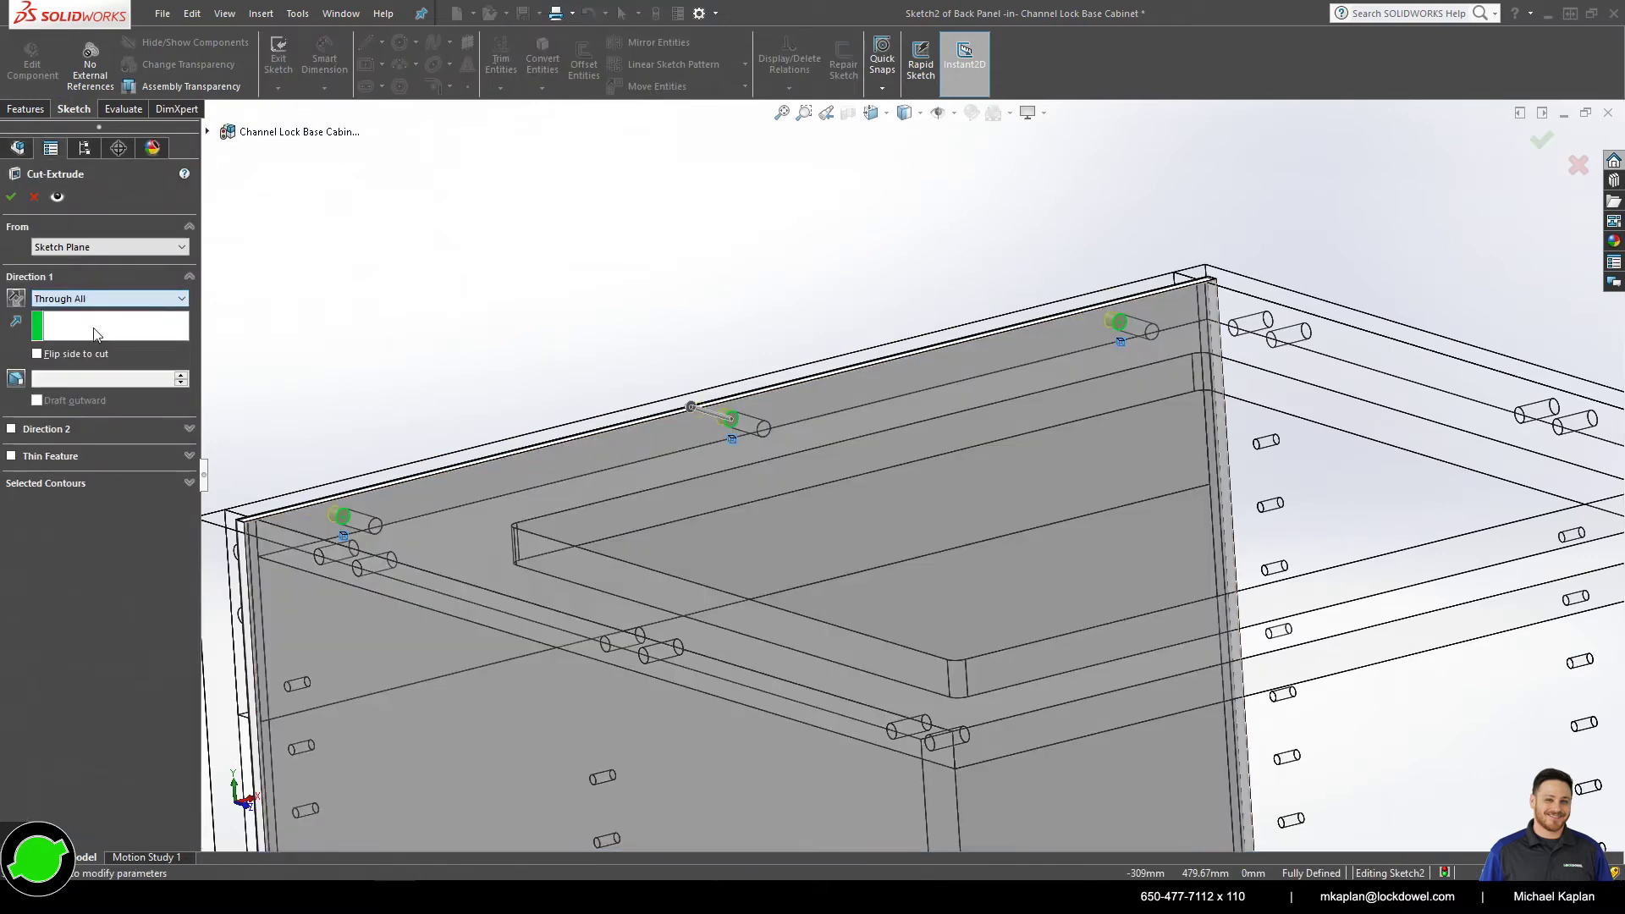
pyautogui.click(12, 197)
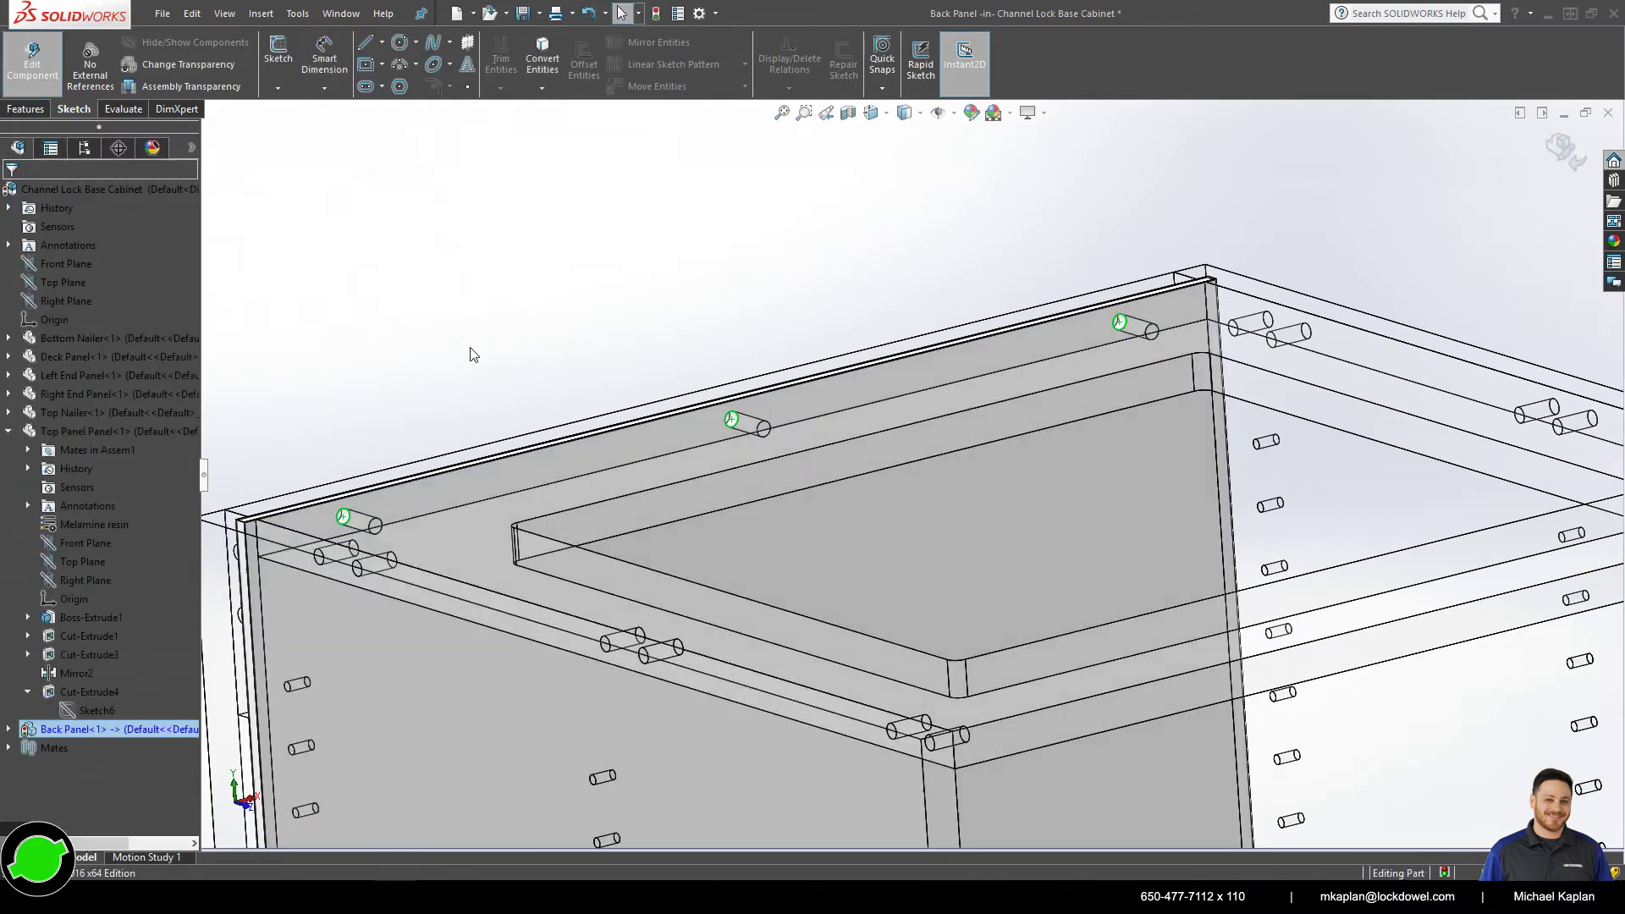
pyautogui.scroll(2, 315, 365)
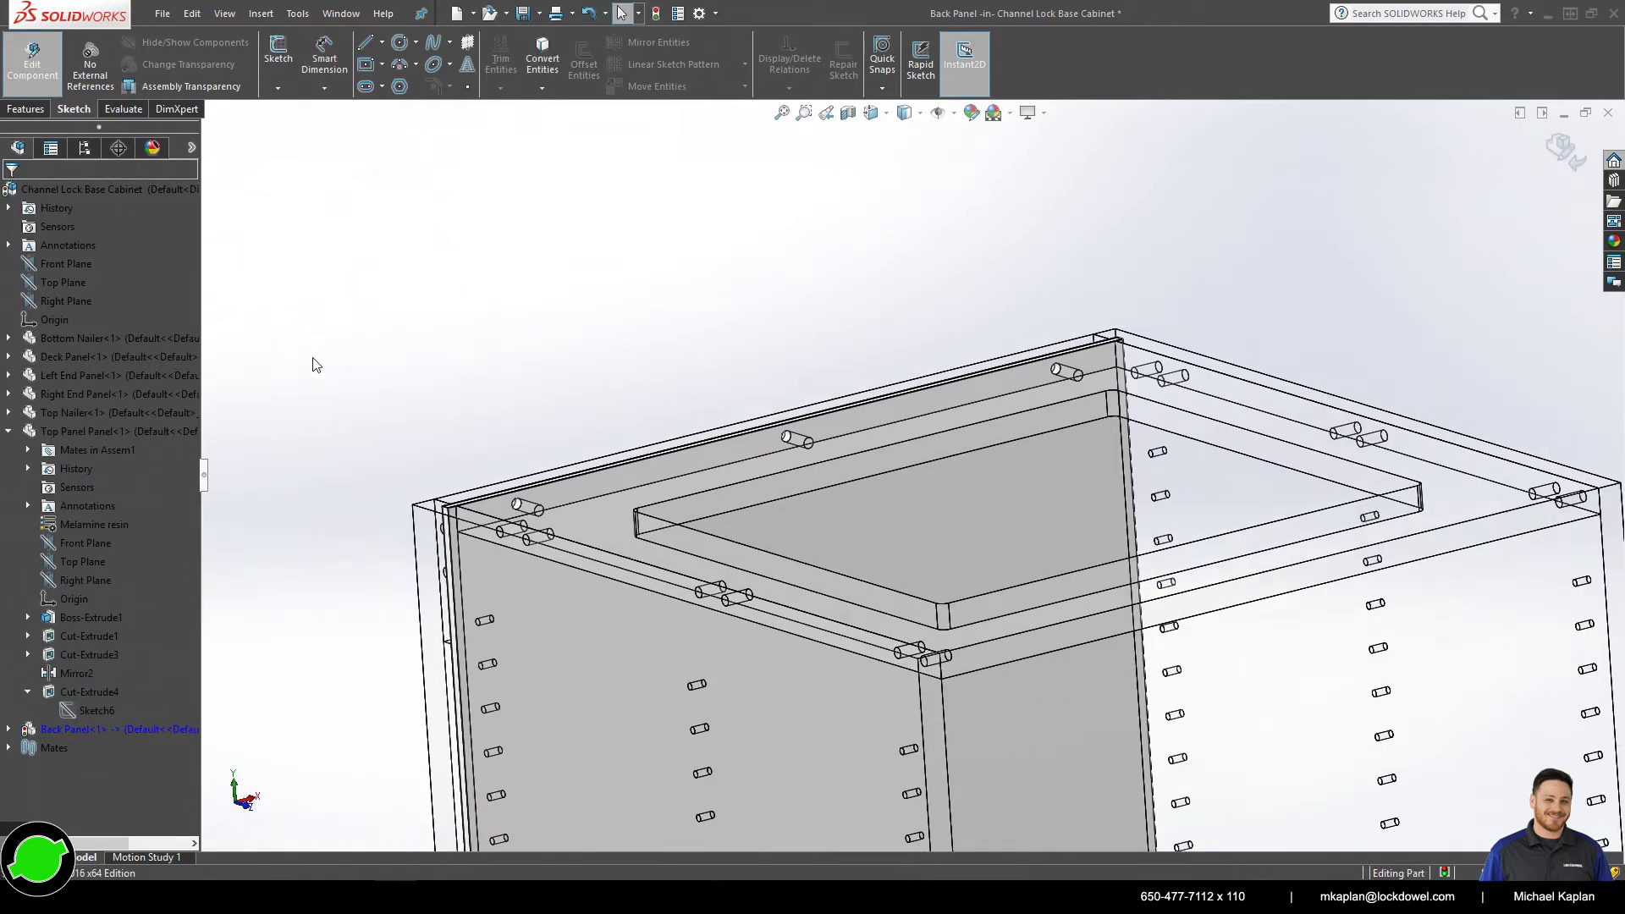
pyautogui.click(39, 65)
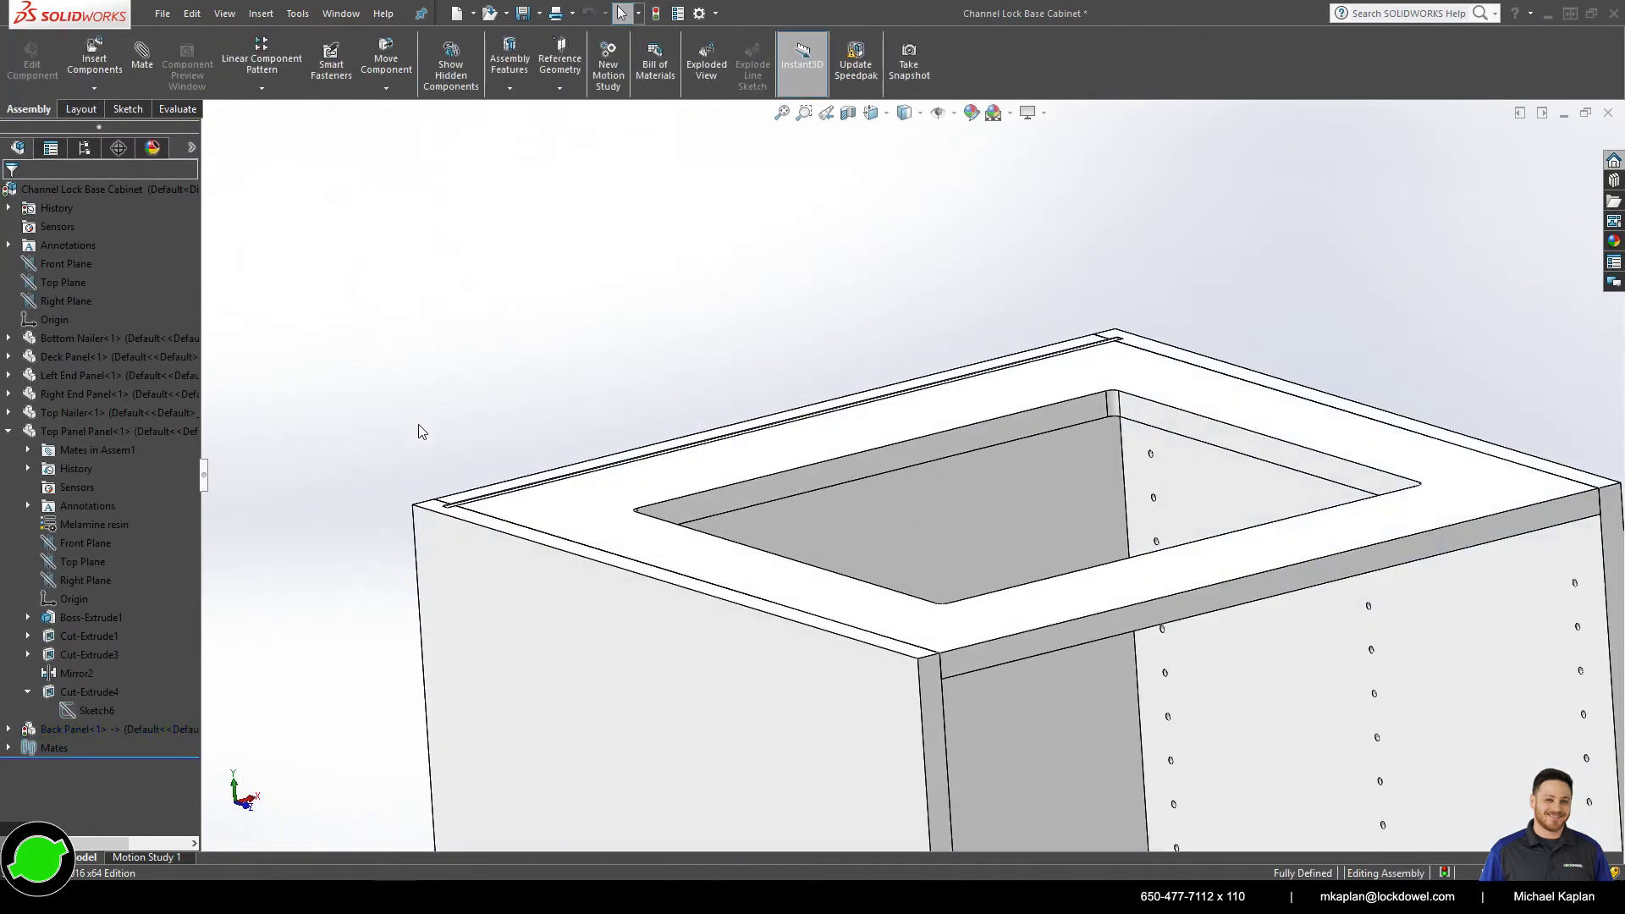
# - Open the top nailer for in-context editing and start an Extruded Cut sketch on its front face
pyautogui.moveTo(444, 439); pyautogui.dragTo(592, 508, button='middle')
pyautogui.click(464, 481)
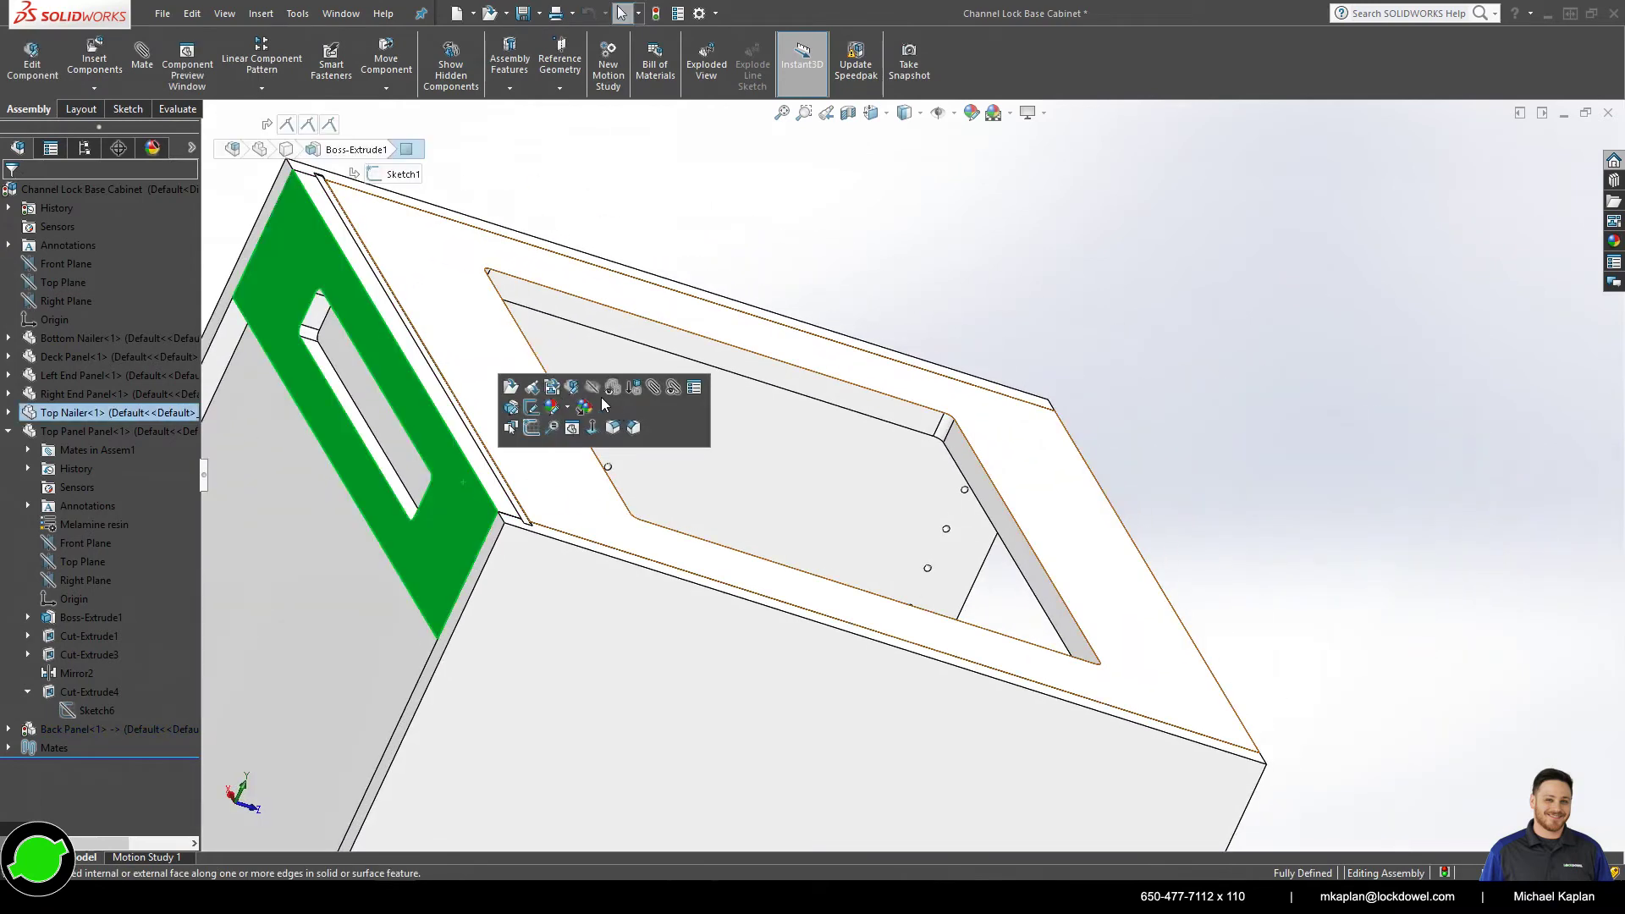
pyautogui.click(570, 392)
pyautogui.moveTo(499, 474); pyautogui.dragTo(364, 438, button='middle')
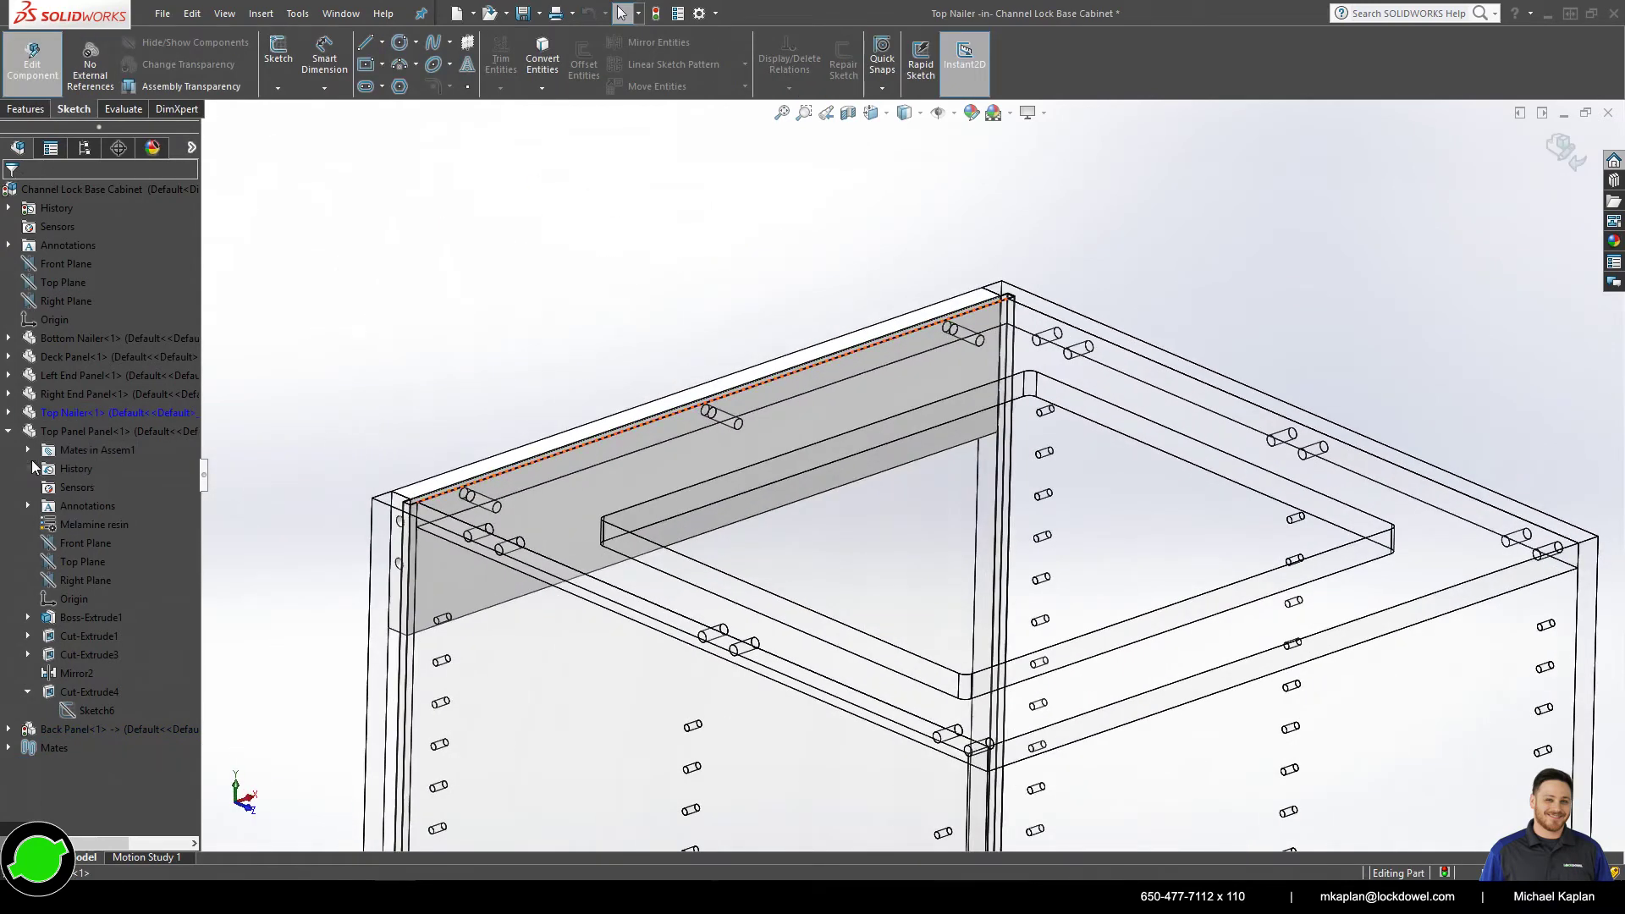
pyautogui.click(537, 505)
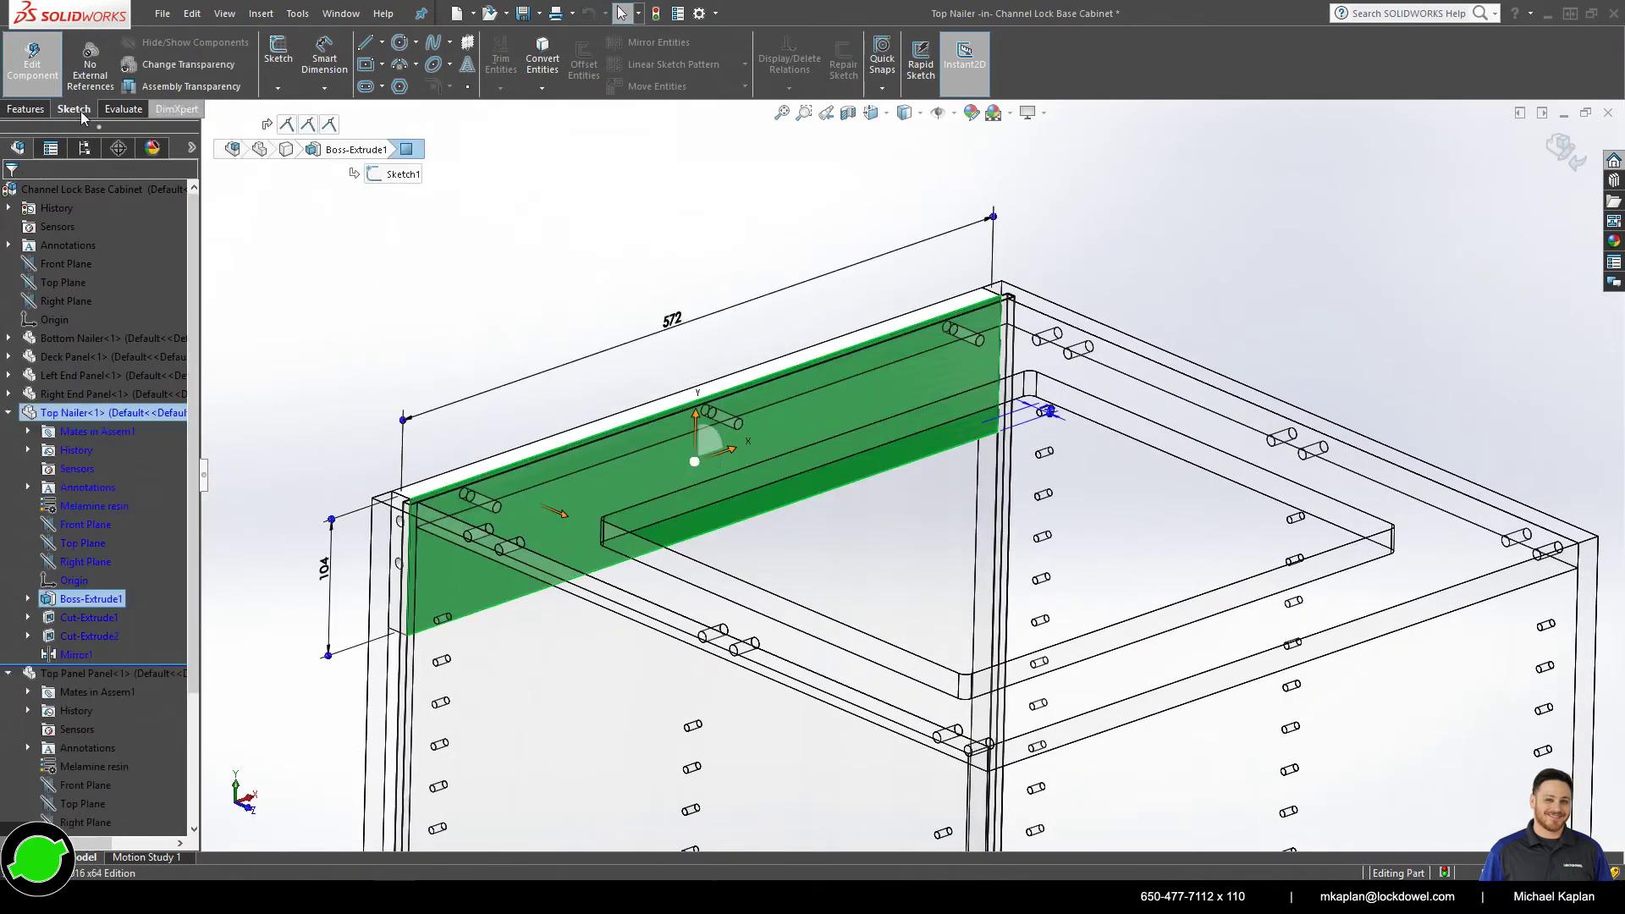
pyautogui.click(25, 109)
pyautogui.click(518, 61)
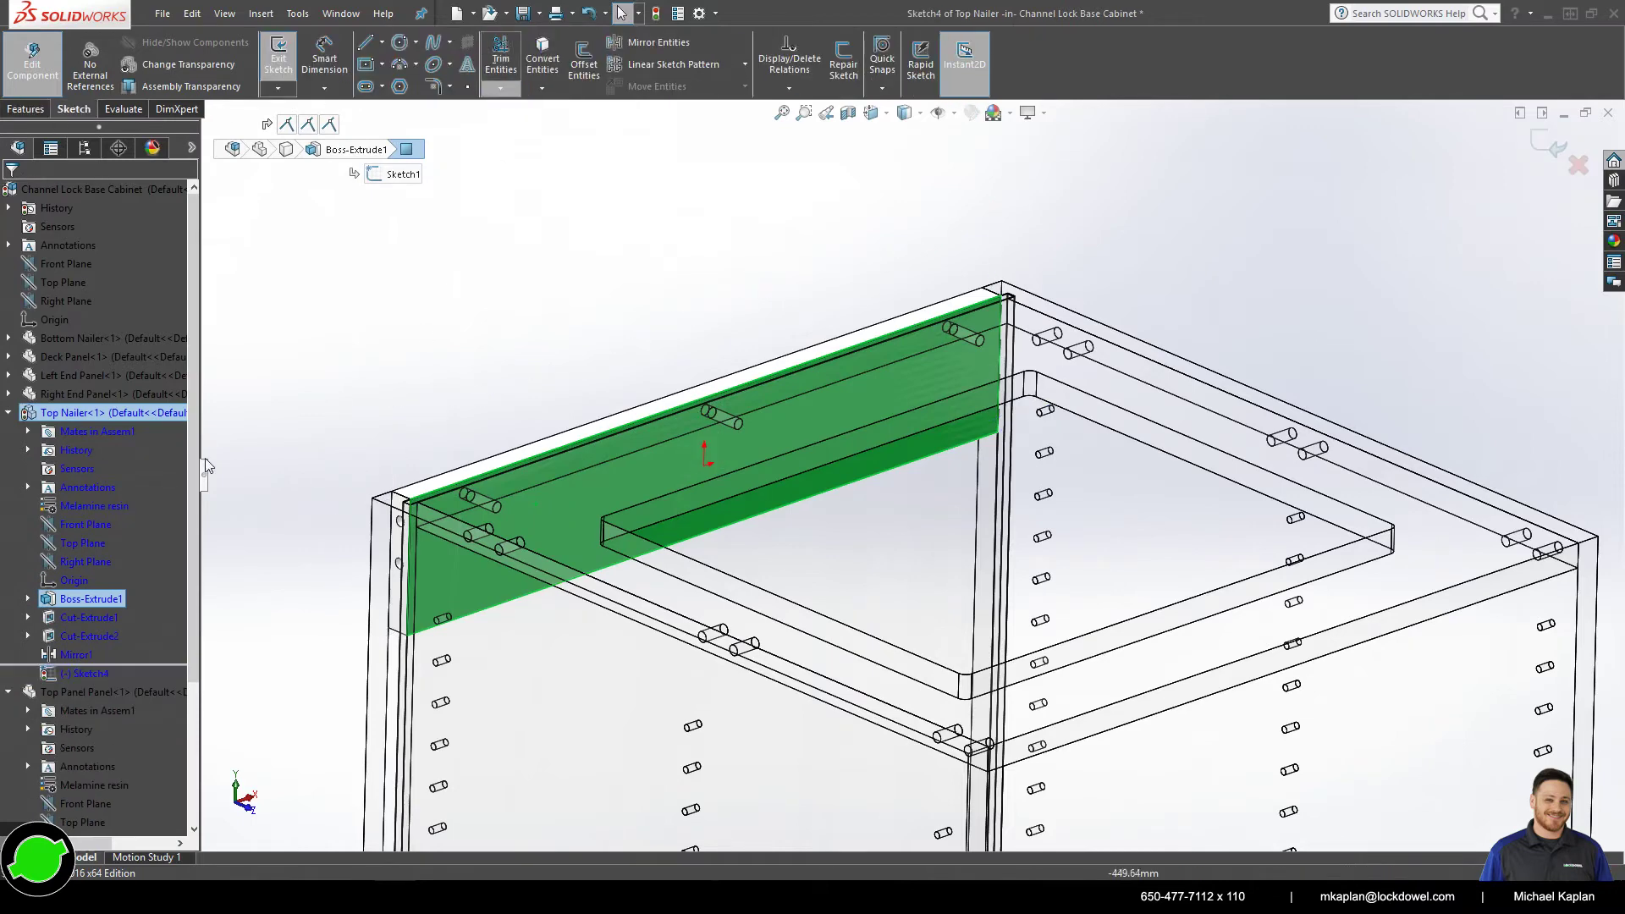
# - Convert the three circles of the top panel's Sketch6 into the top nailer's sketch
pyautogui.scroll(-3, 122, 571)
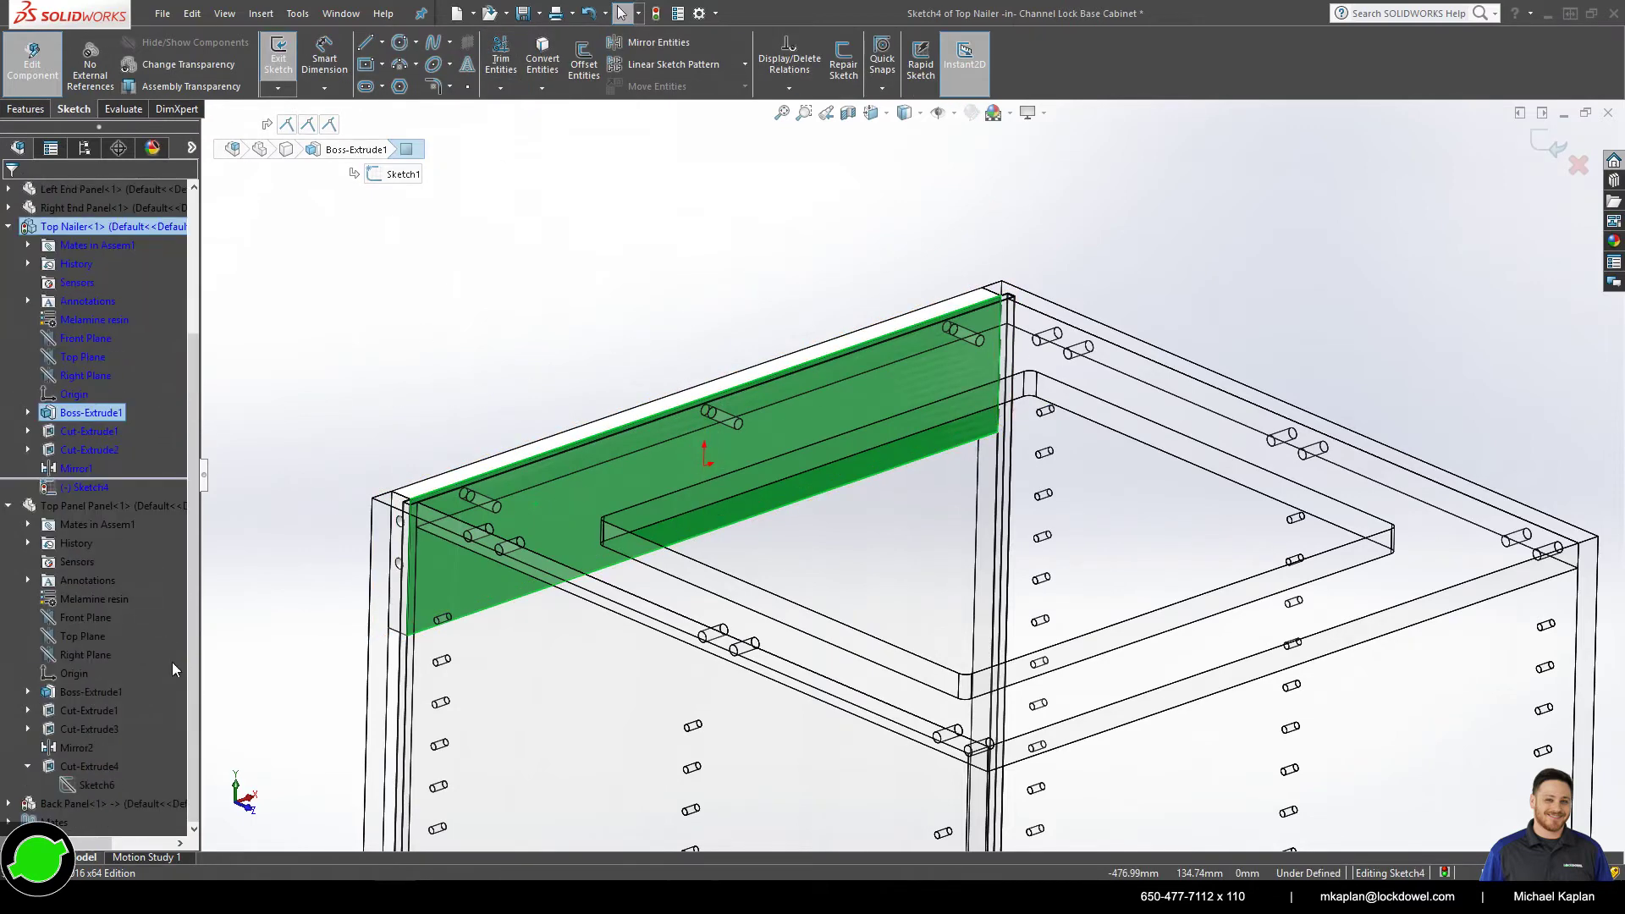
pyautogui.click(102, 785)
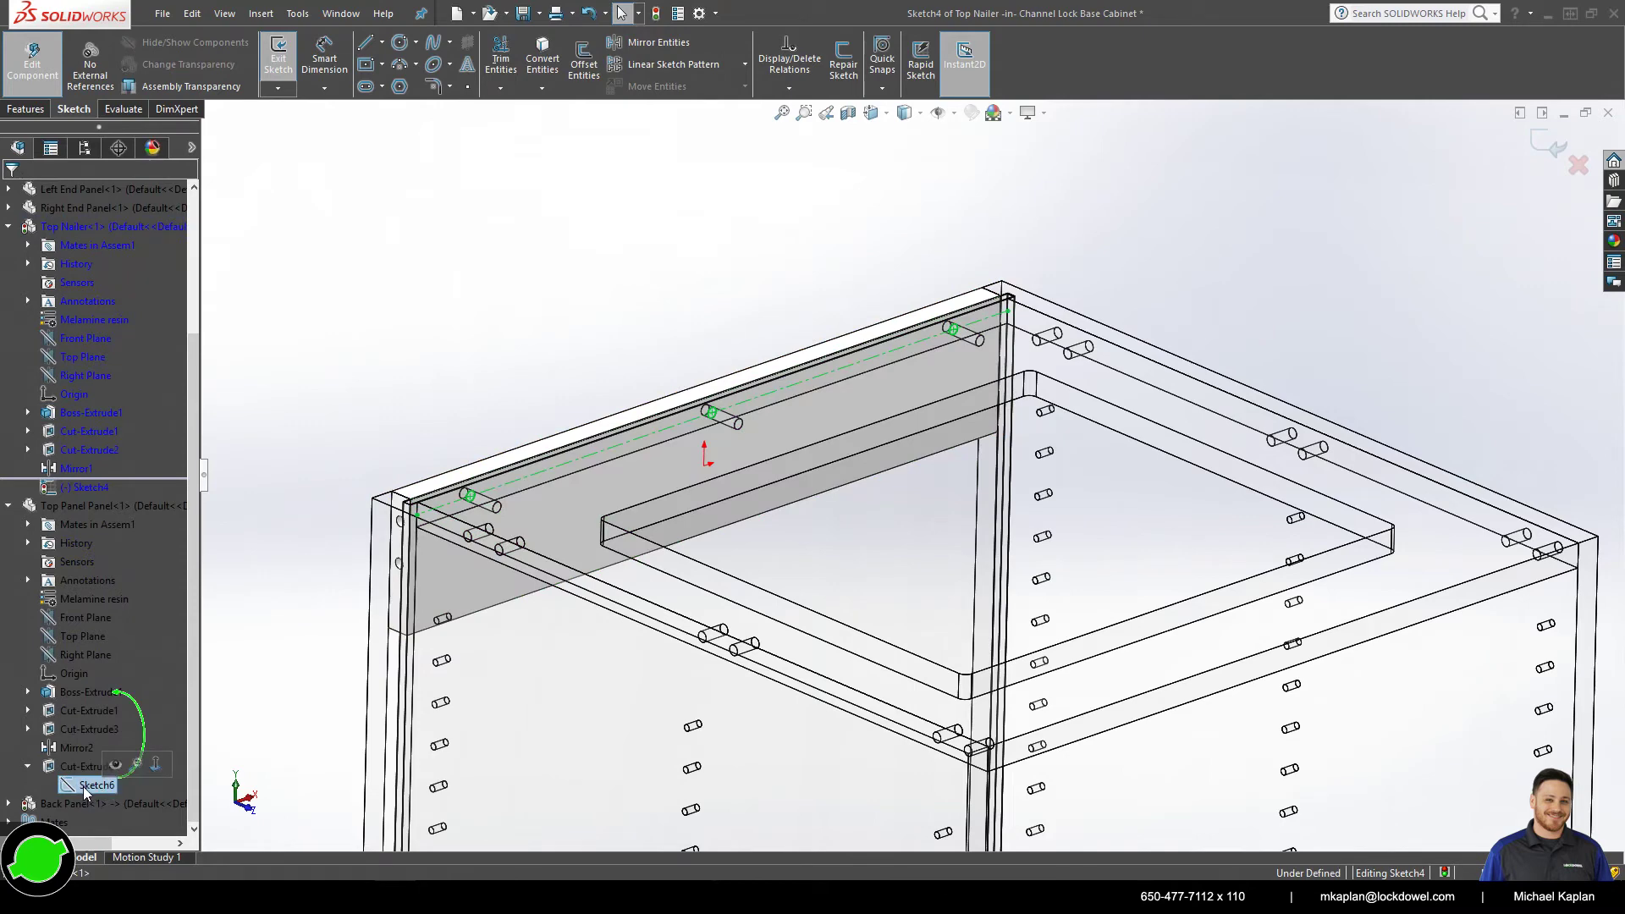
pyautogui.click(541, 63)
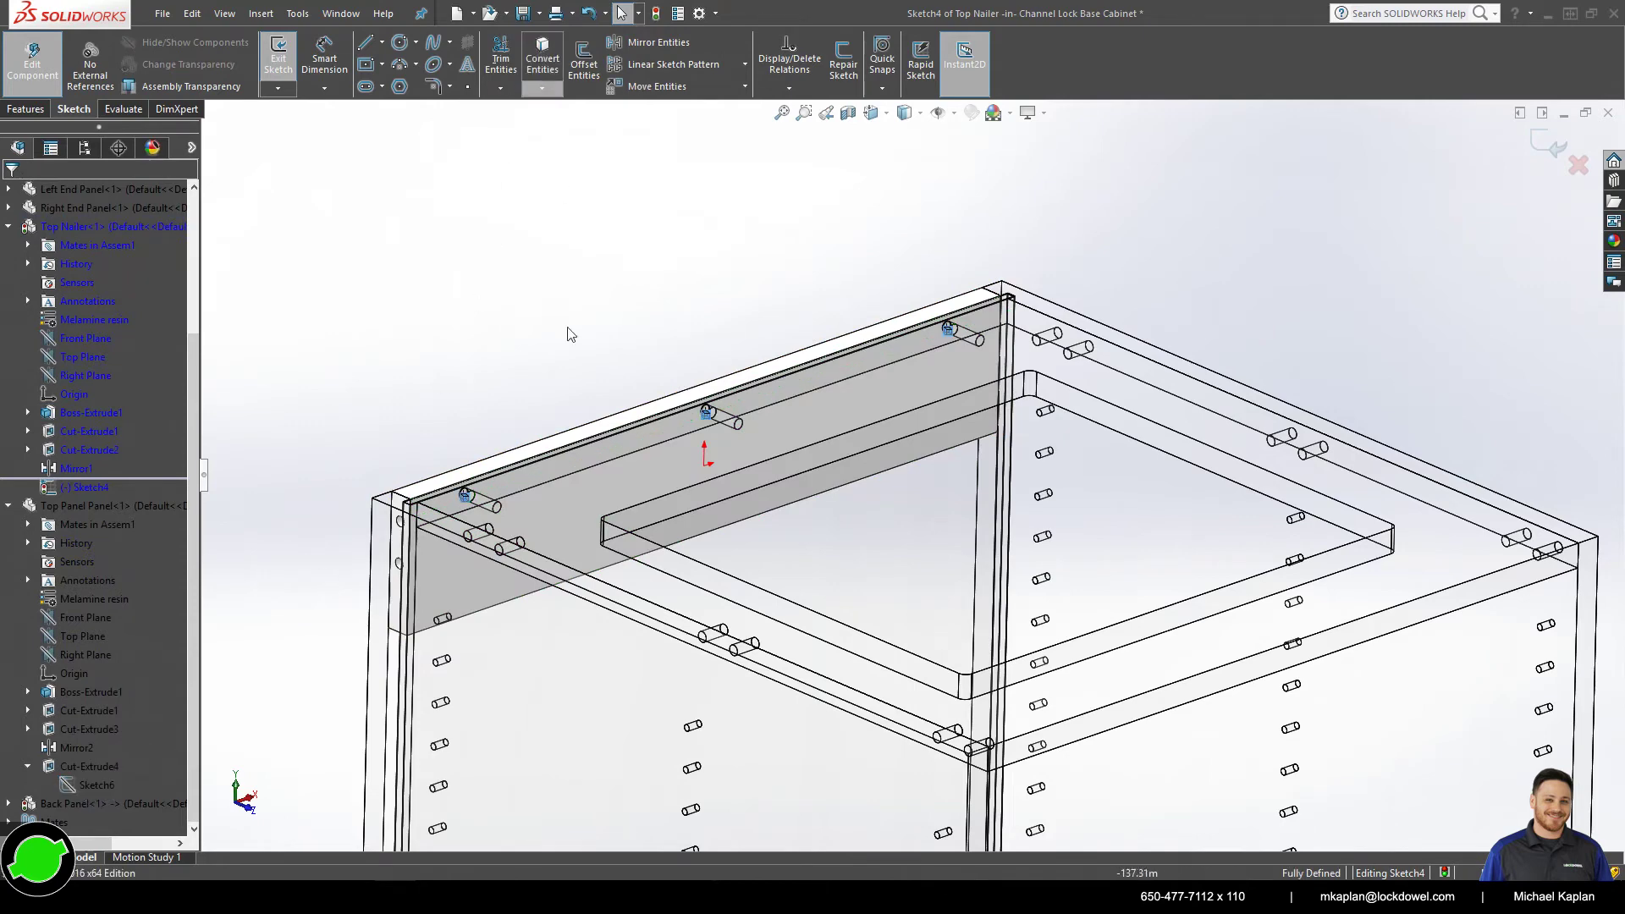
pyautogui.scroll(-3, 563, 479)
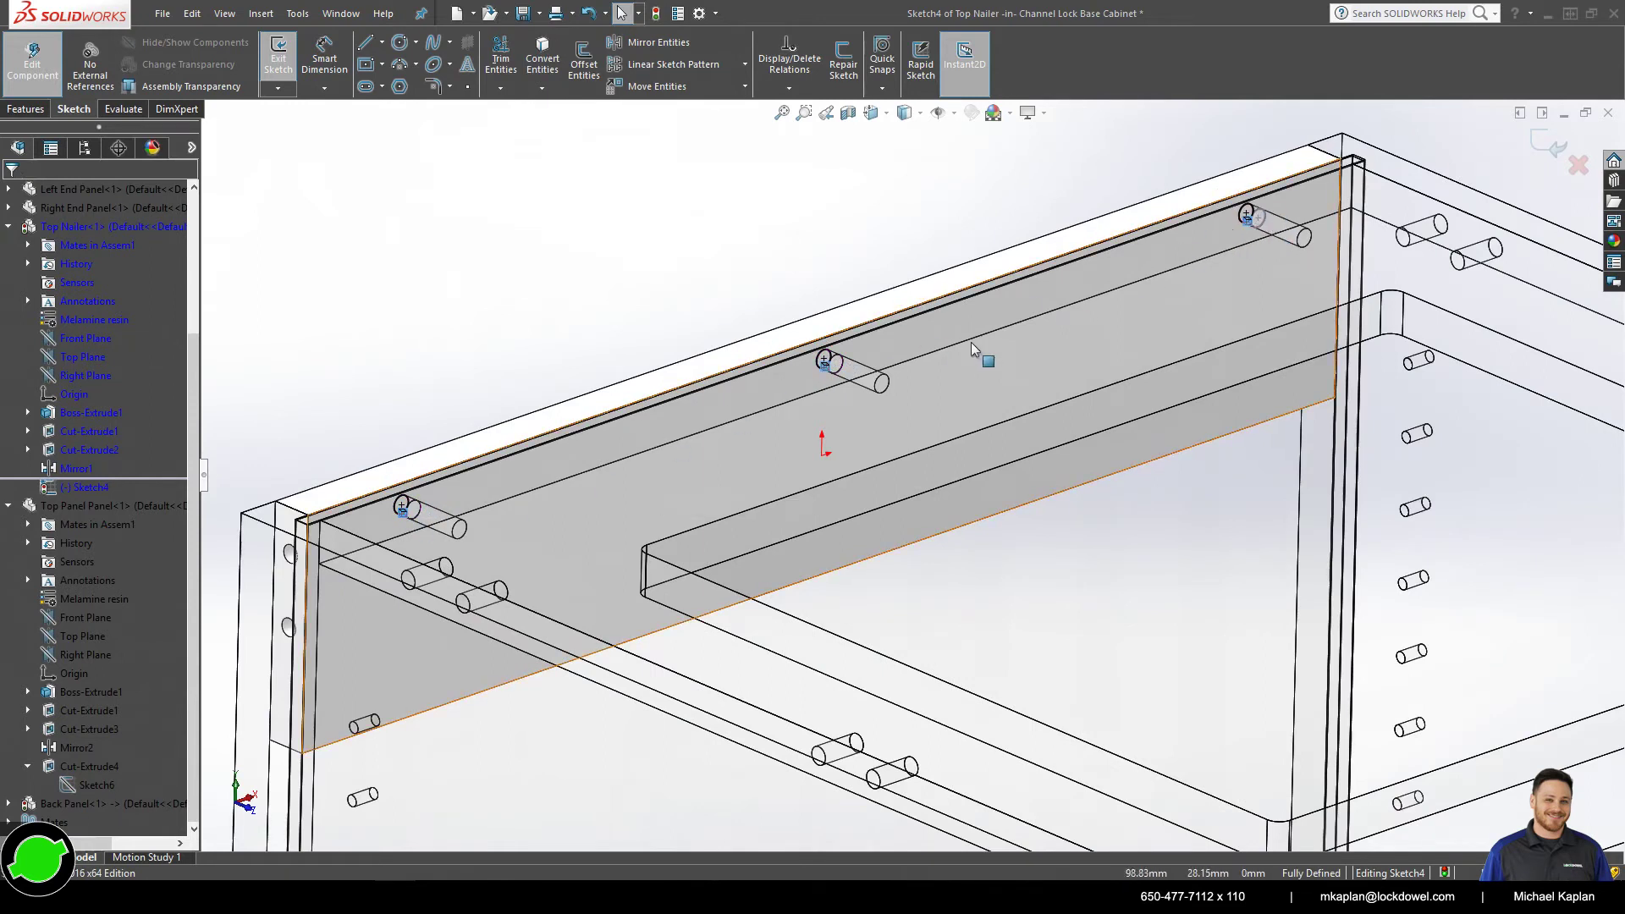
# - Cut the three converted circles Through All in the top nailer and finish editing it
pyautogui.click(274, 58)
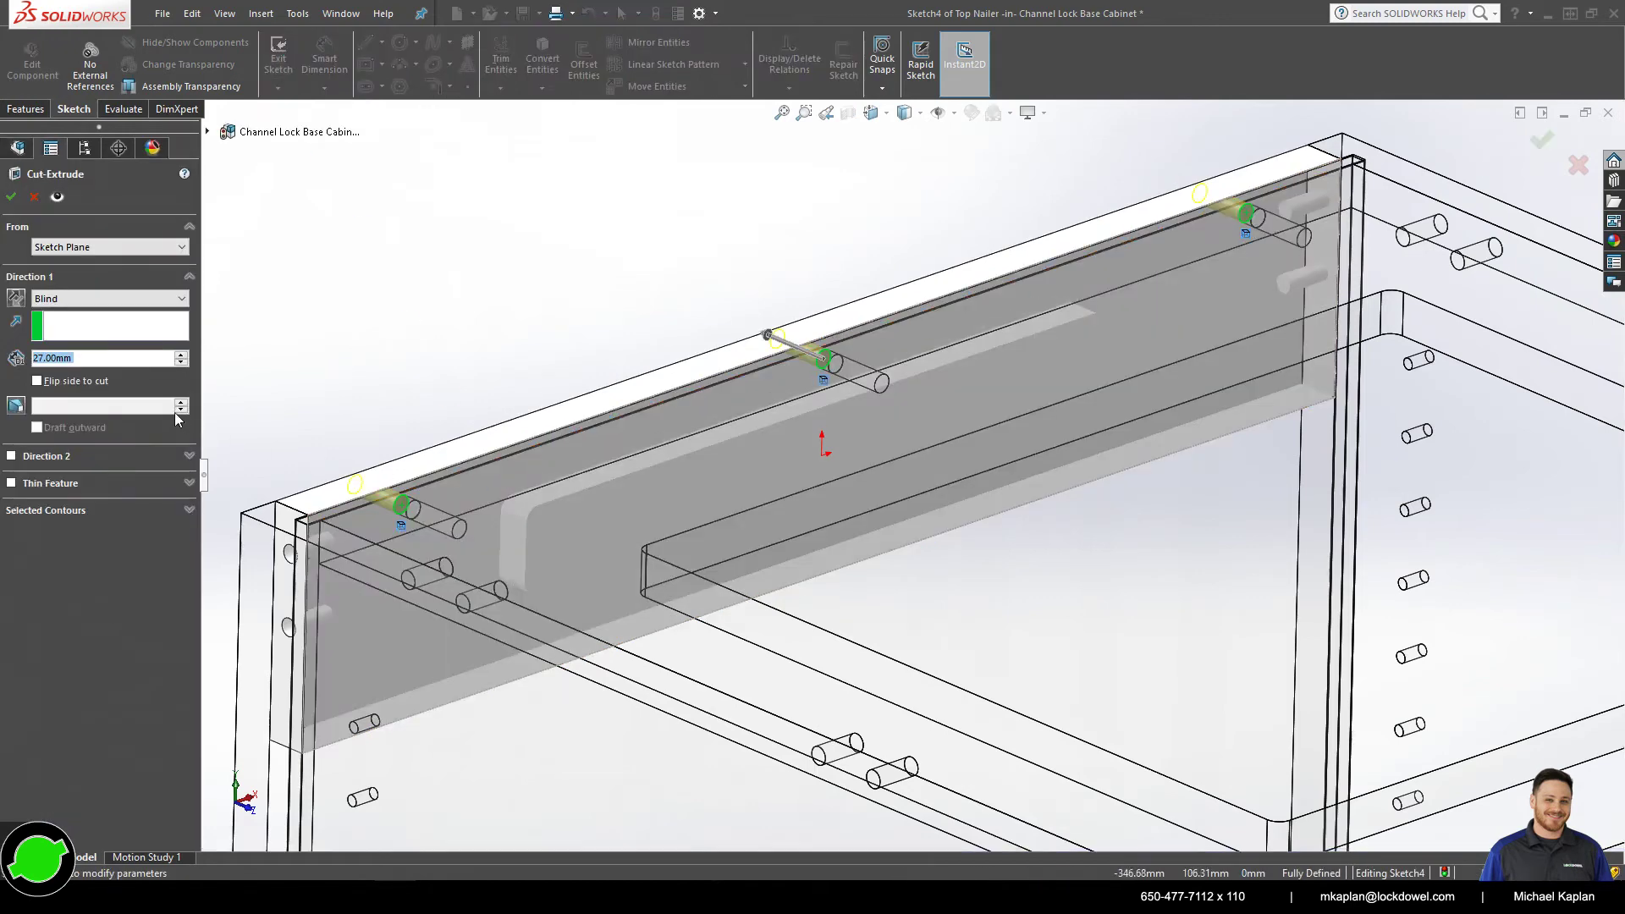
pyautogui.click(84, 303)
pyautogui.click(68, 323)
pyautogui.click(11, 196)
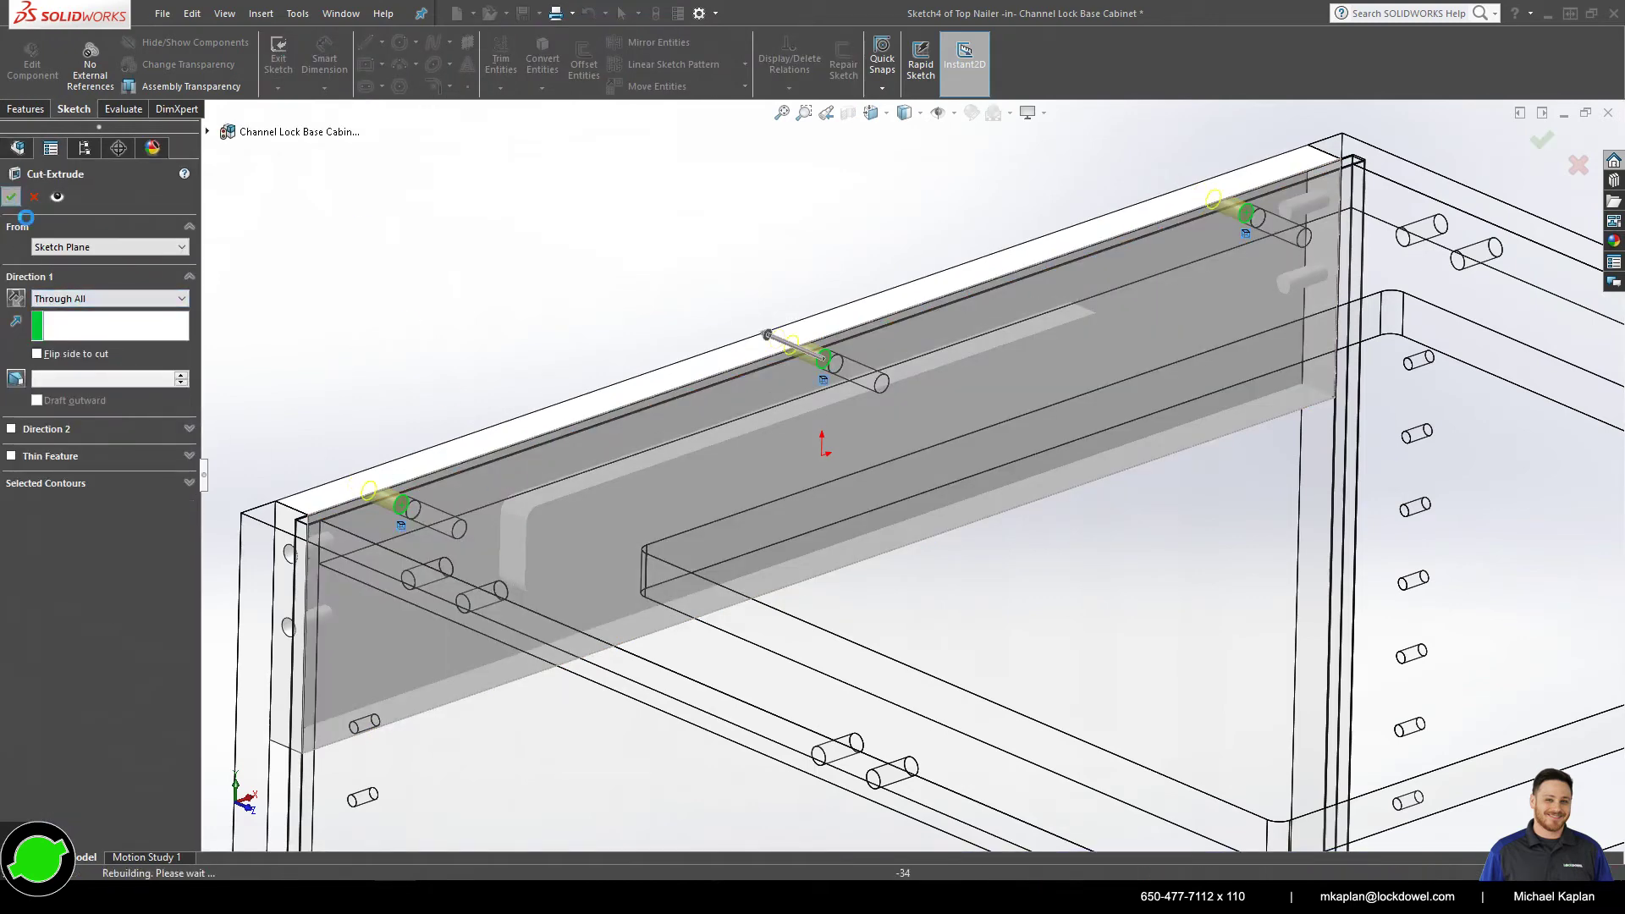
pyautogui.click(316, 372)
pyautogui.moveTo(317, 375); pyautogui.dragTo(321, 411, button='middle')
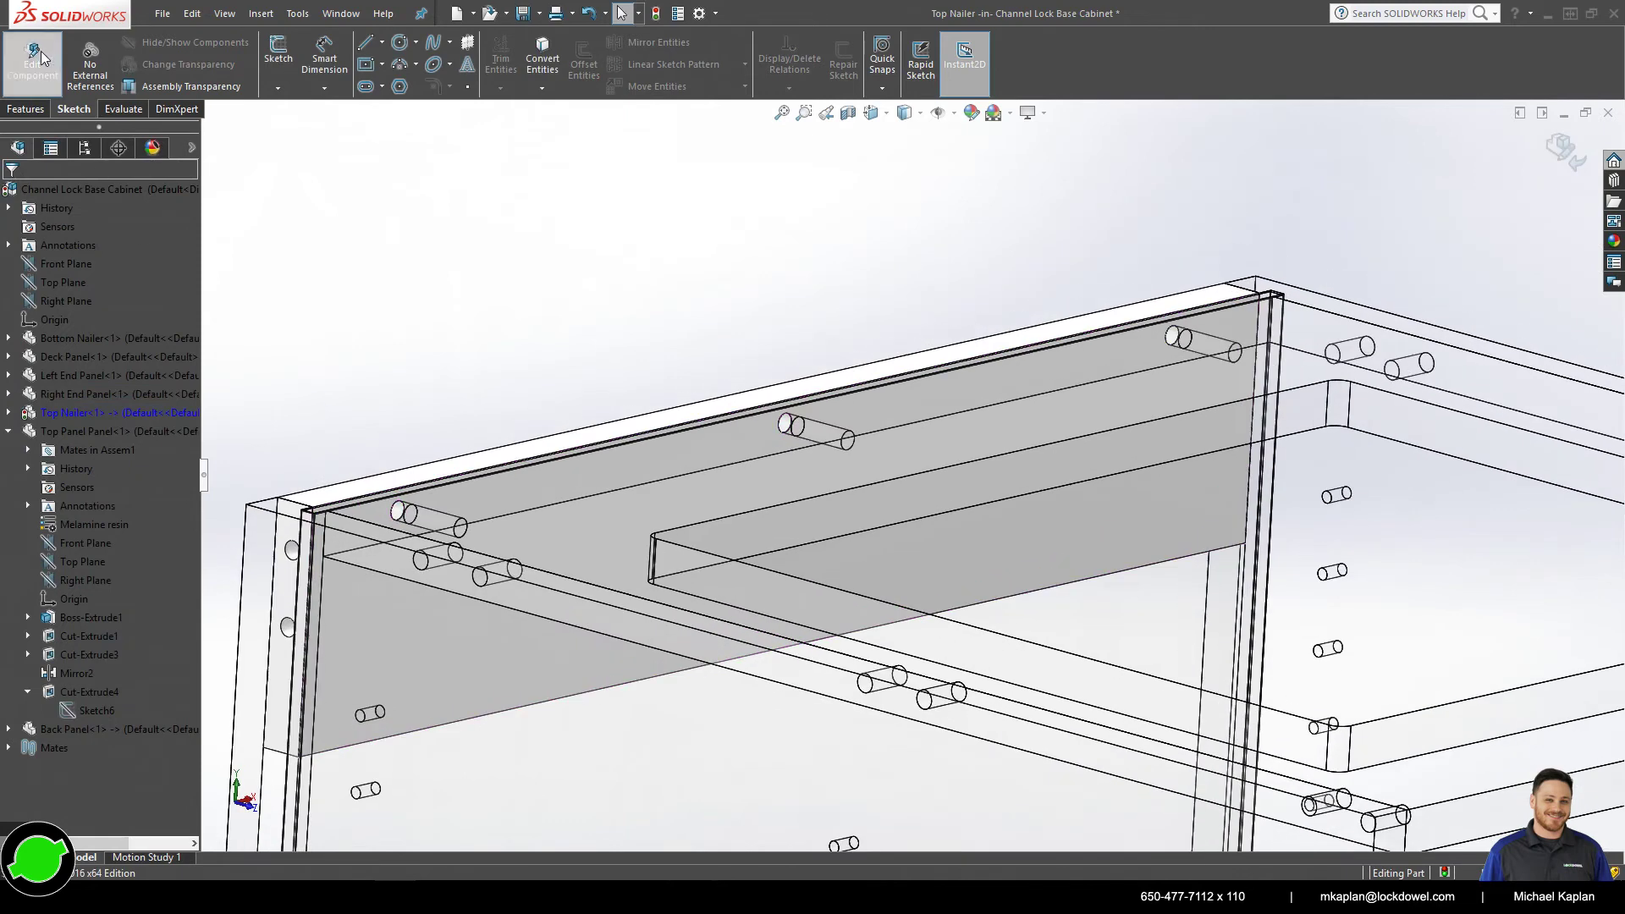
pyautogui.click(34, 68)
pyautogui.click(9, 432)
# - Open the deck panel for in-context editing and start a cut sketch on its top face, with the bottom nailer's features listed
pyautogui.moveTo(283, 504); pyautogui.dragTo(491, 435, button='middle')
pyautogui.scroll(-3, 733, 486)
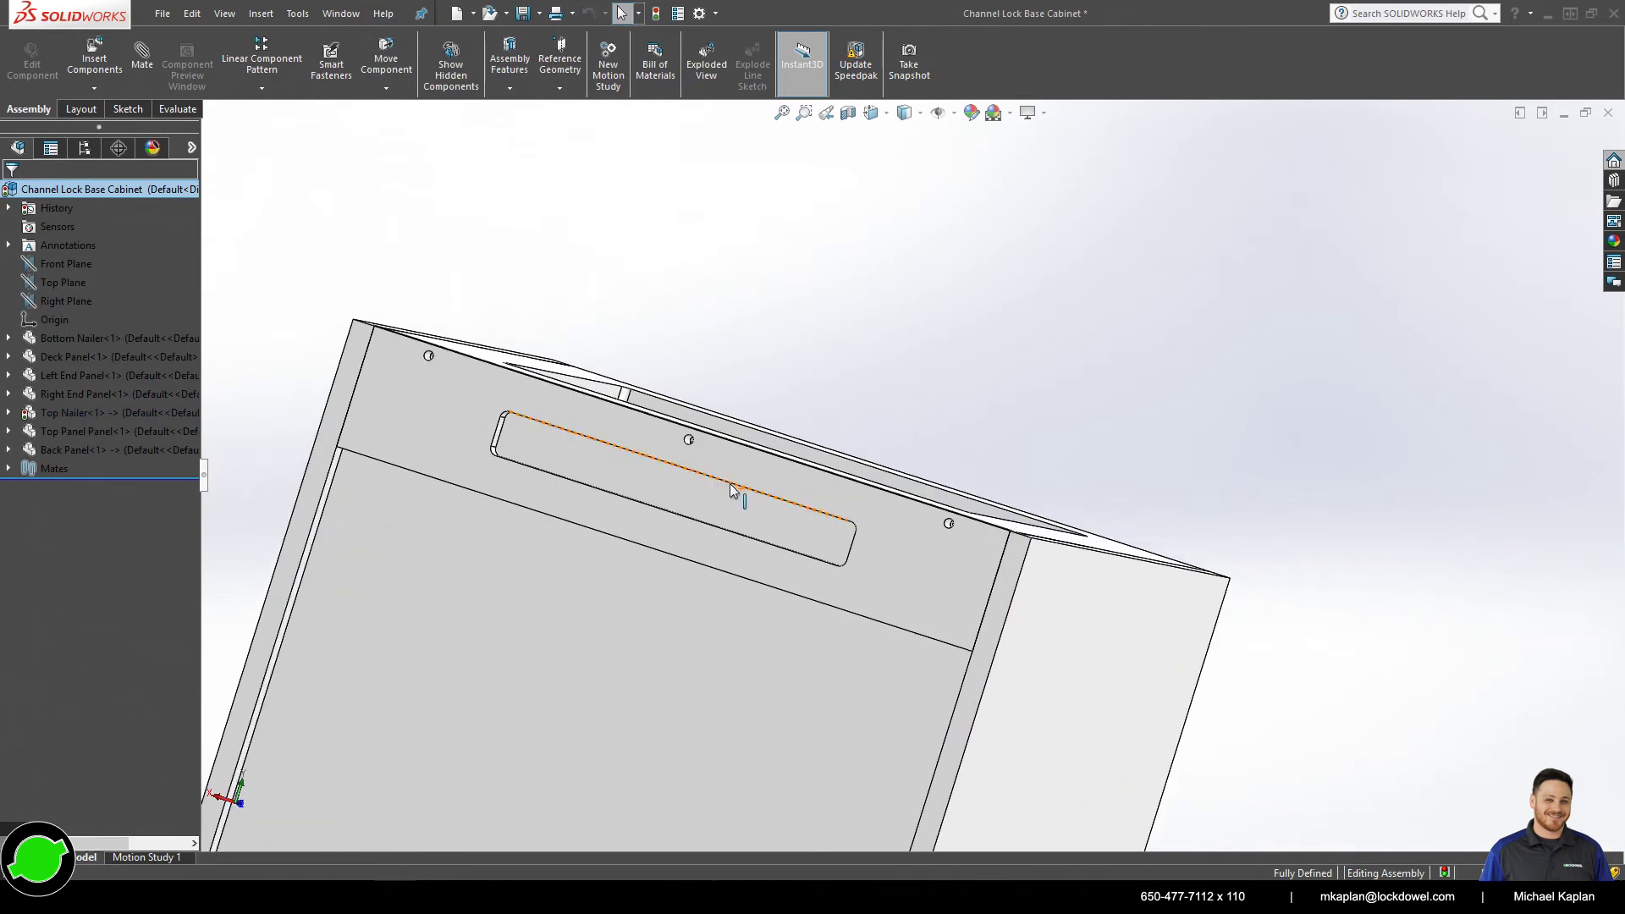
pyautogui.scroll(-1, 733, 489)
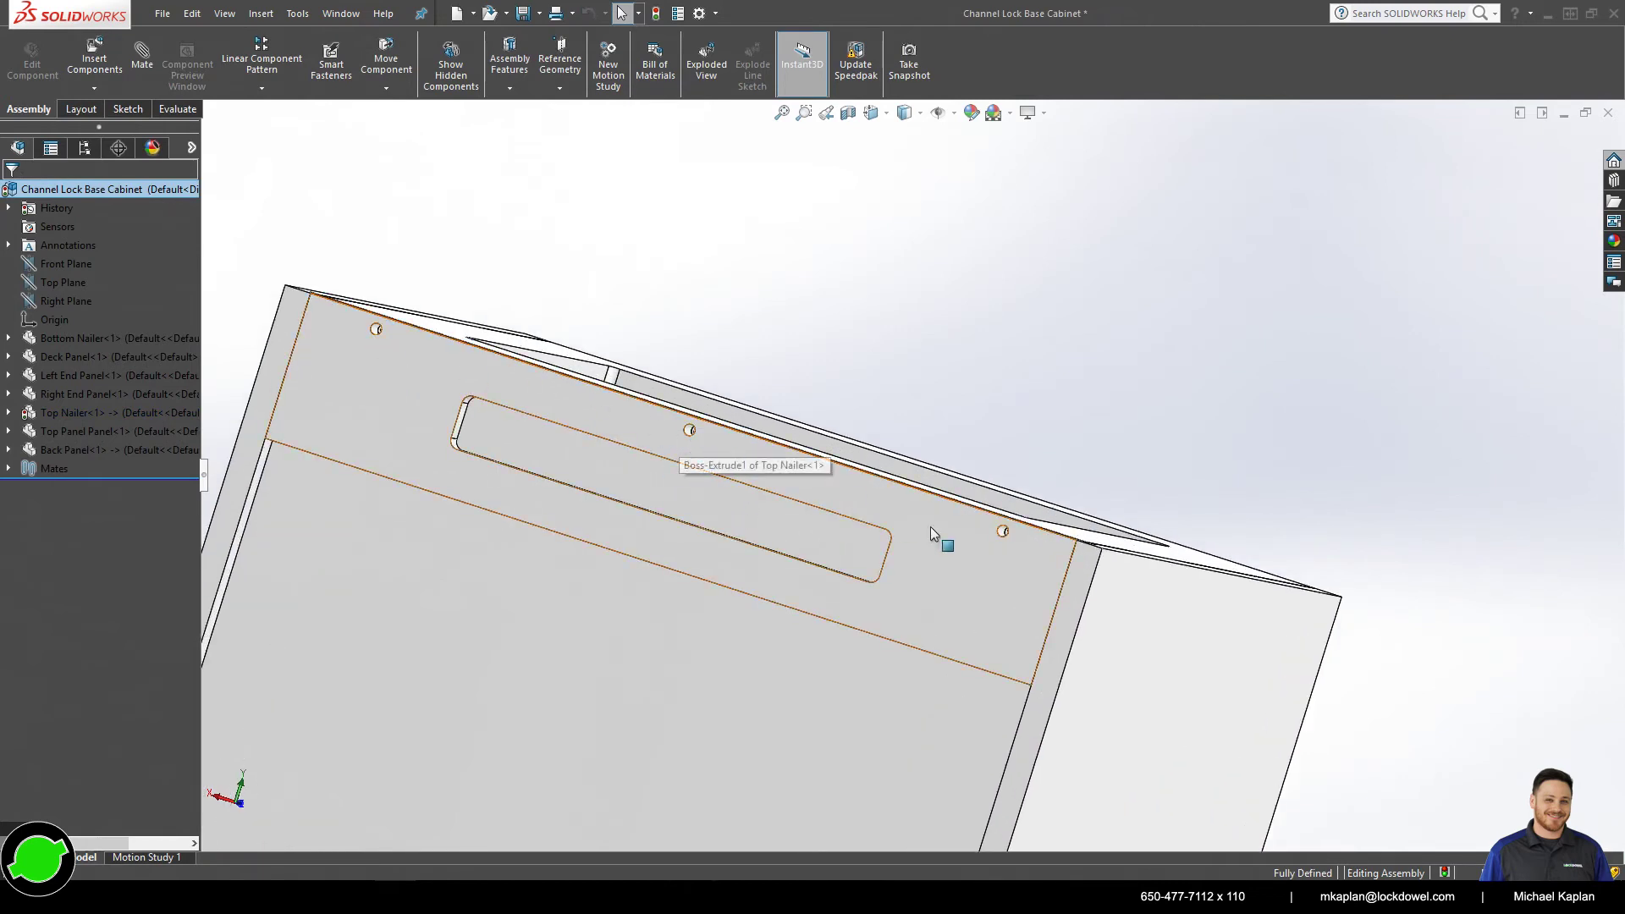
pyautogui.scroll(5, 906, 560)
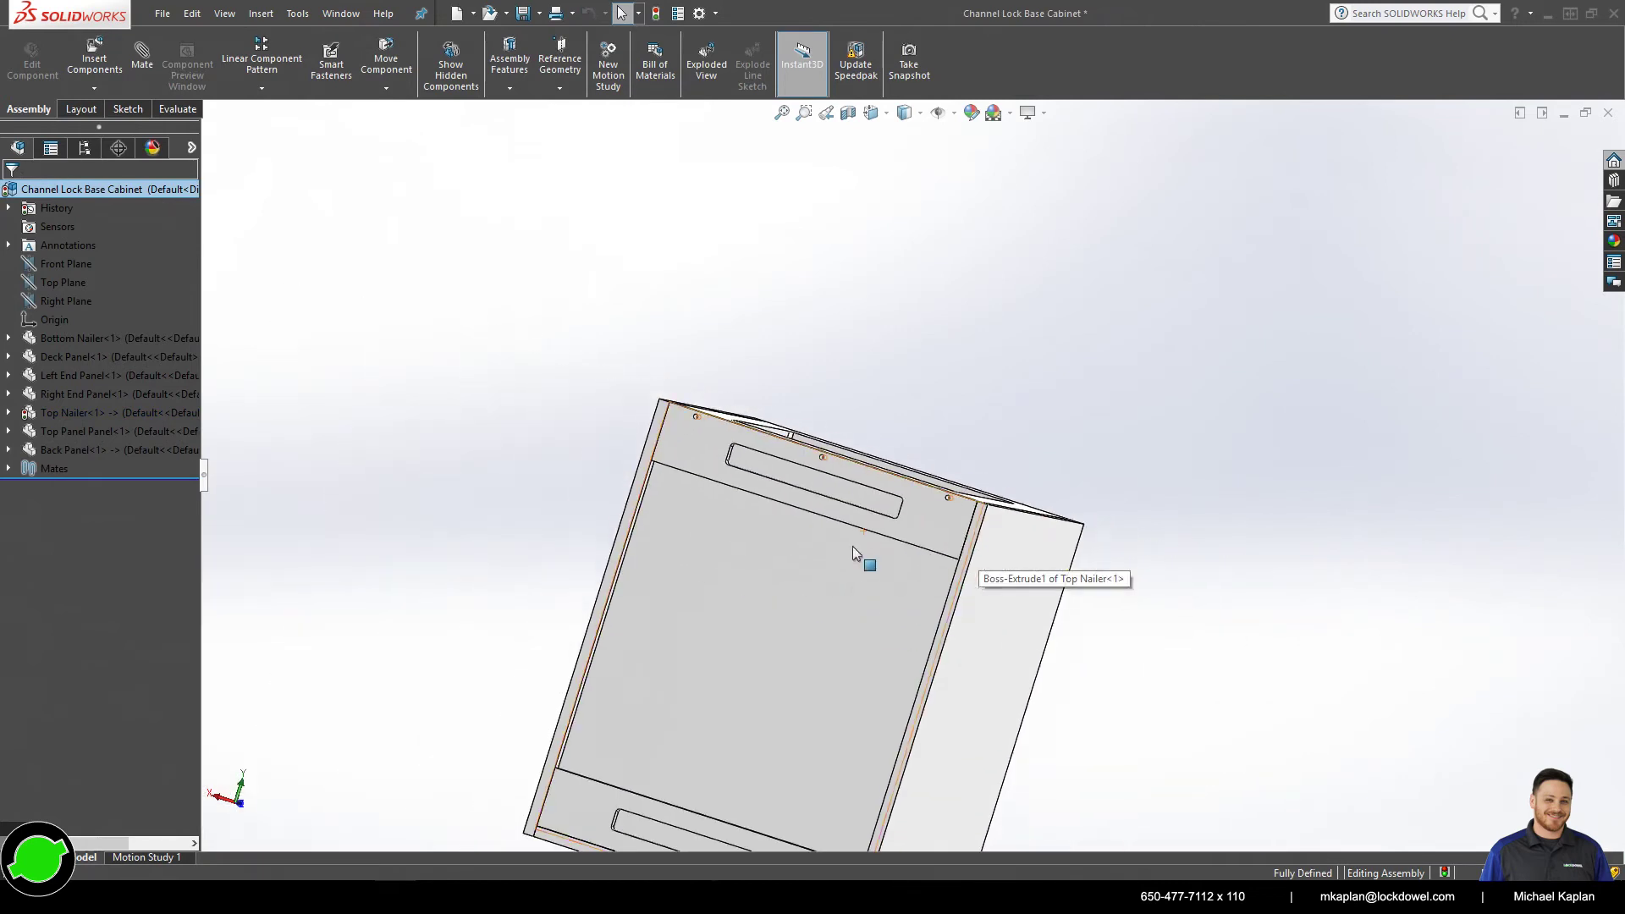
pyautogui.moveTo(853, 552); pyautogui.dragTo(936, 657, button='middle')
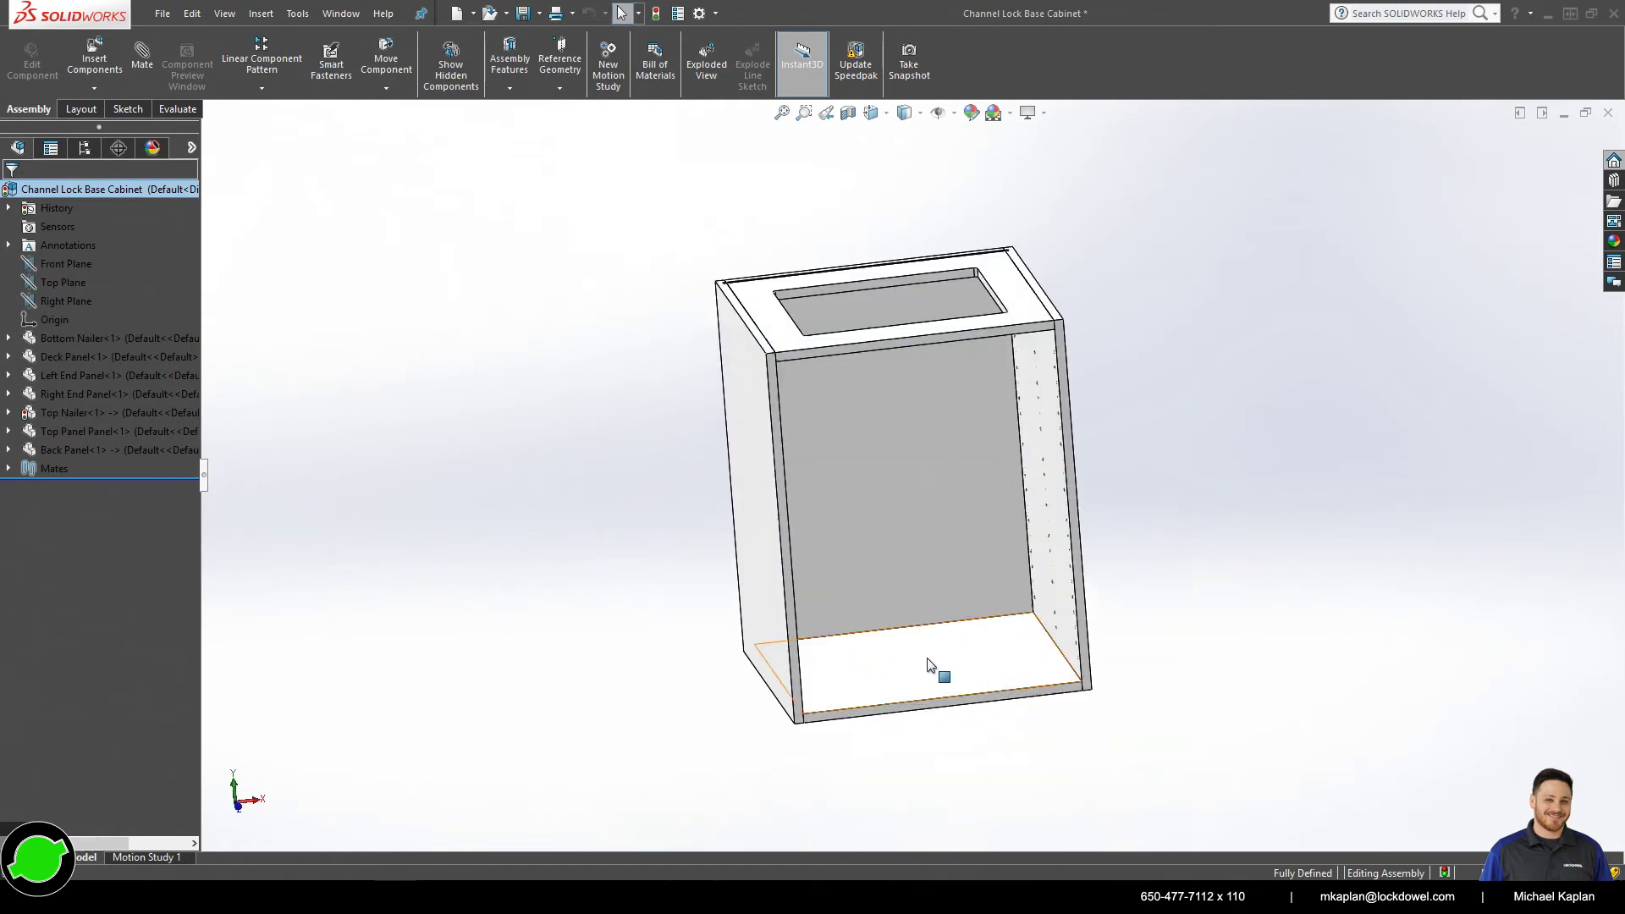
pyautogui.click(928, 664)
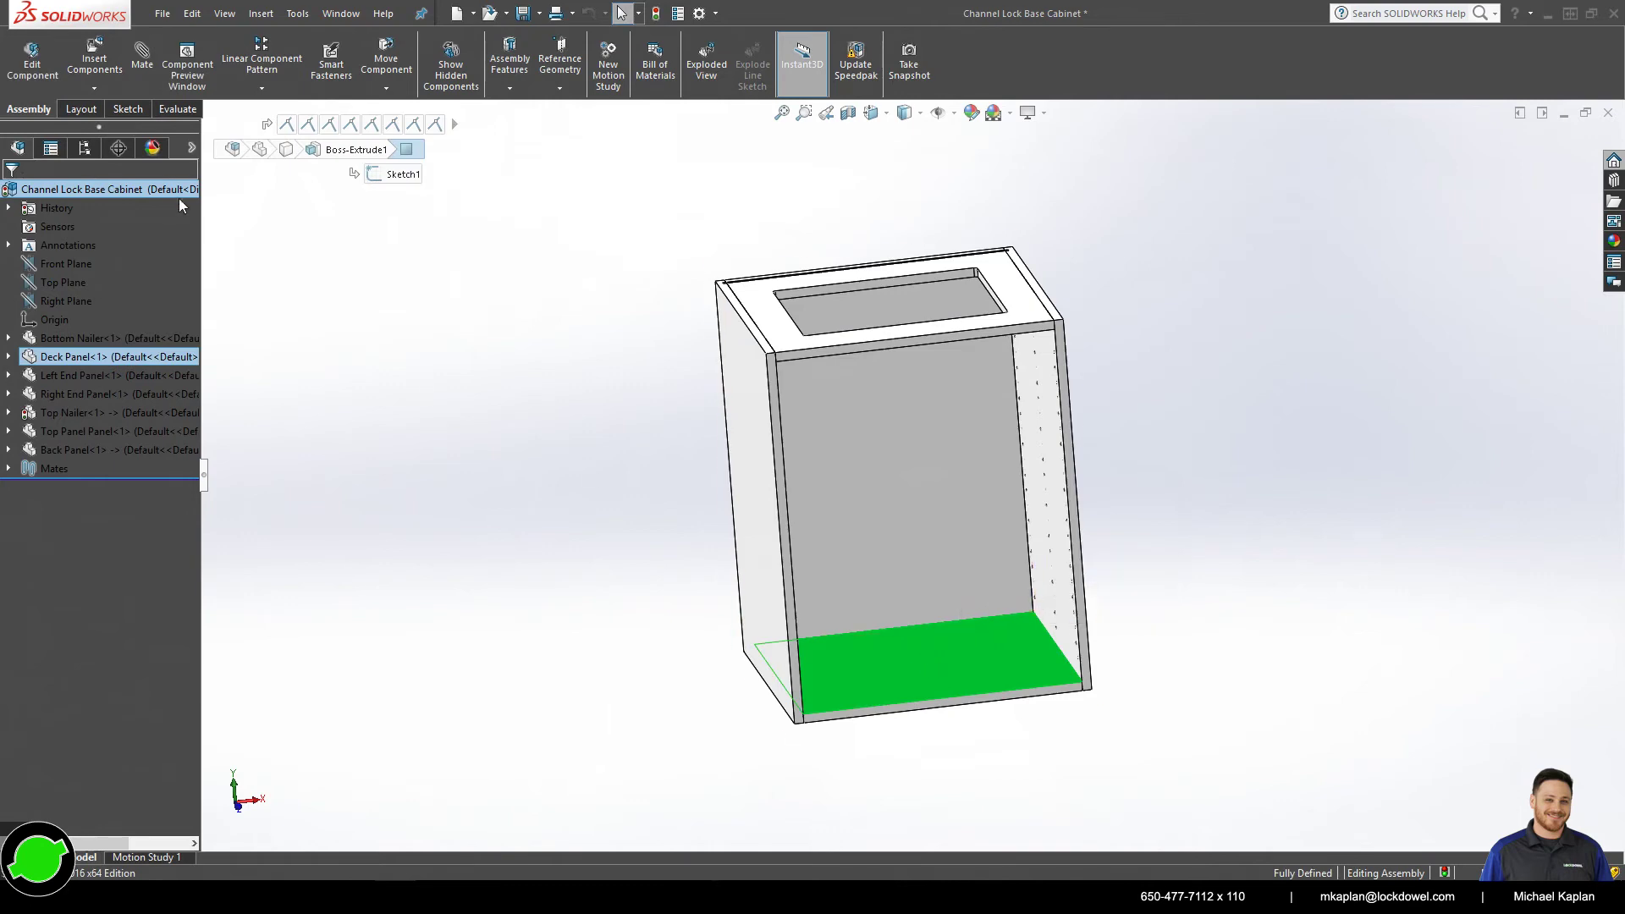
pyautogui.click(33, 63)
pyautogui.scroll(-5, 876, 641)
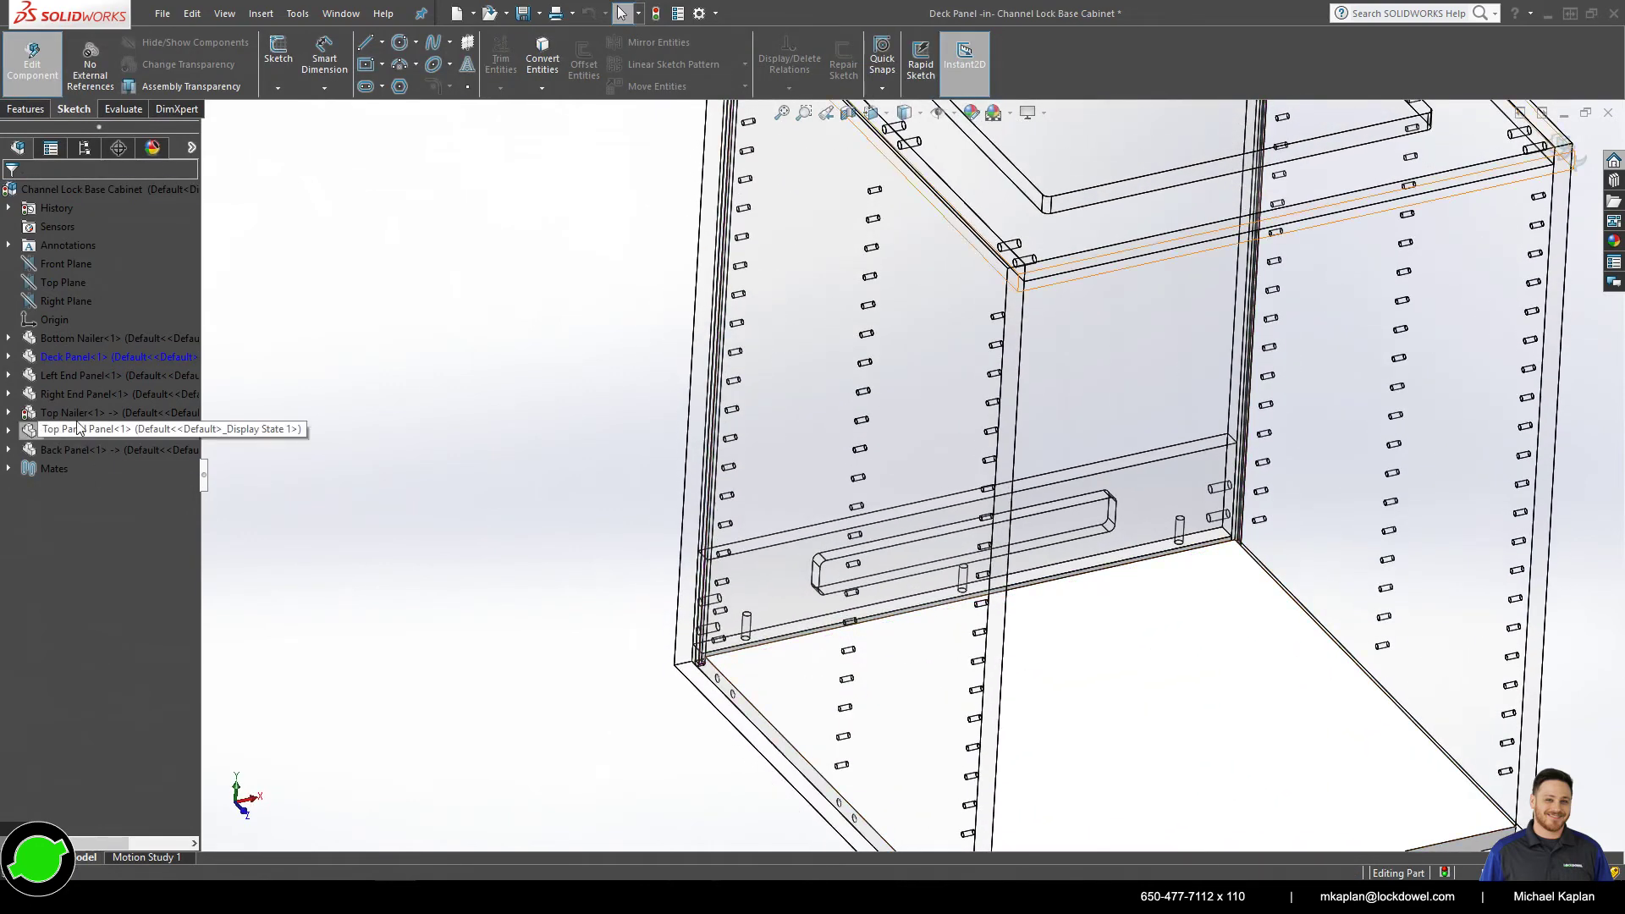
pyautogui.click(8, 338)
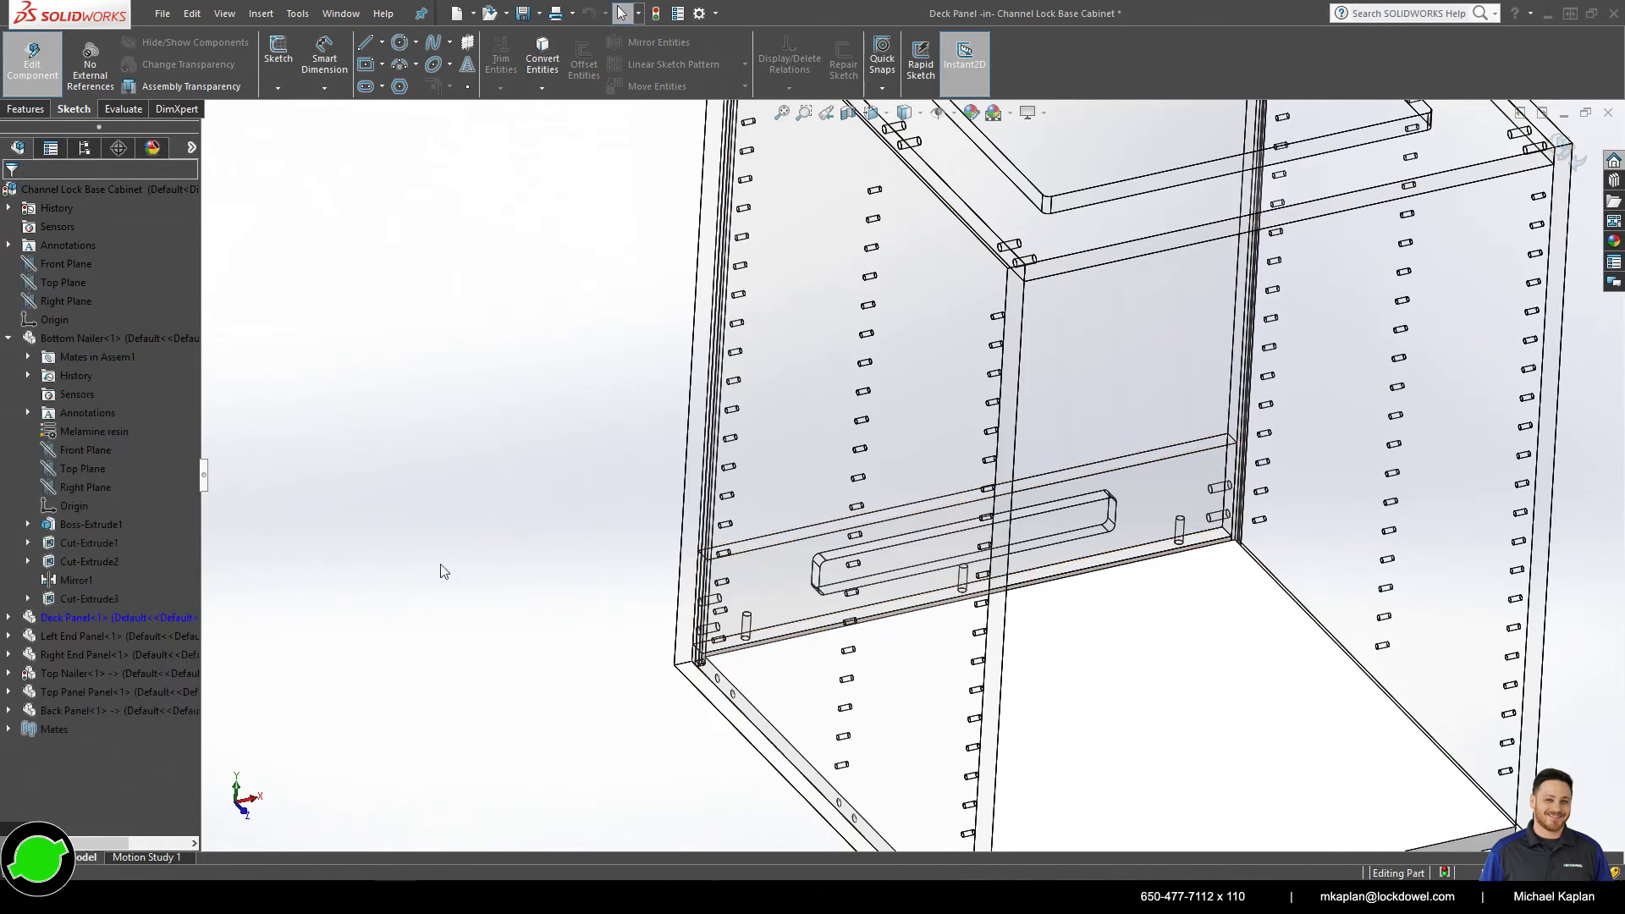
pyautogui.click(1100, 728)
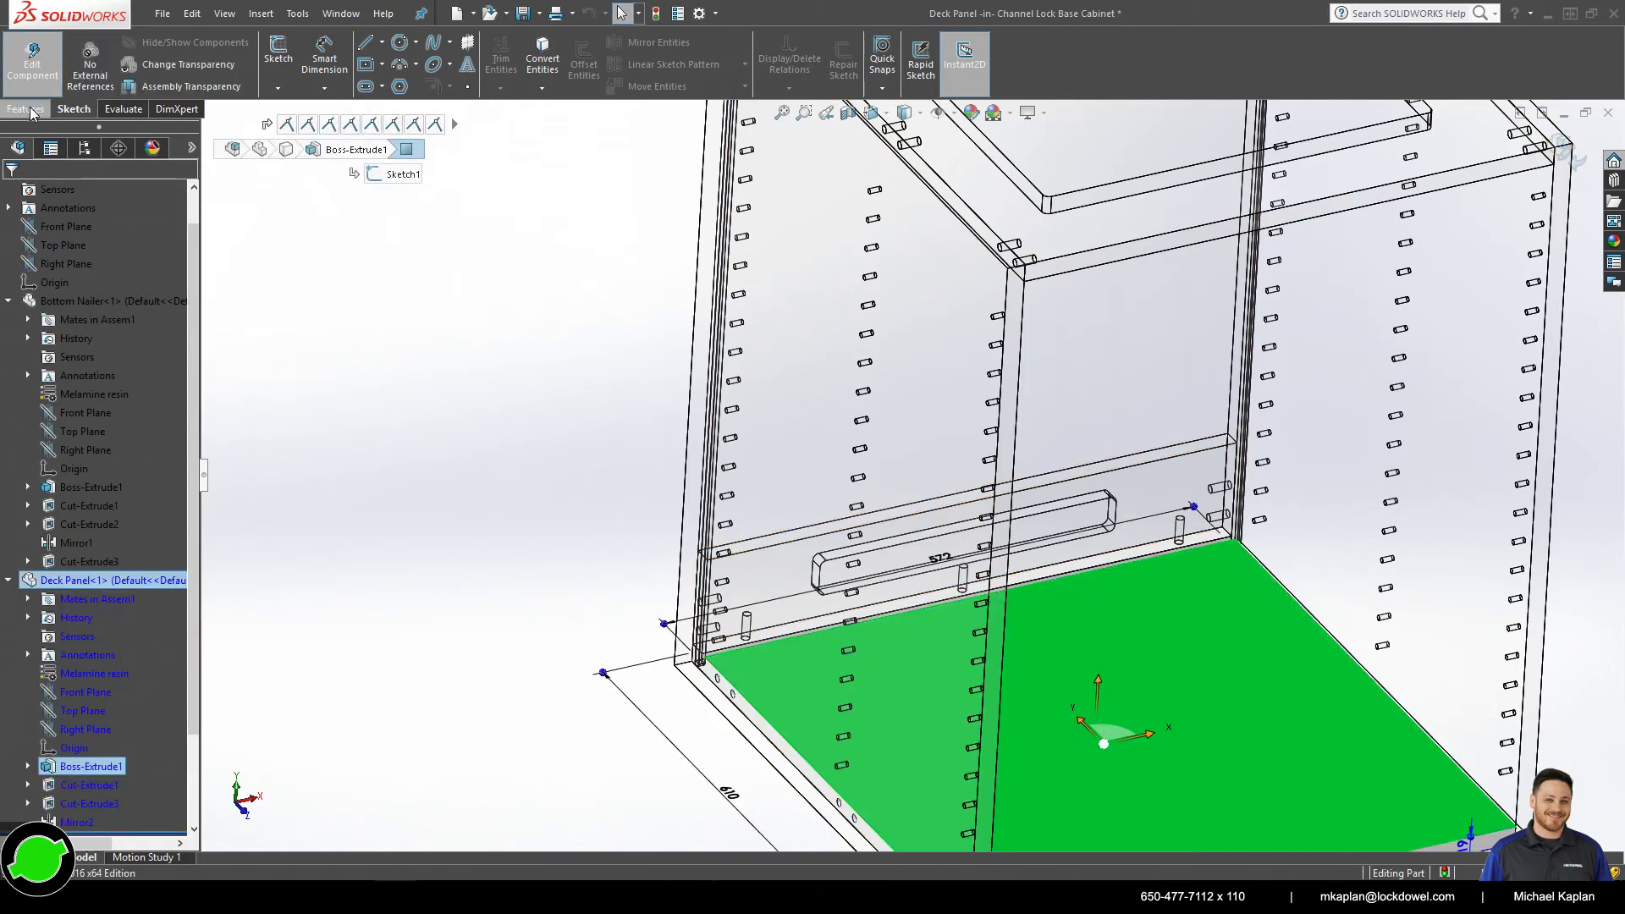
pyautogui.click(278, 60)
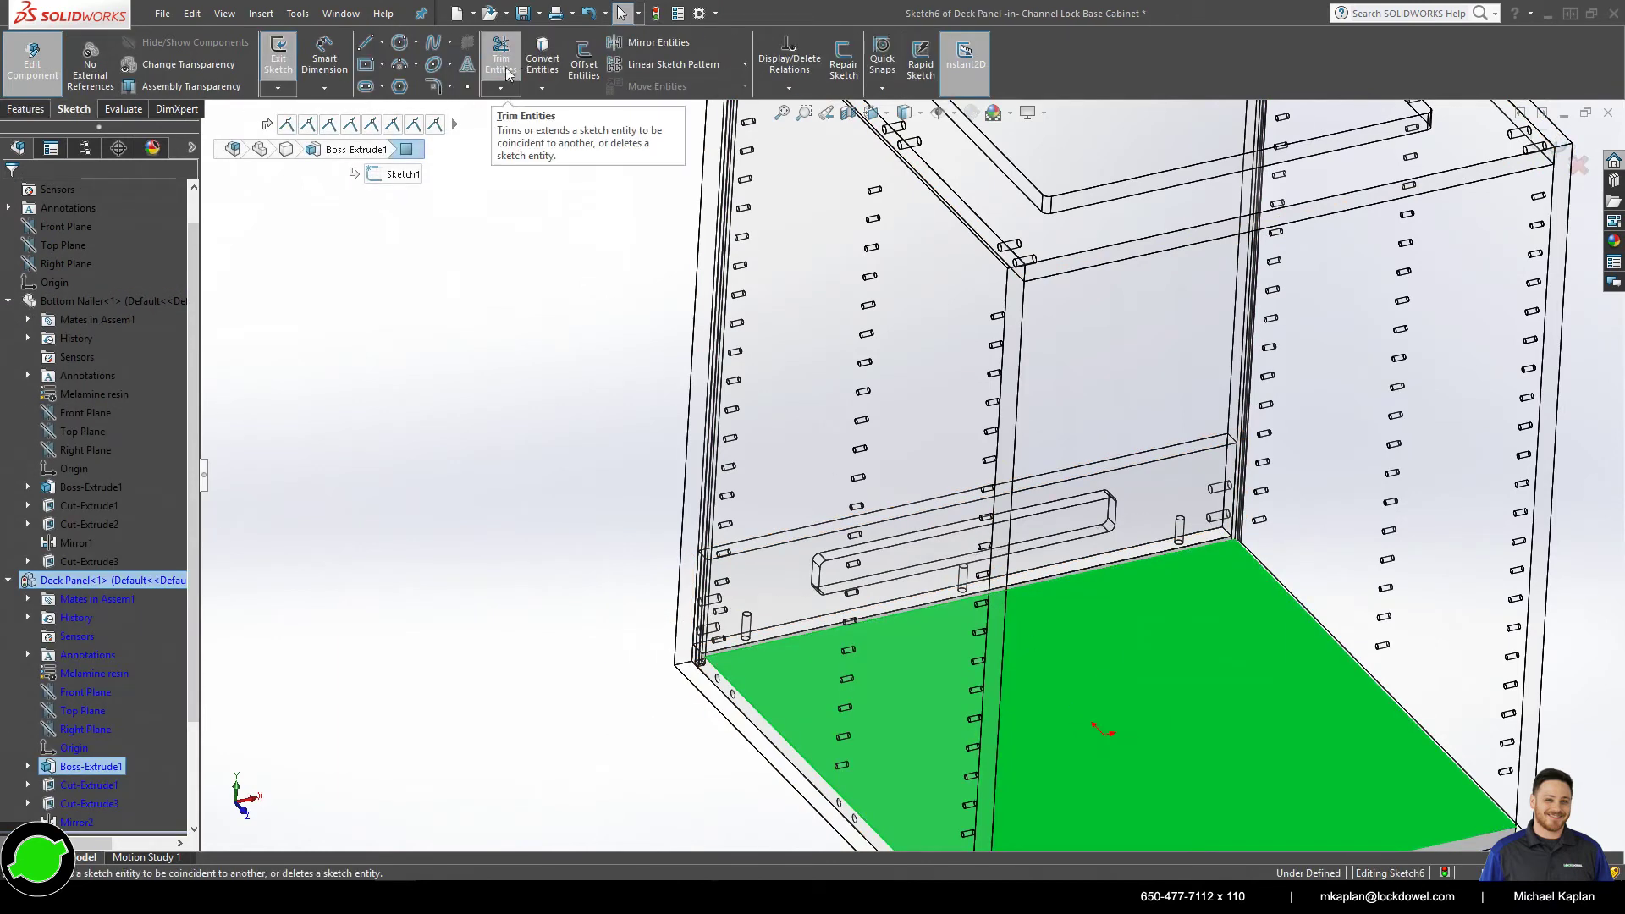
# - Convert the three hole circles of the bottom nailer's Sketch4, under its last cut feature, into the deck panel's sketch
pyautogui.click(102, 563)
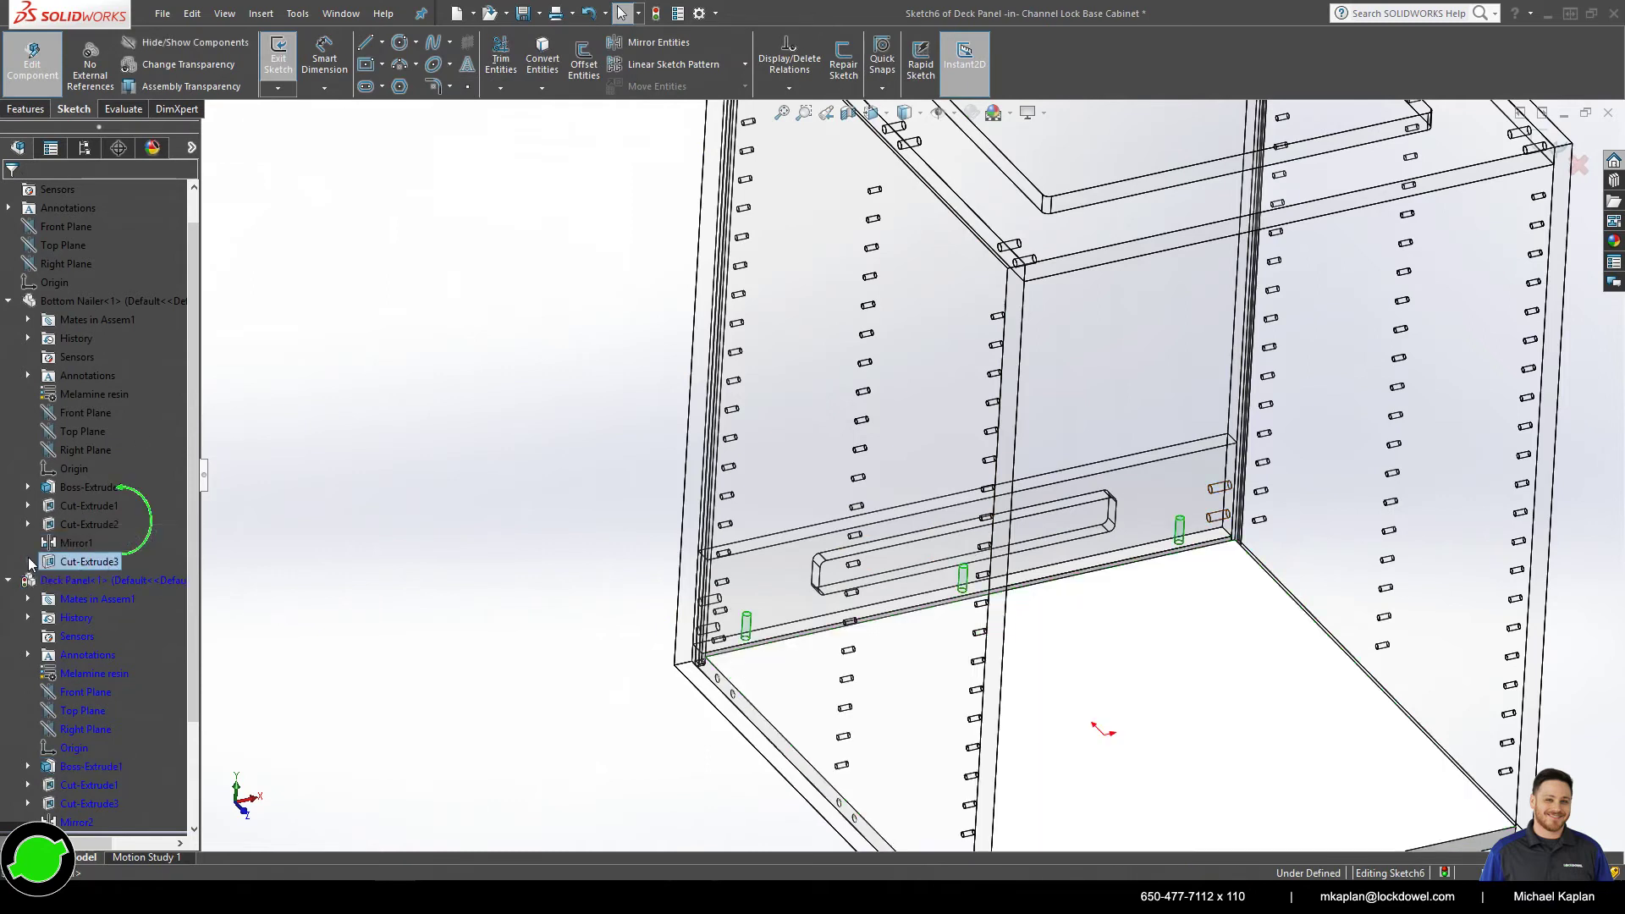
pyautogui.click(28, 562)
pyautogui.click(97, 581)
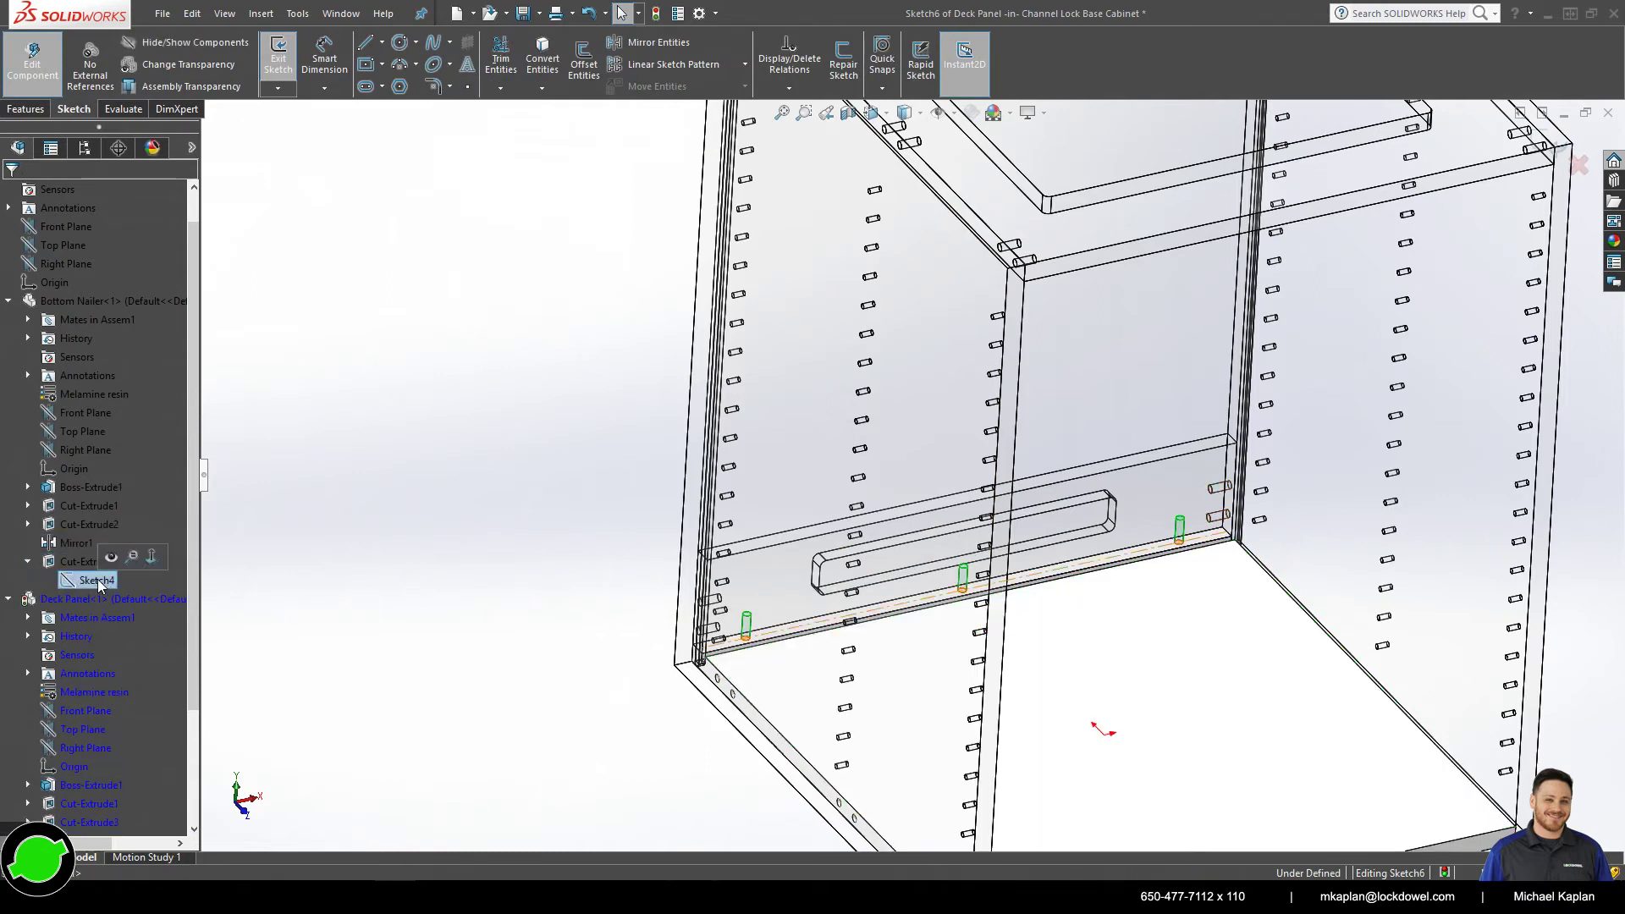
pyautogui.click(543, 60)
# - Close the deck panel sketch and cut its three converted circles as blind holes 13 mm deep
pyautogui.click(275, 58)
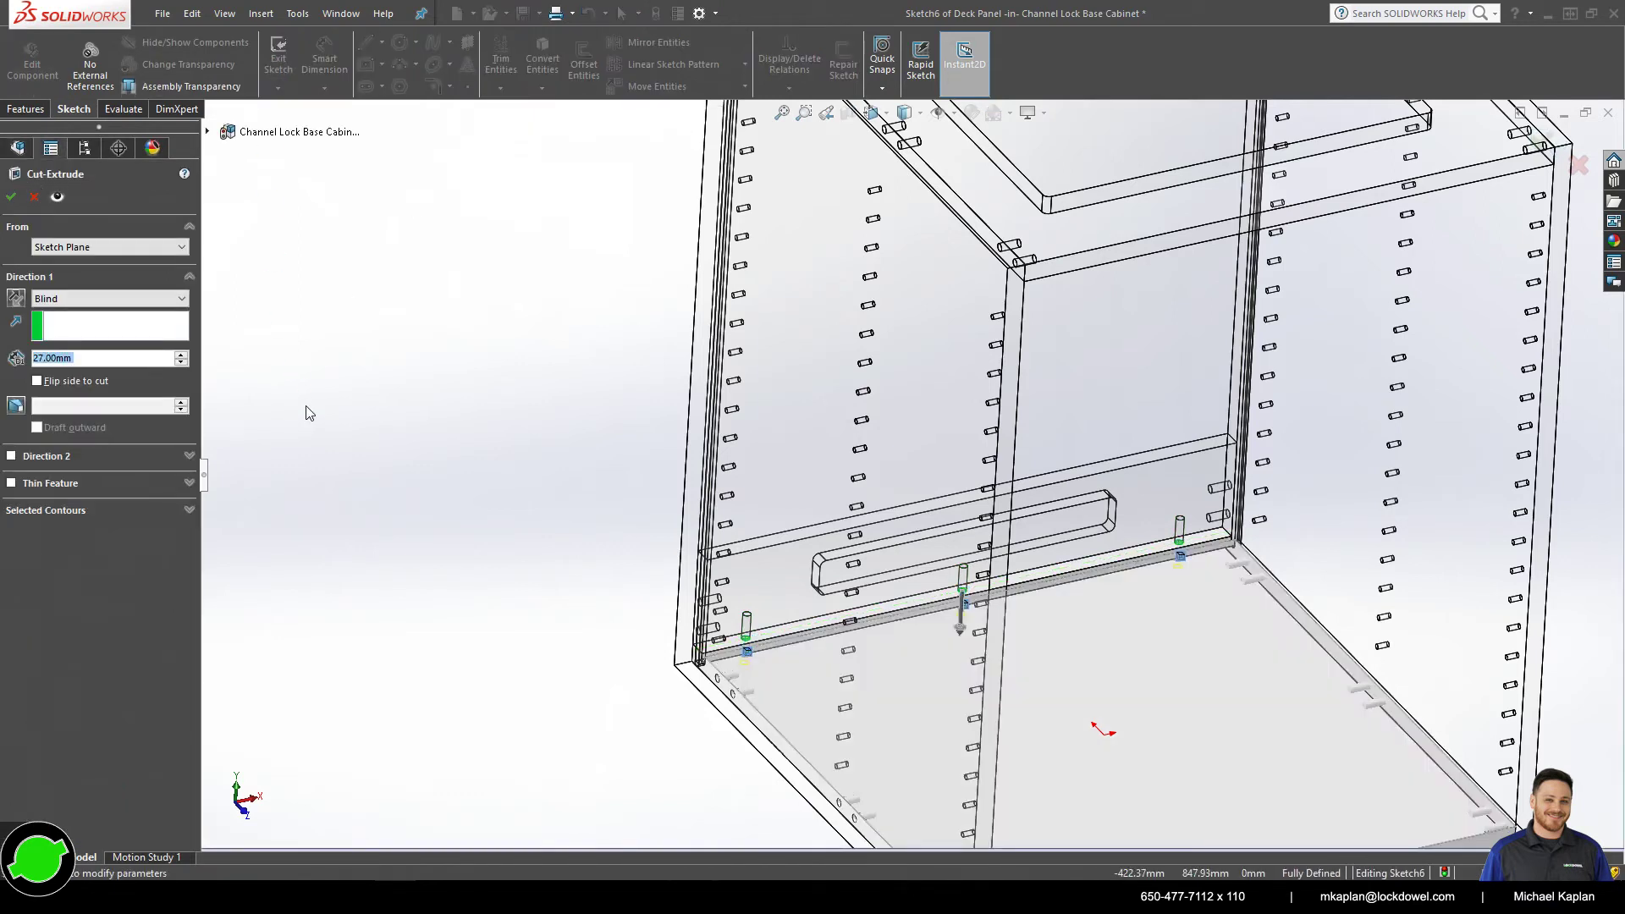
pyautogui.write('13')
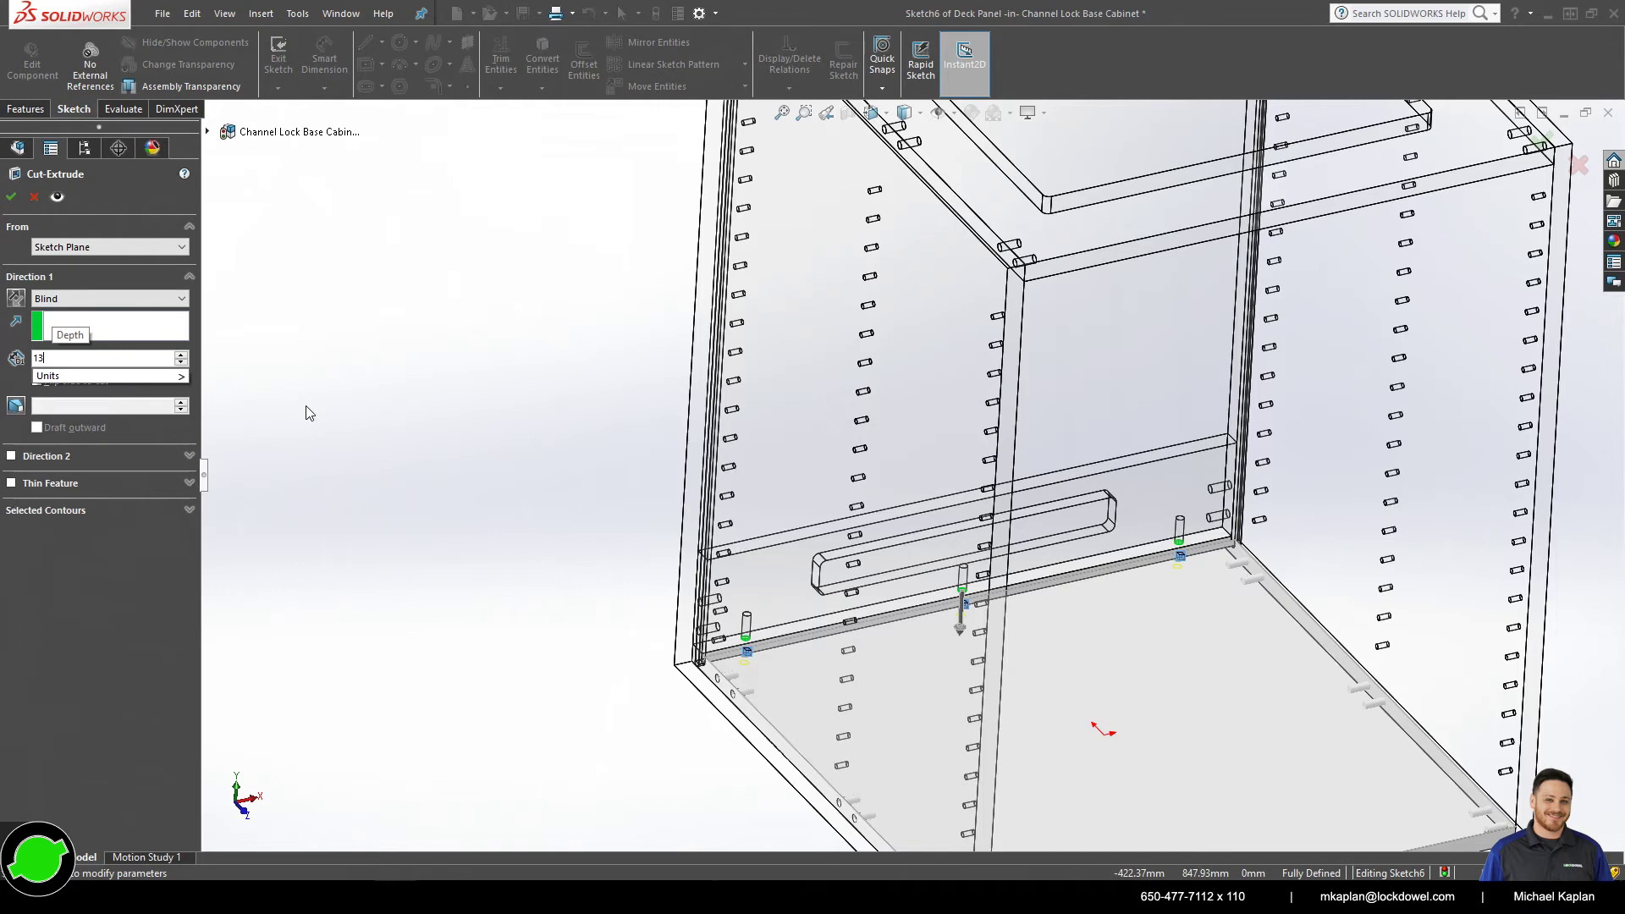
pyautogui.press('Return')
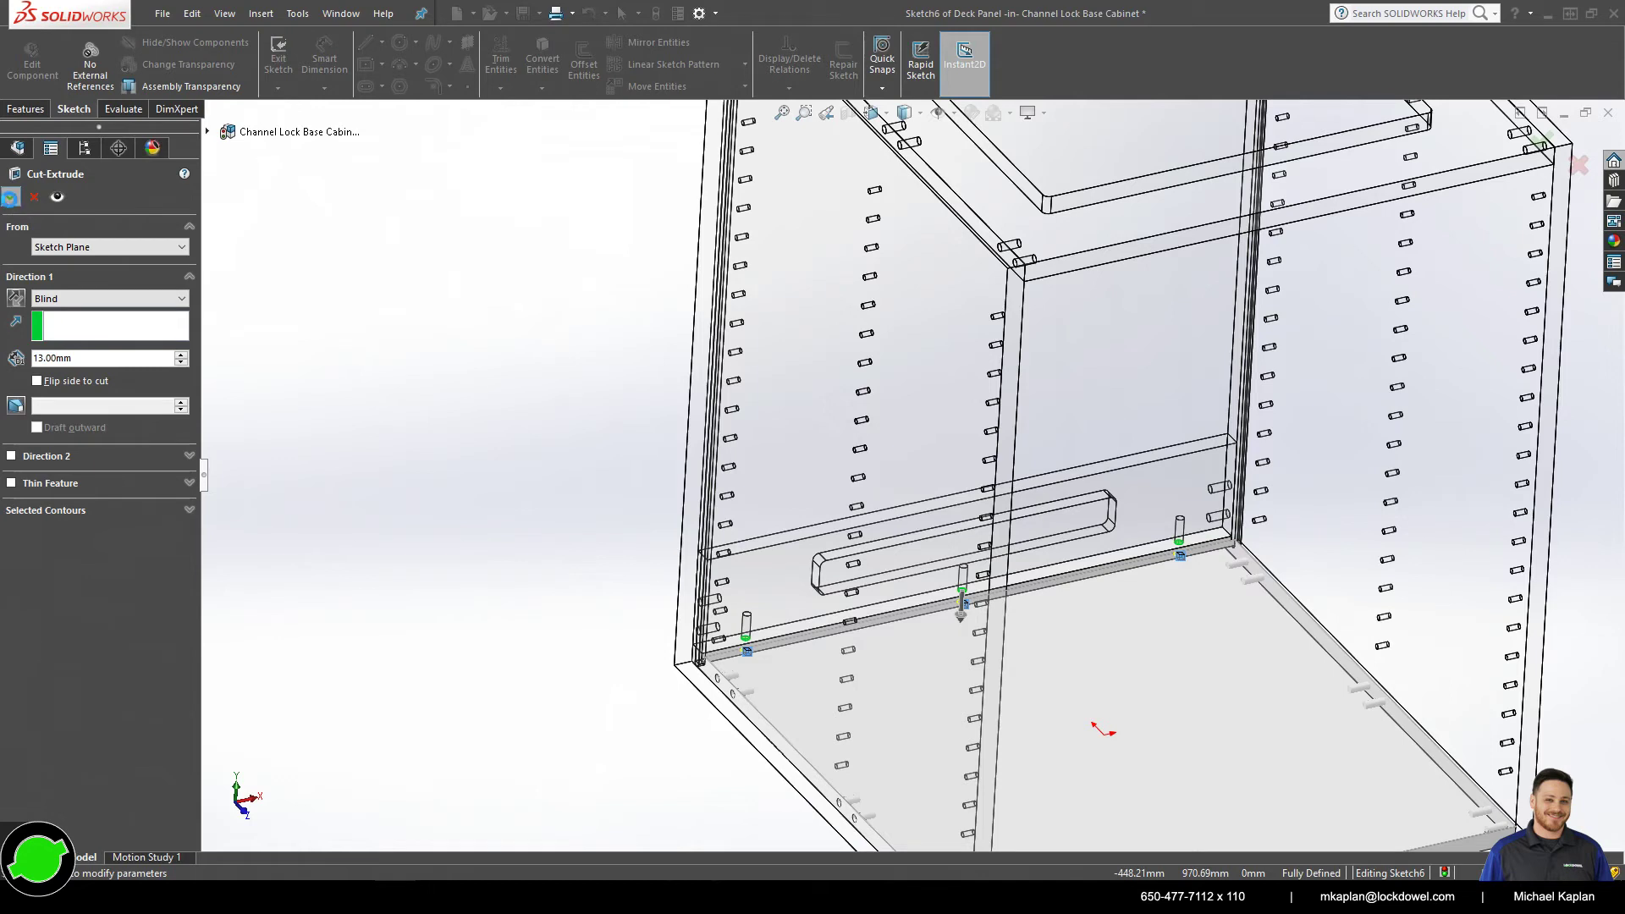
pyautogui.press('Return')
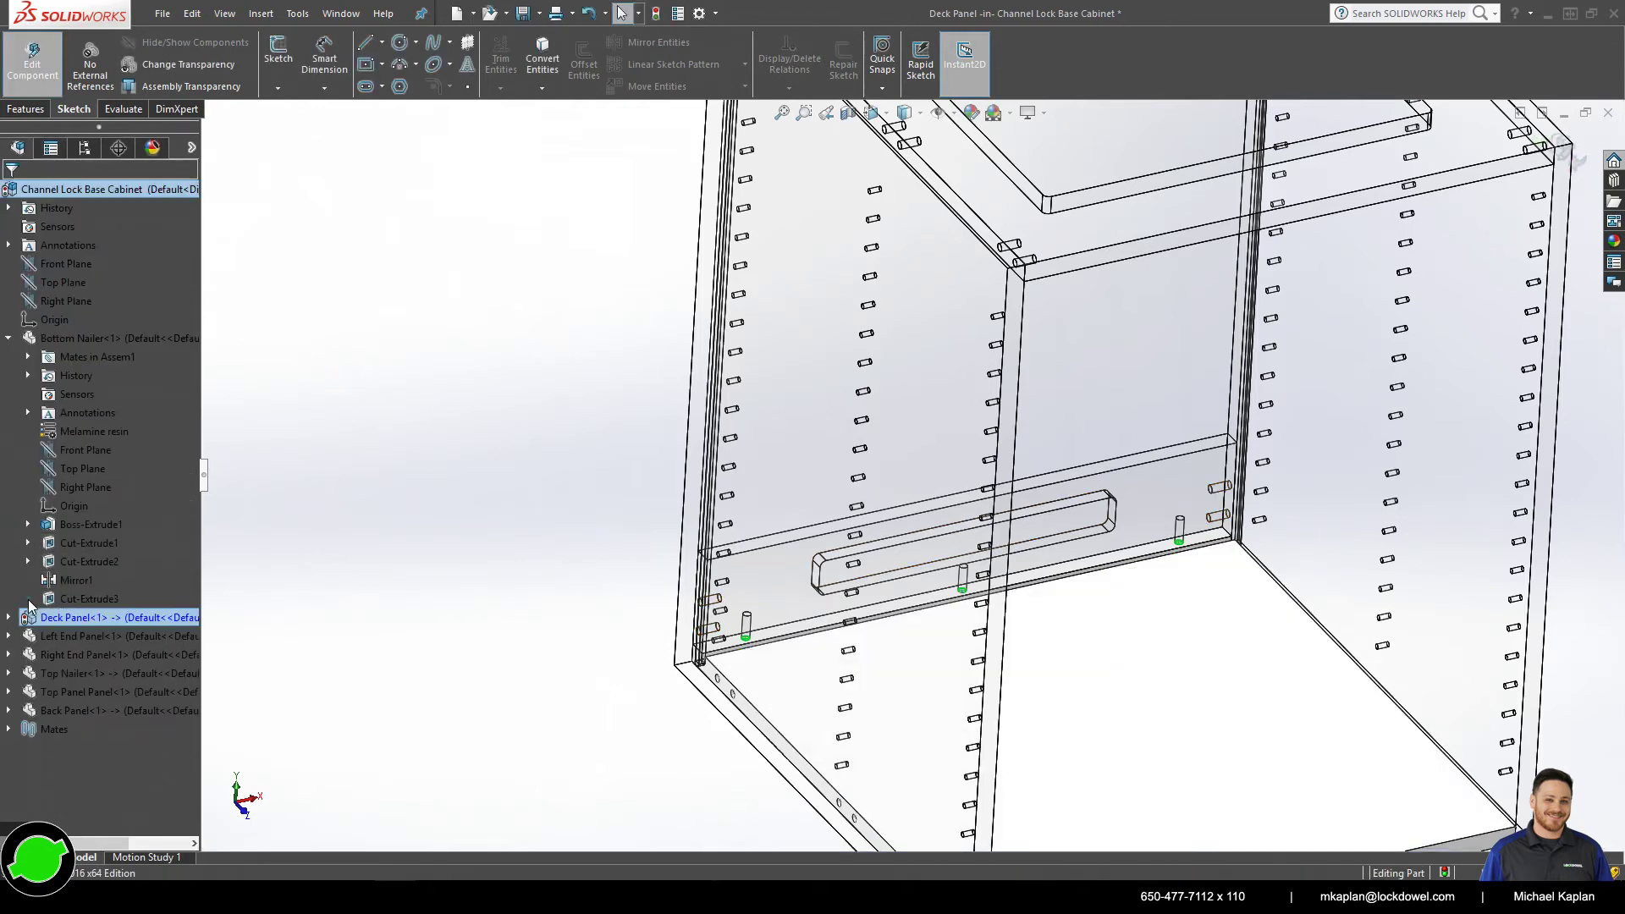
# - Collapse the bottom nailer's feature list, check the new deck panel holes and finish editing the deck panel in the assembly
pyautogui.click(8, 339)
pyautogui.click(457, 472)
pyautogui.scroll(-2, 787, 651)
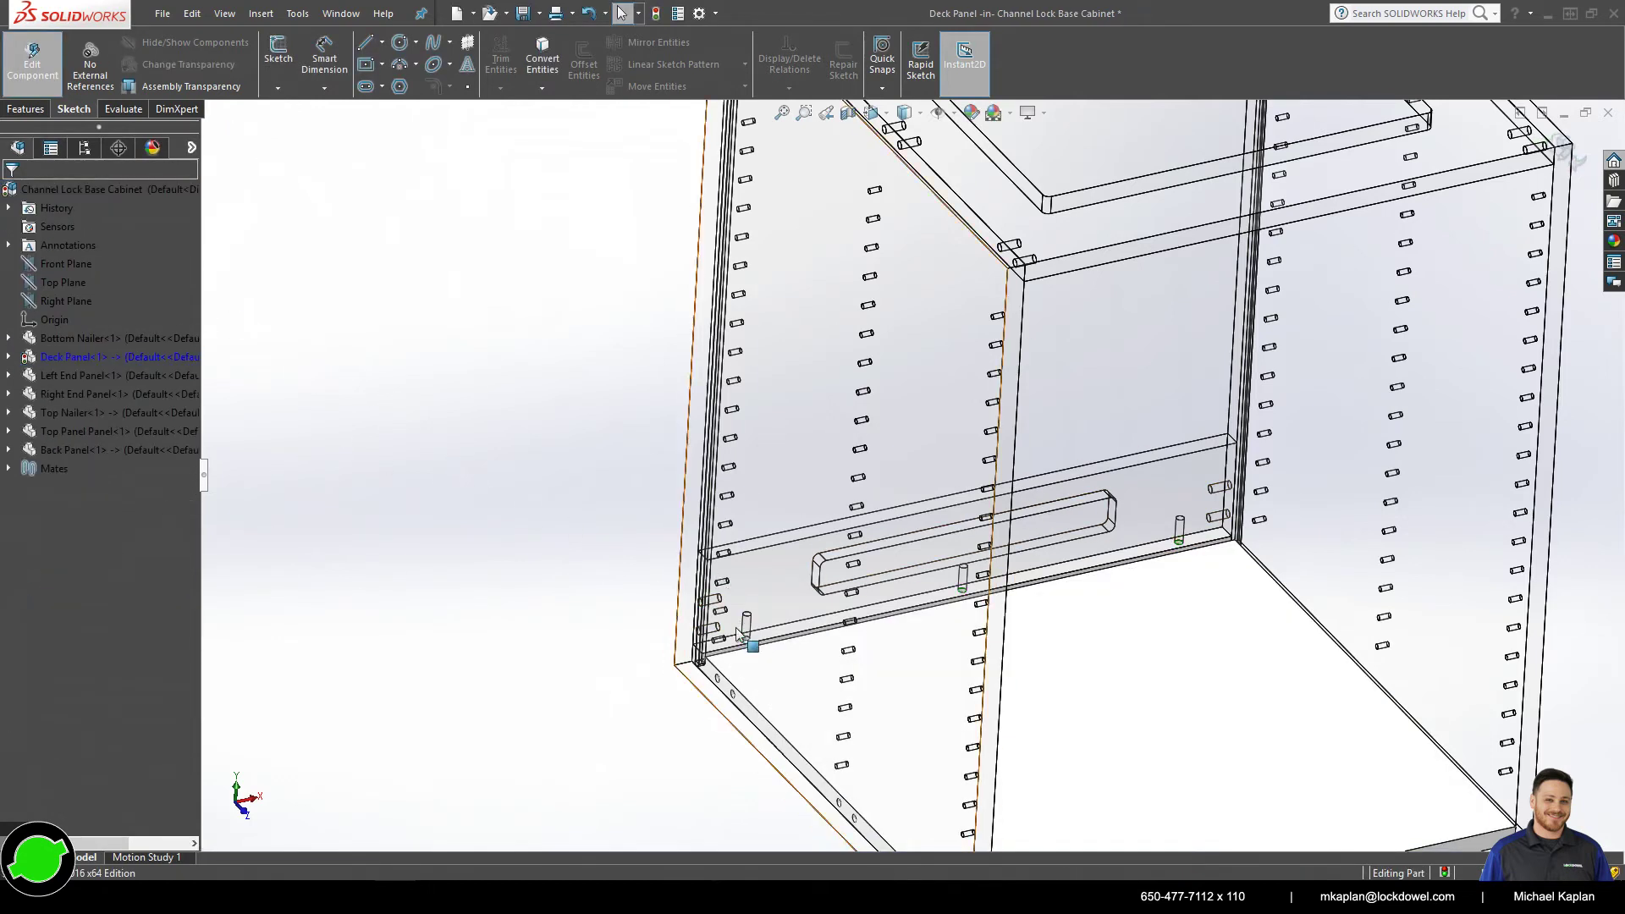
pyautogui.scroll(-5, 787, 646)
pyautogui.middleClick(744, 565)
pyautogui.moveTo(745, 565); pyautogui.dragTo(751, 636, button='middle')
pyautogui.scroll(2, 751, 635)
pyautogui.scroll(3, 1354, 508)
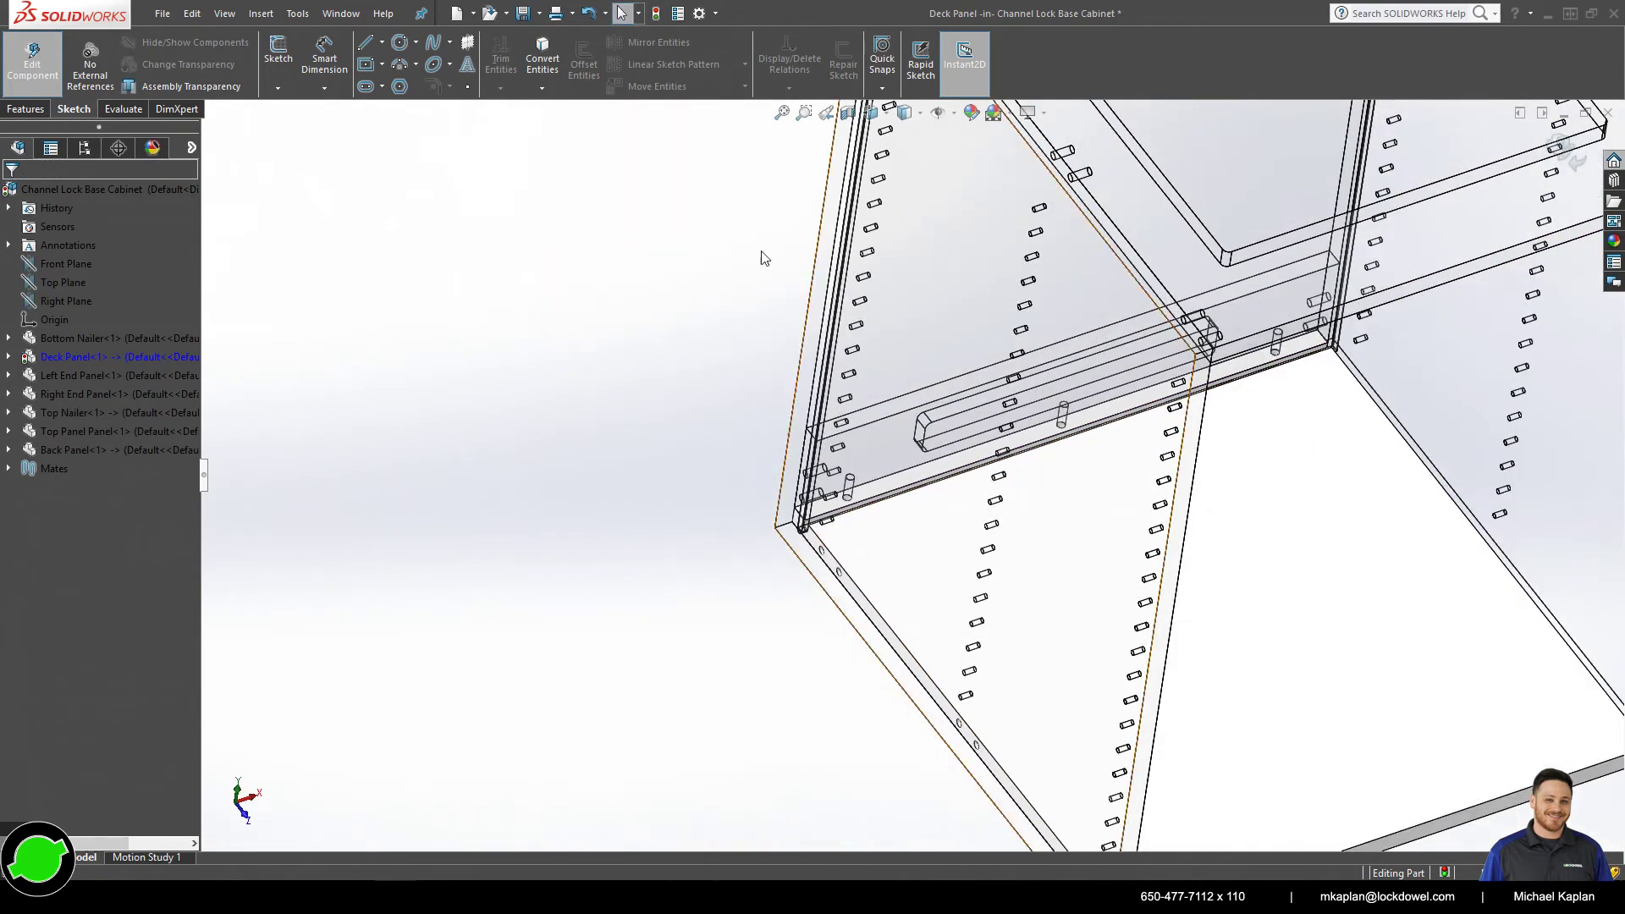
pyautogui.click(34, 61)
# - Show the whole cabinet in isometric view and save the Channel Lock Base Cabinet assembly
pyautogui.press('space')
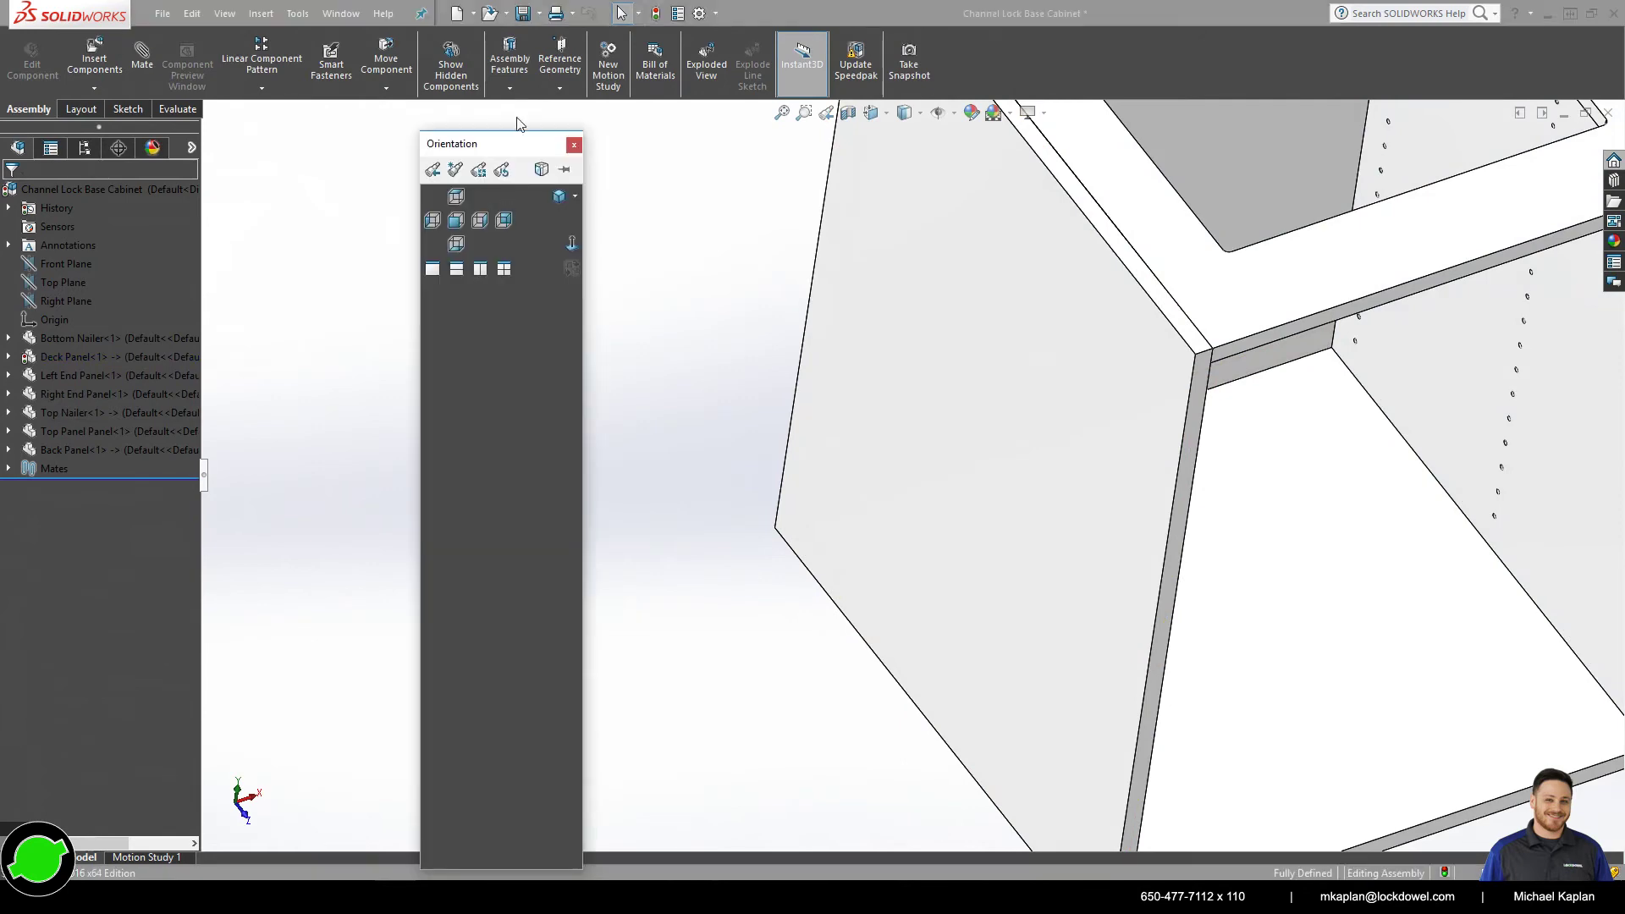
pyautogui.click(560, 197)
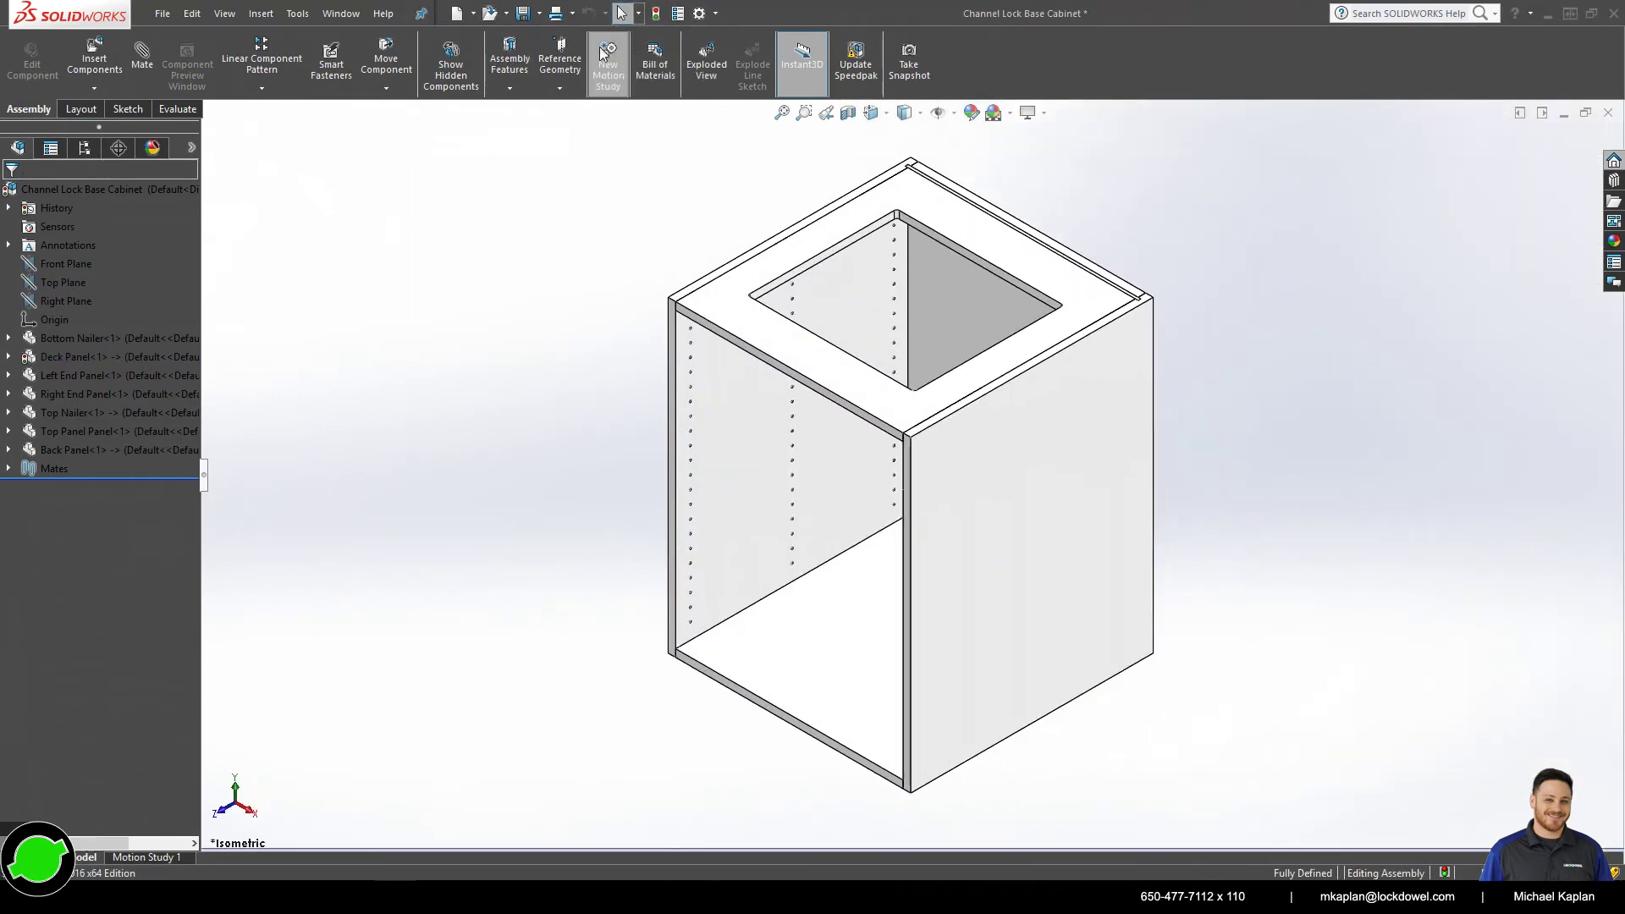
pyautogui.click(523, 14)
pyautogui.click(339, 262)
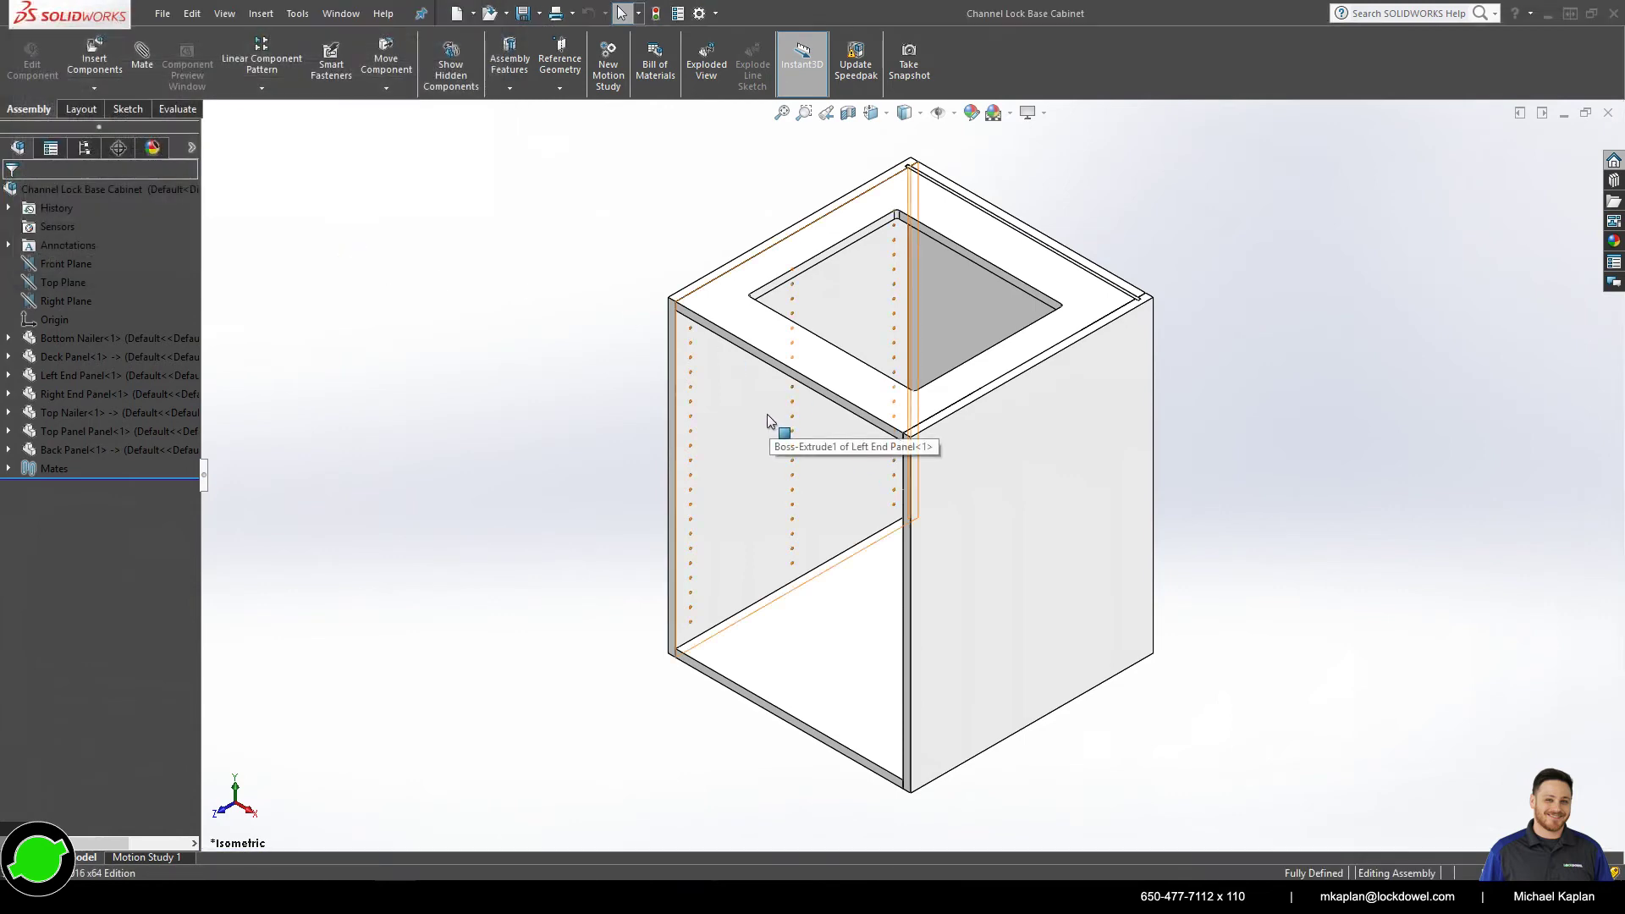
# - Switch to the browser showing the Lockdowel online catalog's E900BP Nylon Barbed Channel Lock specification and routing instructions
pyautogui.click(436, 897)
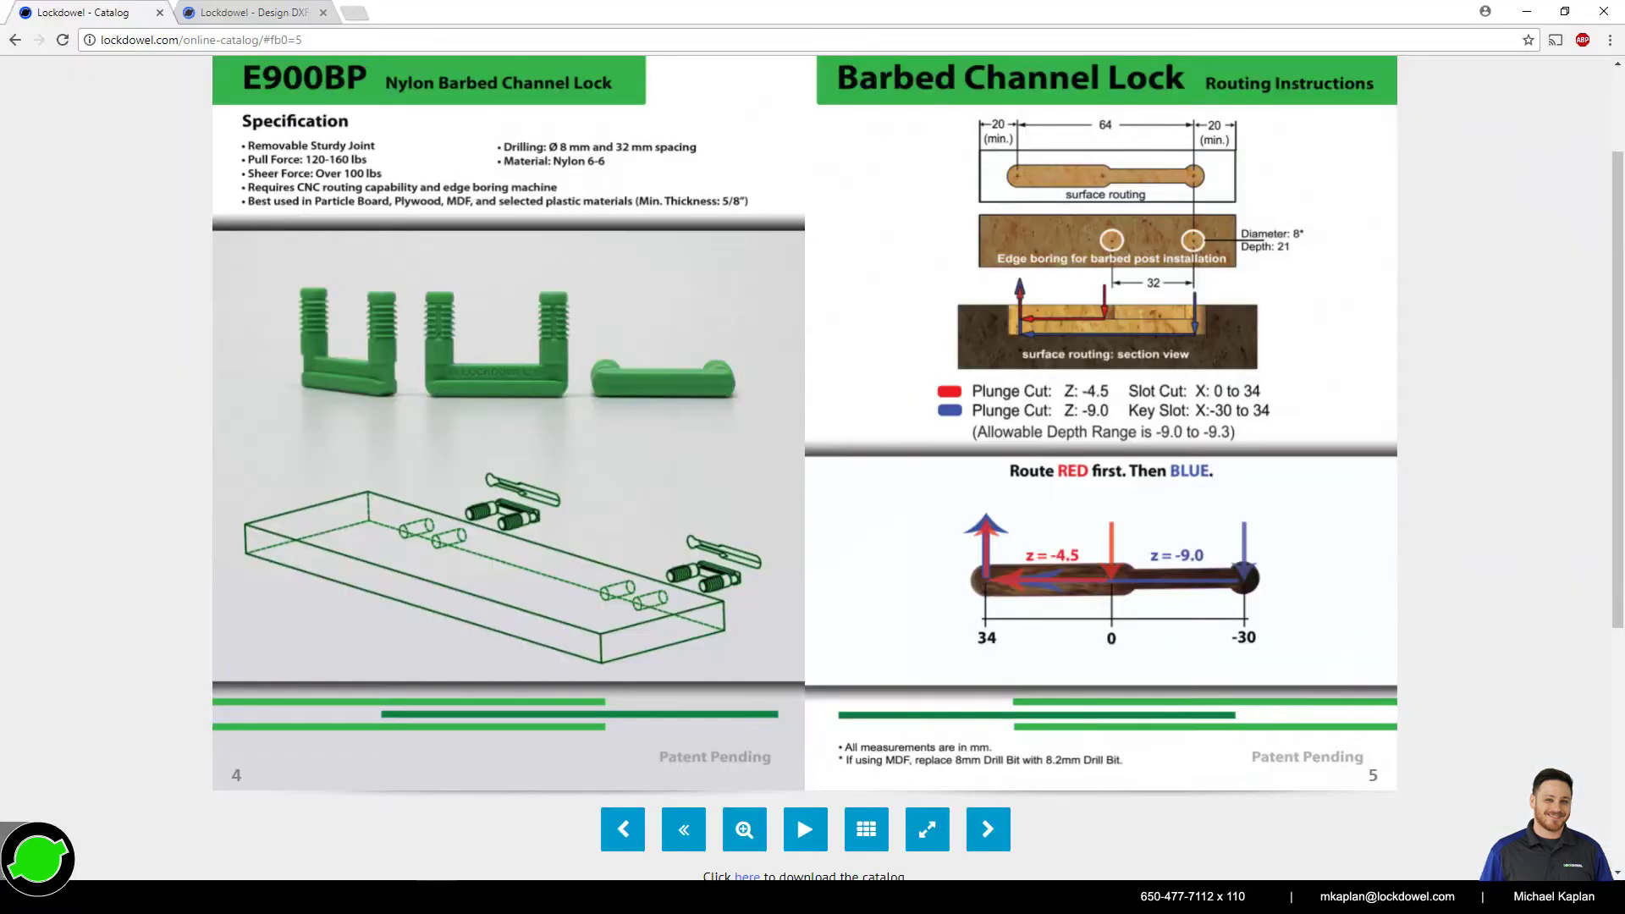
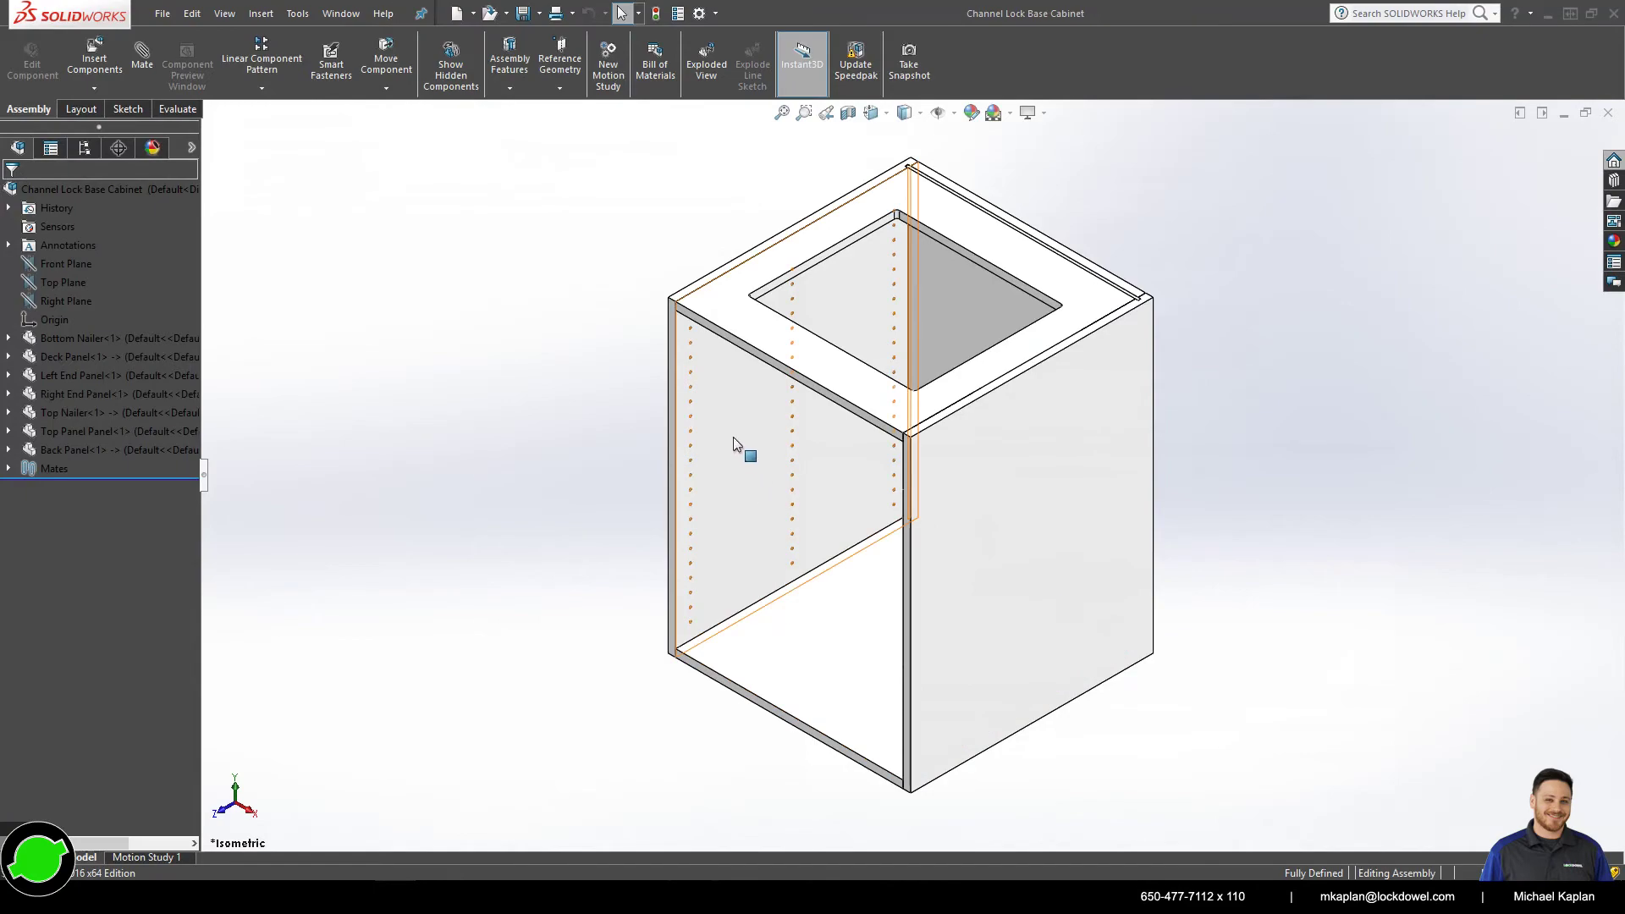
# - Edit the left end panel in place within the assembly and start a sketch on its inner face
pyautogui.click(733, 437)
pyautogui.click(841, 345)
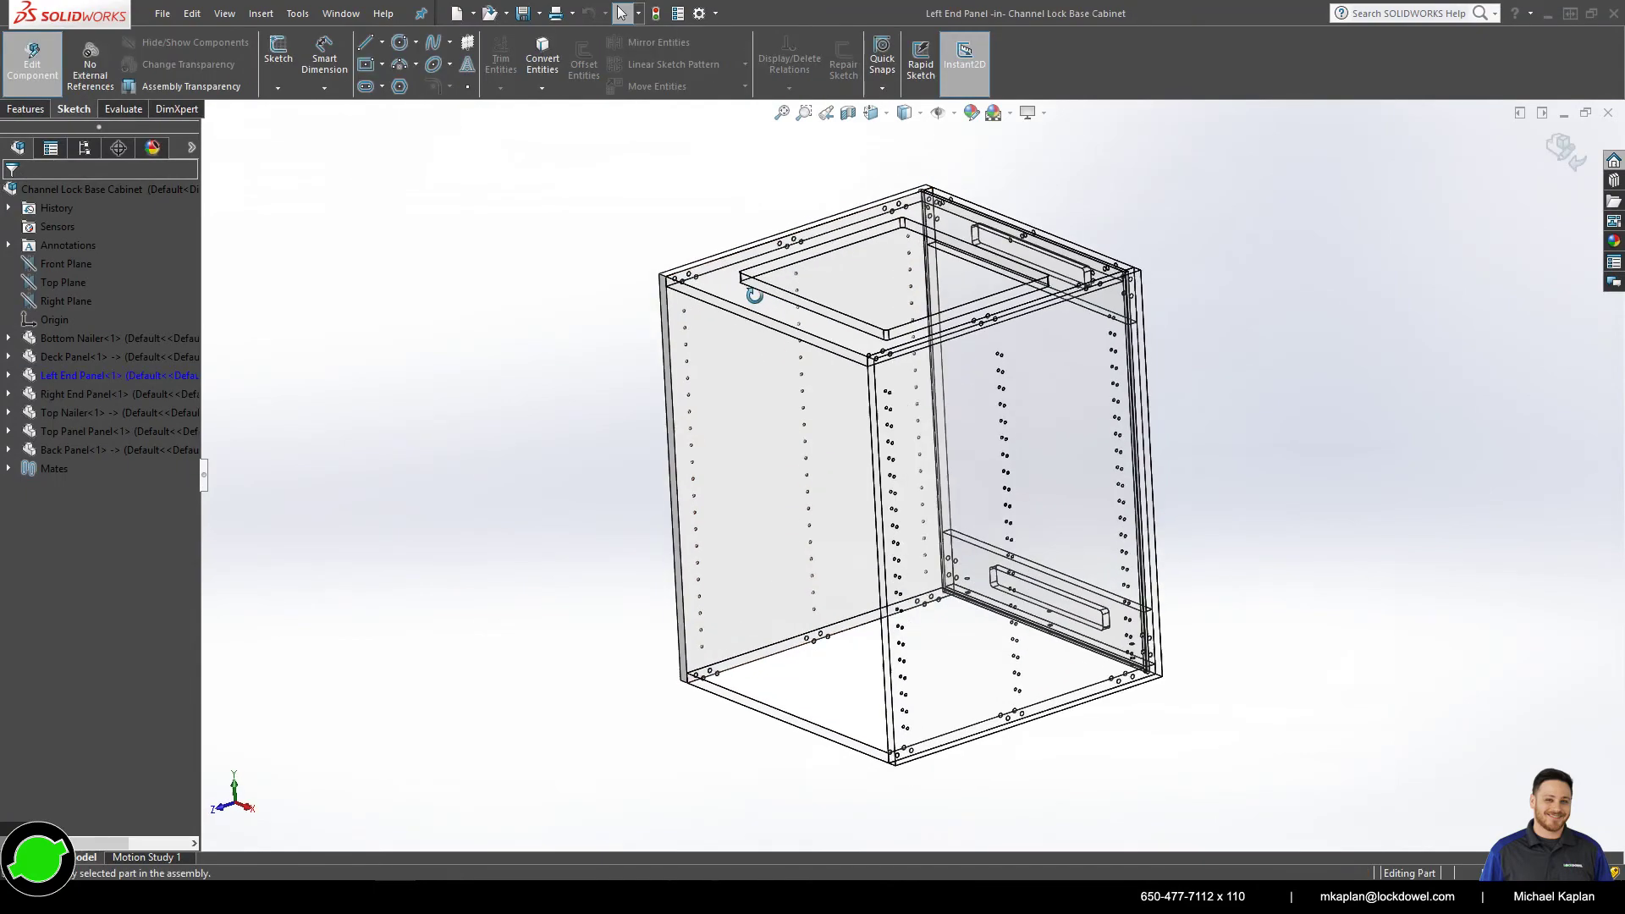
pyautogui.scroll(4, 765, 338)
pyautogui.click(776, 368)
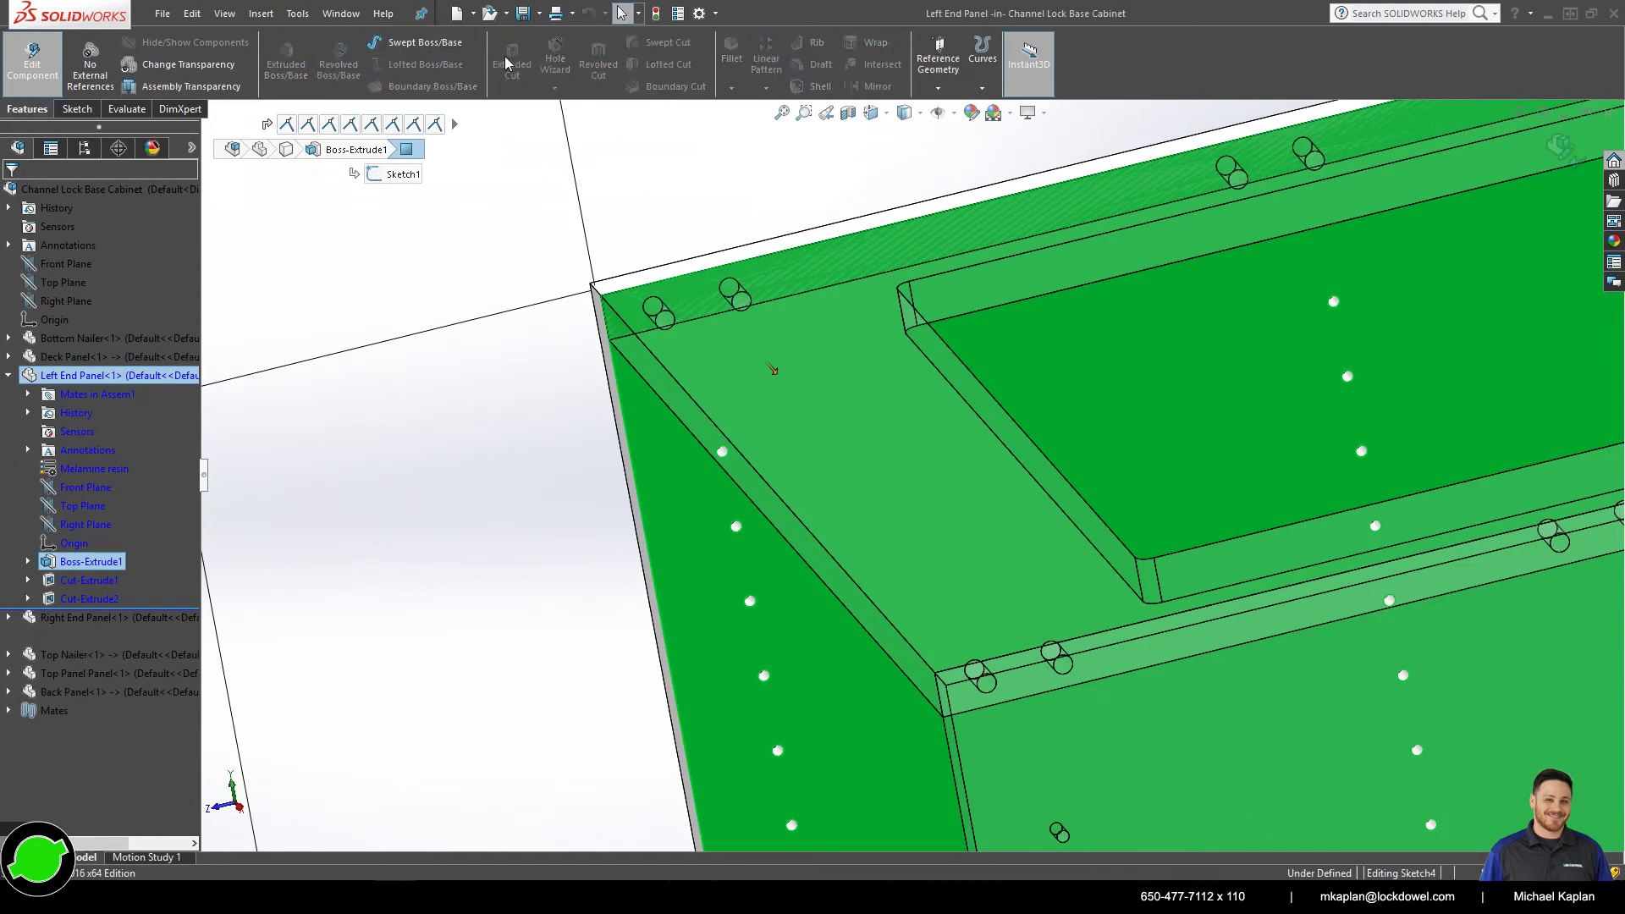
pyautogui.click(277, 57)
# - Sketch a circle about 16 mm in diameter near the upper front corner and, from its centre, a straight slot about 36 mm long between centres
pyautogui.click(400, 42)
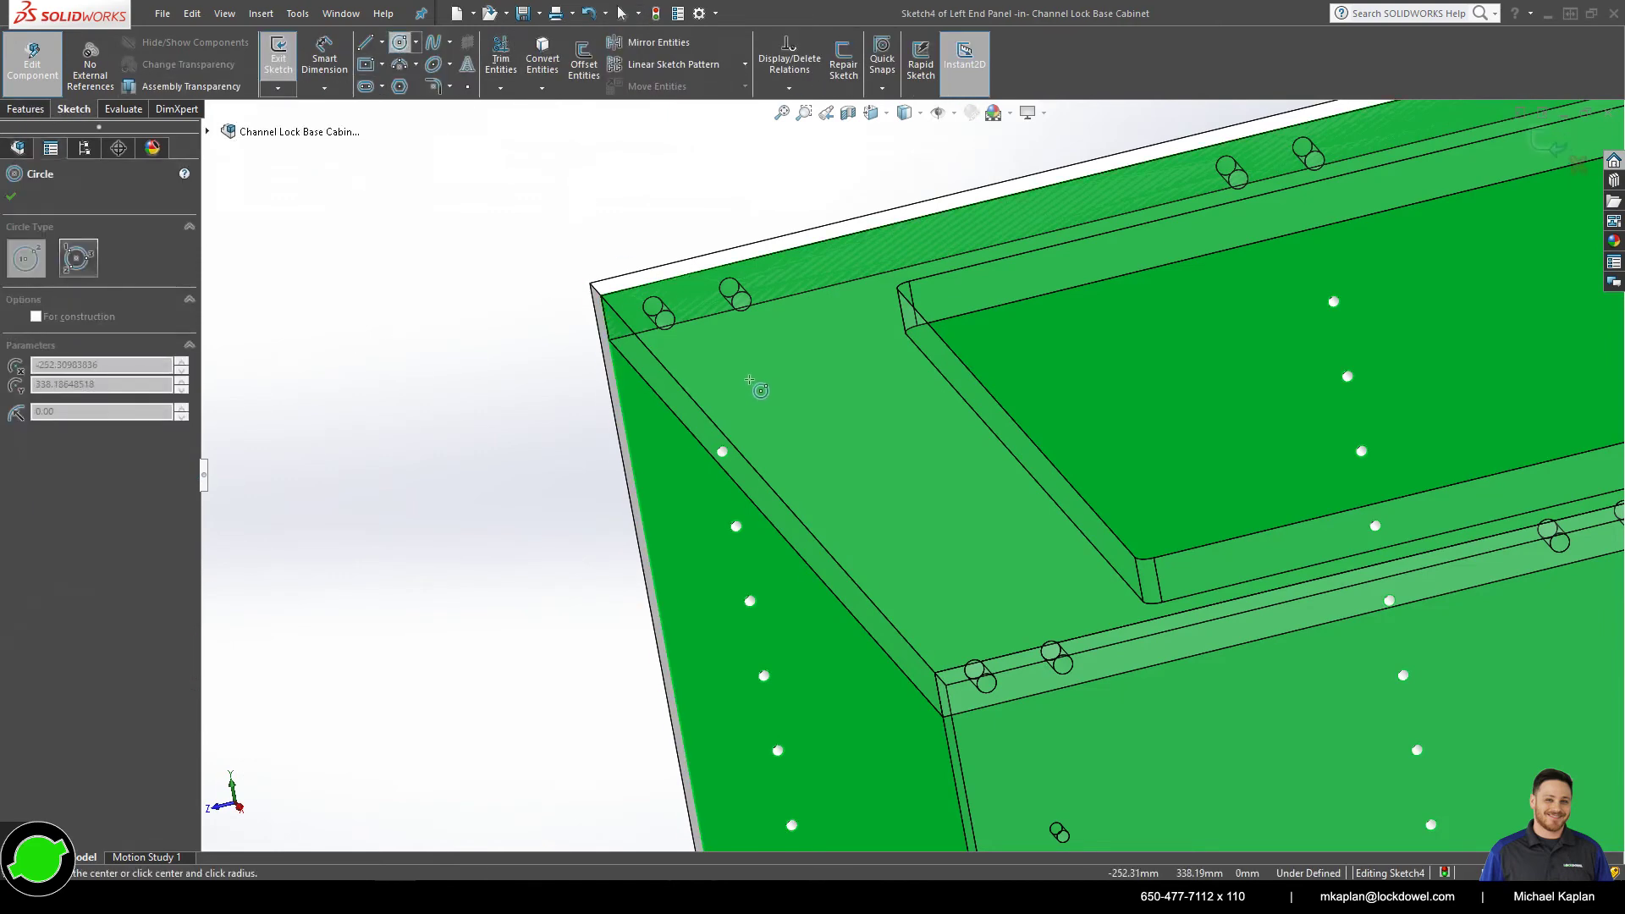
pyautogui.moveTo(748, 379); pyautogui.dragTo(766, 376)
pyautogui.click(403, 85)
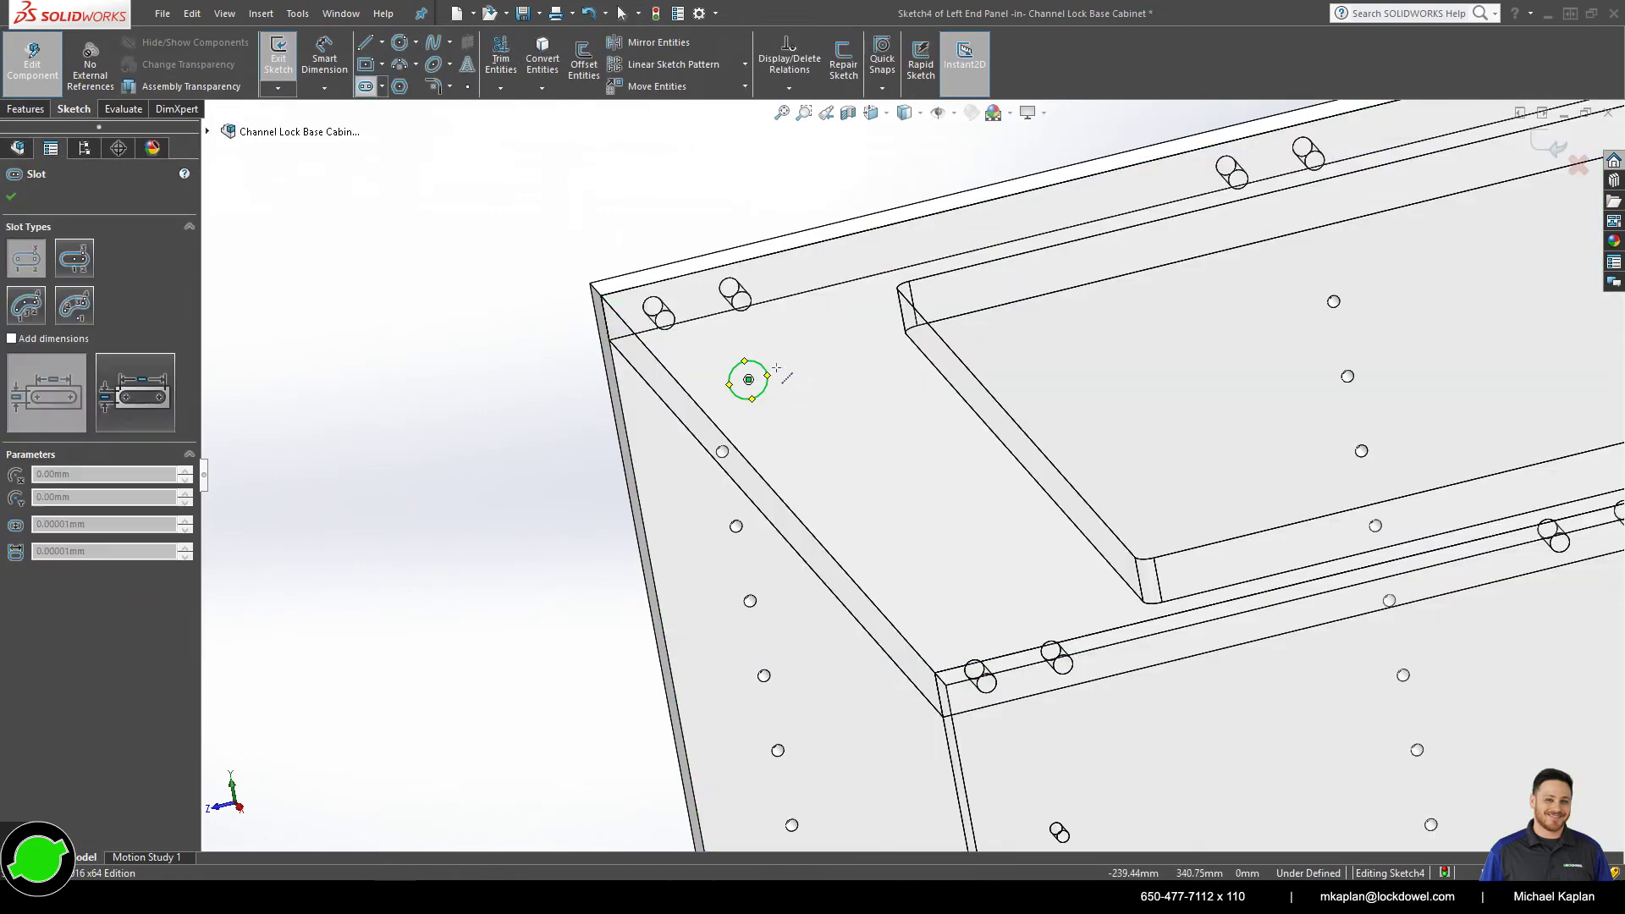
pyautogui.click(748, 379)
pyautogui.click(833, 359)
pyautogui.click(839, 362)
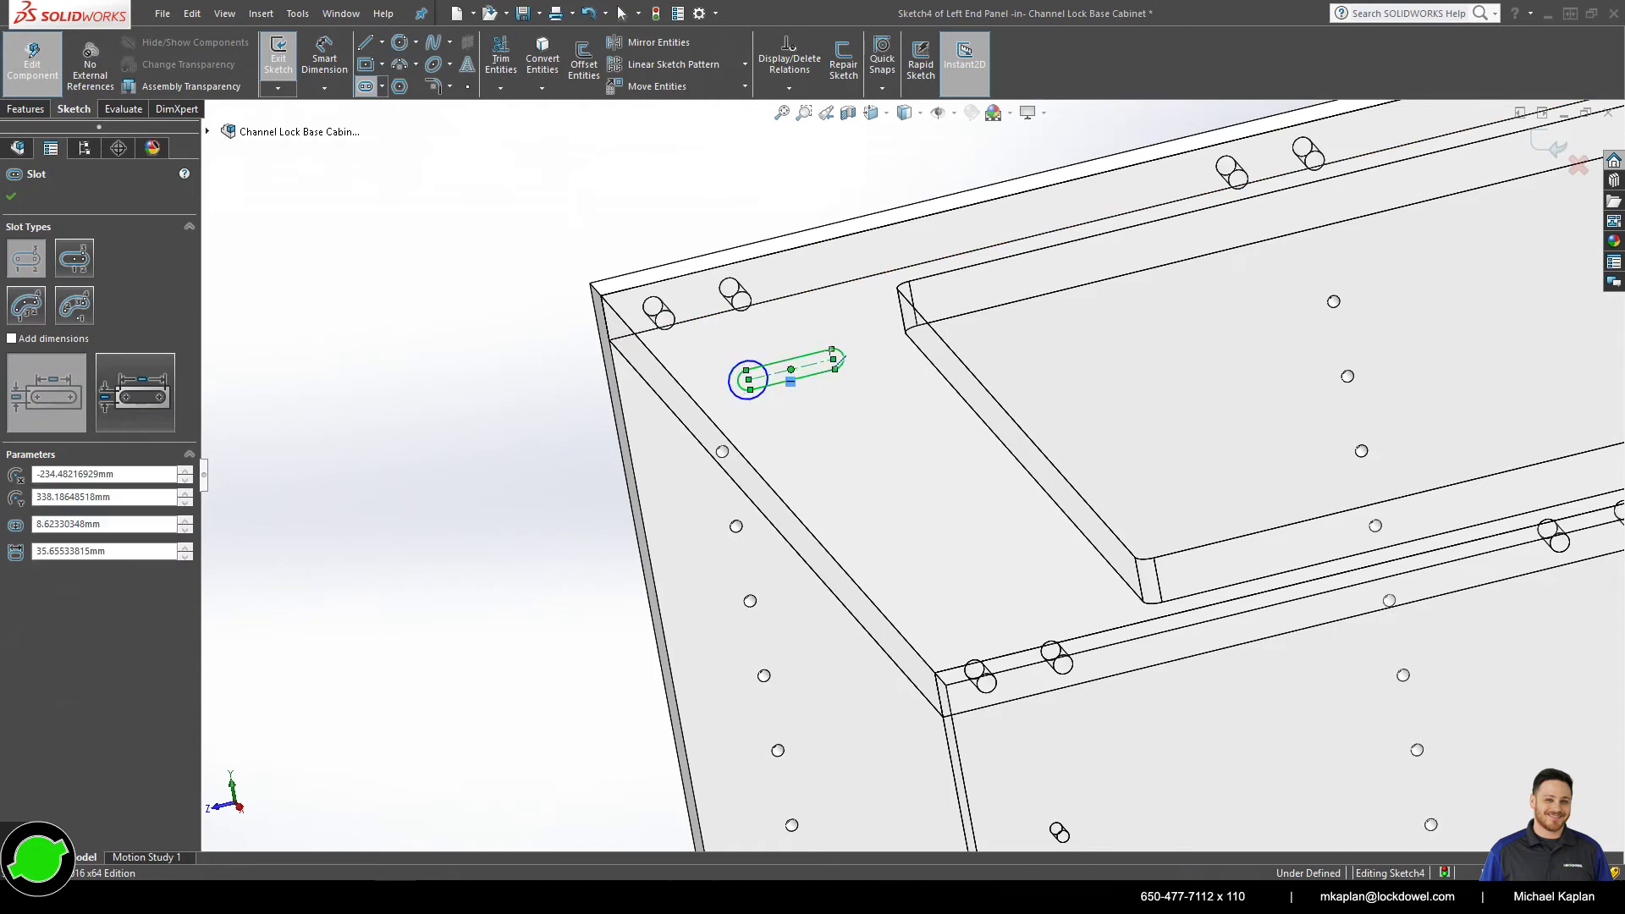
# - Sketch a wider second slot from the first slot's end point along the same line, about 25 mm between centres and 19 mm wide
pyautogui.click(833, 359)
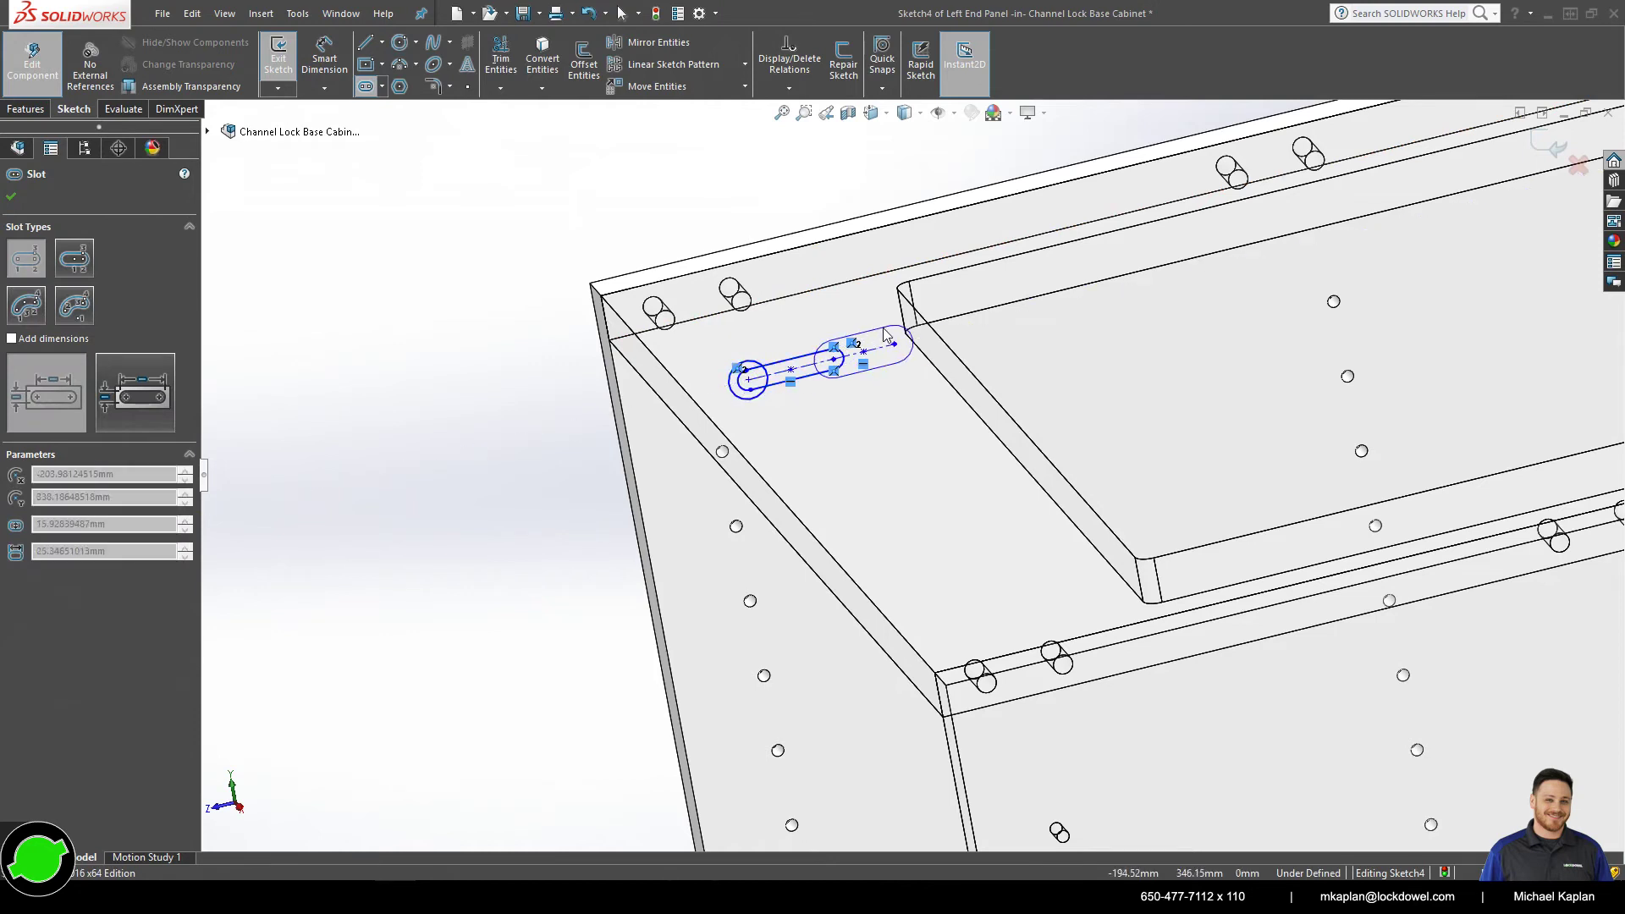
pyautogui.click(894, 342)
pyautogui.click(886, 377)
pyautogui.press('Escape')
pyautogui.scroll(-3, 901, 374)
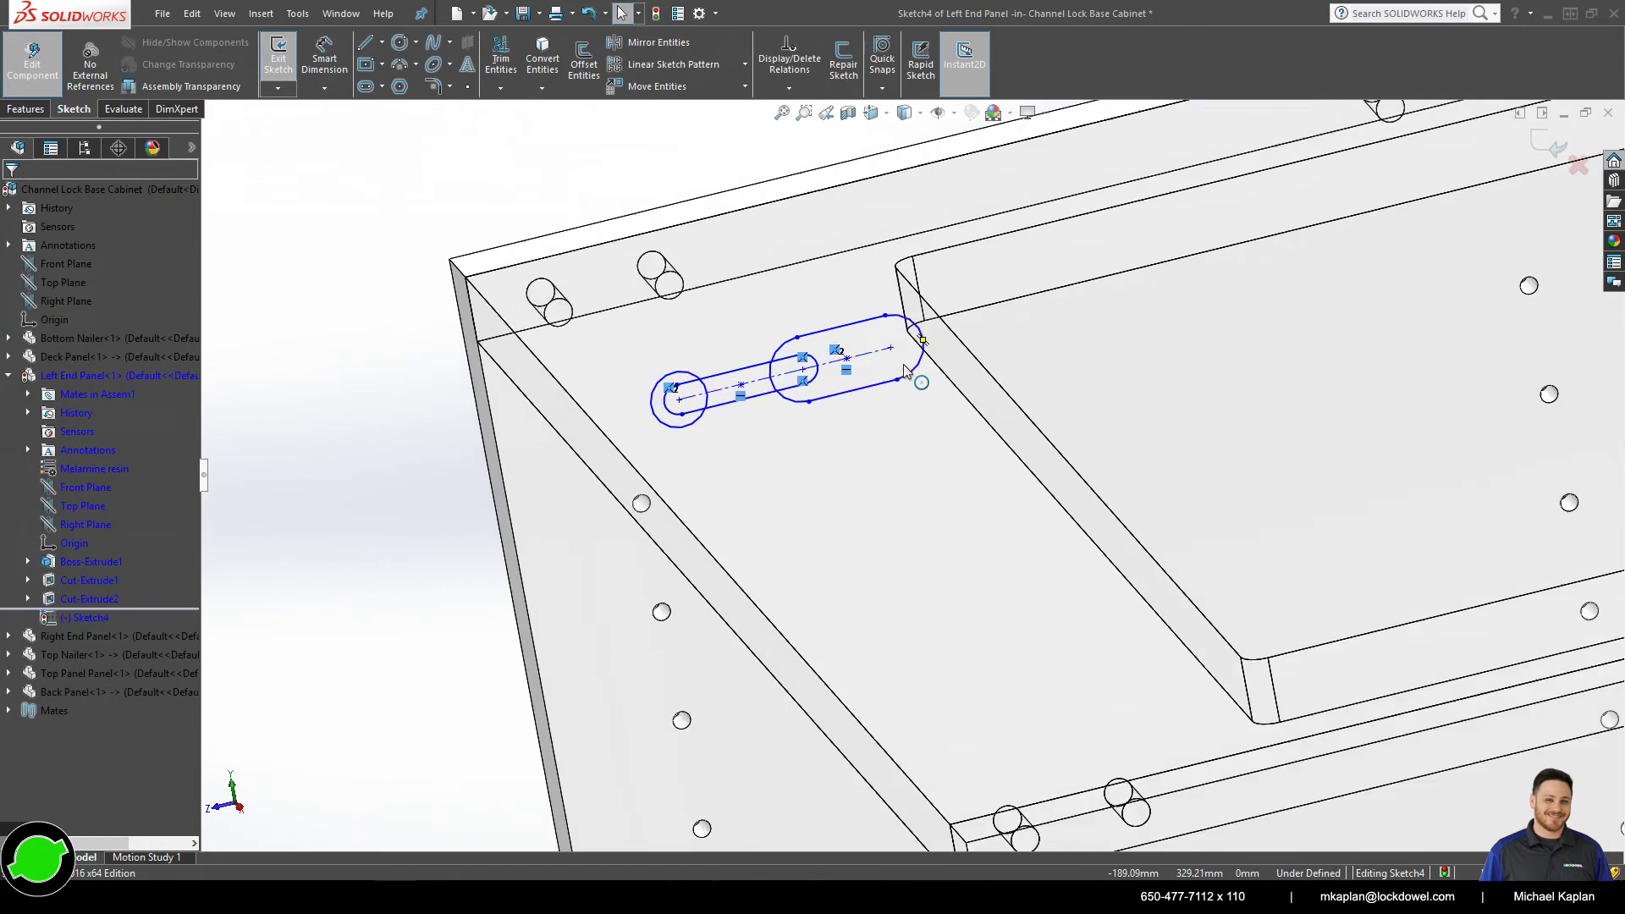
# - Dimension the circle's centre to the wide slot's far end point at 64 mm and the wide slot's centre distance at 34 mm
pyautogui.click(332, 70)
pyautogui.click(678, 399)
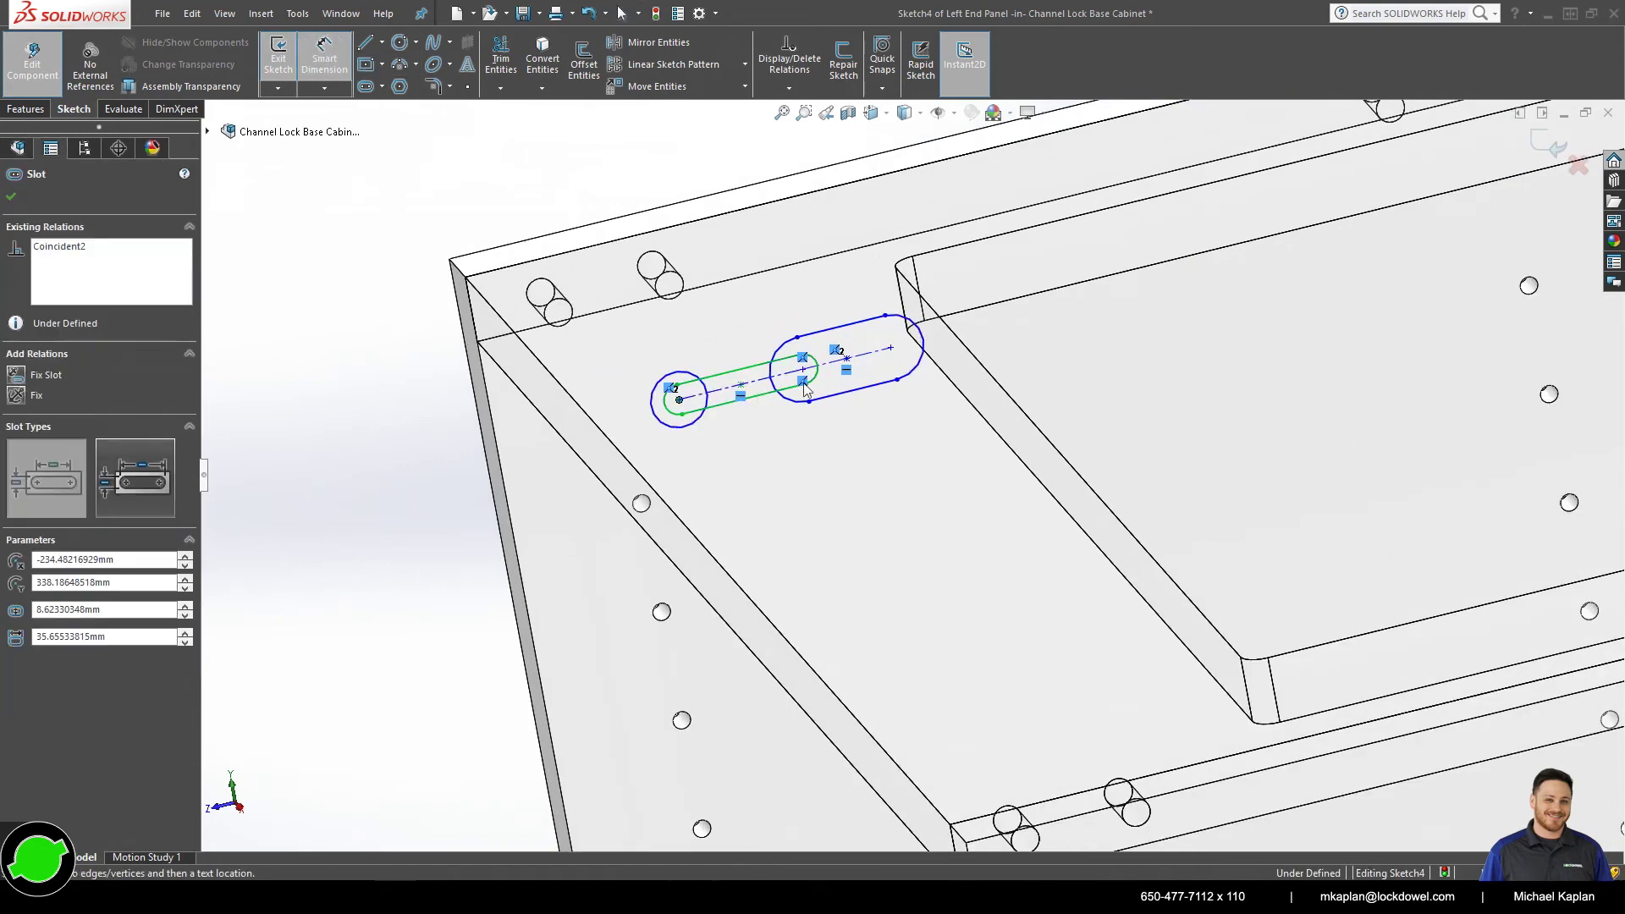
pyautogui.click(892, 348)
pyautogui.click(766, 287)
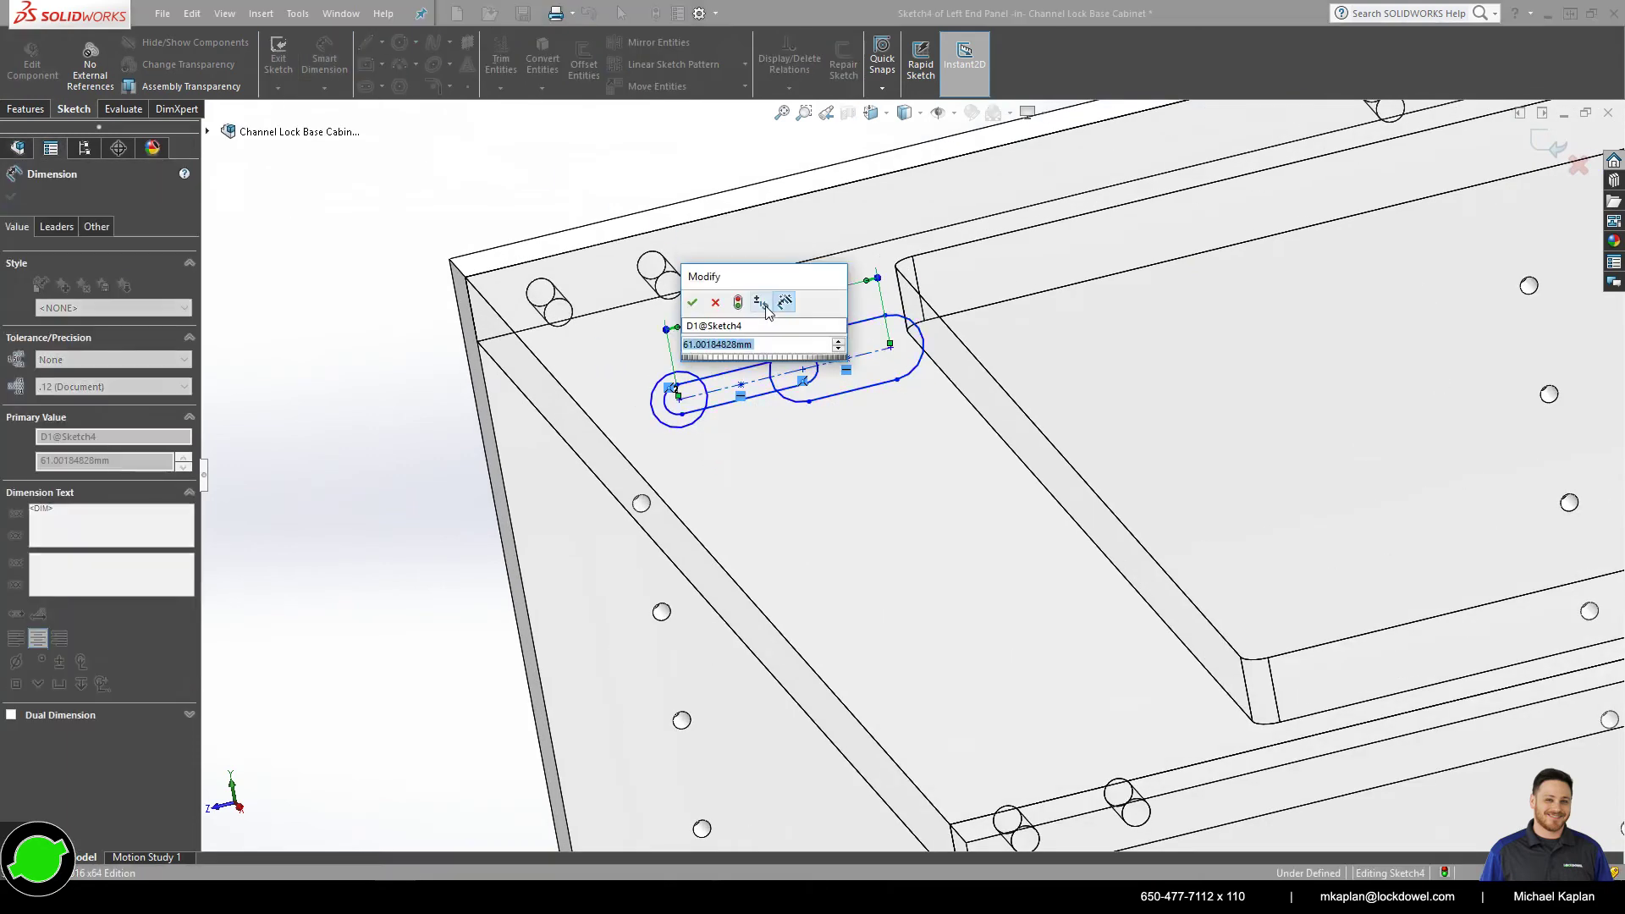
pyautogui.write('64')
pyautogui.press('Return')
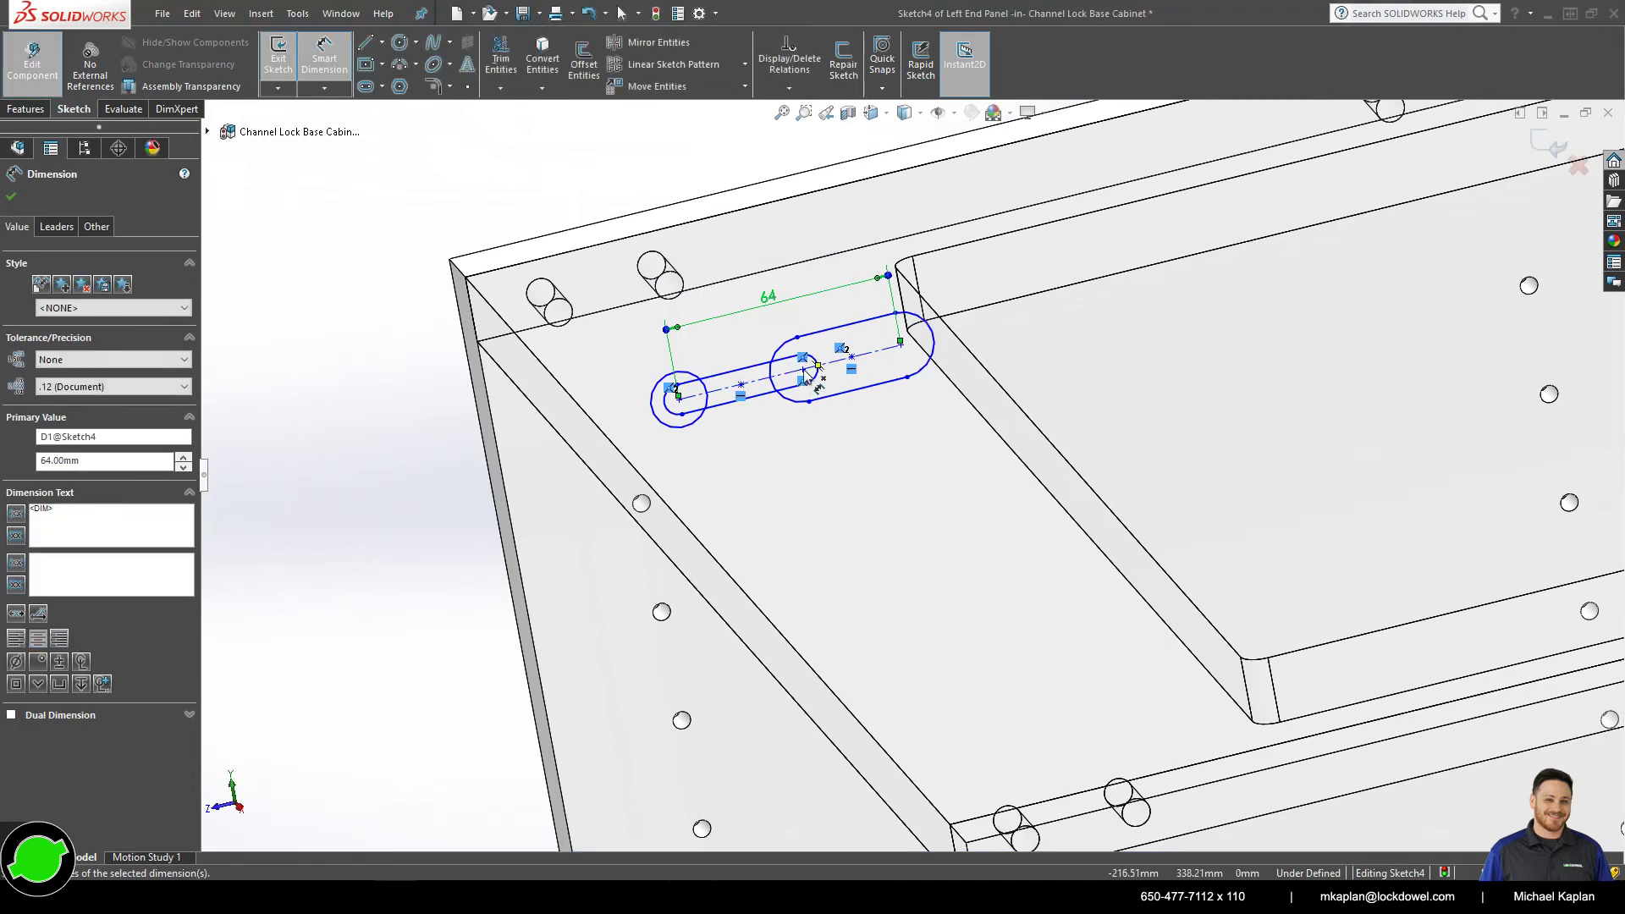
pyautogui.click(902, 345)
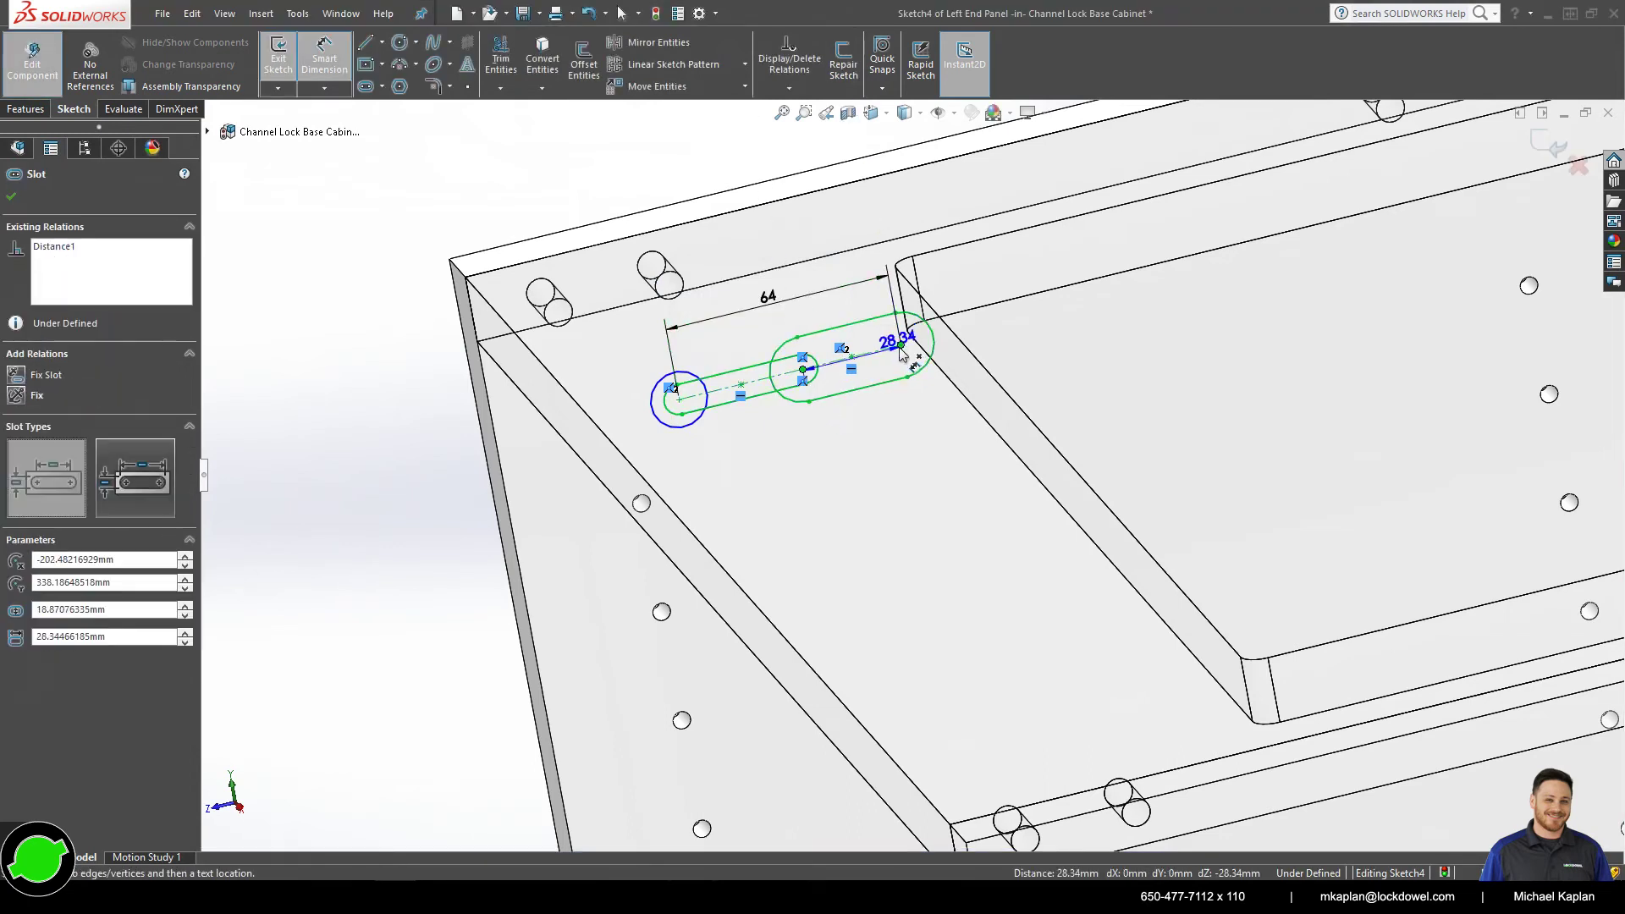
pyautogui.click(842, 318)
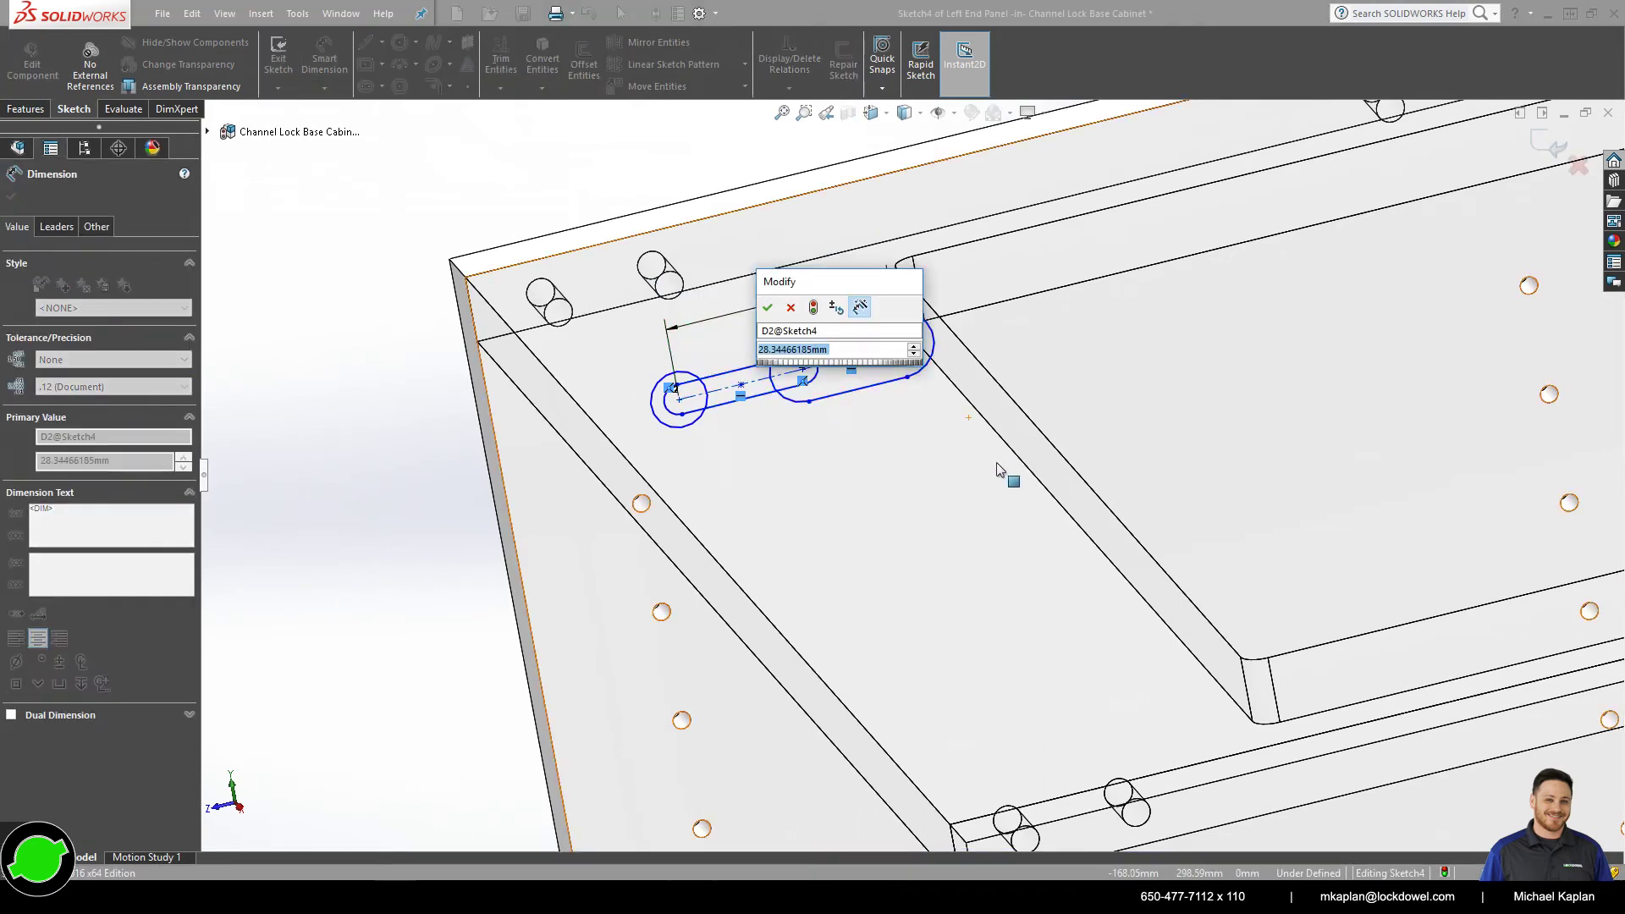
pyautogui.write('34')
pyautogui.press('Return')
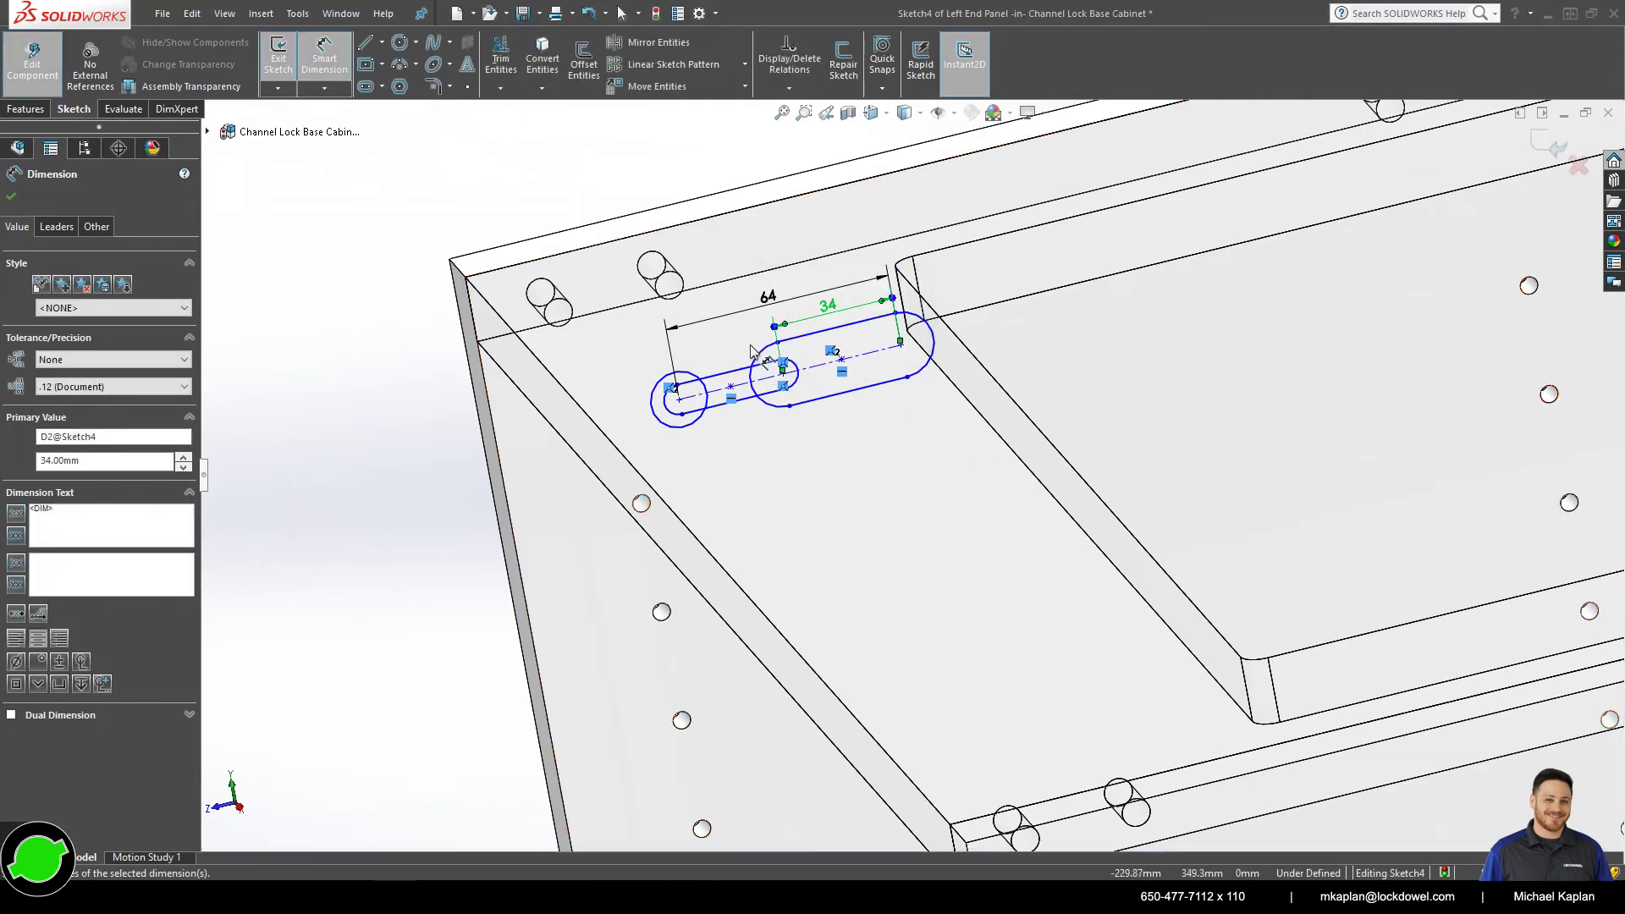
# - Dimension the circle's diameter at 8 mm
pyautogui.scroll(-3, 751, 351)
pyautogui.click(689, 429)
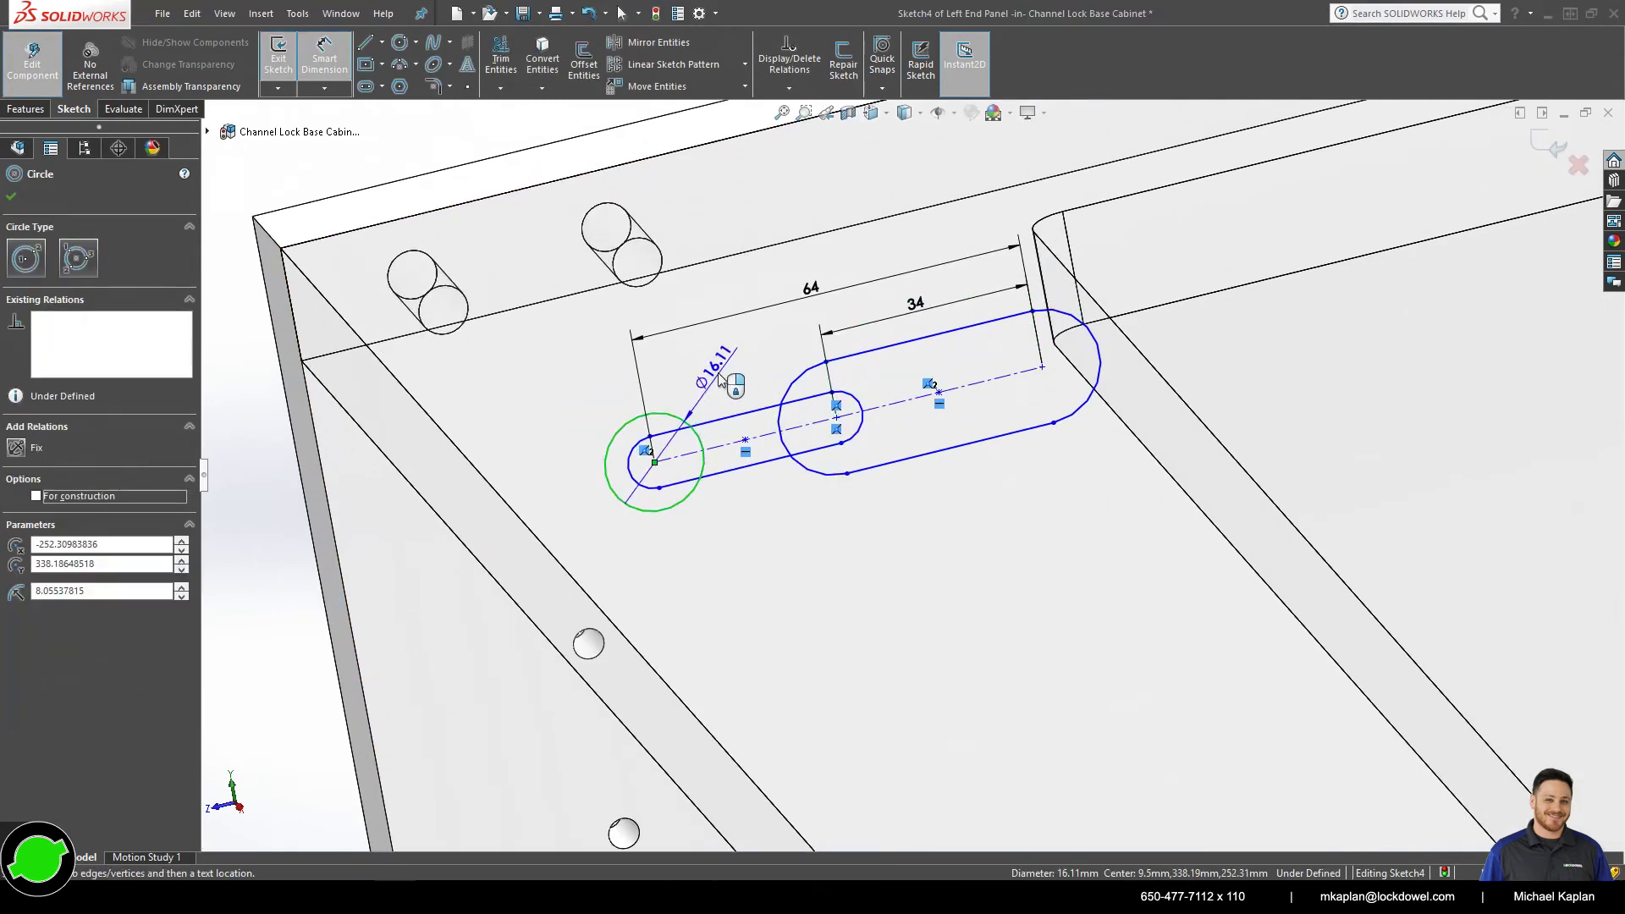
pyautogui.click(719, 378)
pyautogui.write('8')
pyautogui.press('Return')
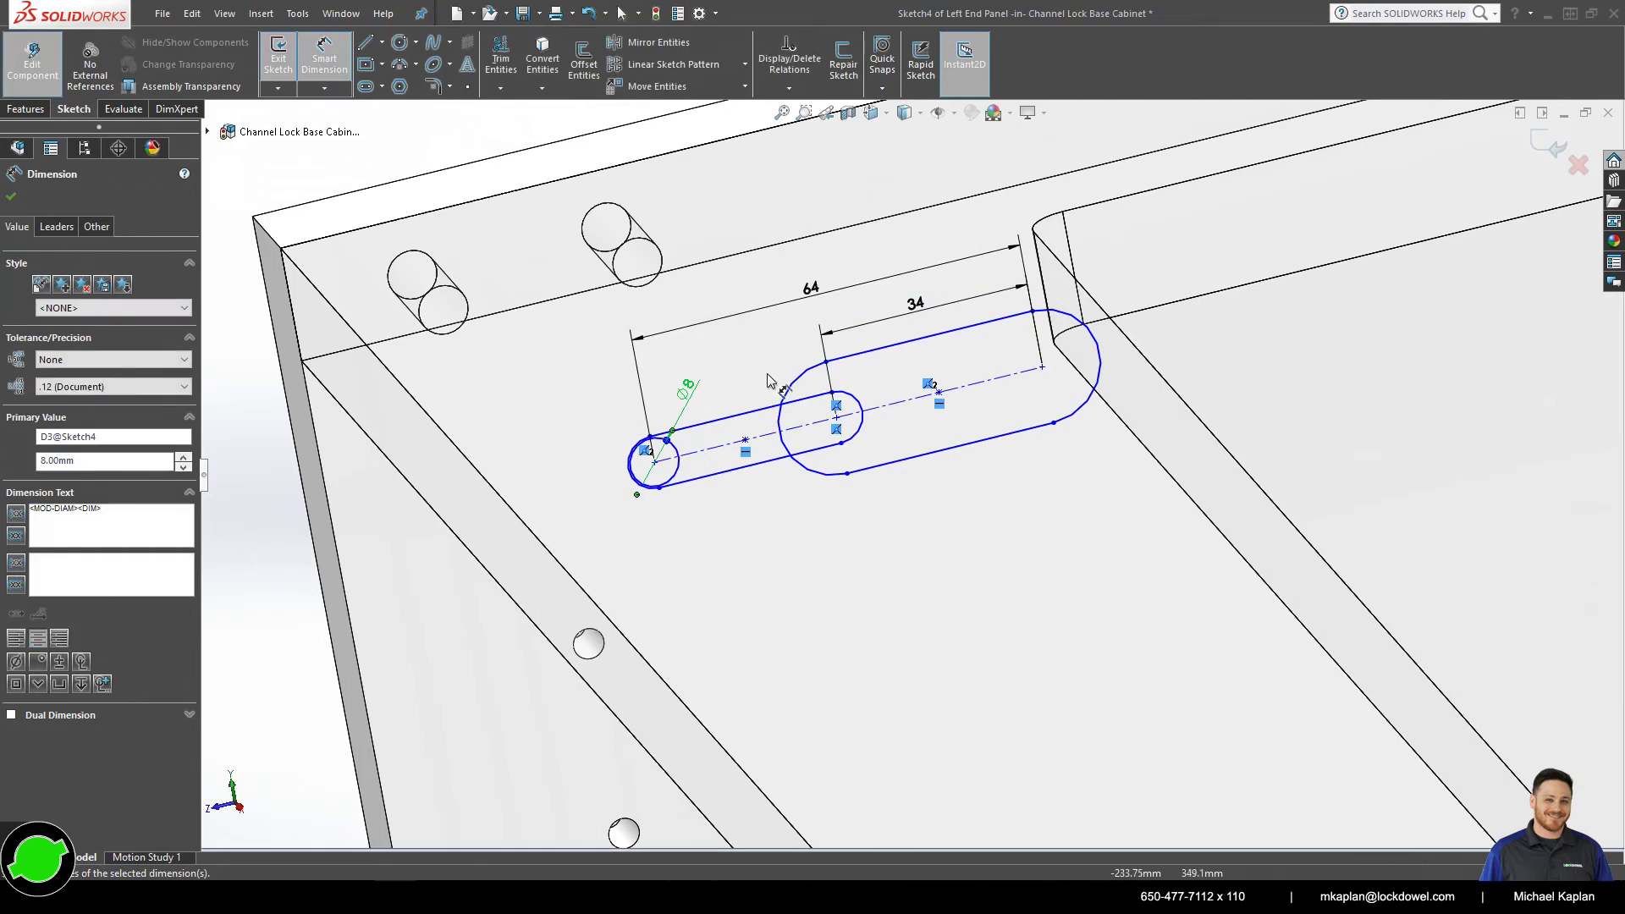
# - Dimension the wide slot's width at 8 mm and the narrow slot's width at 5 mm
pyautogui.click(888, 472)
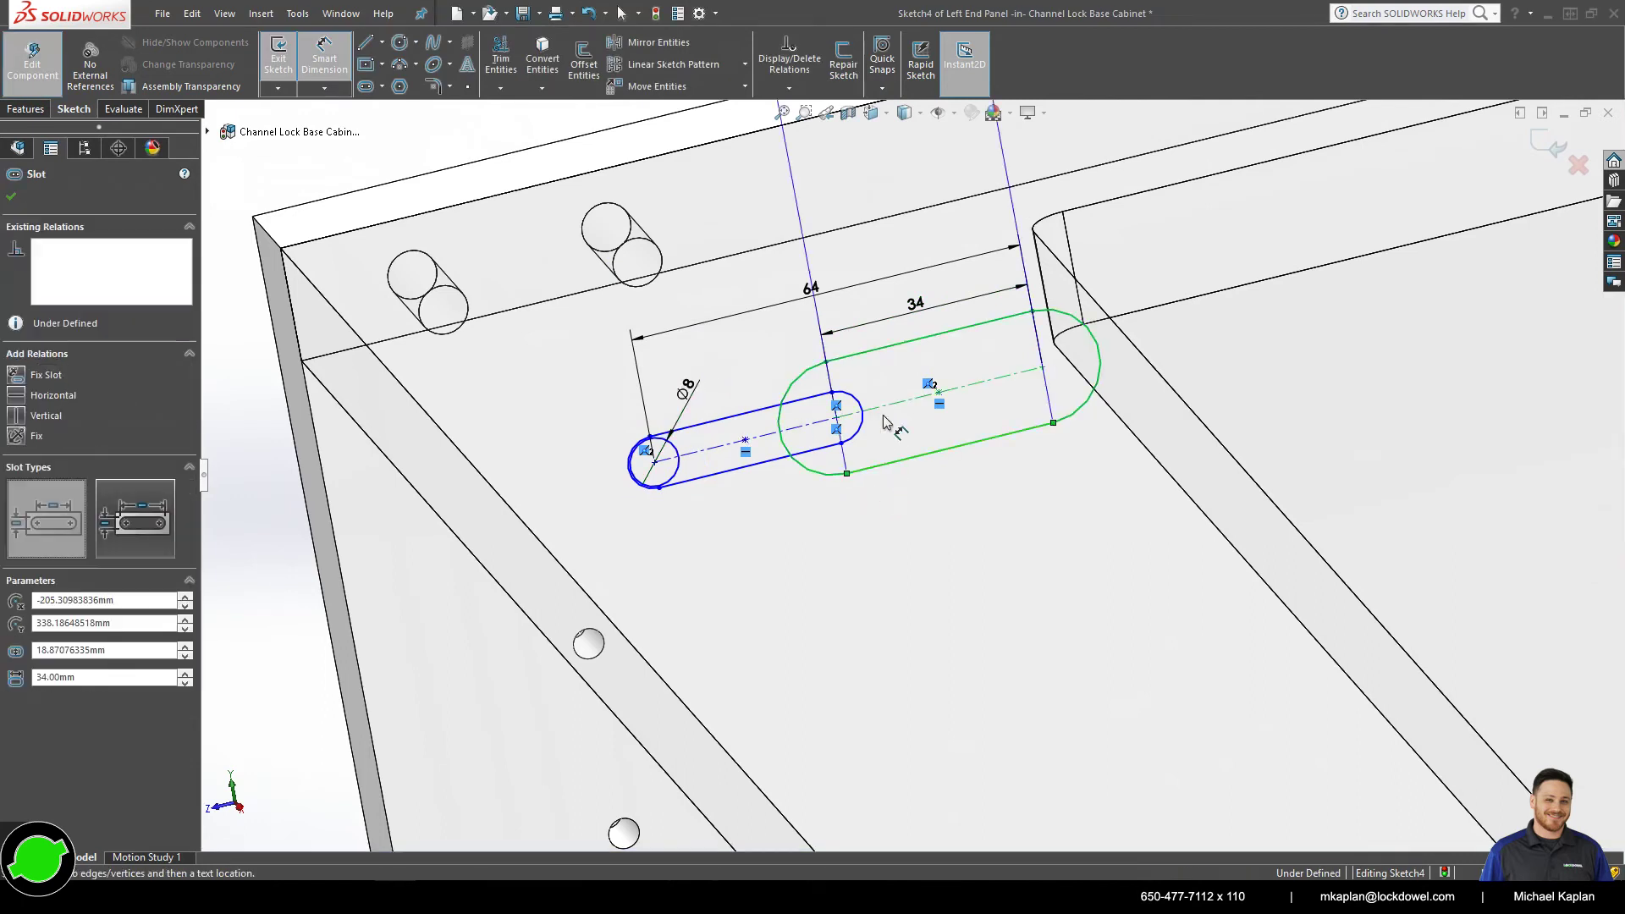
pyautogui.click(869, 347)
pyautogui.write('8')
pyautogui.press('Return')
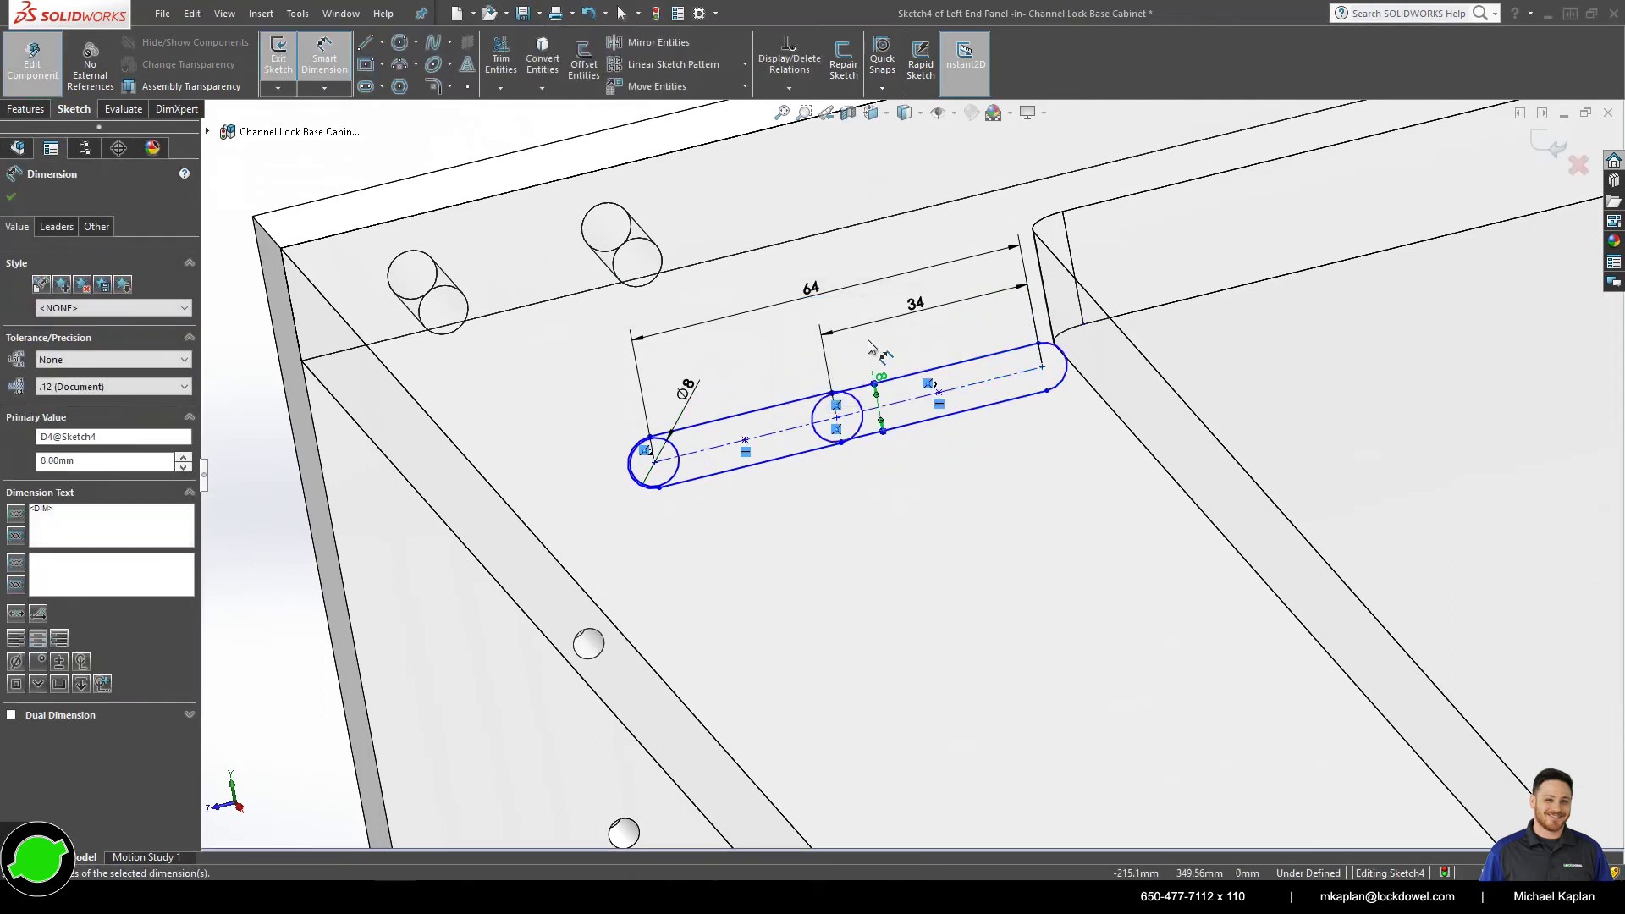
pyautogui.click(725, 441)
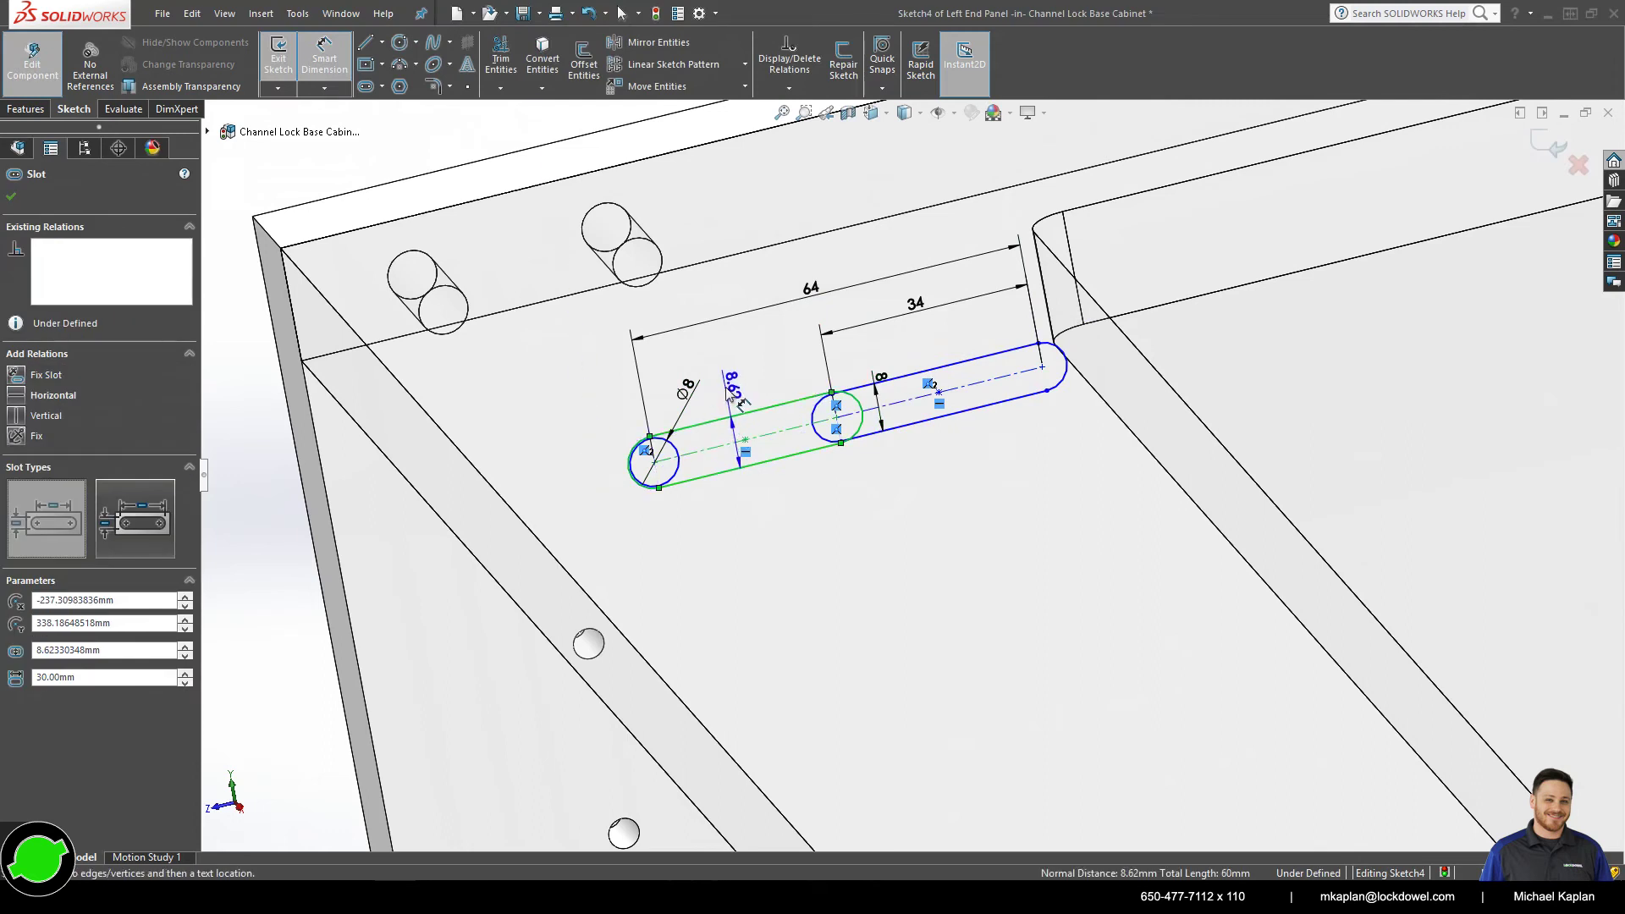
pyautogui.click(728, 391)
pyautogui.write('5')
pyautogui.press('Return')
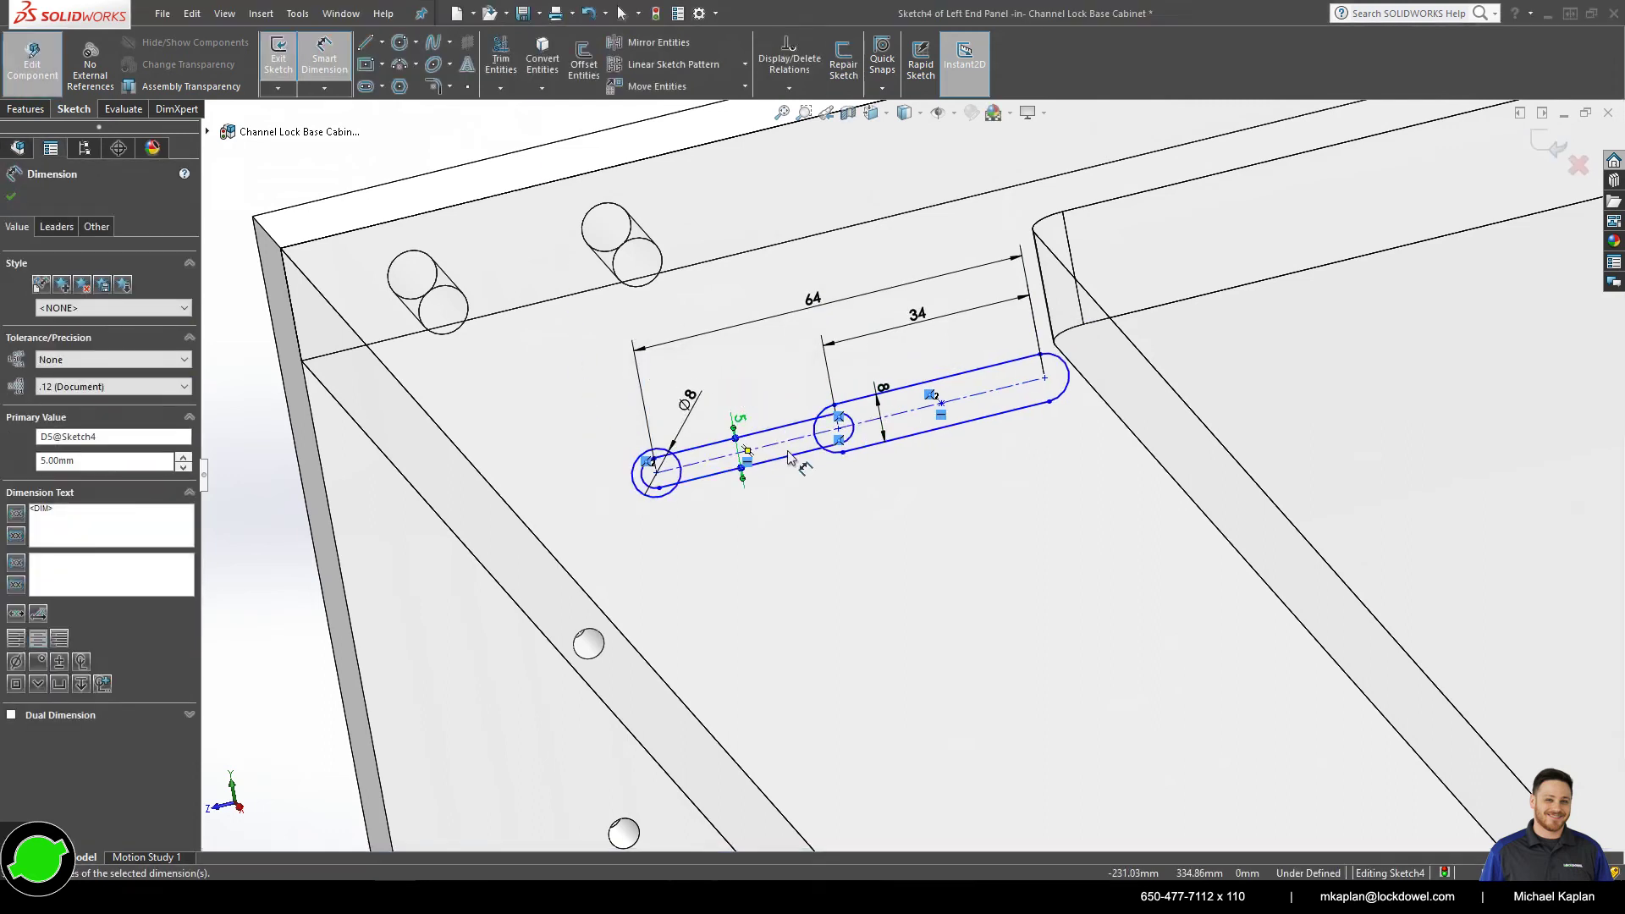
pyautogui.press('Escape')
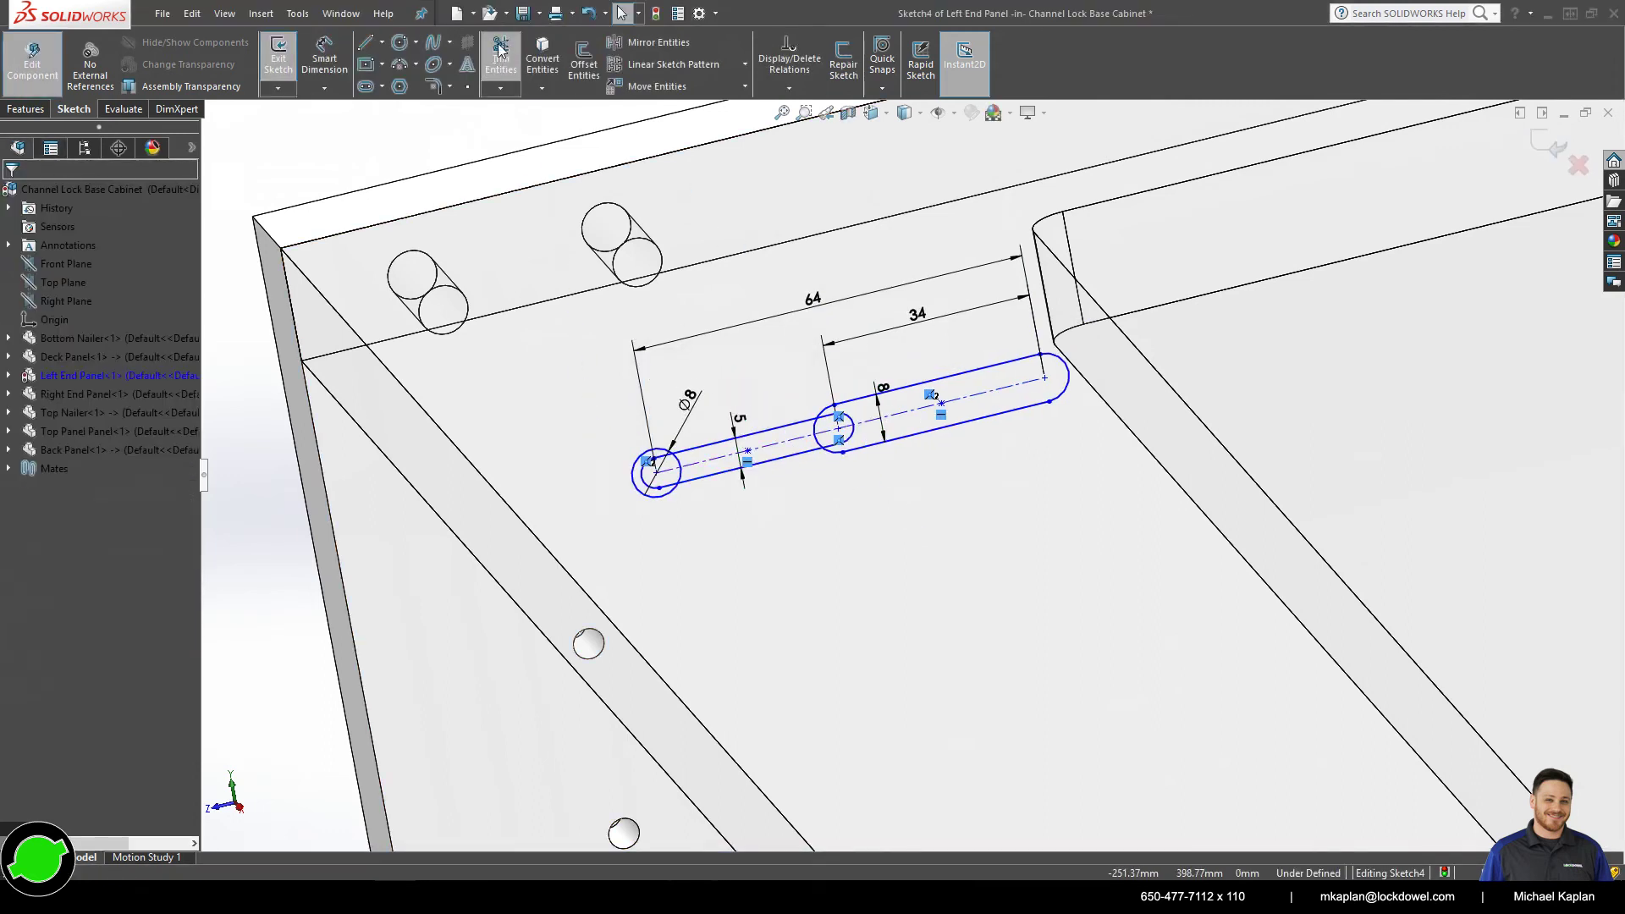
# - Trim the overlapping arcs and line ends inside the circle and both slots to leave one continuous channel outline, accepting the loss of slot entities
pyautogui.click(500, 57)
pyautogui.scroll(-4, 680, 489)
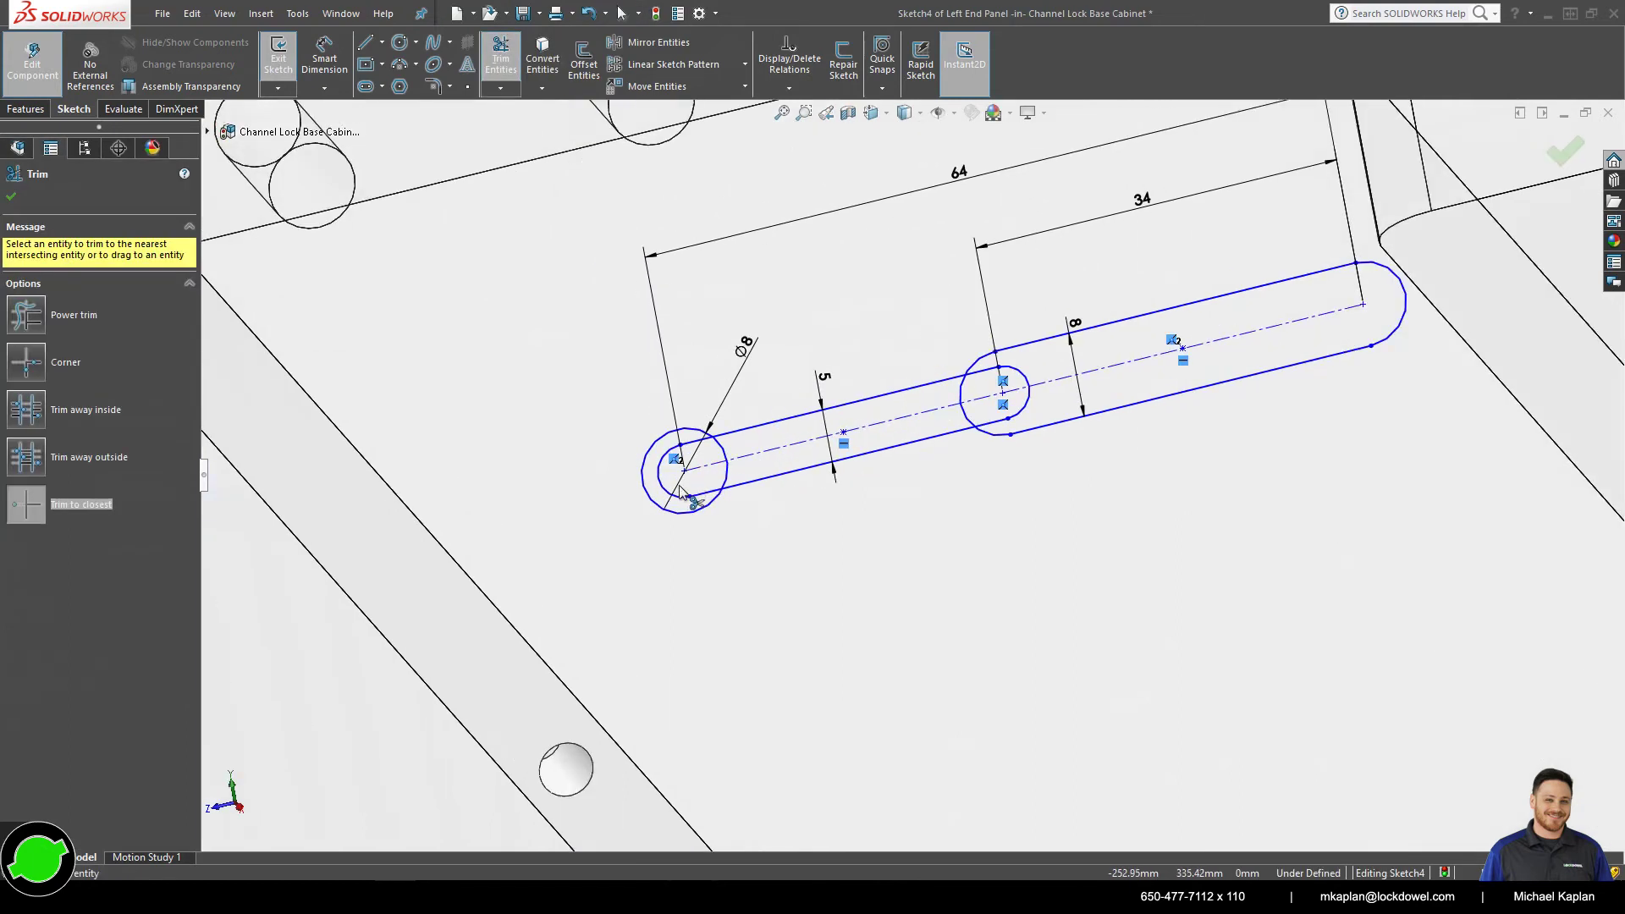
pyautogui.click(710, 501)
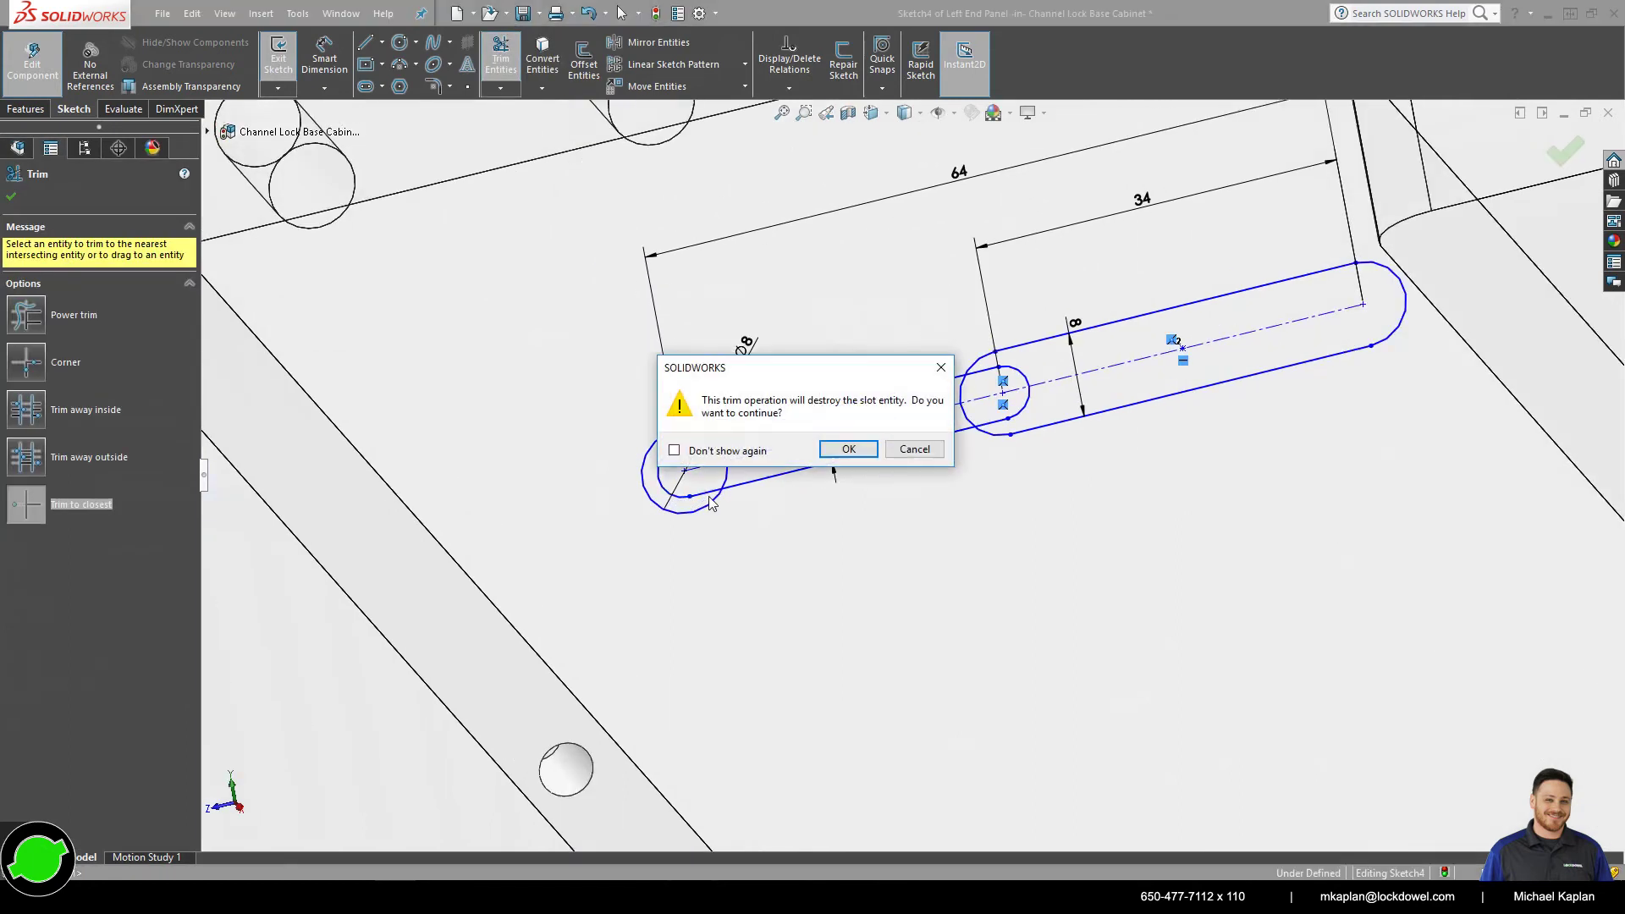
pyautogui.click(849, 449)
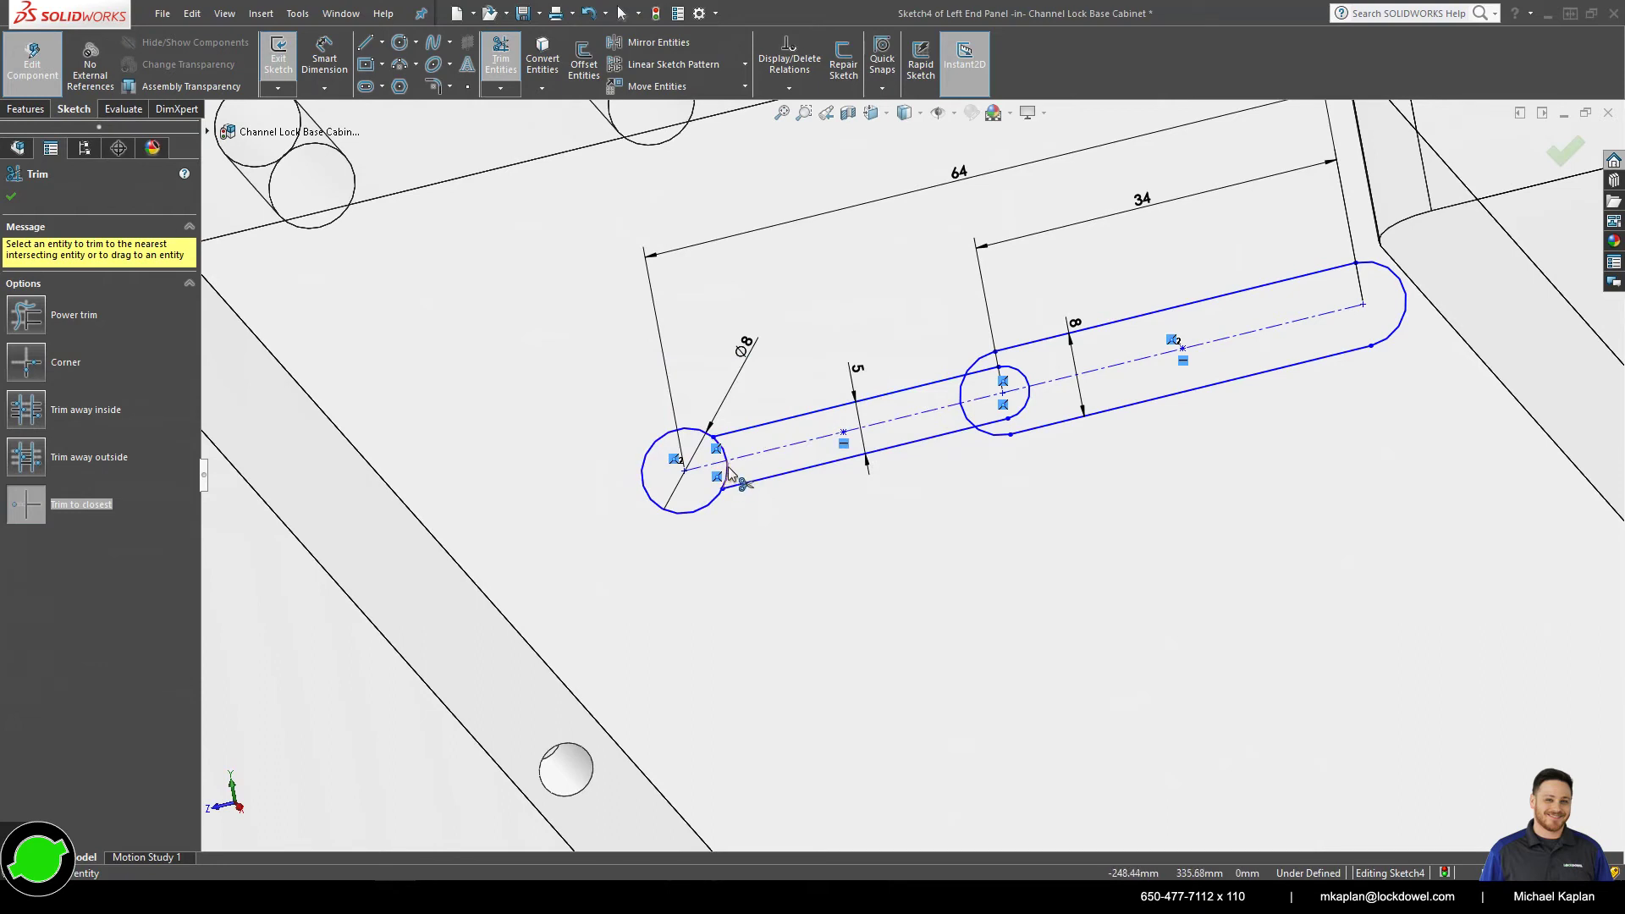
pyautogui.click(726, 472)
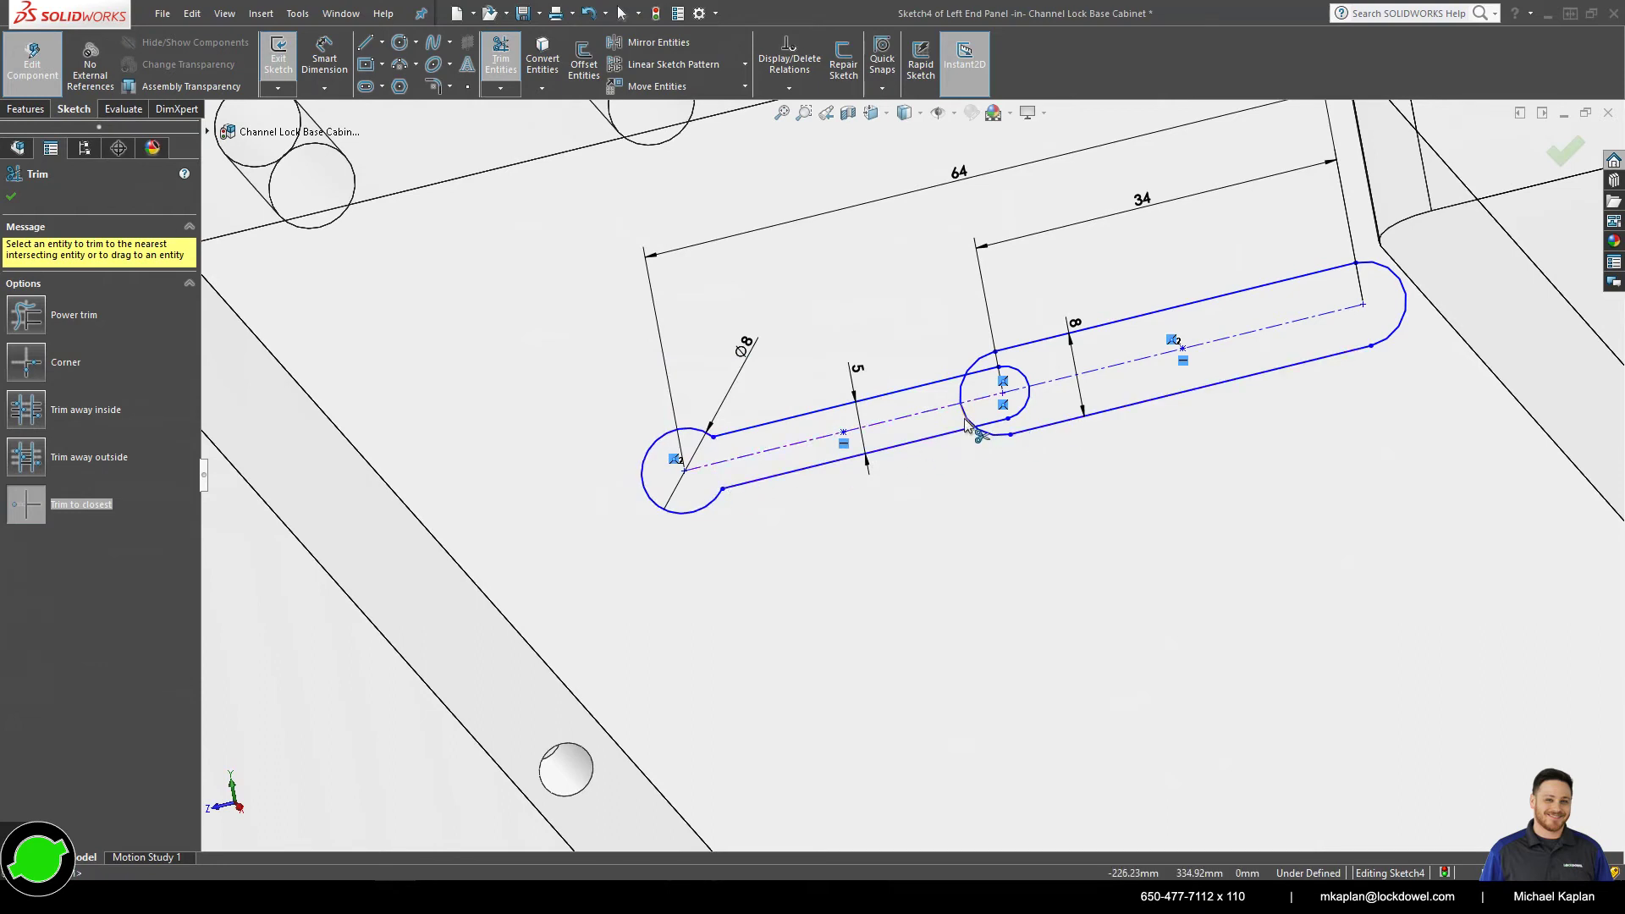
pyautogui.click(965, 423)
pyautogui.click(1026, 391)
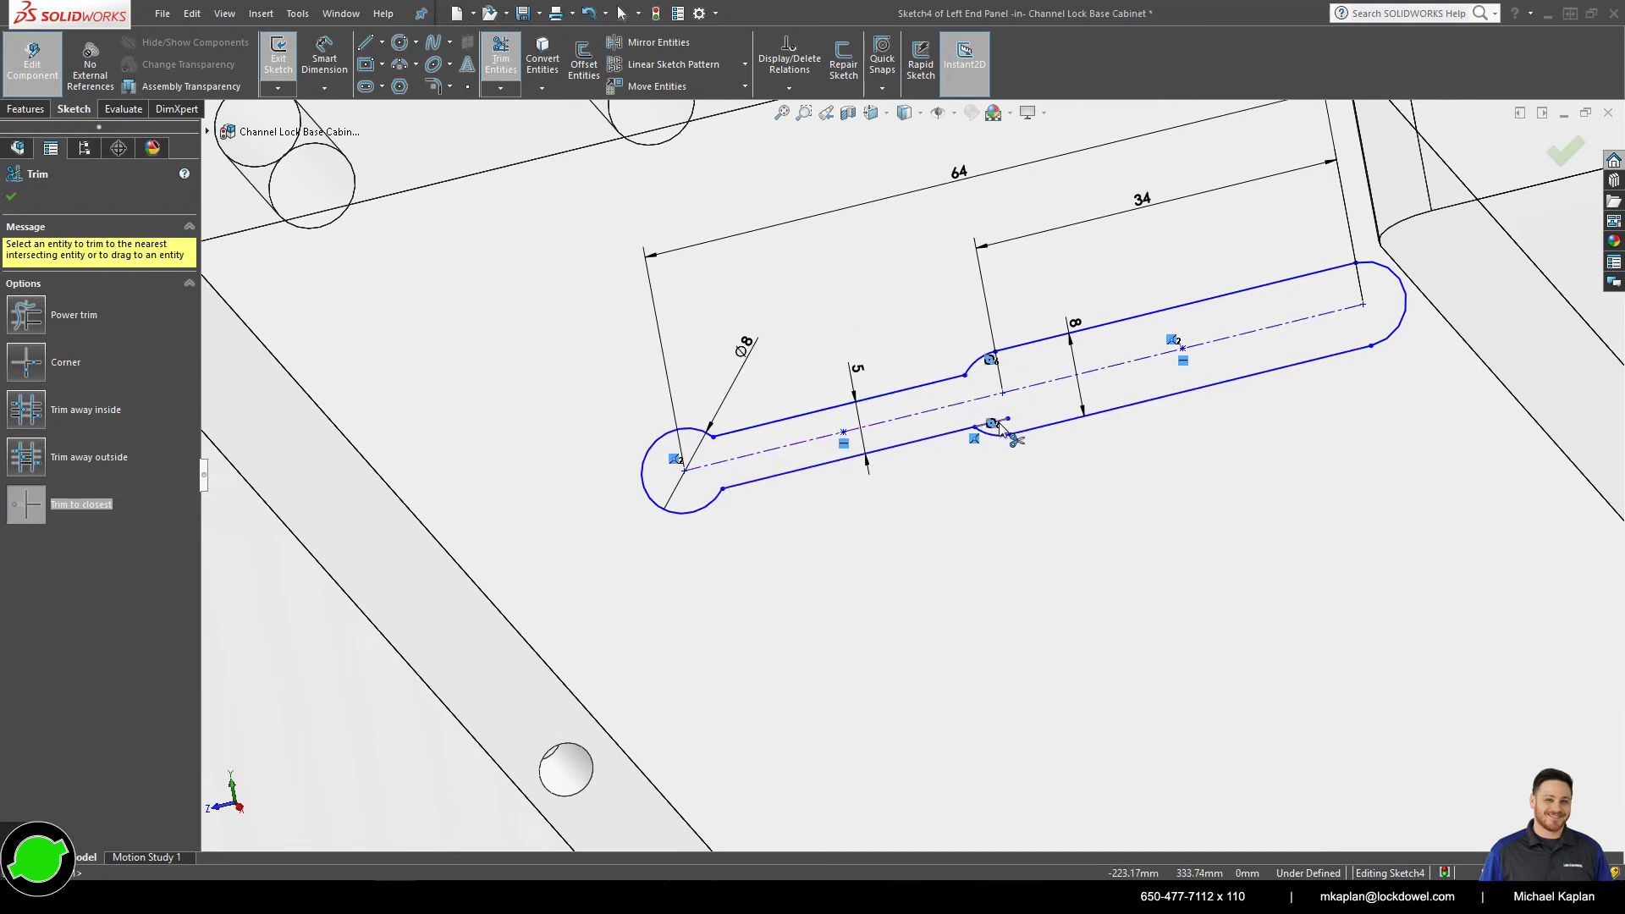
pyautogui.press('Escape')
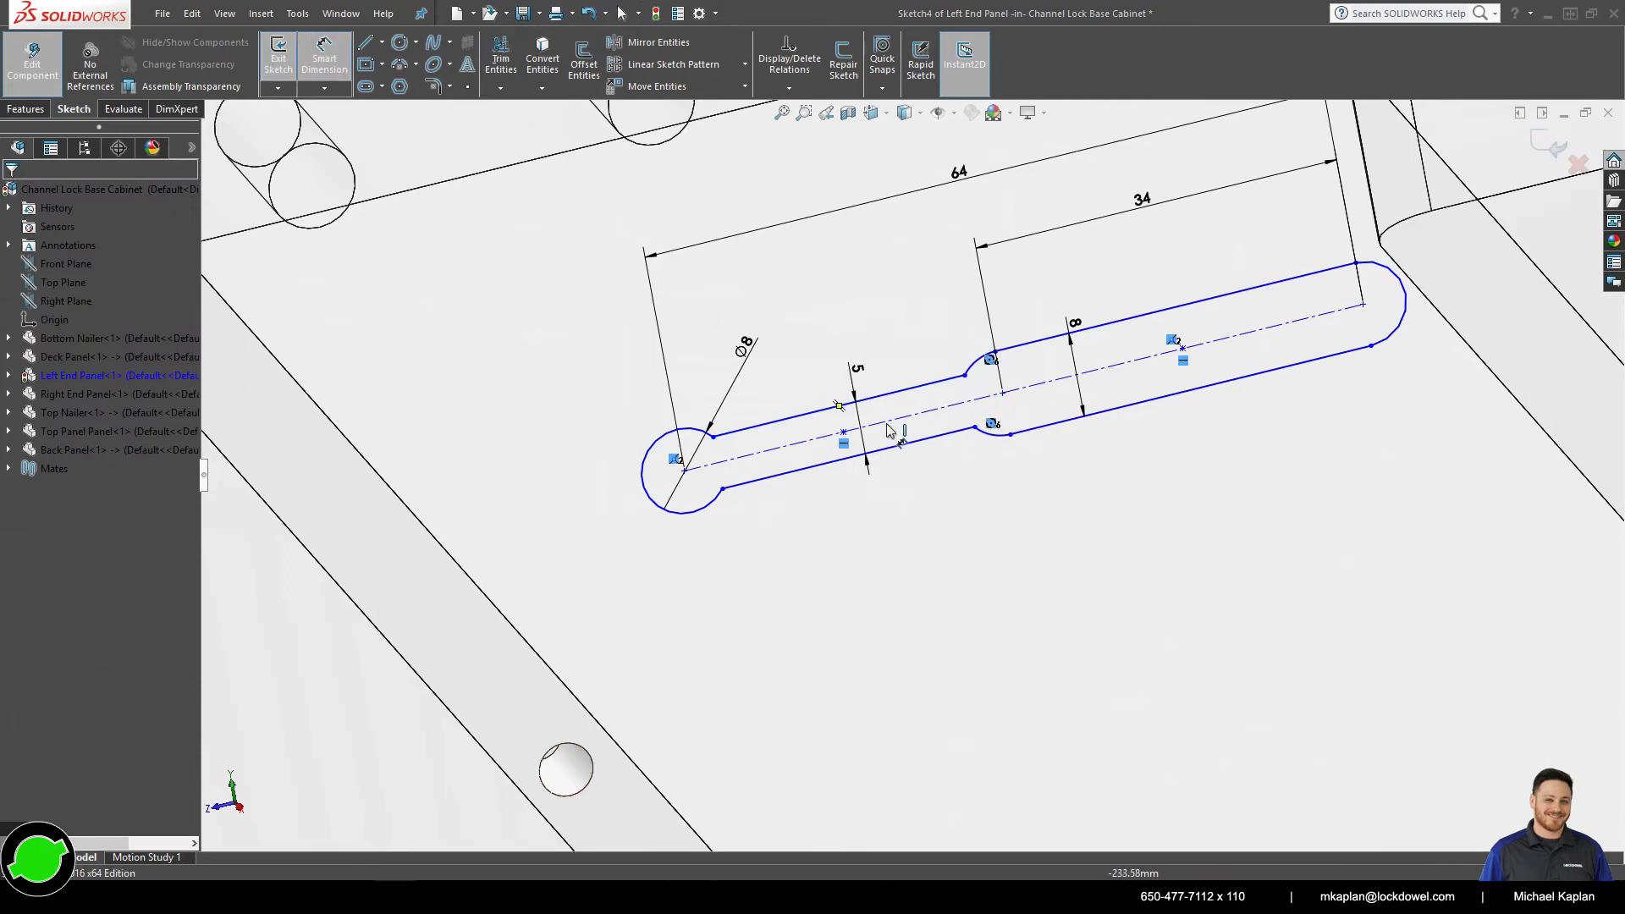
# - Dimension the upper edges from the centreline at 2.5 mm for the narrow slot and 4 mm for the wide slot
pyautogui.click(895, 420)
pyautogui.click(894, 394)
pyautogui.click(893, 362)
pyautogui.click(820, 363)
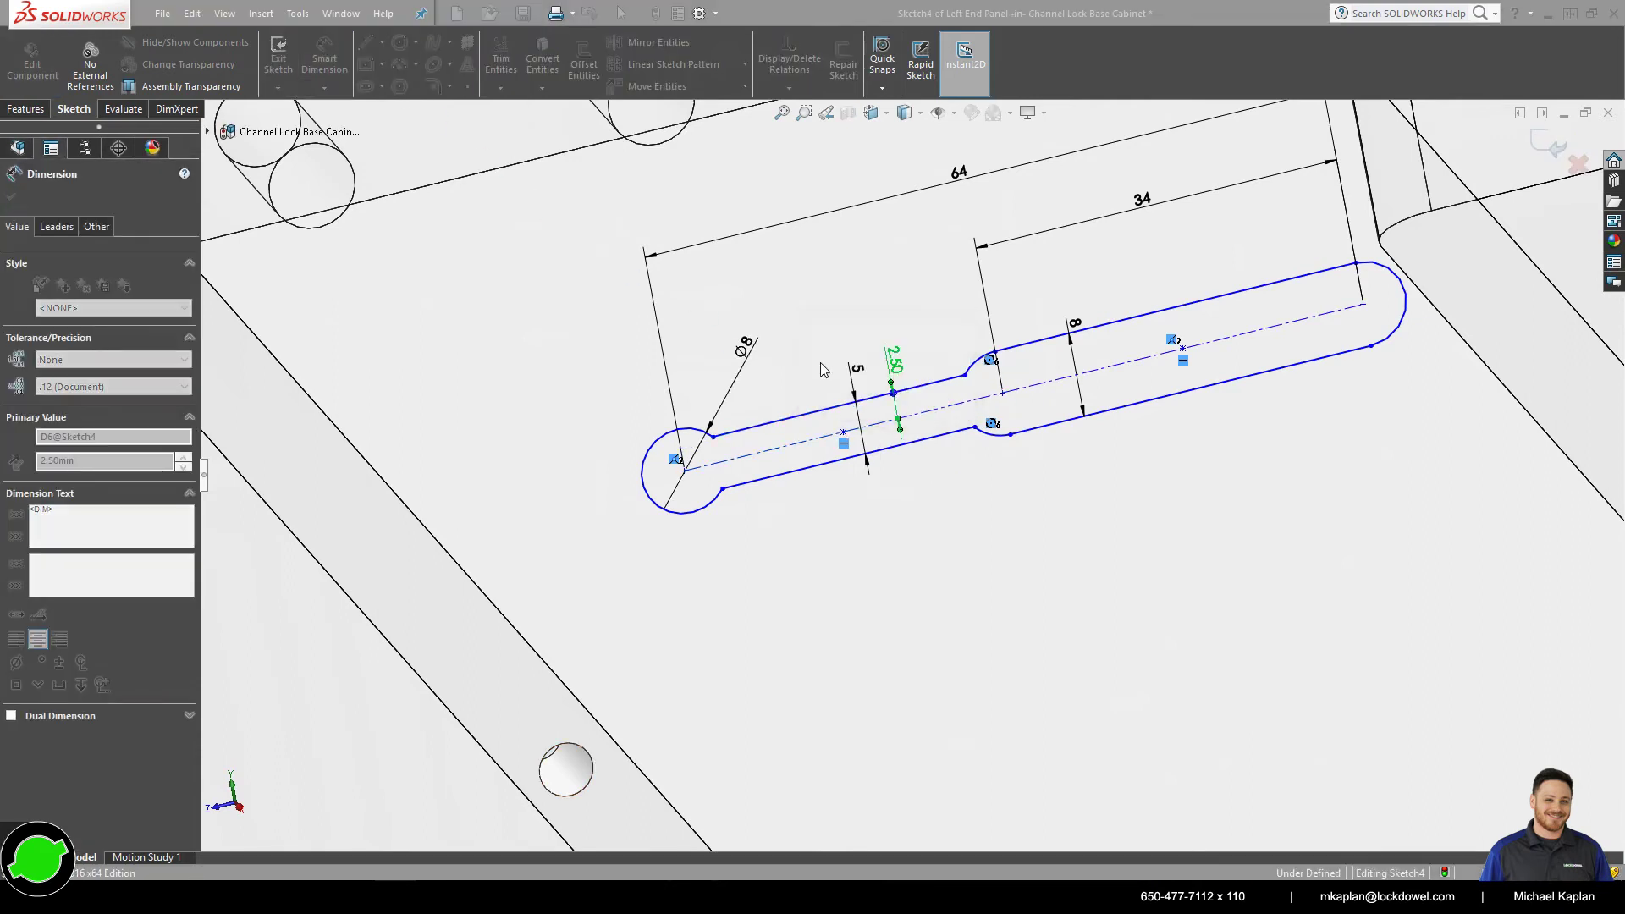
pyautogui.click(1116, 365)
pyautogui.click(1113, 322)
pyautogui.click(1110, 289)
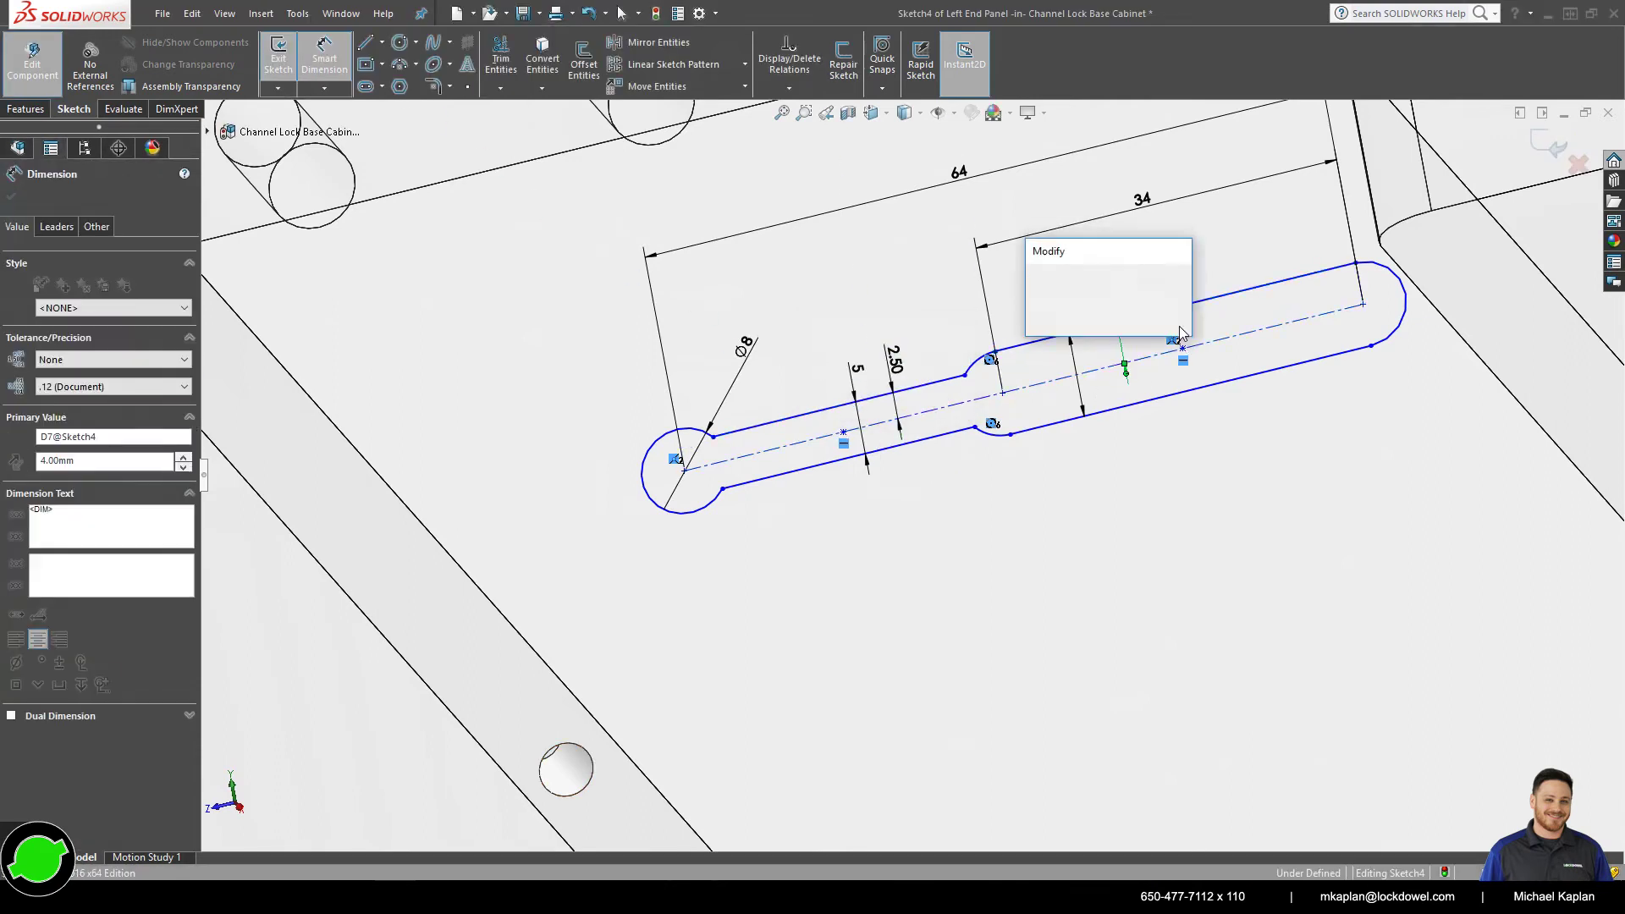
pyautogui.write('8')
pyautogui.press('Return')
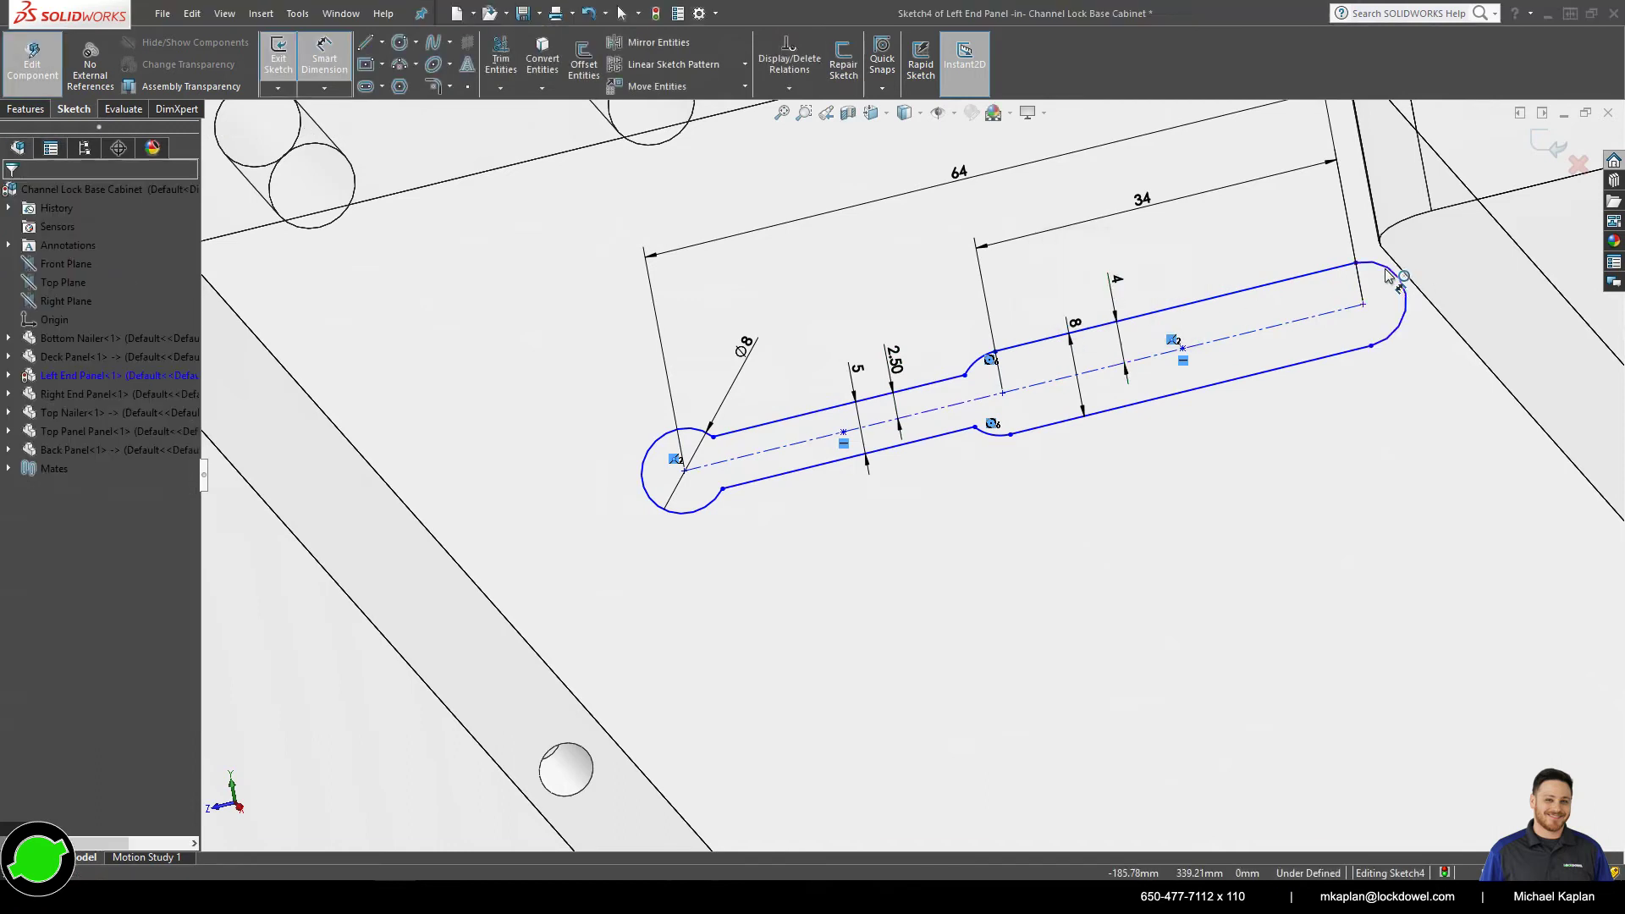
pyautogui.press('Escape')
# - Add an Equal relation to the wide slot's end arc, its two trimmed arcs and the circle's arc
pyautogui.click(1394, 278)
pyautogui.keyDown('ctrl'); pyautogui.click(979, 362); pyautogui.keyUp('ctrl')
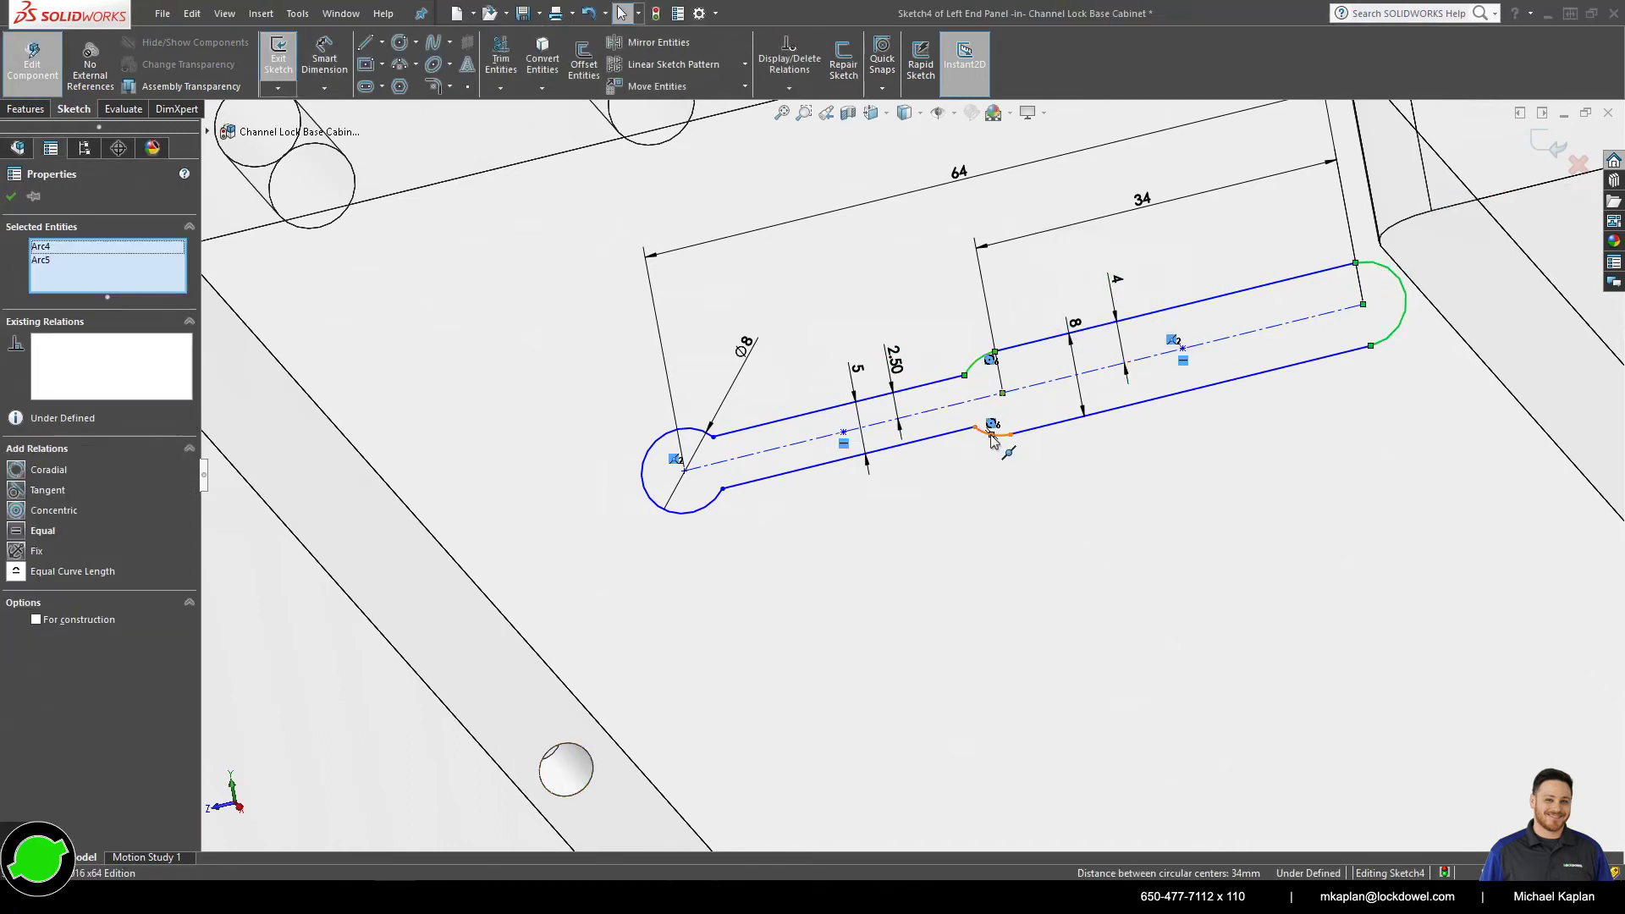
pyautogui.keyDown('ctrl'); pyautogui.click(986, 437); pyautogui.keyUp('ctrl')
pyautogui.keyDown('ctrl'); pyautogui.click(721, 504); pyautogui.keyUp('ctrl')
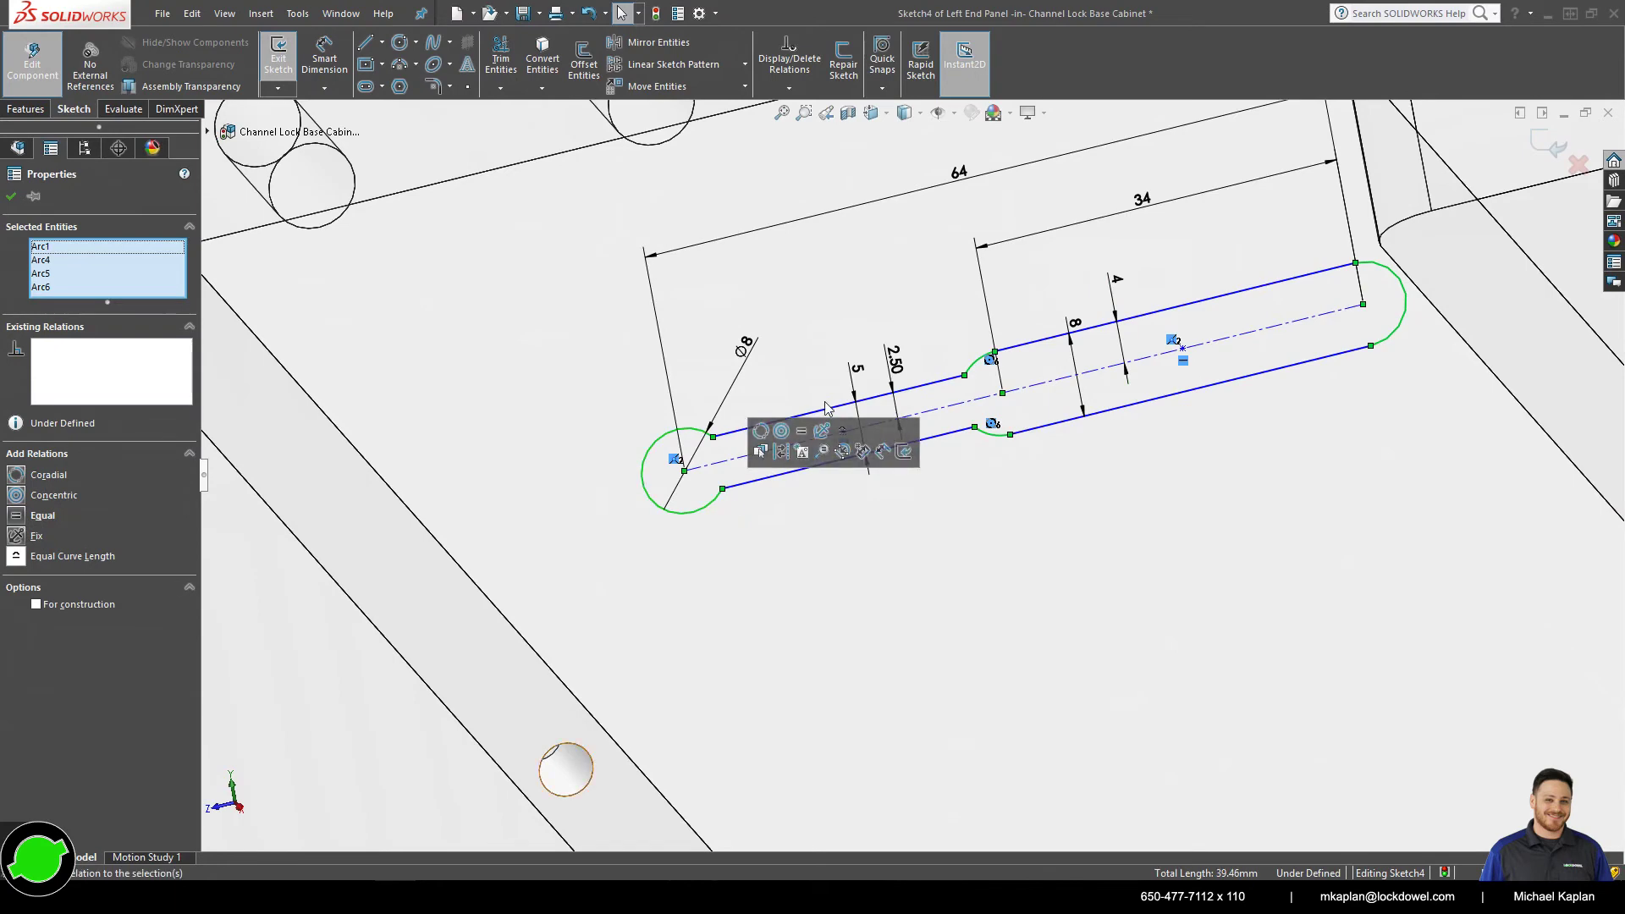
pyautogui.click(801, 435)
pyautogui.click(977, 480)
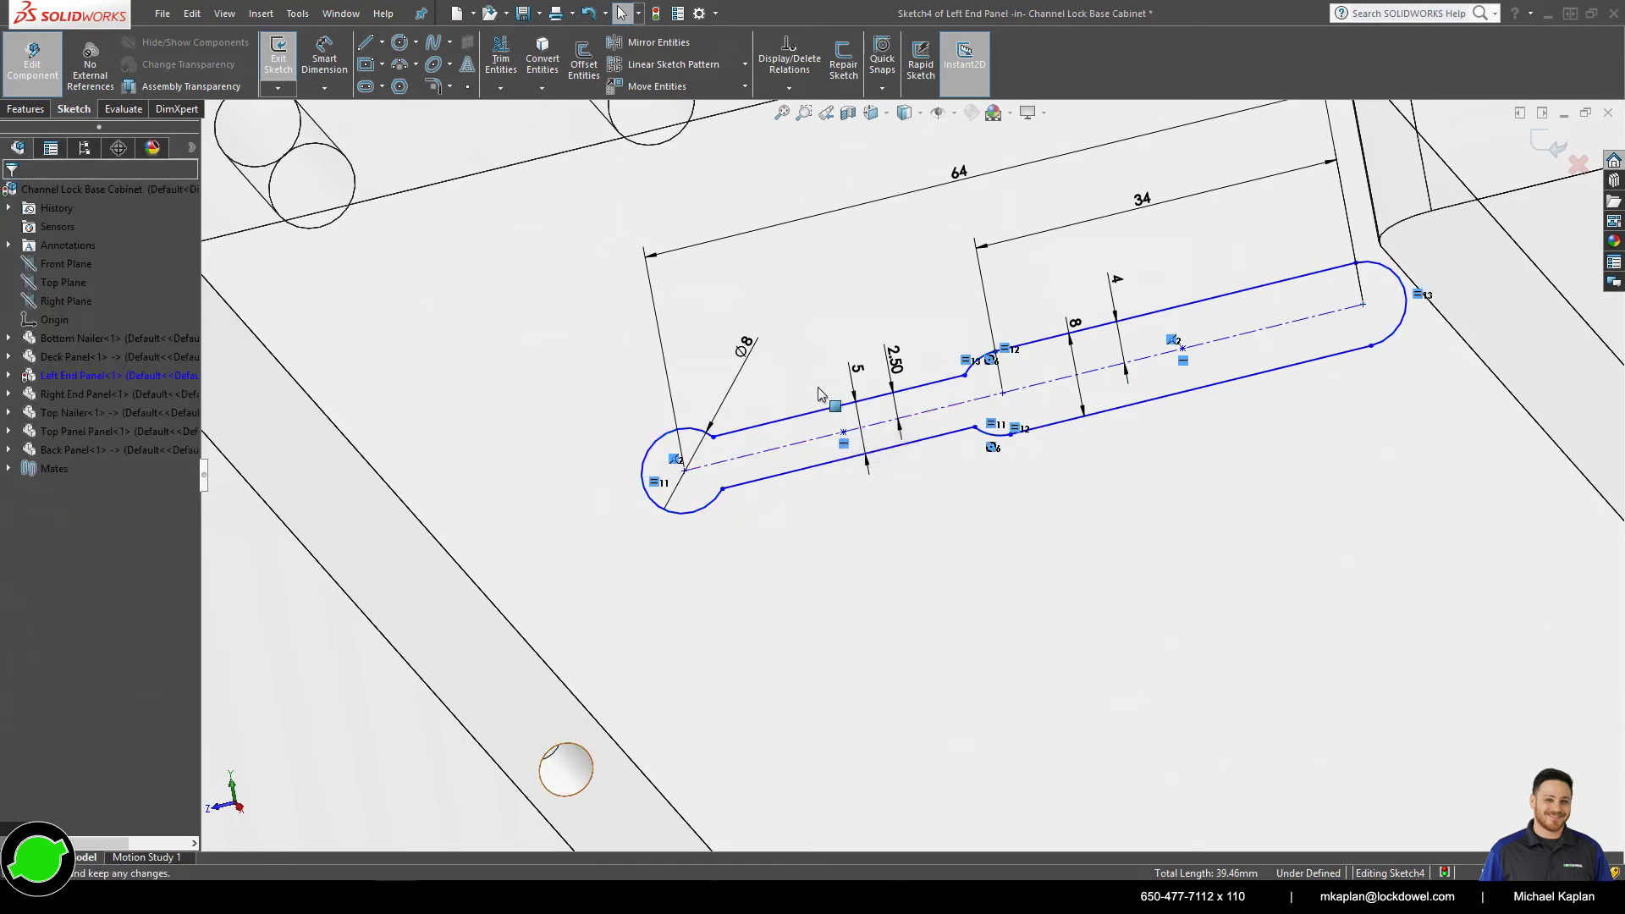
# - Delete the centre points of both slots and move the 34 mm and 64 mm dimensions closer to the outline
pyautogui.moveTo(808, 373); pyautogui.dragTo(859, 463)
pyautogui.press('Delete')
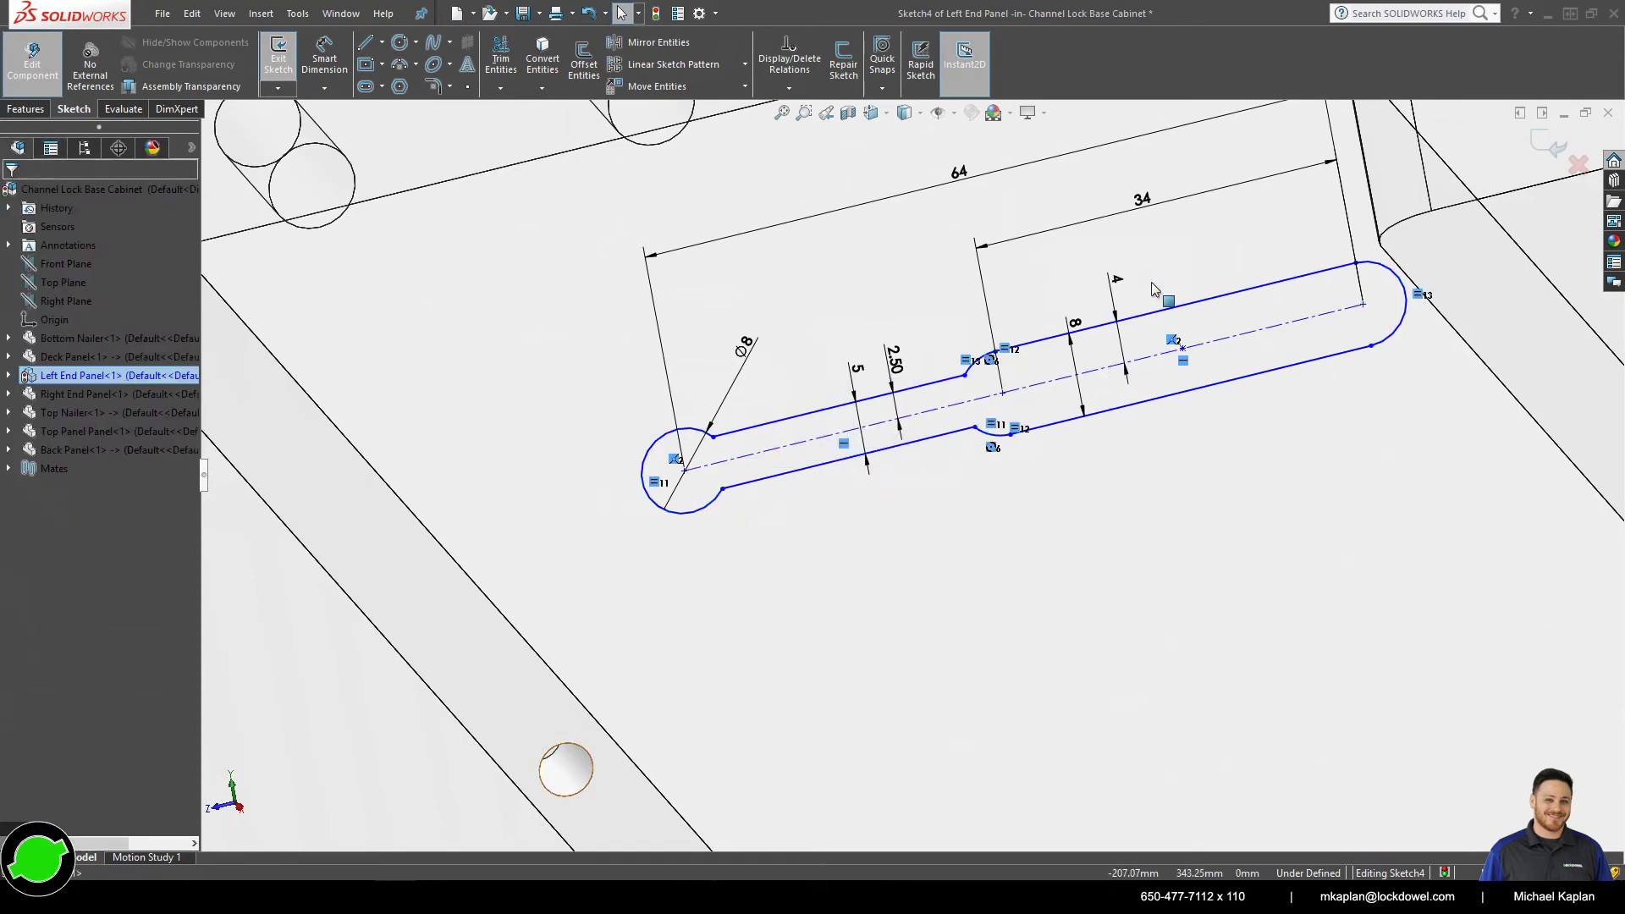
pyautogui.moveTo(1152, 280); pyautogui.dragTo(1210, 384)
pyautogui.press('Delete')
pyautogui.scroll(1, 907, 374)
pyautogui.moveTo(1105, 247); pyautogui.dragTo(1120, 285)
pyautogui.moveTo(1021, 225); pyautogui.dragTo(1039, 255)
# - Select the centrelines of the narrow and wide slots together to check their relations
pyautogui.click(922, 429)
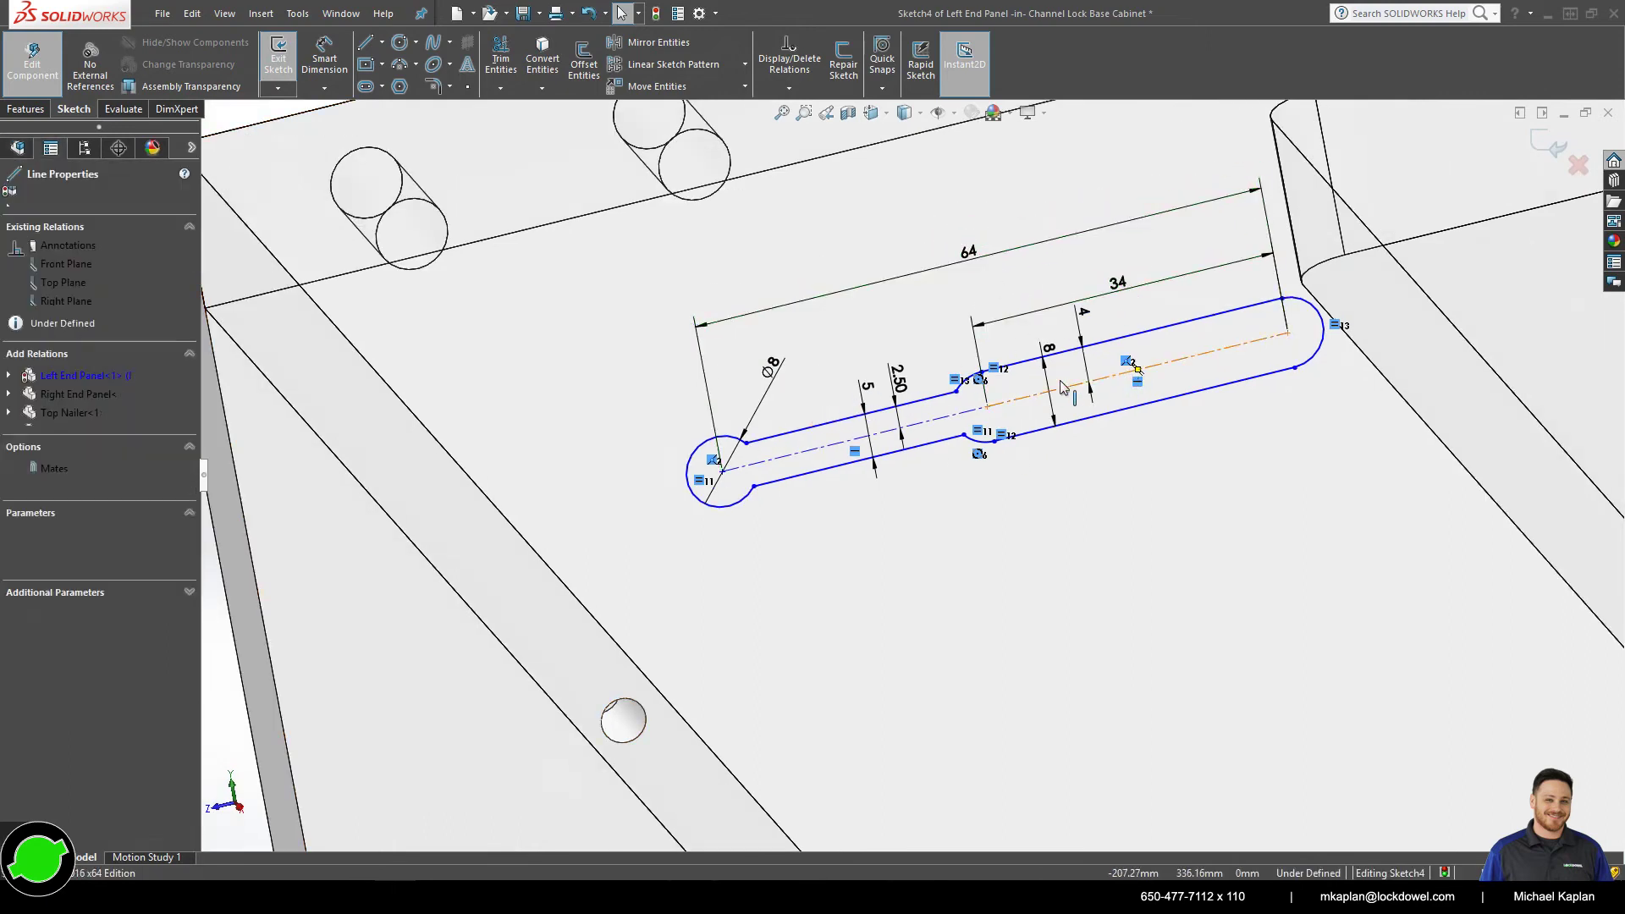
pyautogui.keyDown('ctrl'); pyautogui.click(922, 424); pyautogui.keyUp('ctrl')
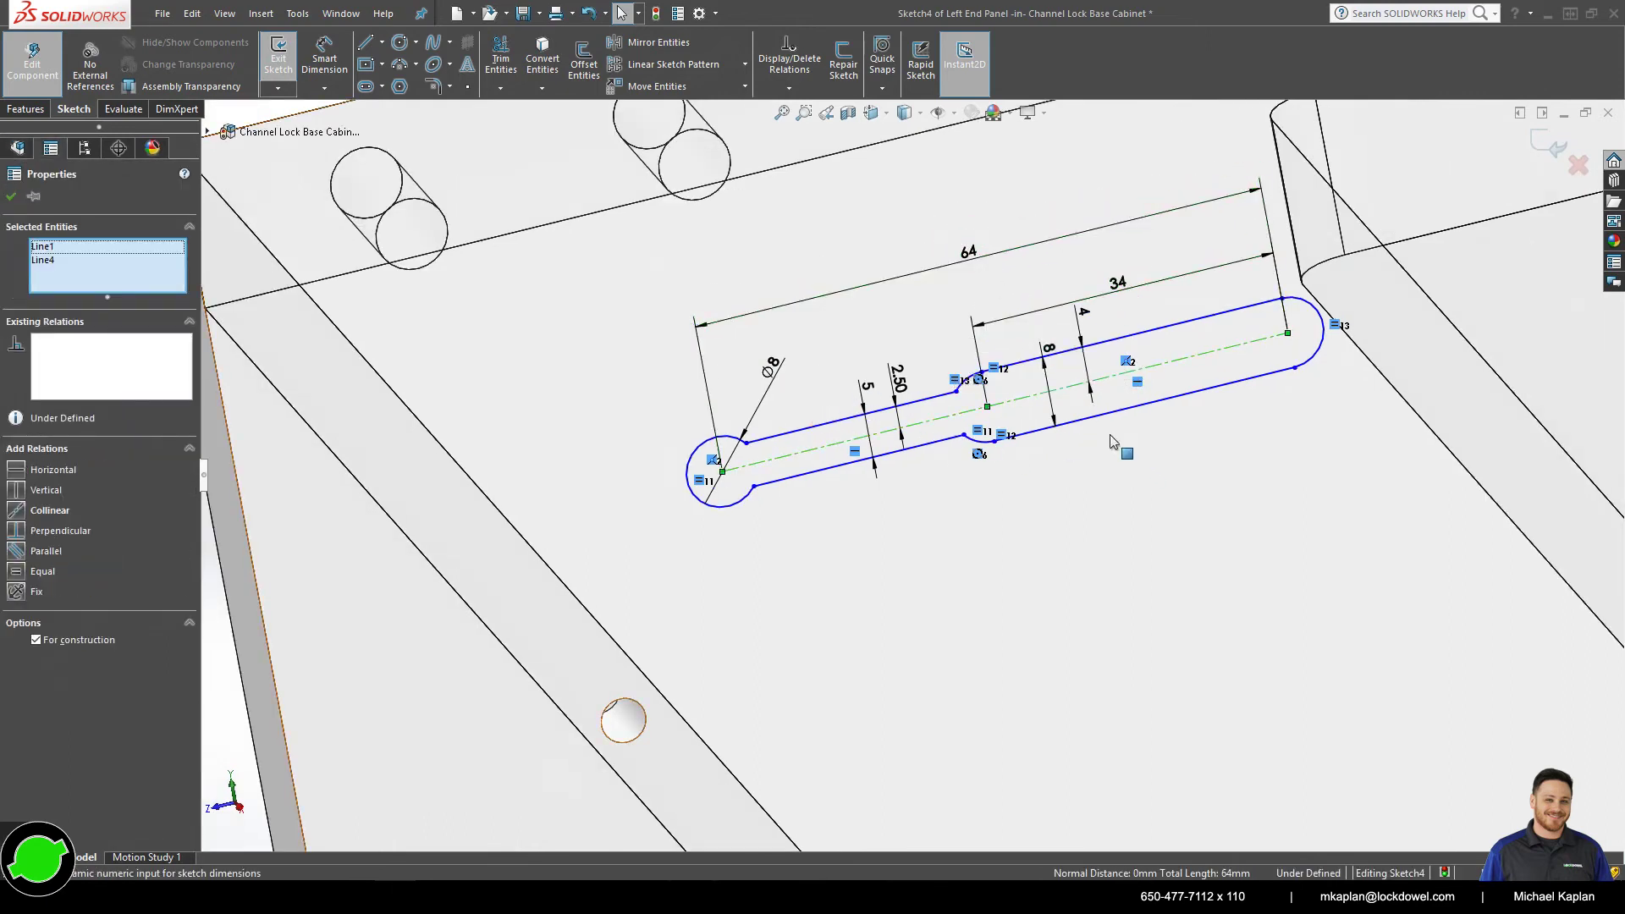
pyautogui.click(1111, 435)
# - Copy the complete channel profile with its dimensions, and snap the original's circle centre onto the foremost hole centre along the panel's upper edge
pyautogui.press('z')
pyautogui.moveTo(610, 195)
pyautogui.mouseDown()
pyautogui.moveTo(853, 491)
pyautogui.moveTo(1351, 658)
pyautogui.mouseUp()
pyautogui.press('Escape')
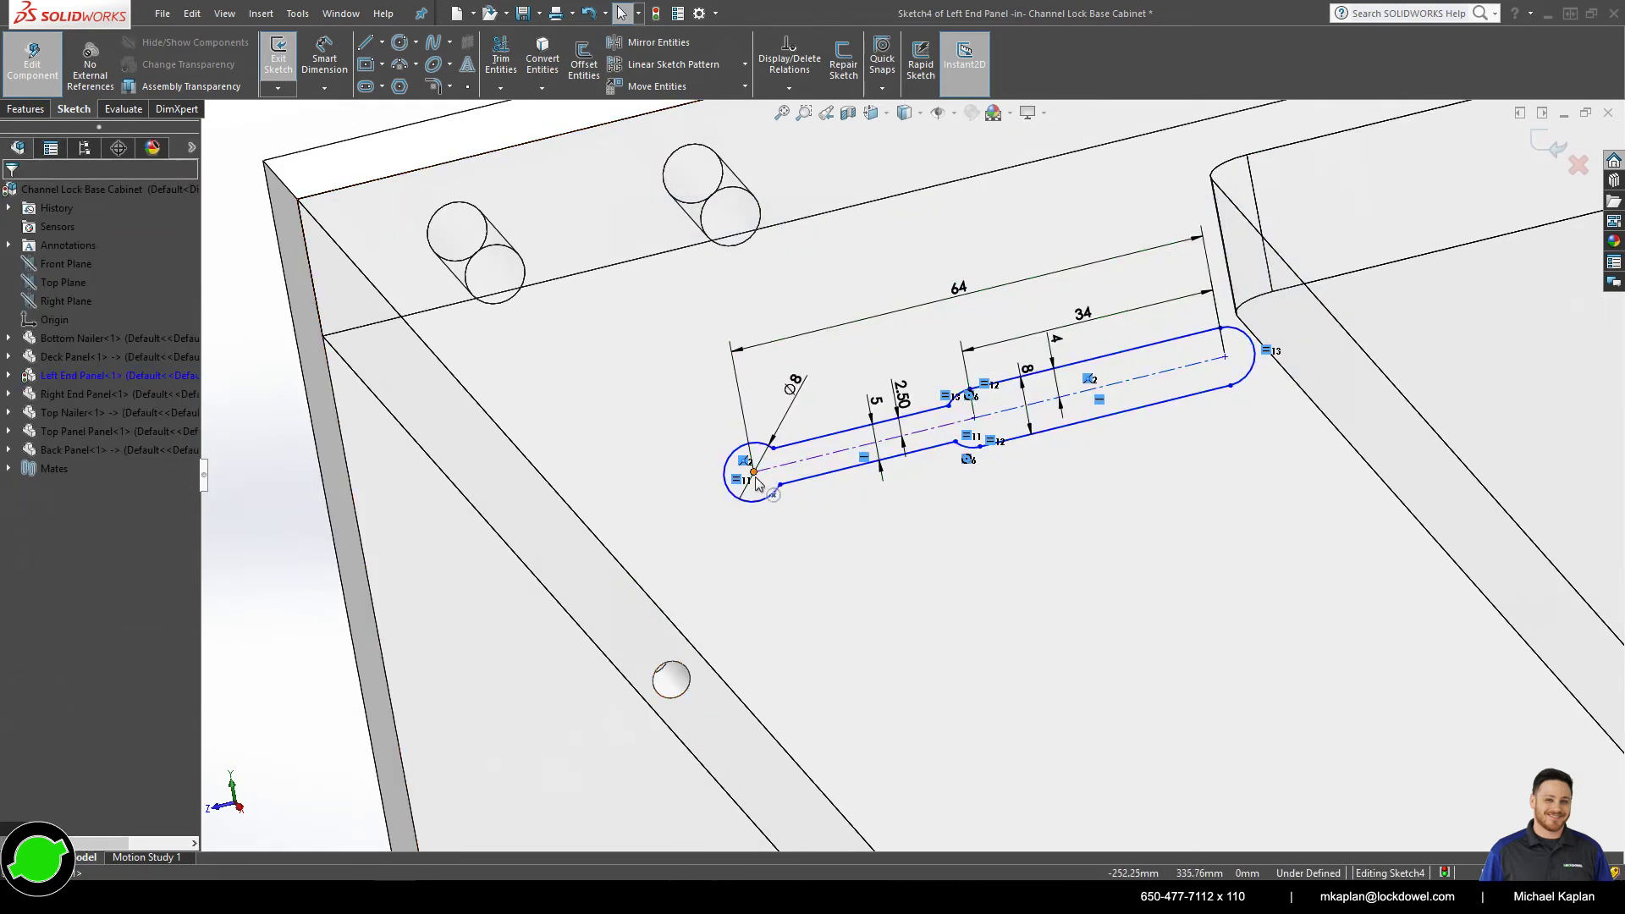
pyautogui.moveTo(755, 481)
pyautogui.mouseDown()
pyautogui.moveTo(569, 243)
pyautogui.moveTo(457, 231)
pyautogui.mouseUp()
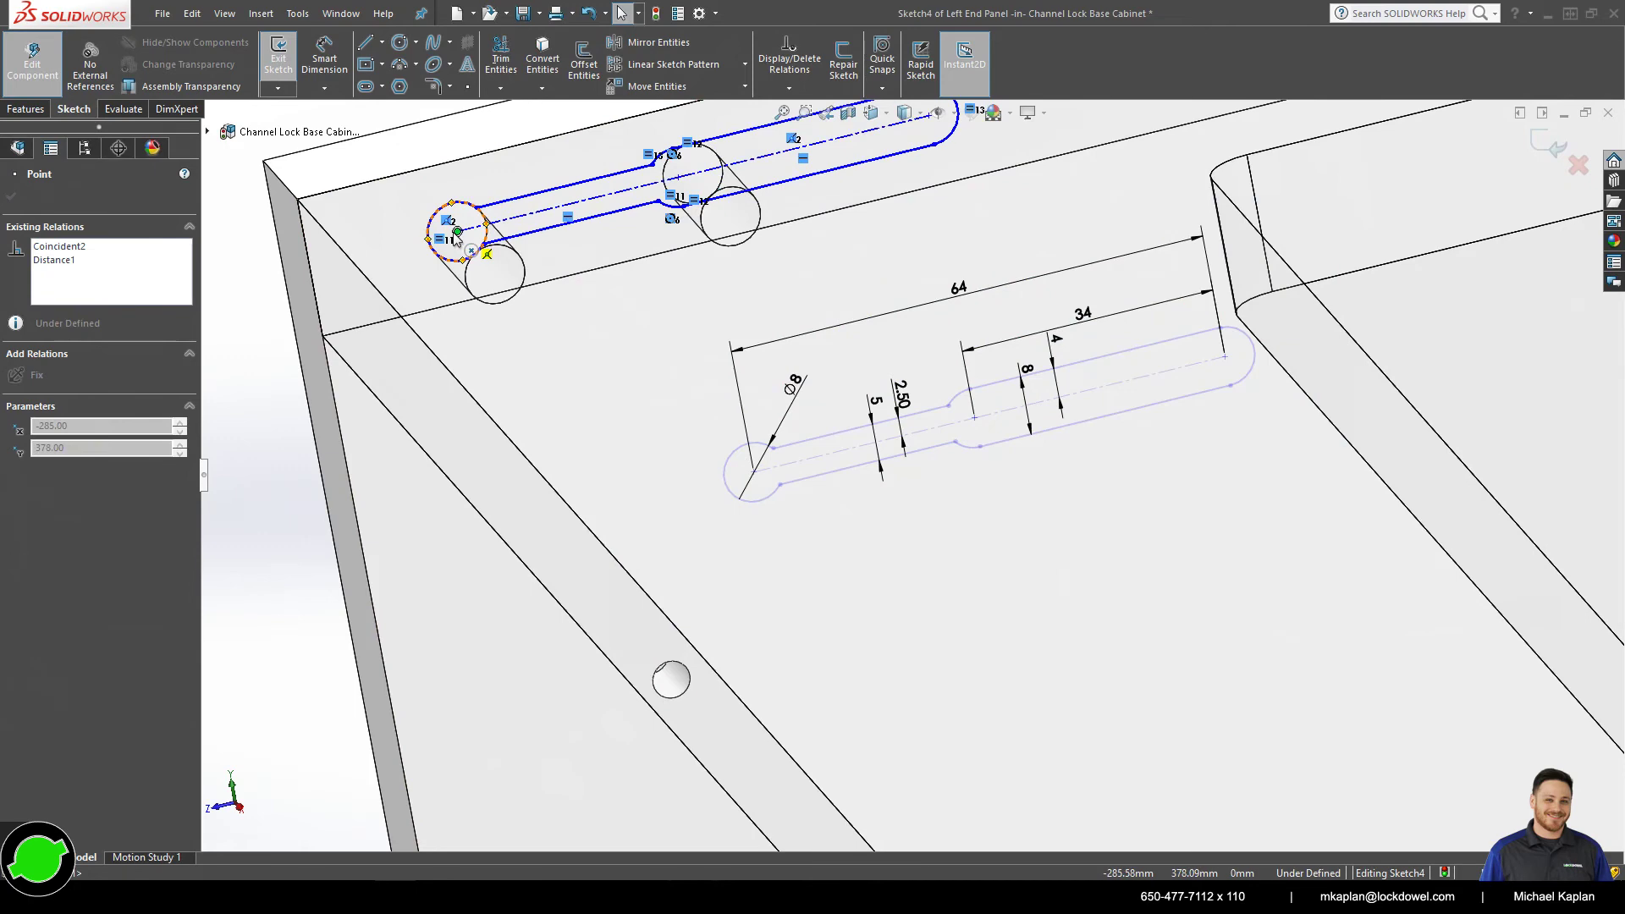
pyautogui.scroll(2, 802, 298)
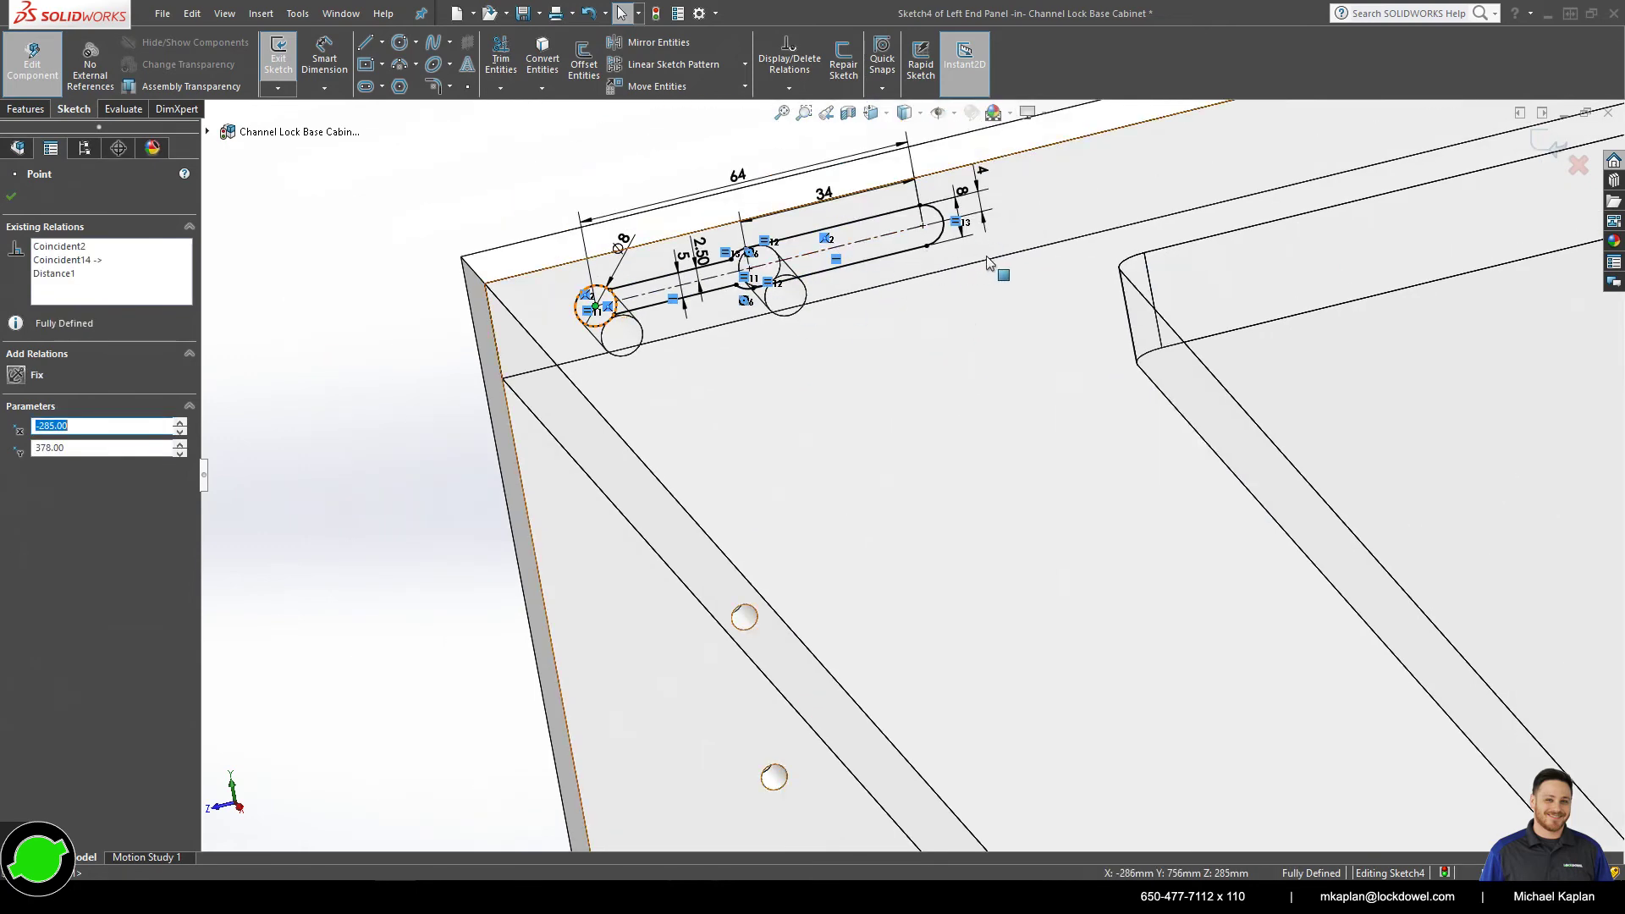
# - Paste a copy of the channel profile near the upper edge's middle hole pair and snap its circle centre to the pair's front hole
pyautogui.scroll(2, 1307, 254)
pyautogui.click(1367, 346)
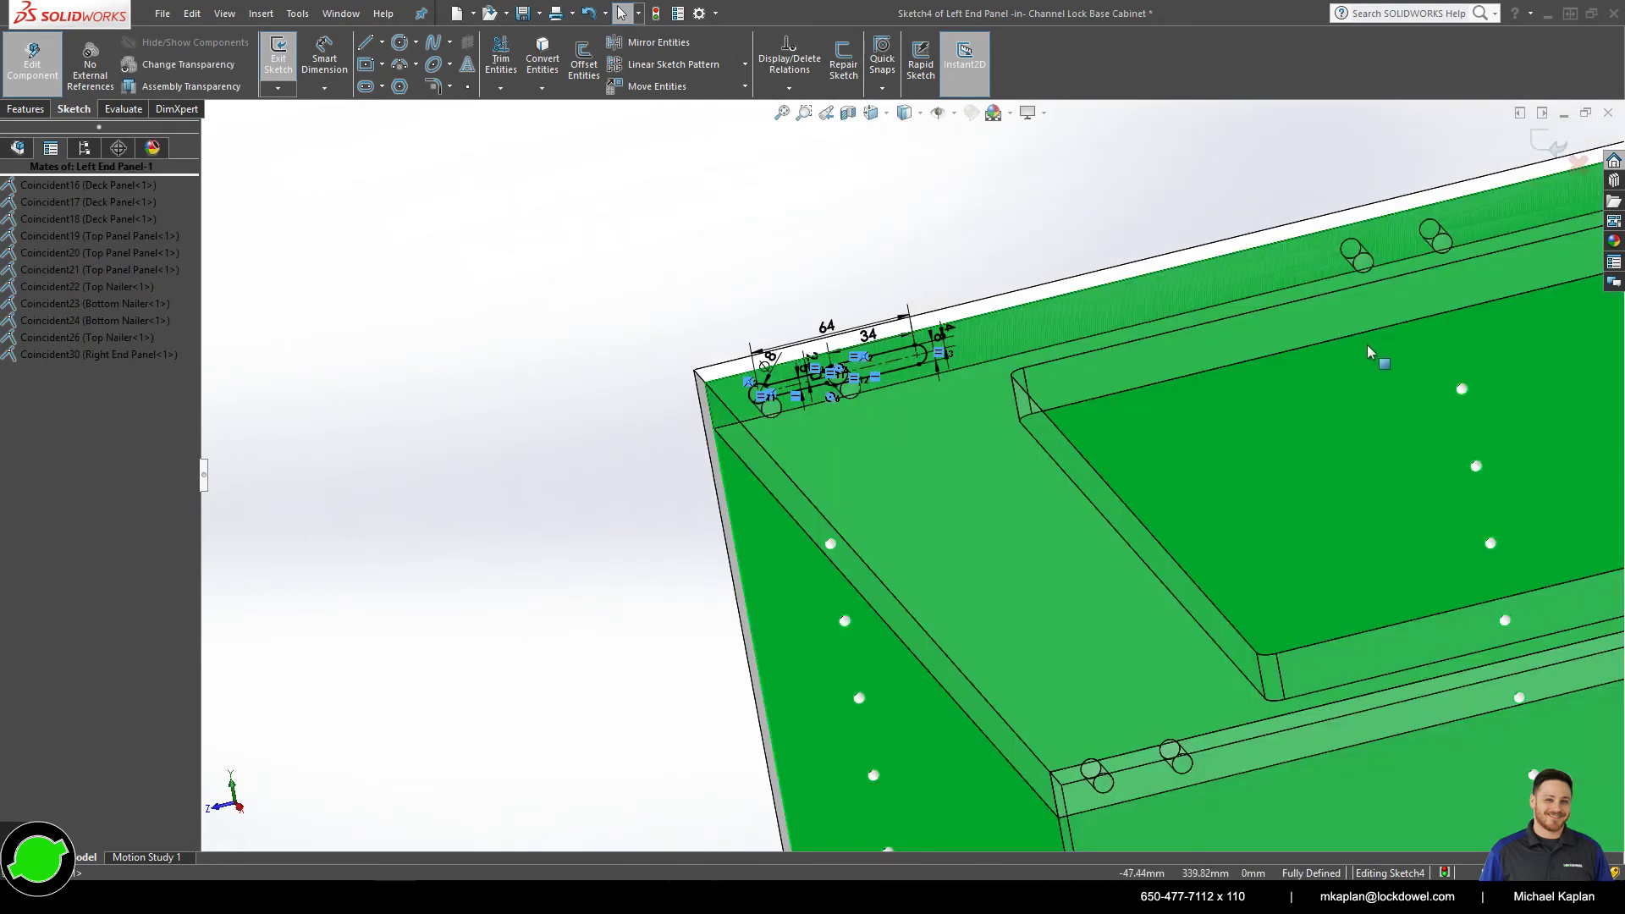
pyautogui.hotkey('ctrl', 'v')
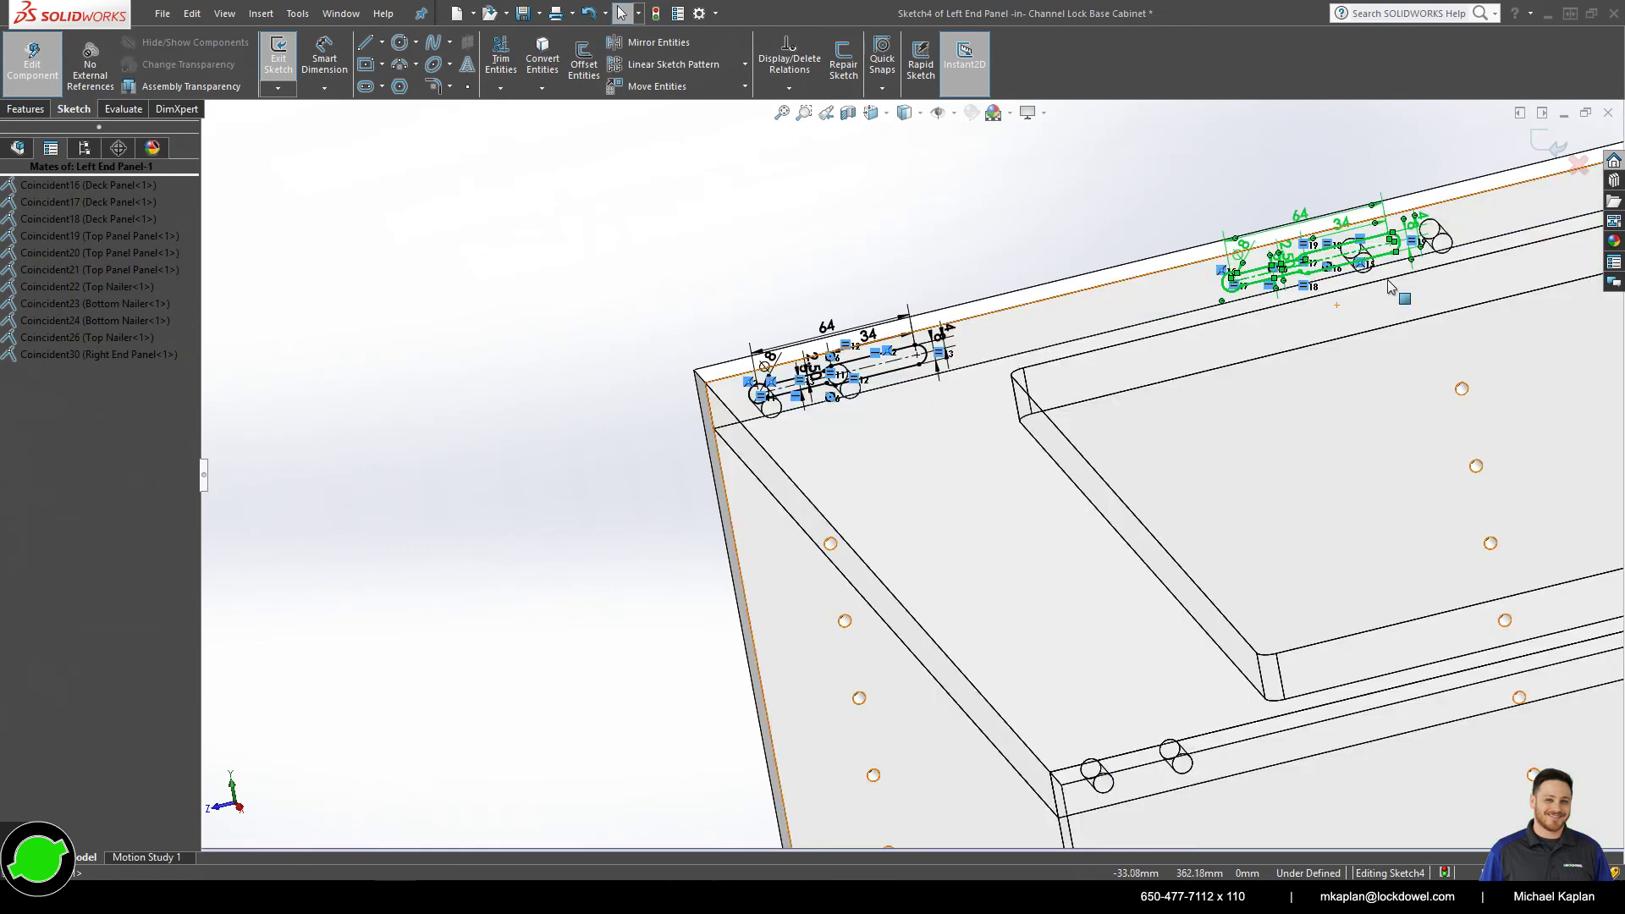
pyautogui.scroll(-3, 1380, 286)
pyautogui.press('Escape')
pyautogui.moveTo(1028, 321); pyautogui.dragTo(1236, 263)
# - Paste another channel profile near the upper edge's rear hole pair and make its circle centre coincident with the pair's front hole
pyautogui.scroll(1, 1366, 389)
pyautogui.scroll(4, 1371, 385)
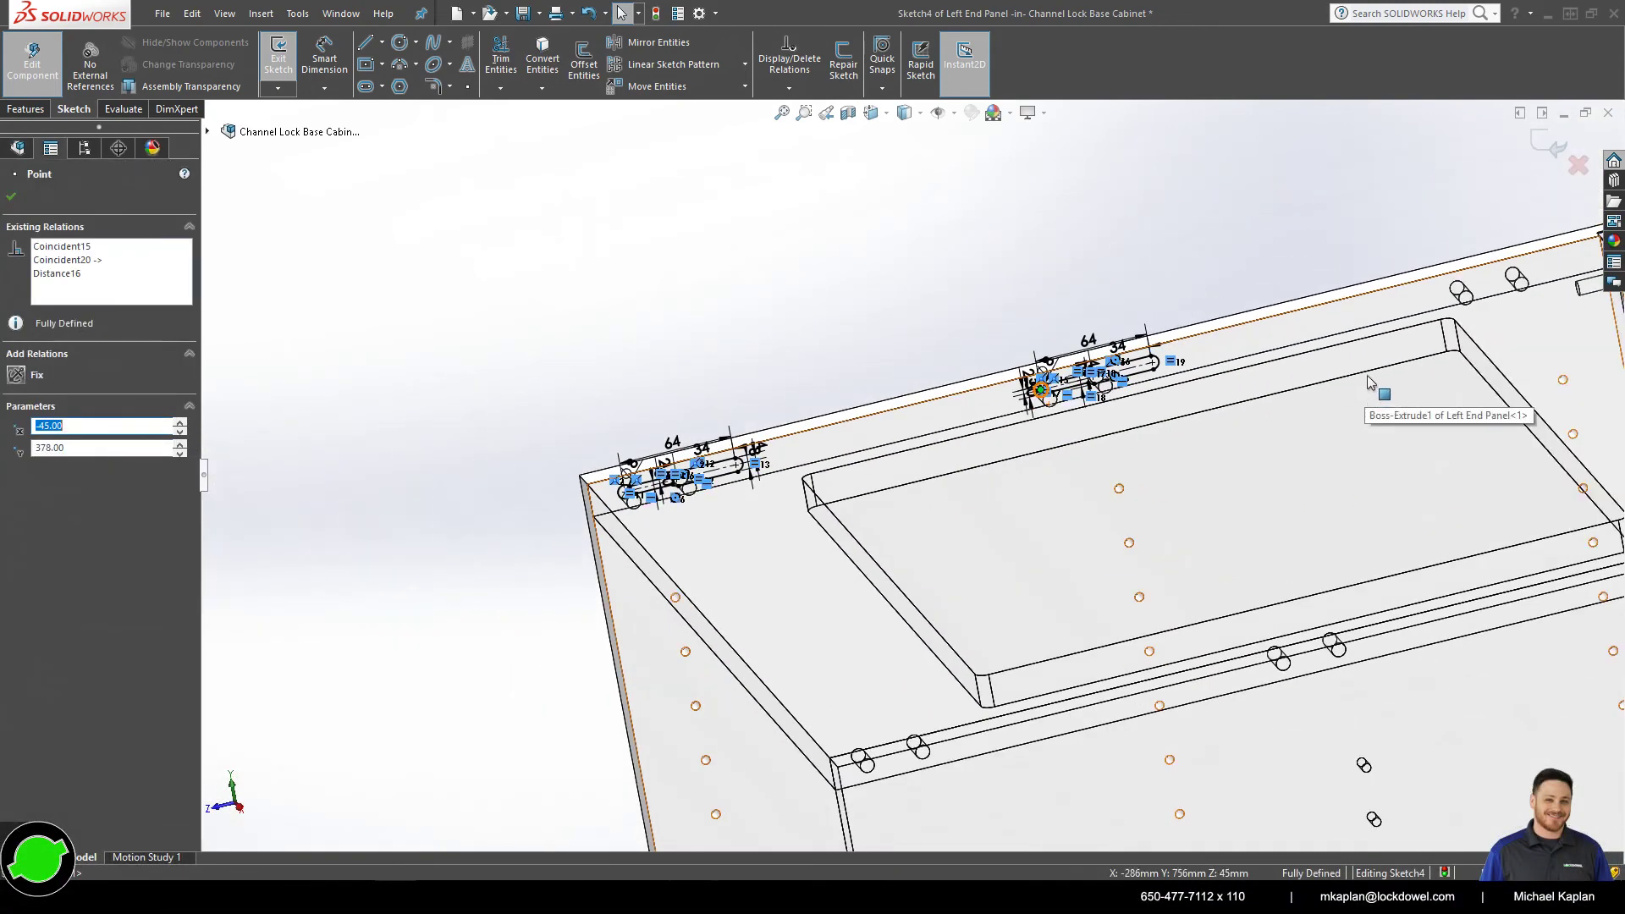
pyautogui.scroll(-3, 1375, 398)
pyautogui.click(1344, 297)
pyautogui.hotkey('ctrl', 'v')
pyautogui.press('Escape')
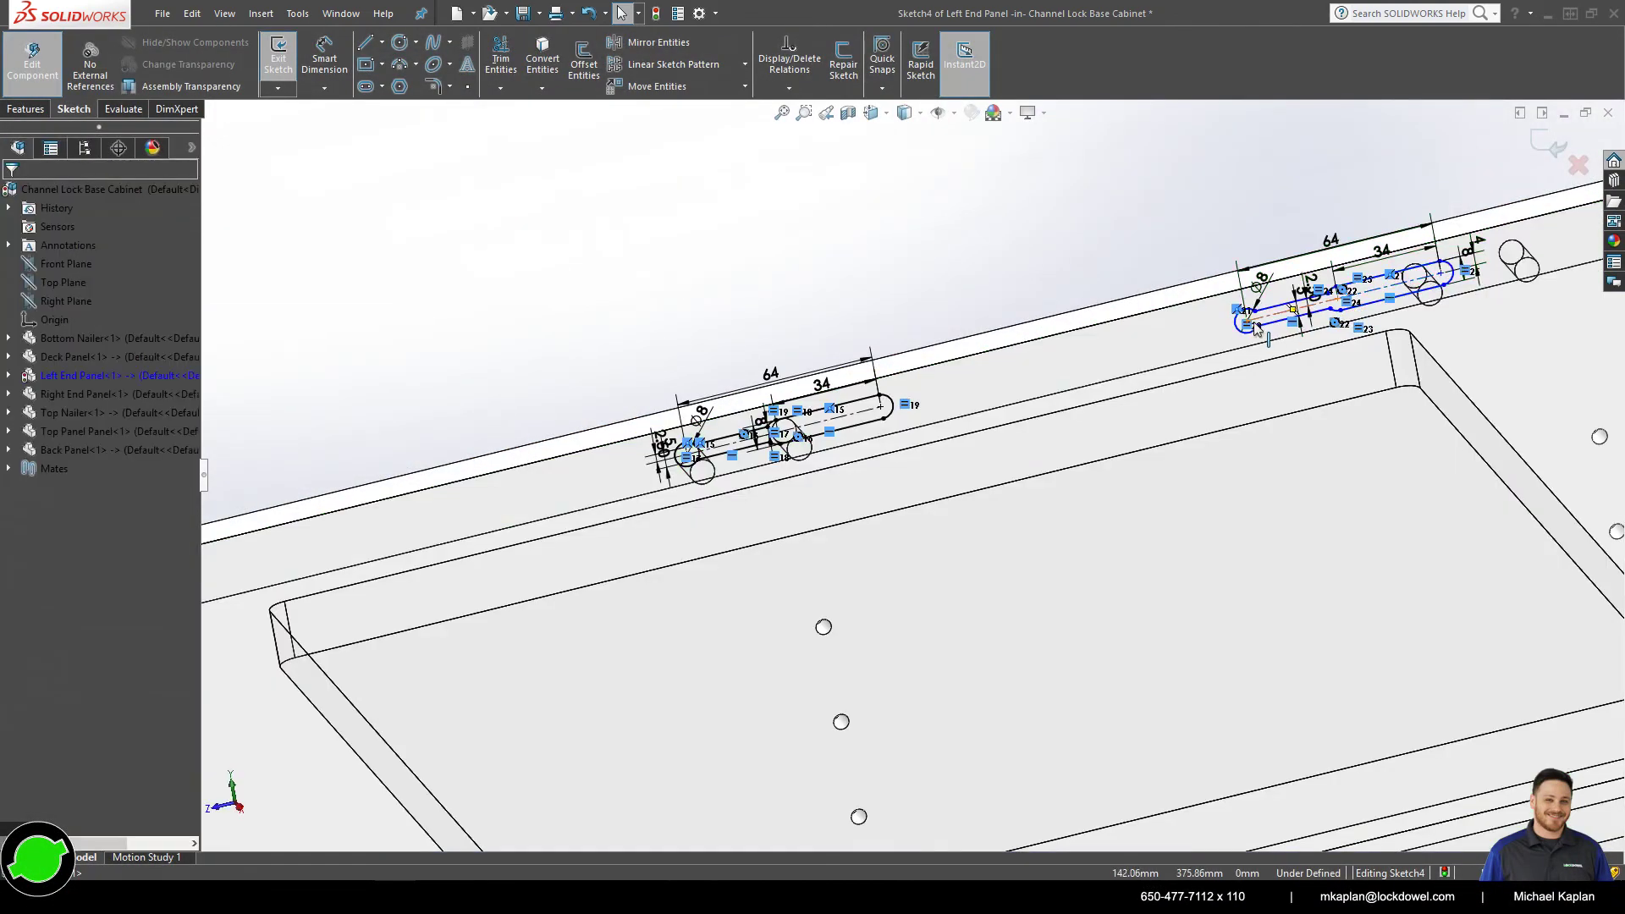
pyautogui.scroll(-3, 1366, 297)
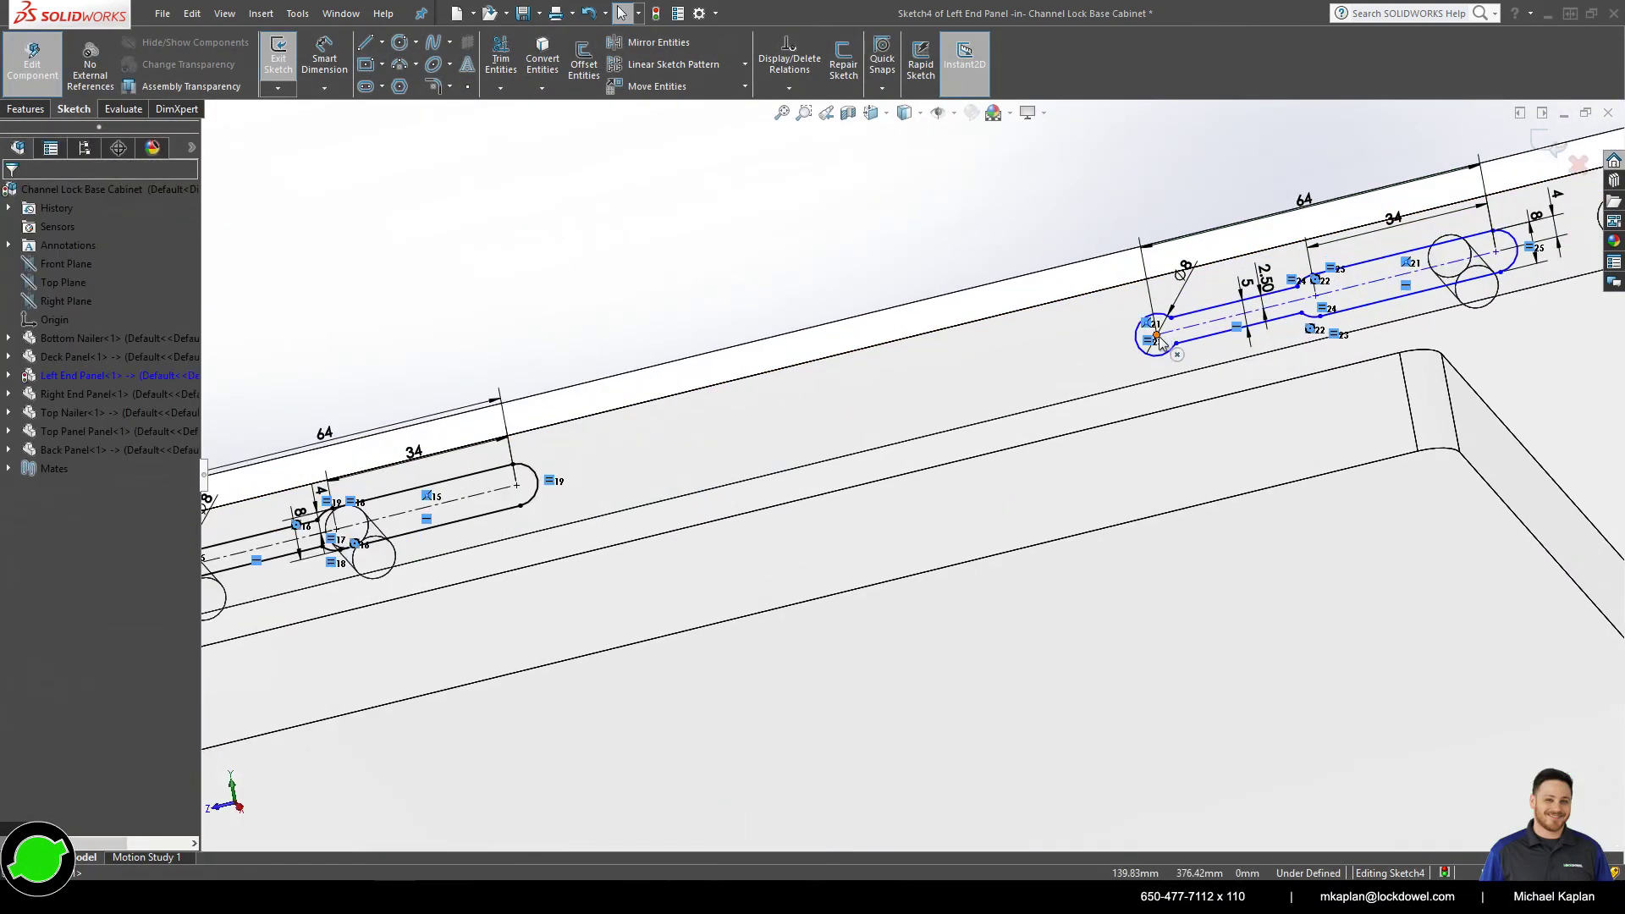
pyautogui.moveTo(1168, 343); pyautogui.dragTo(1449, 256)
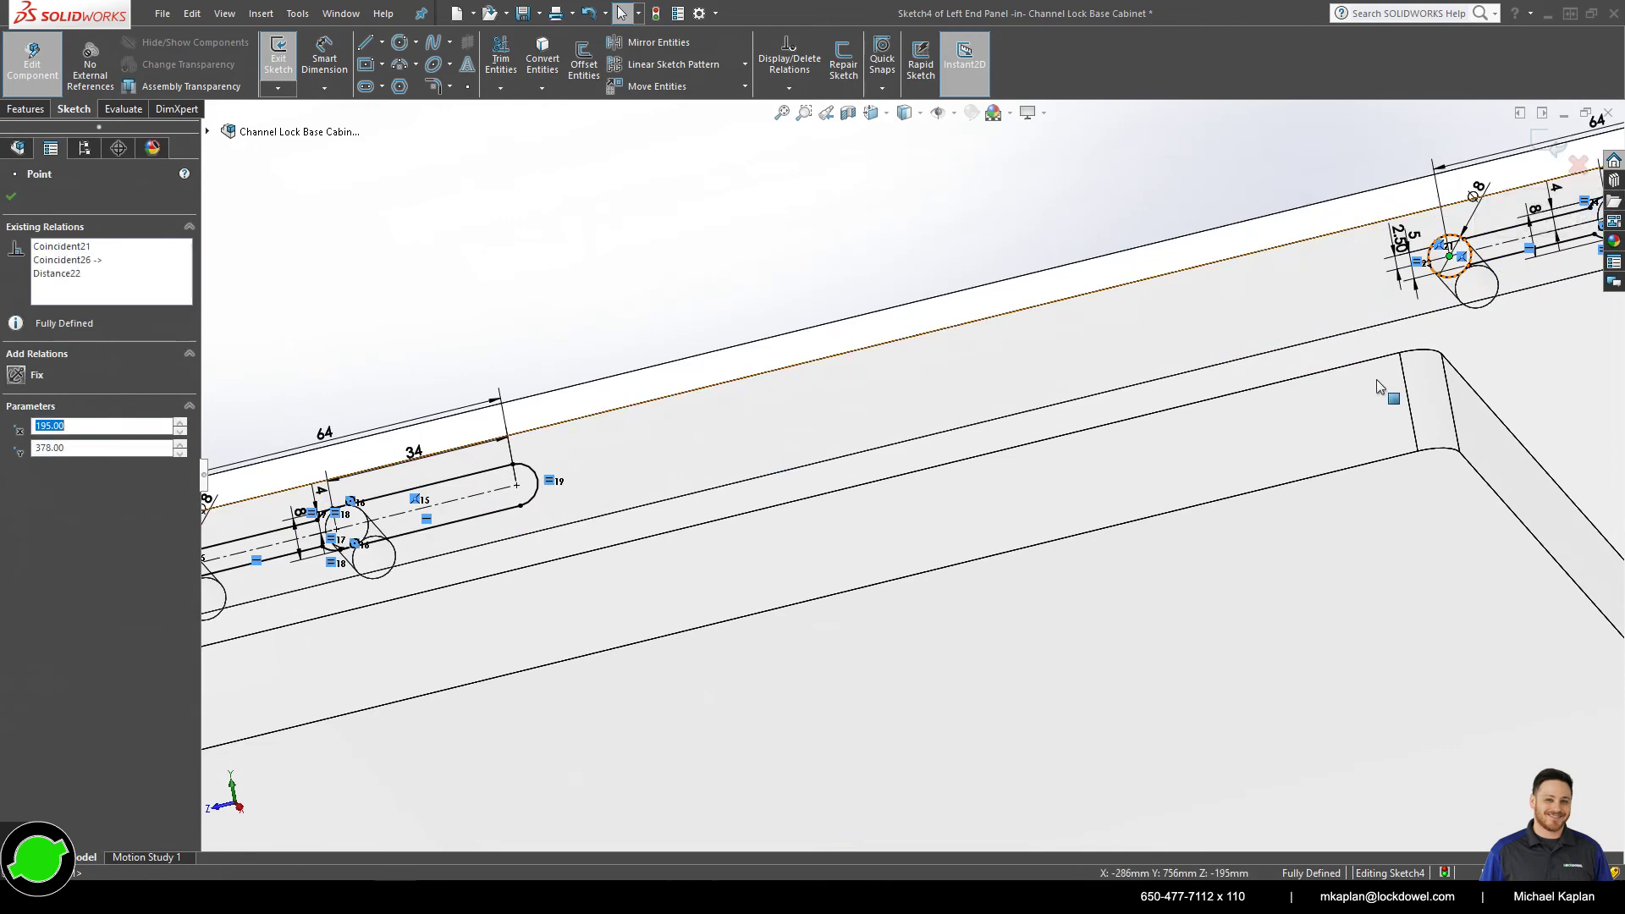
# - Paste a channel profile at the panel's lower front corner and snap its circle centre to the foremost hole along the lower edge
pyautogui.scroll(5, 1376, 381)
pyautogui.scroll(2, 1119, 441)
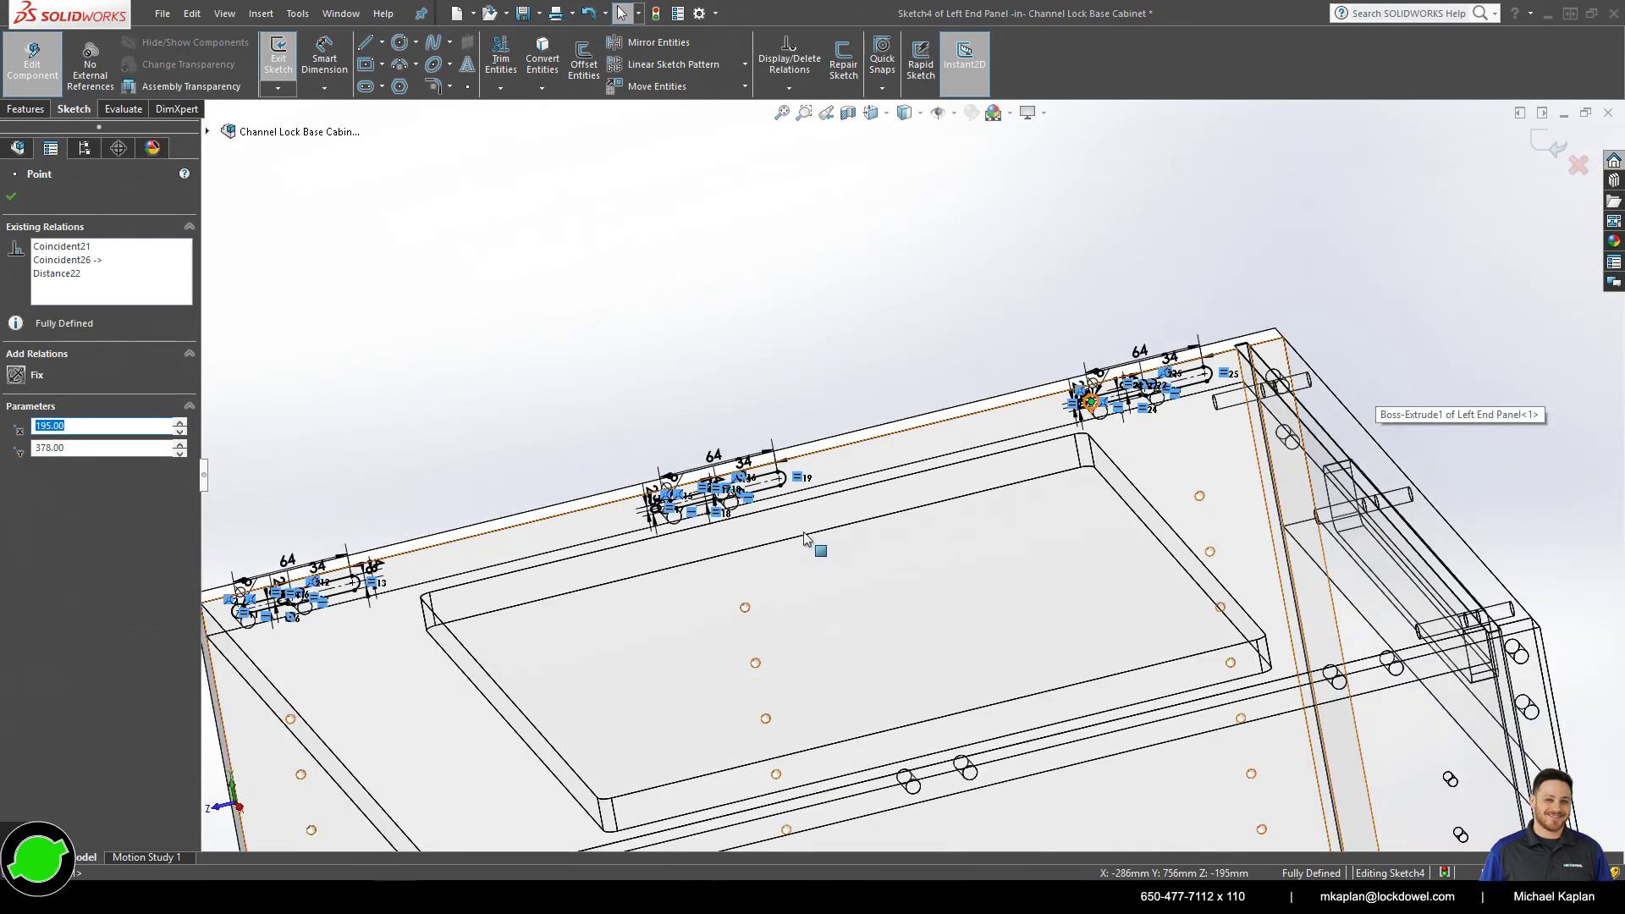
pyautogui.scroll(2, 805, 539)
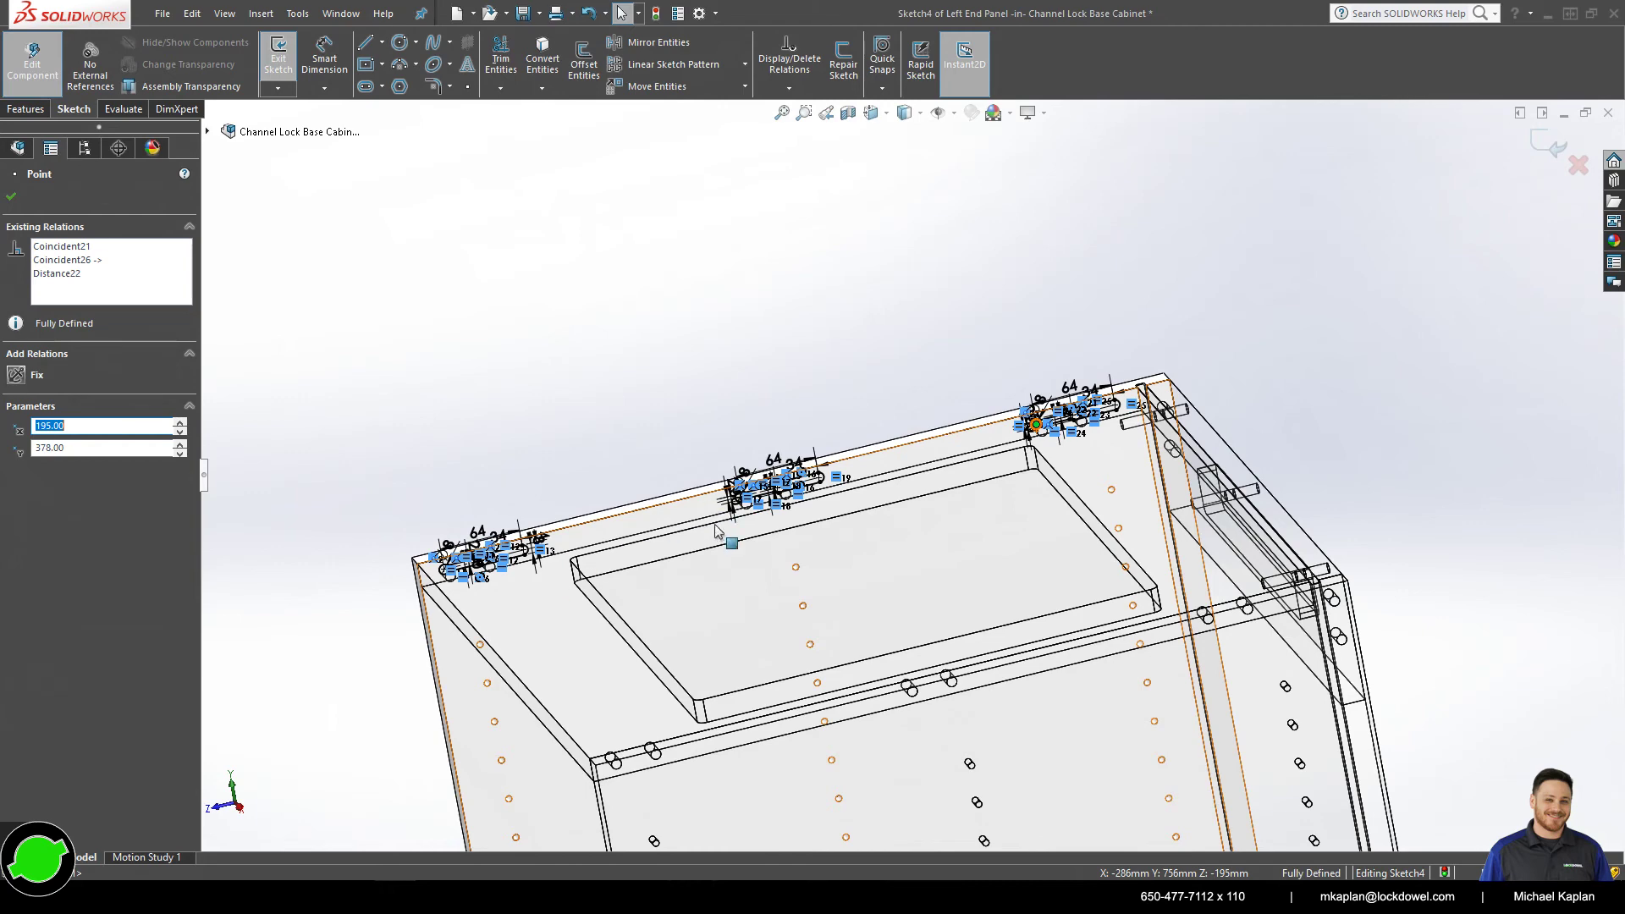
pyautogui.scroll(3, 766, 628)
pyautogui.scroll(-8, 1032, 440)
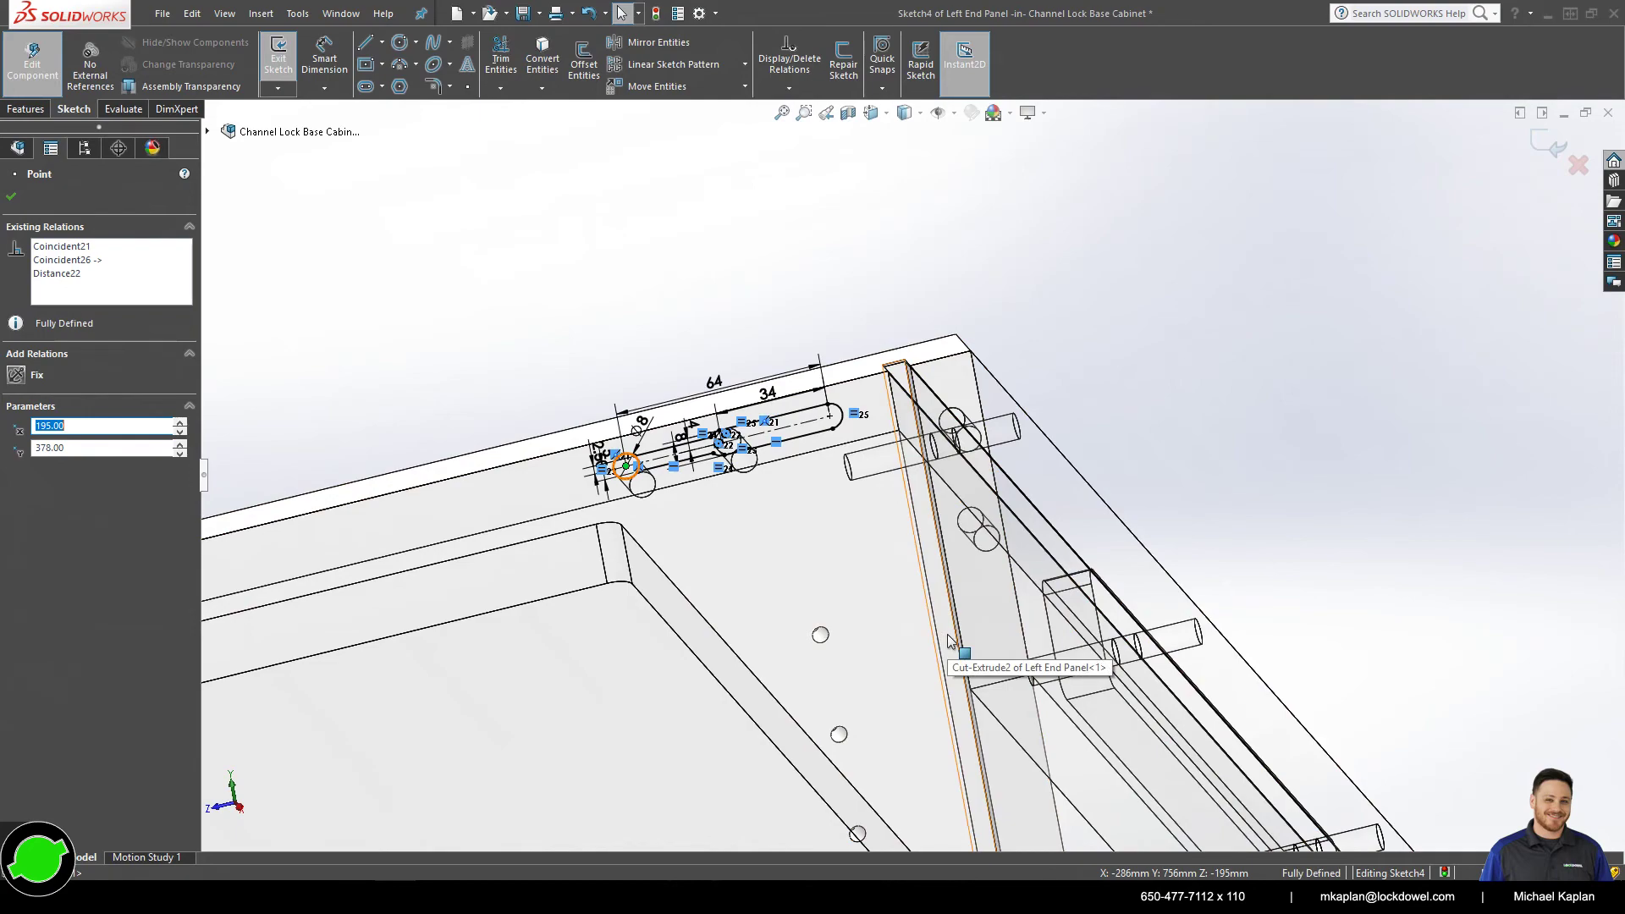
pyautogui.scroll(10, 684, 682)
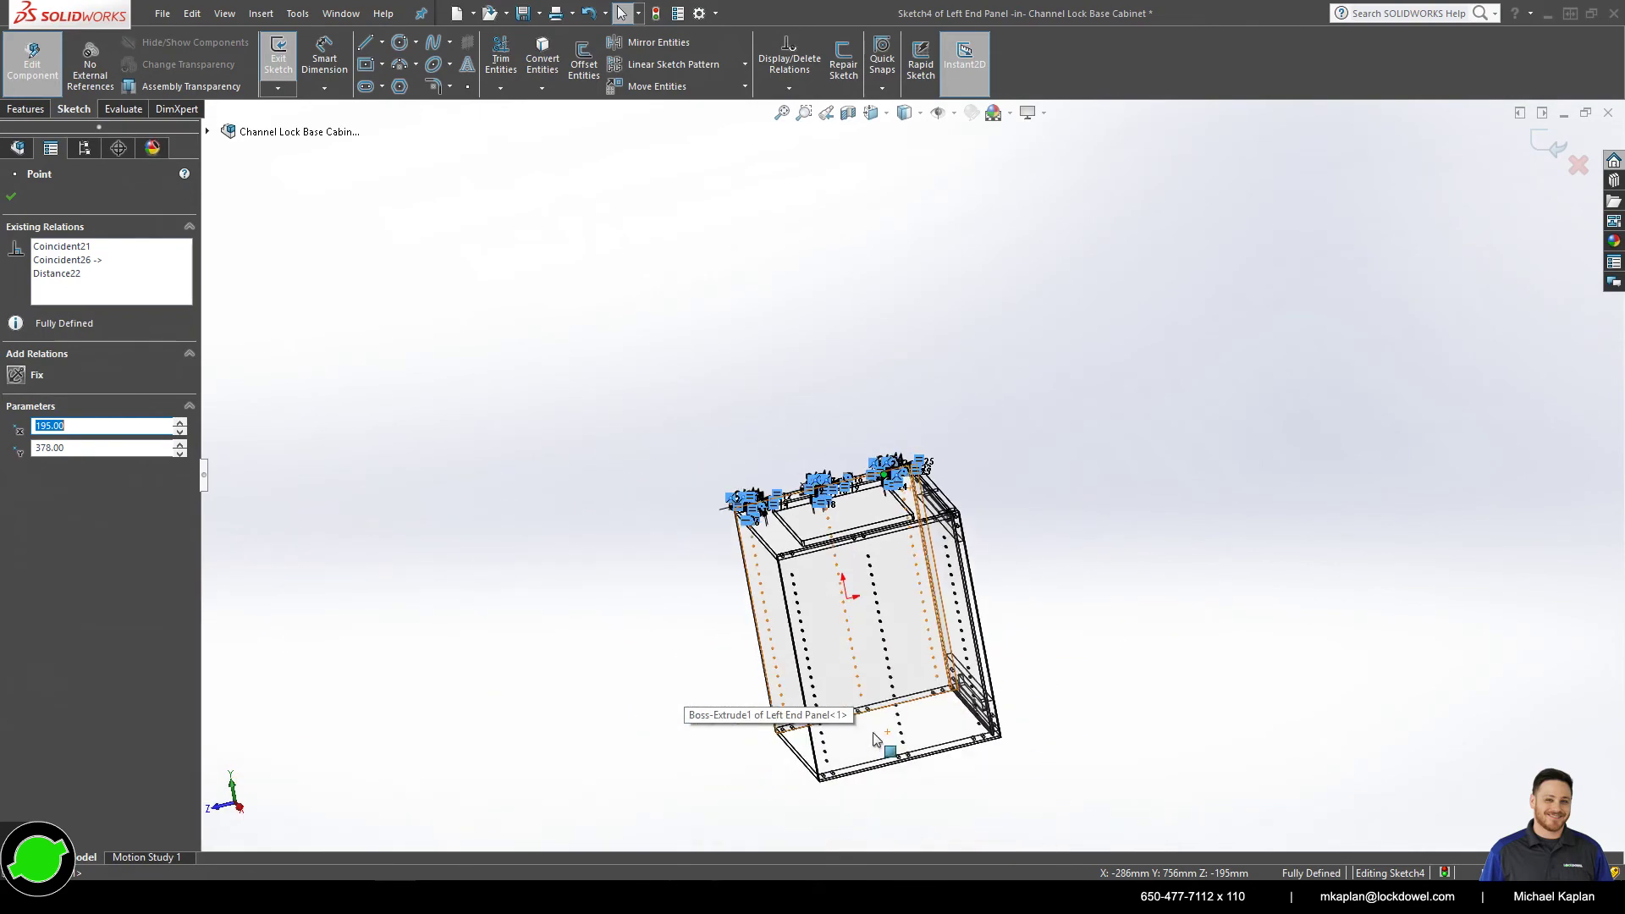
pyautogui.scroll(-10, 875, 739)
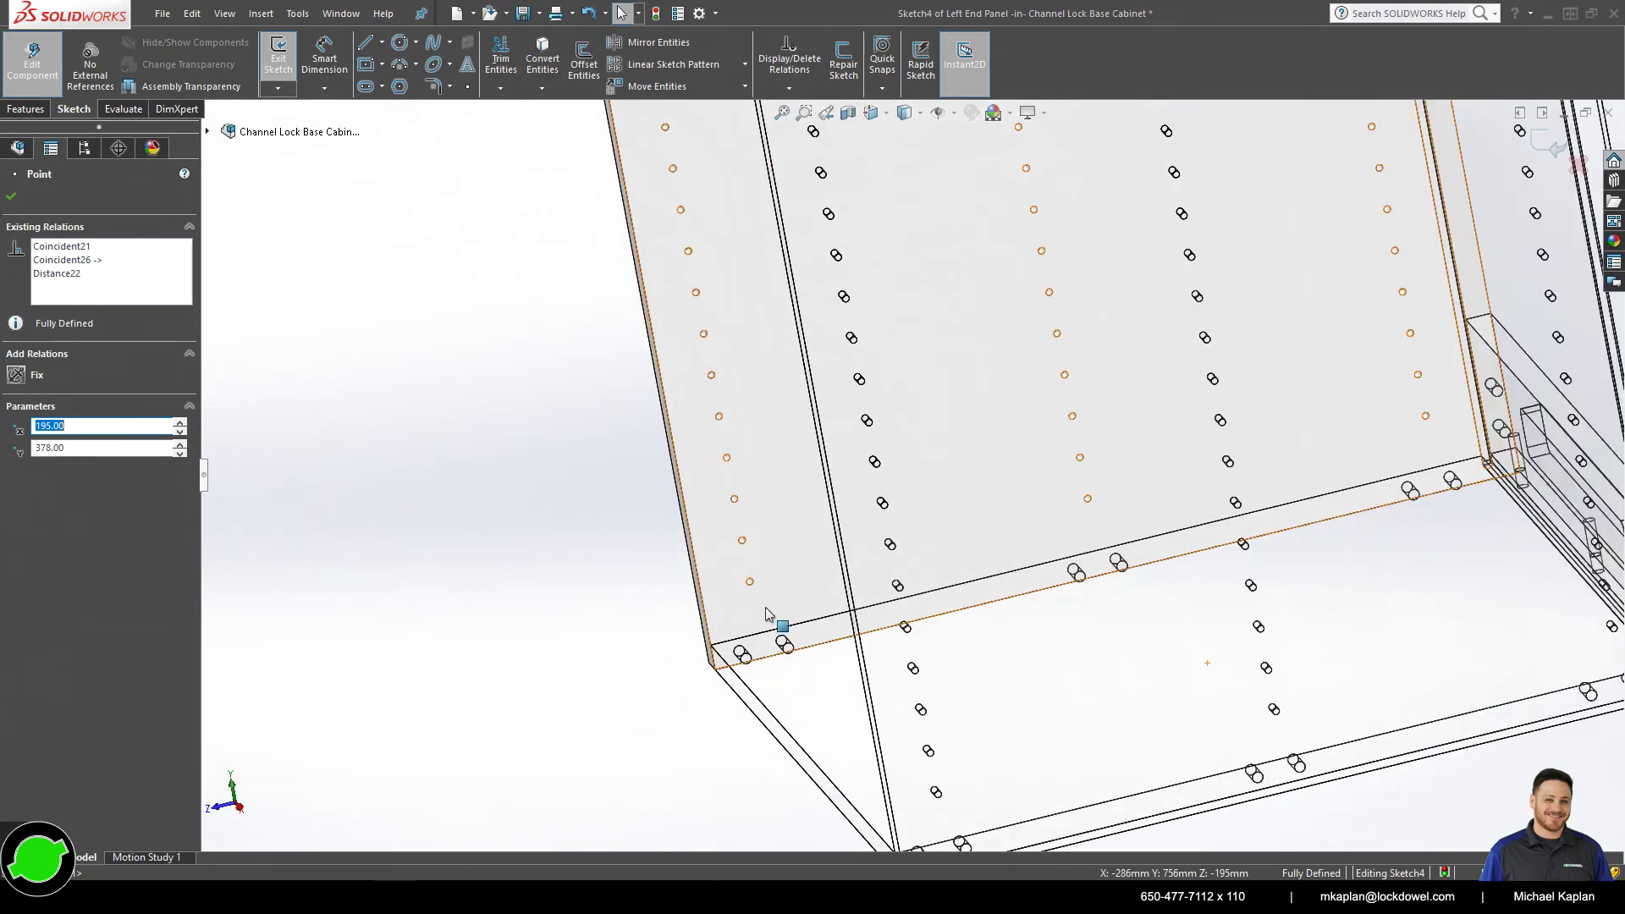
pyautogui.click(765, 606)
pyautogui.hotkey('ctrl', 'v')
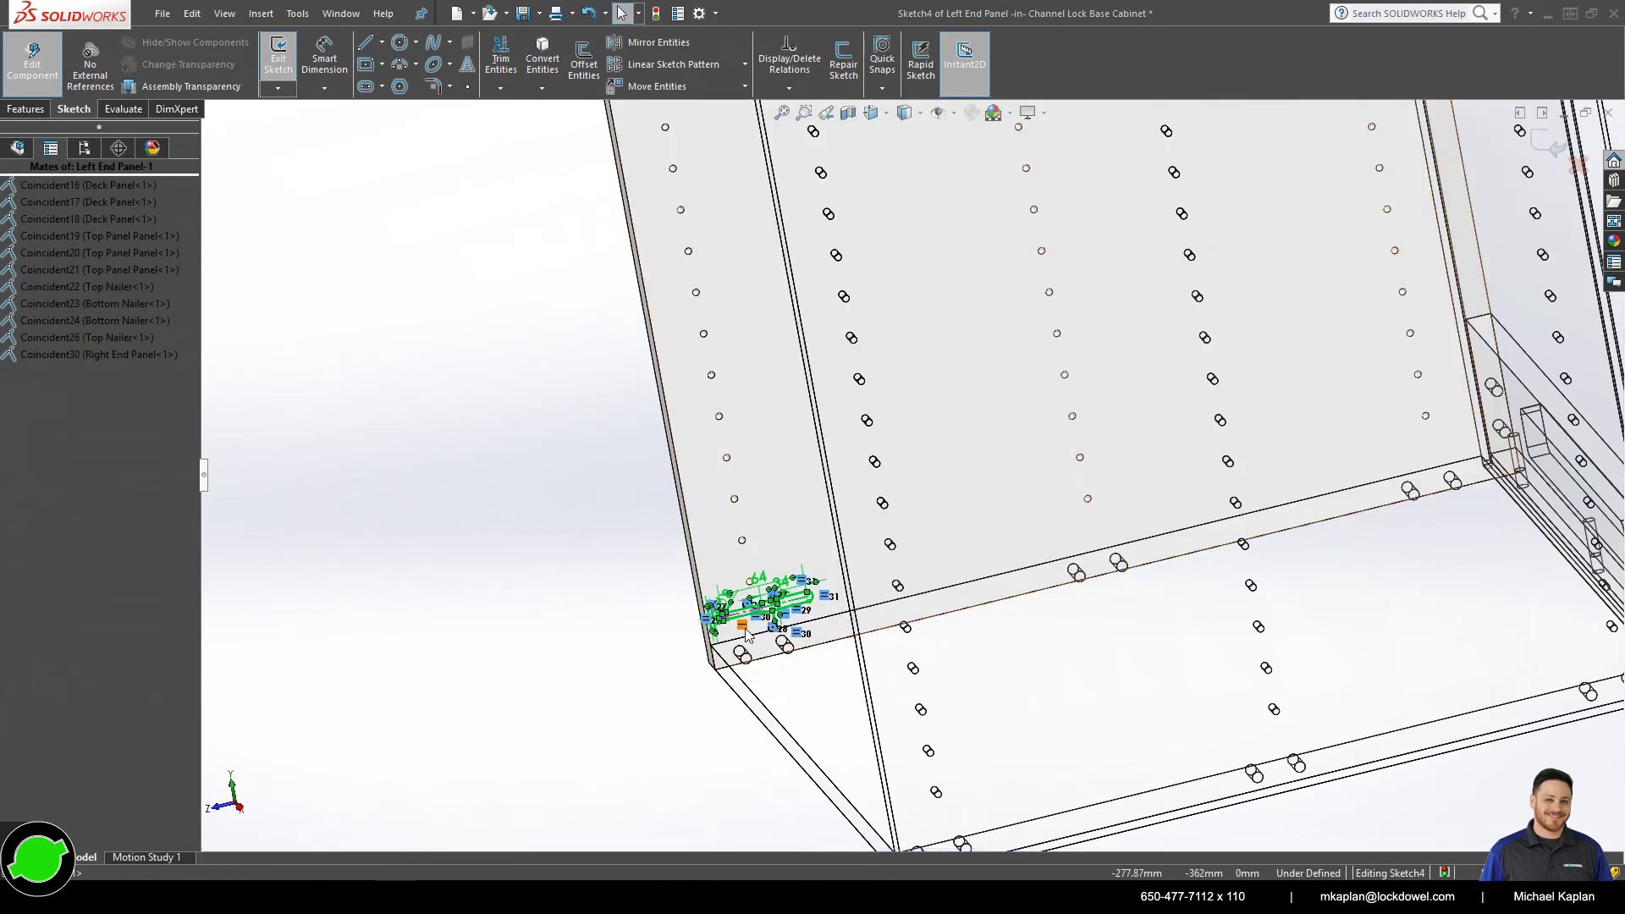
pyautogui.scroll(-3, 746, 635)
pyautogui.moveTo(737, 582); pyautogui.dragTo(765, 641)
# - Paste a channel profile near the lower edge's middle hole pair and snap its circle centre to the pair's front hole
pyautogui.click(1370, 442)
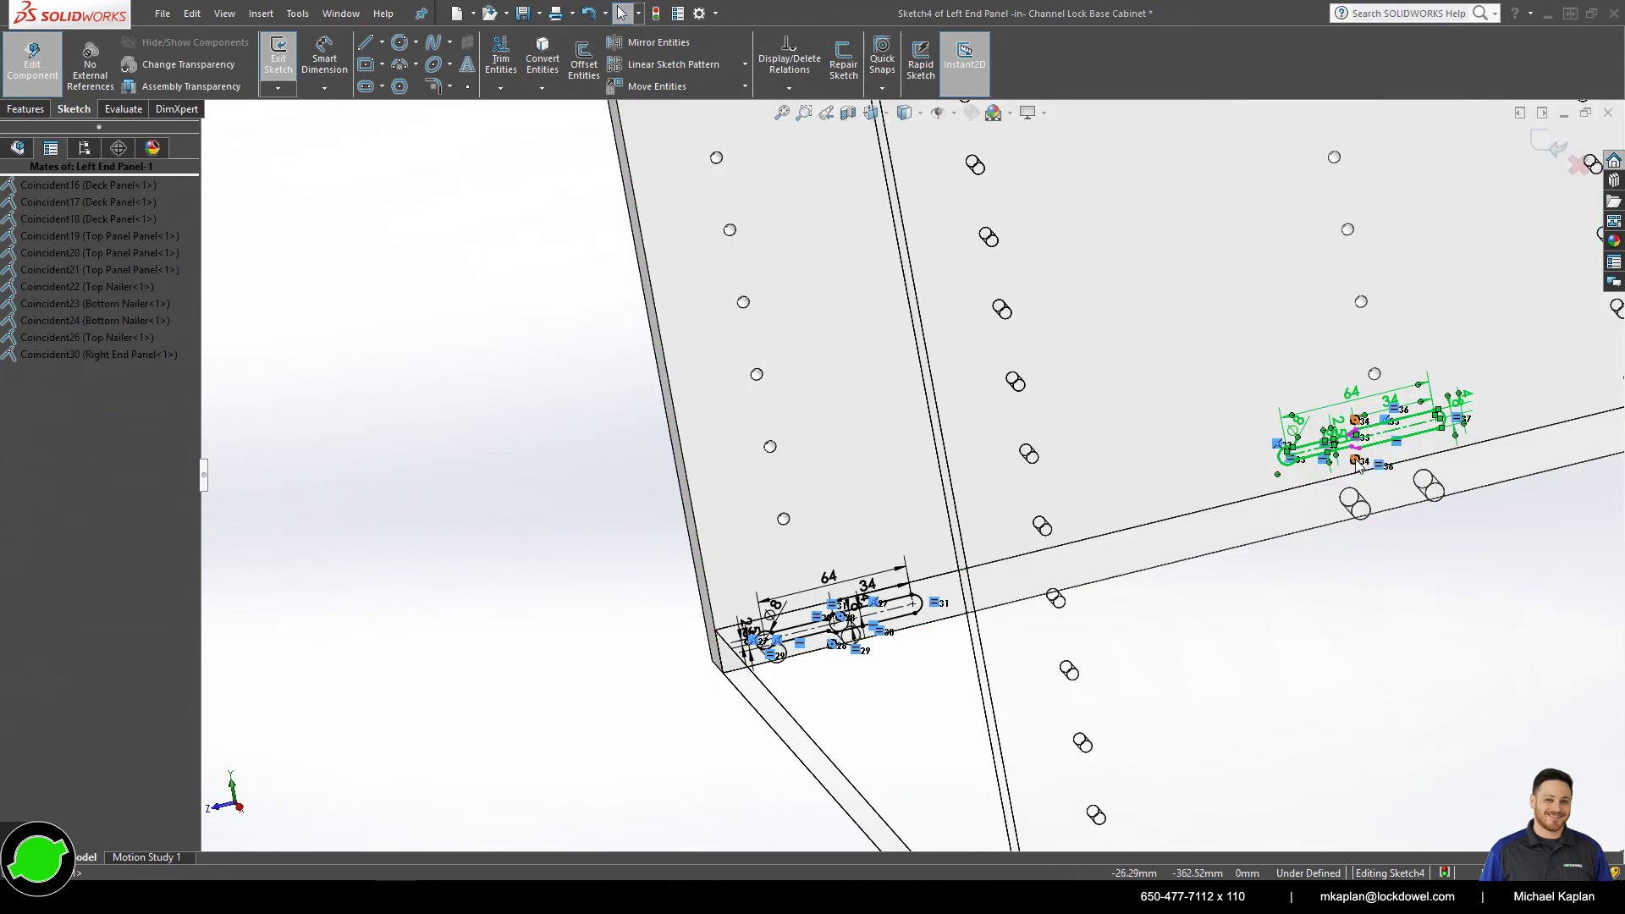
pyautogui.scroll(-3, 1210, 461)
pyautogui.moveTo(1213, 462); pyautogui.dragTo(1320, 534)
# - Paste a channel profile near the lower edge's rear hole pair and attach its circle centre to the pair's front hole
pyautogui.scroll(4, 1489, 460)
pyautogui.scroll(2, 1490, 469)
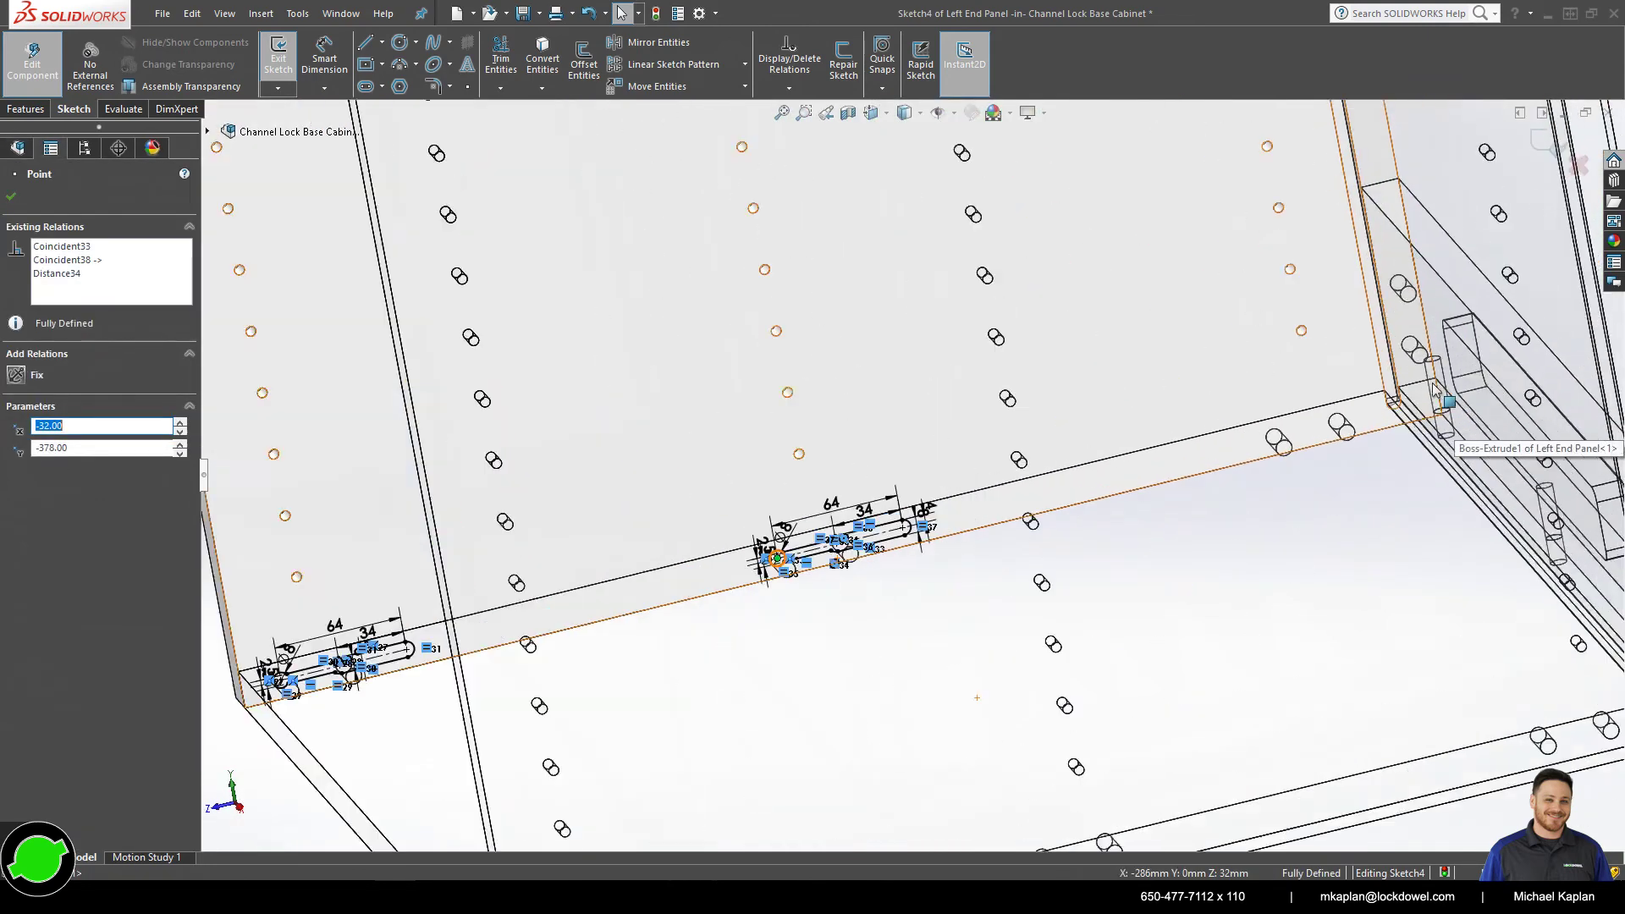
pyautogui.scroll(-3, 1117, 408)
pyautogui.click(1116, 408)
pyautogui.hotkey('ctrl', 'v')
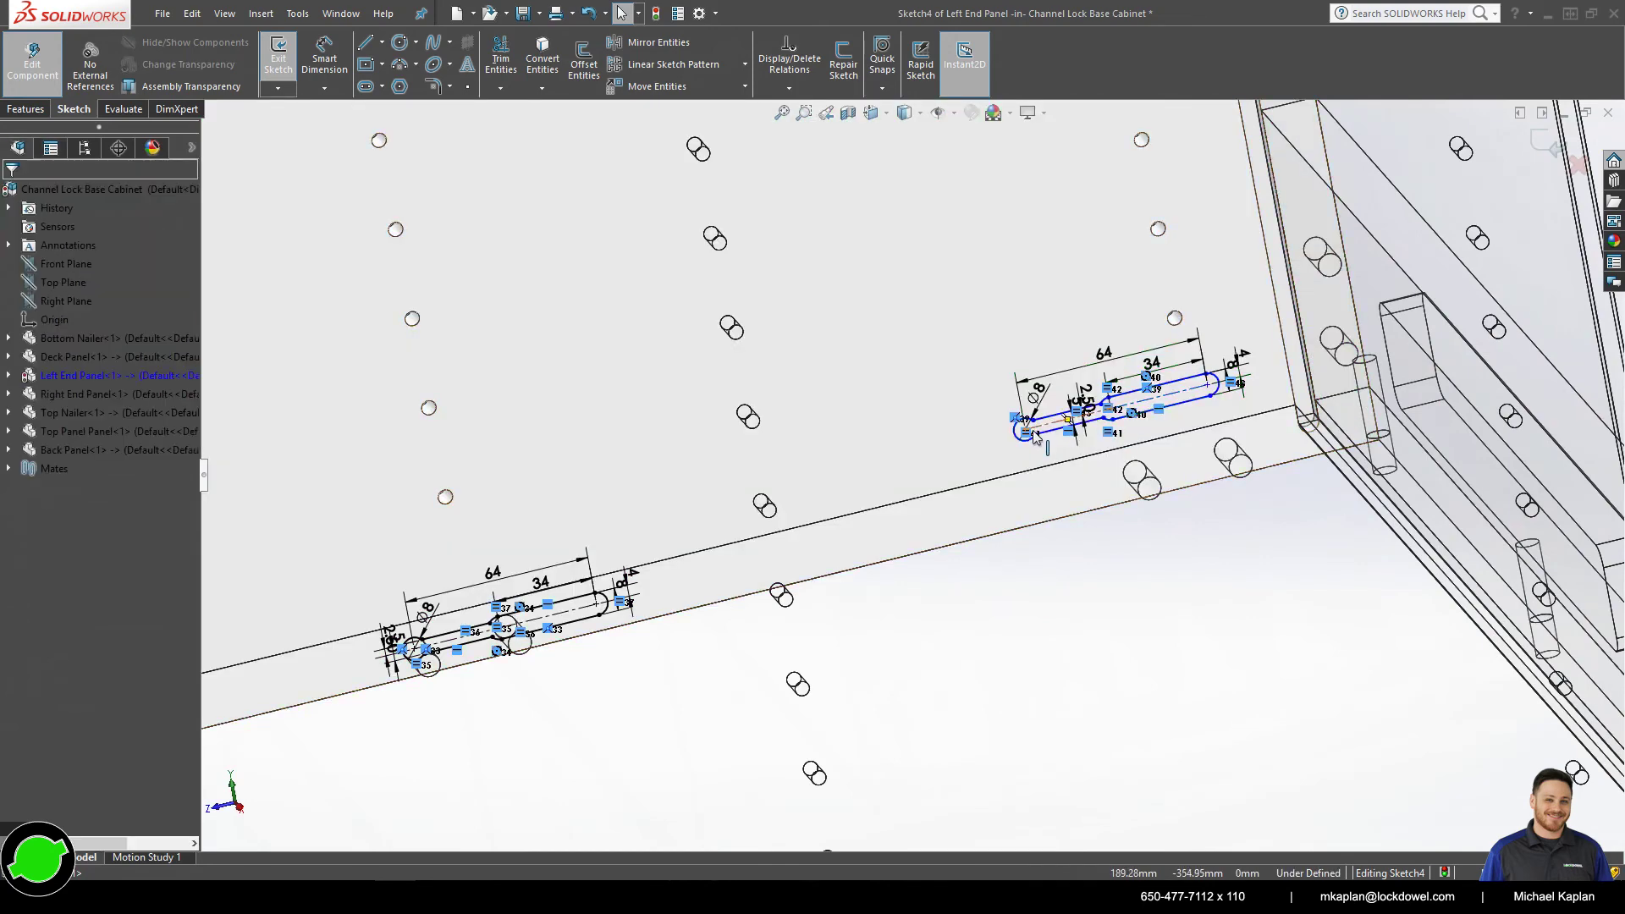
pyautogui.scroll(-3, 1031, 435)
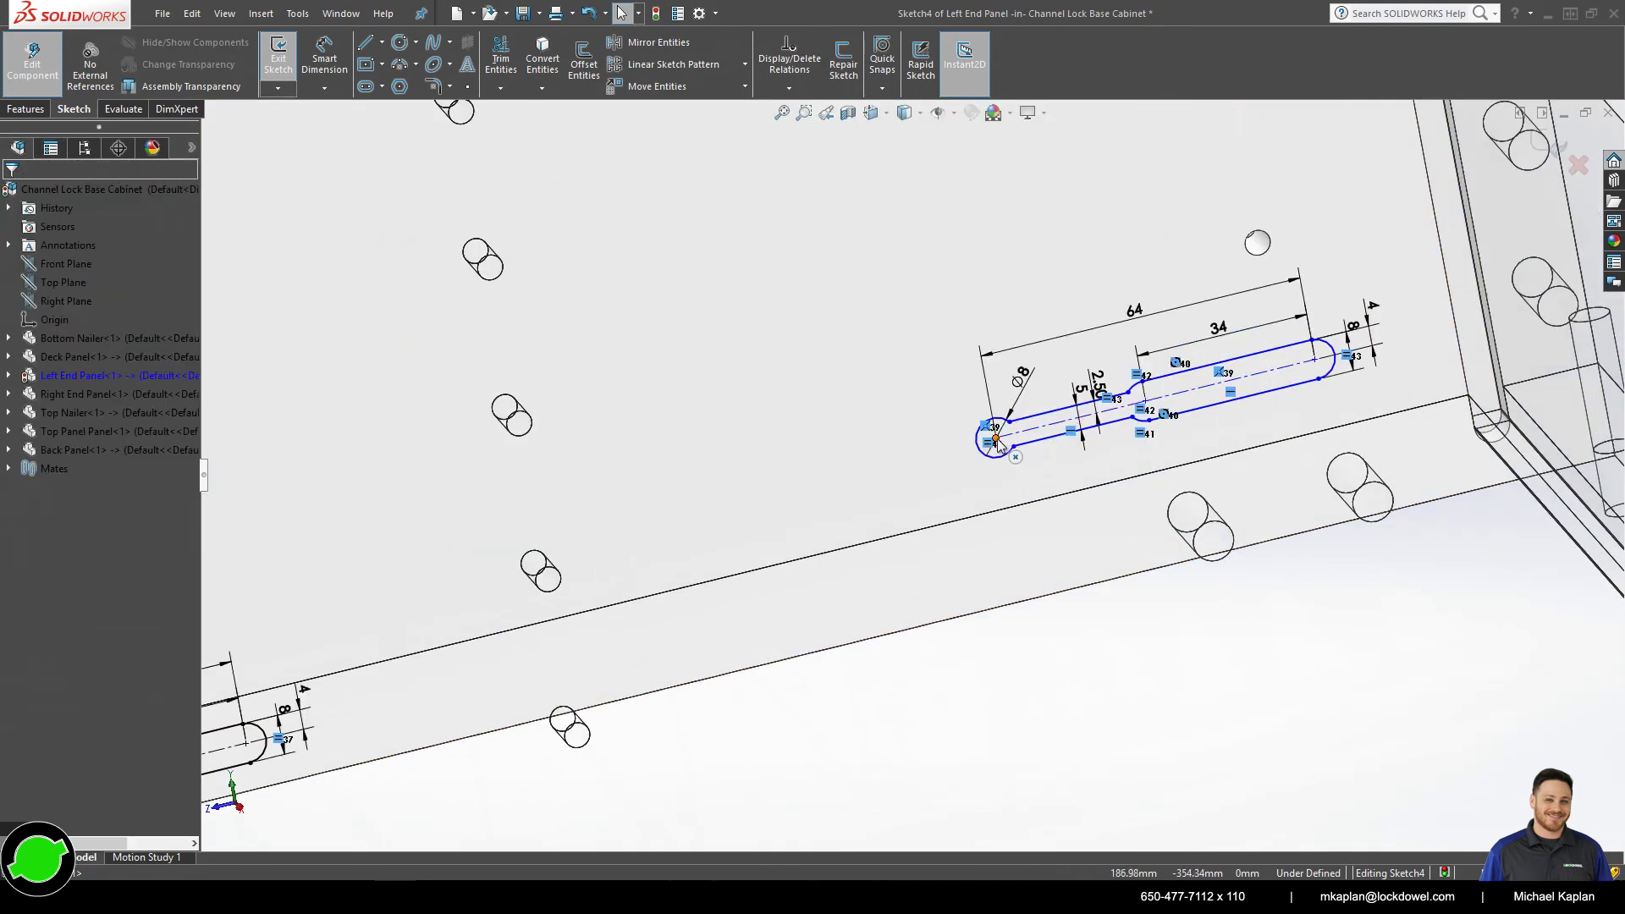
pyautogui.moveTo(997, 438); pyautogui.dragTo(1189, 513)
# - Paste one more copy of the channel profile onto the open panel face above the lower rear slot
pyautogui.scroll(6, 1189, 514)
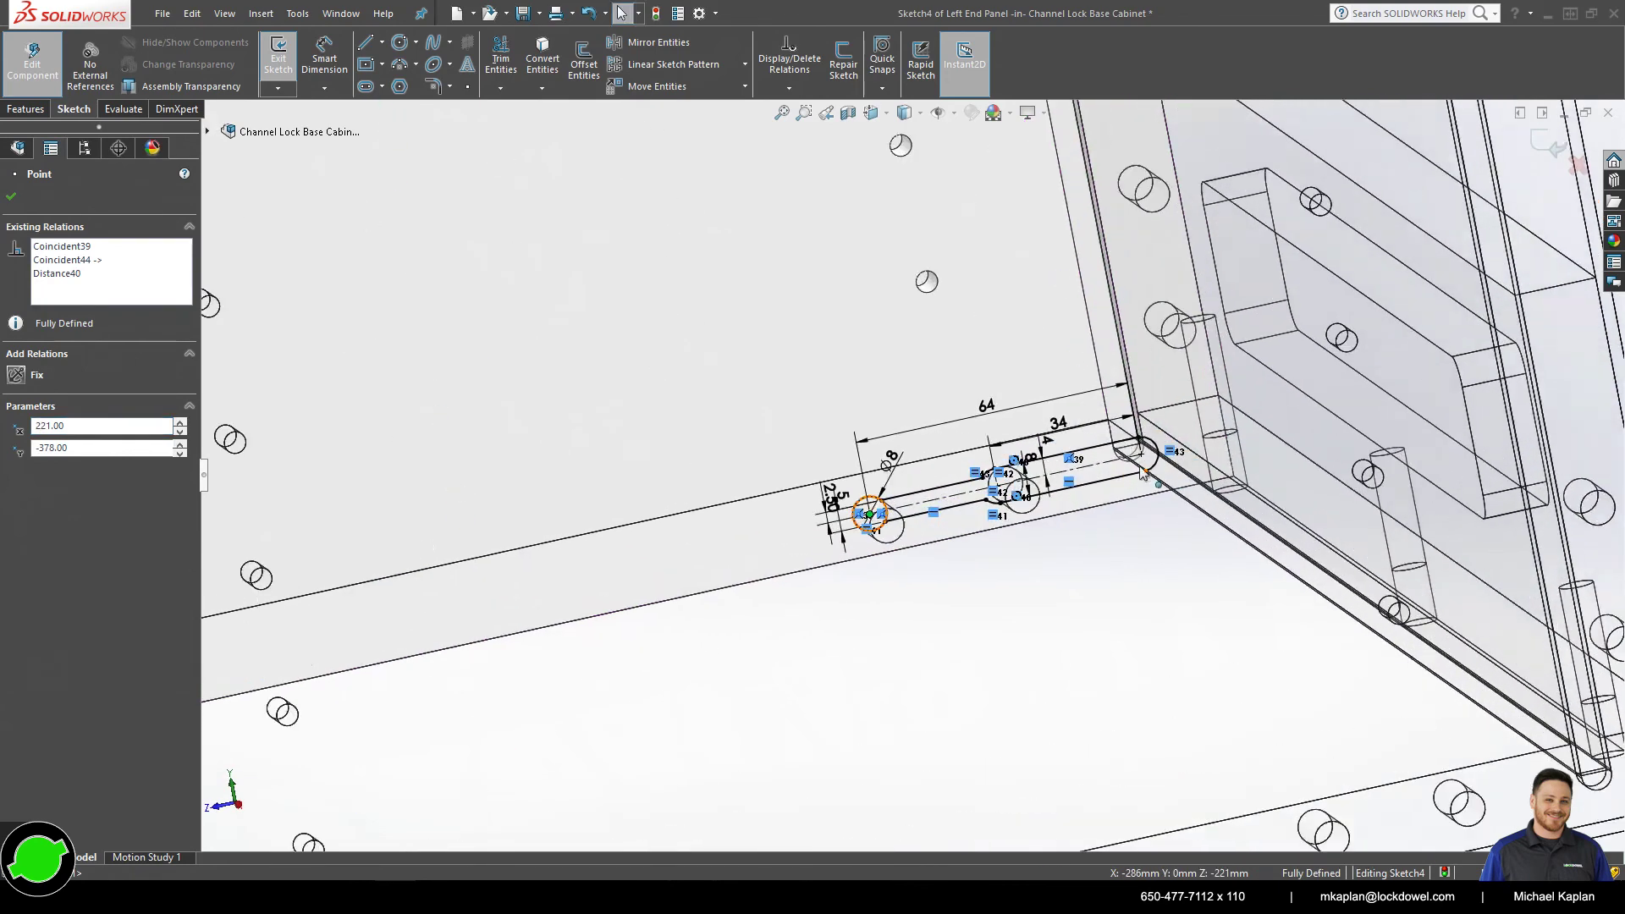
pyautogui.scroll(-2, 1142, 474)
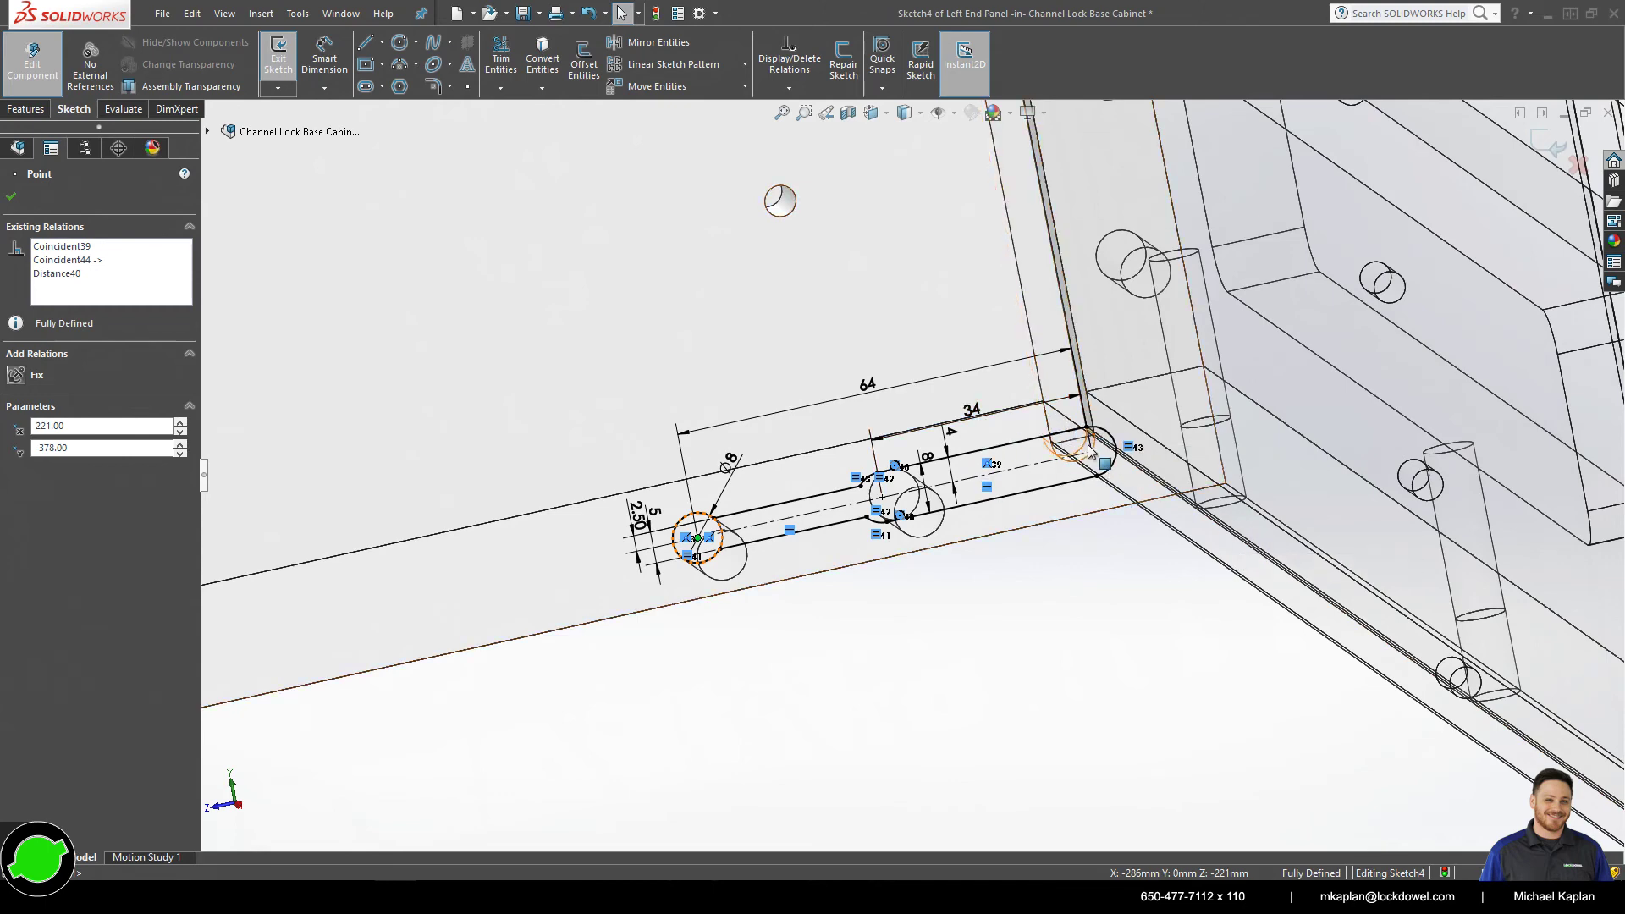
pyautogui.scroll(-5, 1090, 452)
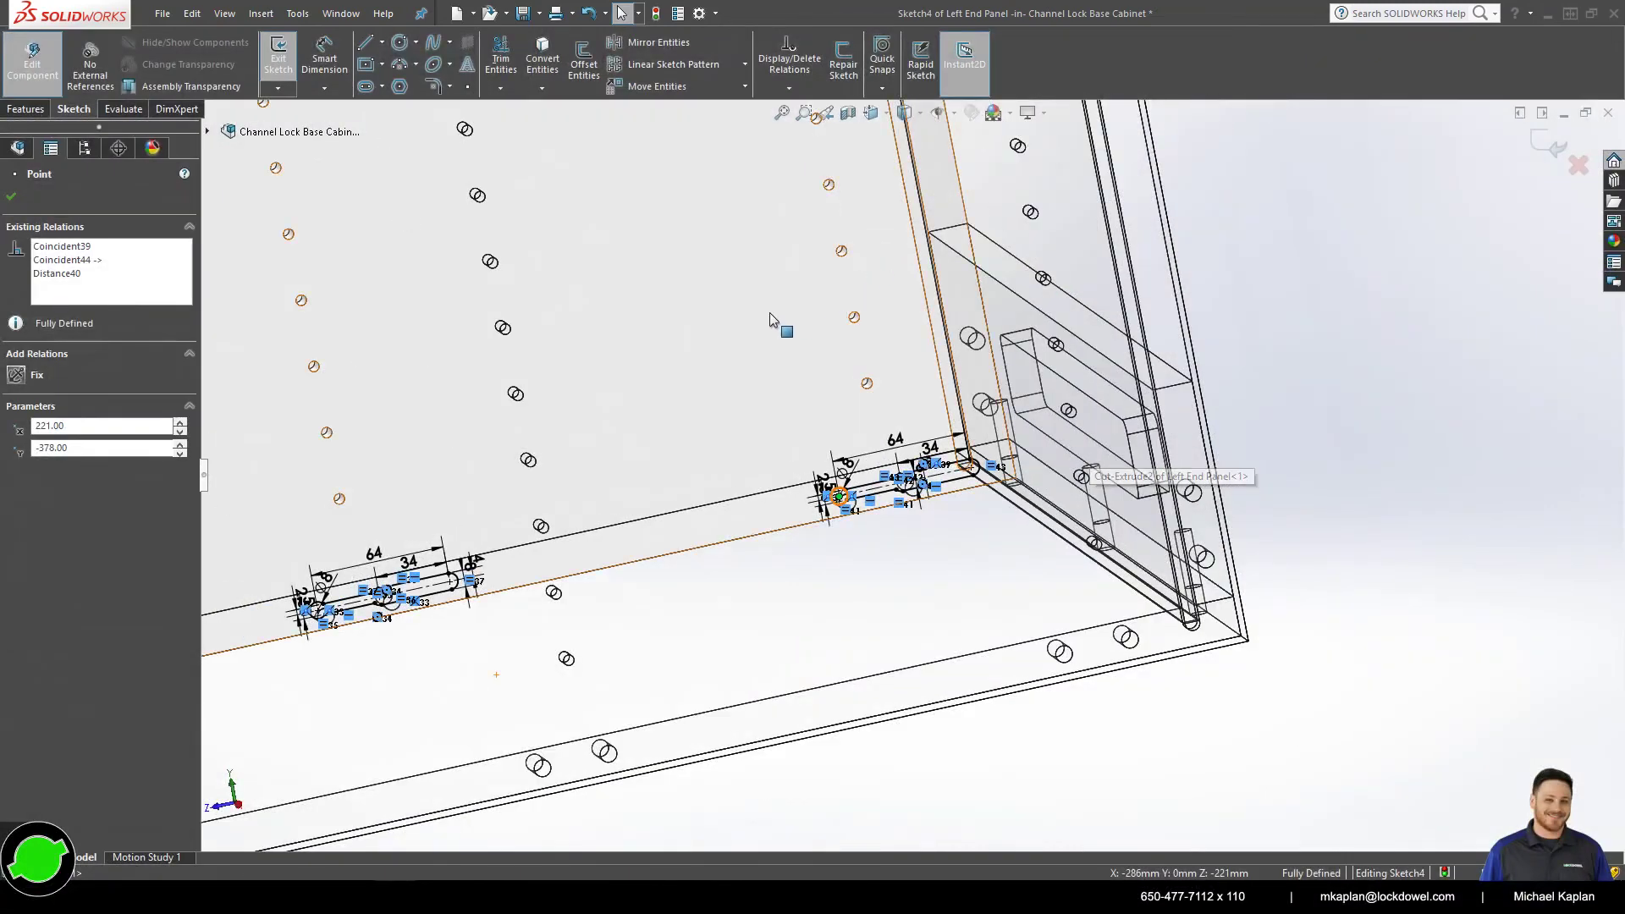
pyautogui.click(735, 291)
pyautogui.hotkey('ctrl', 'v')
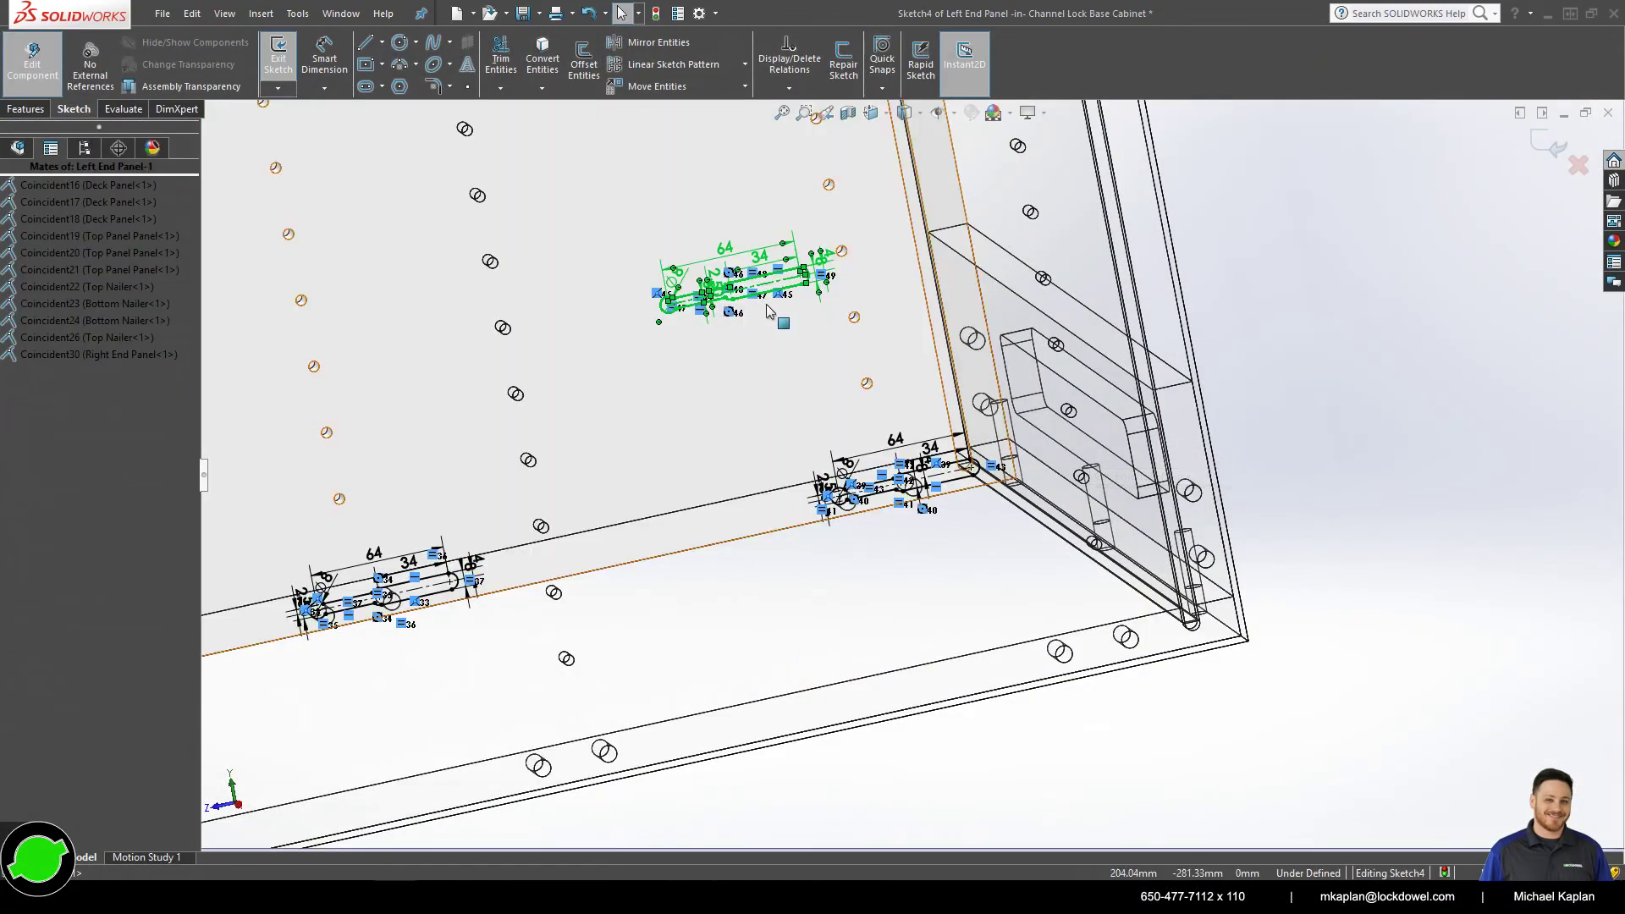
pyautogui.press('Escape')
# - Rotate the newly pasted profile 90 degrees about its circle centre with Rotate Entities
pyautogui.scroll(3, 754, 288)
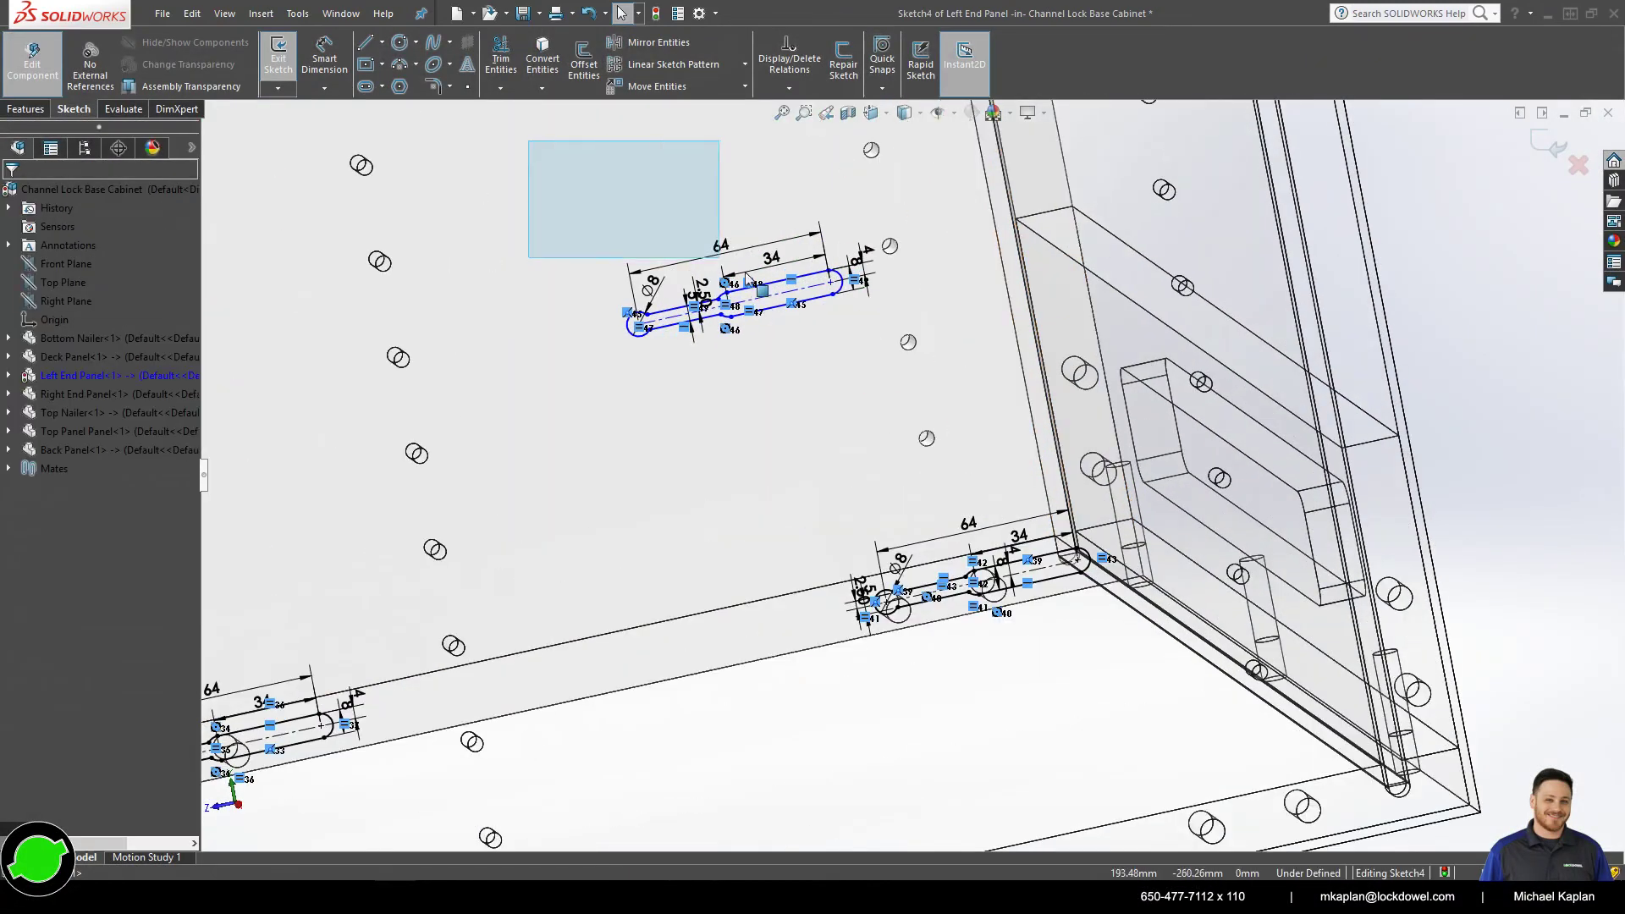
pyautogui.moveTo(743, 273); pyautogui.dragTo(943, 396)
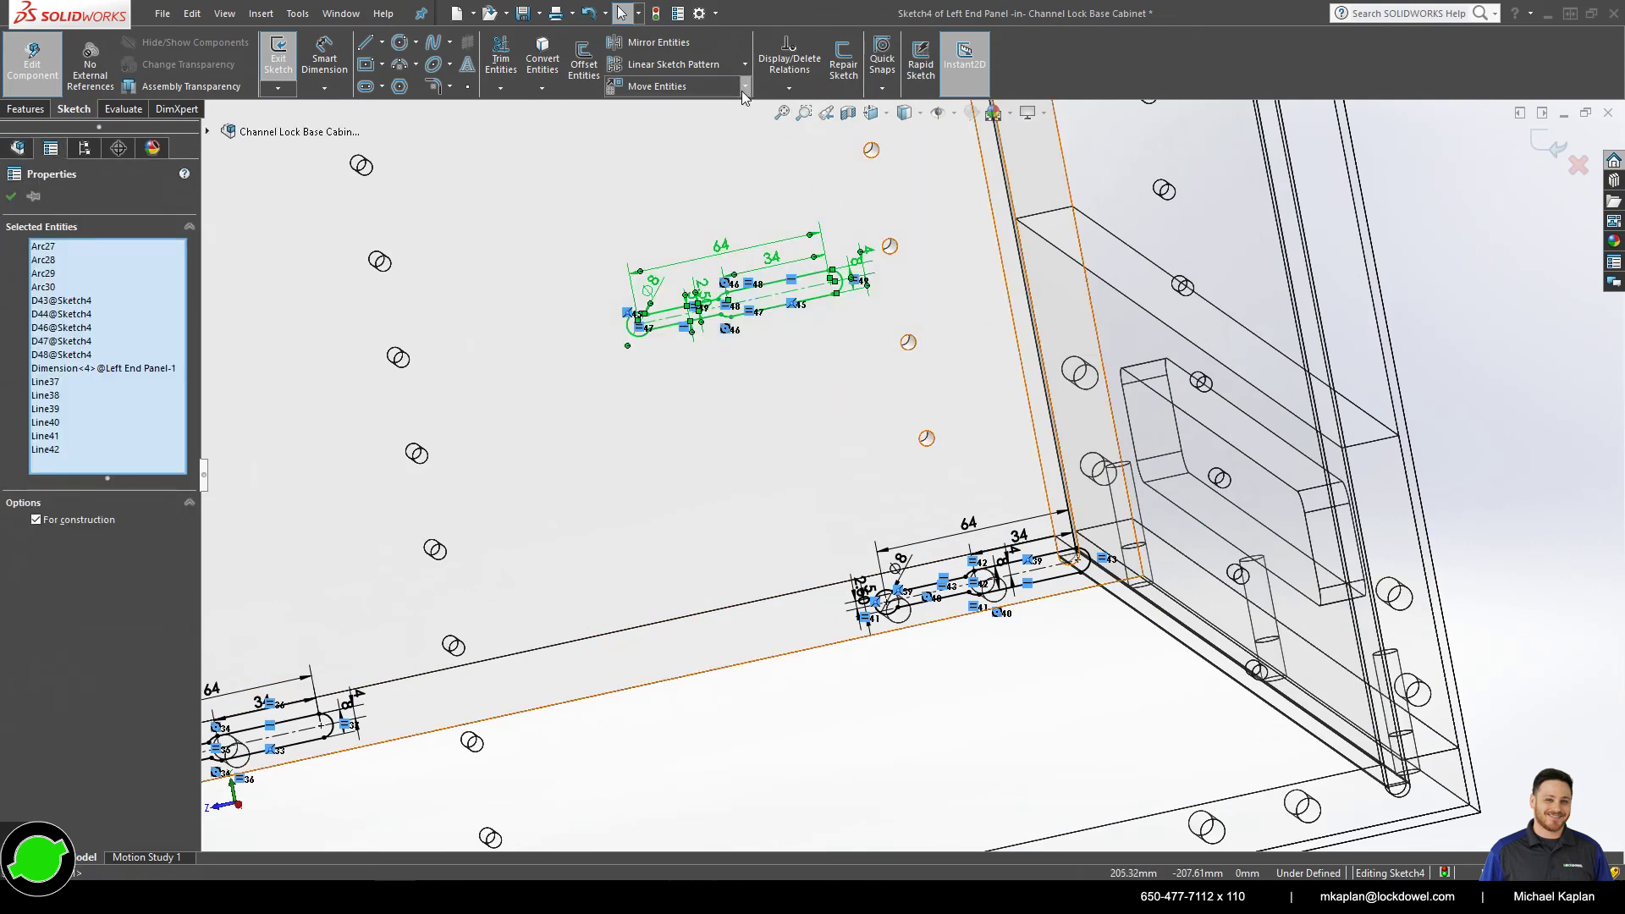
pyautogui.click(744, 88)
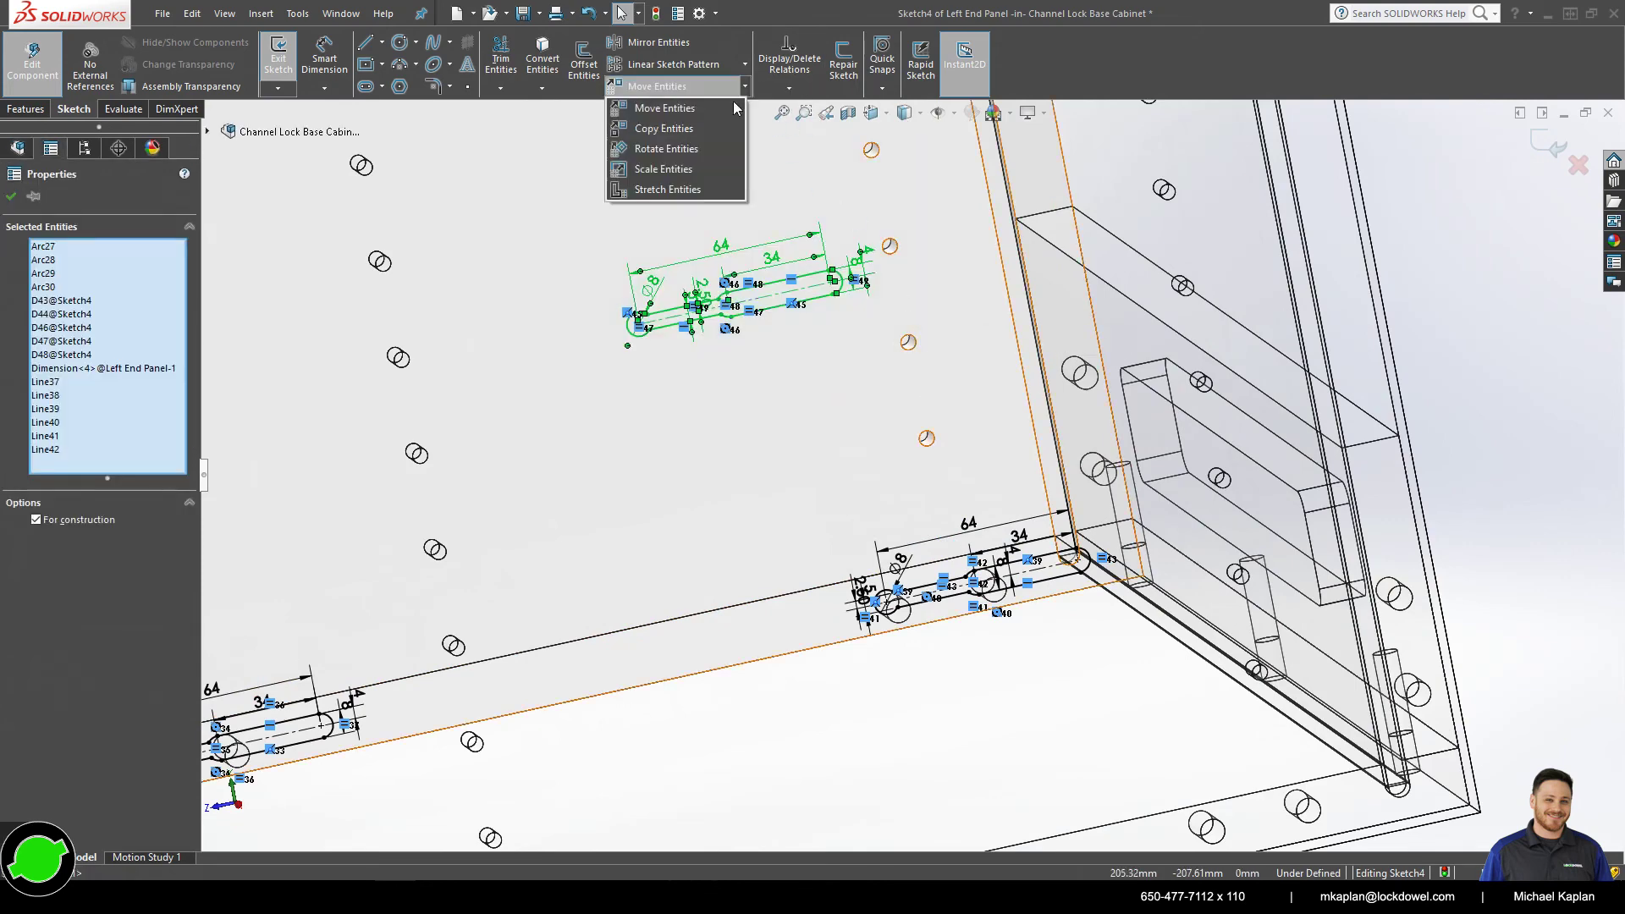
pyautogui.click(670, 149)
pyautogui.scroll(2, 668, 337)
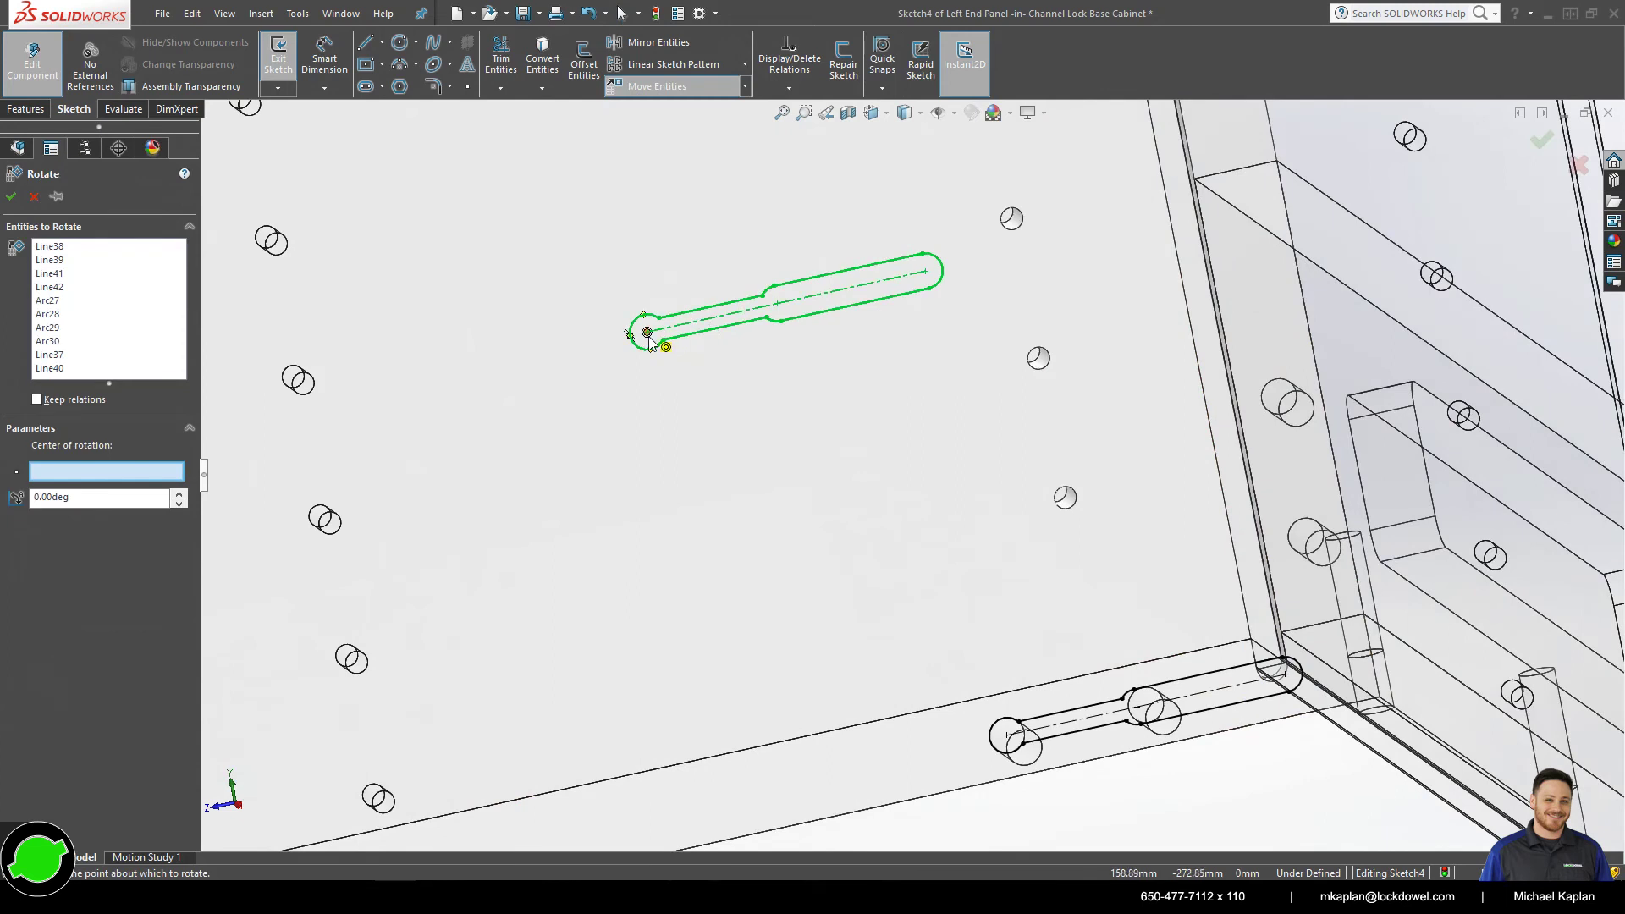
pyautogui.click(649, 338)
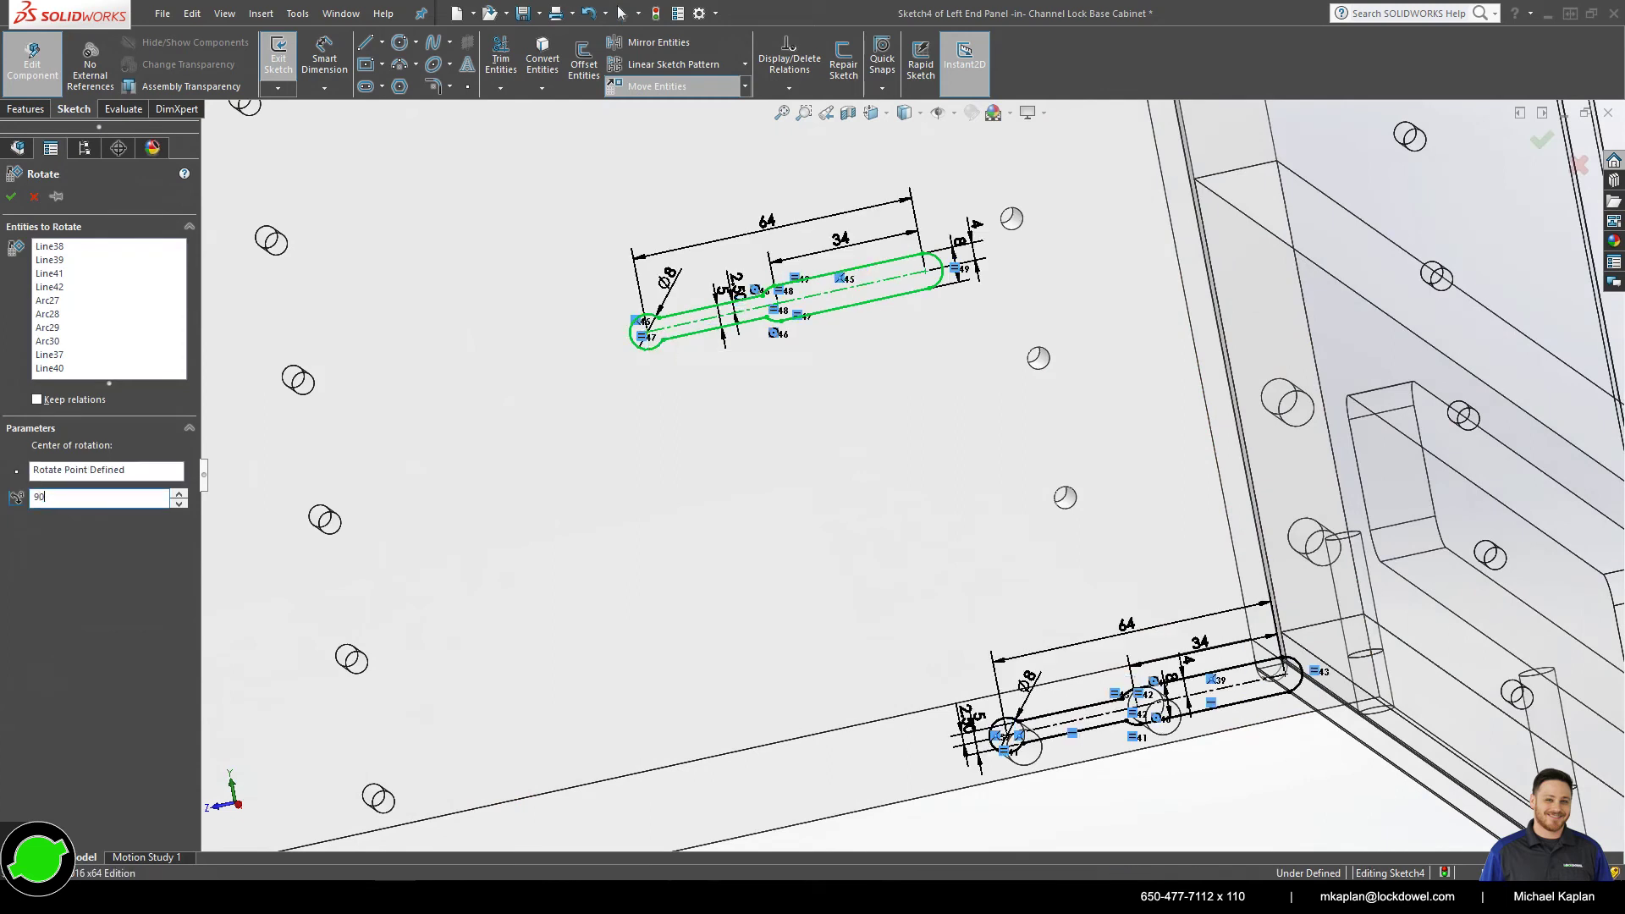
pyautogui.write('90')
pyautogui.press('Return')
pyautogui.press('Return')
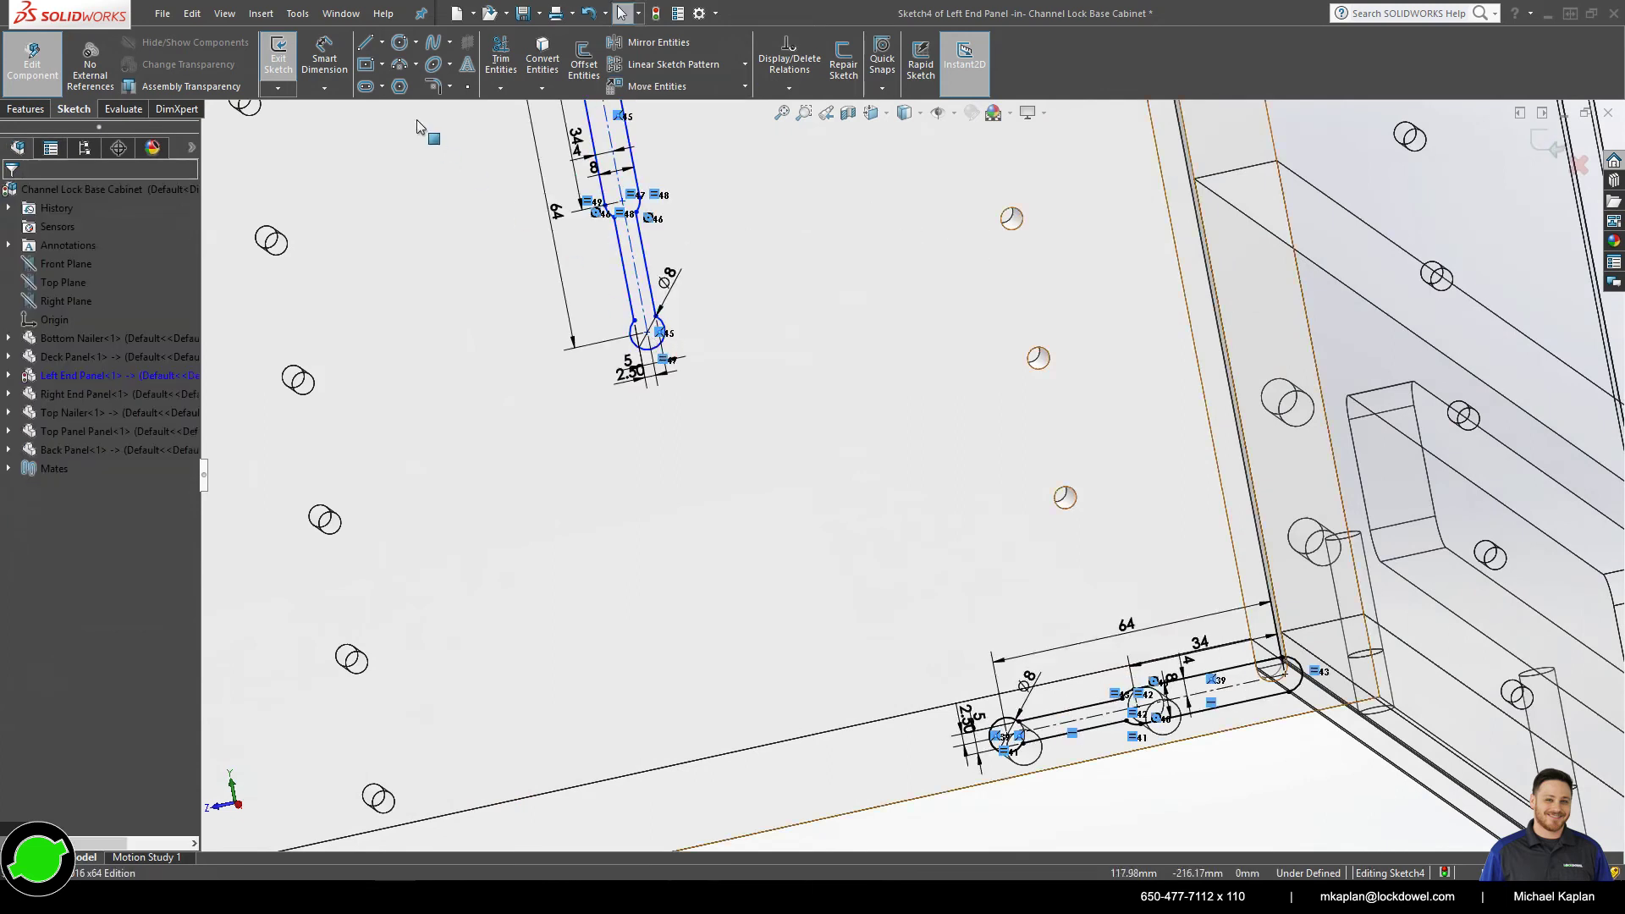
# - Add a Vertical relation to both centrelines of the rotated channel profile
pyautogui.click(609, 145)
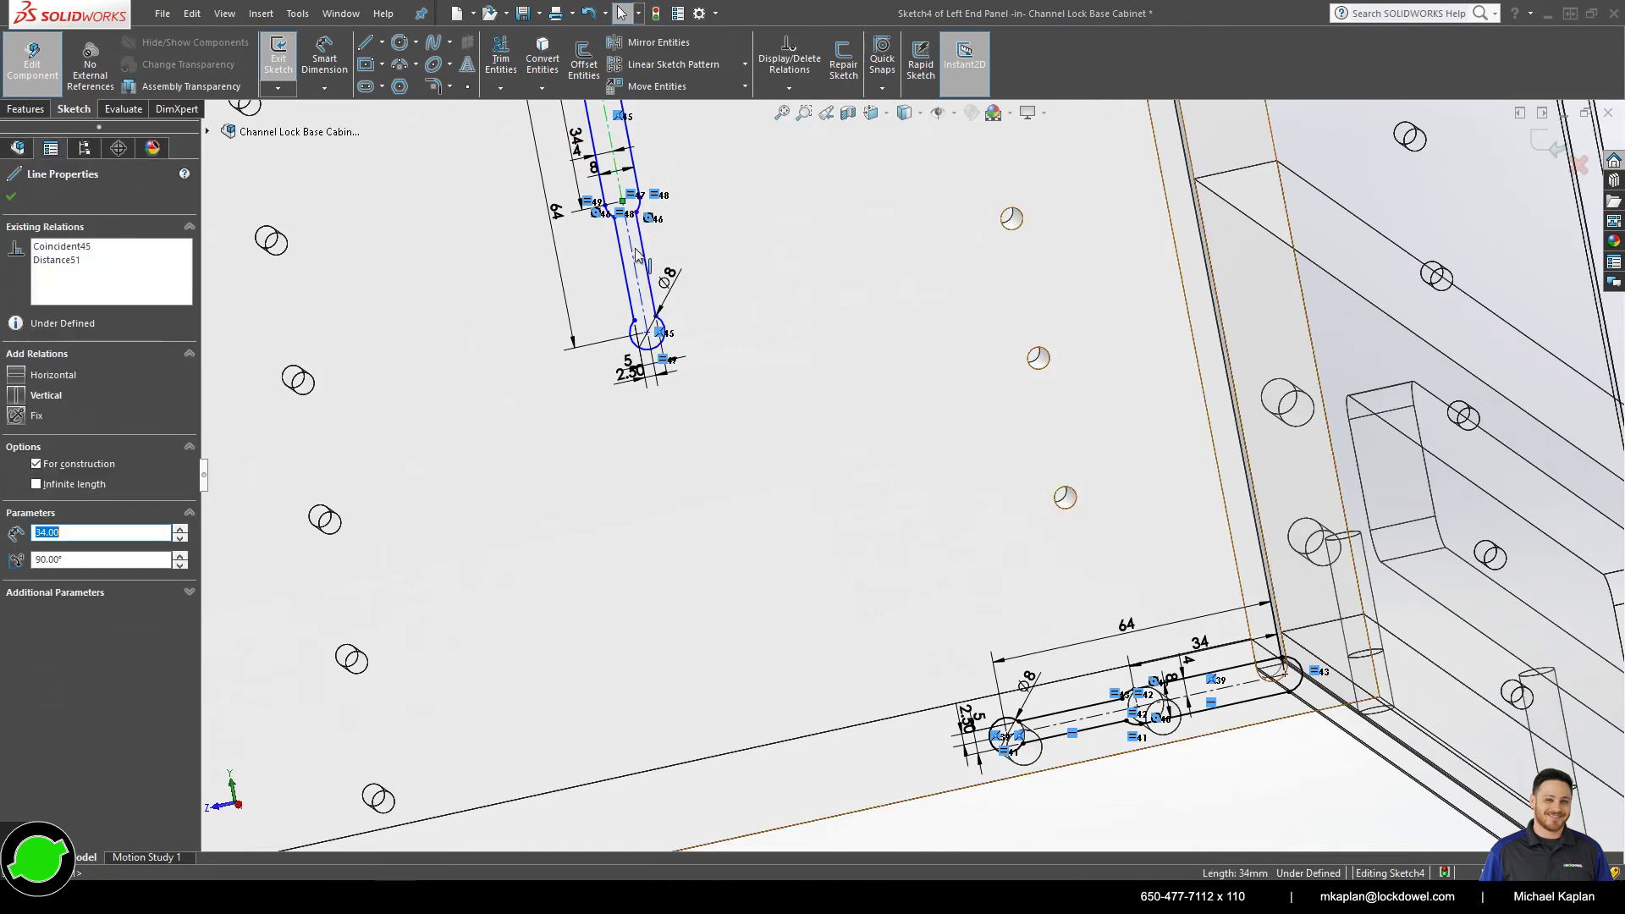
pyautogui.keyDown('ctrl'); pyautogui.click(631, 245); pyautogui.keyUp('ctrl')
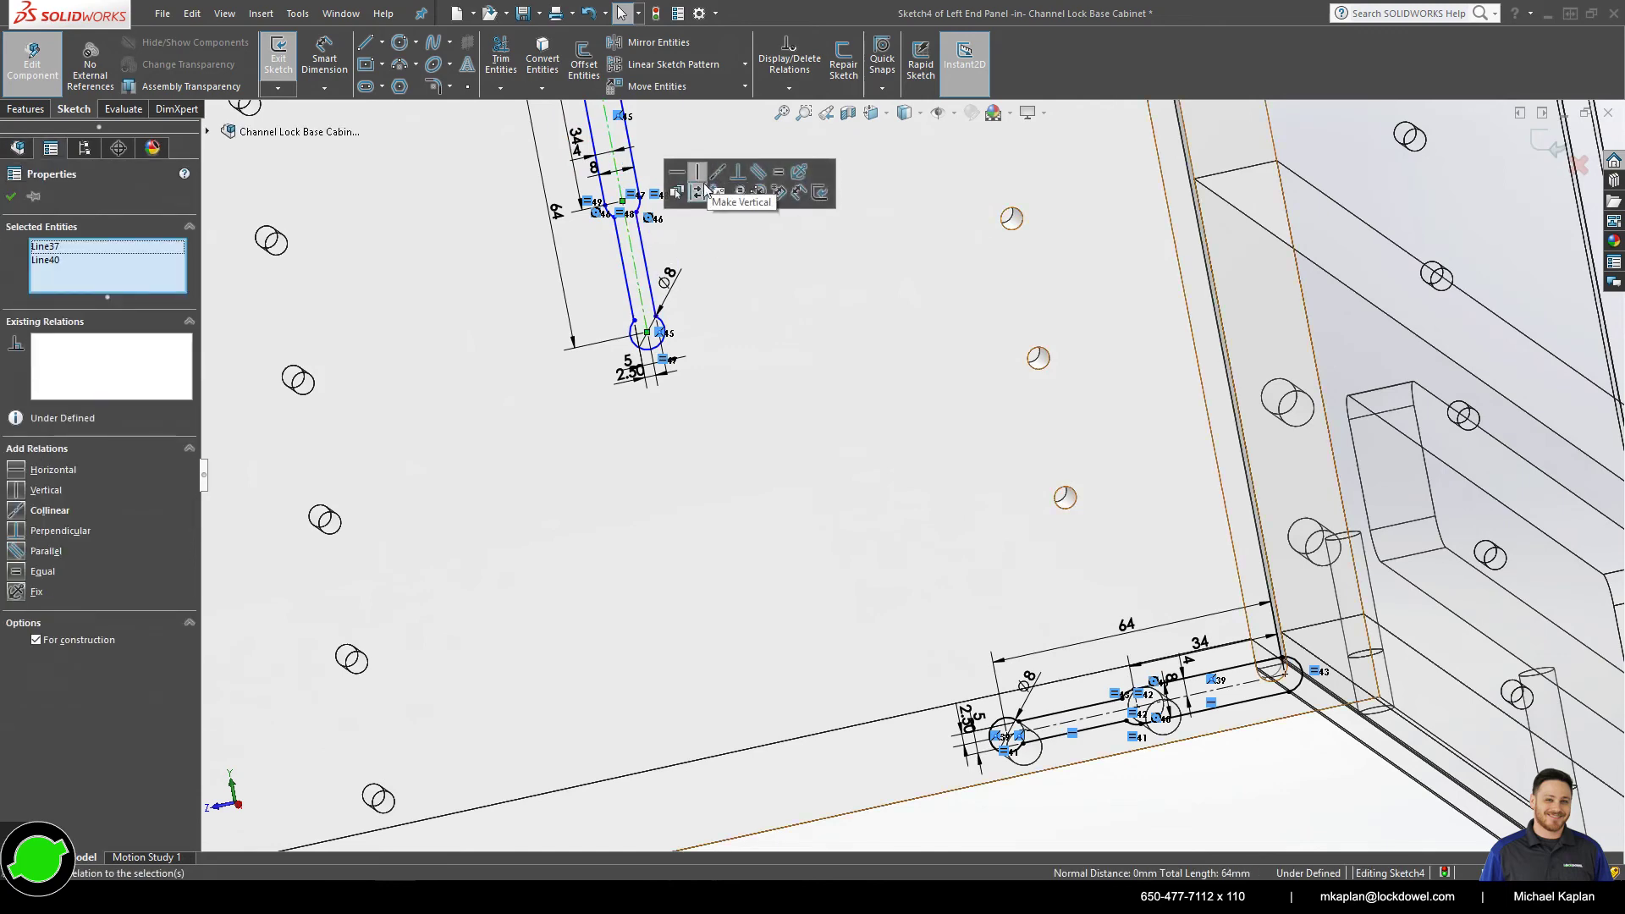
pyautogui.click(705, 190)
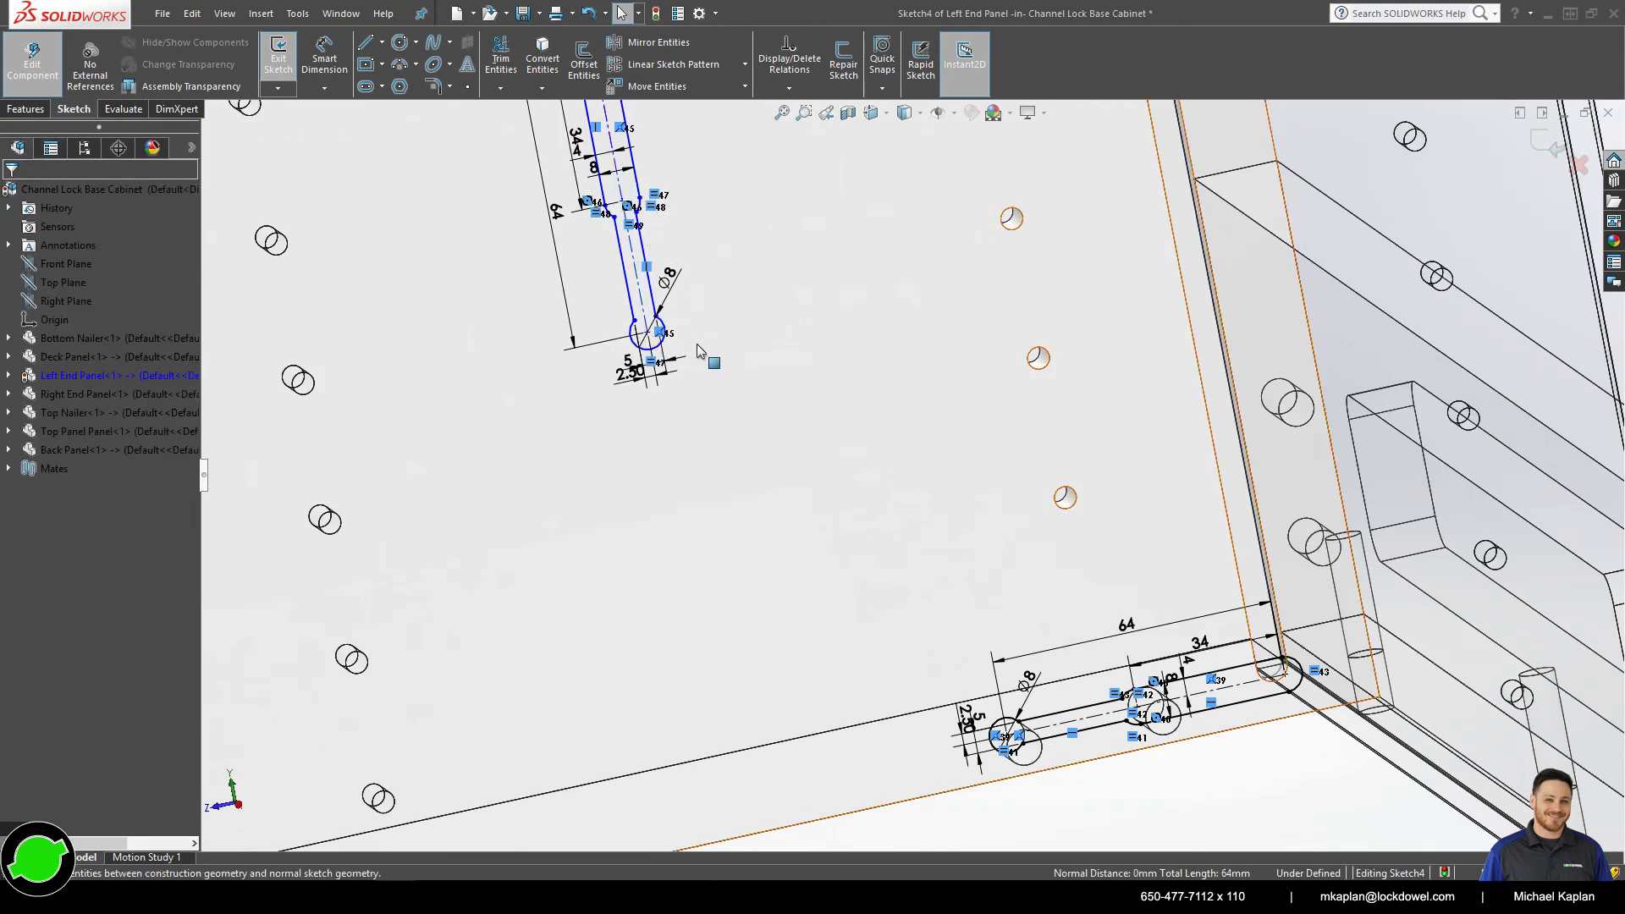
pyautogui.scroll(4, 699, 339)
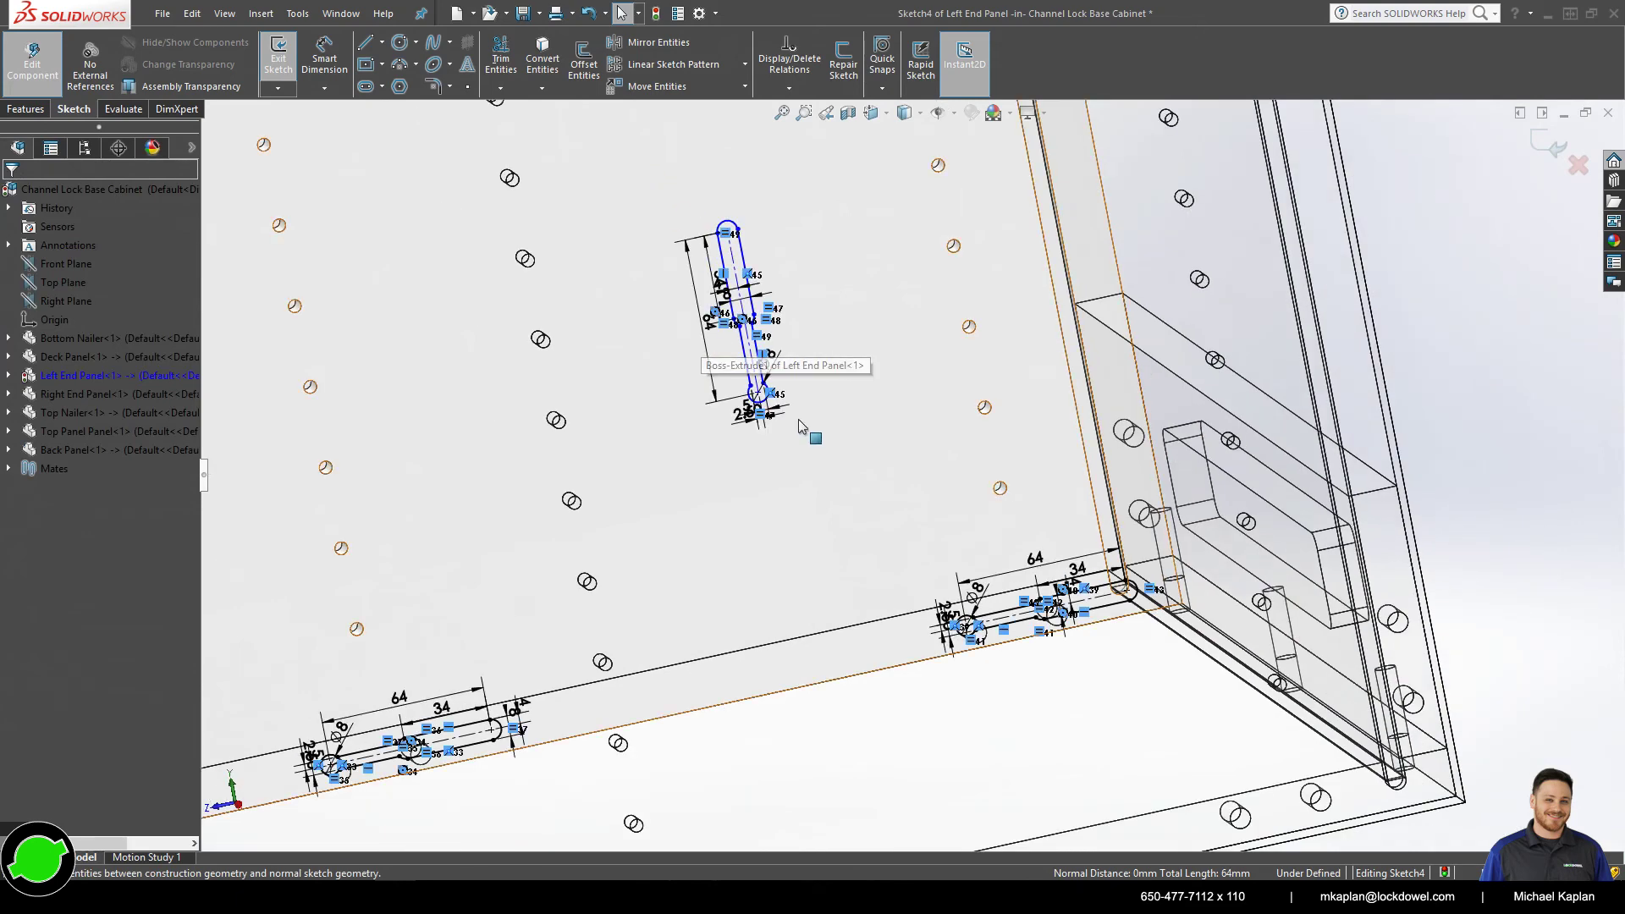
# - Attach the vertical channel profile's circle centre to the lower hole of the bottom nailer's hole pair
pyautogui.moveTo(758, 394)
pyautogui.mouseDown()
pyautogui.moveTo(1146, 486)
pyautogui.moveTo(1140, 511)
pyautogui.mouseUp()
pyautogui.scroll(5, 943, 425)
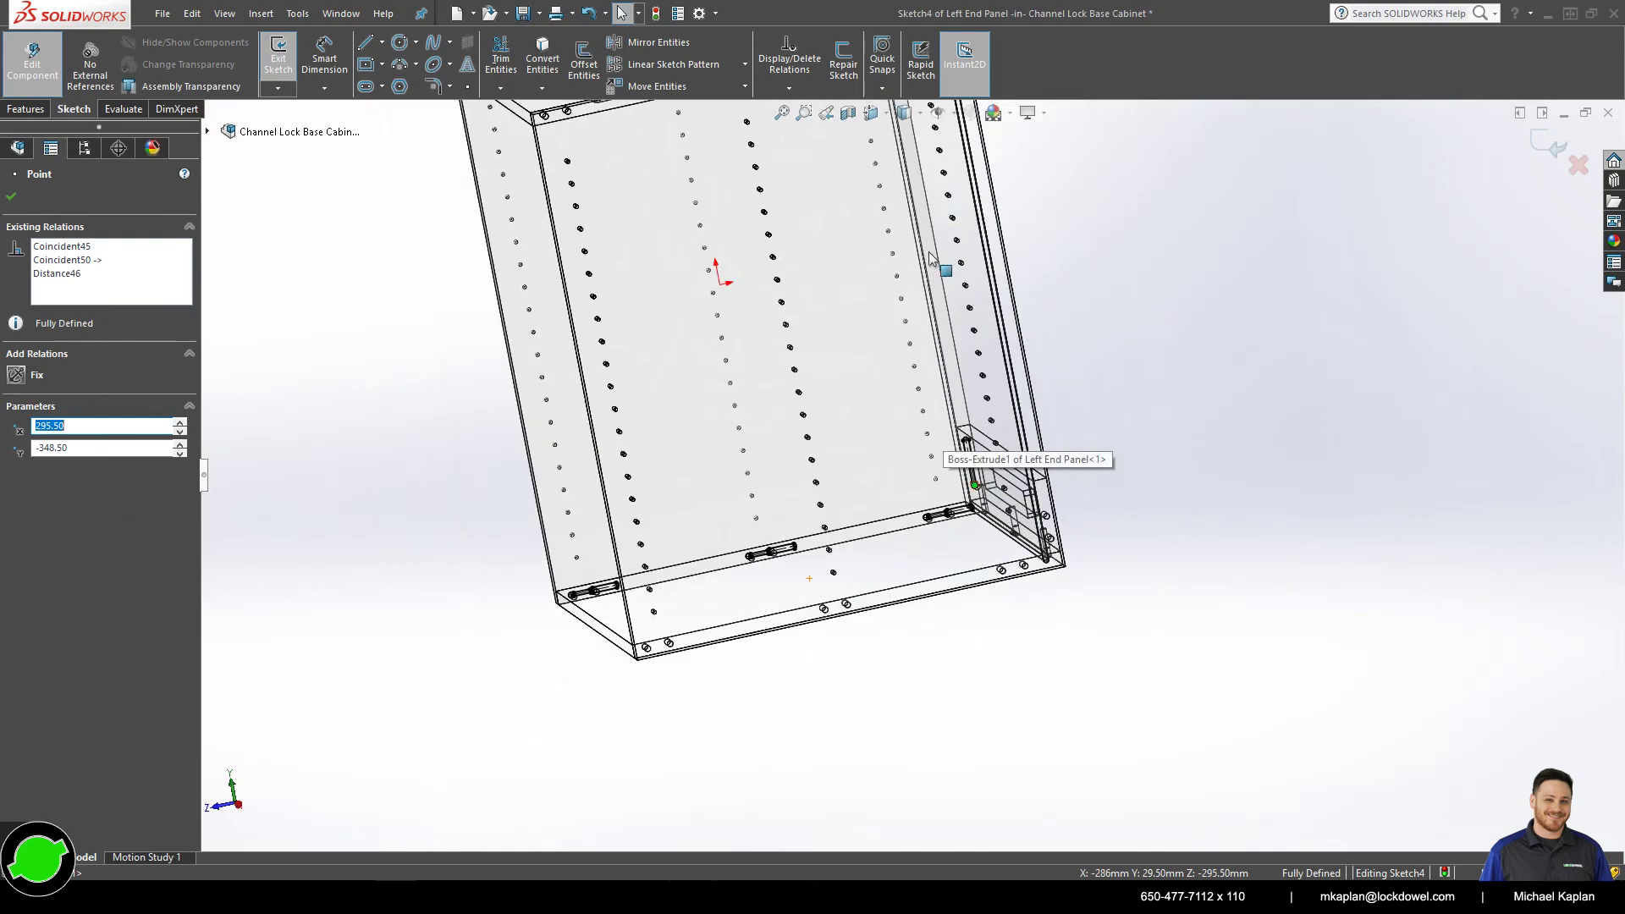
# - Paste another copy of the channel profile onto the left end panel's inside face near its upper rear corner
pyautogui.scroll(2, 928, 203)
pyautogui.scroll(-7, 897, 203)
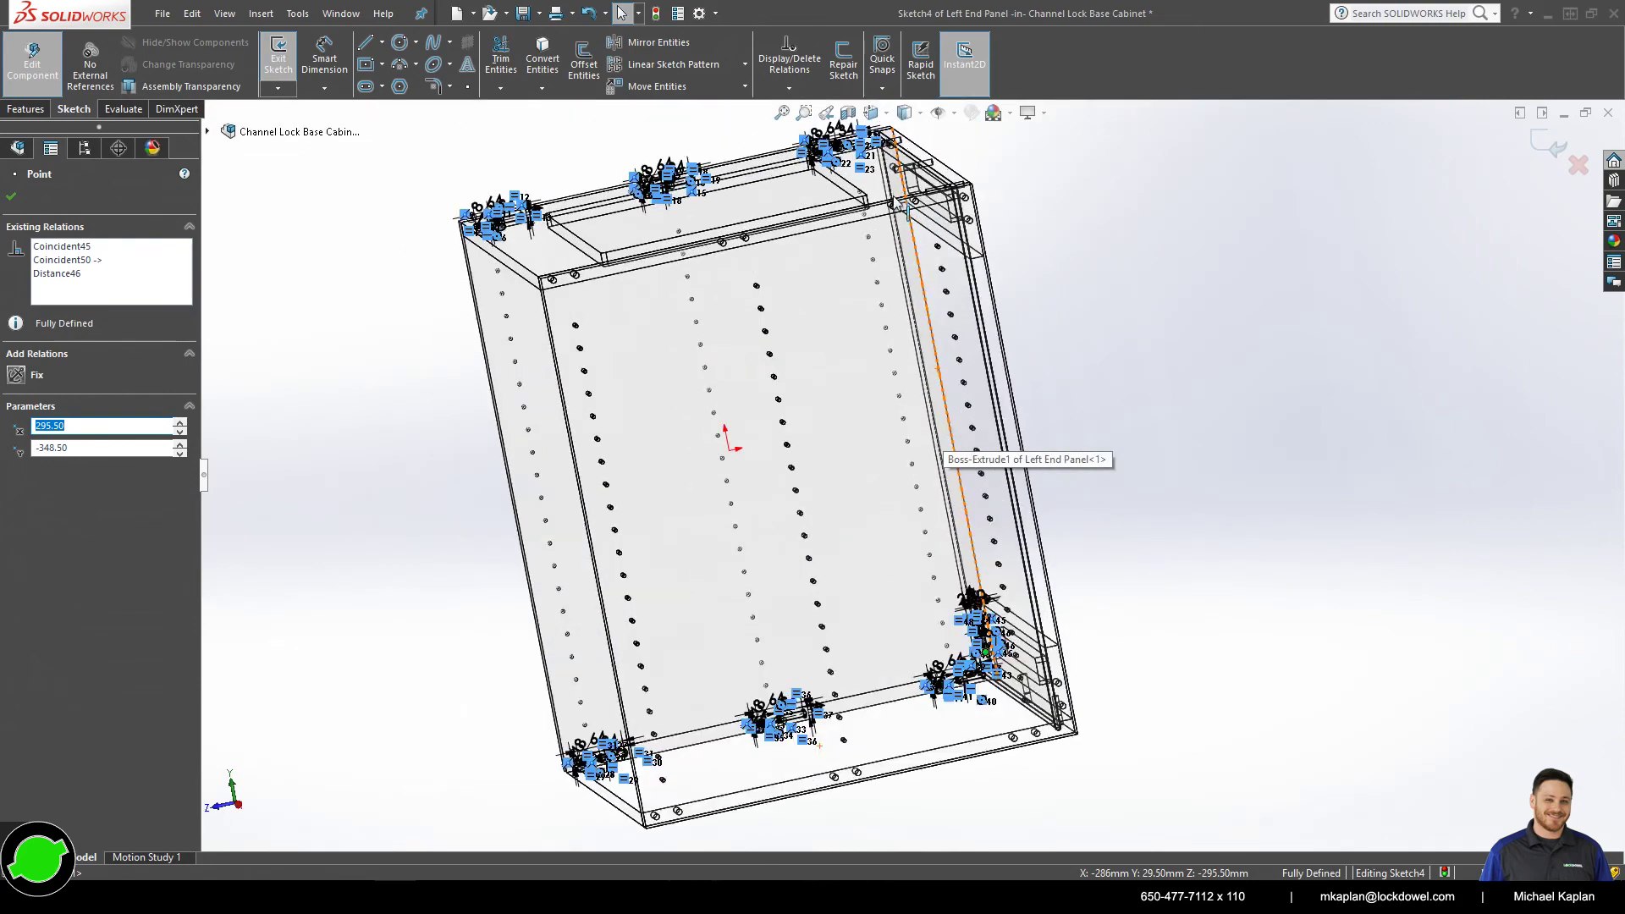
pyautogui.scroll(-5, 896, 200)
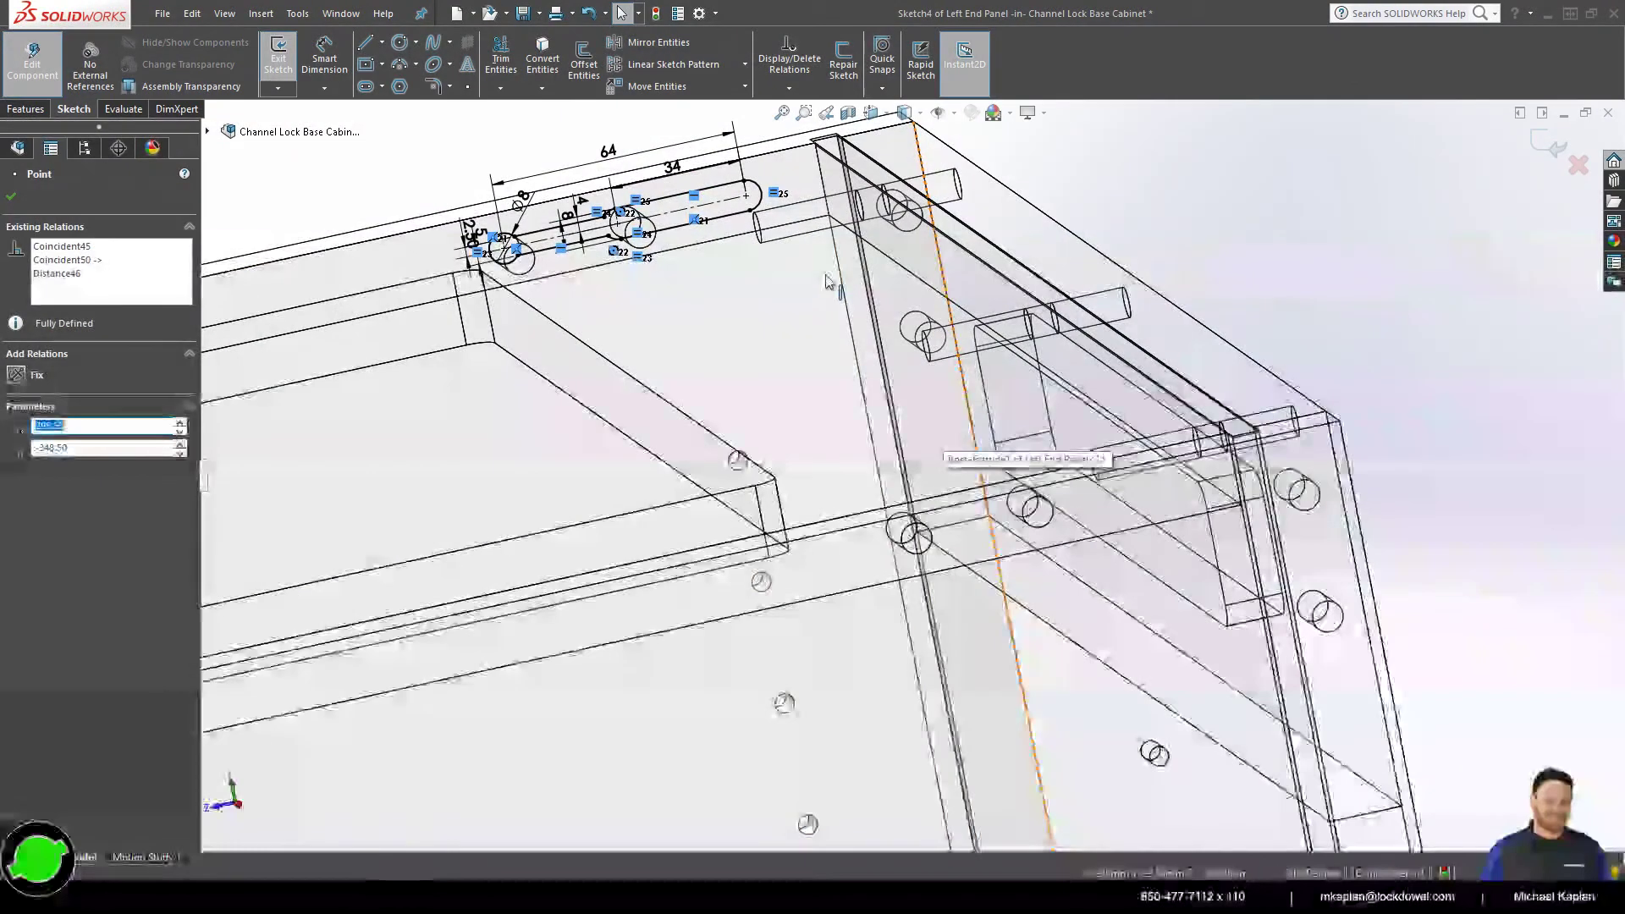
pyautogui.click(816, 282)
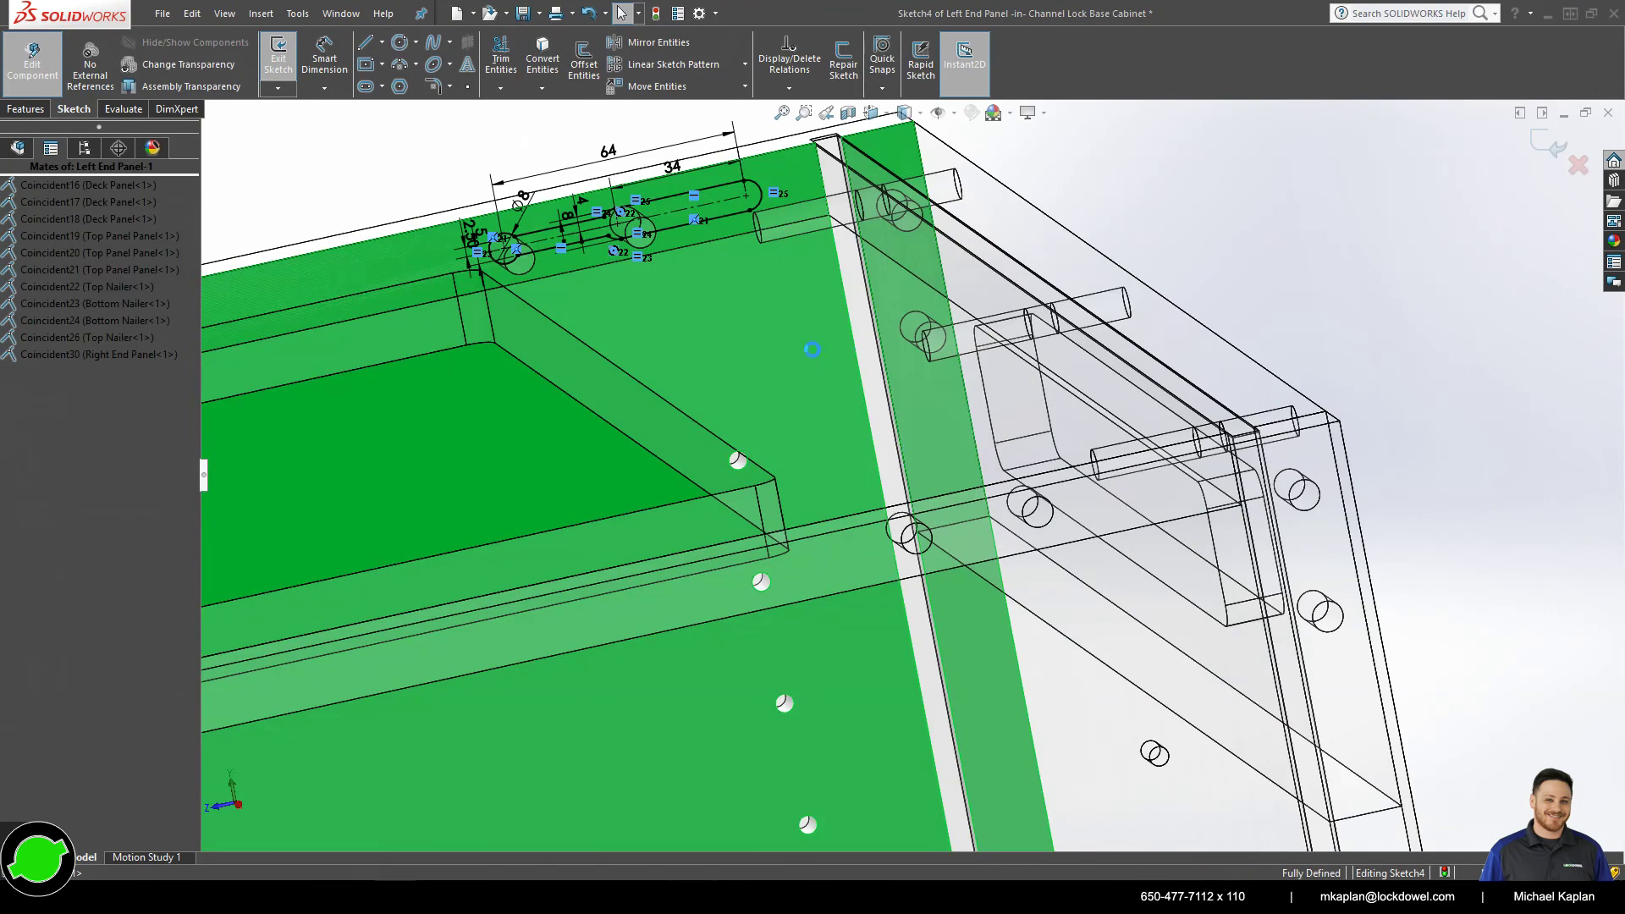
pyautogui.hotkey('ctrl', 'v')
# - Rotate the pasted upper profile by -90 degrees about its circle centre with Rotate Entities
pyautogui.moveTo(633, 270); pyautogui.dragTo(1068, 442)
pyautogui.click(745, 86)
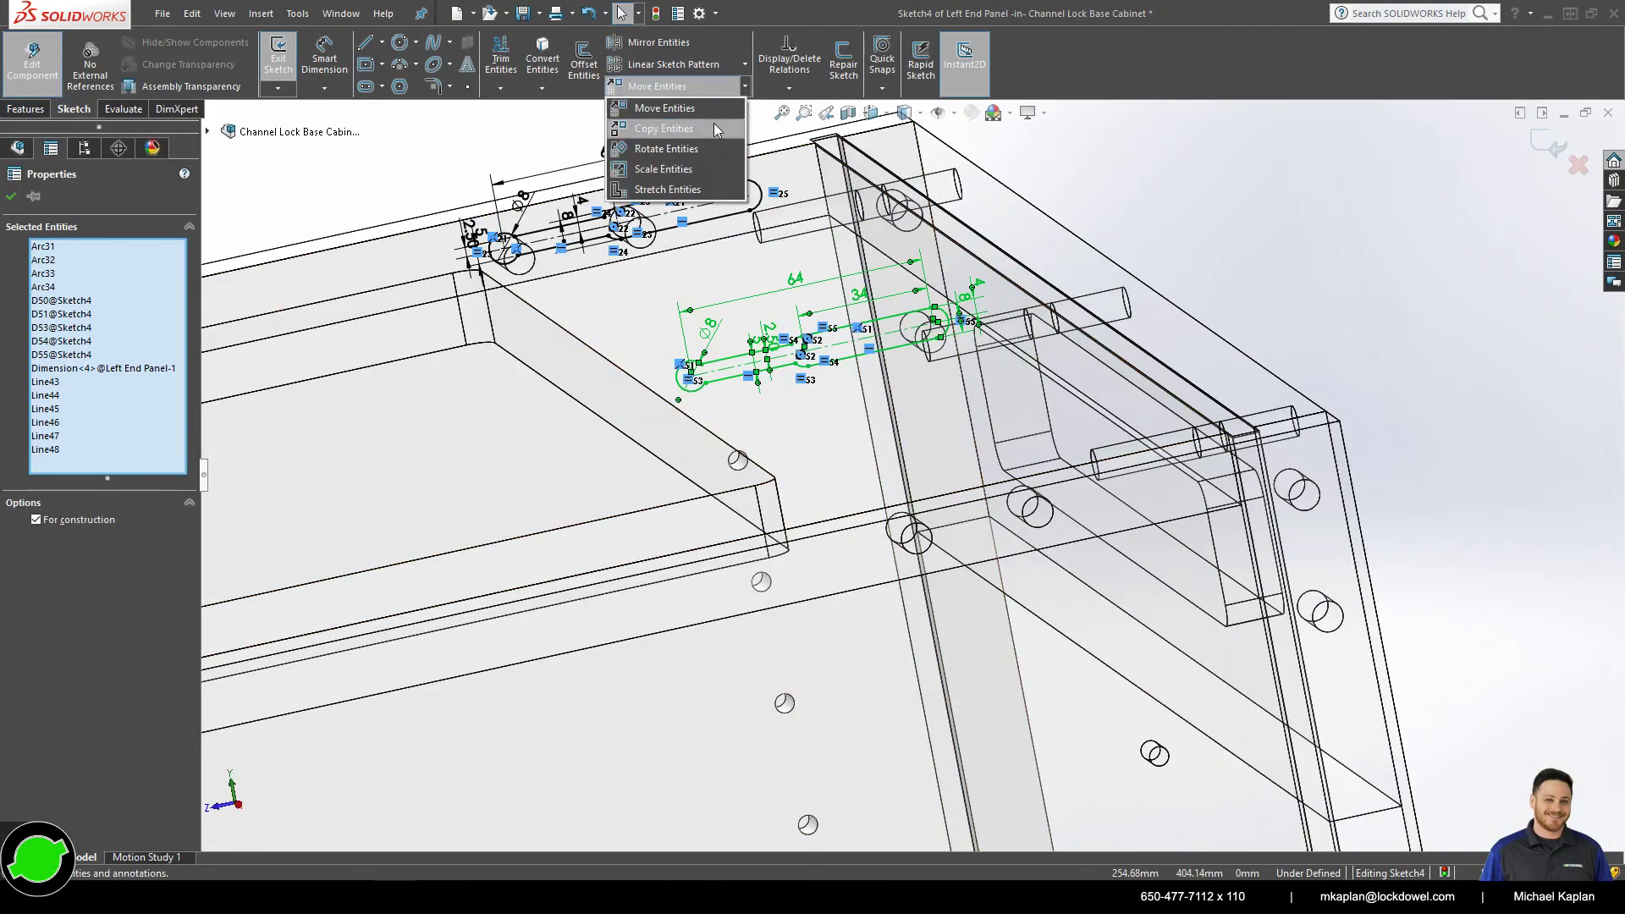
pyautogui.click(653, 148)
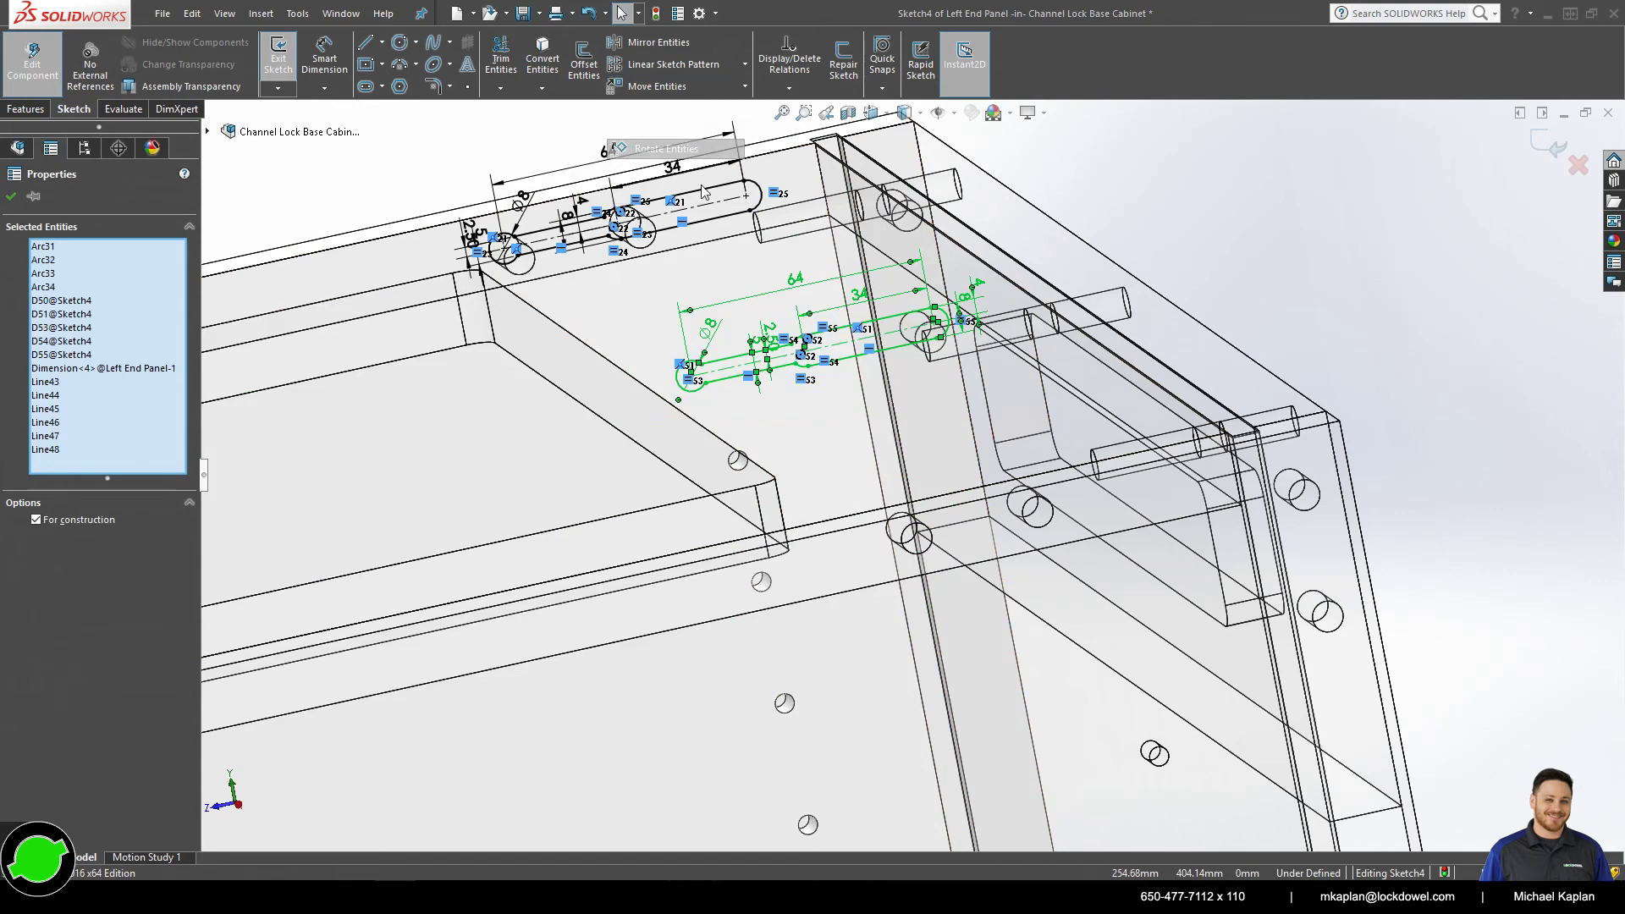
pyautogui.click(693, 379)
pyautogui.press('Return')
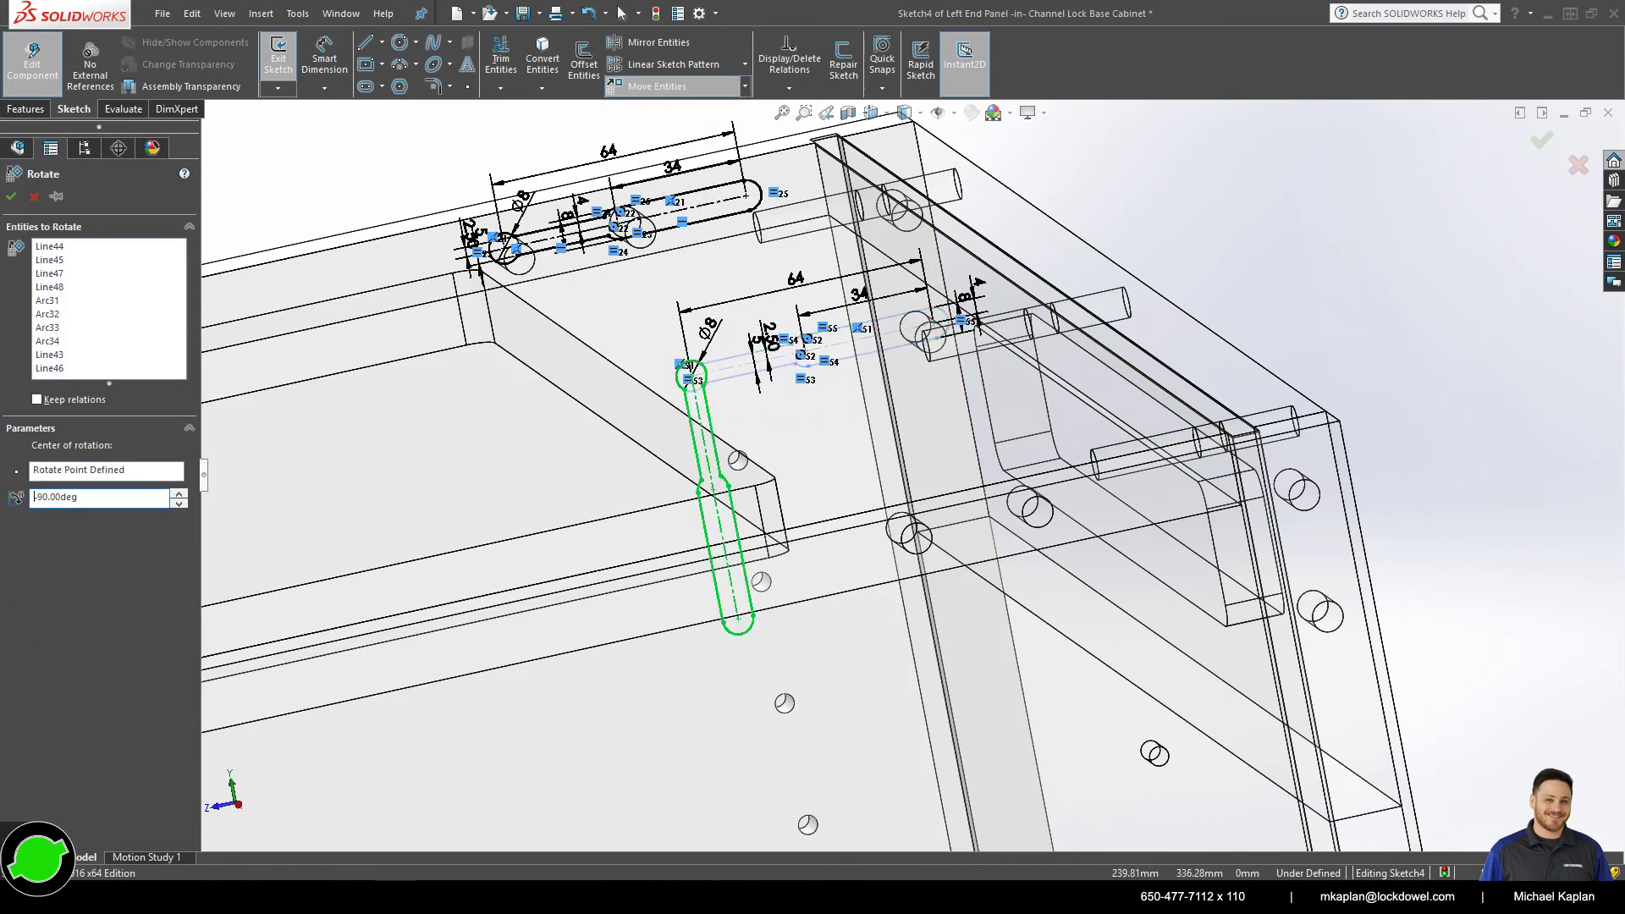
pyautogui.click(11, 197)
# - Make both centrelines of the rotated profile vertical and attach its circle centre to the top nailer's upper hole
pyautogui.click(726, 555)
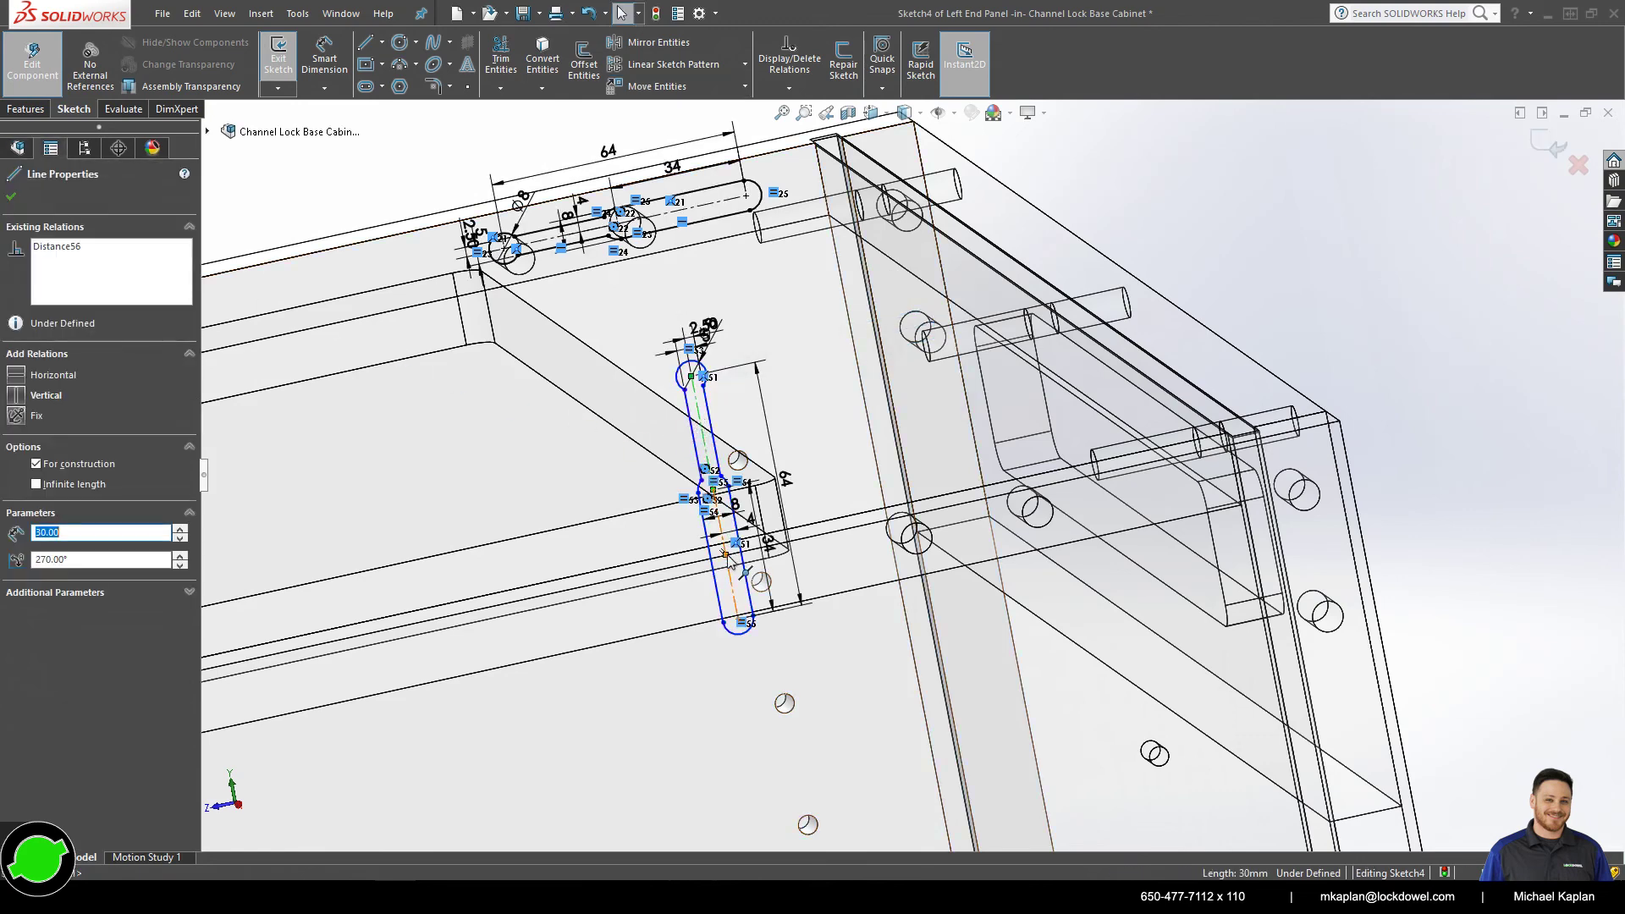
pyautogui.keyDown('ctrl'); pyautogui.click(761, 548); pyautogui.keyUp('ctrl')
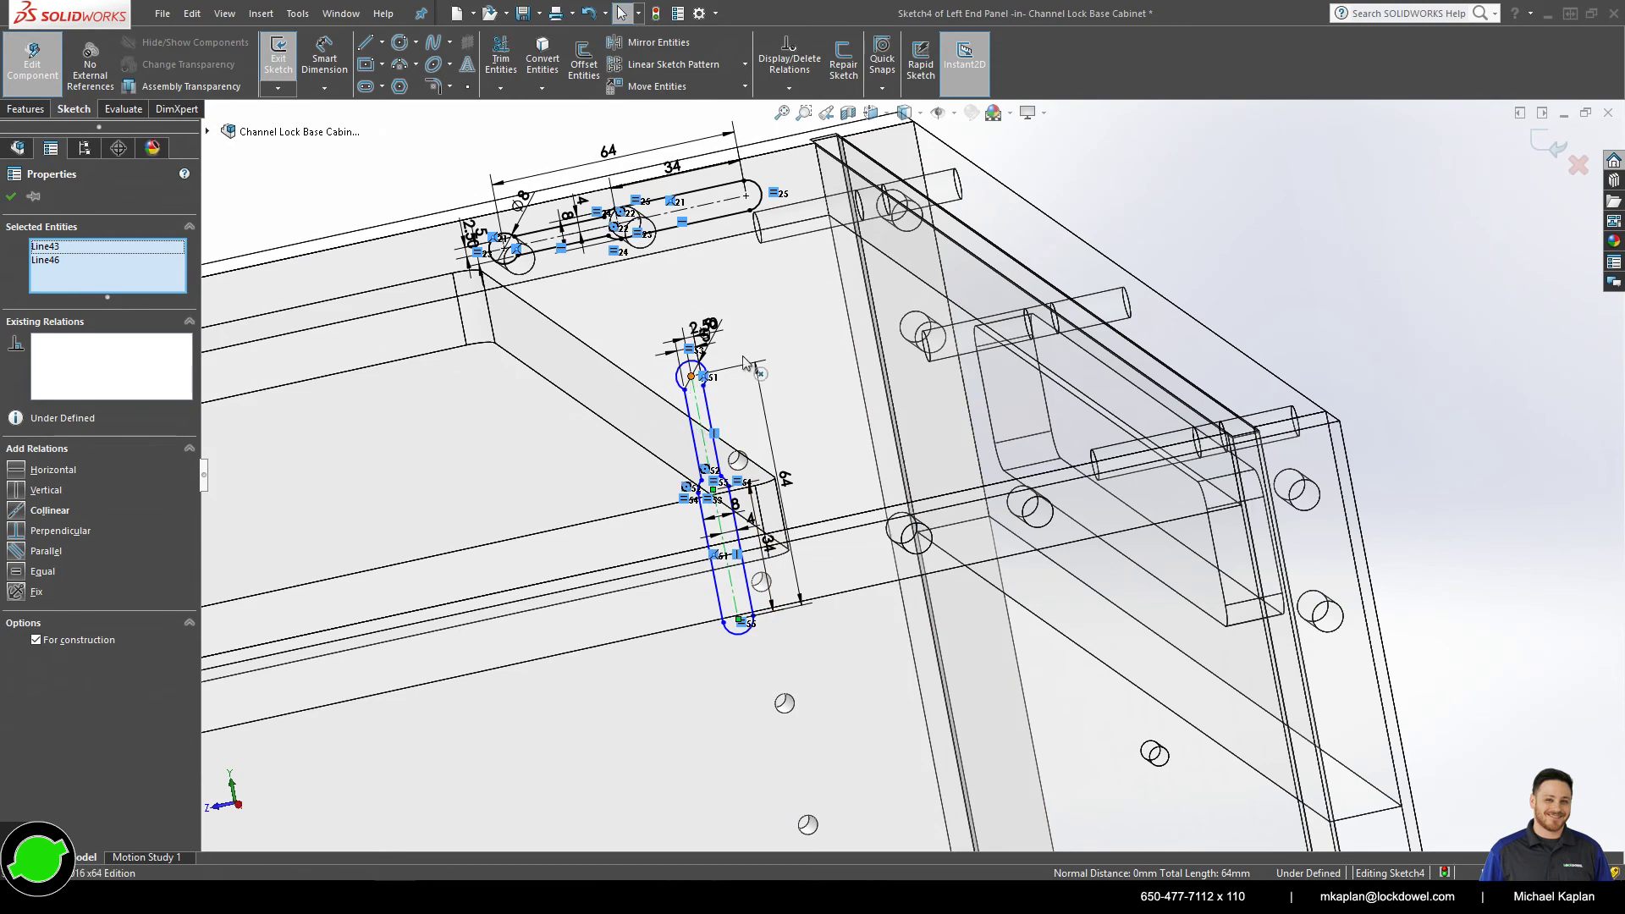
pyautogui.moveTo(692, 376)
pyautogui.mouseDown()
pyautogui.moveTo(901, 245)
pyautogui.moveTo(895, 207)
pyautogui.moveTo(917, 226)
pyautogui.mouseUp()
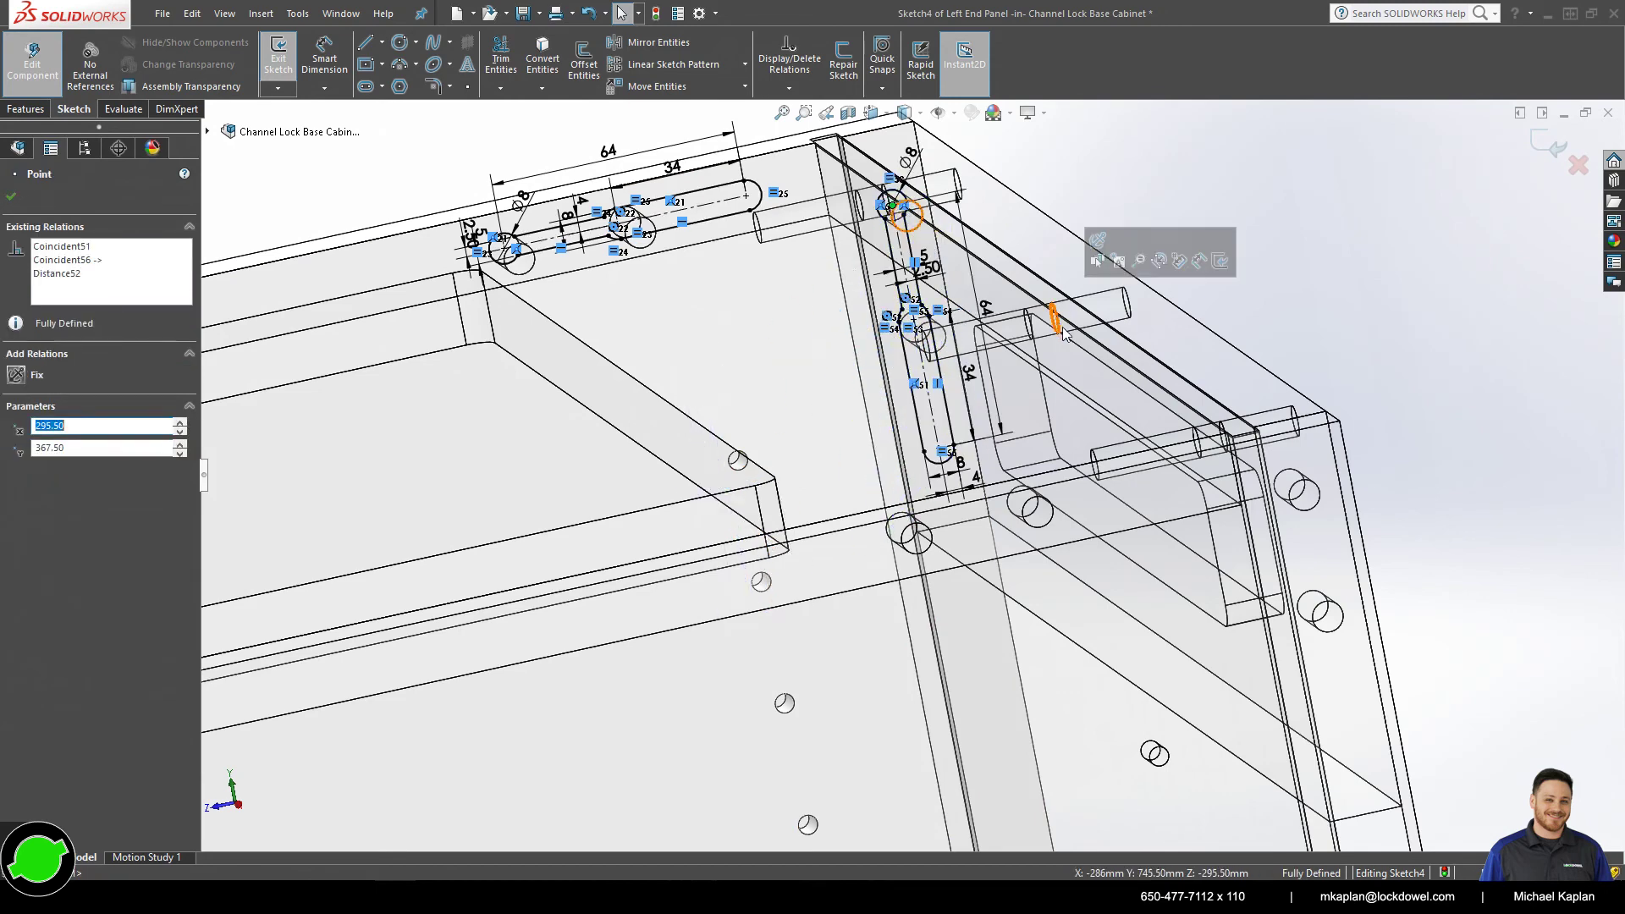
# - Exit the left end panel's channel sketch and cut all the profiles 9 mm deep with a blind Cut-Extrude
pyautogui.scroll(5, 833, 419)
pyautogui.scroll(8, 833, 420)
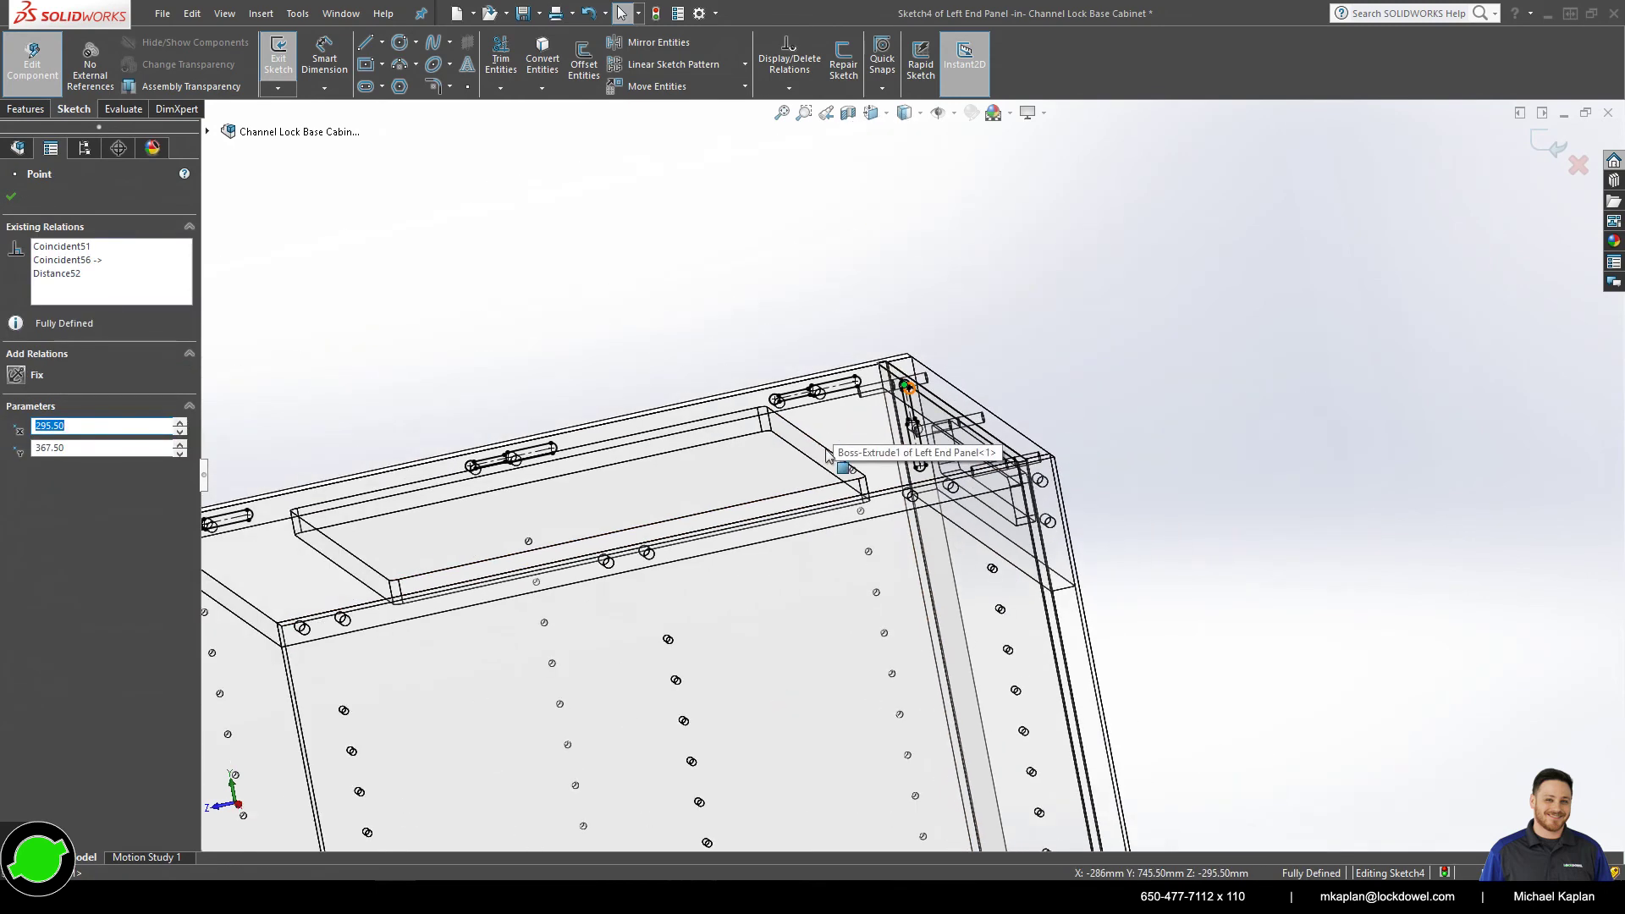
pyautogui.scroll(-6, 886, 576)
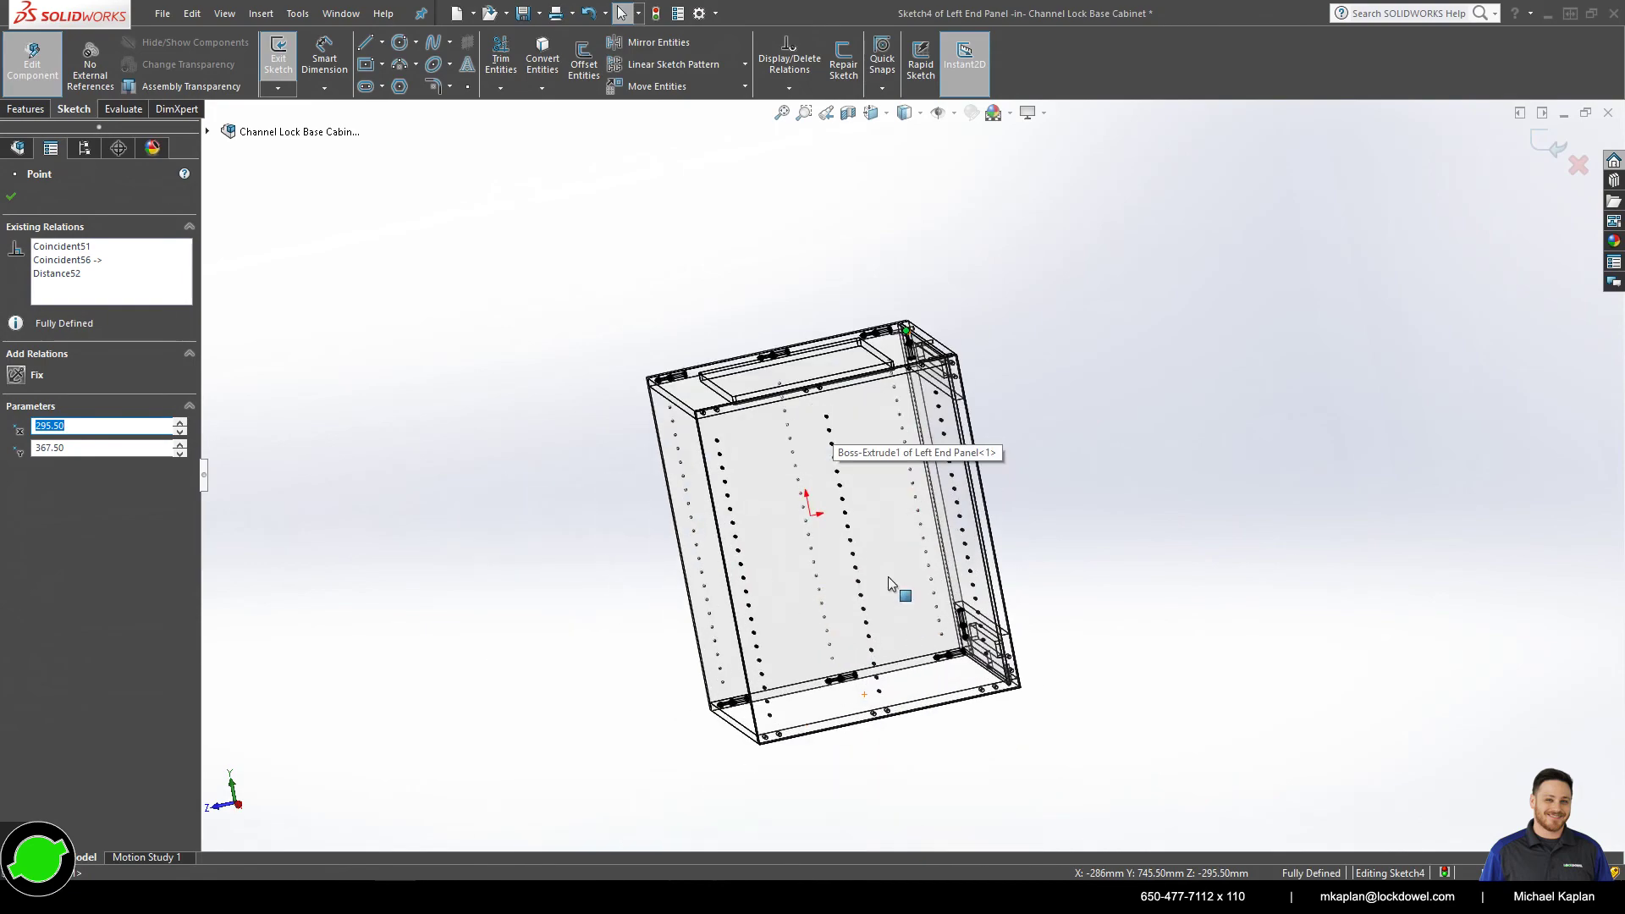
pyautogui.moveTo(876, 480)
pyautogui.mouseDown(button='middle')
pyautogui.moveTo(859, 482)
pyautogui.moveTo(881, 470)
pyautogui.mouseUp(button='middle')
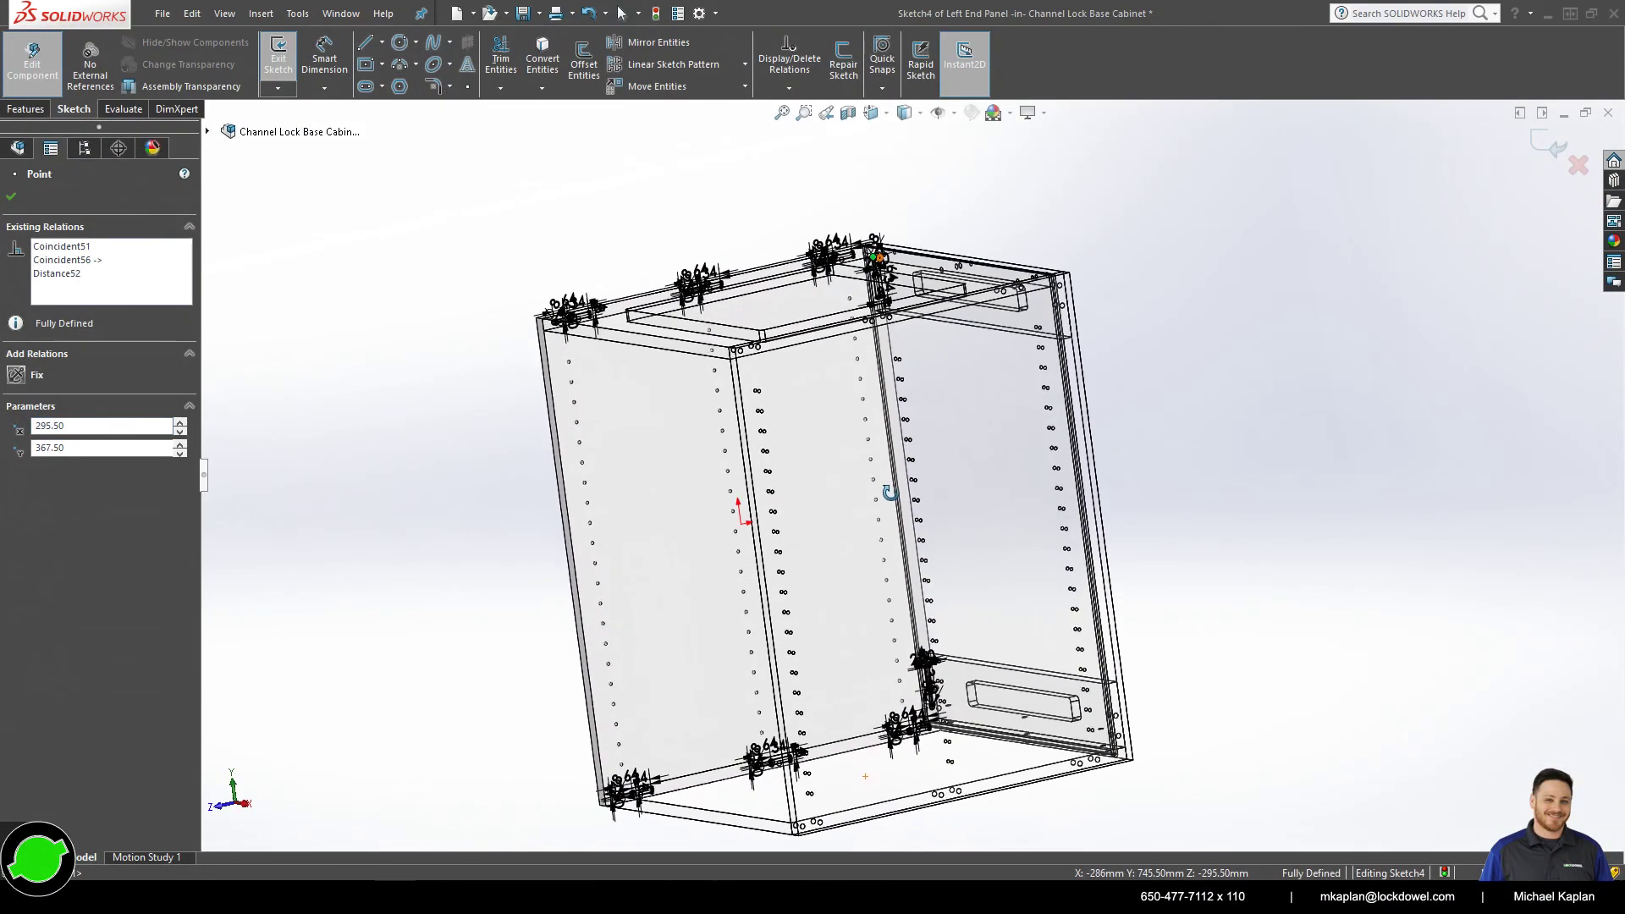
pyautogui.click(279, 65)
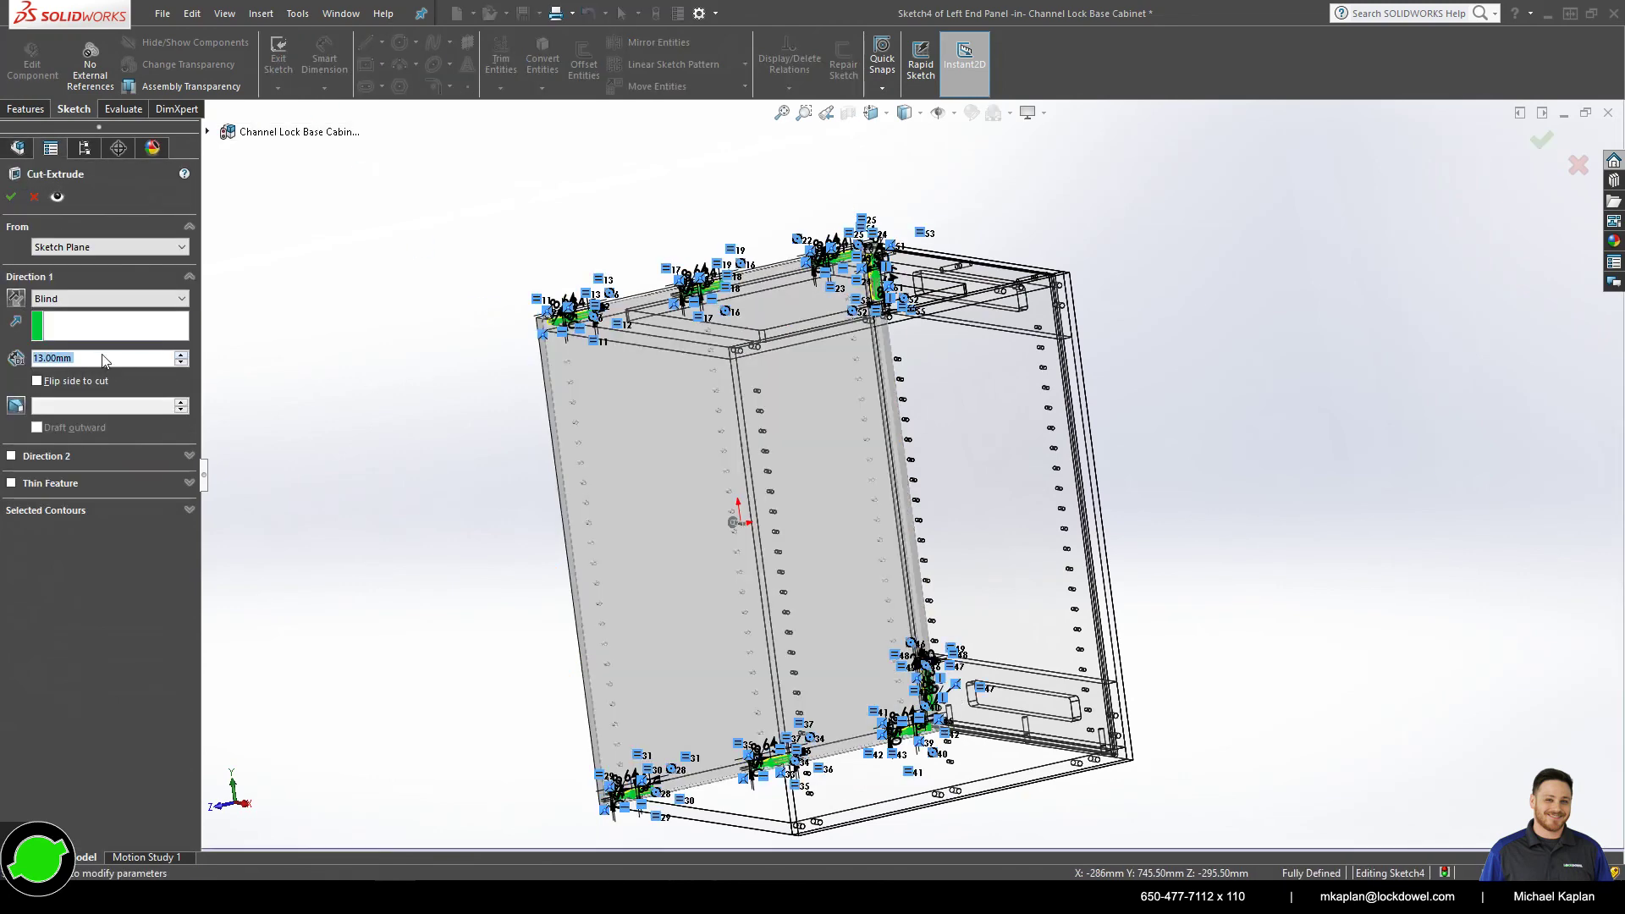
pyautogui.write('9')
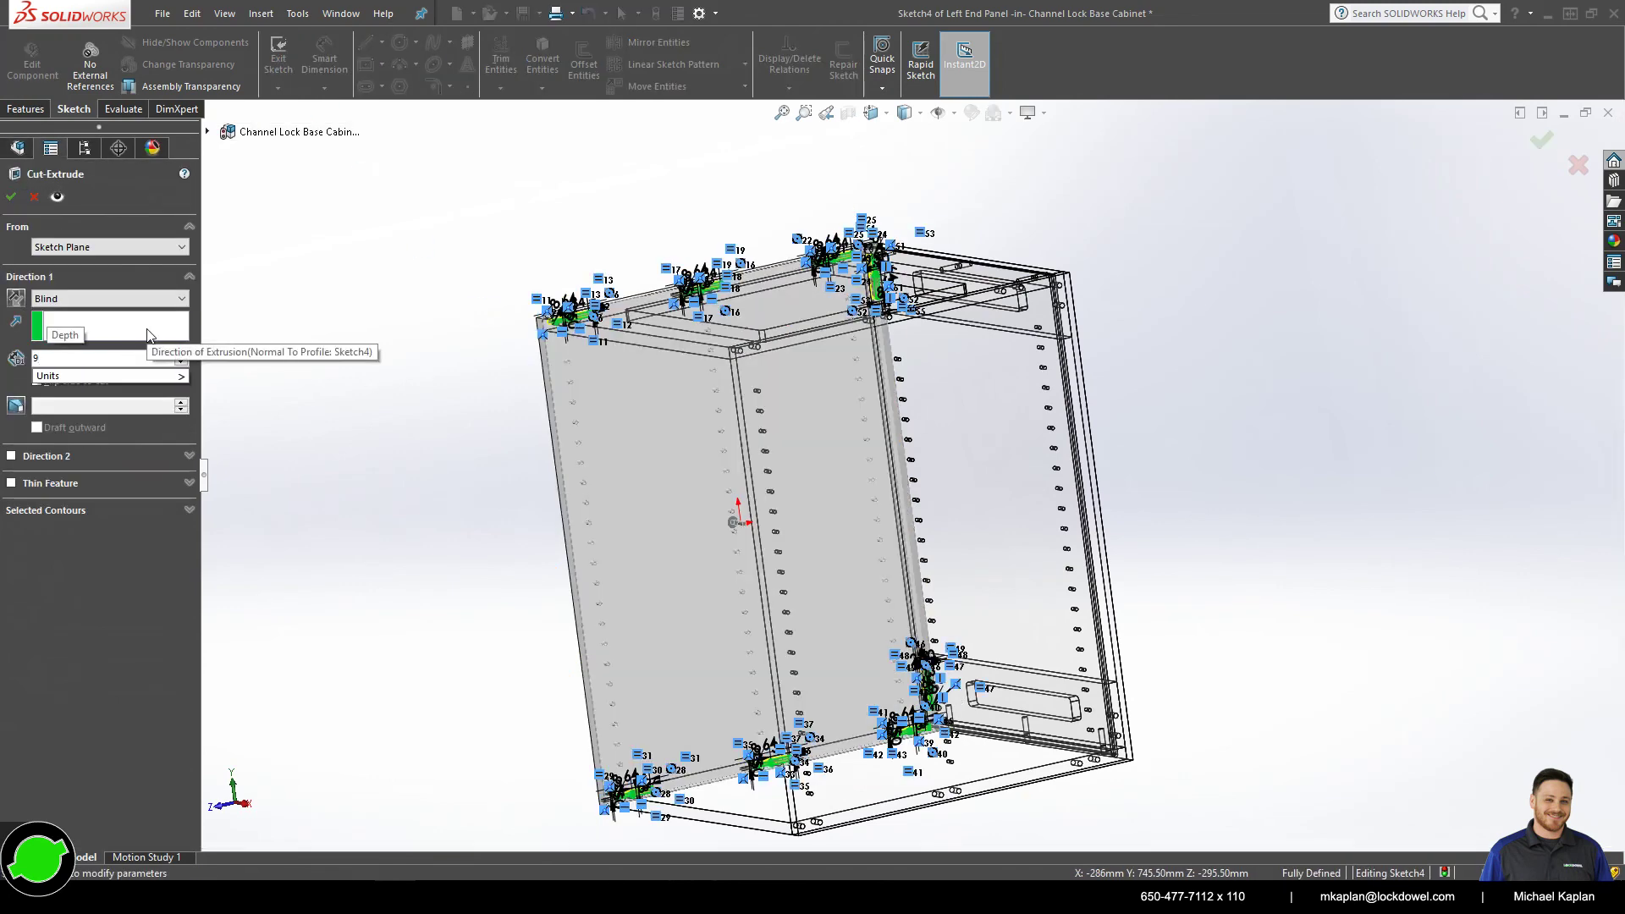
pyautogui.press('Return')
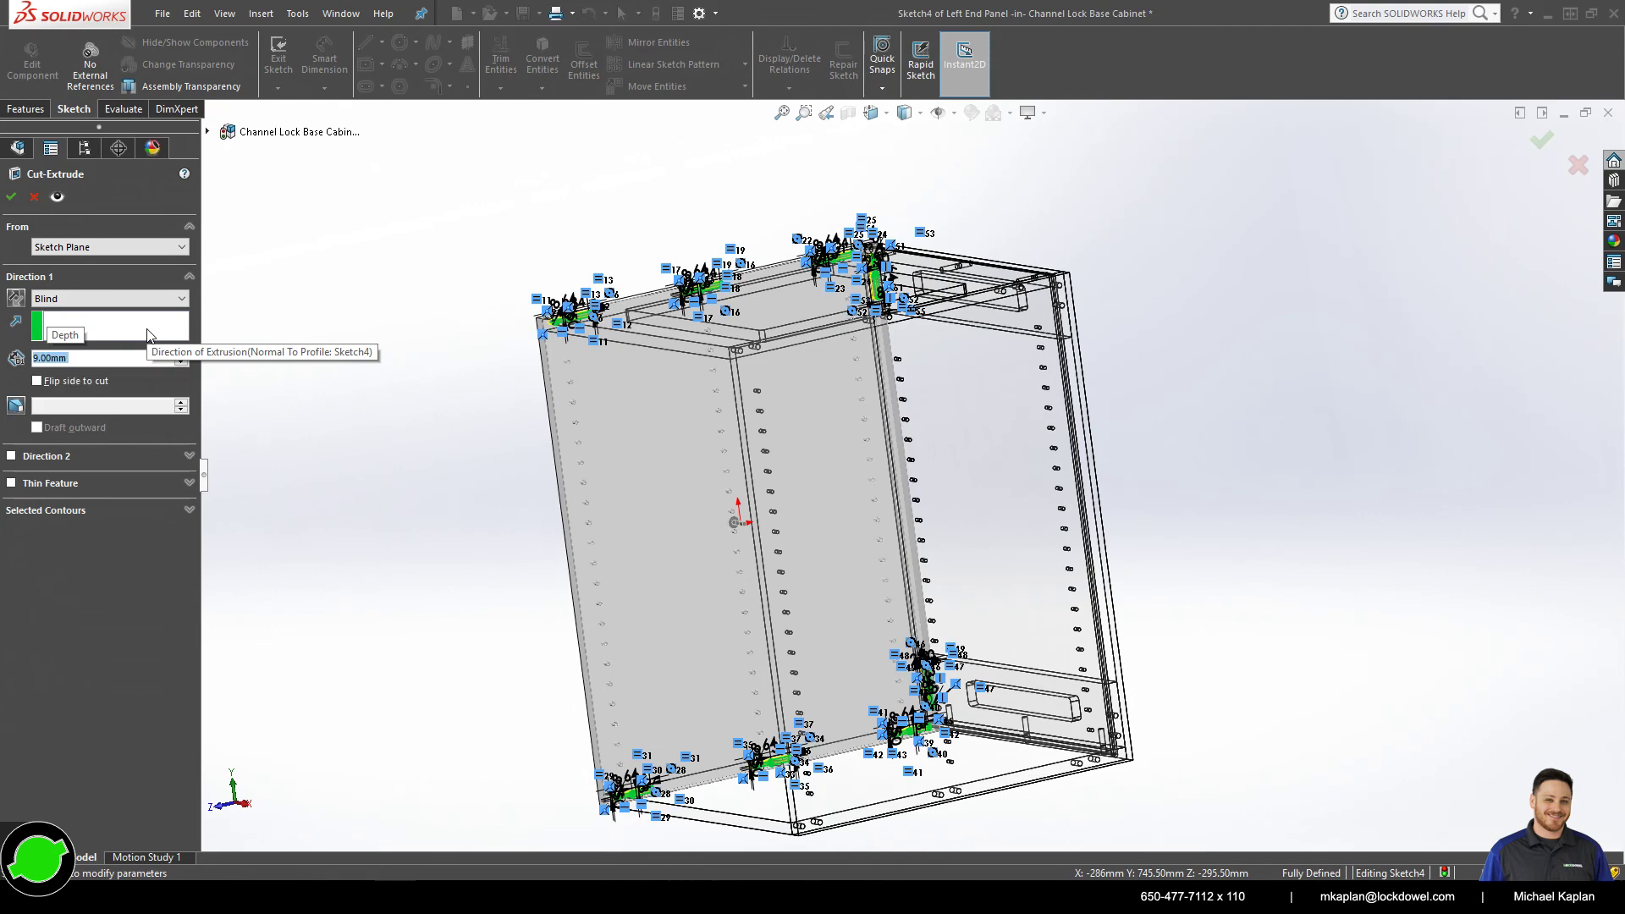
pyautogui.press('Return')
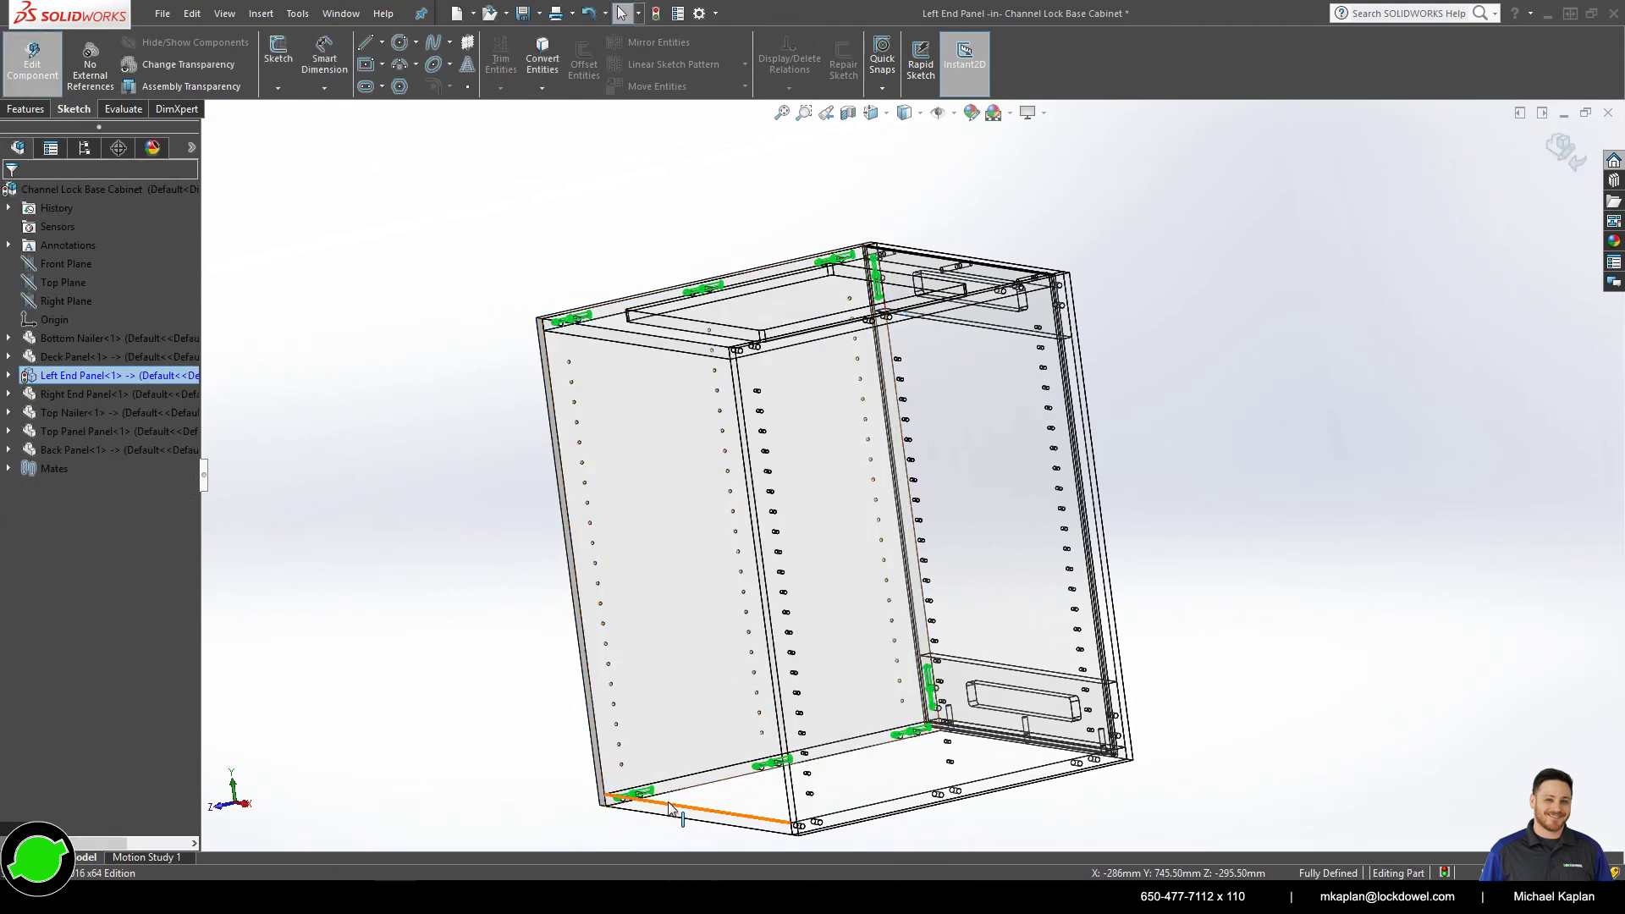
# - Check the cut channel slots up close and finish editing the left end panel in the assembly
pyautogui.scroll(-6, 668, 808)
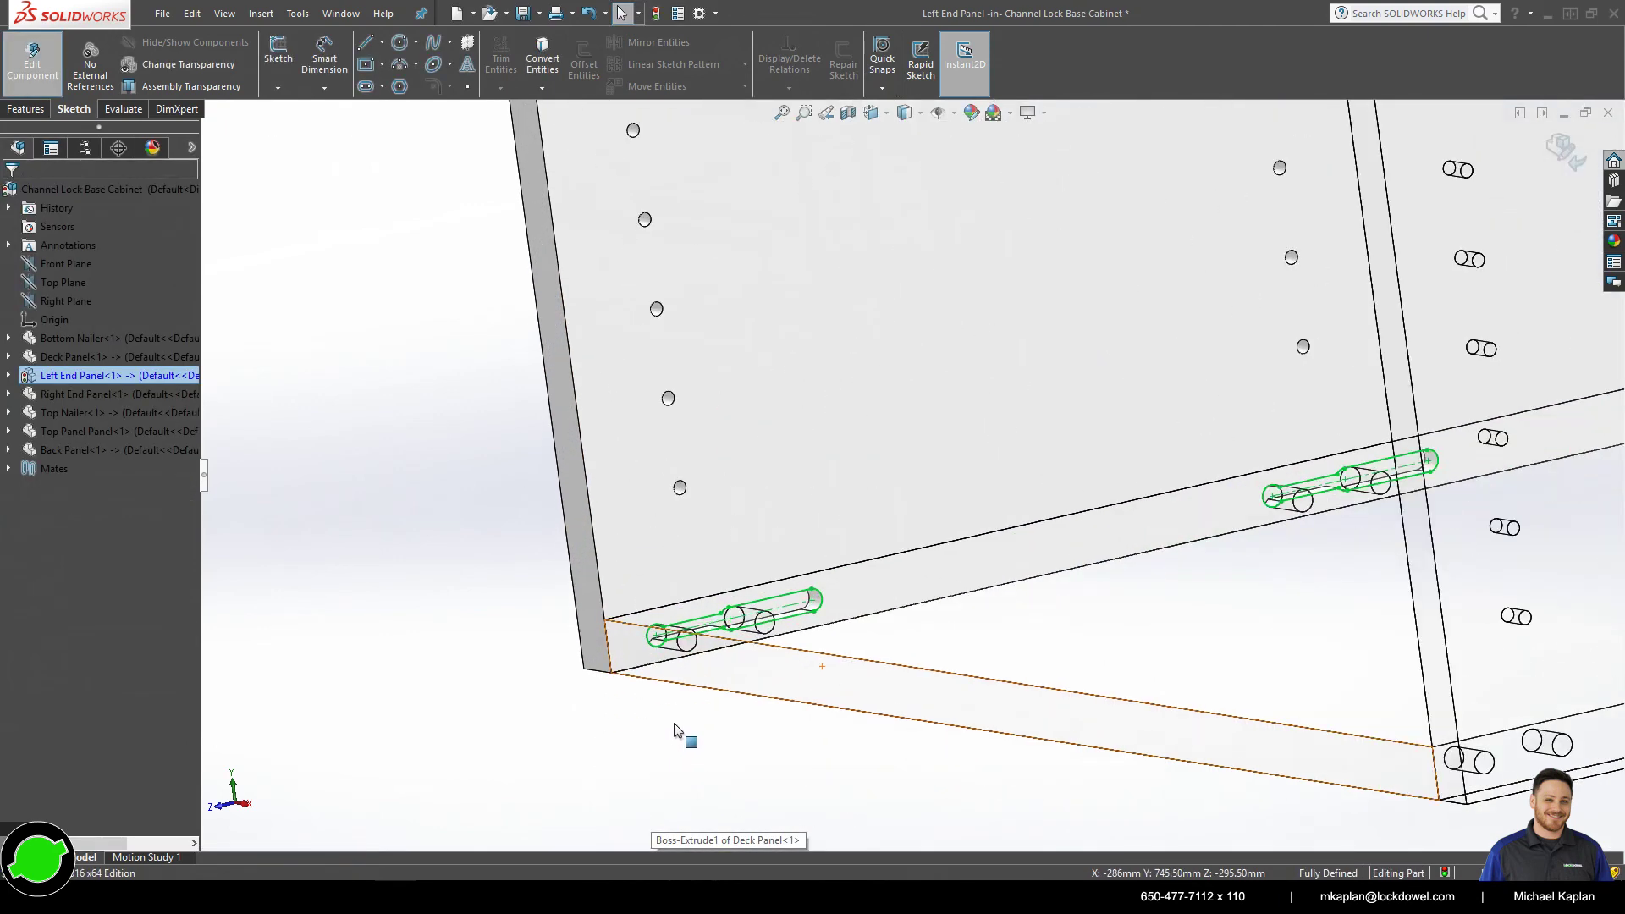
pyautogui.scroll(-3, 675, 724)
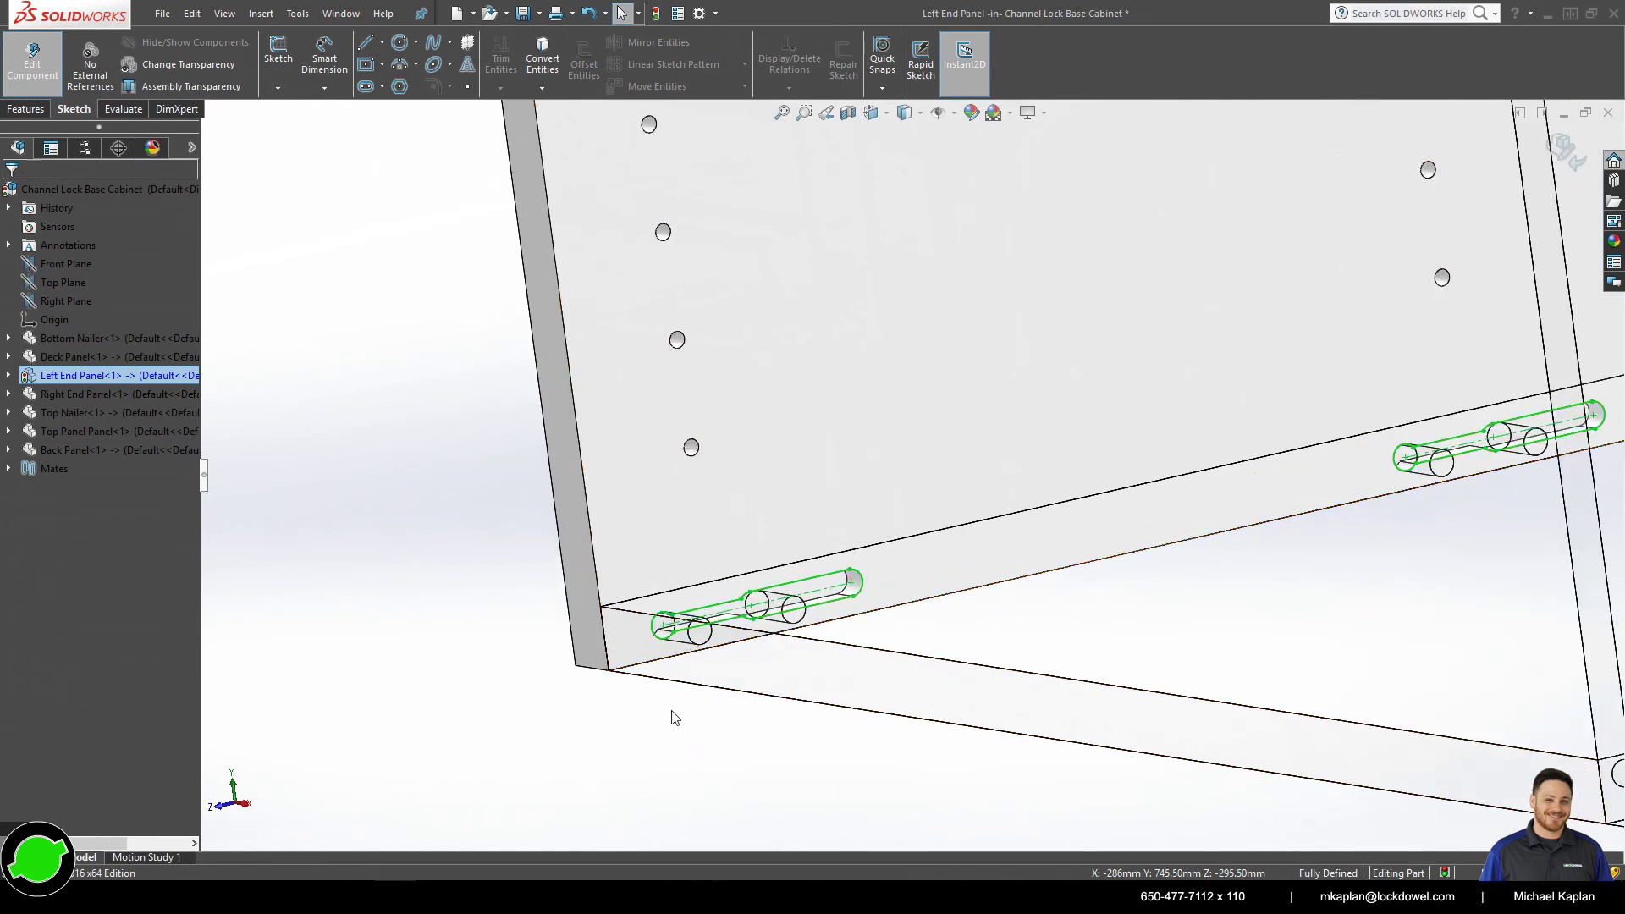
pyautogui.scroll(-3, 687, 694)
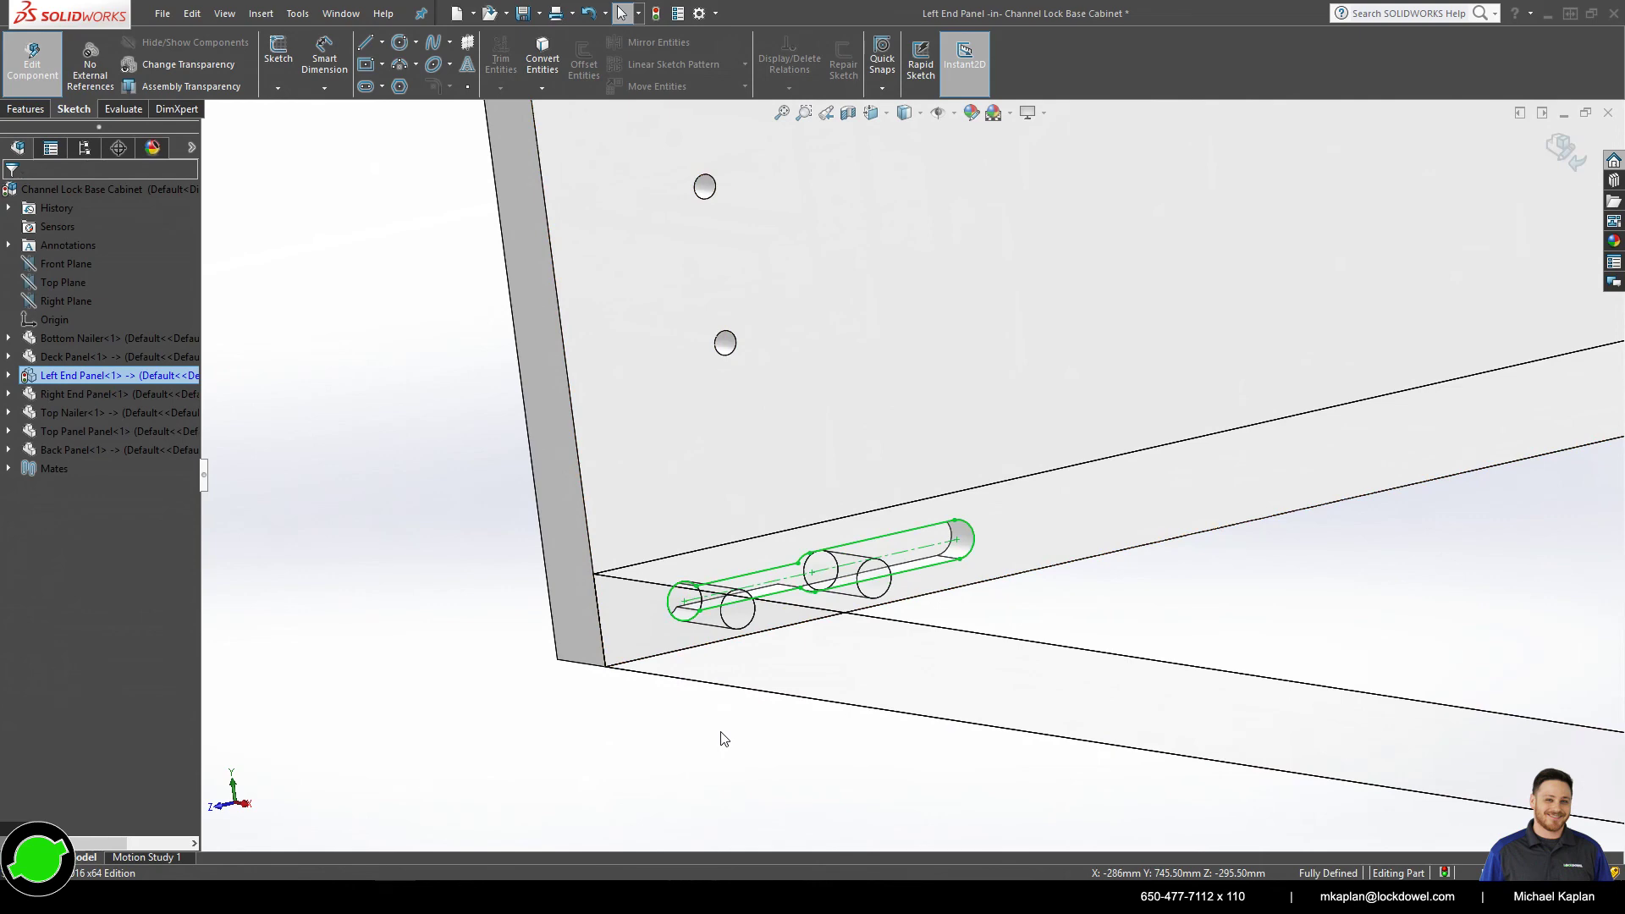
pyautogui.moveTo(722, 729)
pyautogui.mouseDown(button='middle')
pyautogui.moveTo(668, 668)
pyautogui.moveTo(693, 726)
pyautogui.moveTo(747, 711)
pyautogui.moveTo(725, 750)
pyautogui.mouseUp(button='middle')
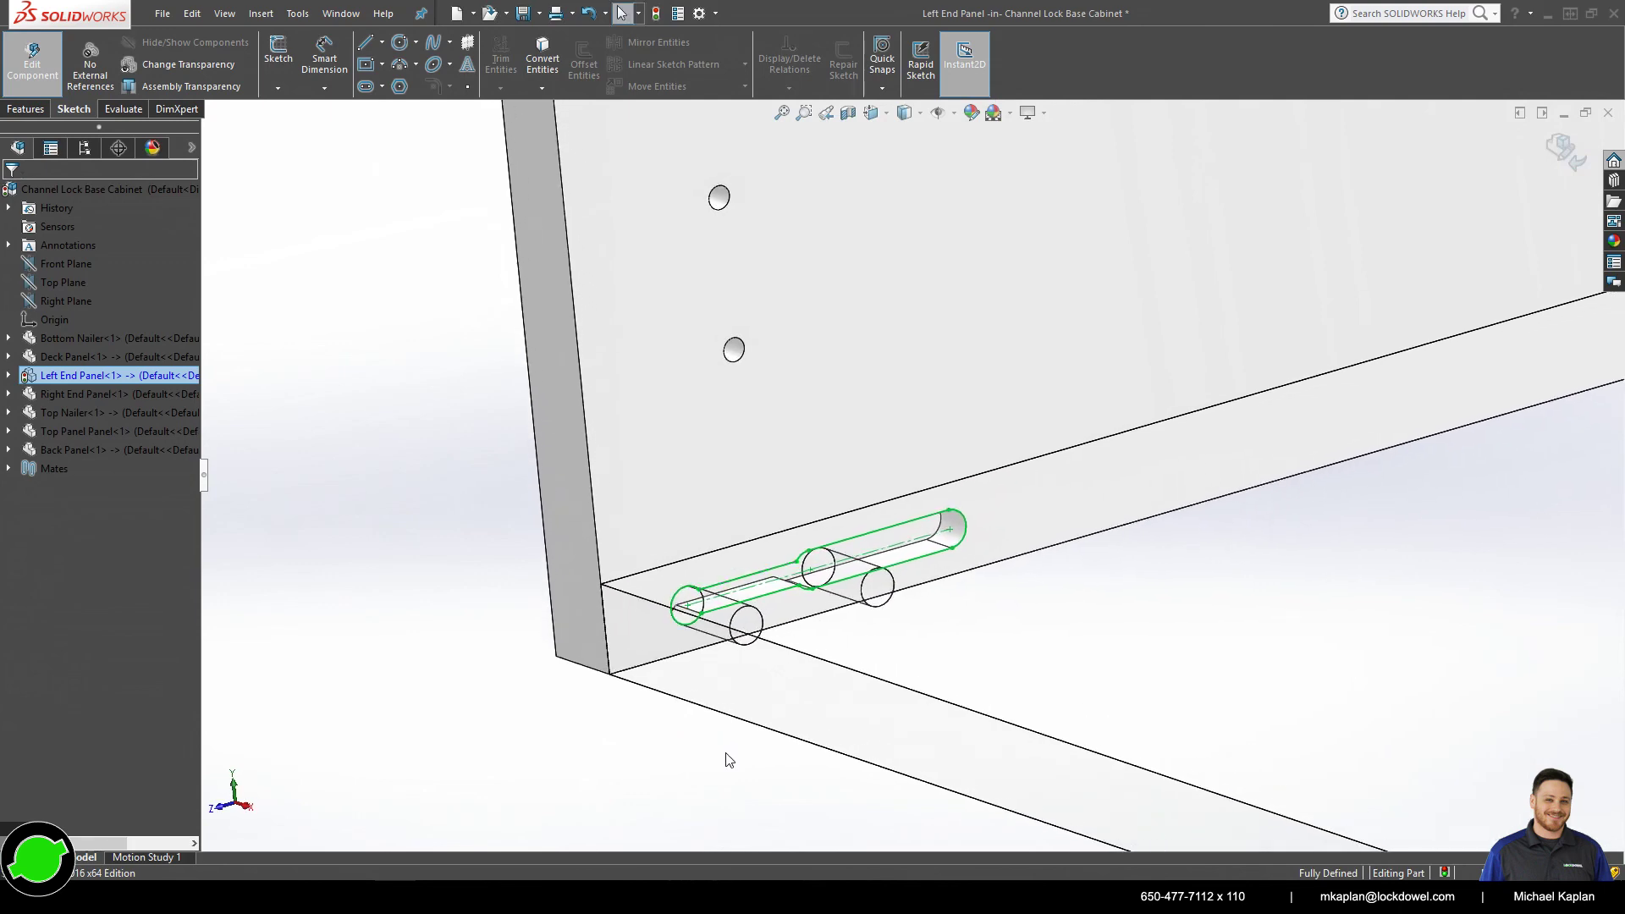
pyautogui.scroll(10, 728, 750)
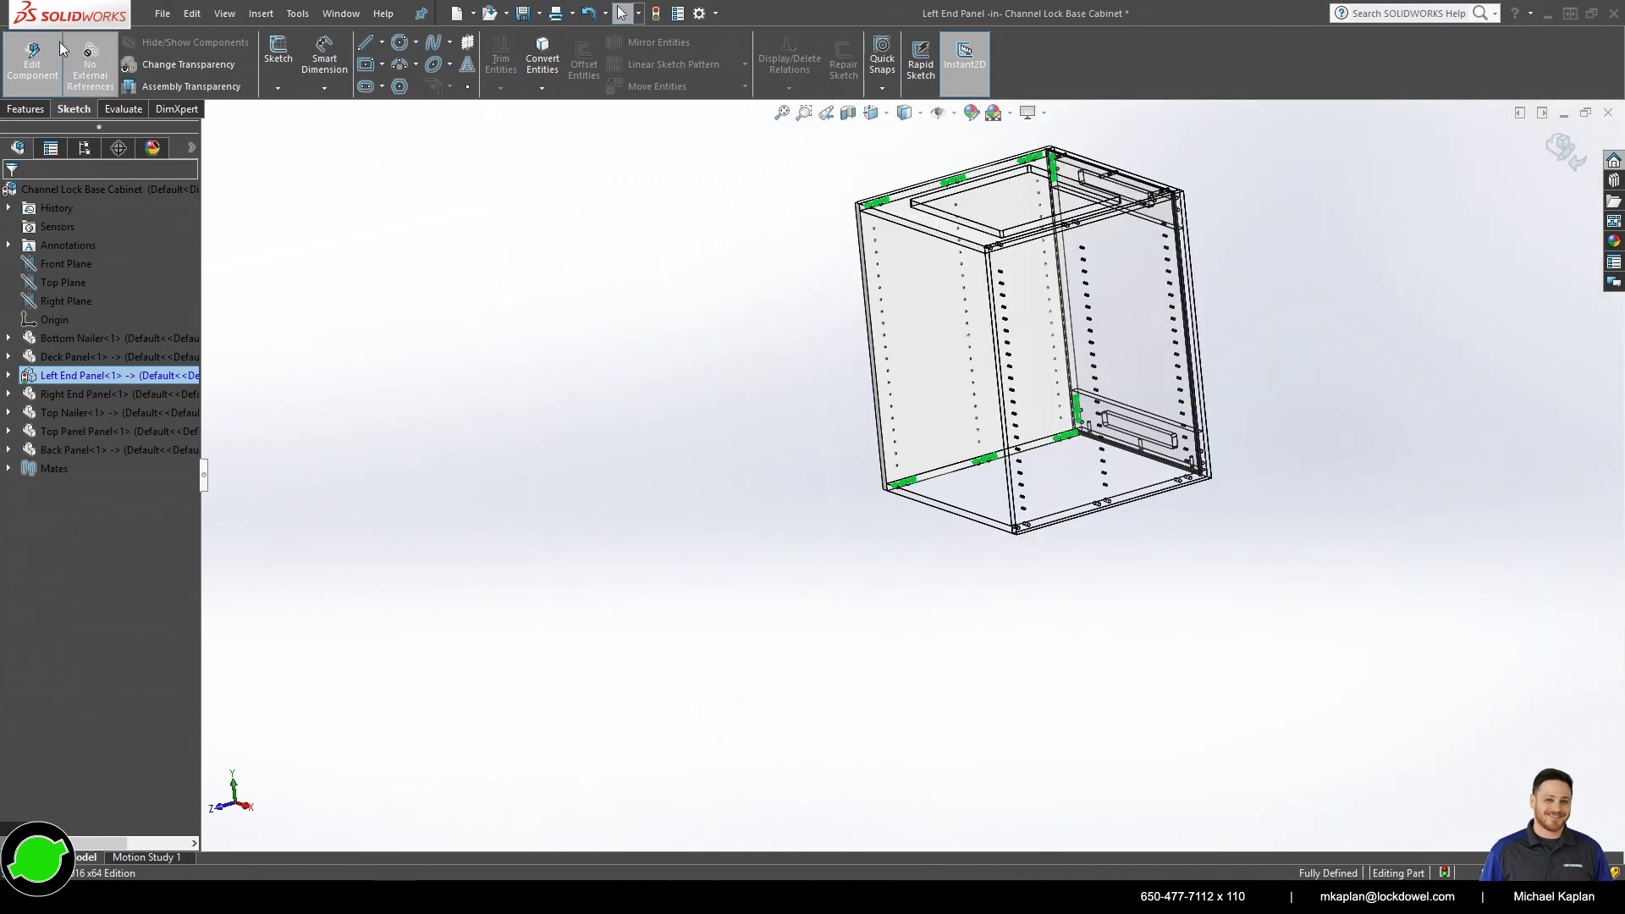
pyautogui.click(60, 45)
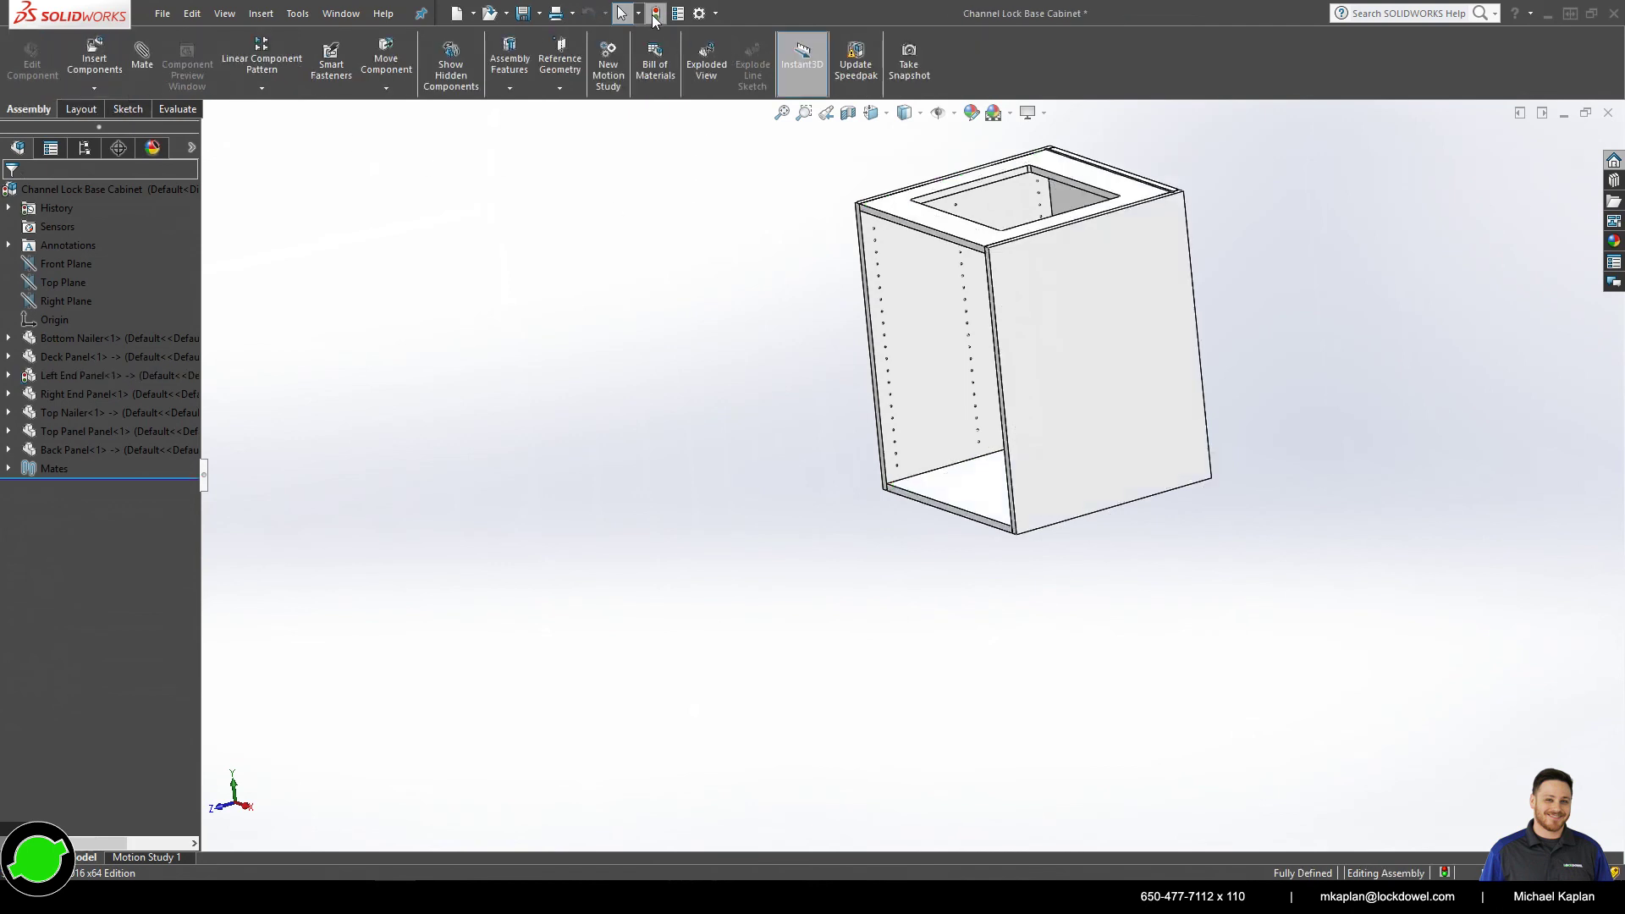
# - Open the right end panel for editing within the assembly
pyautogui.moveTo(833, 343); pyautogui.dragTo(921, 313, button='middle')
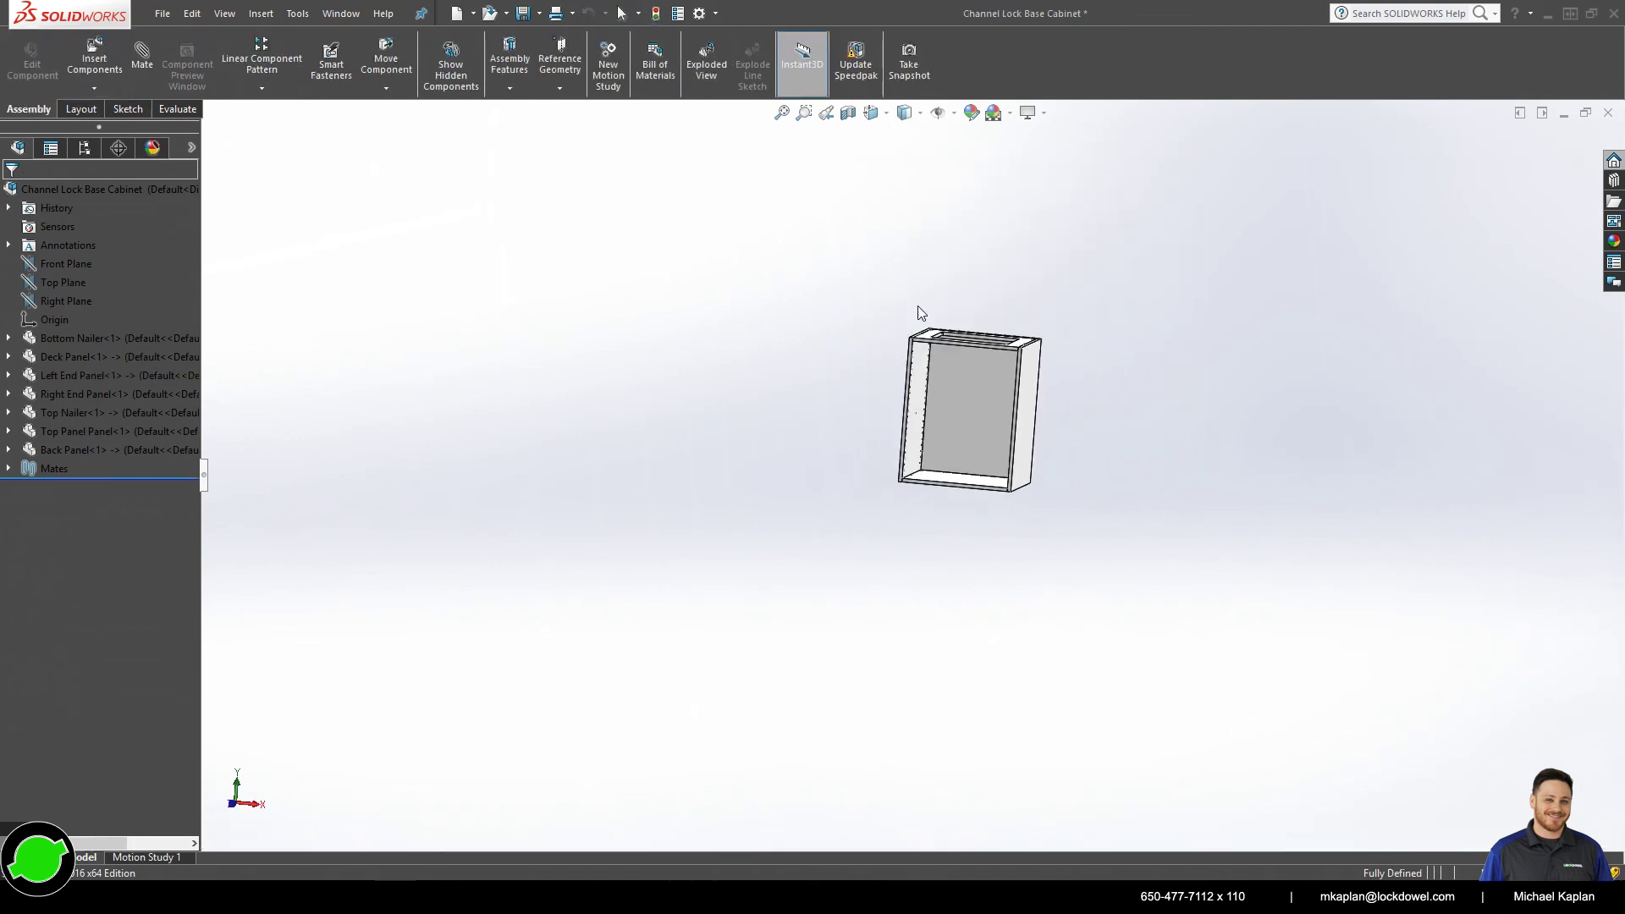
pyautogui.scroll(-4, 1027, 395)
pyautogui.moveTo(1019, 391)
pyautogui.mouseDown(button='middle')
pyautogui.moveTo(999, 374)
pyautogui.moveTo(1077, 377)
pyautogui.moveTo(1080, 398)
pyautogui.moveTo(910, 369)
pyautogui.moveTo(946, 297)
pyautogui.moveTo(979, 374)
pyautogui.mouseUp(button='middle')
pyautogui.click(1005, 386)
pyautogui.click(33, 76)
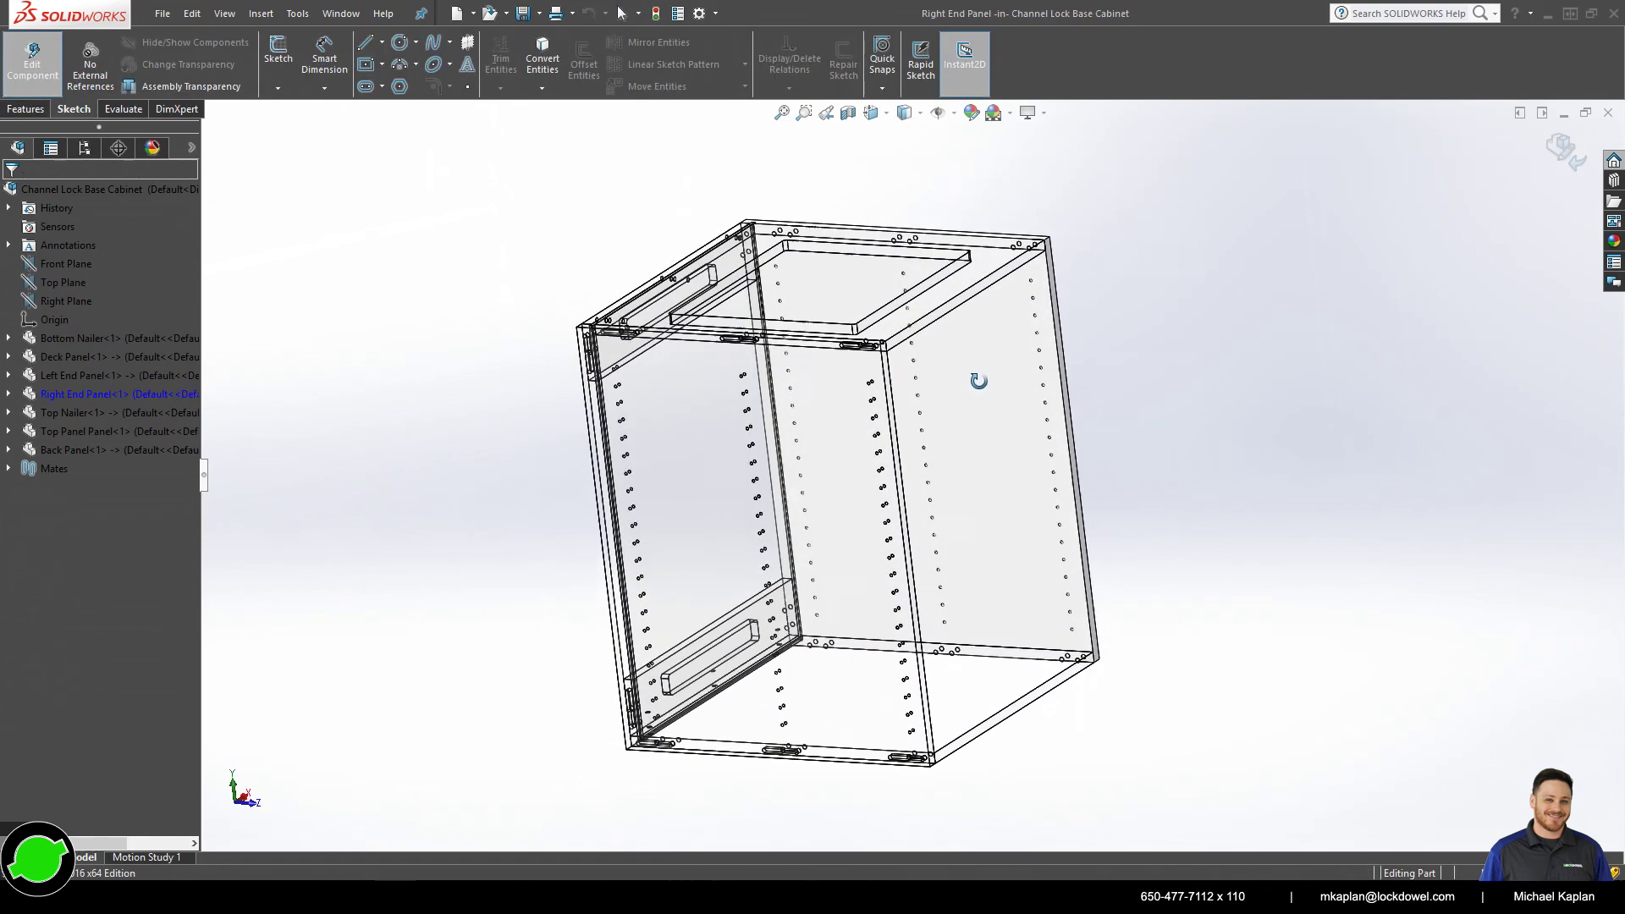
# - Start an Extruded Cut sketch on the right end panel's inside face and convert the left end panel's Sketch4 channel profiles into it
pyautogui.click(984, 378)
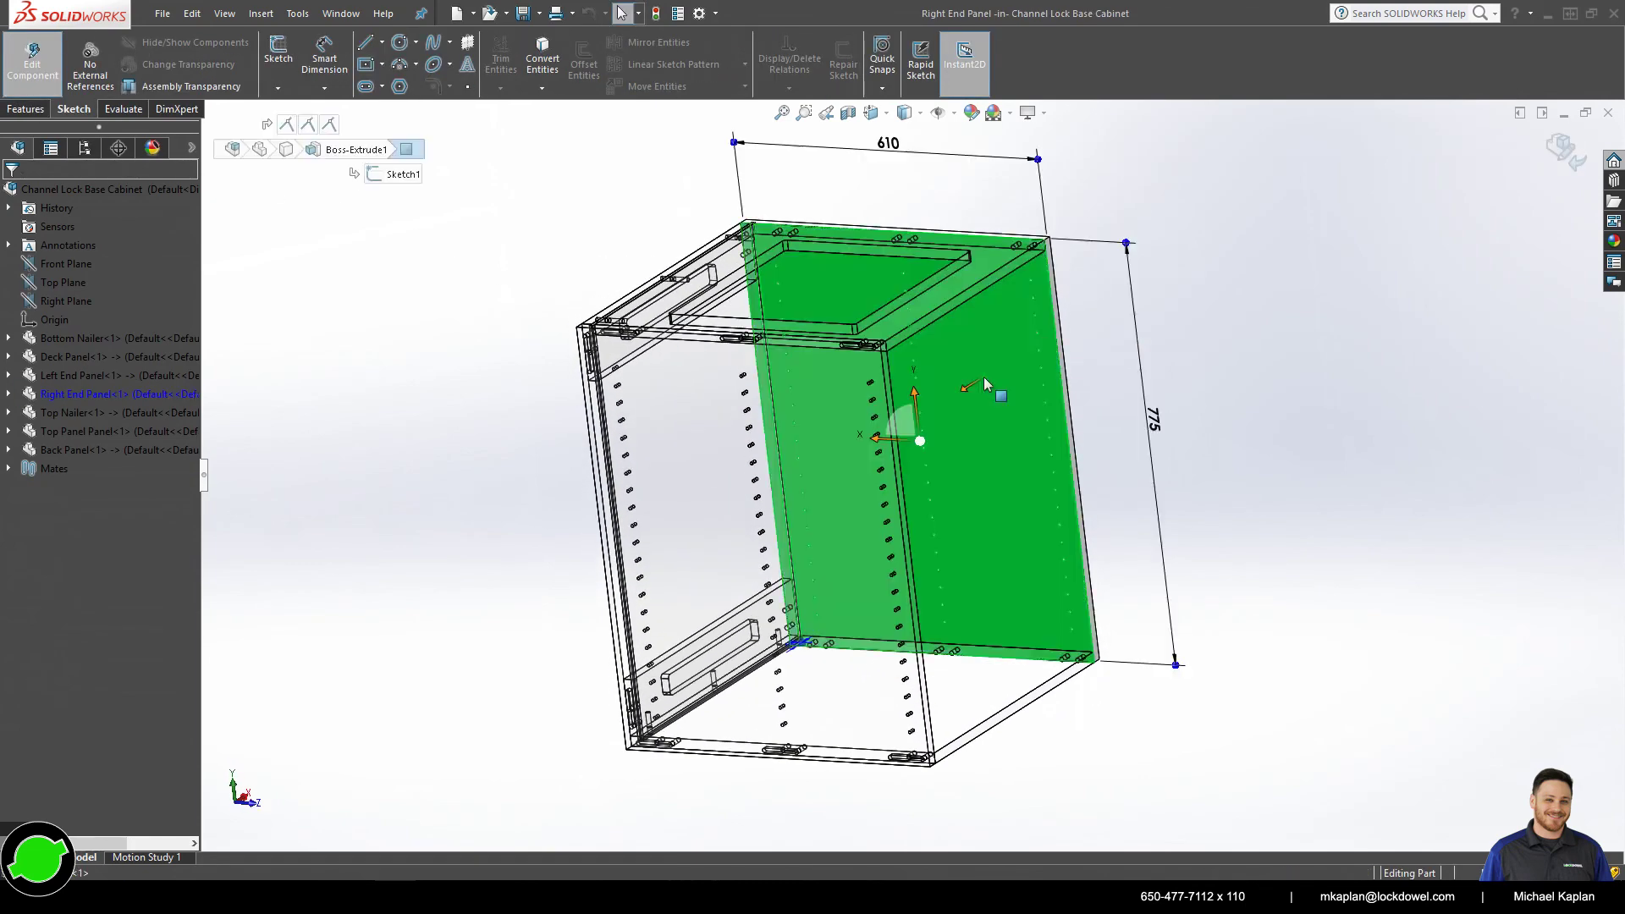
pyautogui.click(26, 110)
pyautogui.click(513, 67)
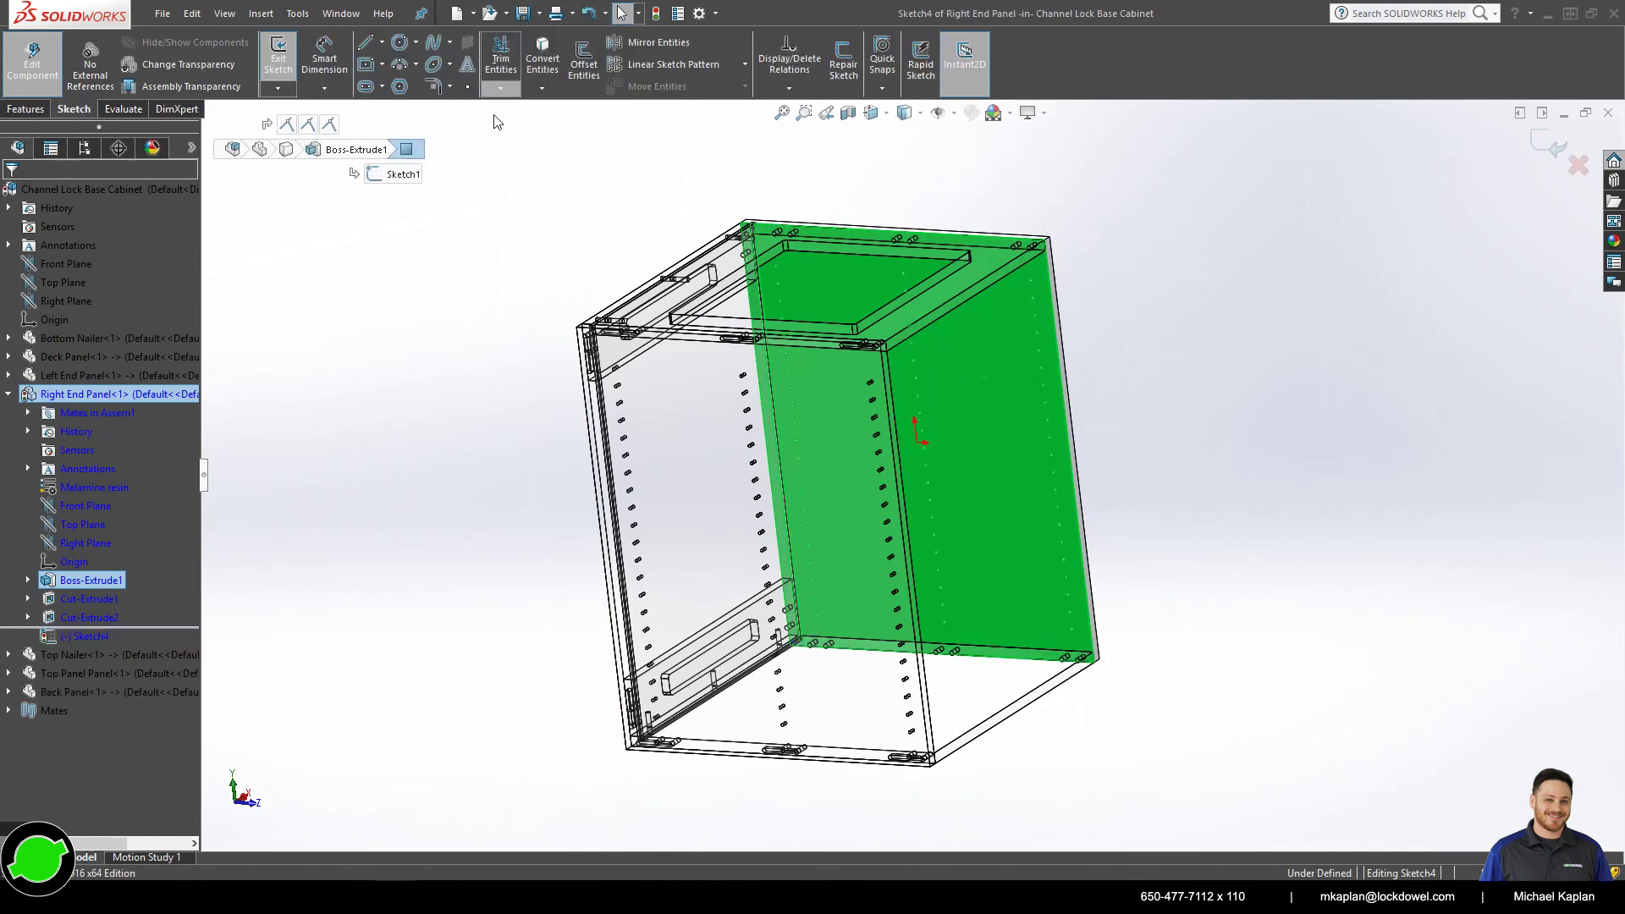
pyautogui.click(9, 375)
pyautogui.click(105, 637)
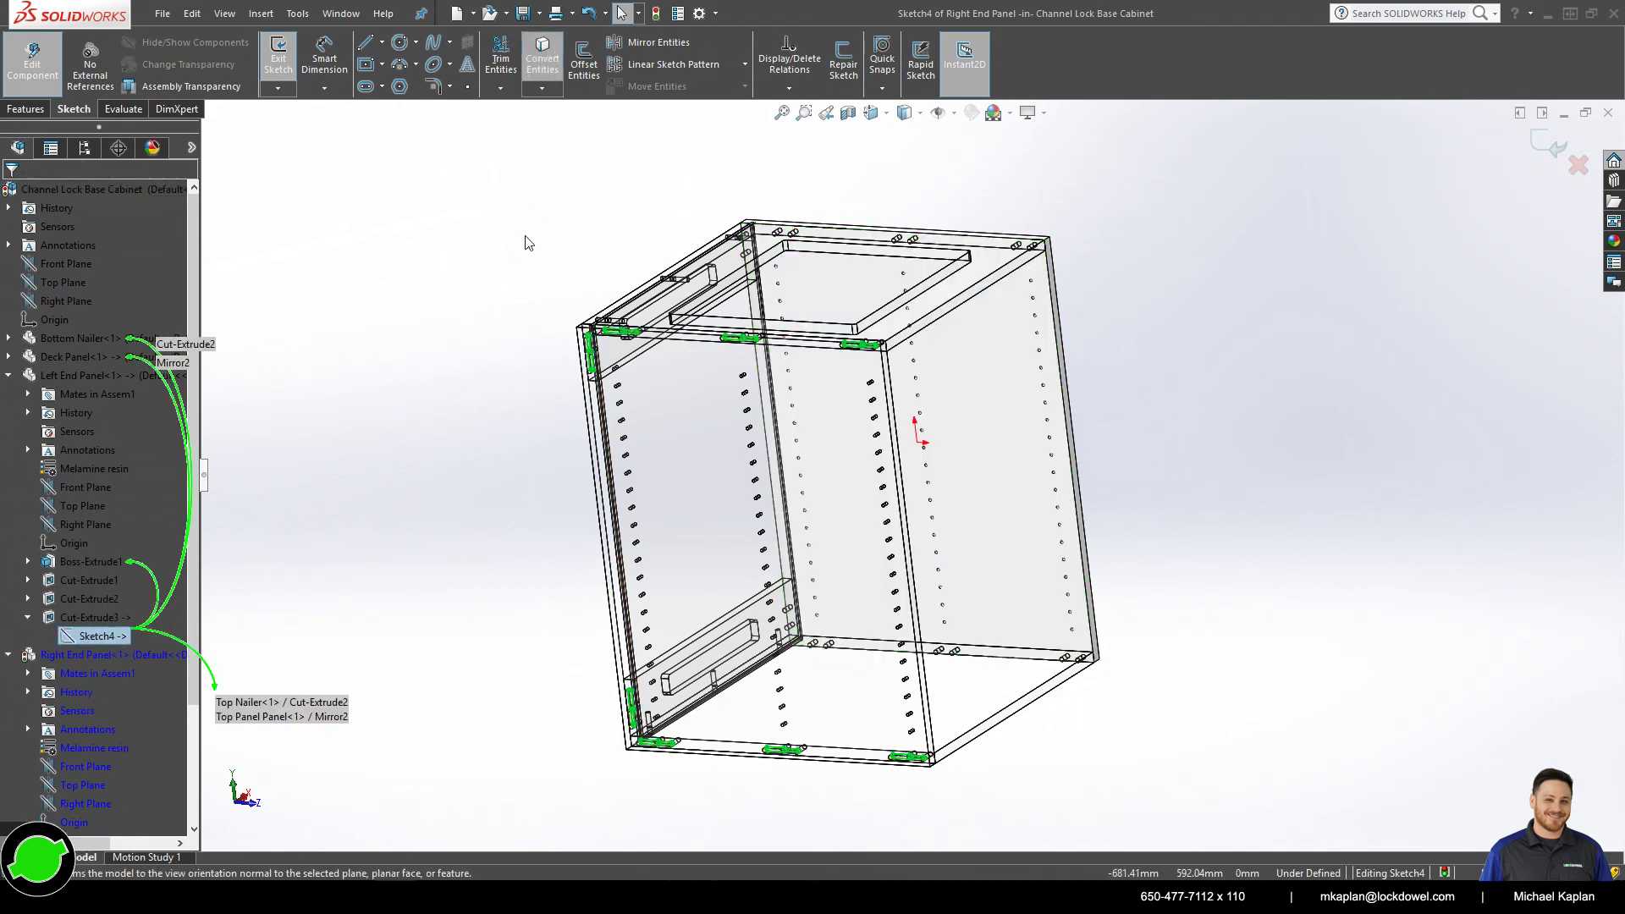
pyautogui.scroll(-10, 830, 548)
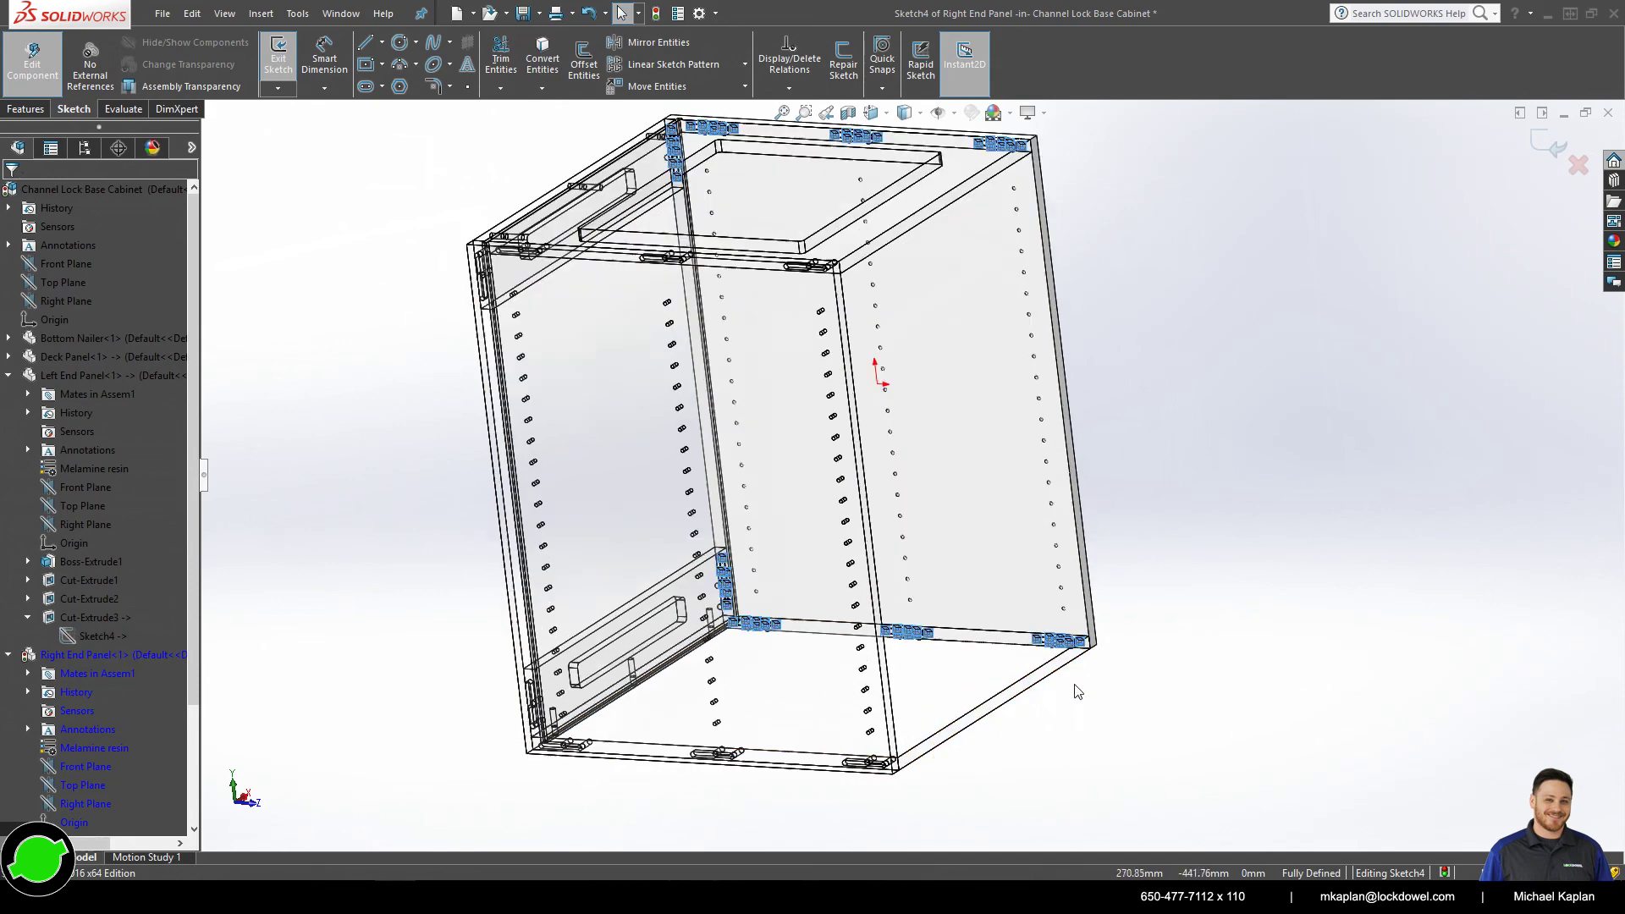
# - Cut the converted channel profiles 9 mm deep into the right end panel and finish editing the part
pyautogui.moveTo(807, 595)
pyautogui.mouseDown(button='middle')
pyautogui.moveTo(769, 617)
pyautogui.moveTo(790, 622)
pyautogui.mouseUp(button='middle')
pyautogui.press('f')
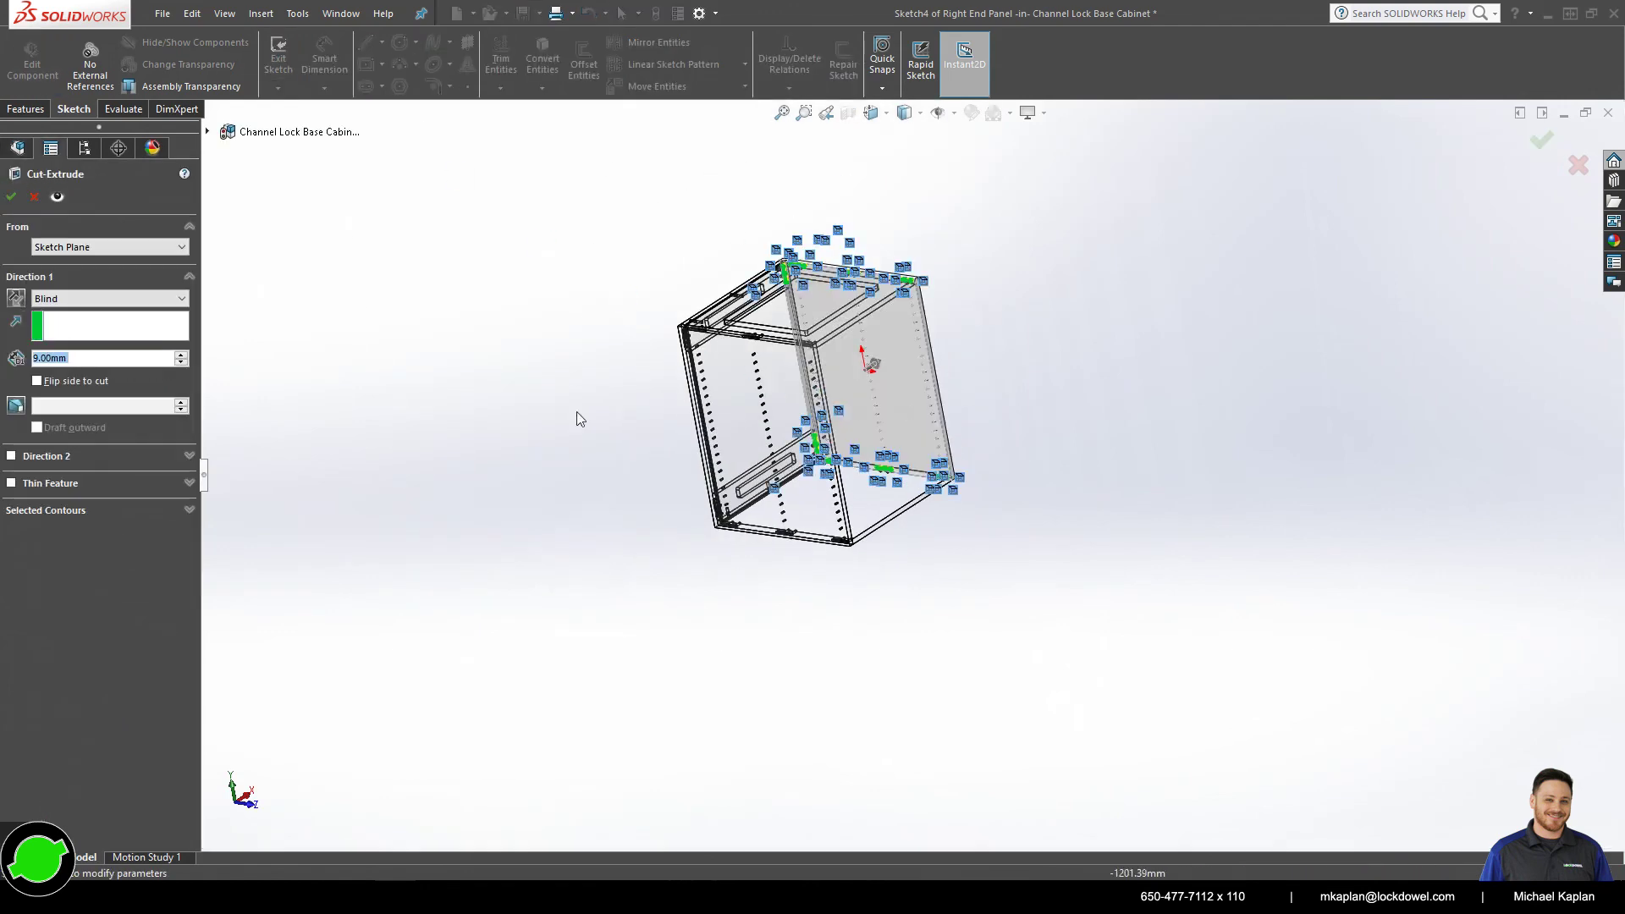
pyautogui.click(11, 198)
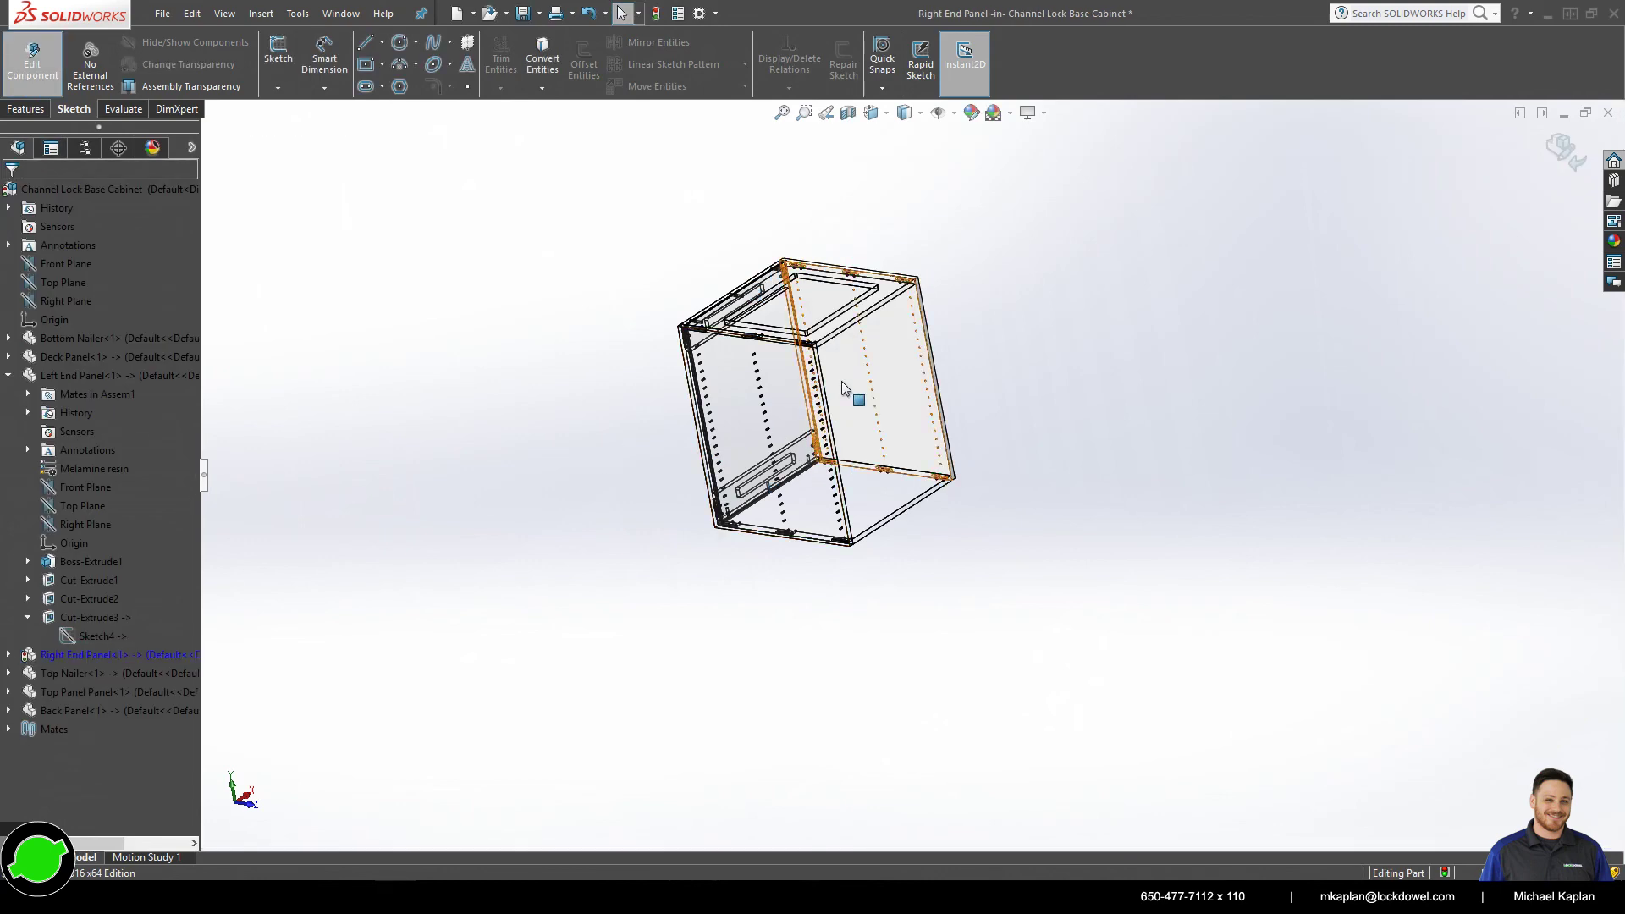
pyautogui.moveTo(842, 380); pyautogui.dragTo(762, 367, button='middle')
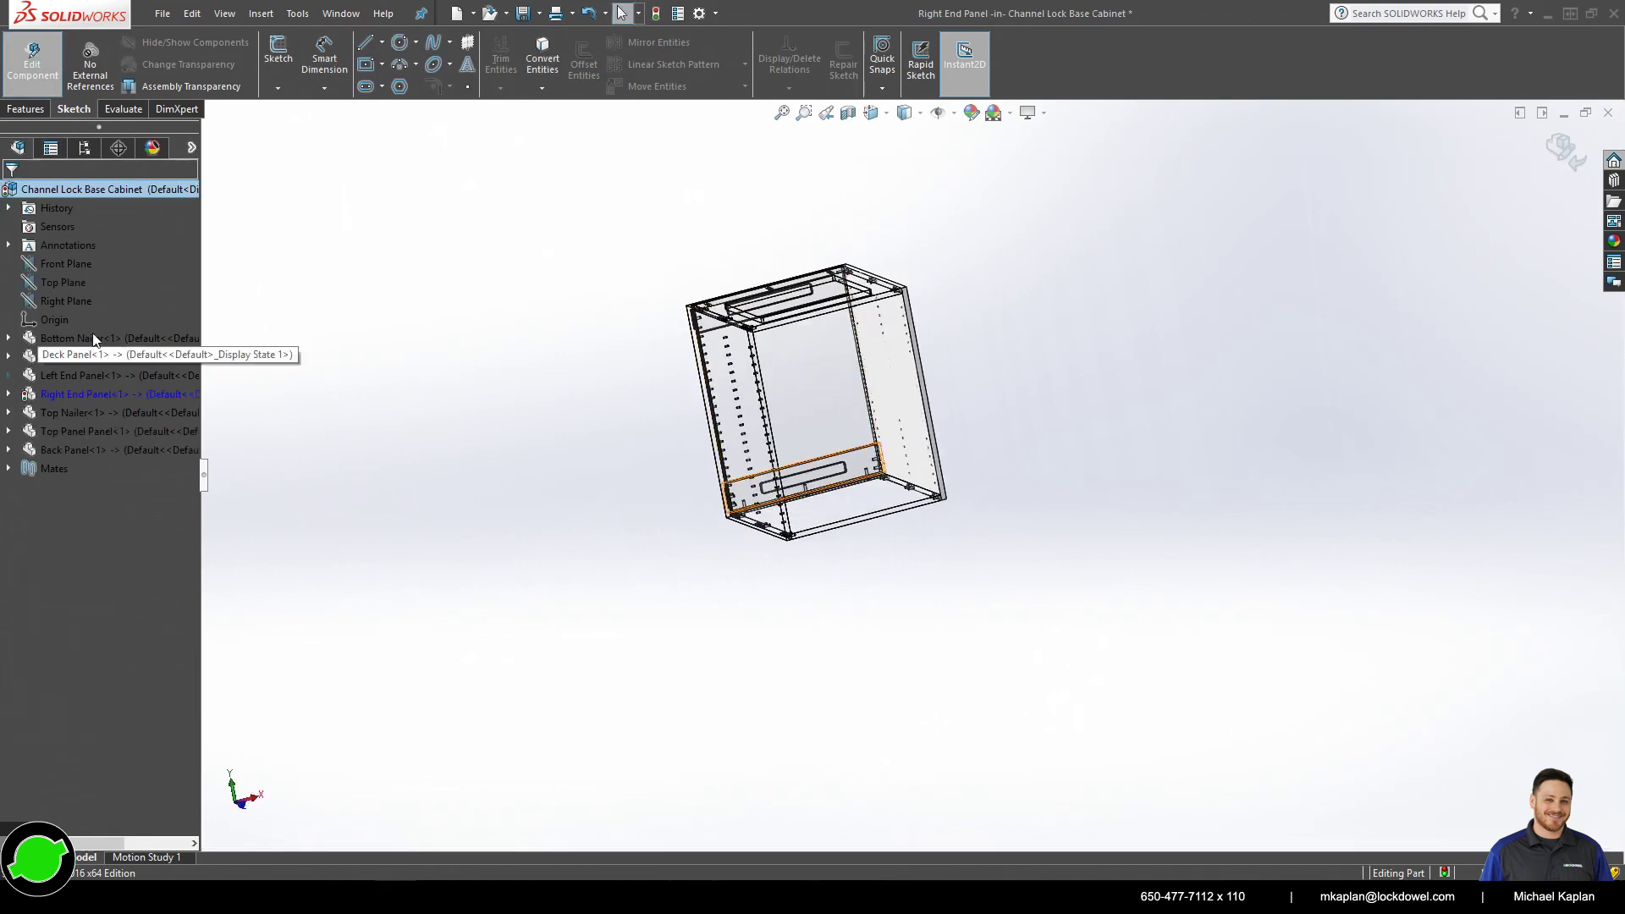
pyautogui.click(32, 61)
# - Rebuild the cabinet assembly and show it in an isometric view with wireframe display
pyautogui.press('space')
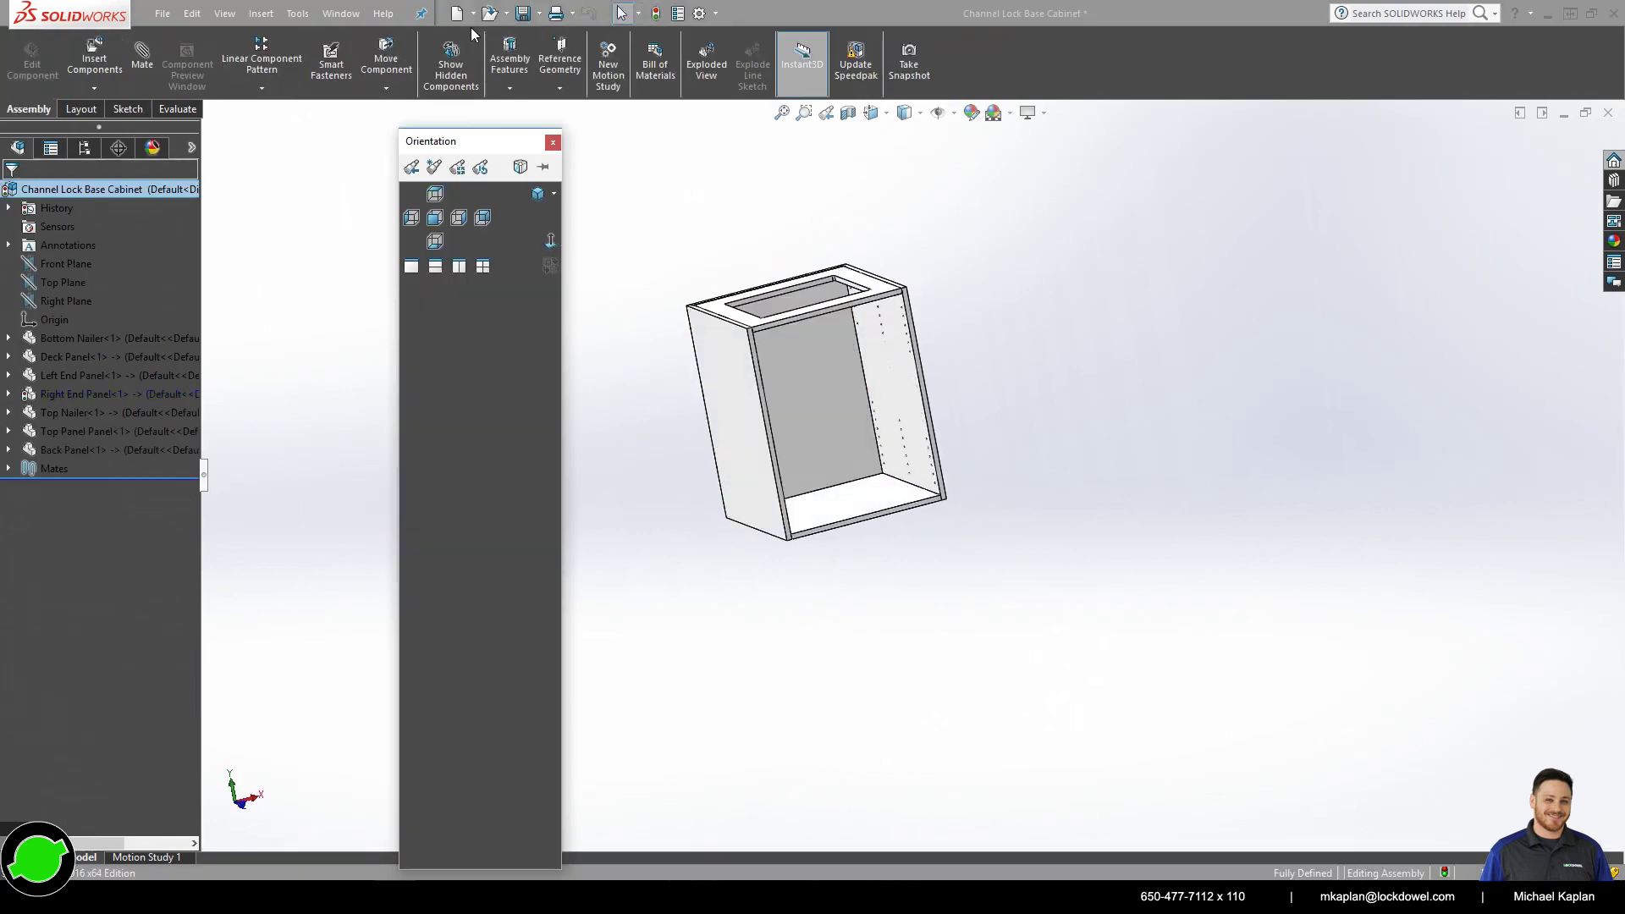
pyautogui.click(535, 194)
pyautogui.click(656, 13)
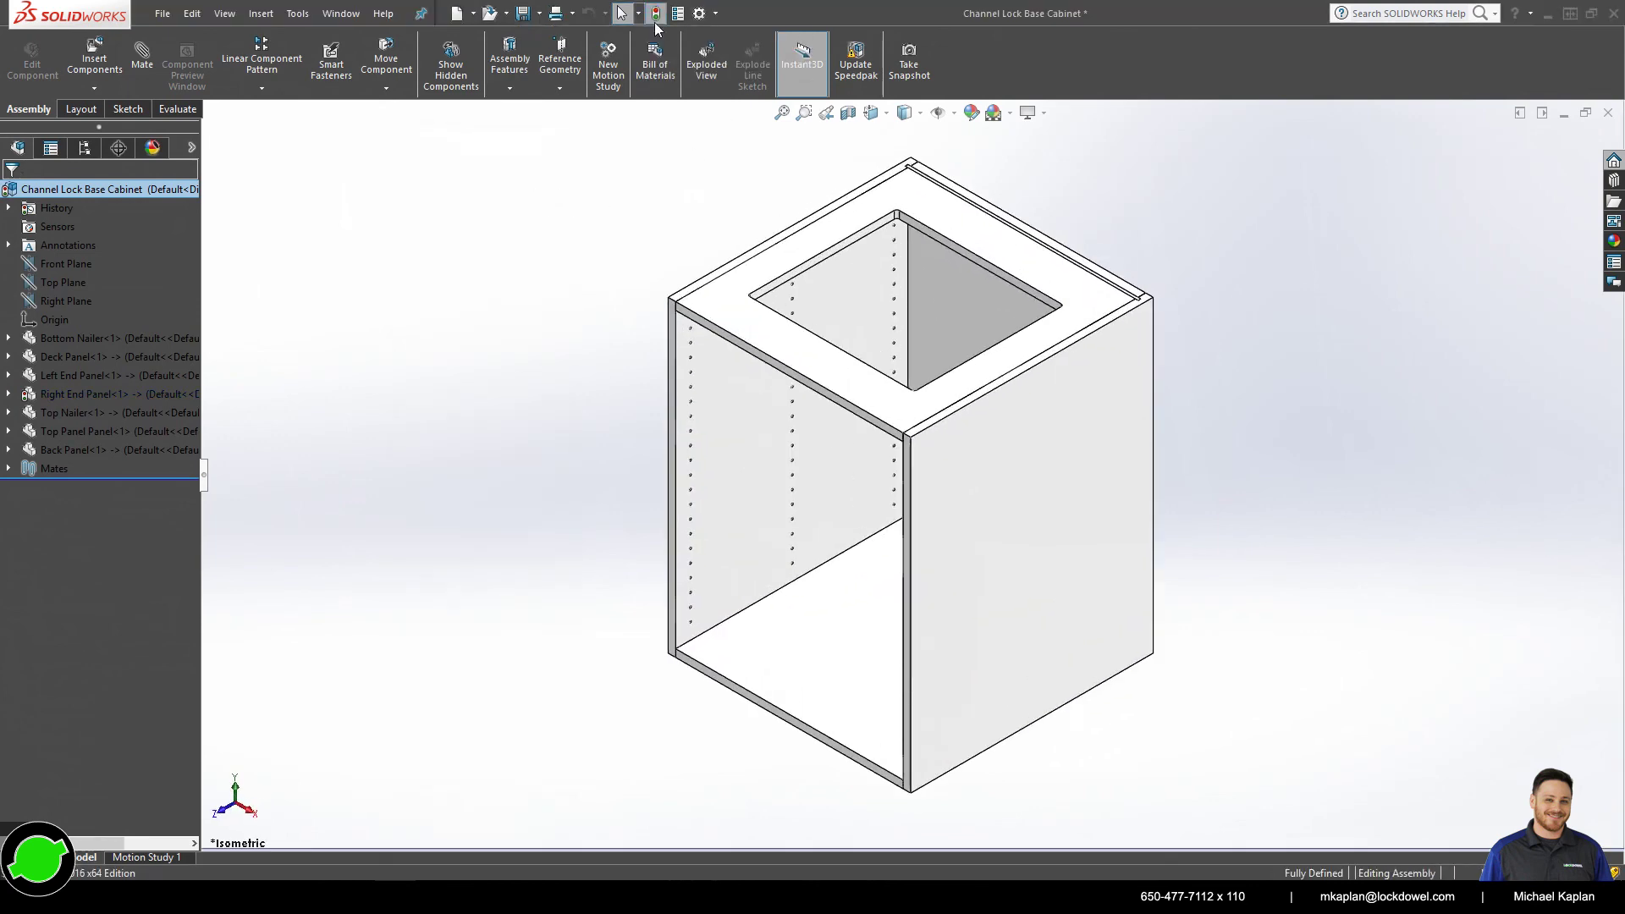
pyautogui.click(956, 114)
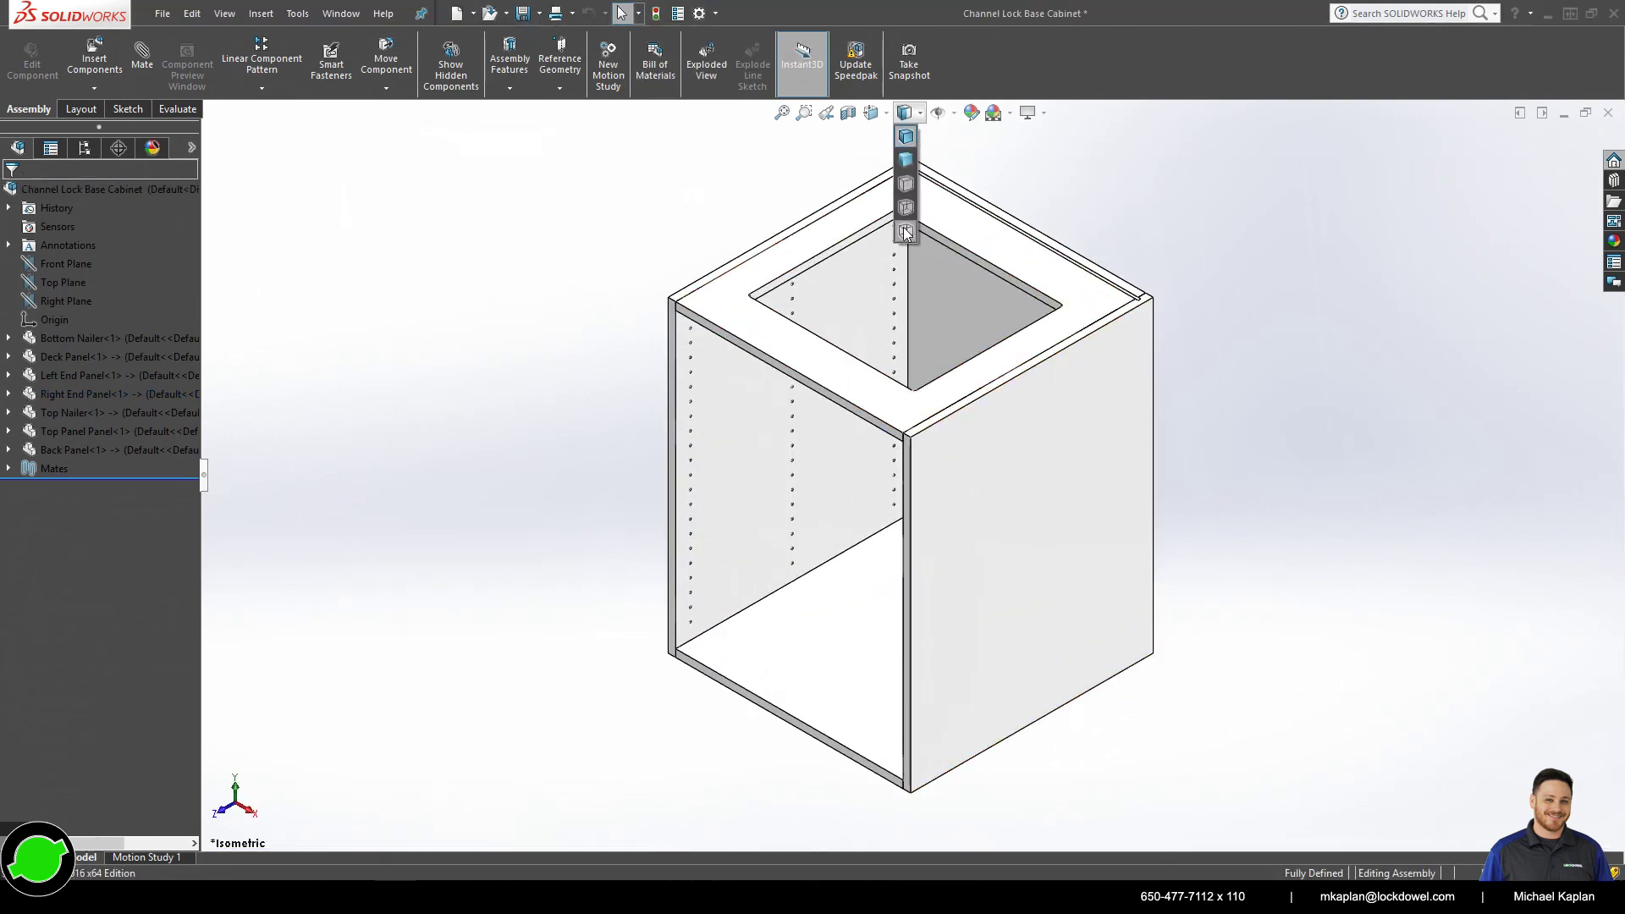
pyautogui.click(909, 231)
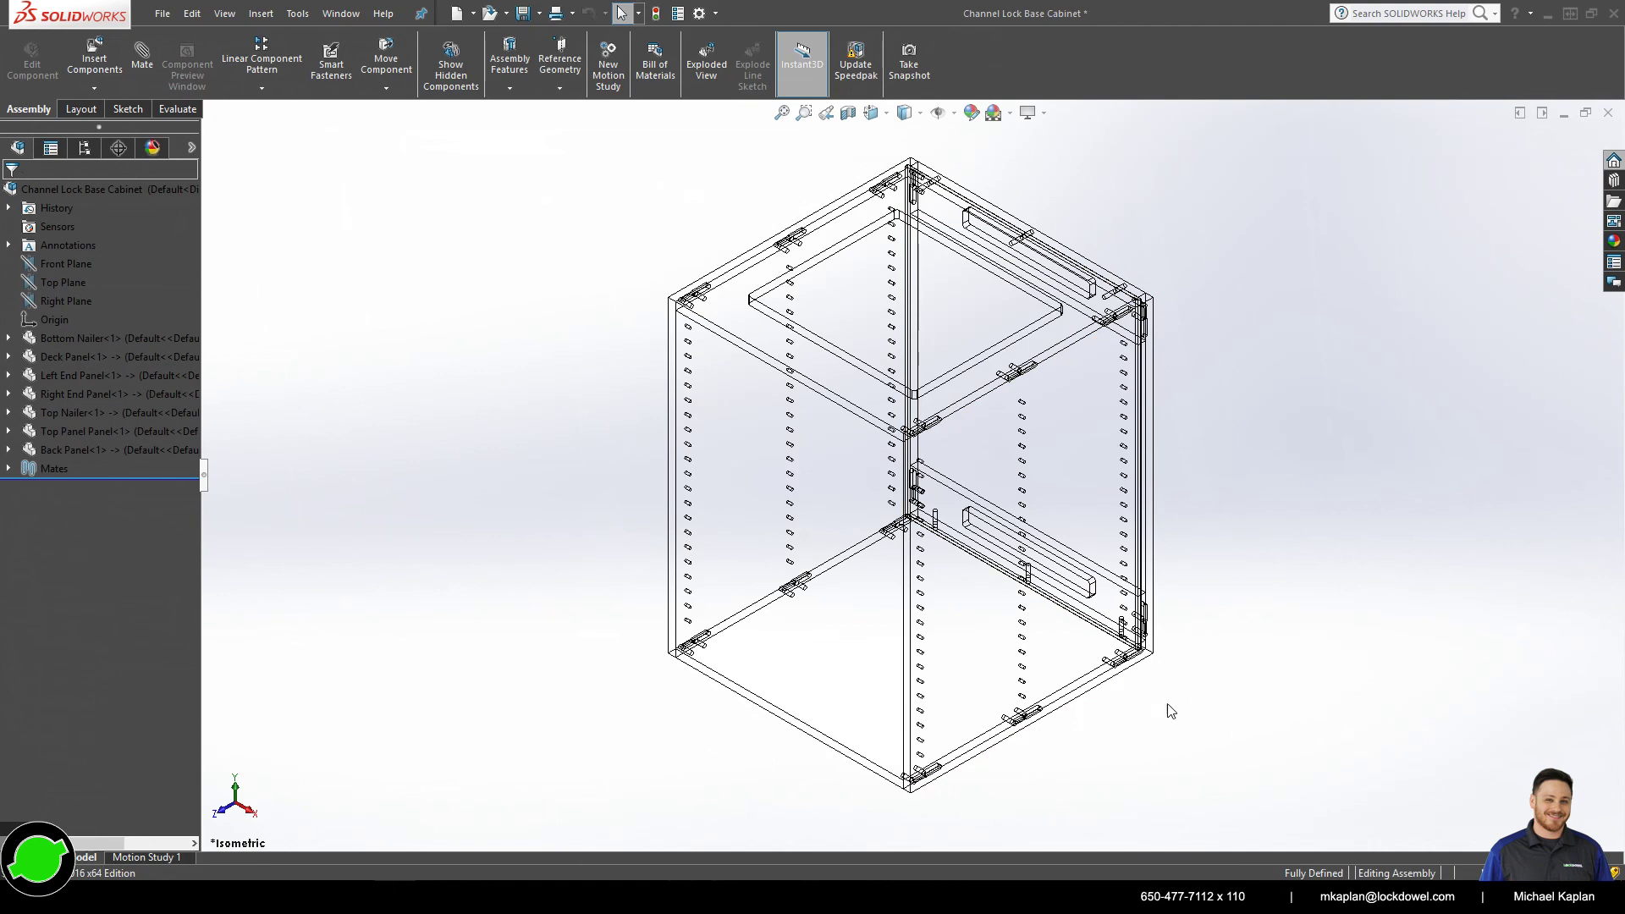